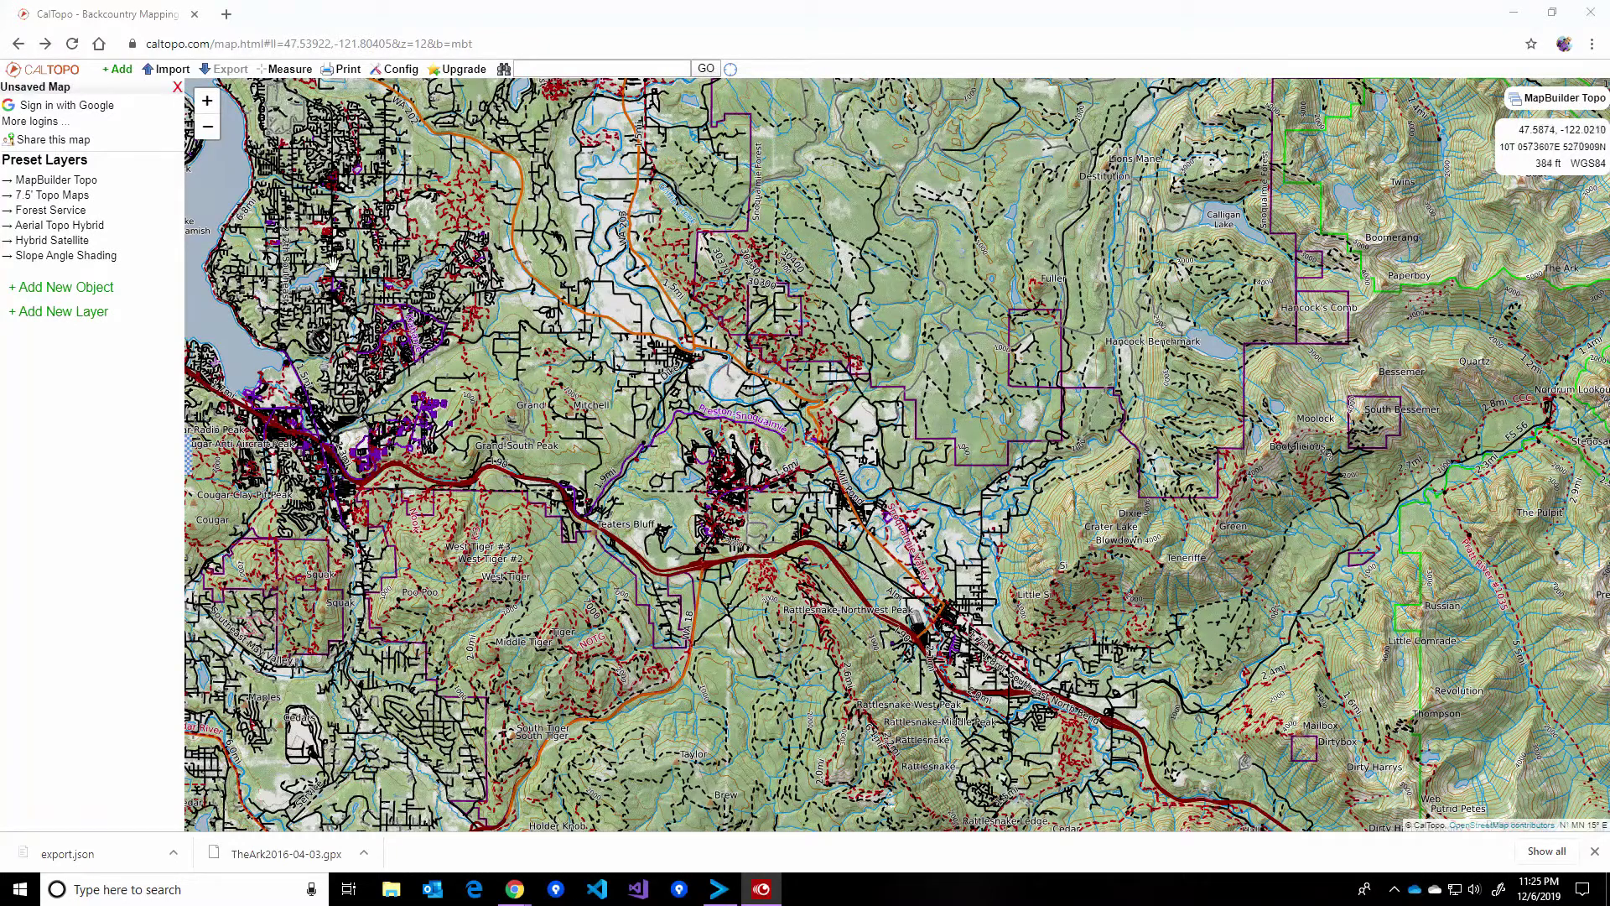
- Sign in to the map site with the Google account and dismiss the browser's downloads bar
{"action": "left_click", "coordinate": [71, 105]}
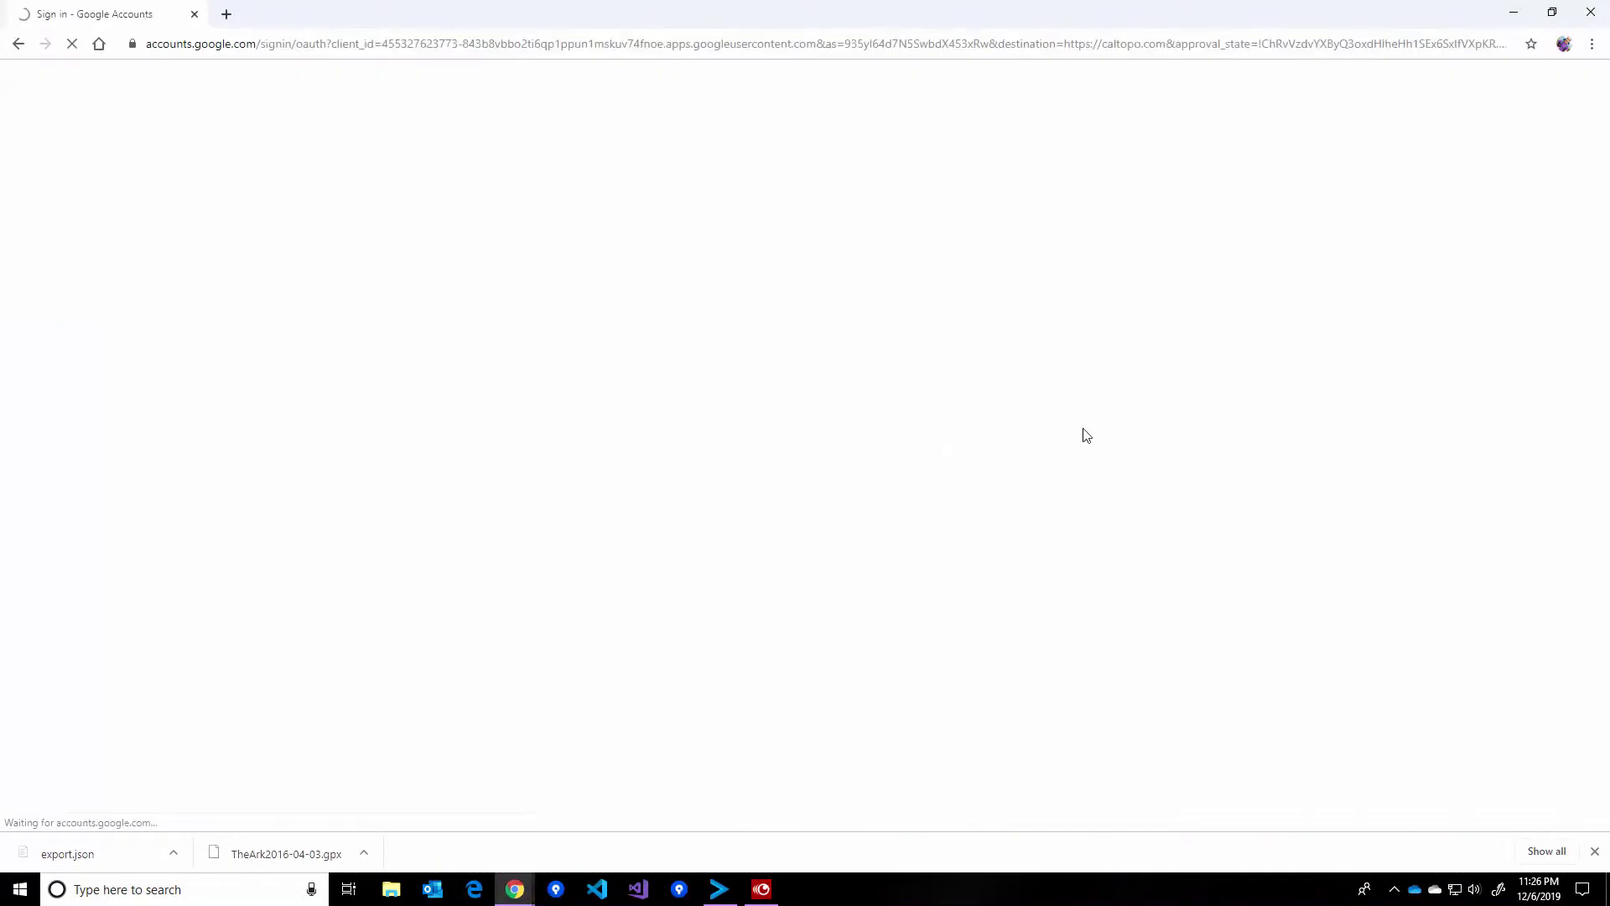
{"action": "left_click", "coordinate": [744, 401]}
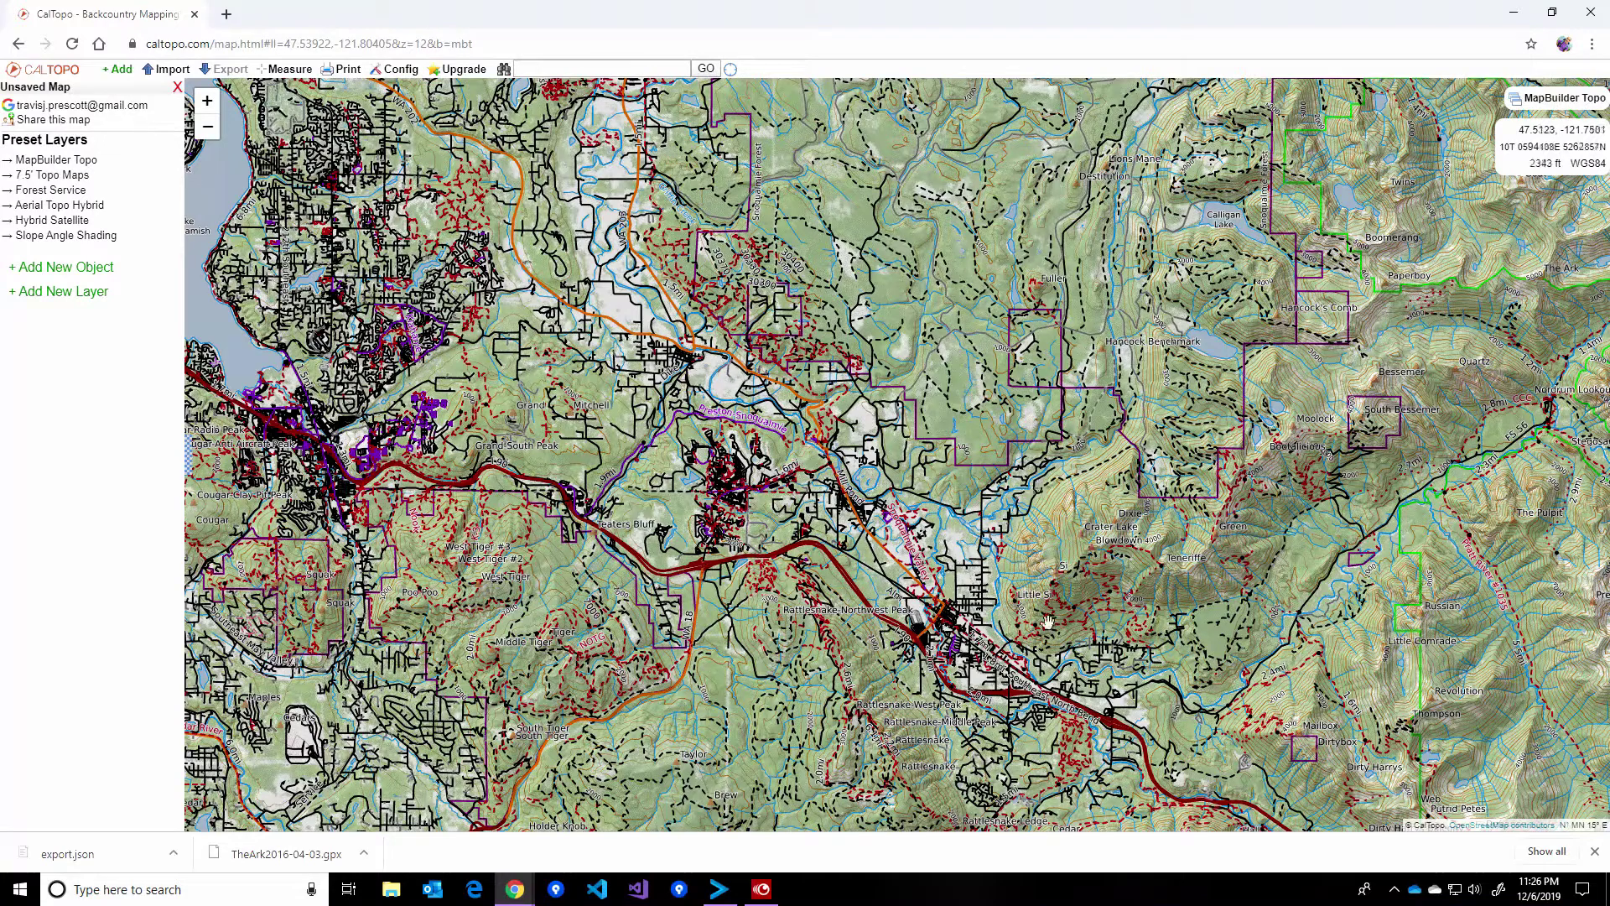
{"action": "left_click", "coordinate": [1591, 853]}
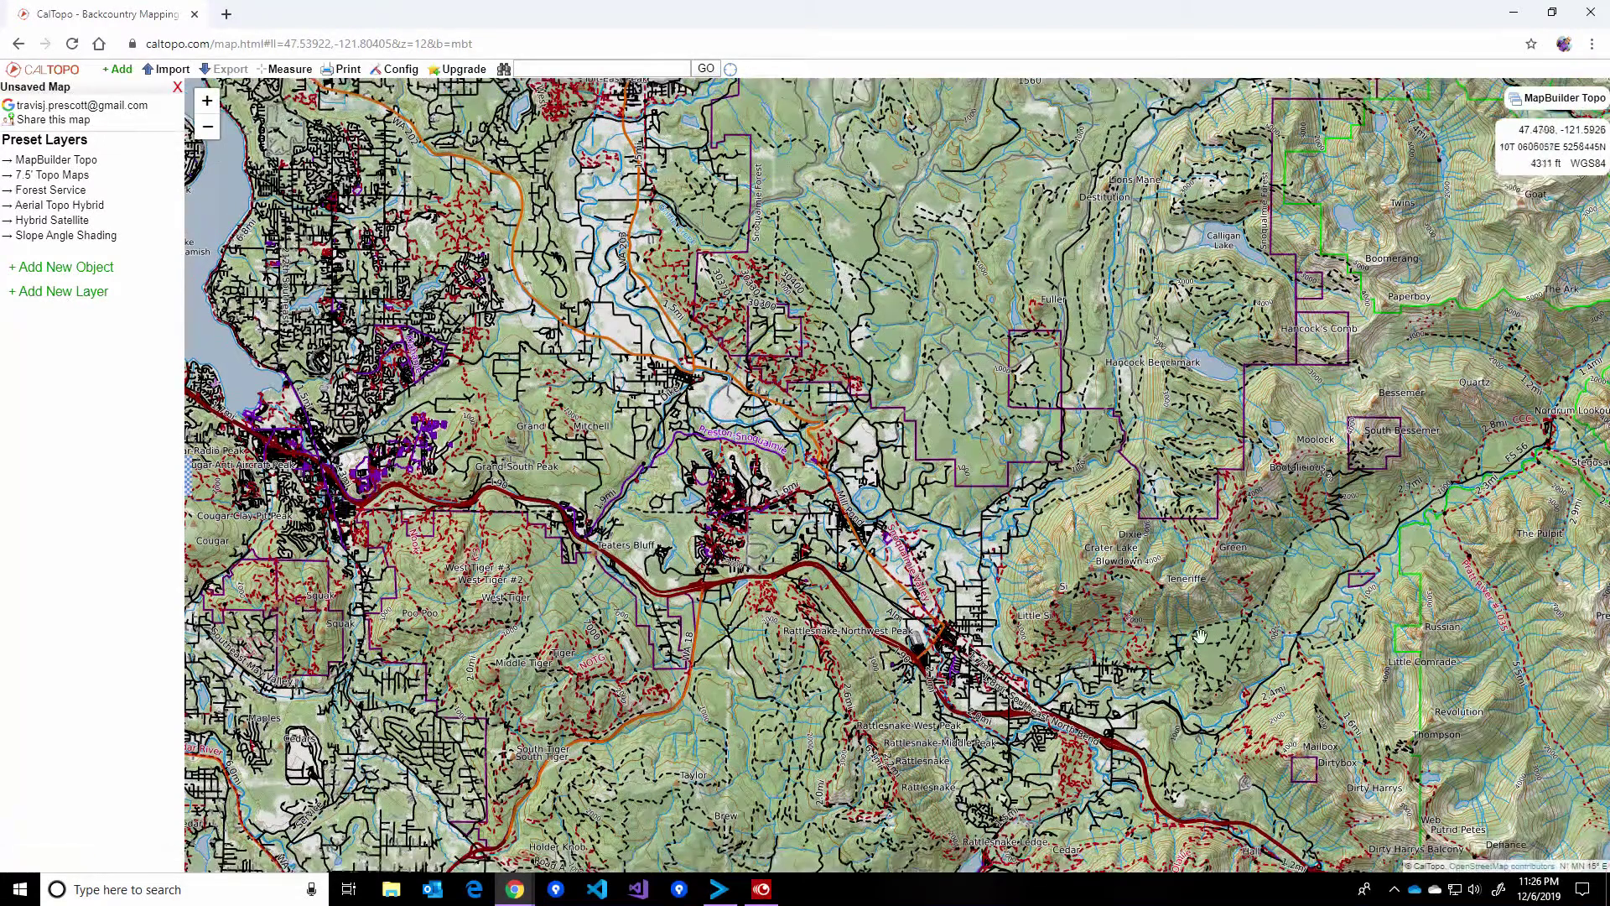
- Import all markers and shapes from TheArkDemo.json into the unsaved map
{"action": "left_click_drag", "start_coordinate": [827, 470], "coordinate": [754, 490]}
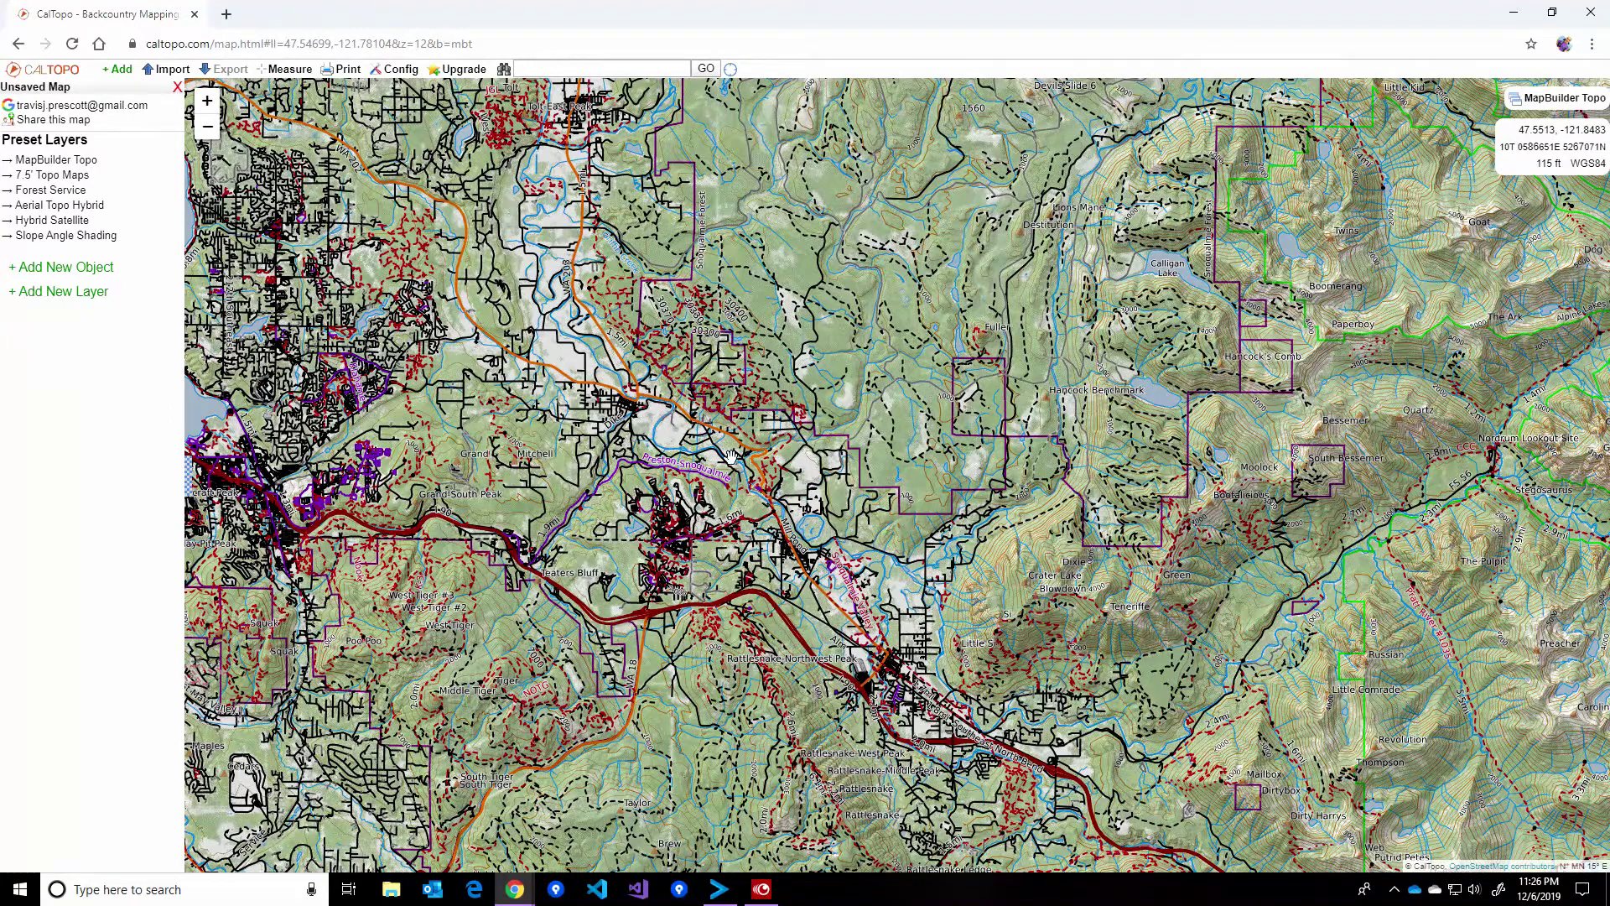
{"action": "left_click", "coordinate": [173, 71]}
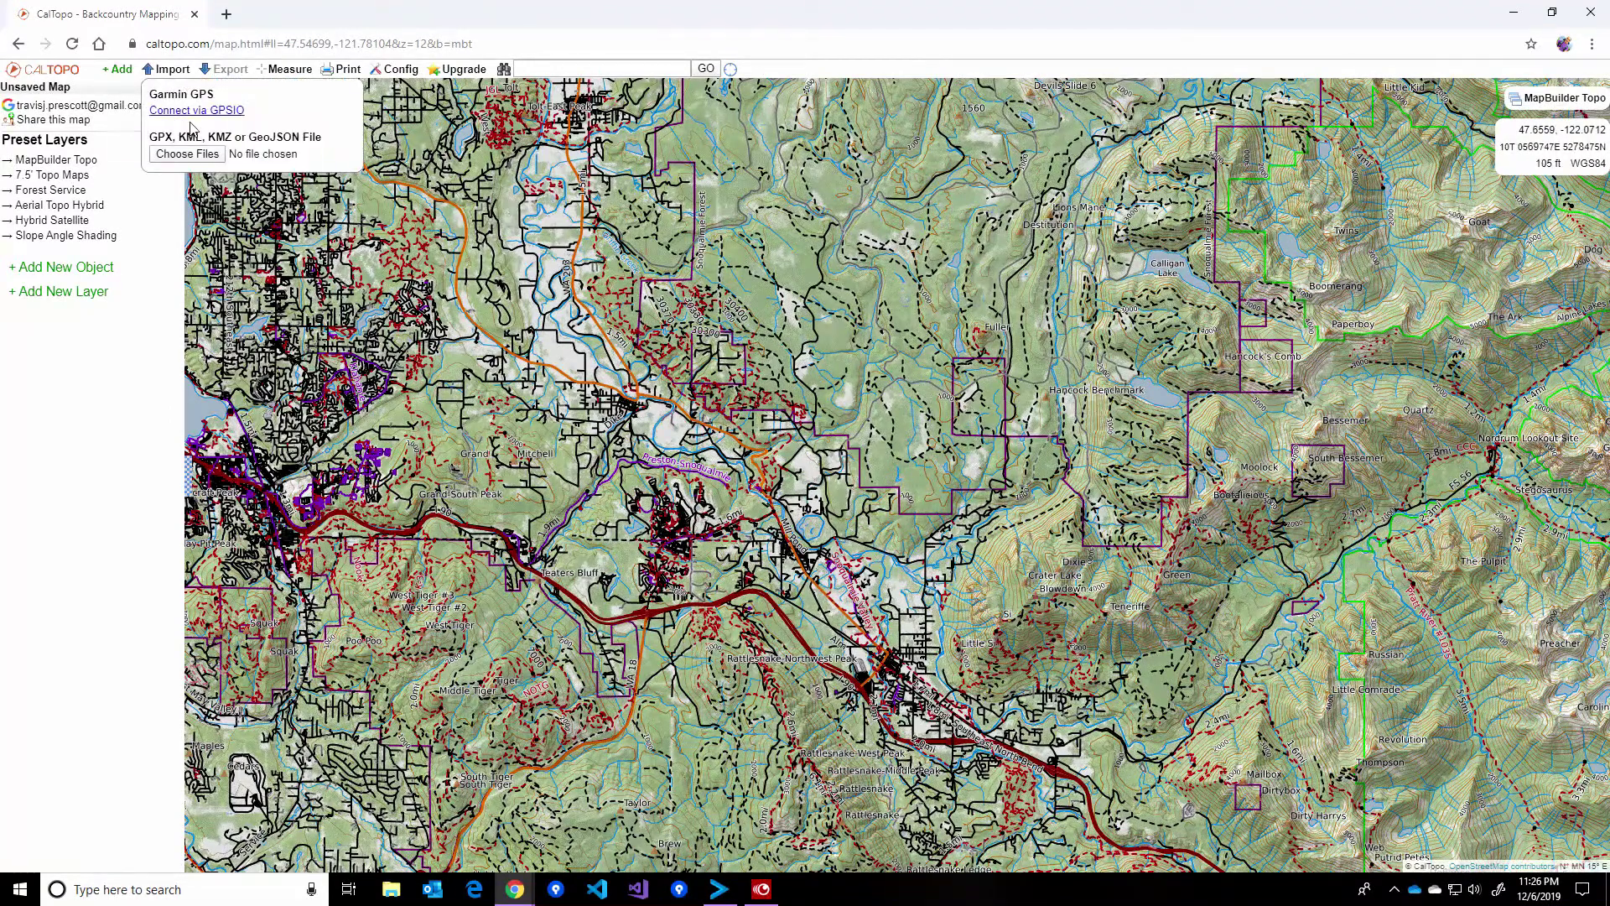
{"action": "left_click", "coordinate": [171, 73]}
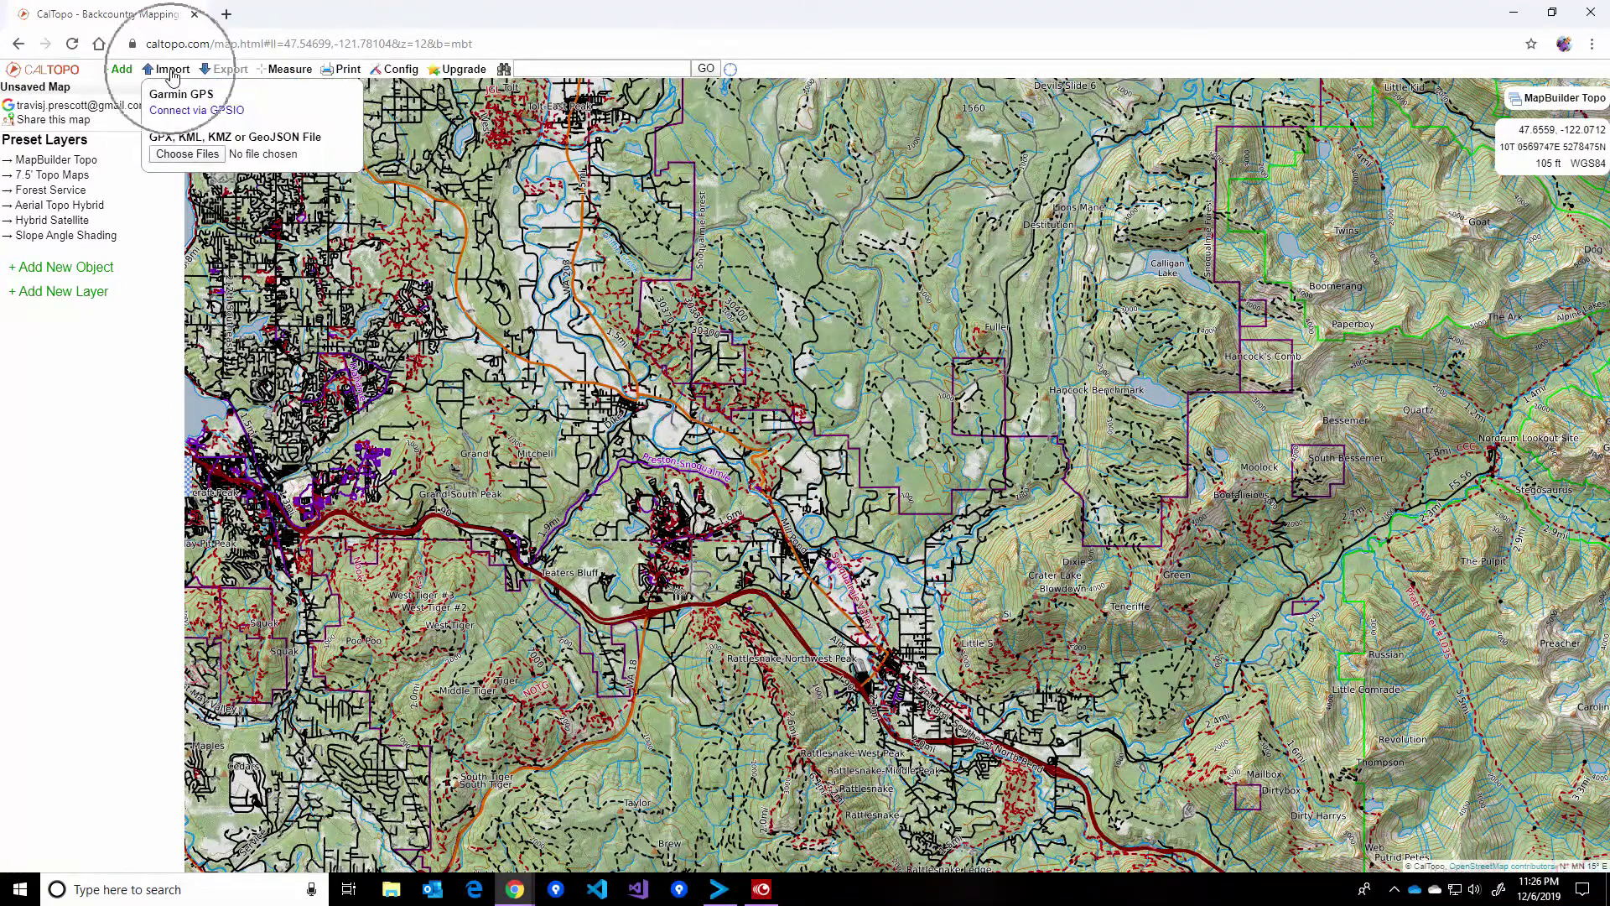
{"action": "left_click", "coordinate": [187, 155]}
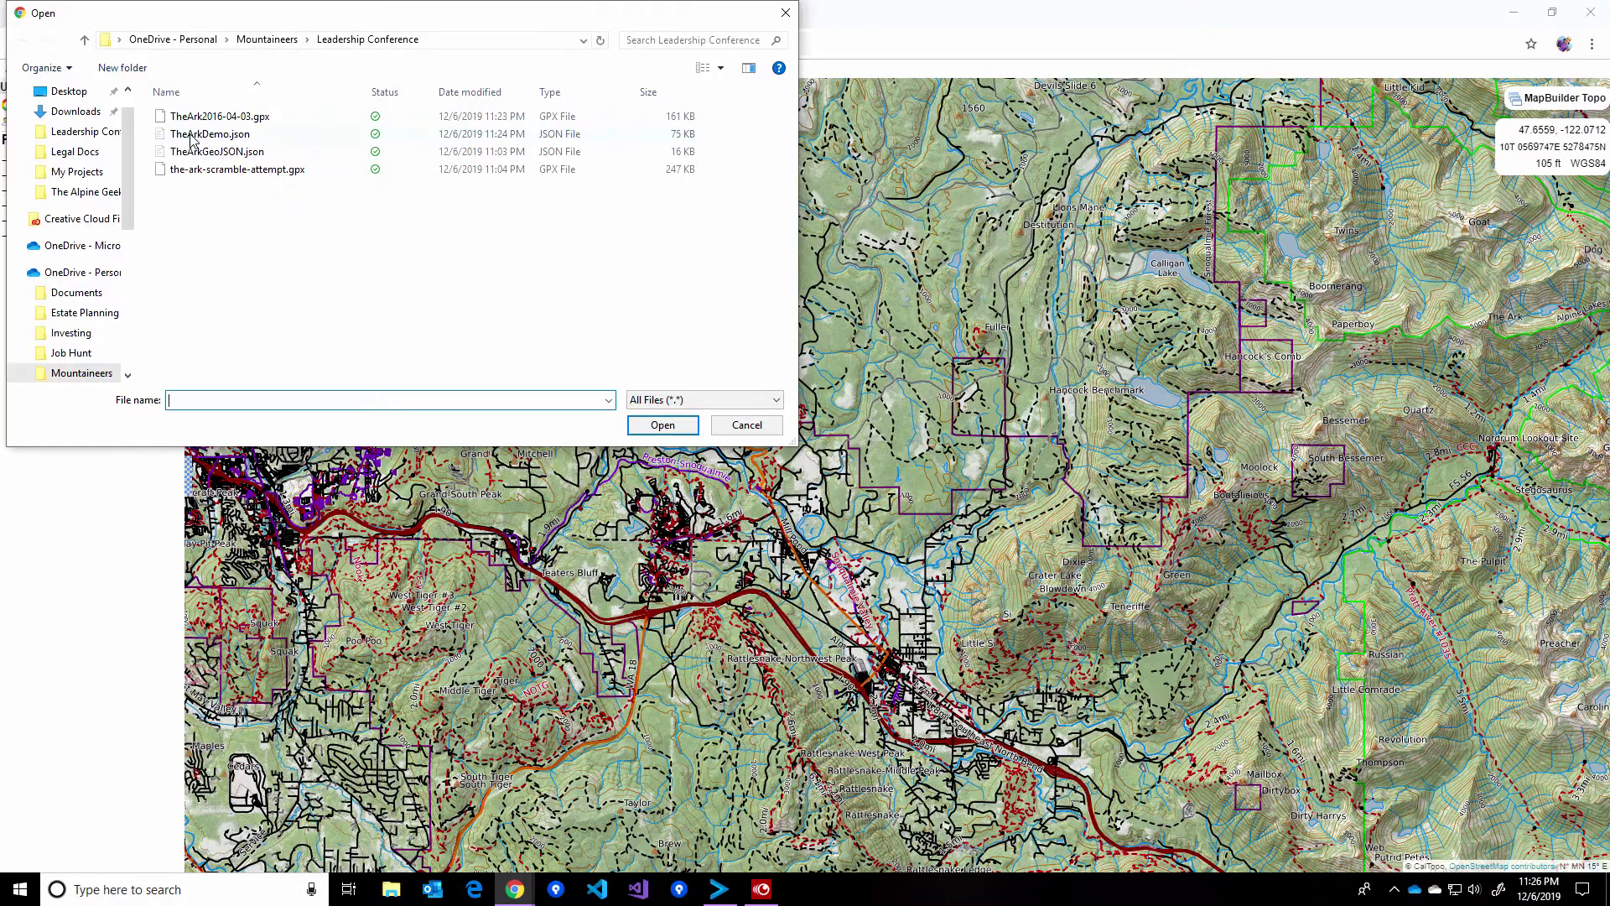
{"action": "double_click", "coordinate": [192, 136]}
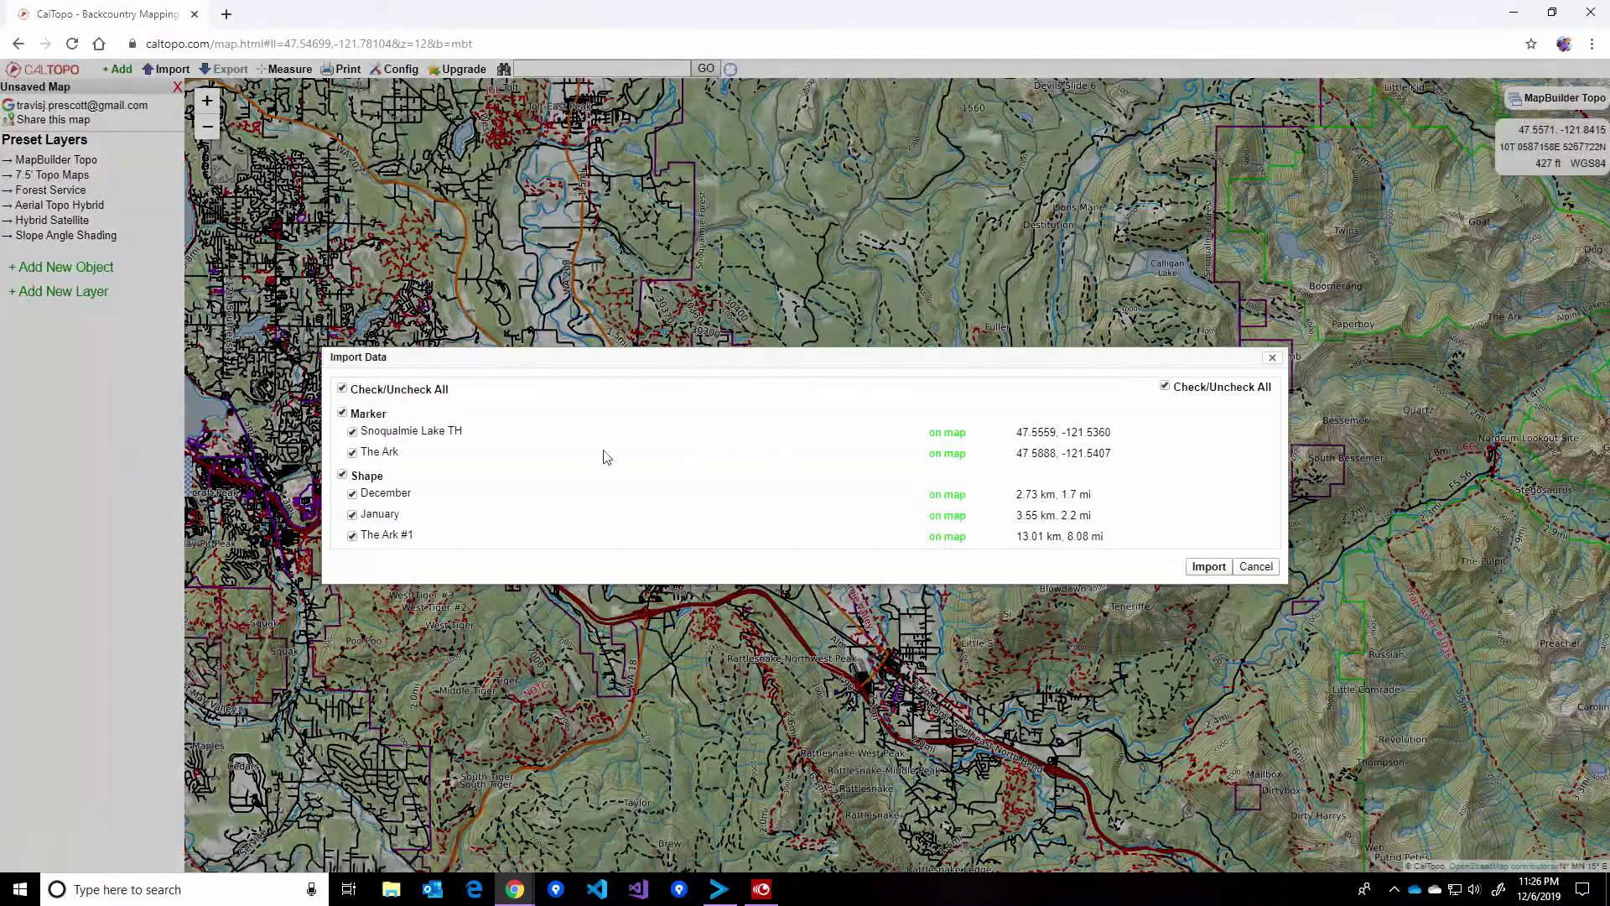
{"action": "left_click", "coordinate": [1211, 568]}
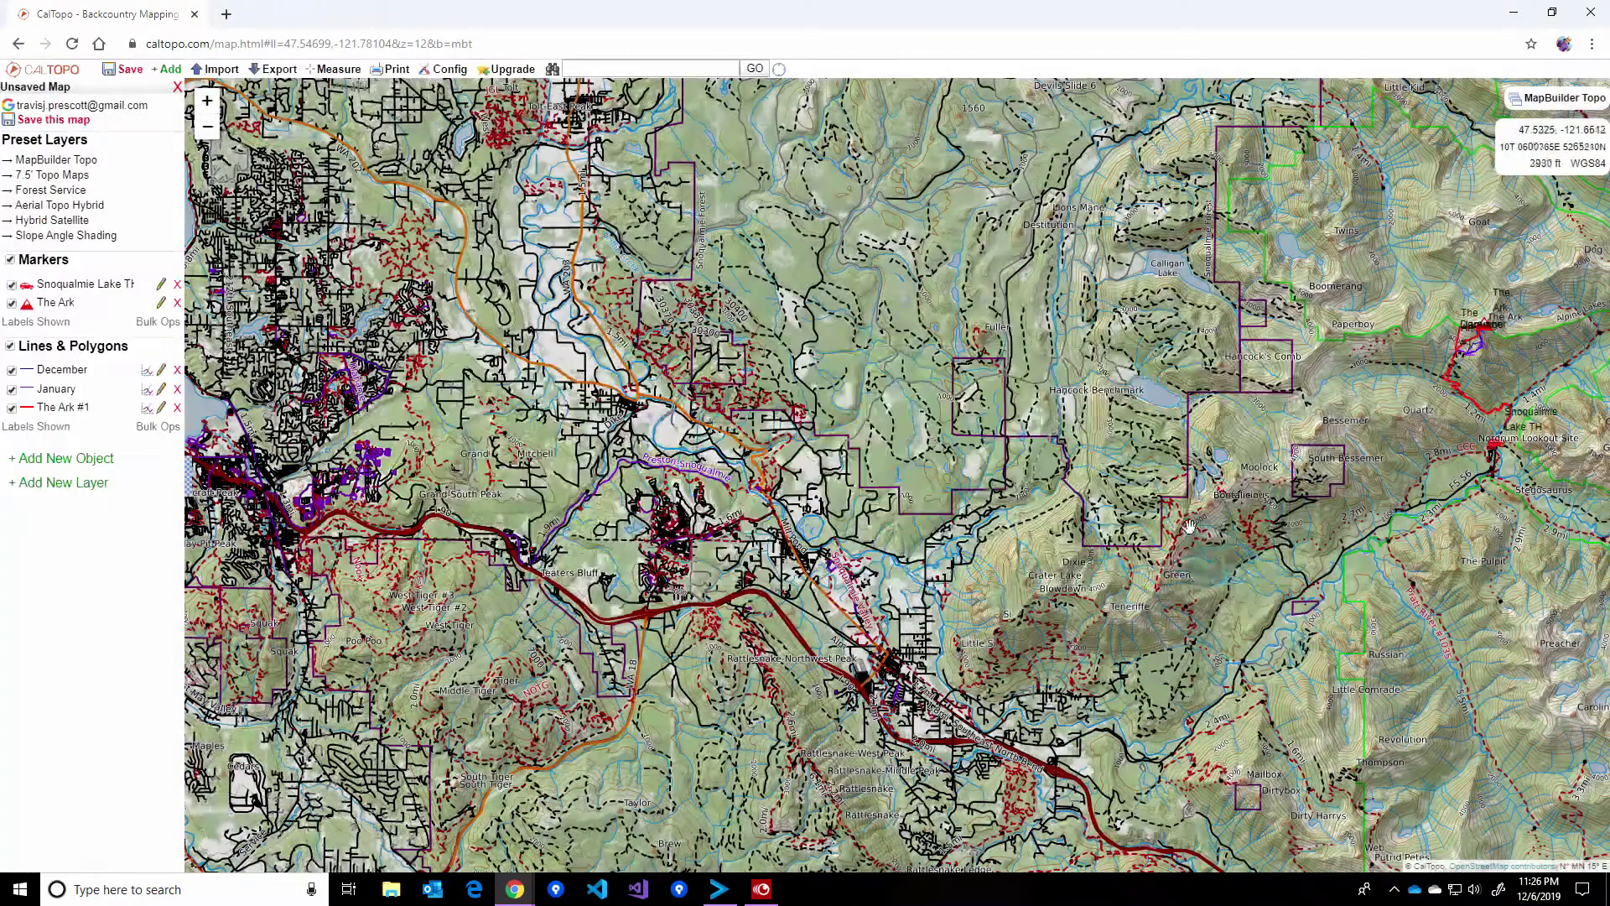
- Examine the imported December, January and The Ark #1 tracks between the Snoqualmie Lake trailhead and The Ark
{"action": "left_click_drag", "start_coordinate": [1266, 474], "coordinate": [759, 529]}
{"action": "scroll", "coordinate": [759, 528], "scroll_direction": "up", "scroll_amount": 1}
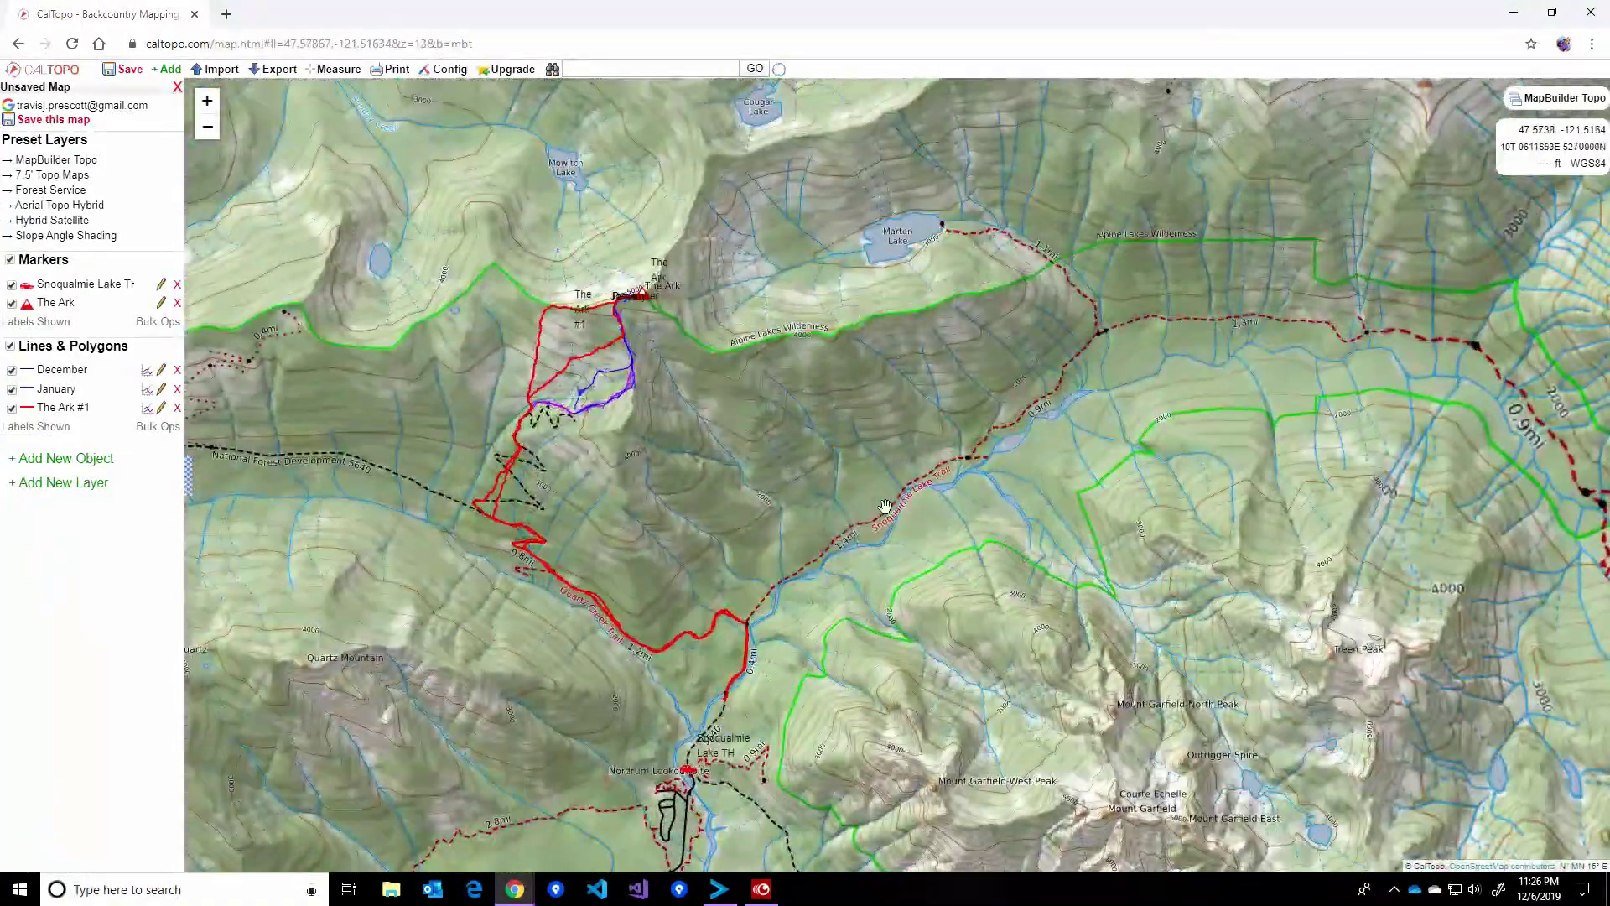
{"action": "double_click", "coordinate": [759, 509]}
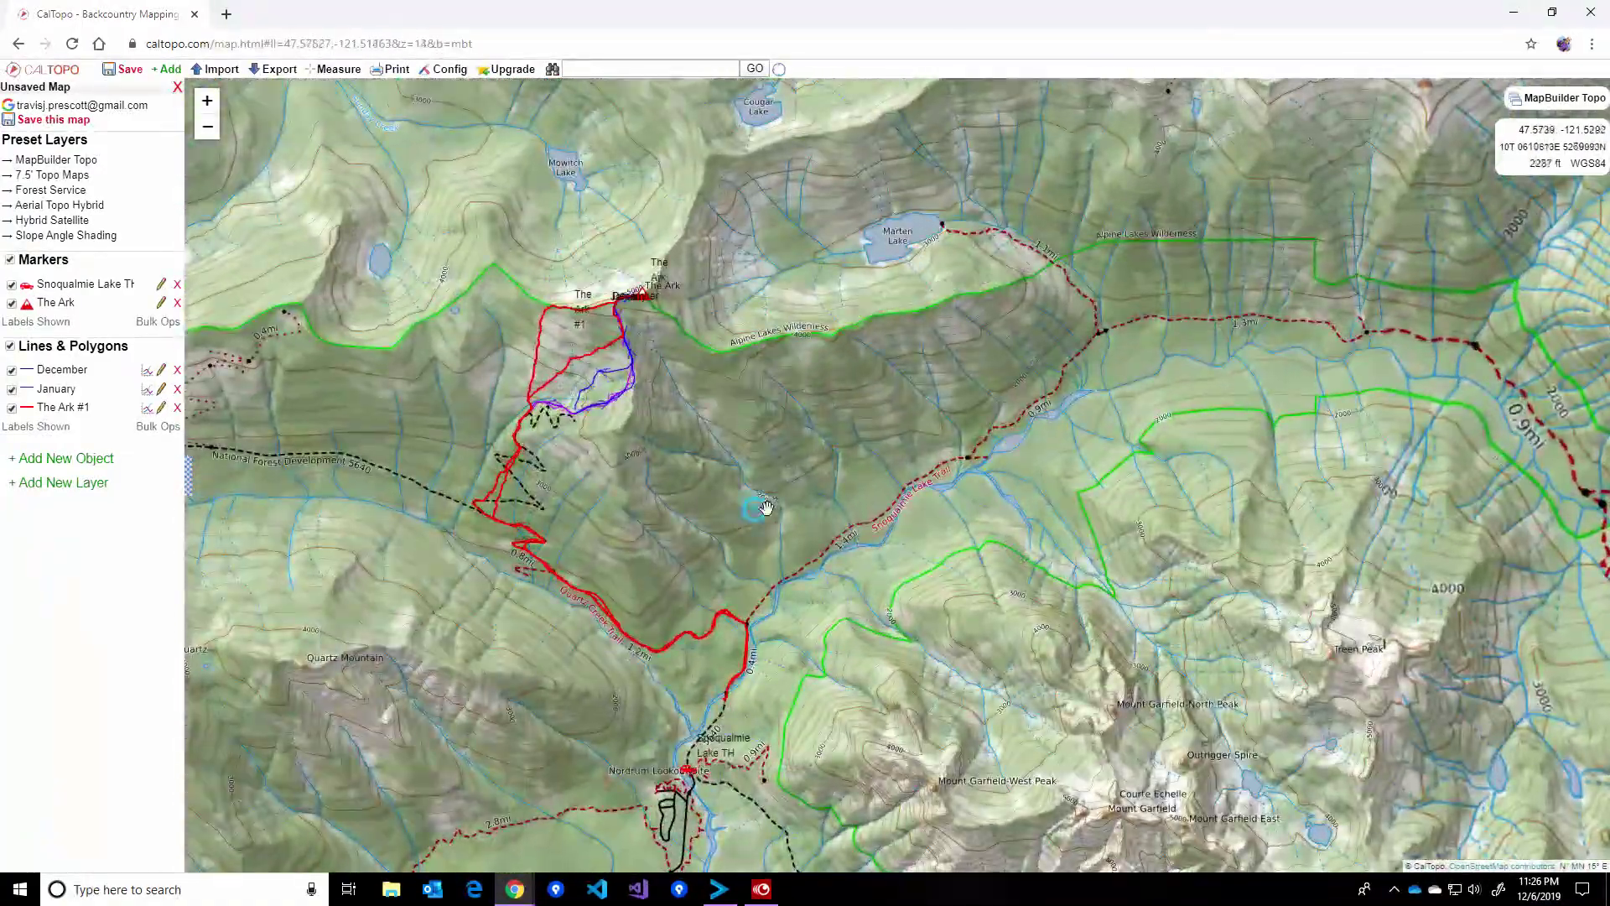
{"action": "double_click", "coordinate": [761, 509]}
{"action": "left_click_drag", "start_coordinate": [786, 536], "coordinate": [848, 568]}
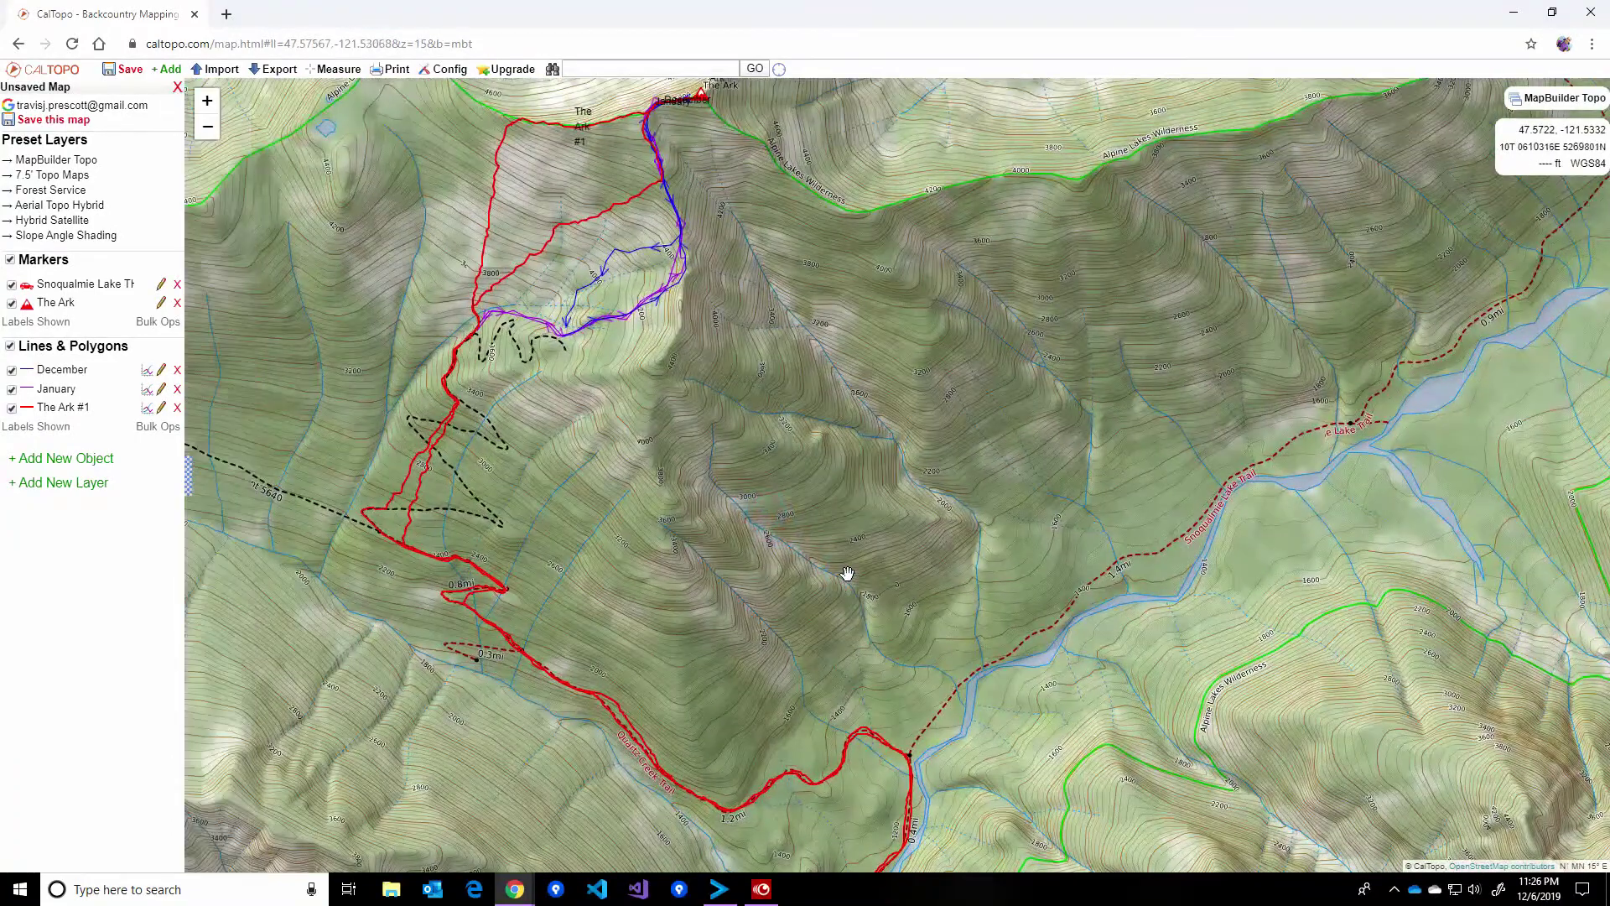
{"action": "scroll", "coordinate": [841, 540], "scroll_direction": "down", "scroll_amount": 1}
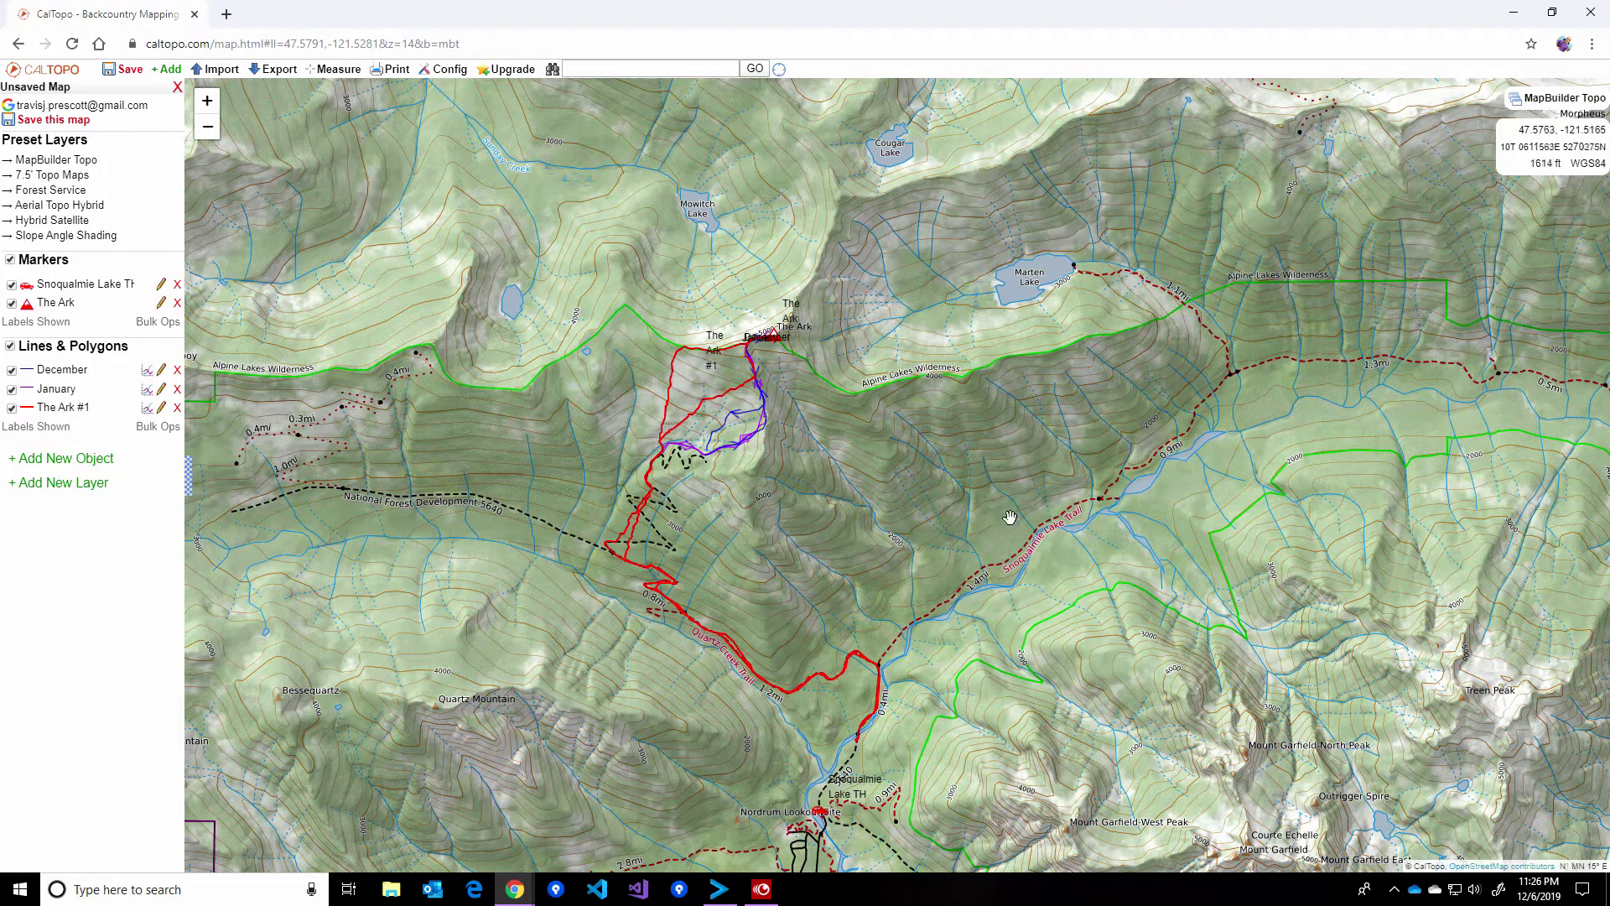
{"action": "scroll", "coordinate": [783, 503], "scroll_direction": "up", "scroll_amount": 1}
{"action": "left_click_drag", "start_coordinate": [784, 503], "coordinate": [836, 606]}
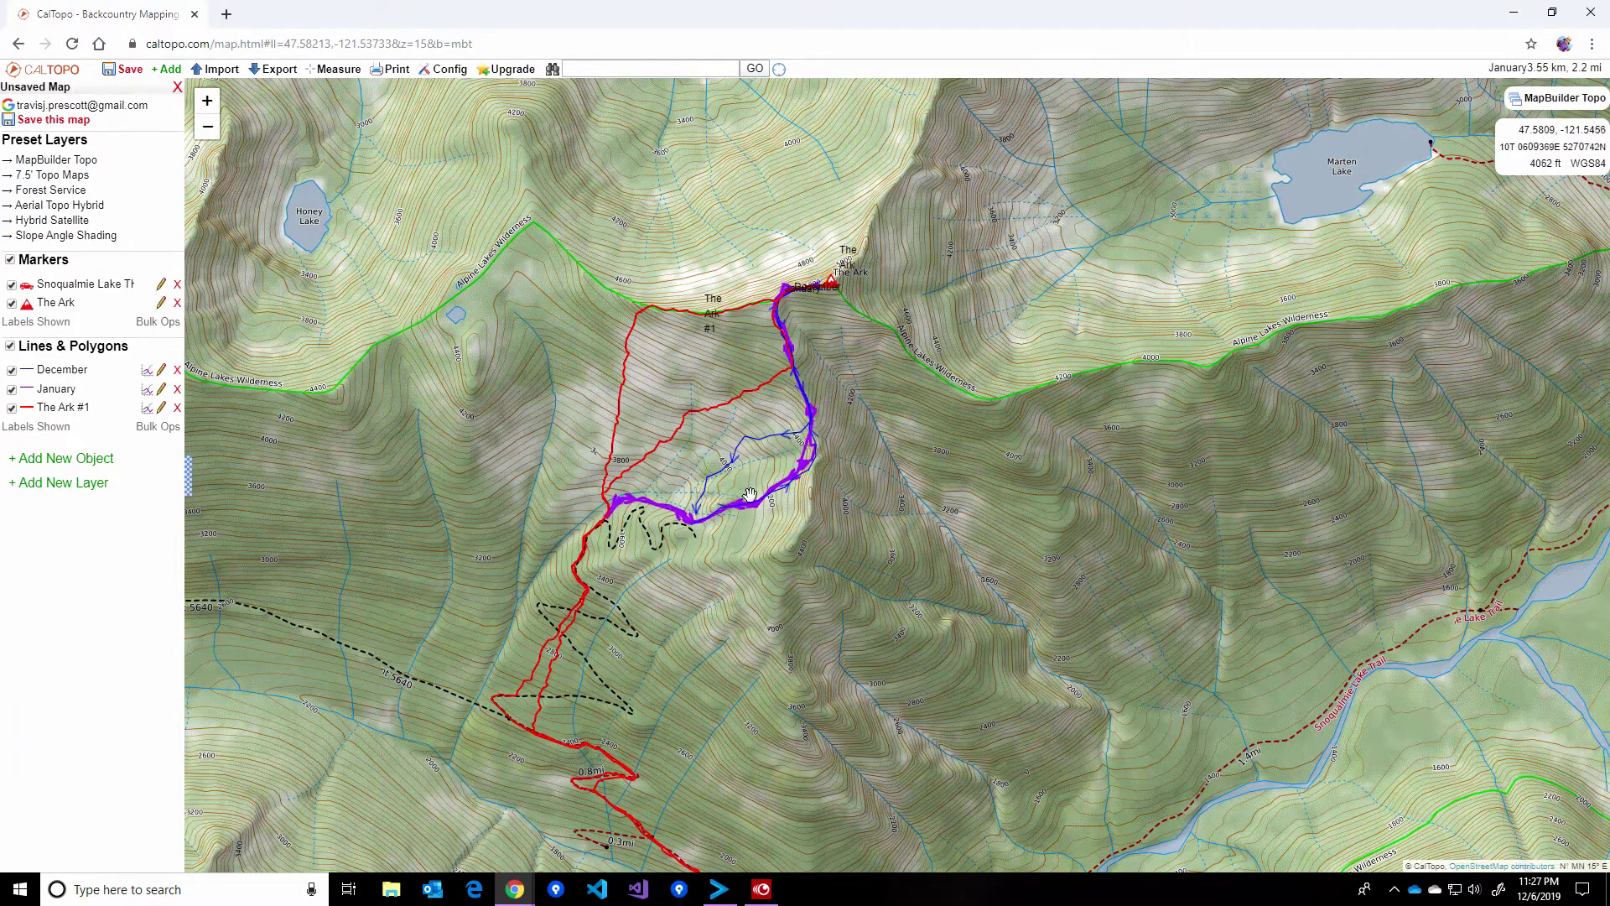
{"action": "left_click_drag", "start_coordinate": [700, 570], "coordinate": [840, 660]}
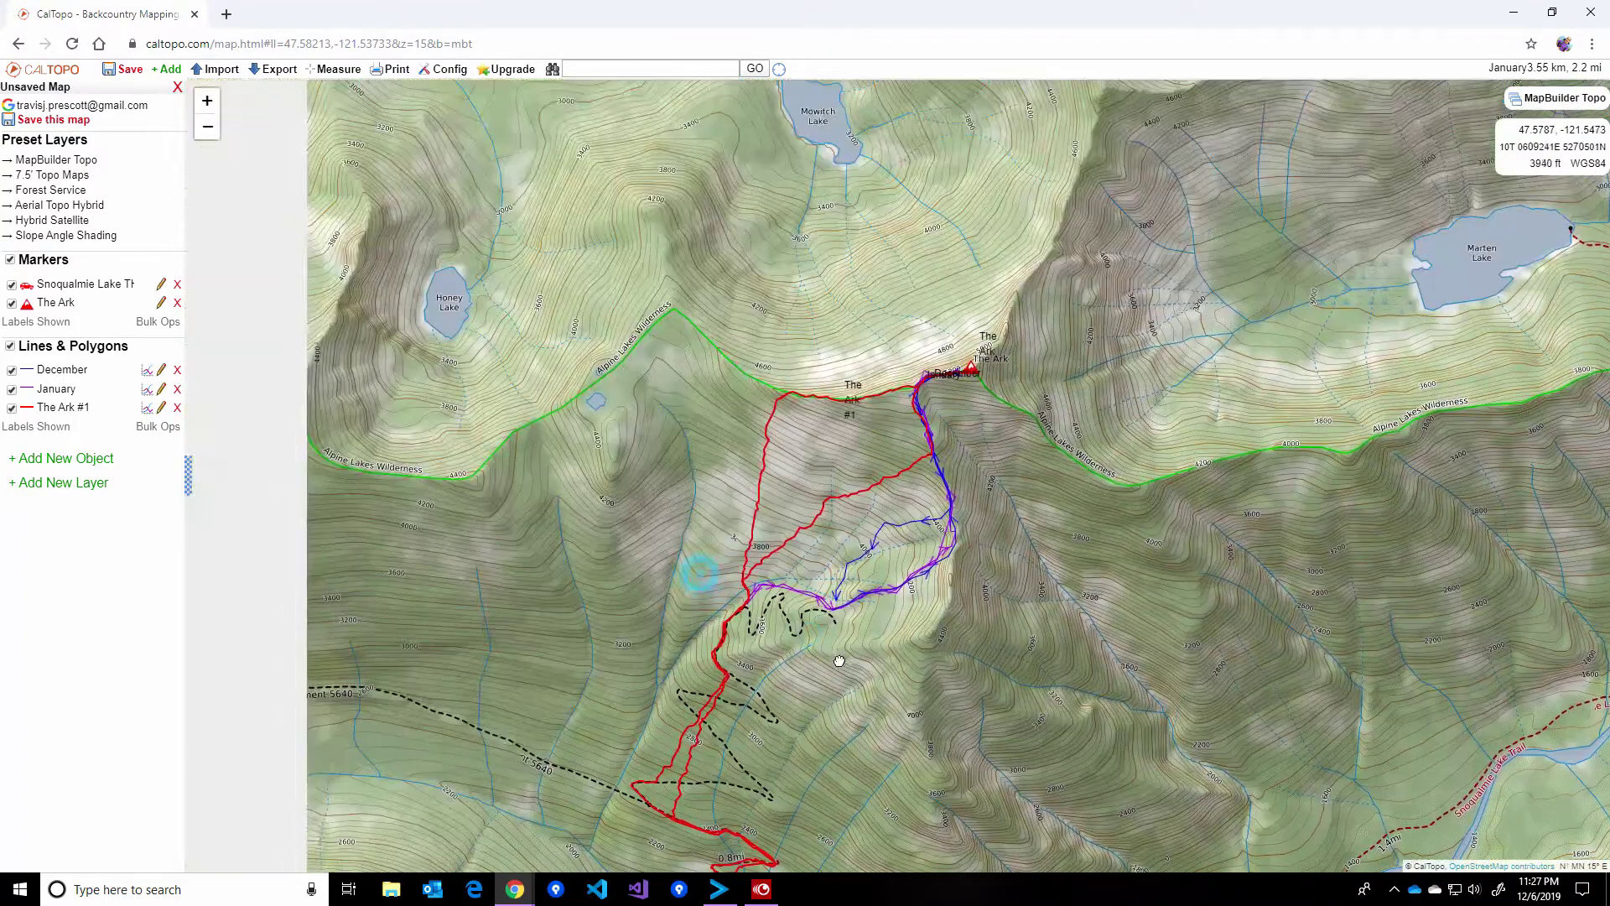
{"action": "scroll", "coordinate": [878, 682], "scroll_direction": "up", "scroll_amount": 1}
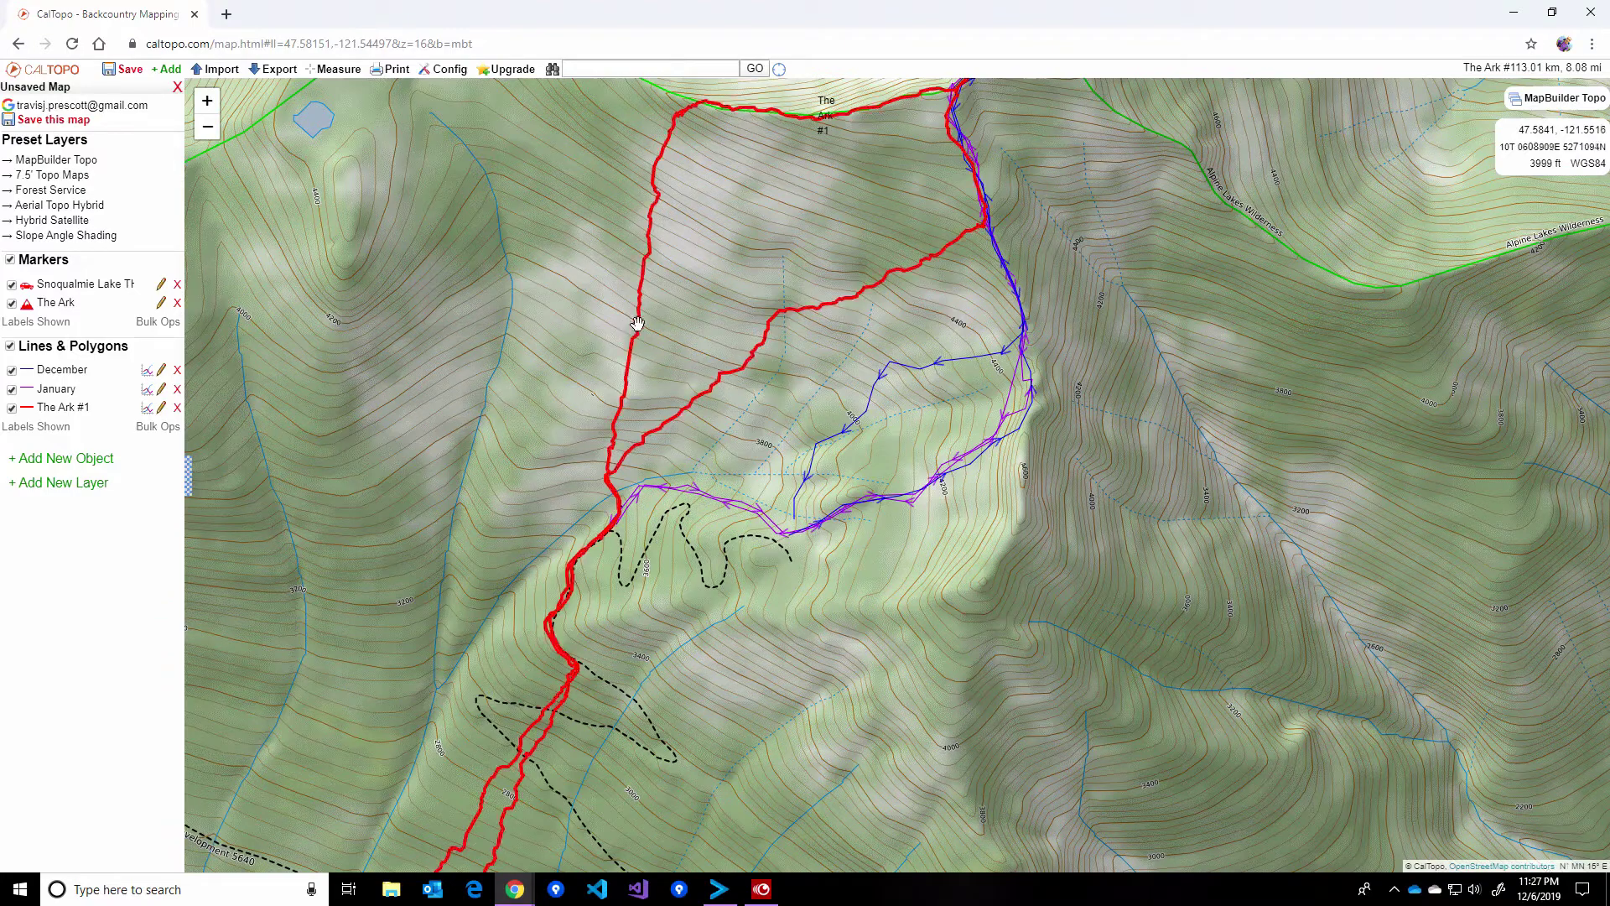
{"action": "left_click_drag", "start_coordinate": [737, 292], "coordinate": [686, 384]}
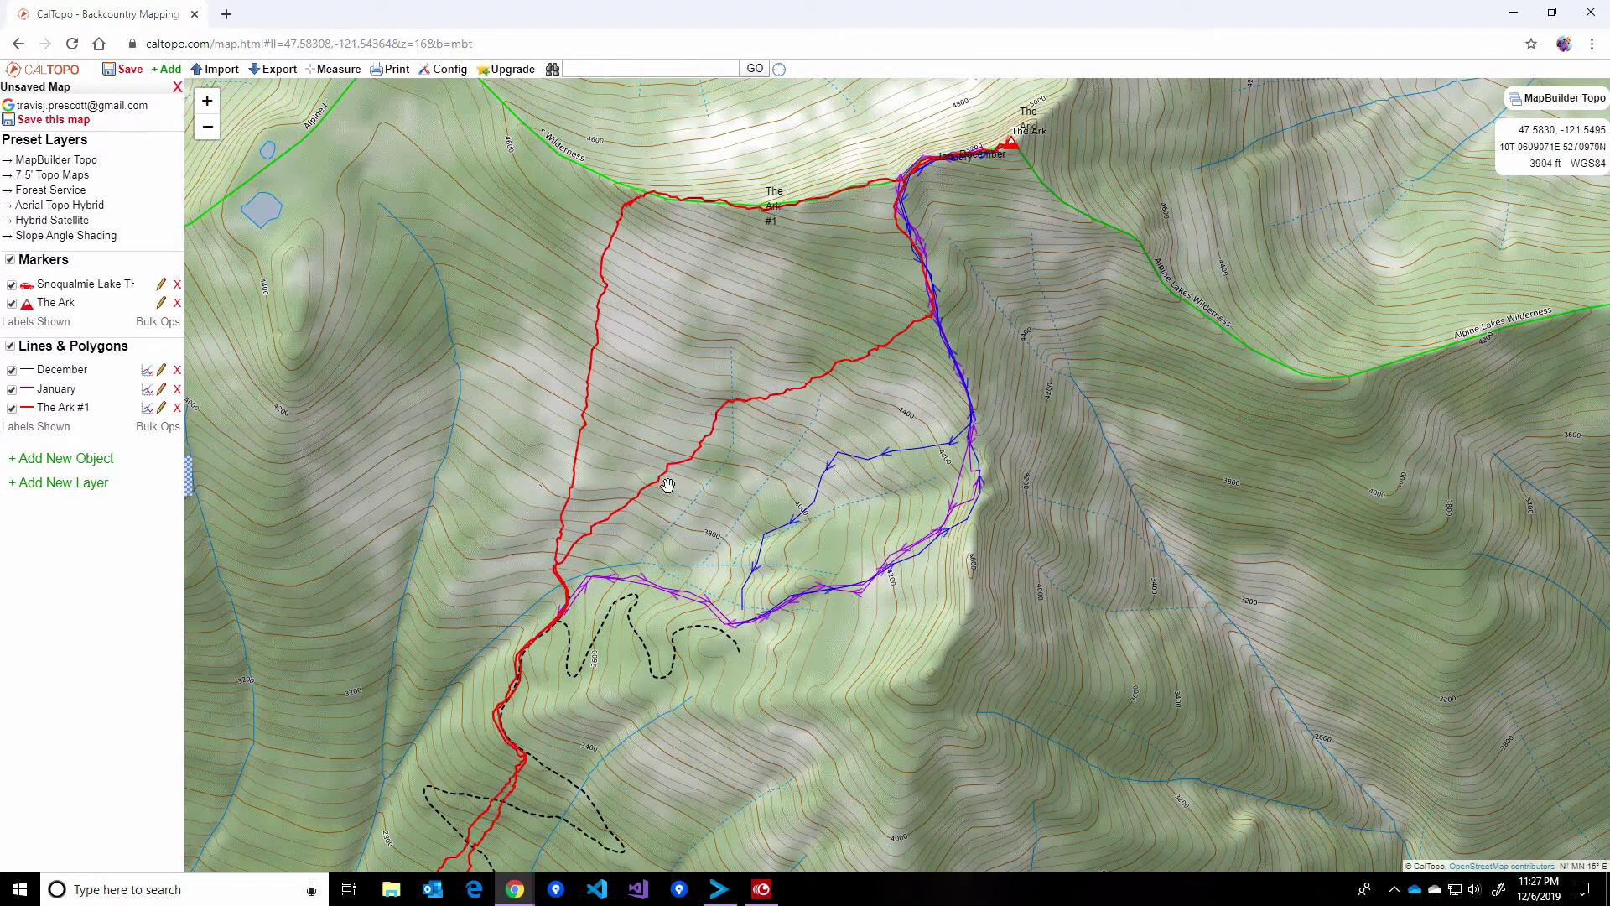
- Resample The Ark #1 track by distance with a point every 200 feet, discarding its GPS-recorded time and elevation data
{"action": "left_click", "coordinate": [598, 334]}
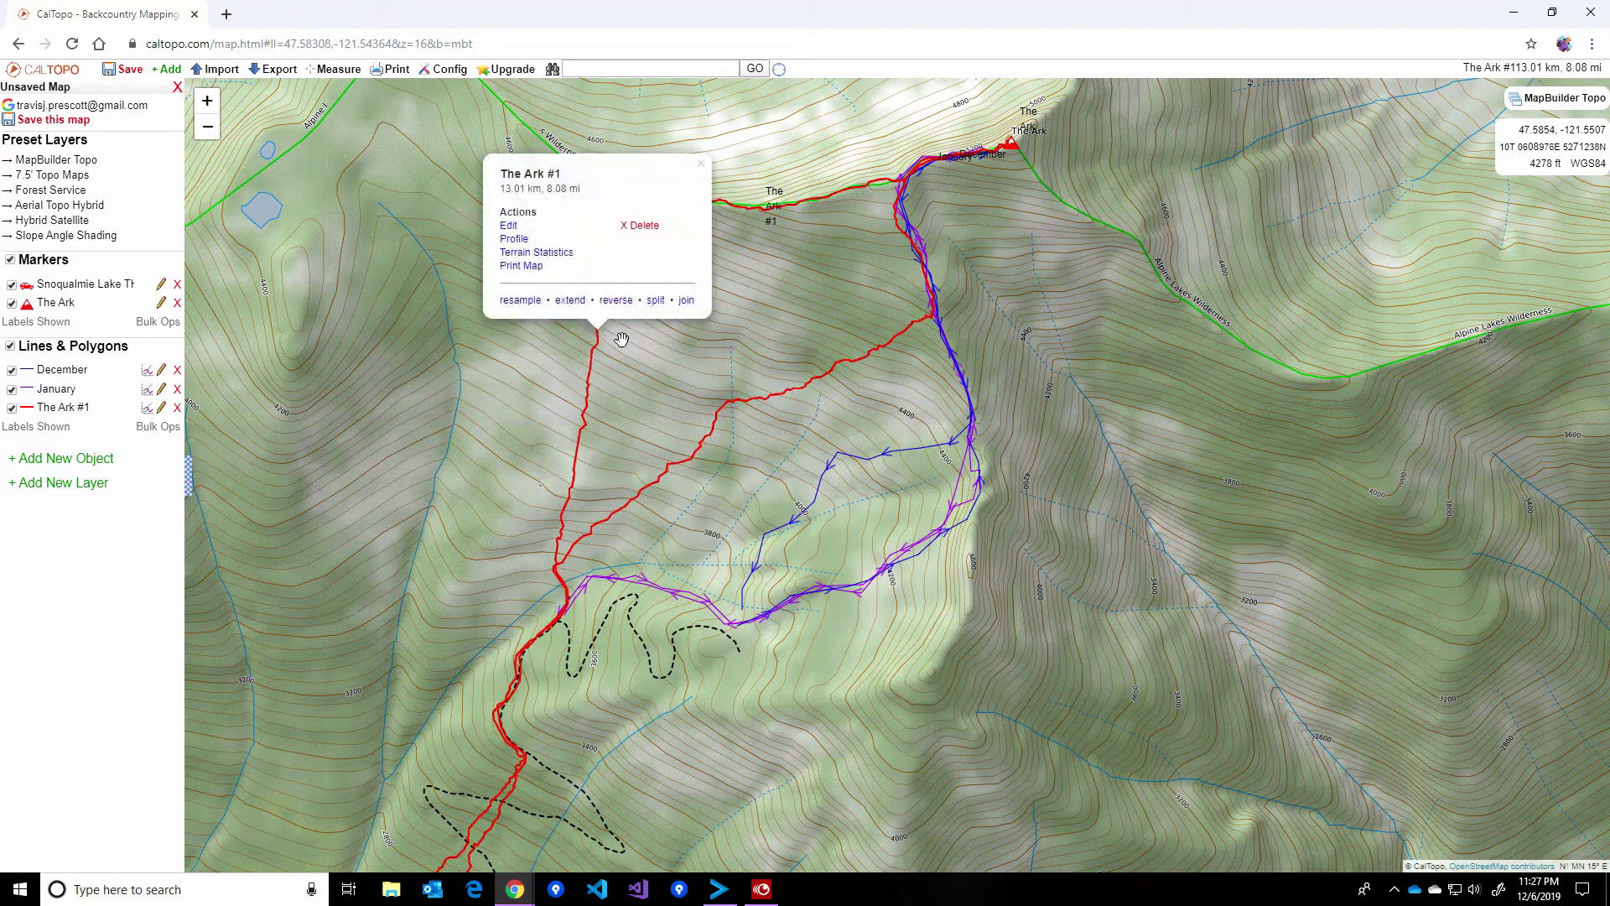
{"action": "left_click", "coordinate": [520, 301]}
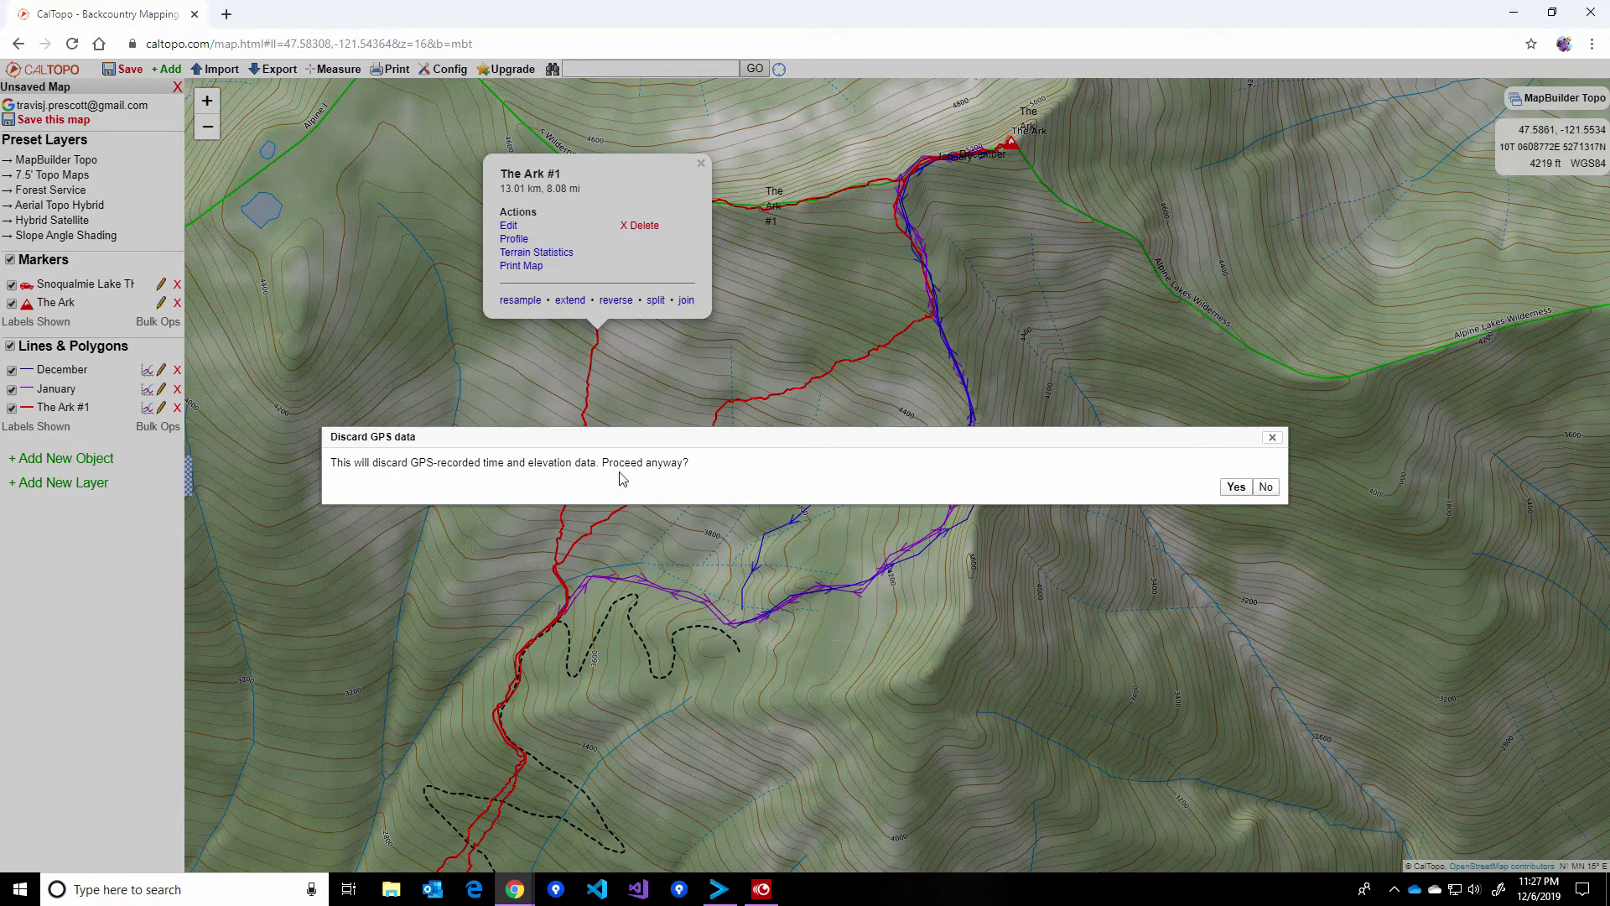
{"action": "left_click", "coordinate": [1235, 487]}
{"action": "left_click", "coordinate": [490, 474]}
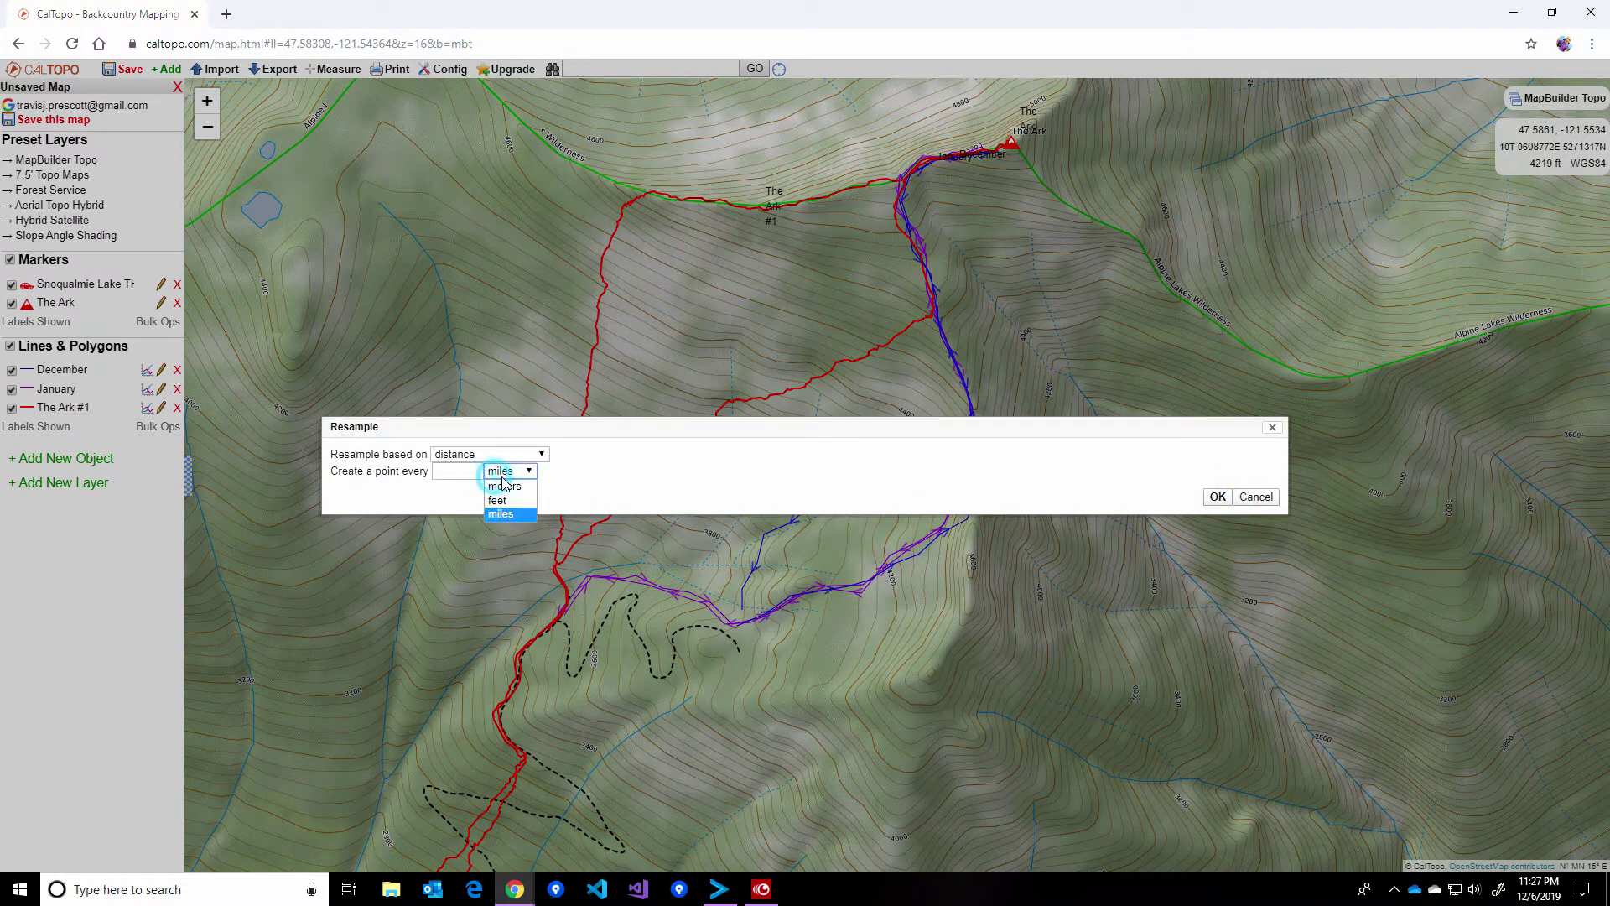
{"action": "left_click", "coordinate": [507, 500]}
{"action": "left_click", "coordinate": [459, 472]}
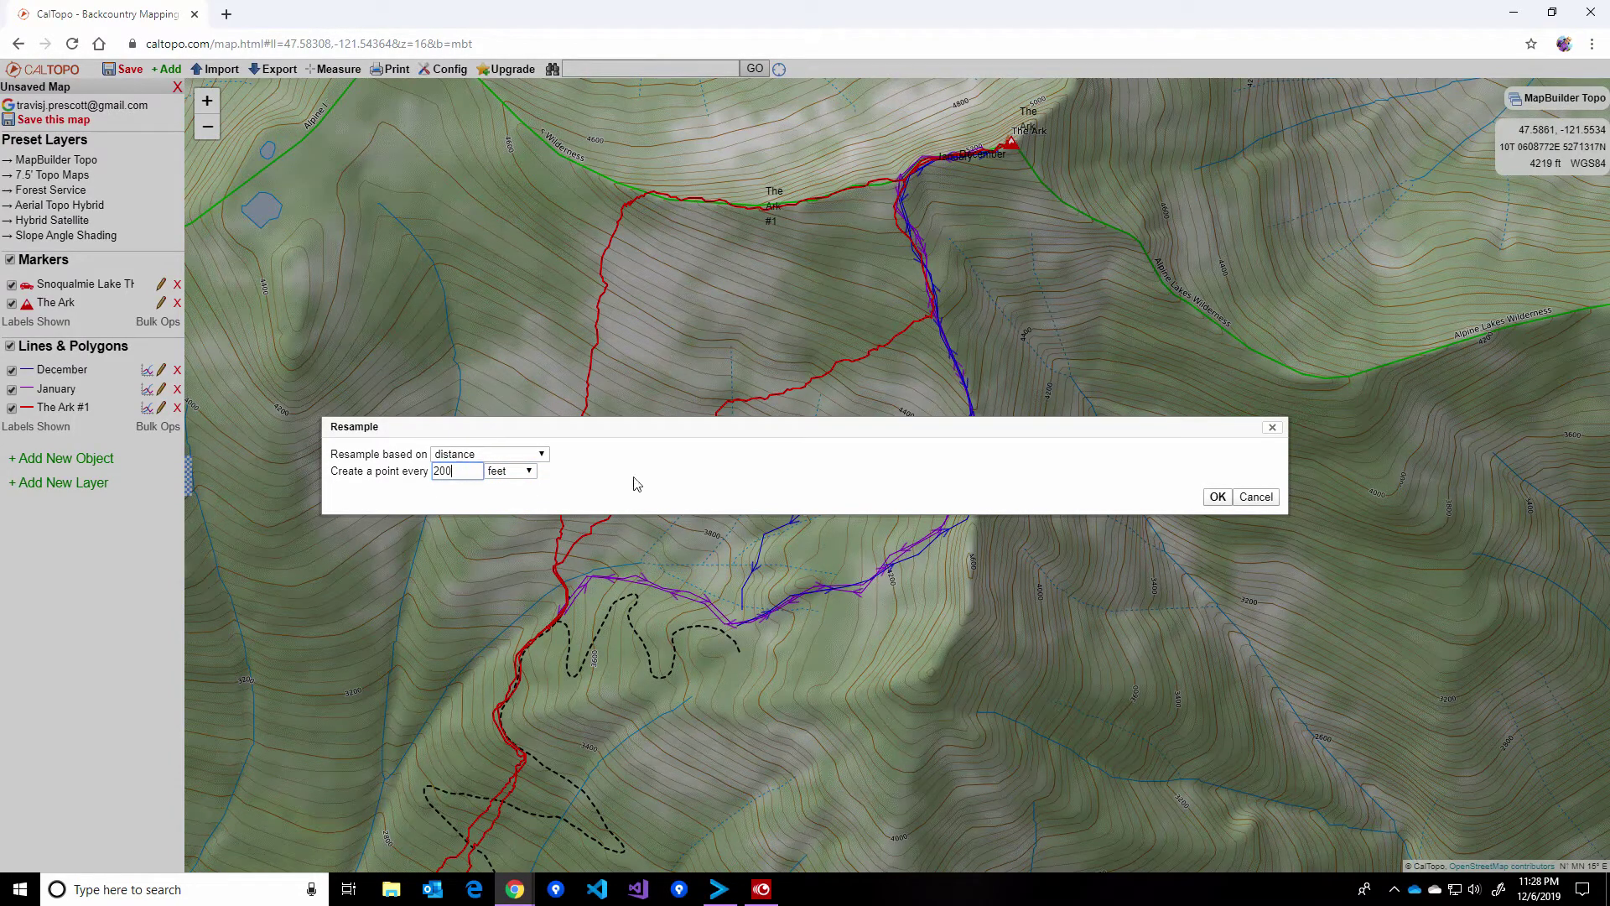
{"action": "left_click", "coordinate": [1218, 497]}
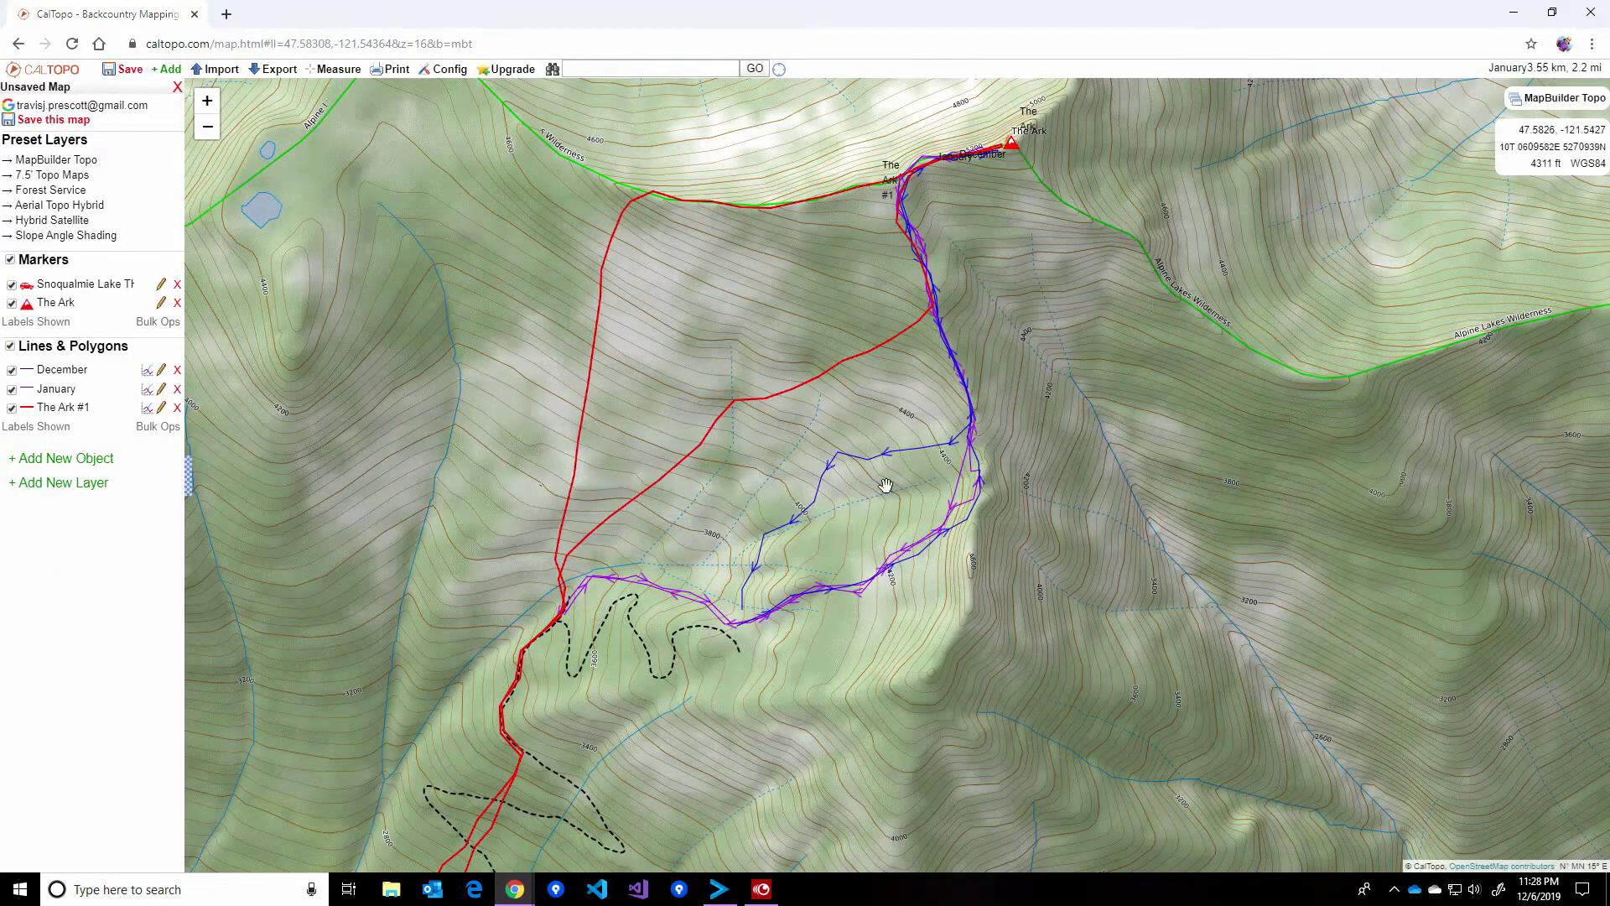
- Recolor The Ark #1 track orange and give it a directional line style with a single open arrow
{"action": "left_click", "coordinate": [703, 451]}
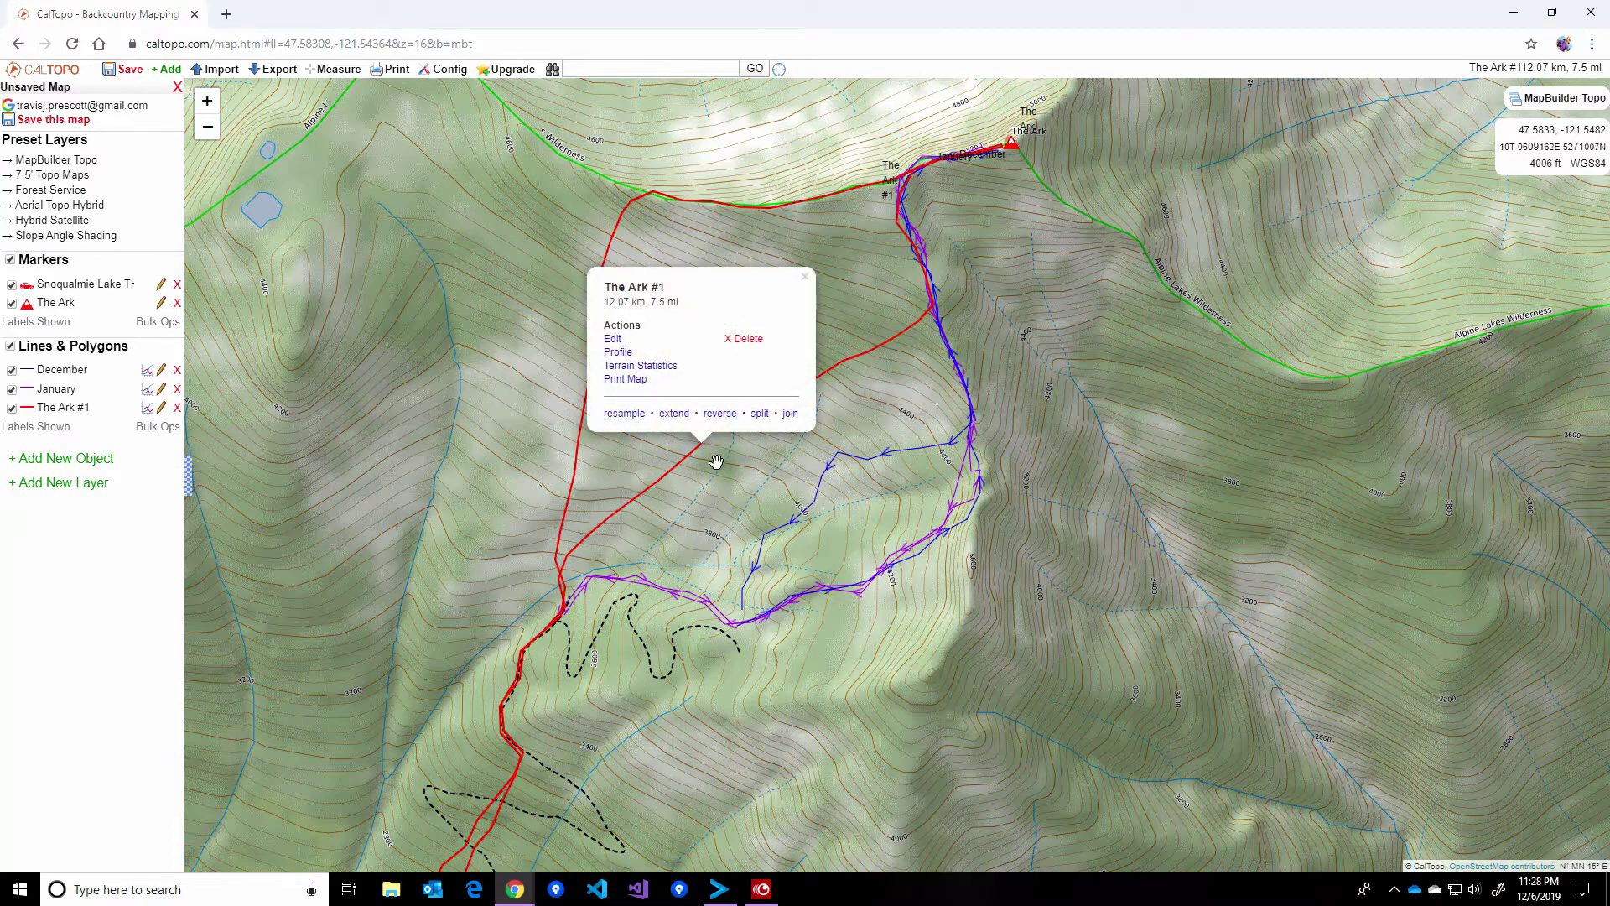
{"action": "left_click", "coordinate": [612, 340]}
{"action": "left_click", "coordinate": [1426, 817]}
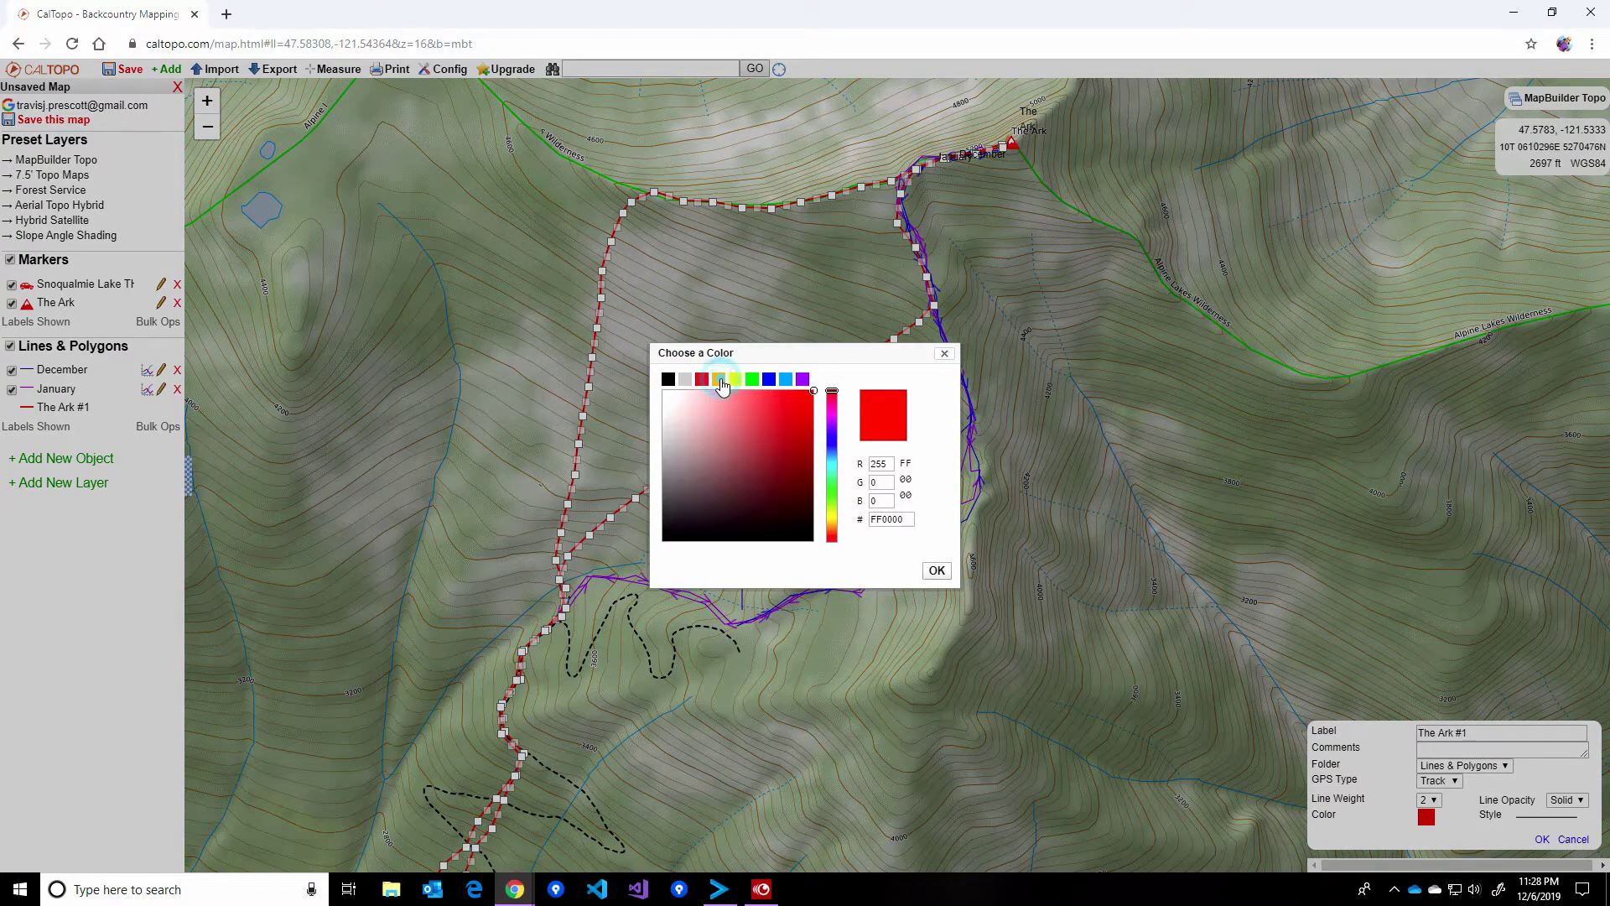
{"action": "left_click", "coordinate": [719, 379]}
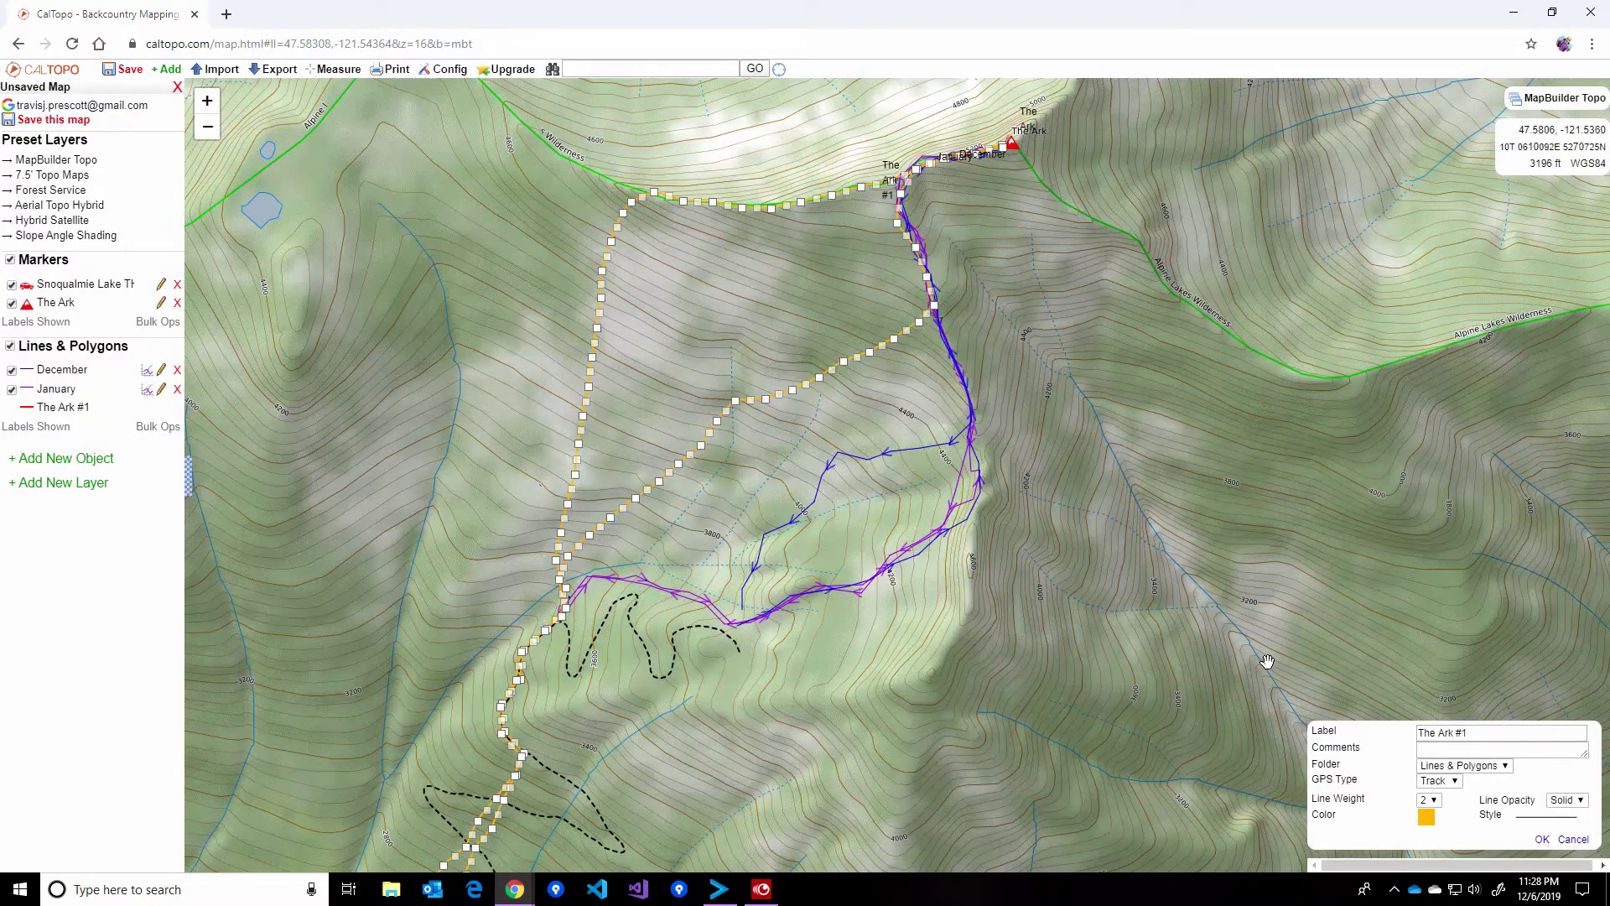
{"action": "left_click", "coordinate": [1556, 816]}
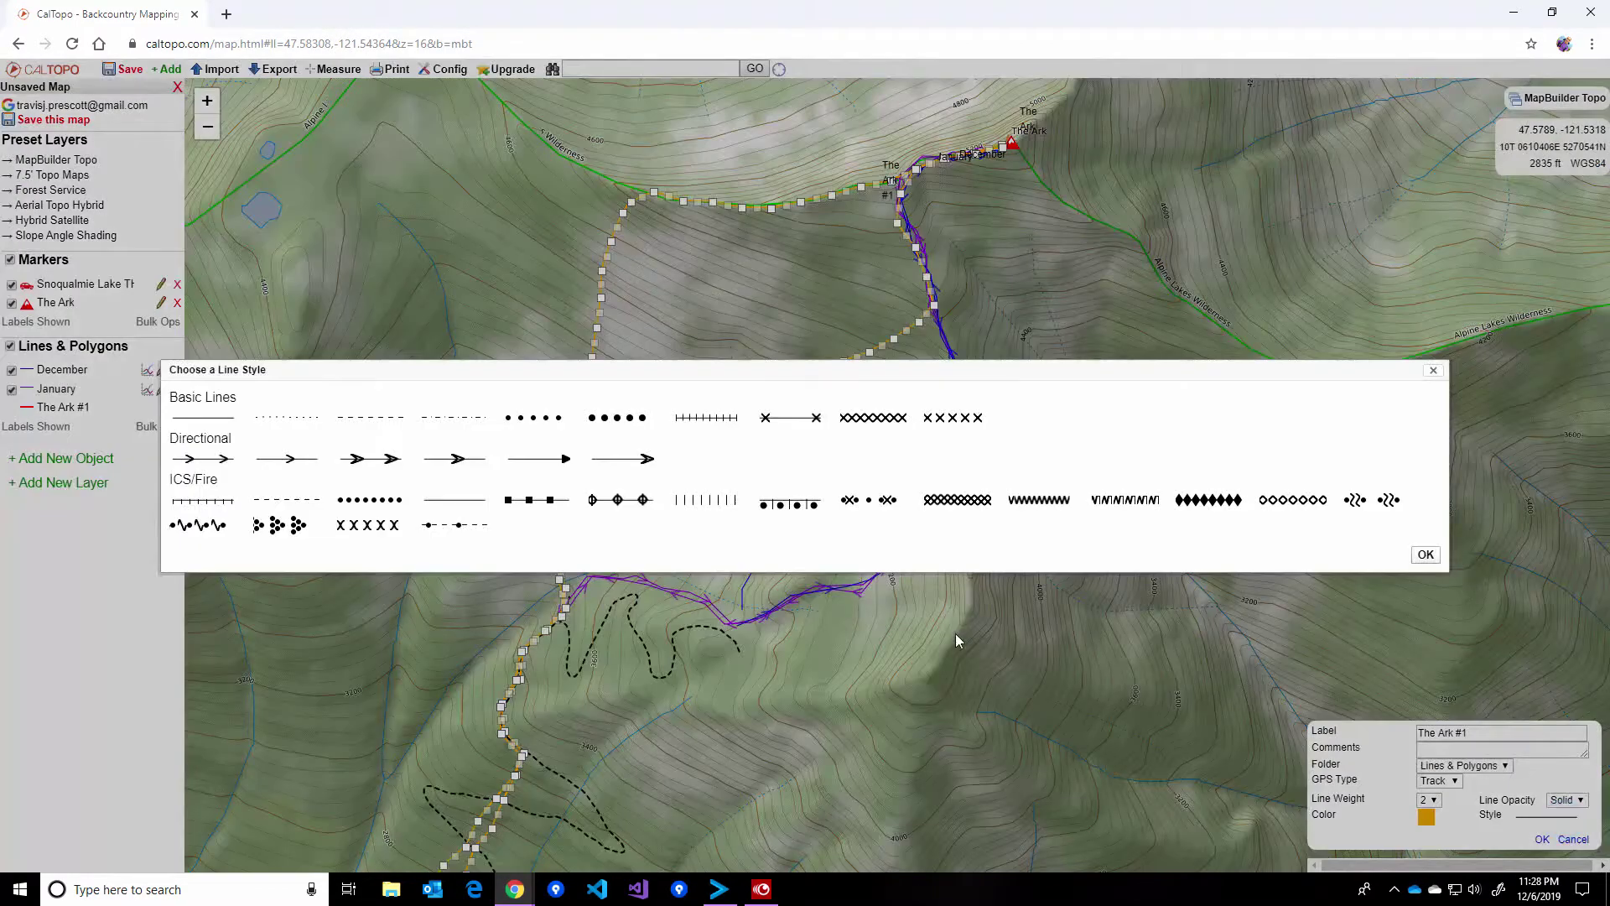
{"action": "left_click", "coordinate": [302, 462]}
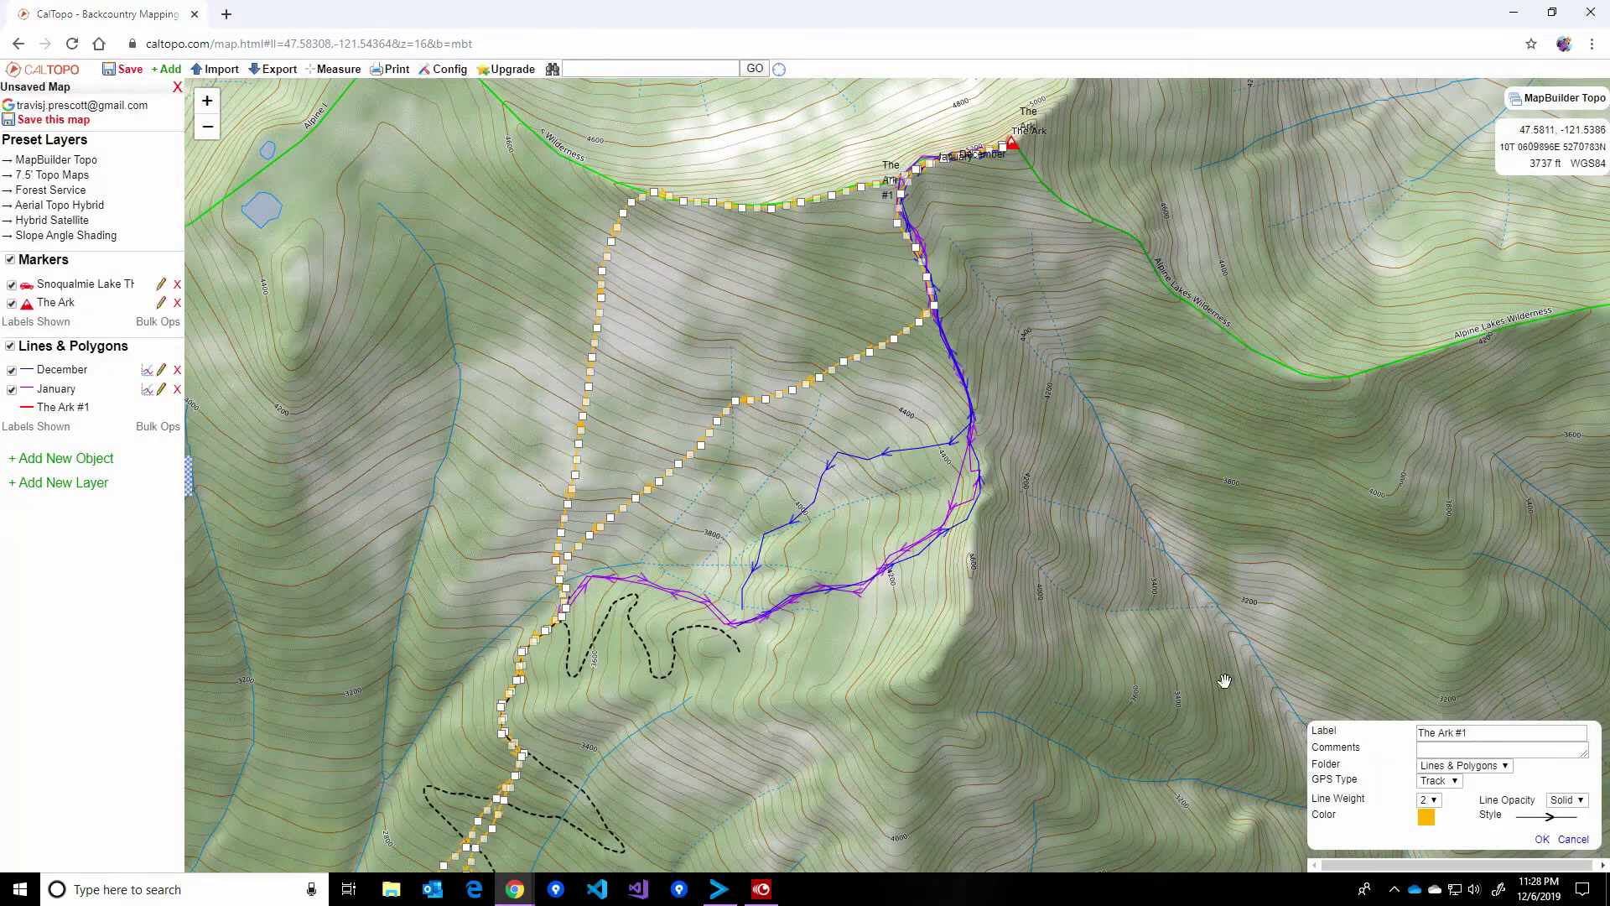
{"action": "left_click", "coordinate": [1542, 839]}
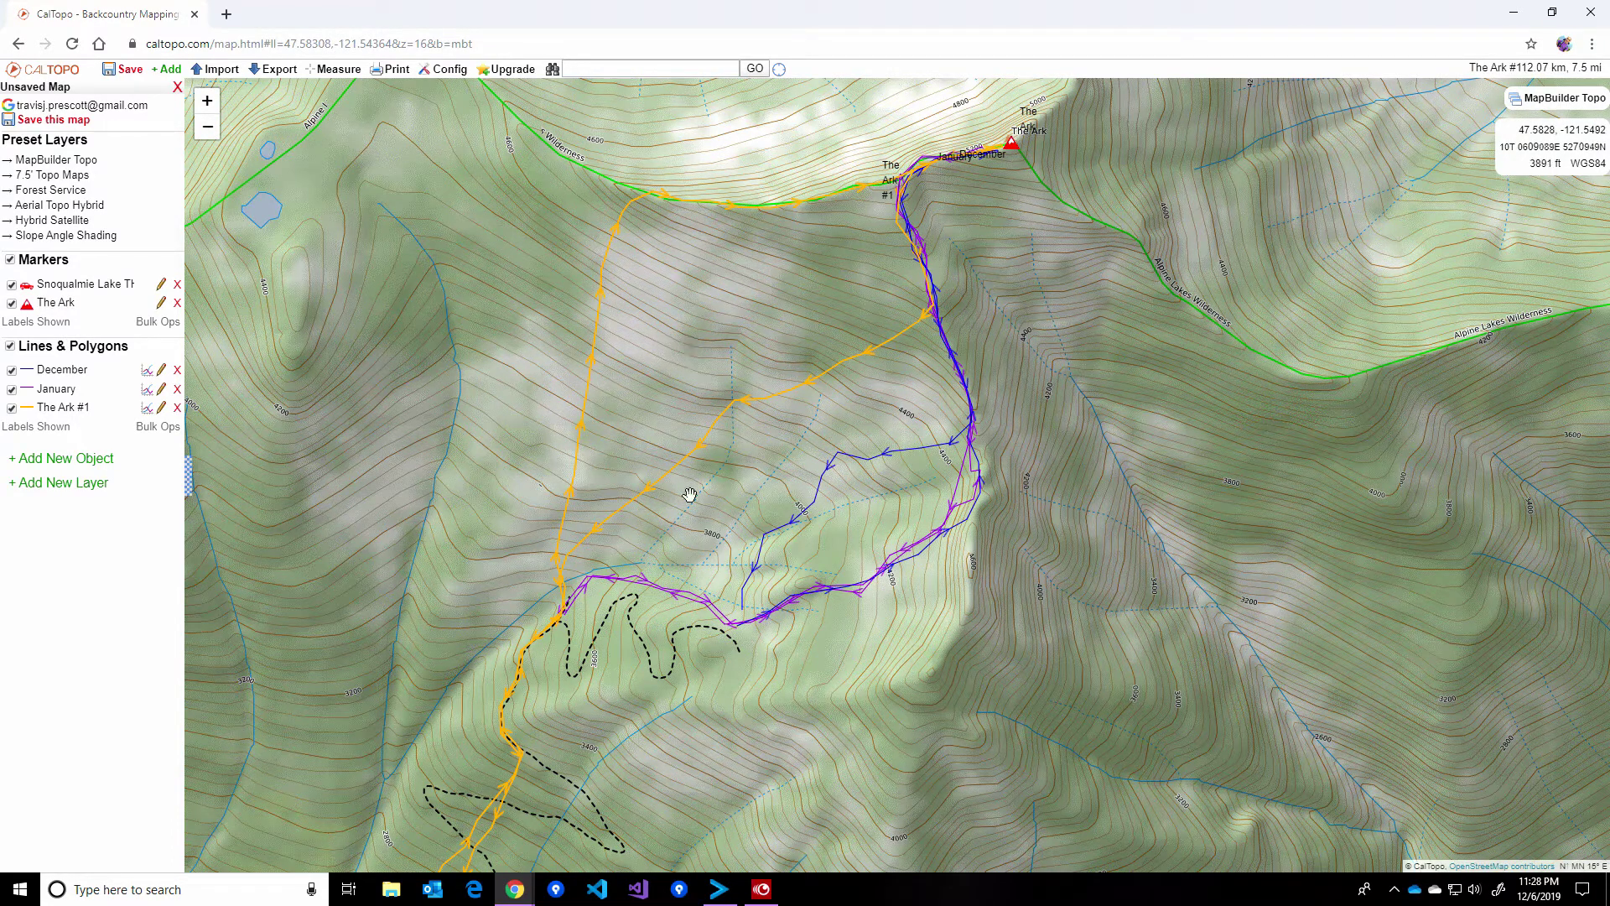
- Split The Ark #1 track at 47.5811, -121.5522, just above where the forest road switchbacks meet the off-trail climb
{"action": "left_click_drag", "start_coordinate": [709, 545], "coordinate": [741, 477]}
{"action": "scroll", "coordinate": [778, 690], "scroll_direction": "down", "scroll_amount": 1}
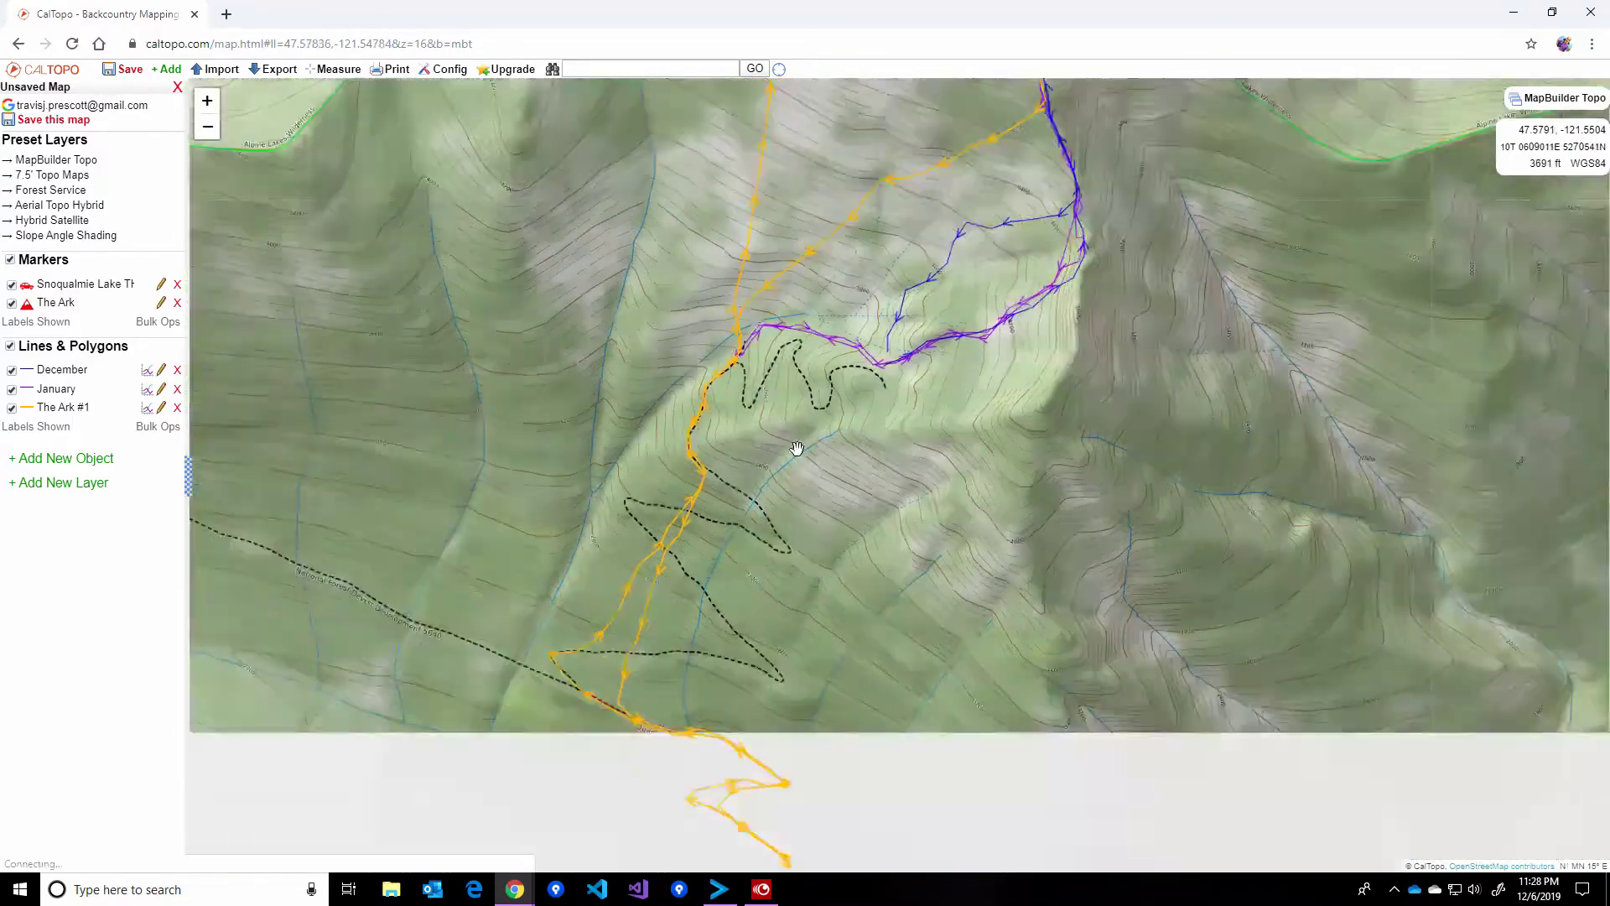
{"action": "left_click_drag", "start_coordinate": [985, 747], "coordinate": [902, 494]}
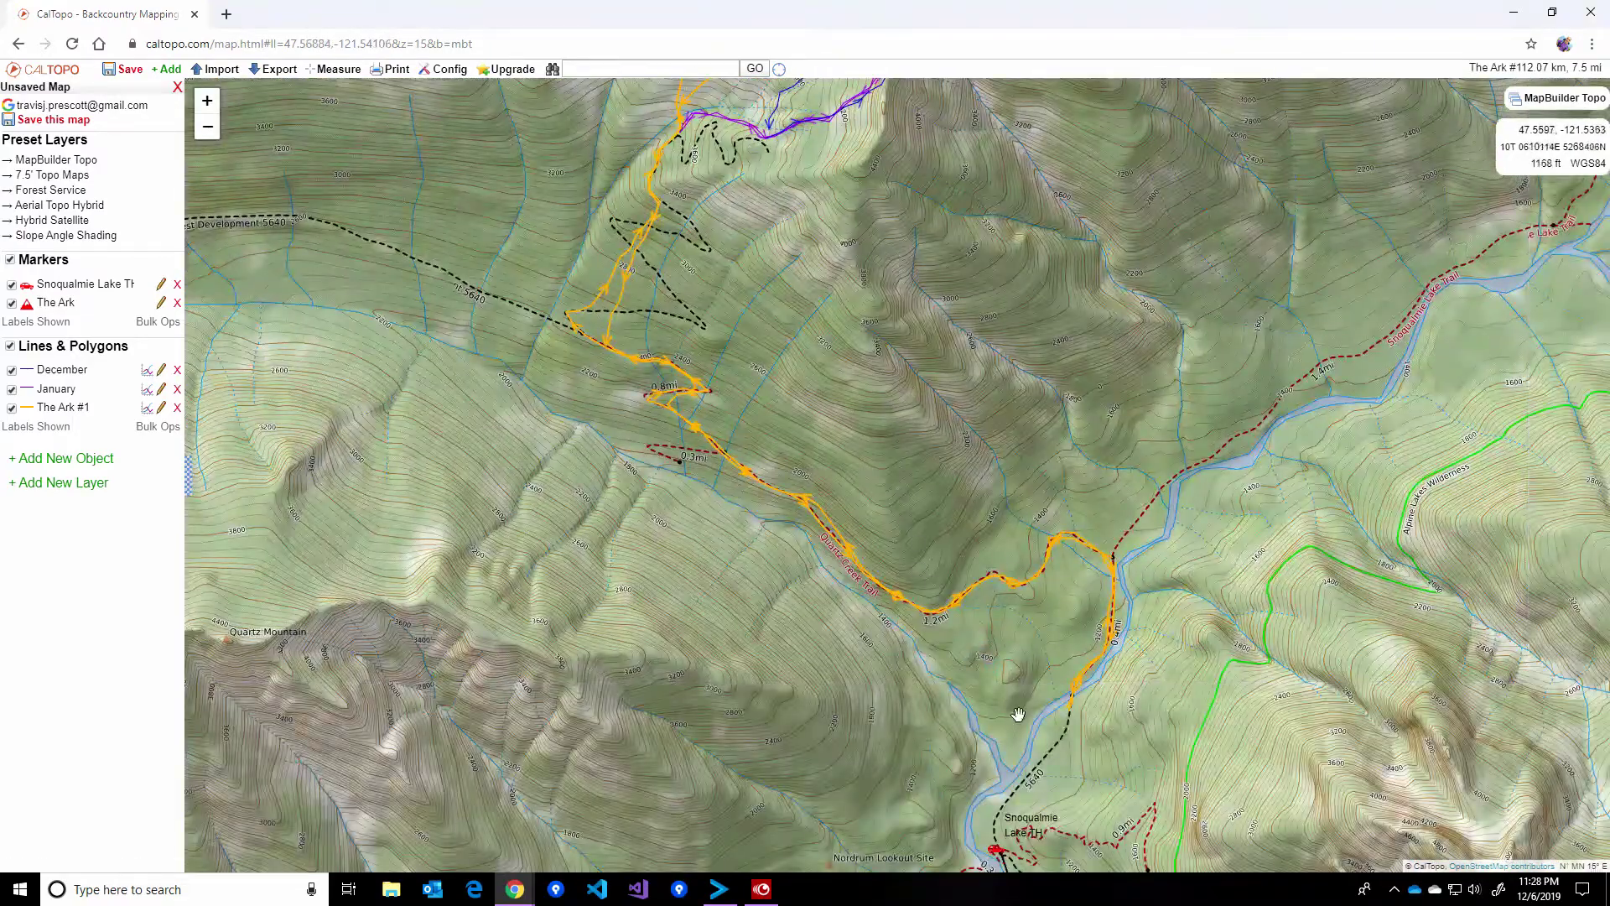
{"action": "left_click_drag", "start_coordinate": [738, 431], "coordinate": [775, 635]}
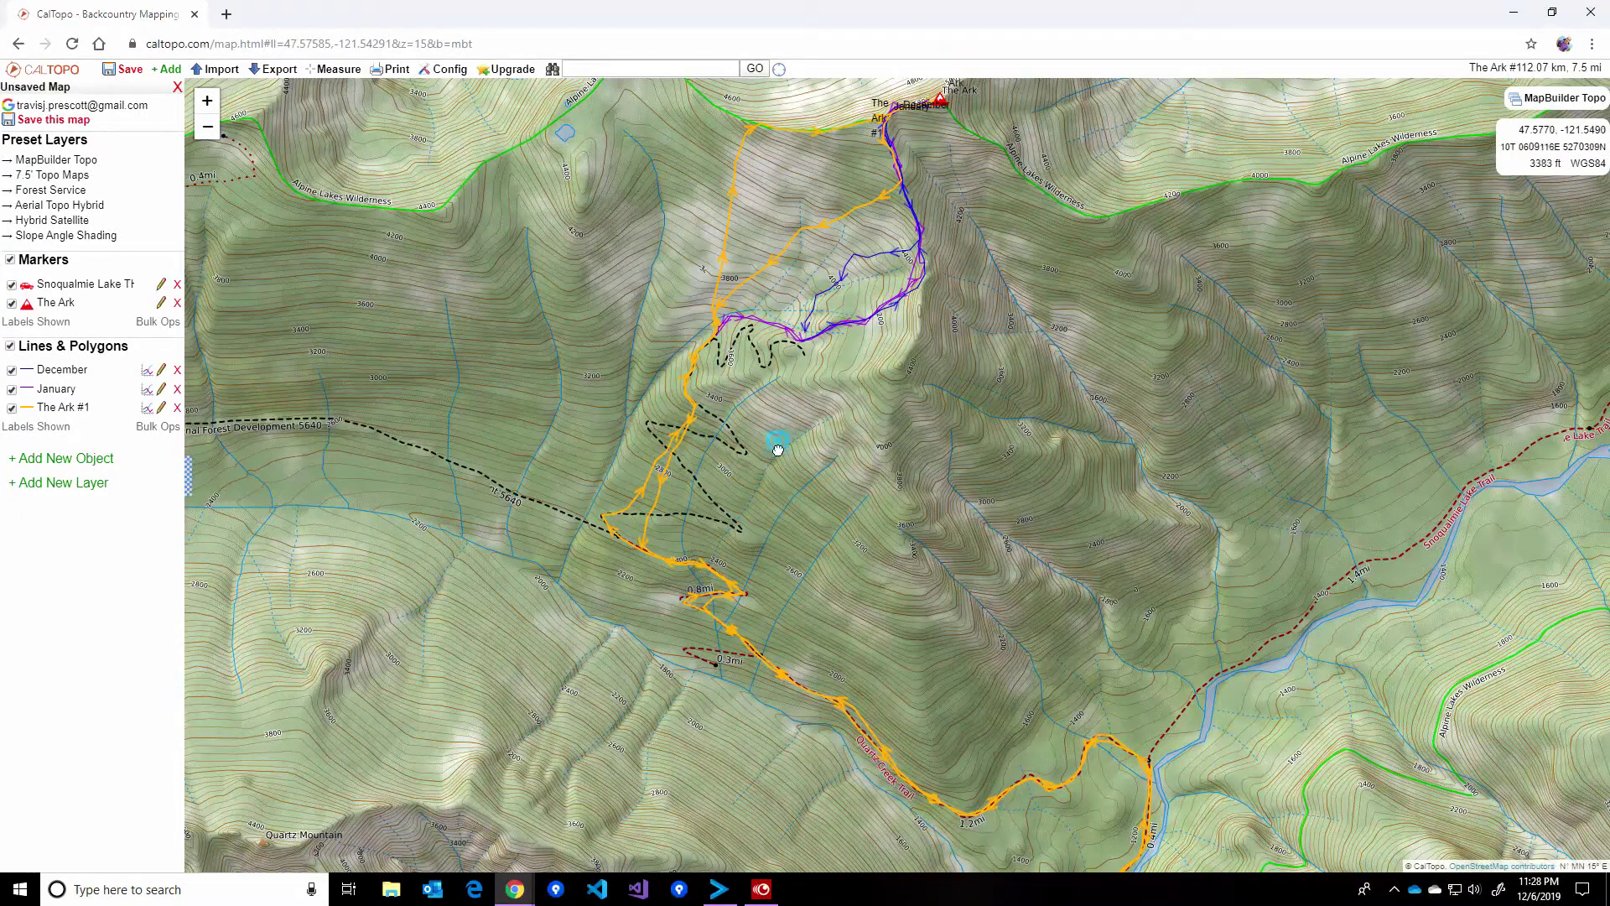
{"action": "left_click_drag", "start_coordinate": [777, 446], "coordinate": [786, 657]}
{"action": "scroll", "coordinate": [786, 657], "scroll_direction": "up", "scroll_amount": 1}
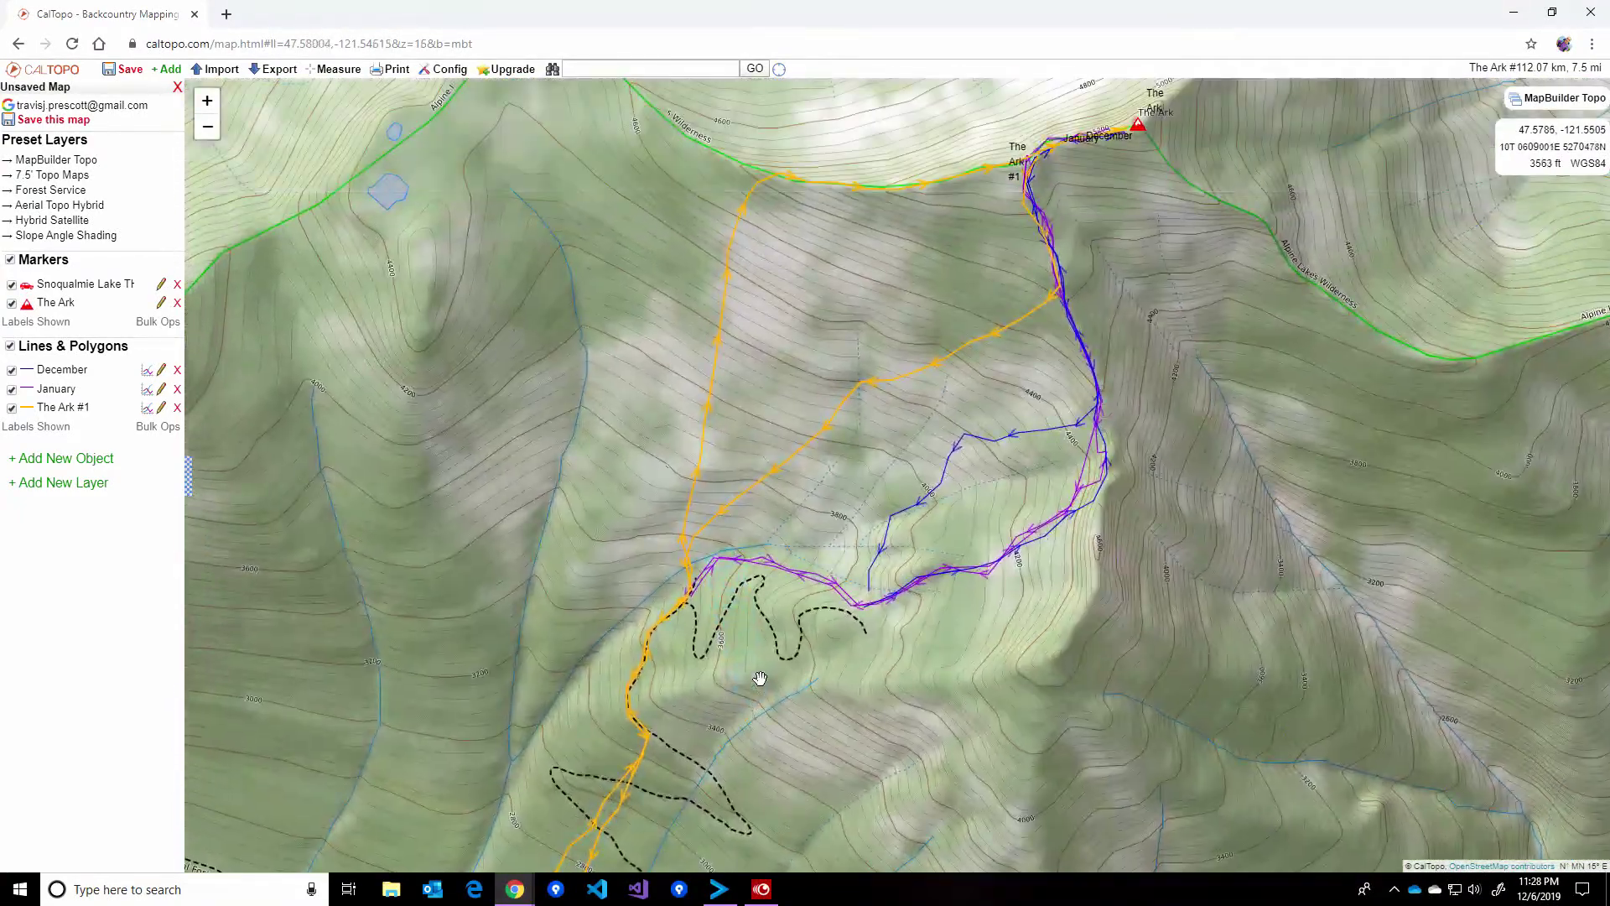
{"action": "right_click", "coordinate": [692, 577]}
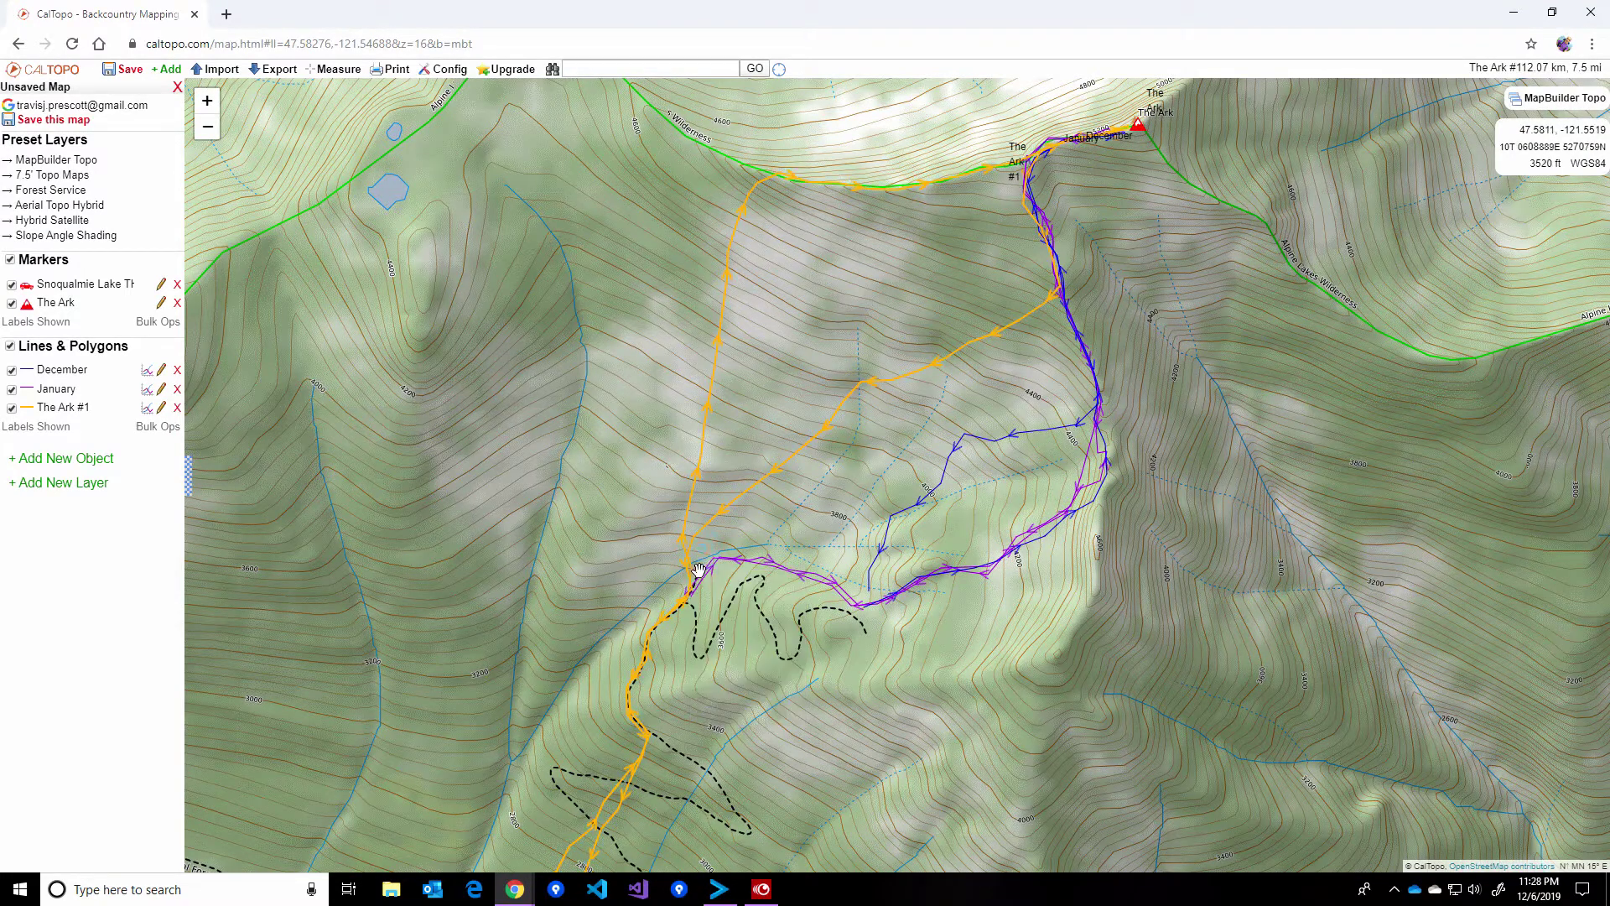
{"action": "left_click", "coordinate": [692, 577]}
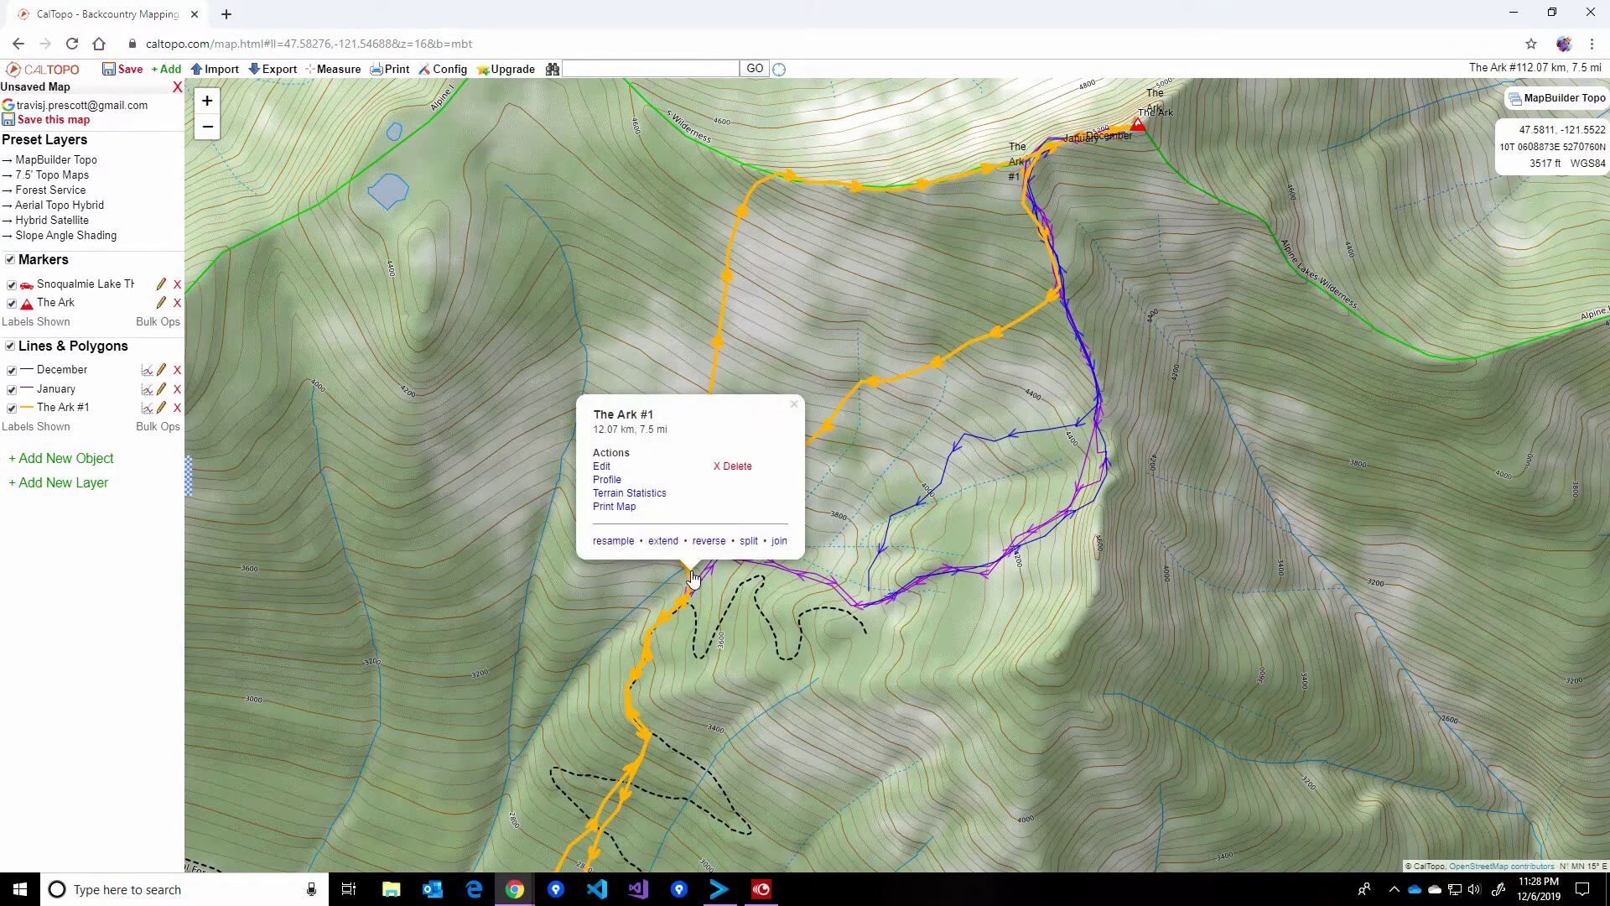
{"action": "left_click", "coordinate": [748, 547]}
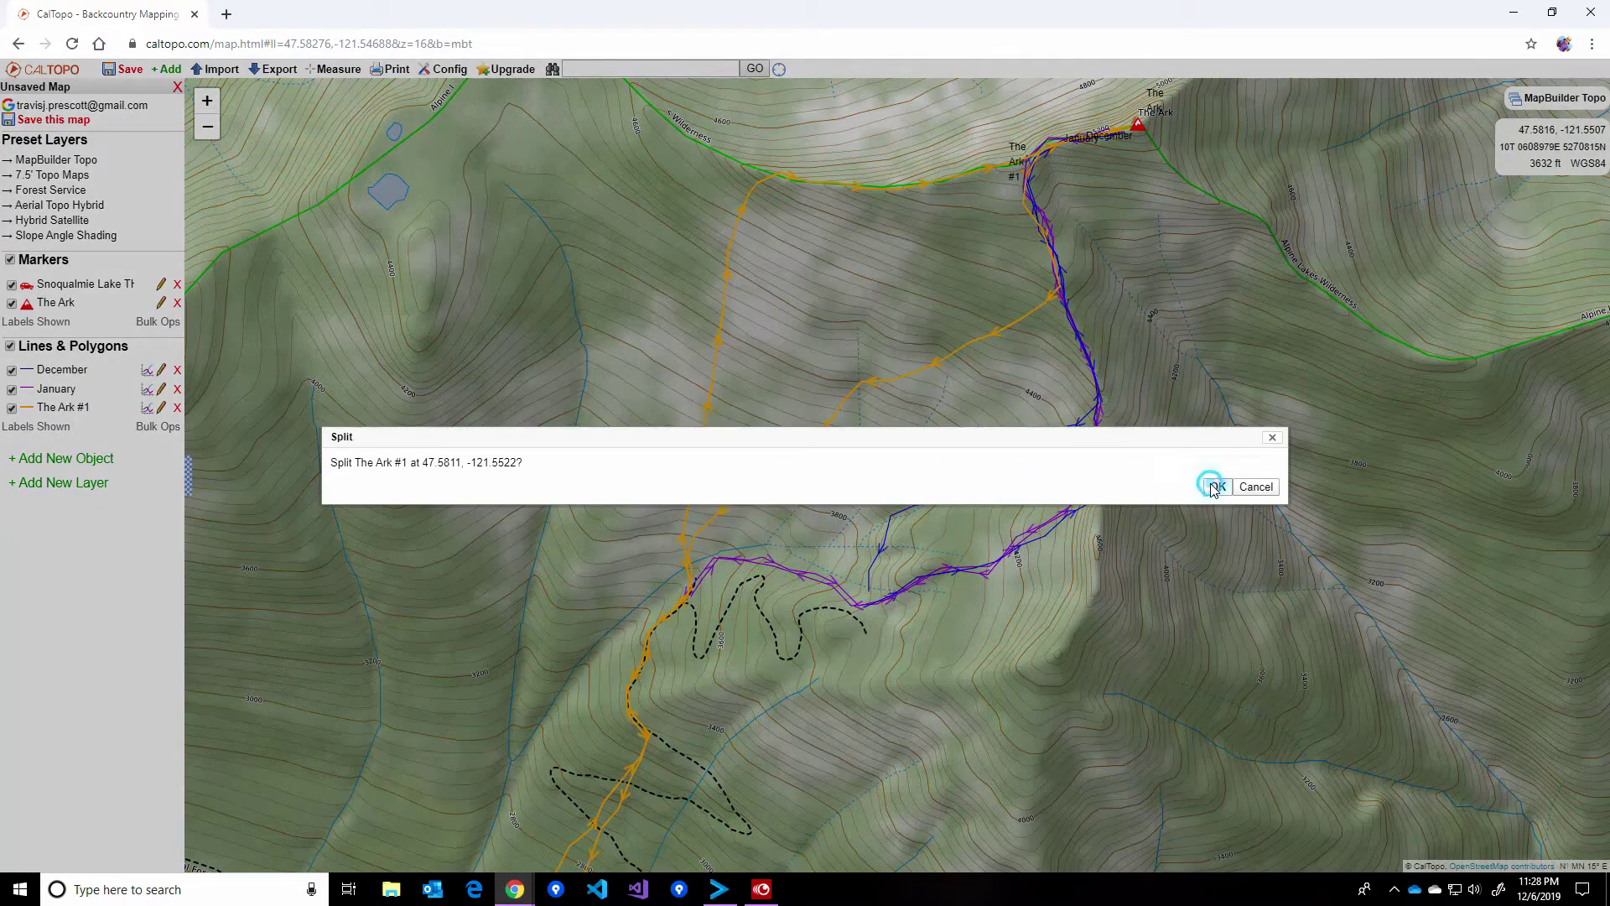
{"action": "left_click", "coordinate": [1211, 479]}
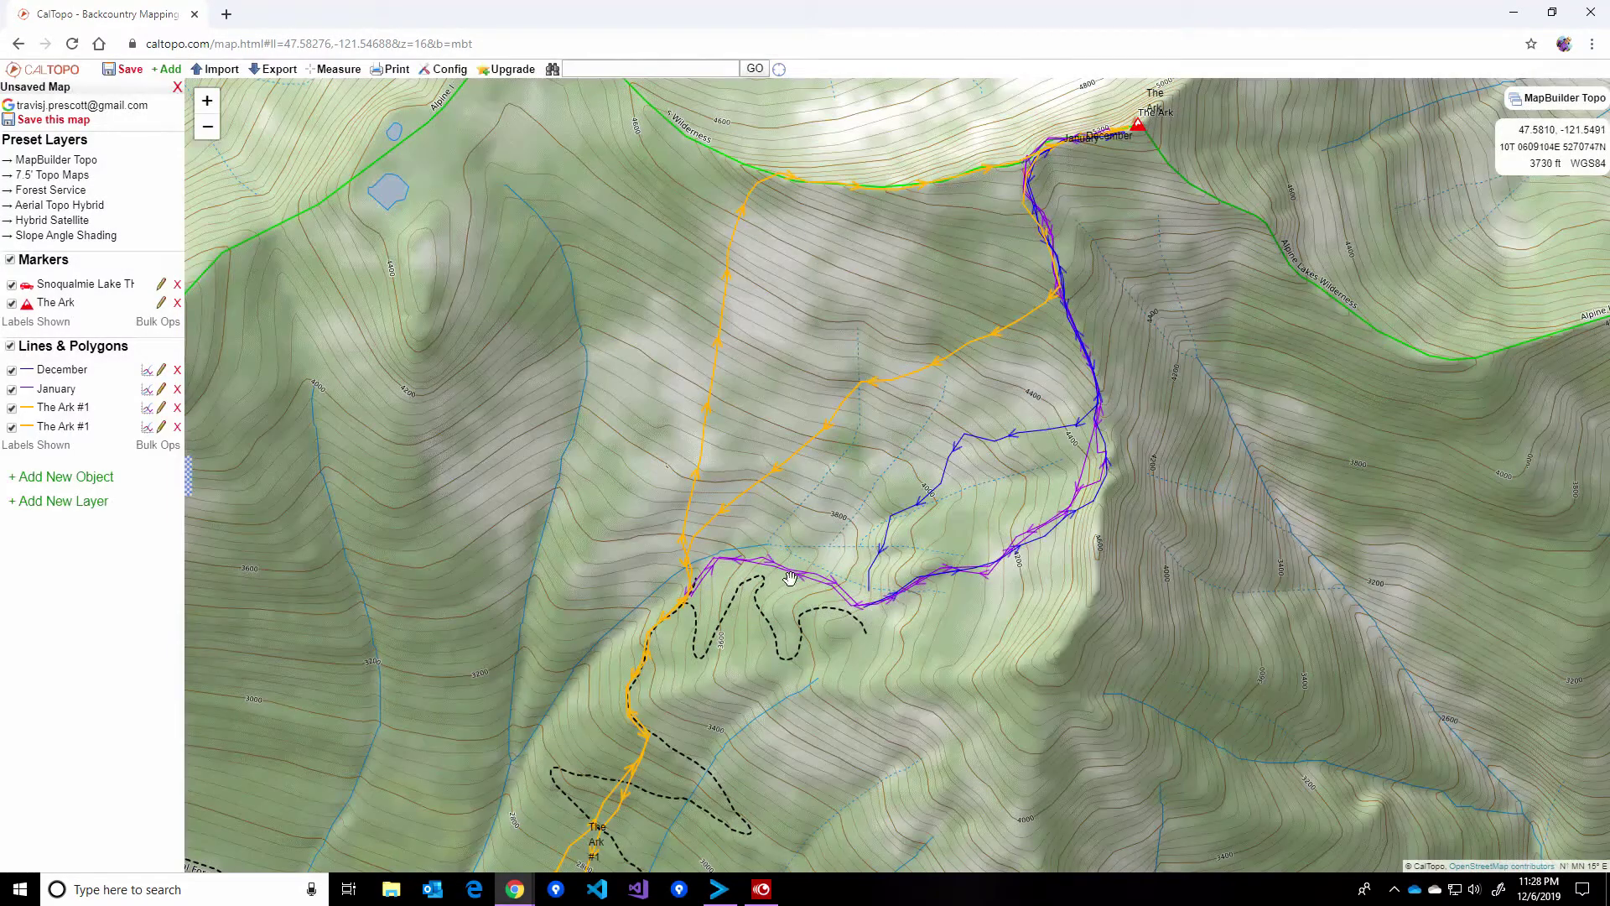
- Split the remaining upper part of The Ark #1 track again at 47.5812, -121.5524, on the overlapping return leg
{"action": "left_click", "coordinate": [685, 572]}
{"action": "left_click", "coordinate": [738, 541]}
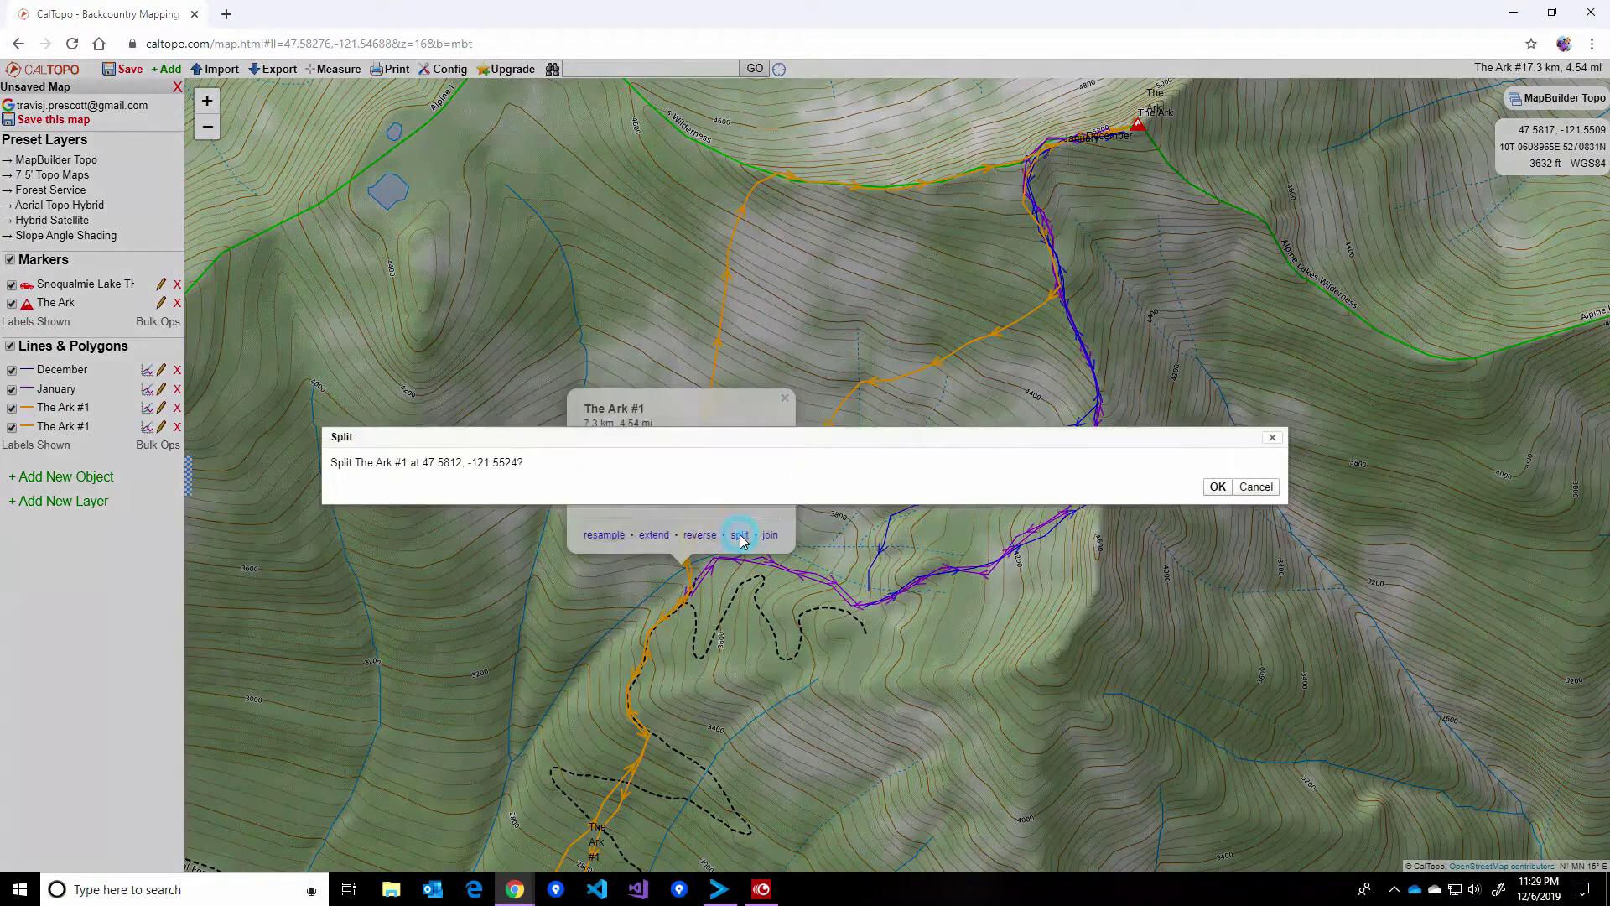
{"action": "left_click", "coordinate": [1213, 481]}
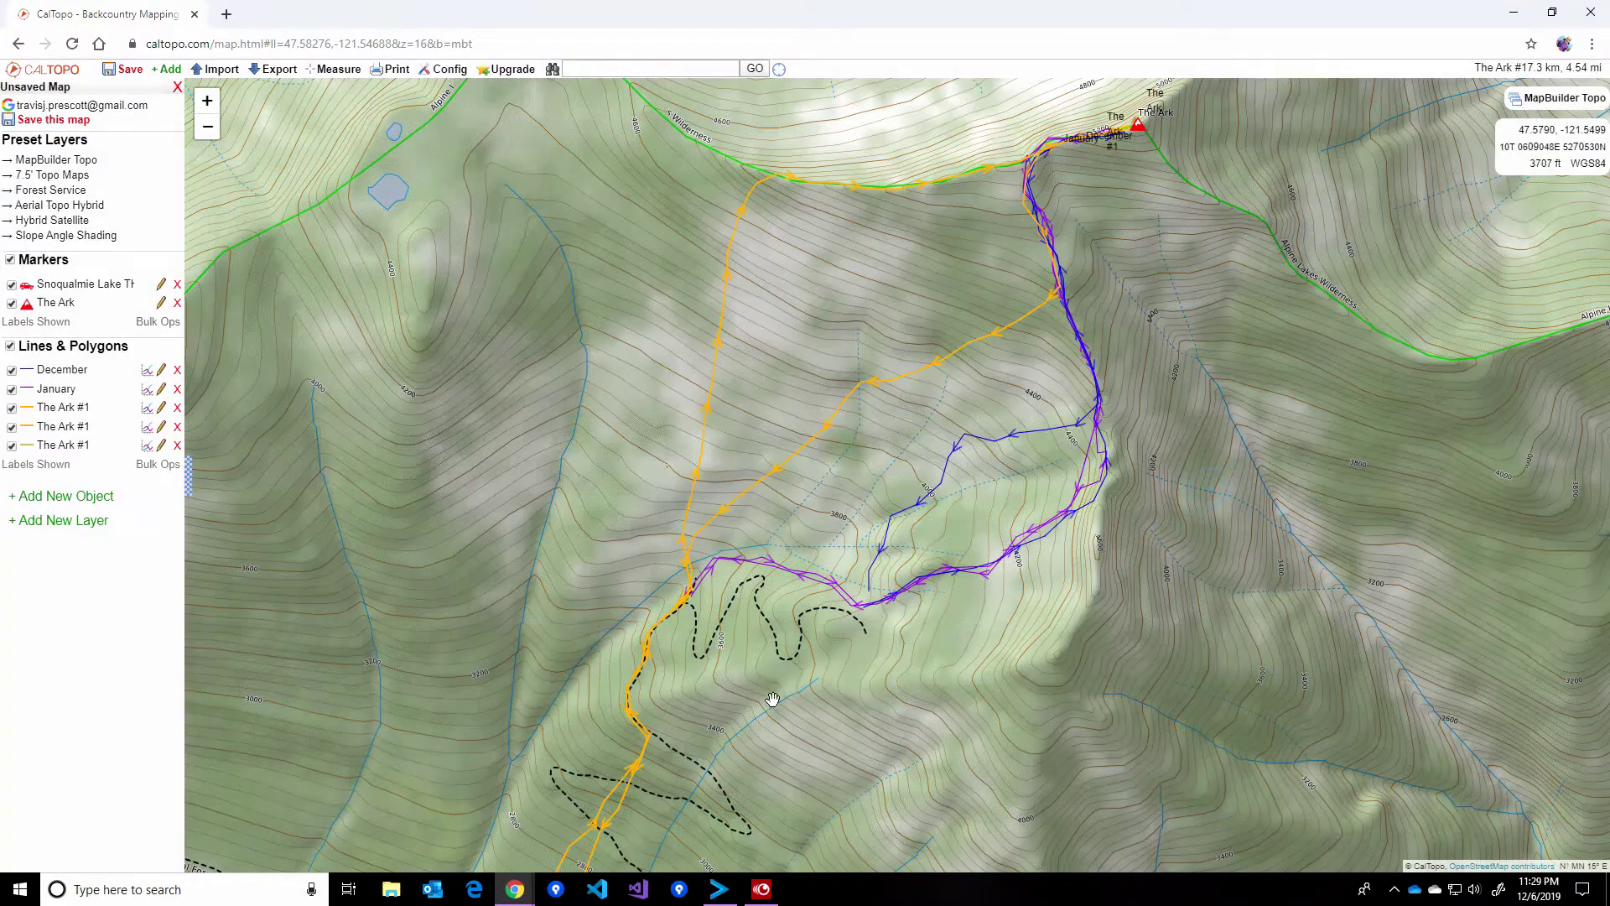
- Delete the two lower The Ark #1 segments that run along the road and trail below the split points
{"action": "left_click", "coordinate": [644, 738]}
{"action": "left_click", "coordinate": [707, 639]}
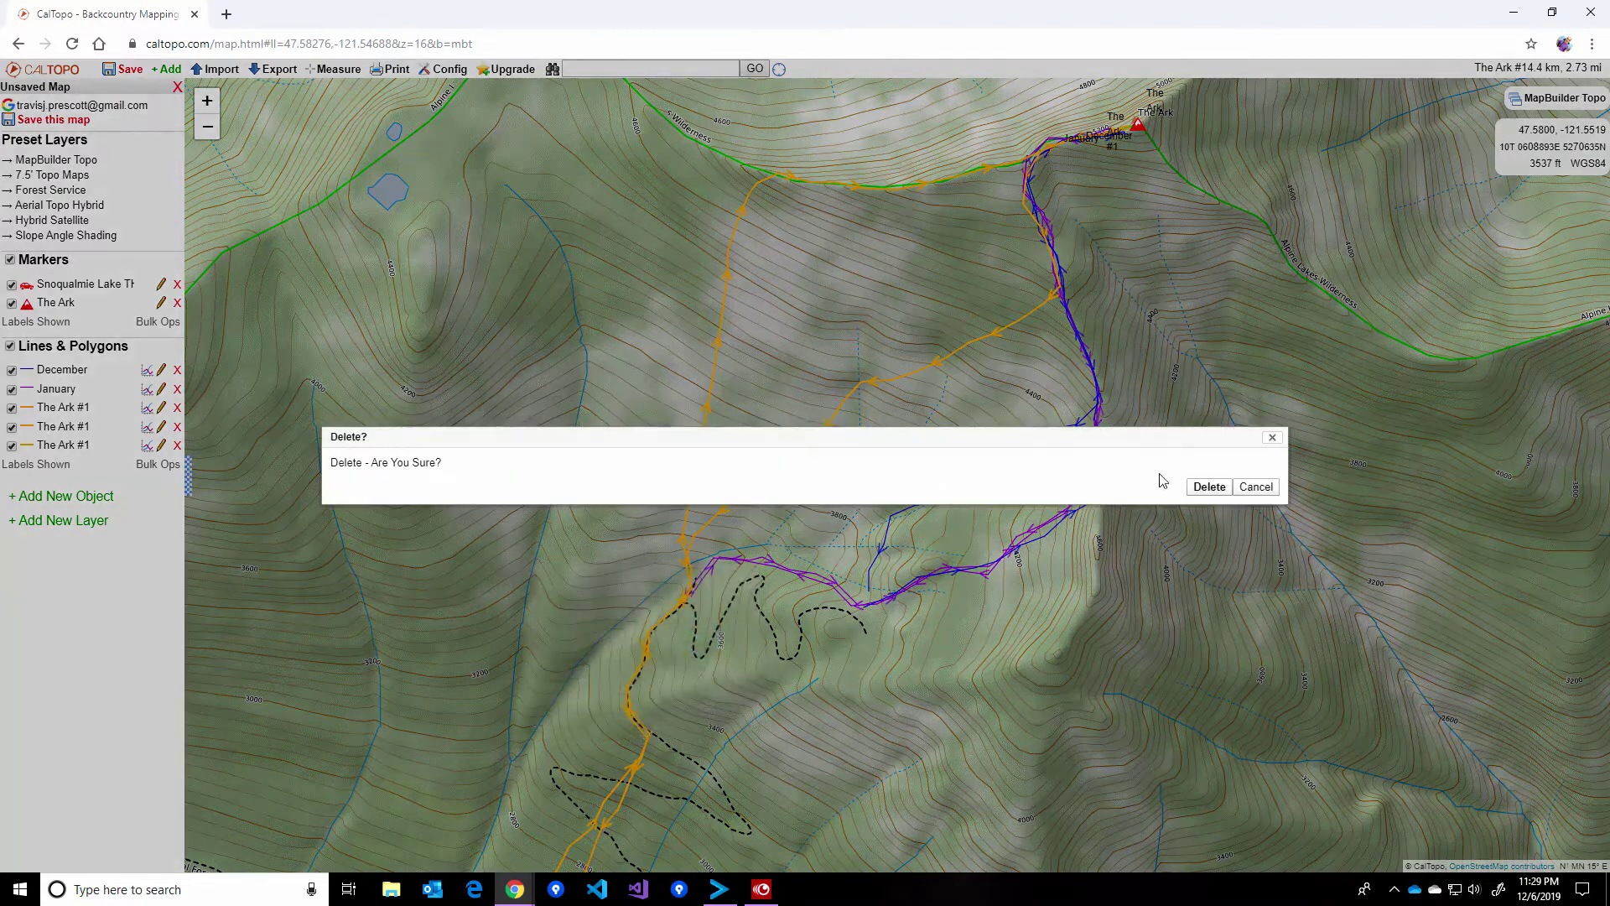
{"action": "left_click", "coordinate": [1209, 487]}
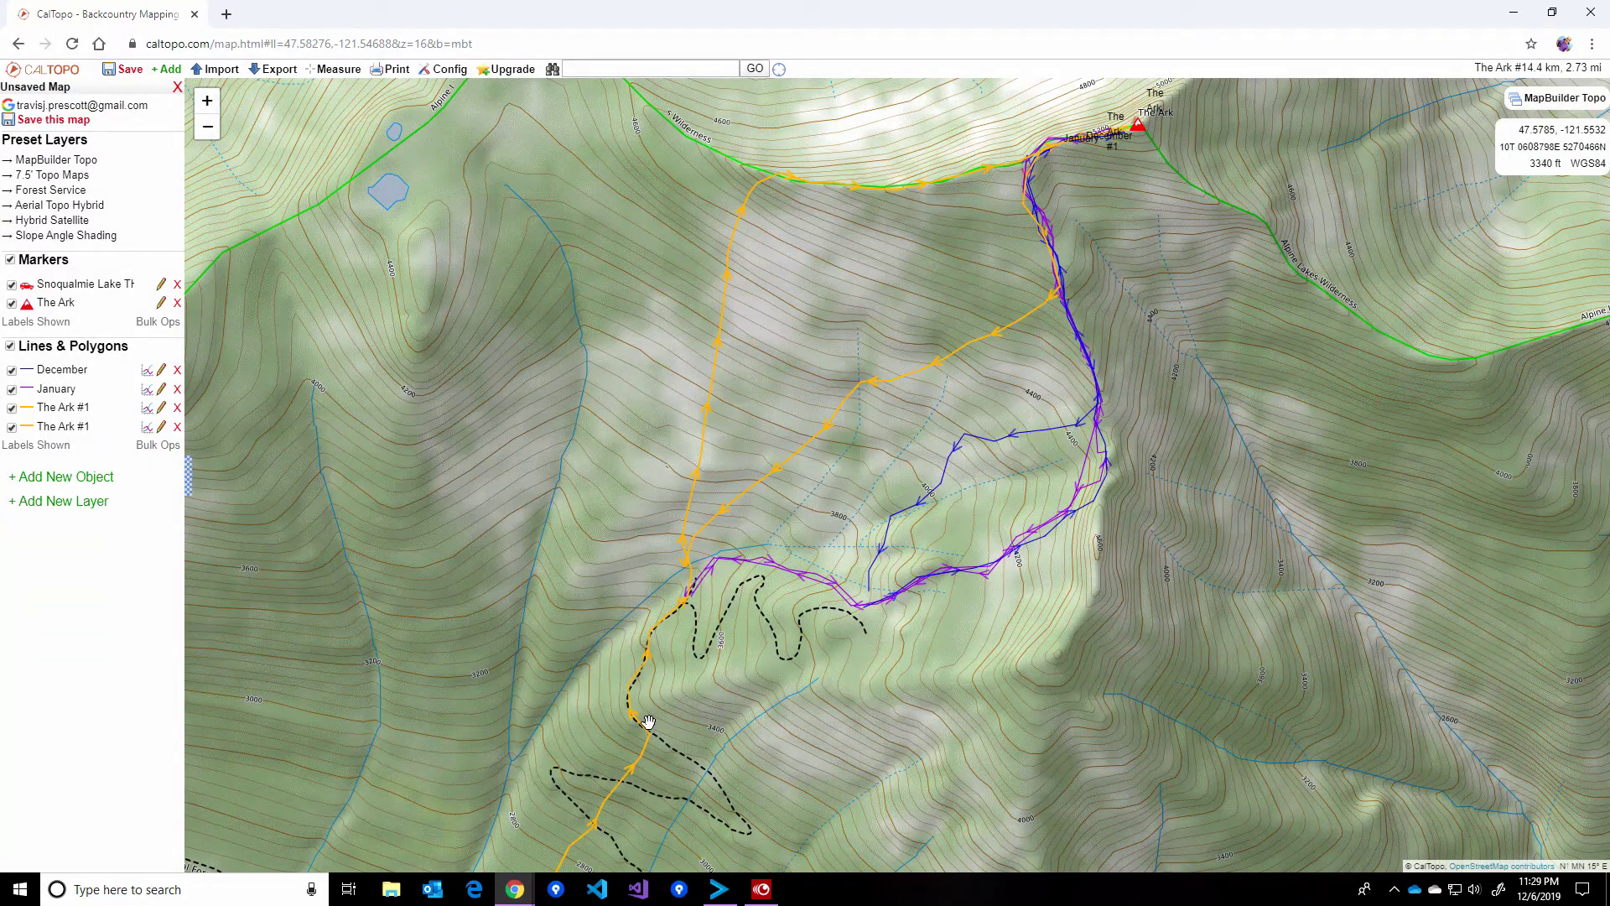
{"action": "left_click", "coordinate": [642, 723]}
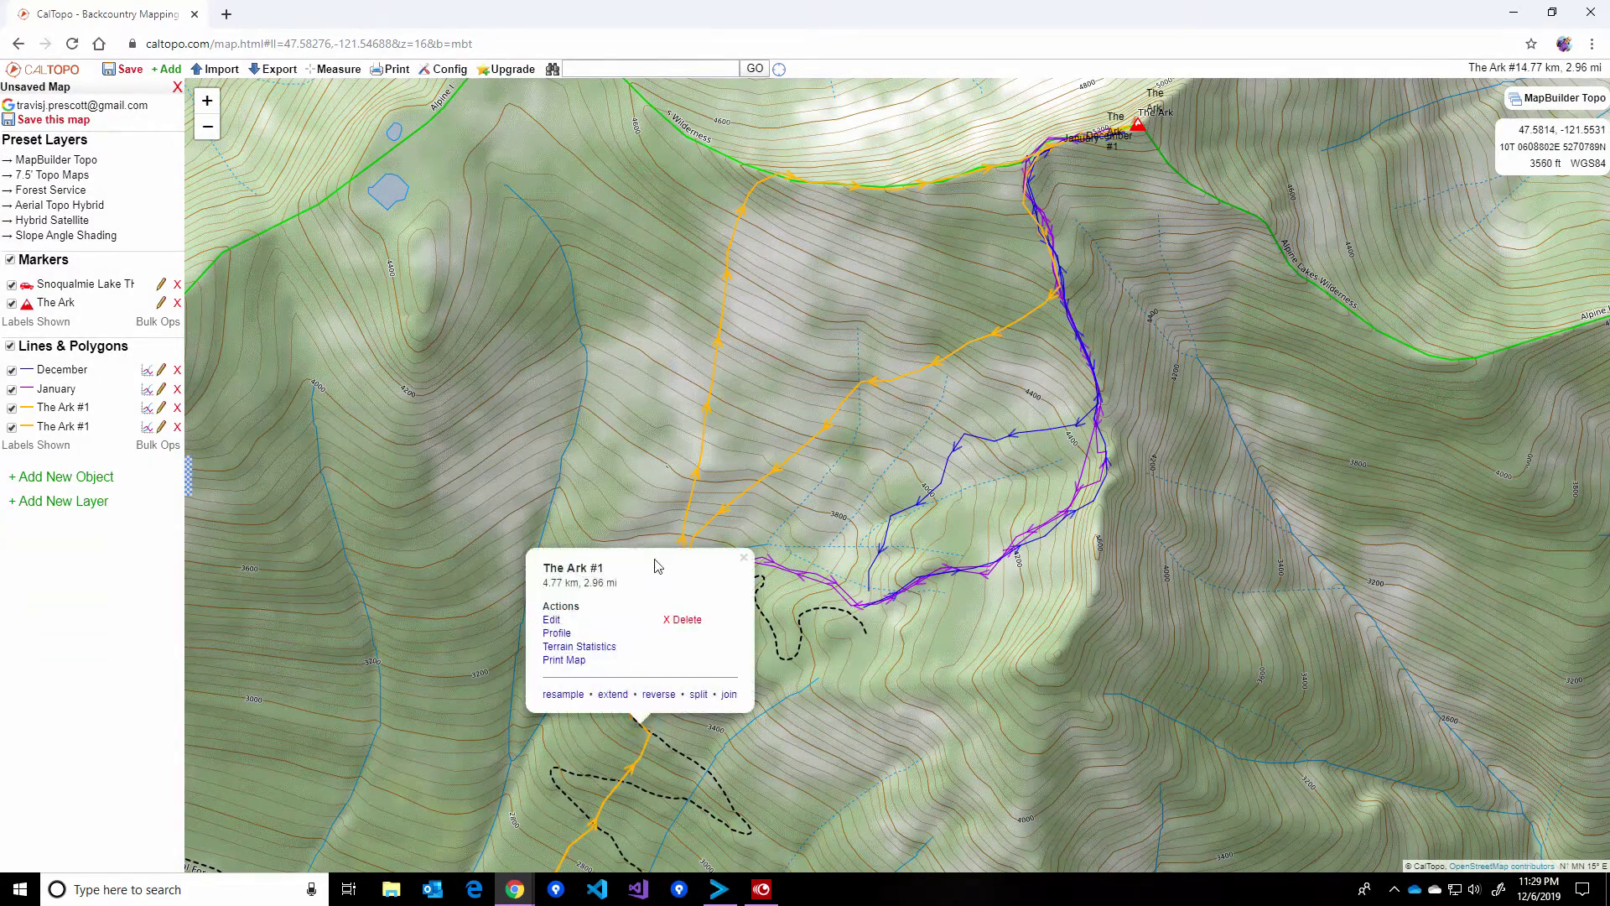
{"action": "left_click", "coordinate": [676, 622]}
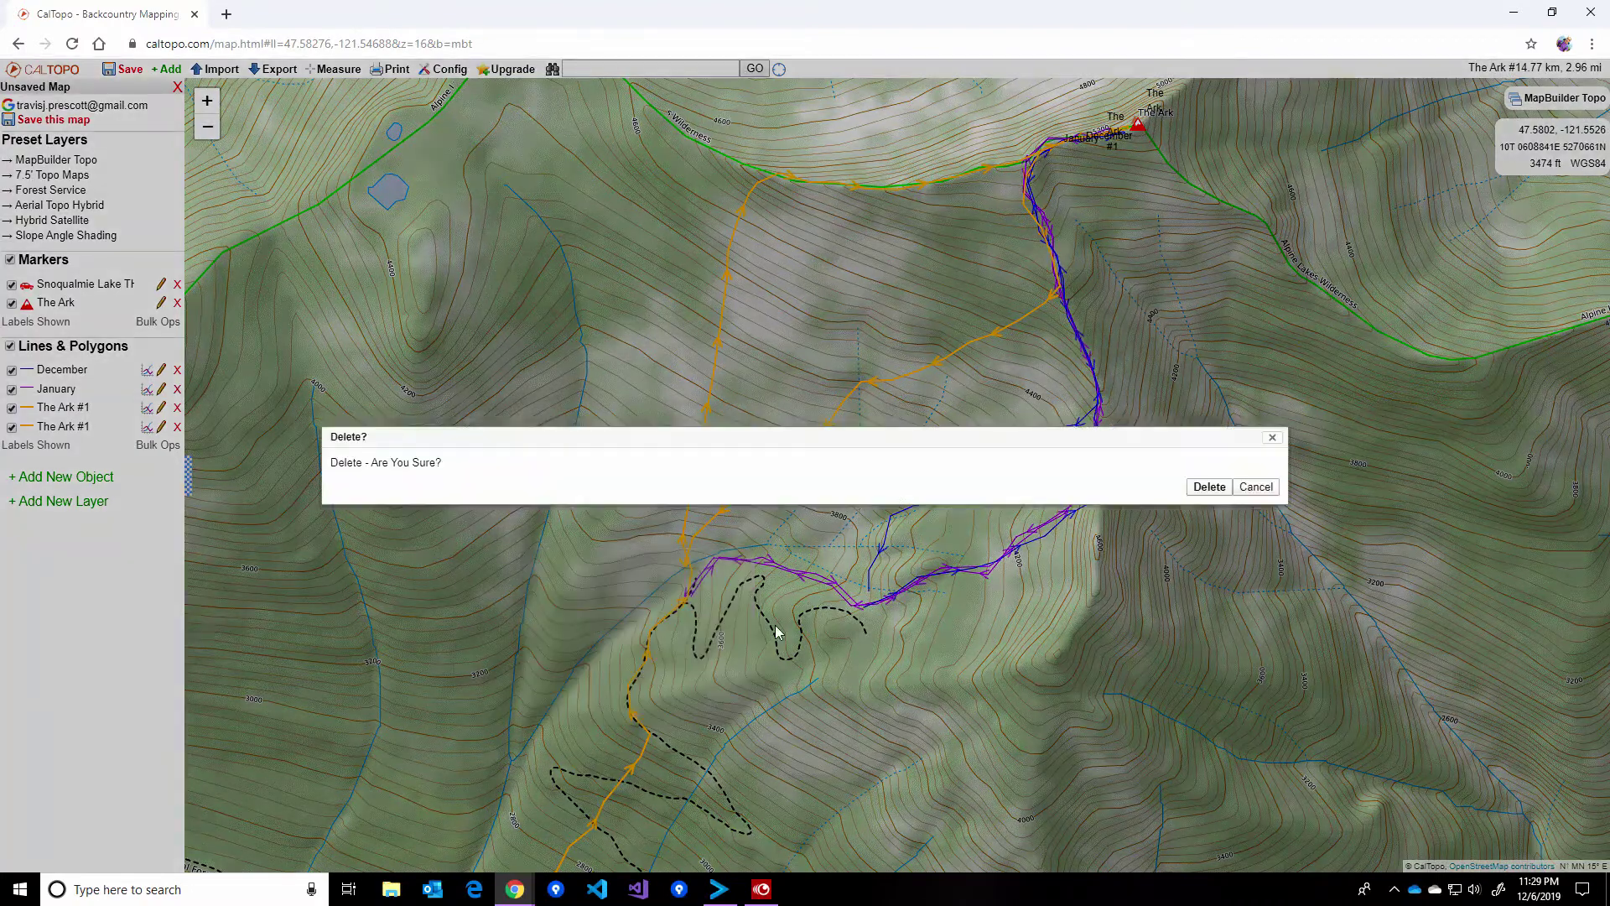
{"action": "left_click", "coordinate": [1204, 486]}
- Set the line weight of the remaining The Ark #1 track to 1
{"action": "left_click_drag", "start_coordinate": [1602, 805], "coordinate": [1475, 891]}
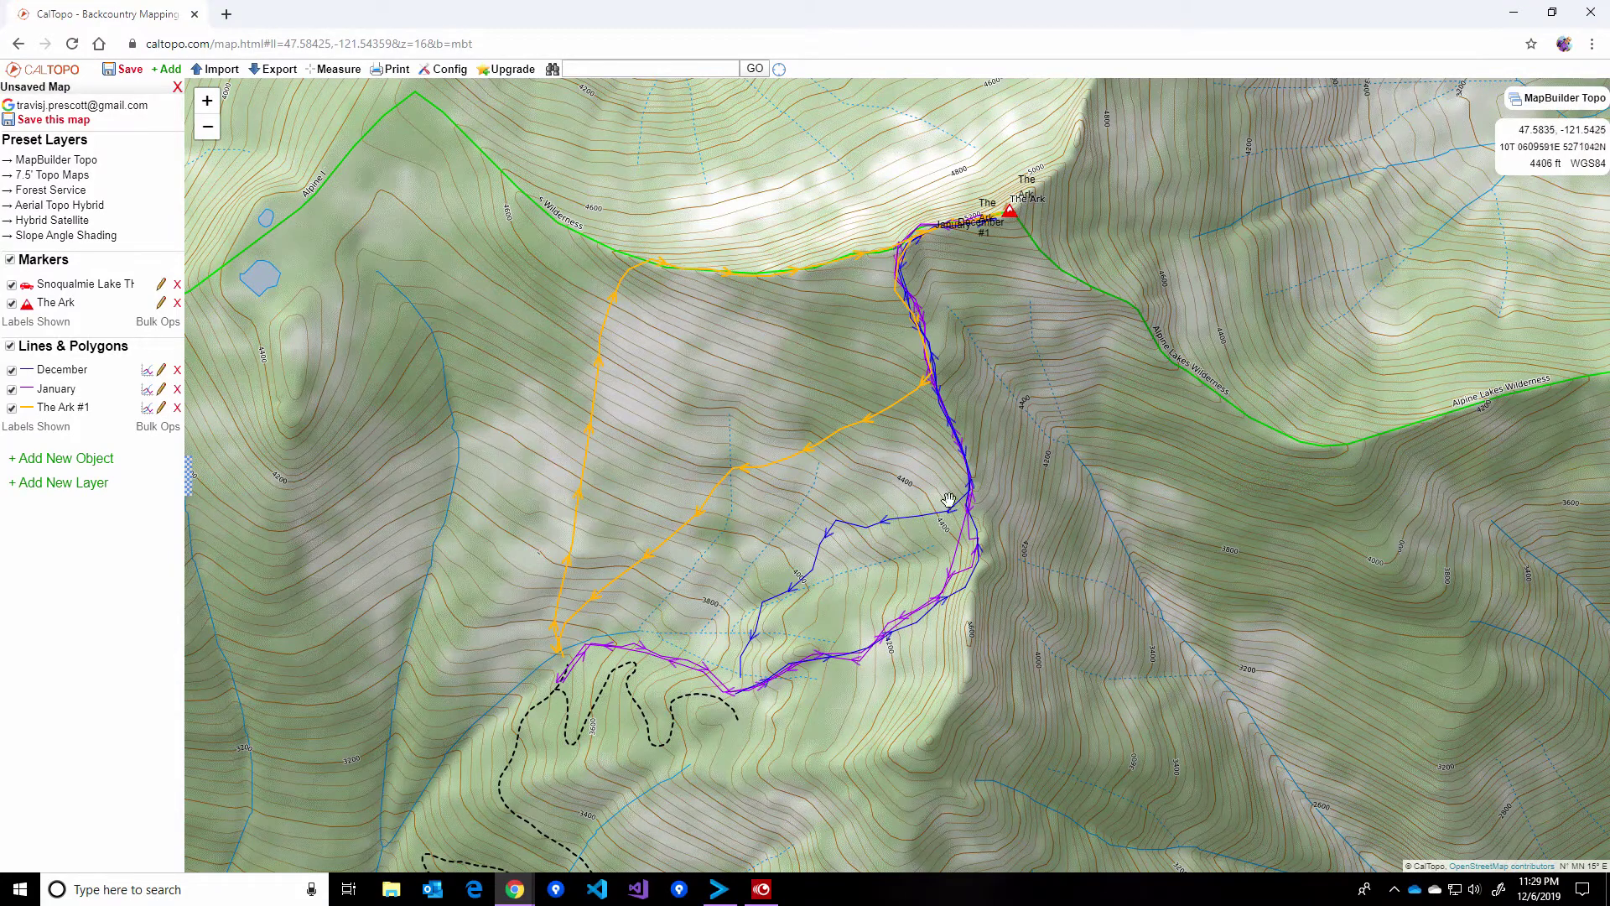
{"action": "left_click", "coordinate": [706, 486]}
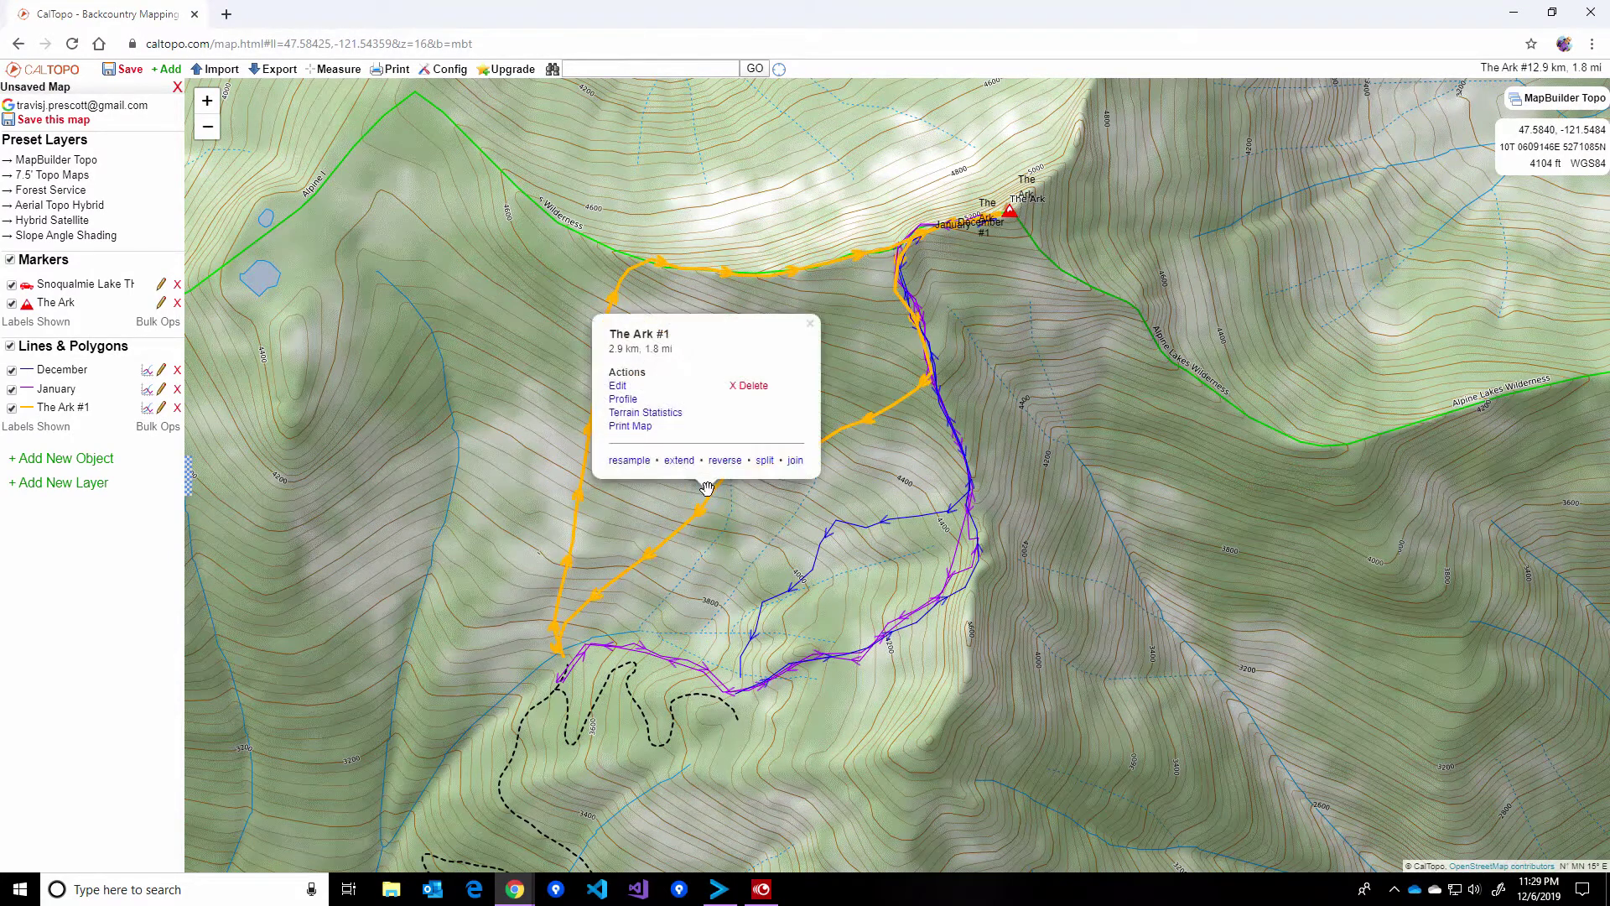
{"action": "left_click", "coordinate": [618, 385]}
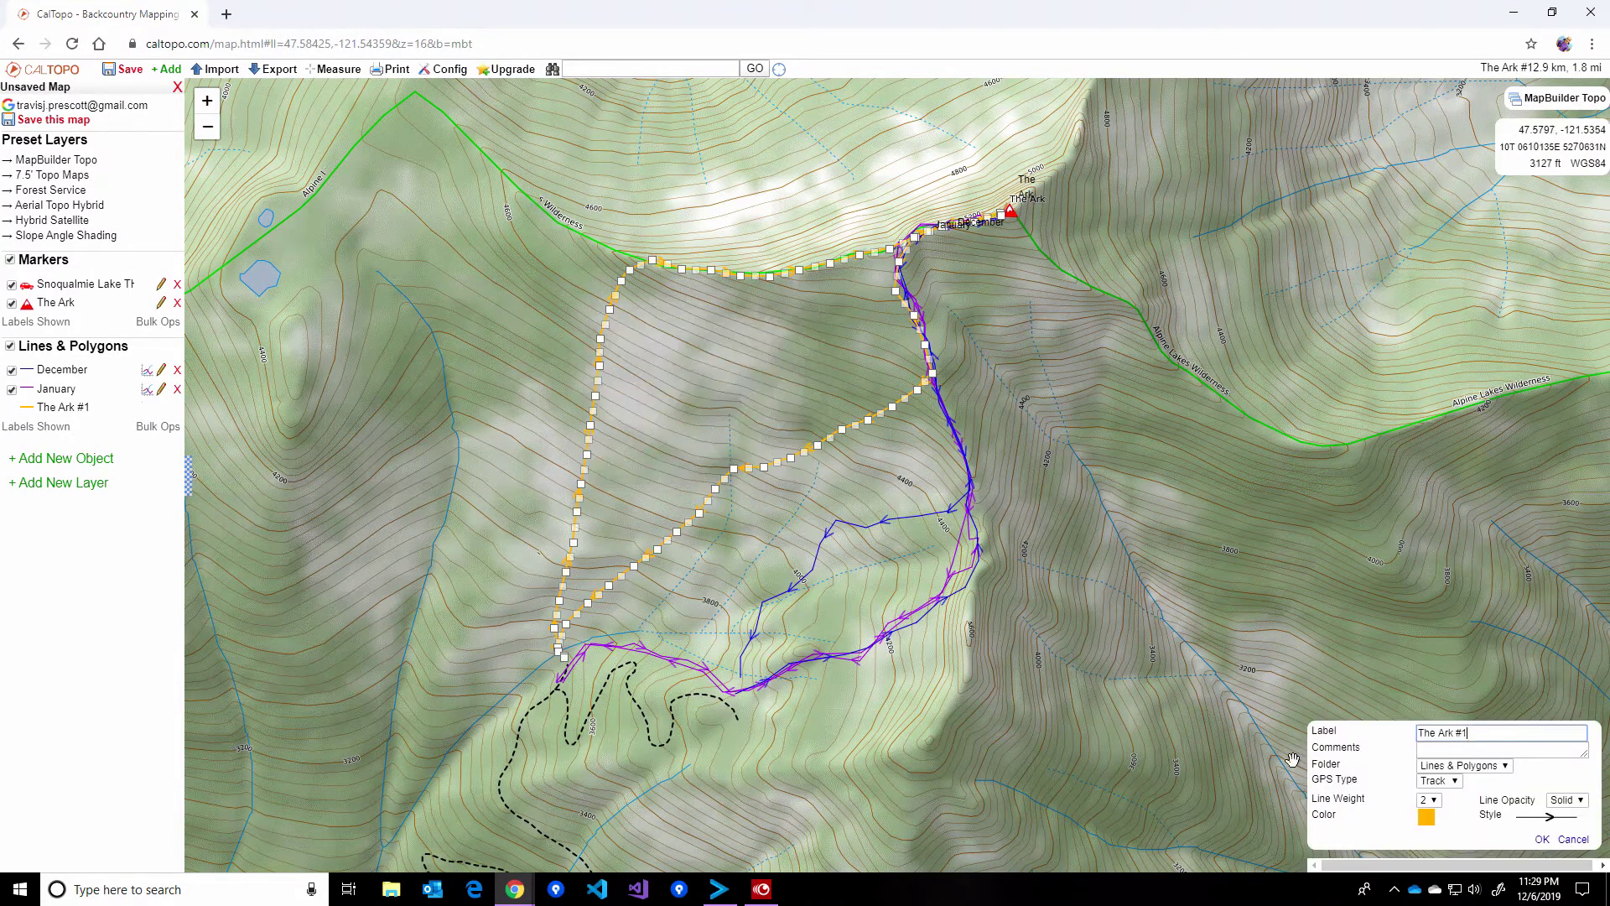
{"action": "left_click", "coordinate": [1434, 801]}
{"action": "left_click", "coordinate": [1428, 684]}
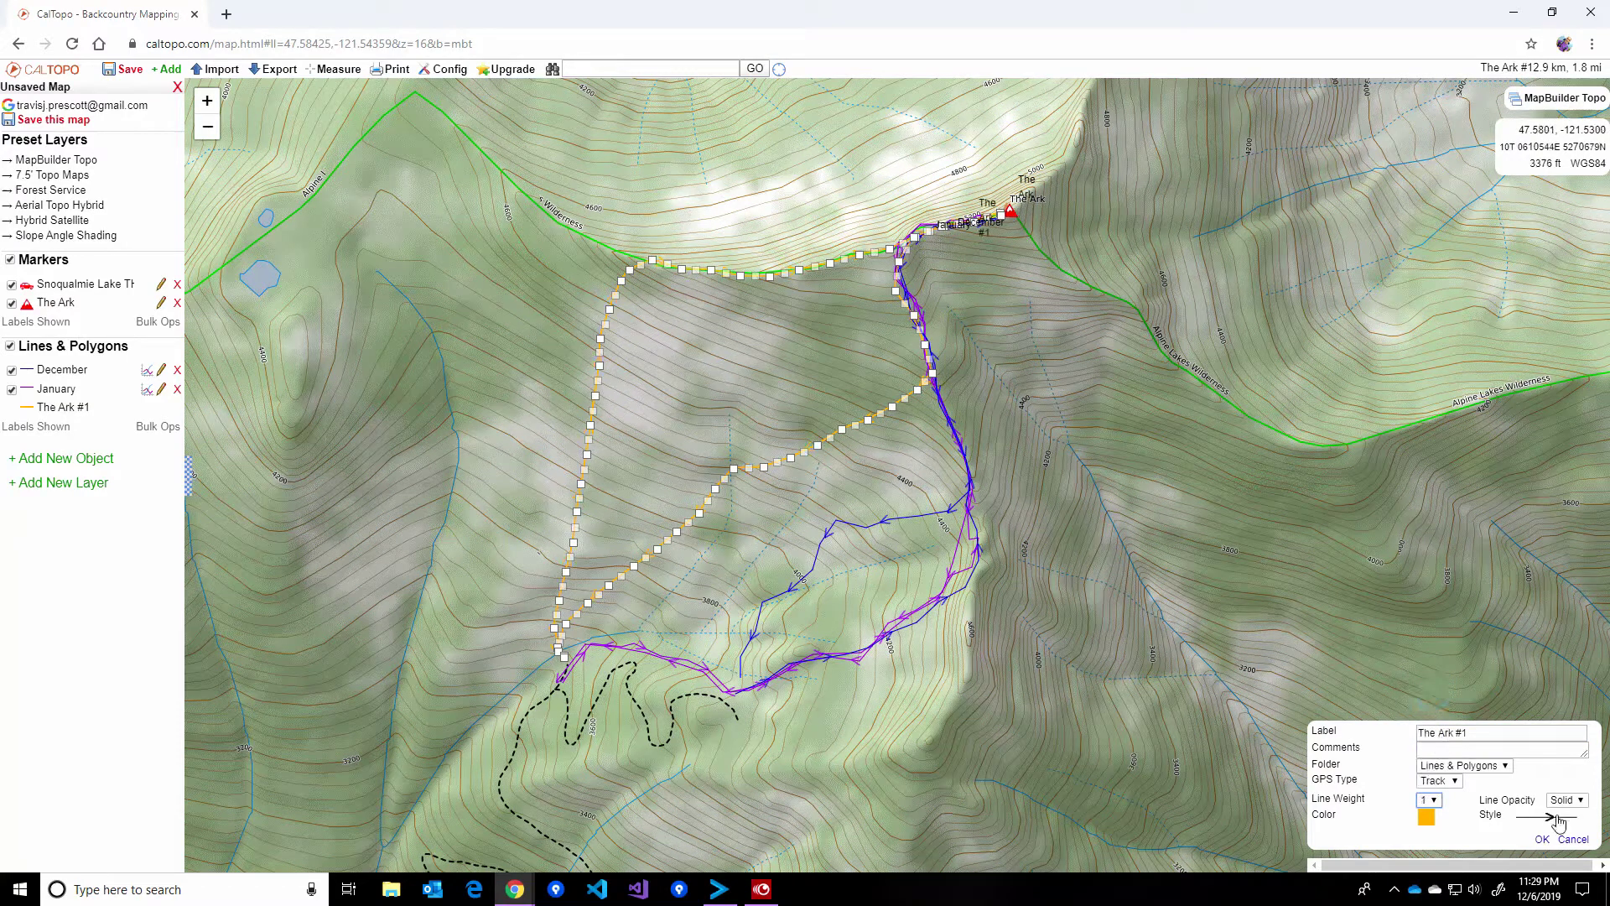
{"action": "left_click", "coordinate": [1542, 839]}
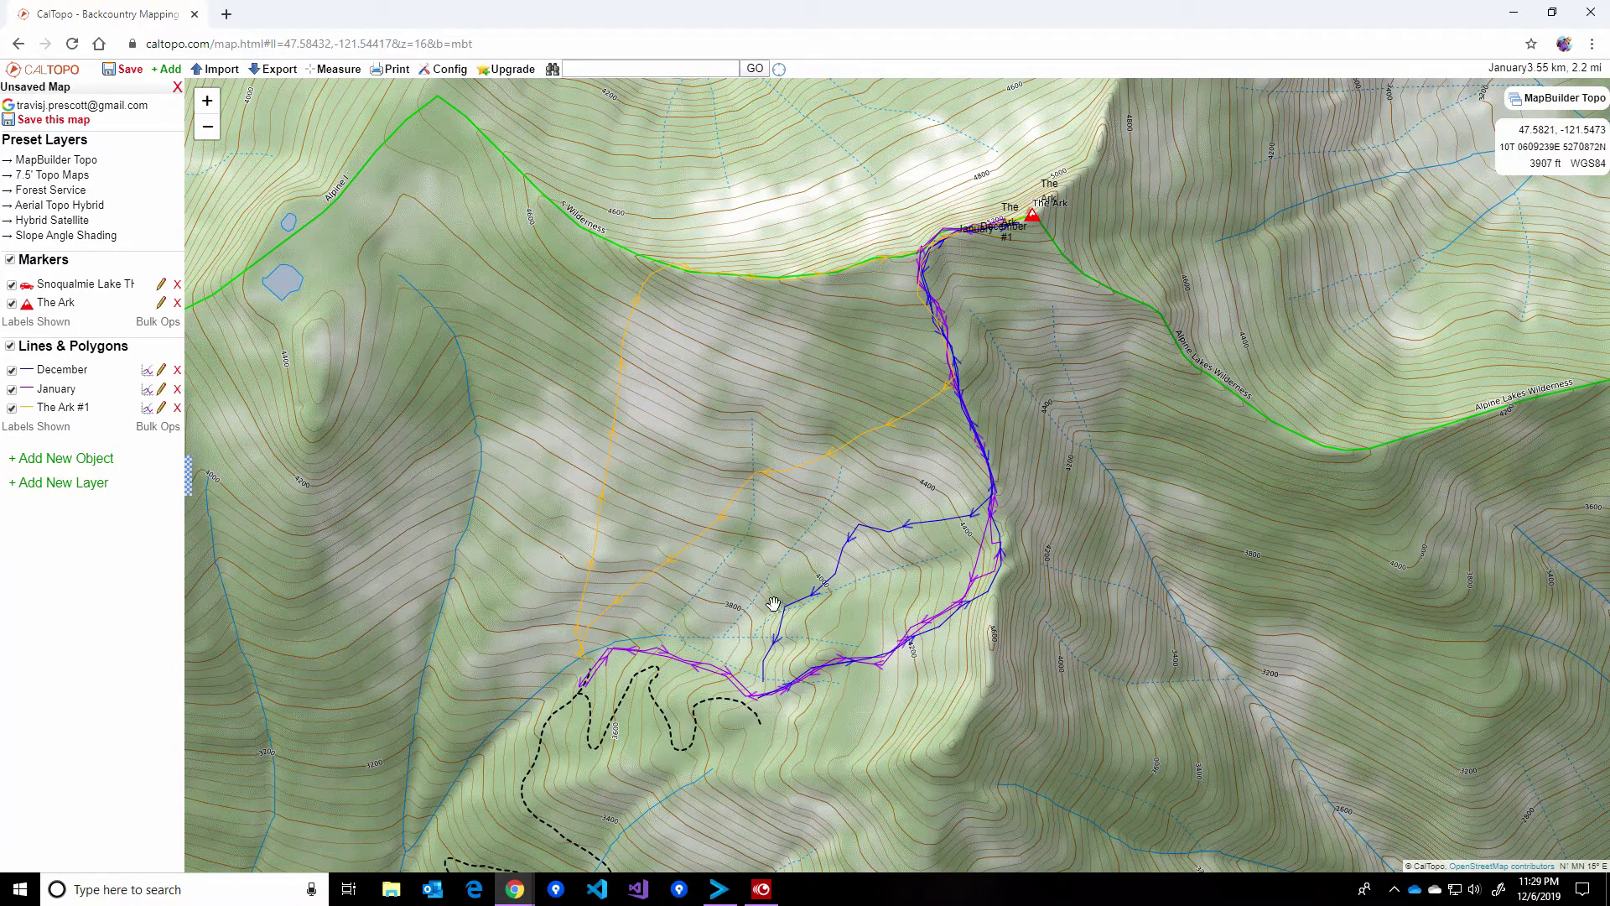
- Rename The Ark #1 track as April
{"action": "left_click", "coordinate": [726, 502]}
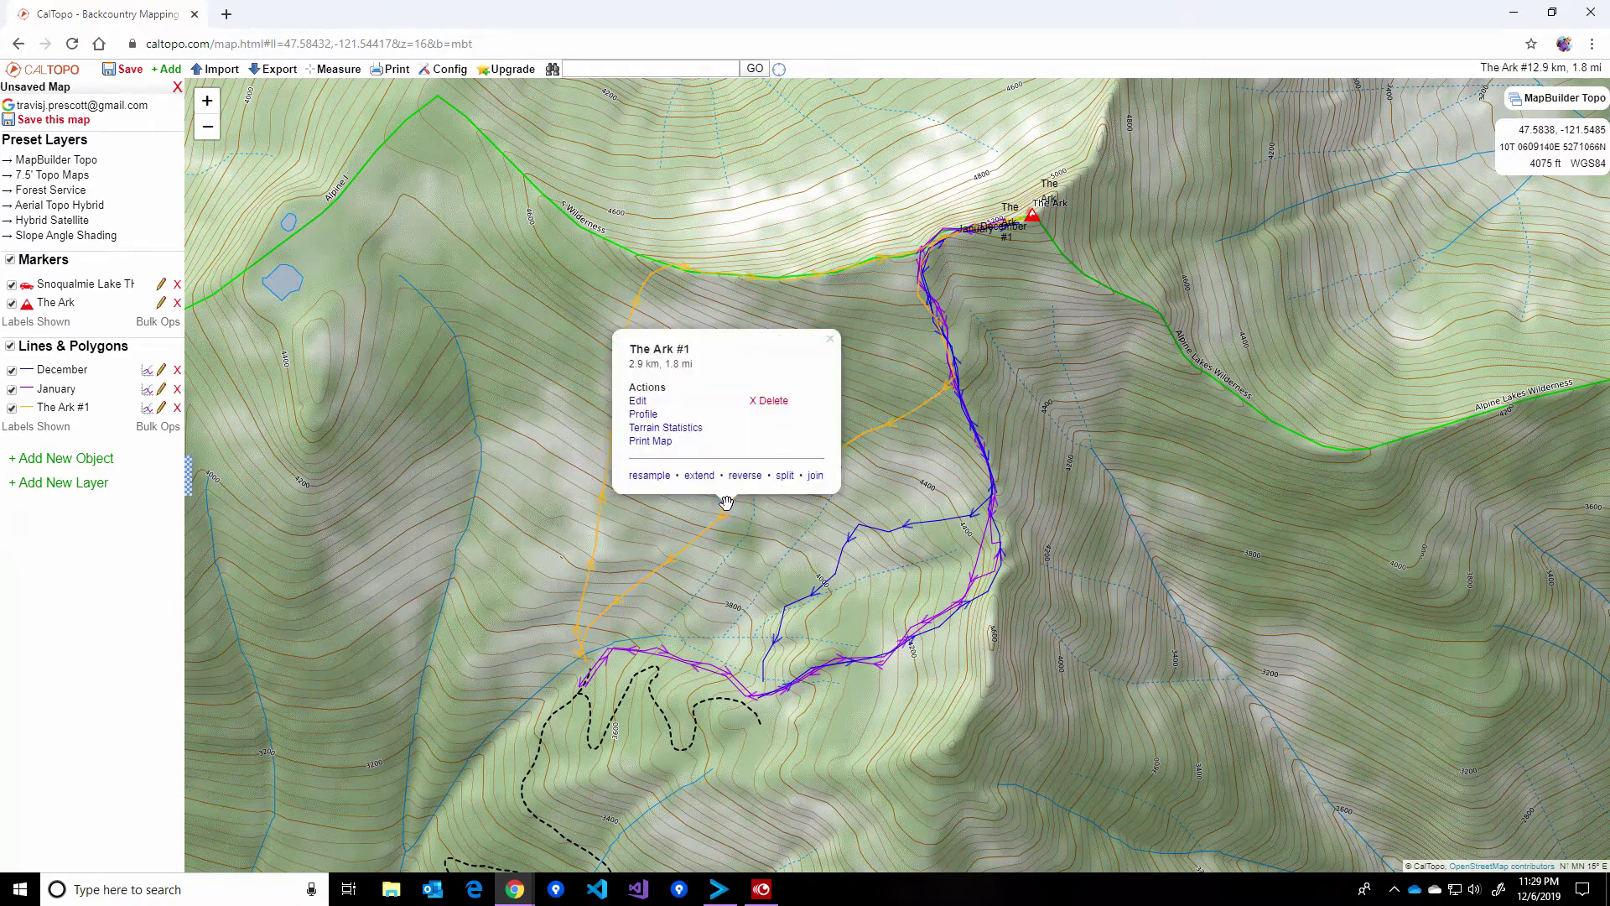
{"action": "left_click", "coordinate": [637, 400]}
{"action": "left_click_drag", "start_coordinate": [1481, 730], "coordinate": [1353, 740]}
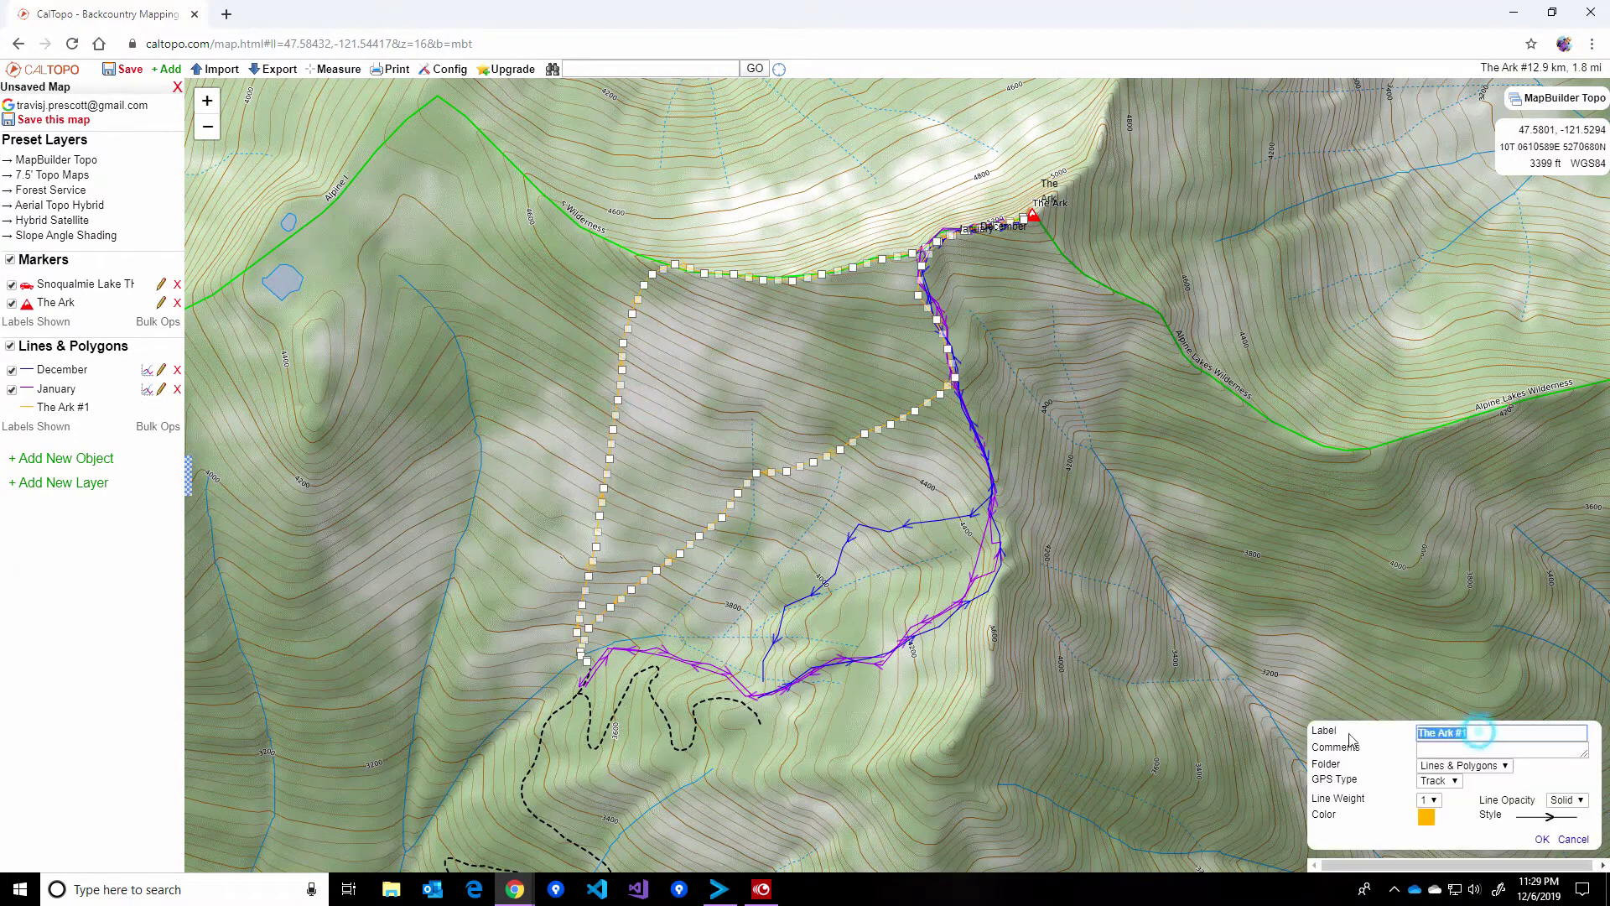
{"action": "type", "text": "April"}
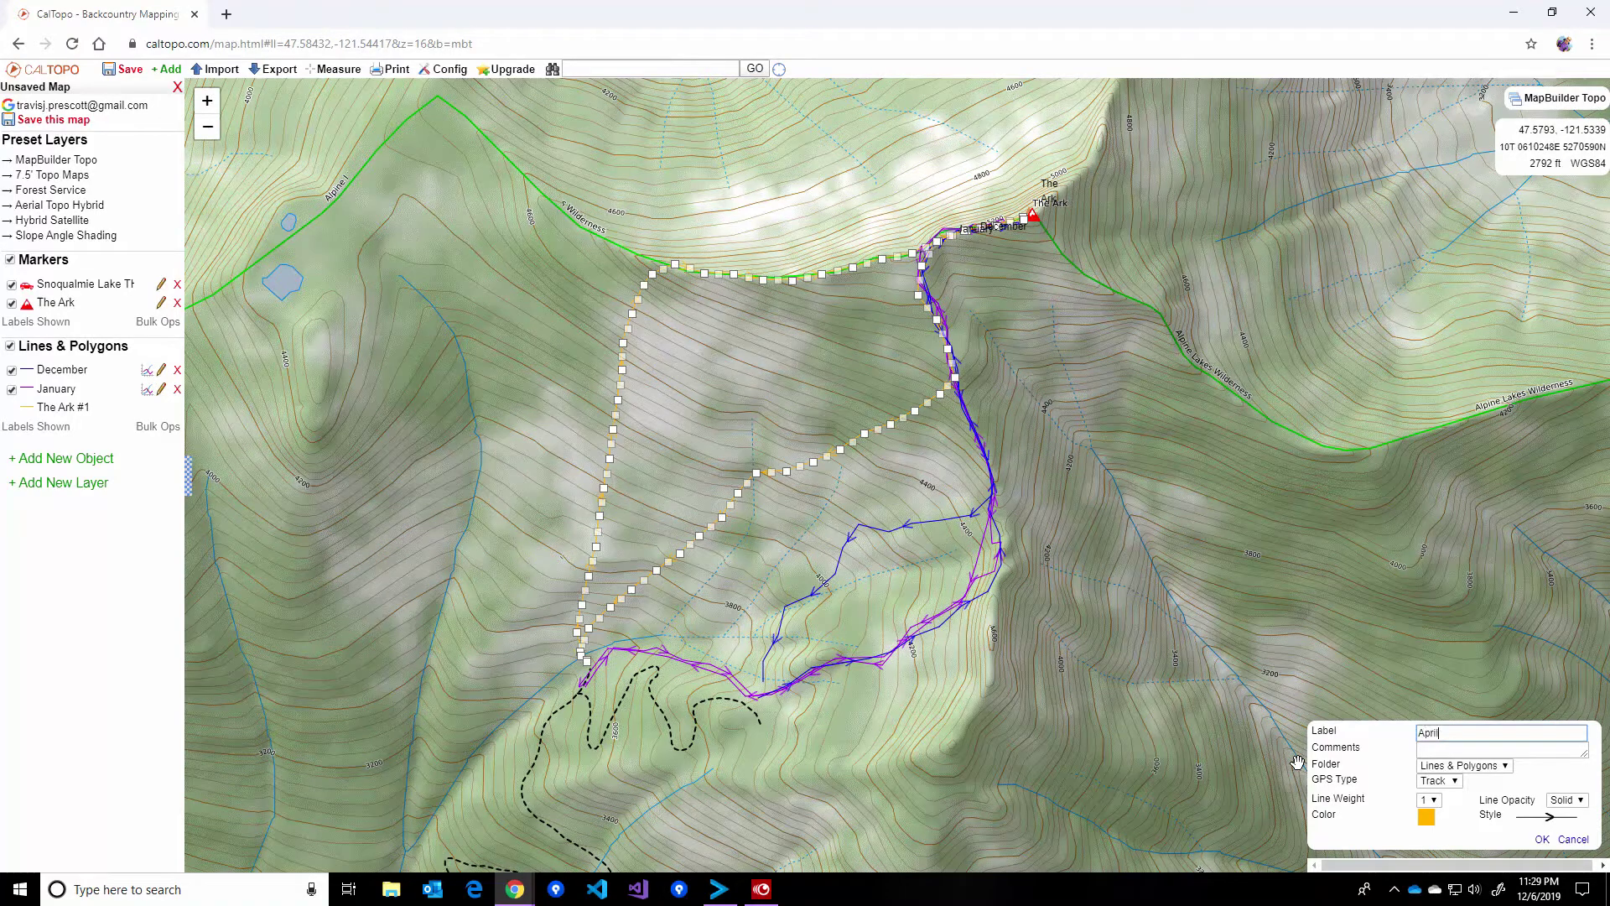
{"action": "key", "text": "Return"}
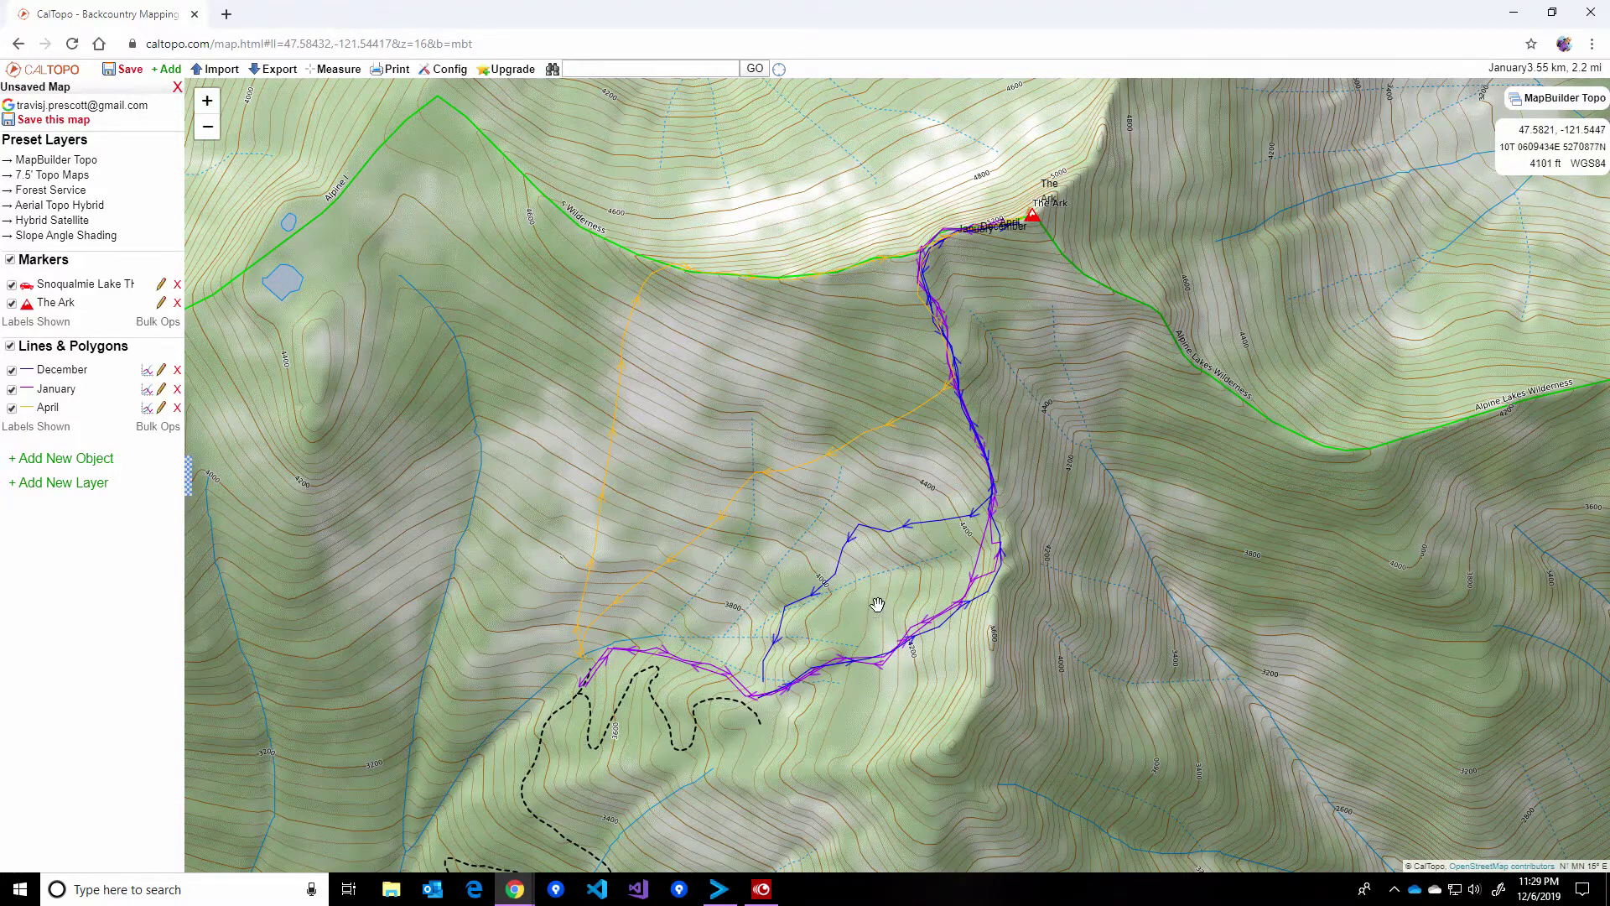
- Start a new line at the Snoqualmie Lake TH marker, on the 5640 road
{"action": "left_click_drag", "start_coordinate": [895, 600], "coordinate": [928, 395]}
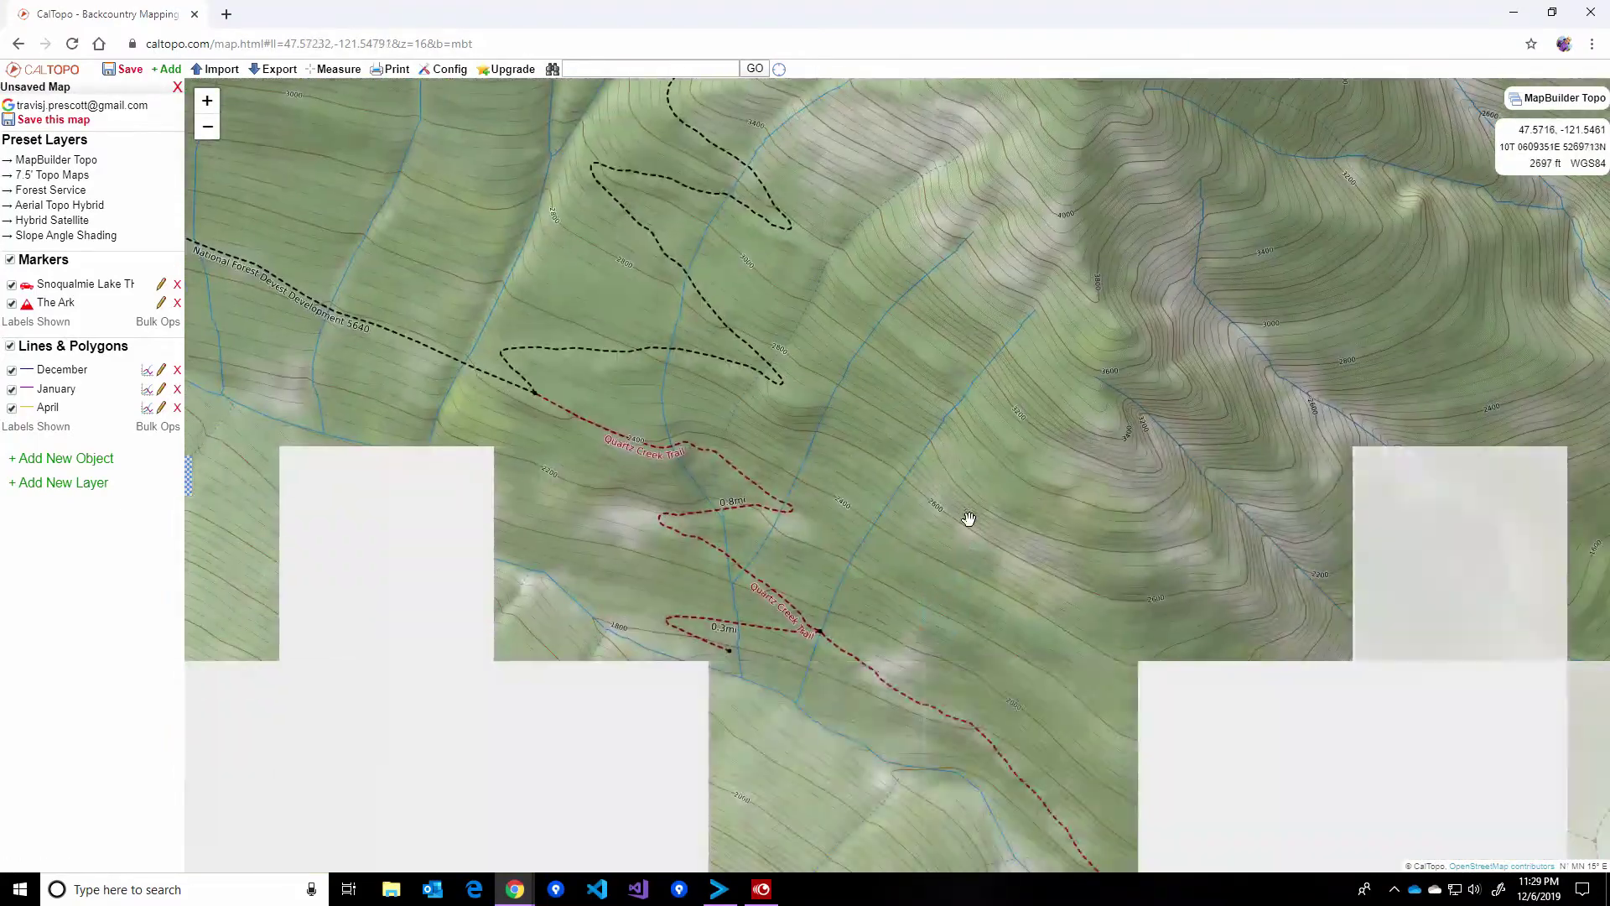
{"action": "scroll", "coordinate": [924, 460], "scroll_direction": "down", "scroll_amount": 1}
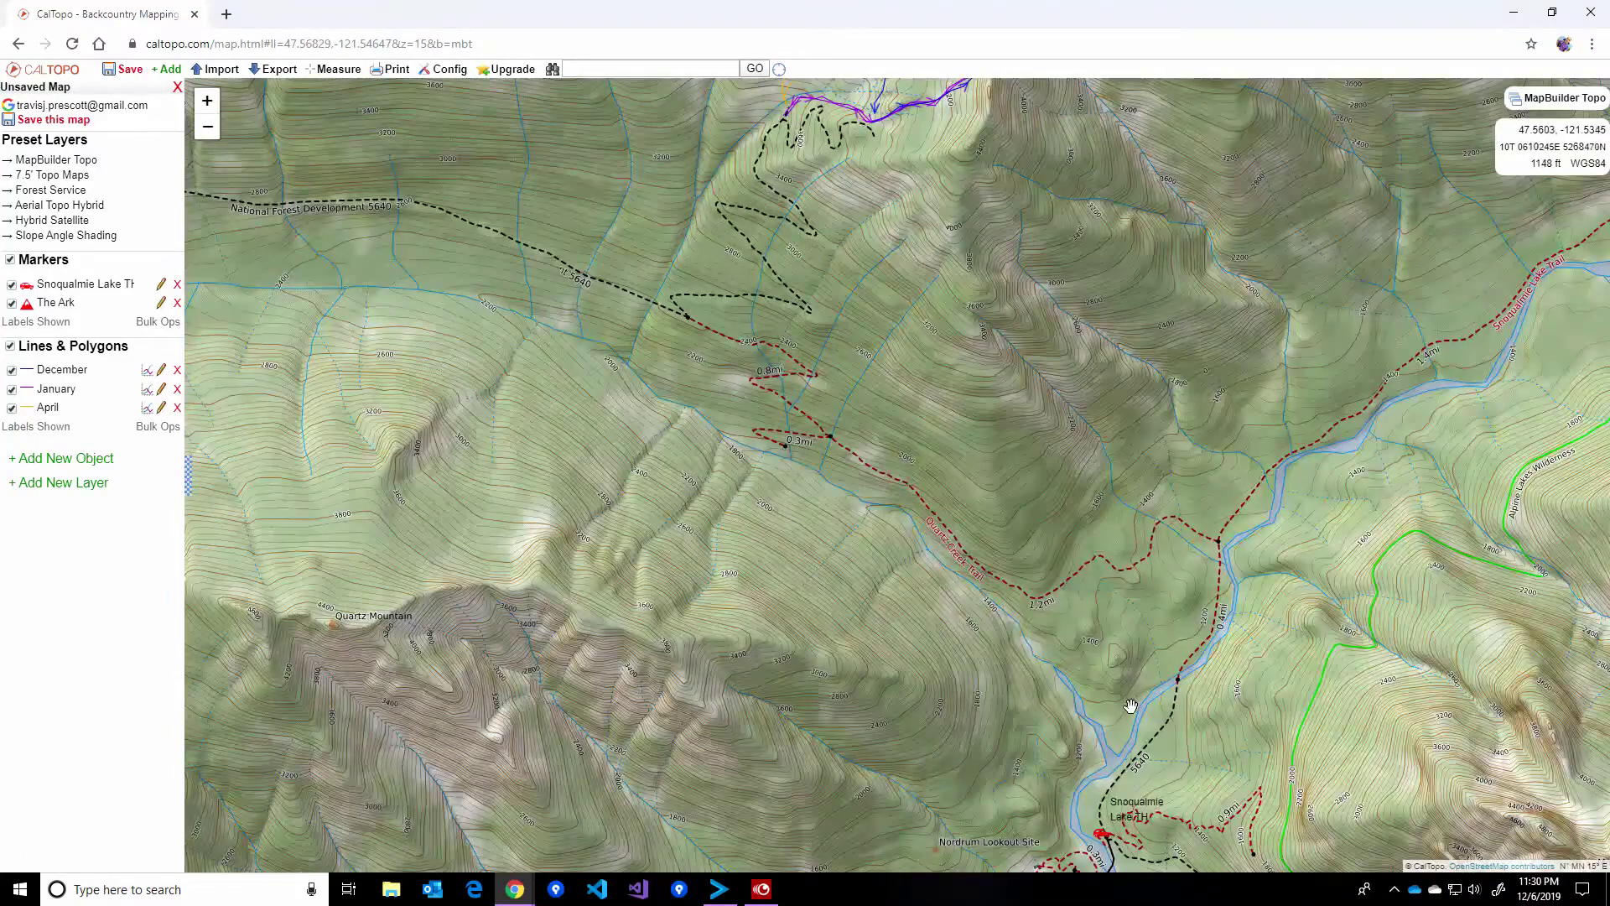
{"action": "left_click_drag", "start_coordinate": [1151, 736], "coordinate": [1089, 605]}
{"action": "scroll", "coordinate": [1078, 640], "scroll_direction": "up", "scroll_amount": 3}
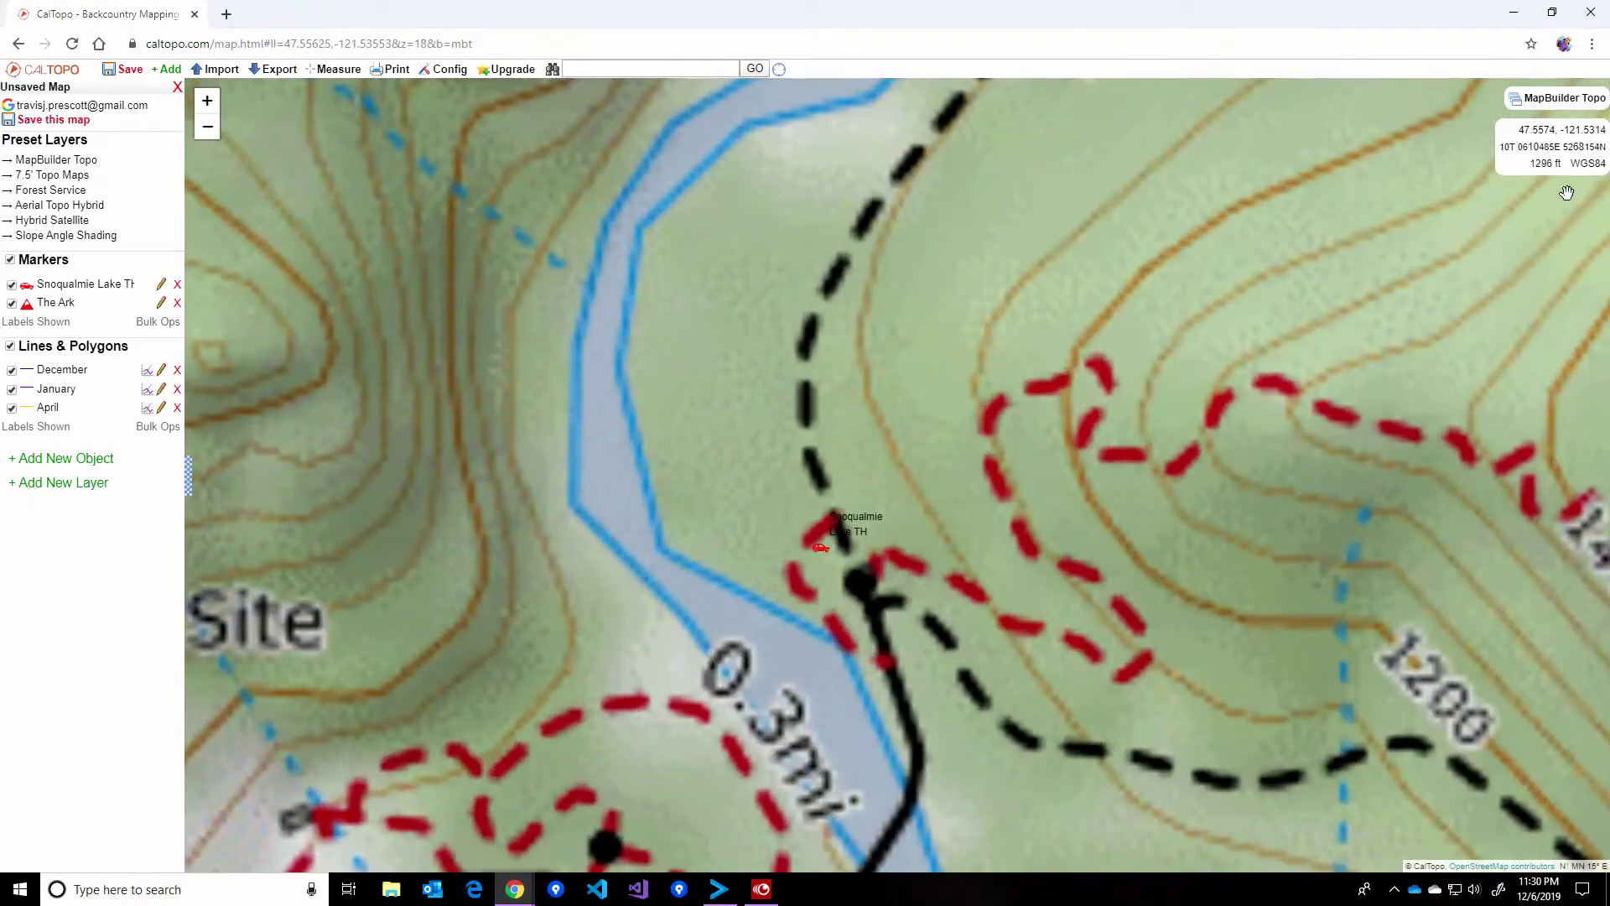
{"action": "scroll", "coordinate": [1124, 416], "scroll_direction": "down", "scroll_amount": 1}
{"action": "mouse_move", "coordinate": [1566, 113]}
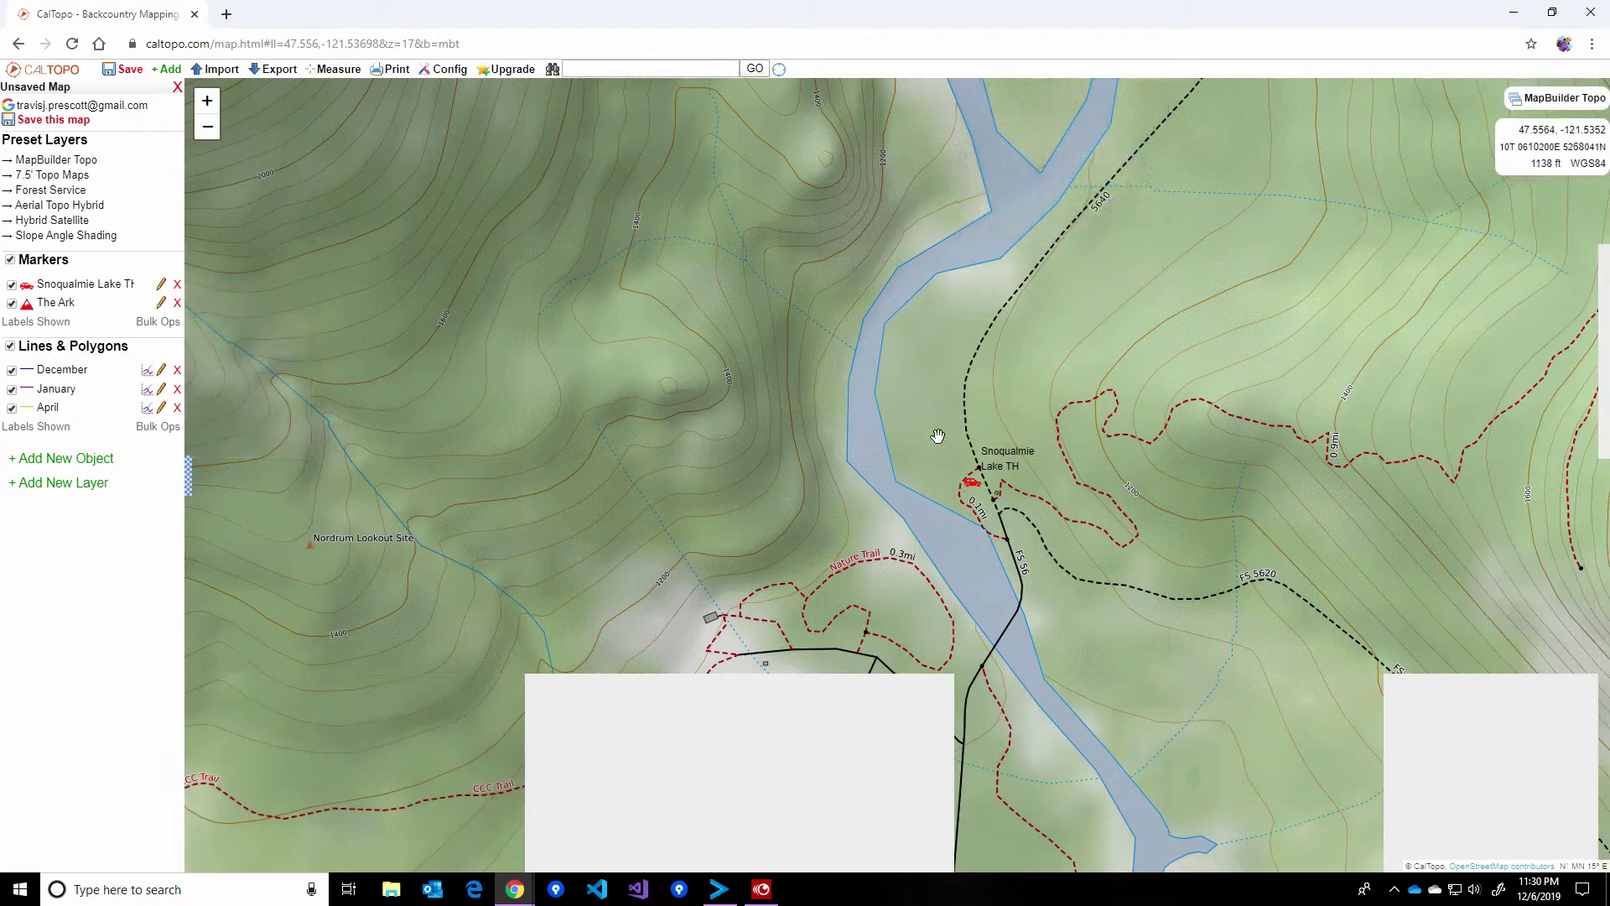
{"action": "right_click", "coordinate": [979, 468]}
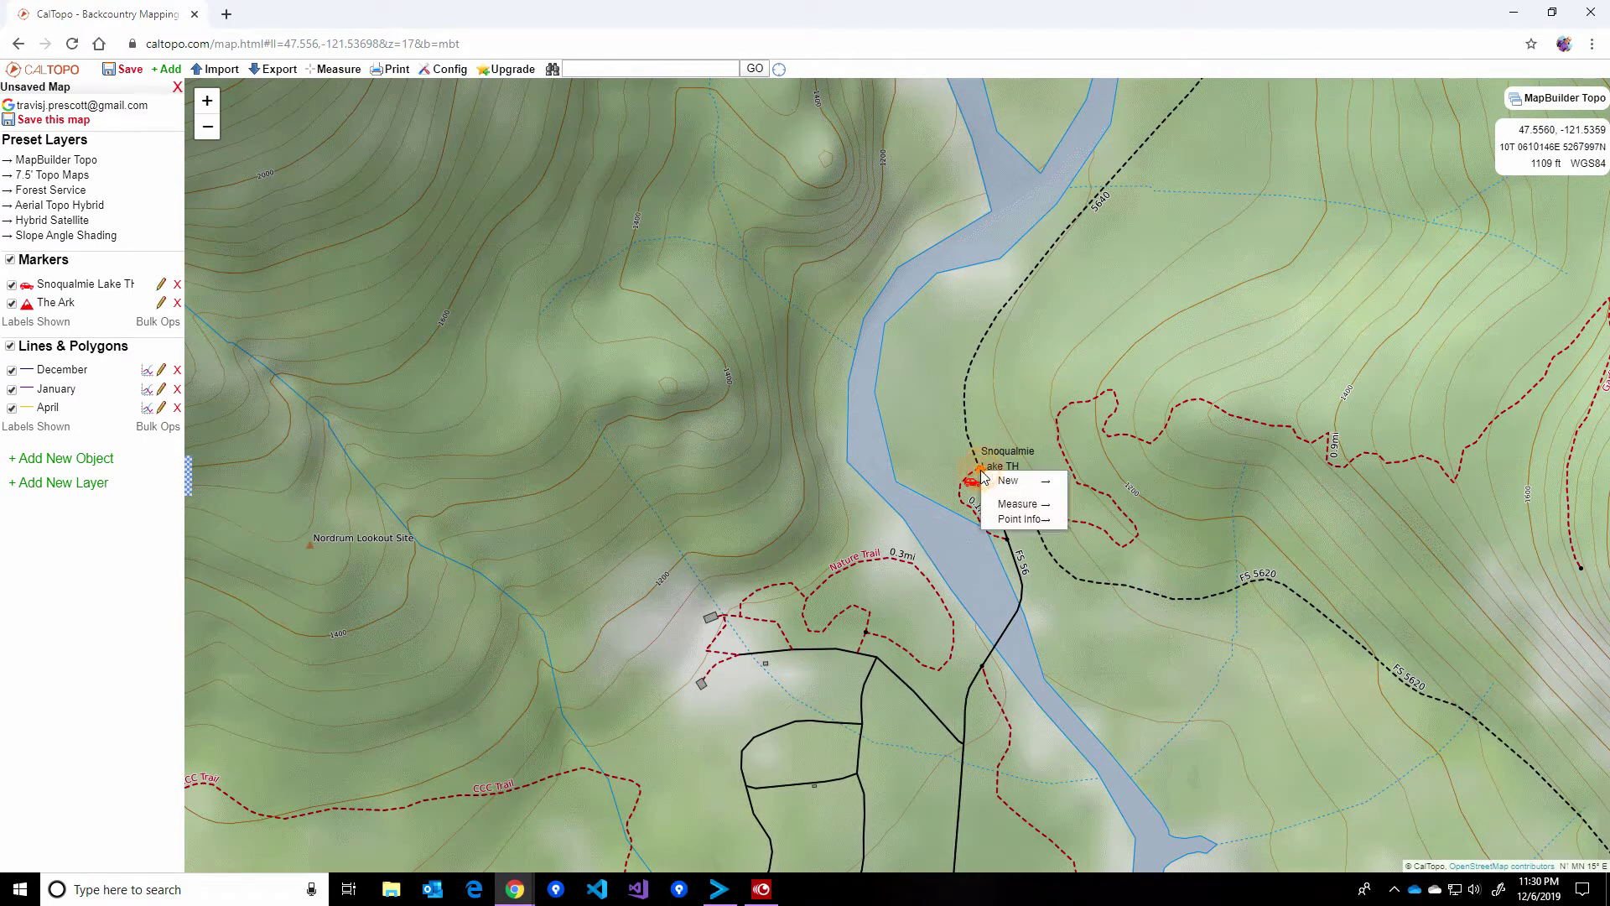
{"action": "mouse_move", "coordinate": [1015, 481]}
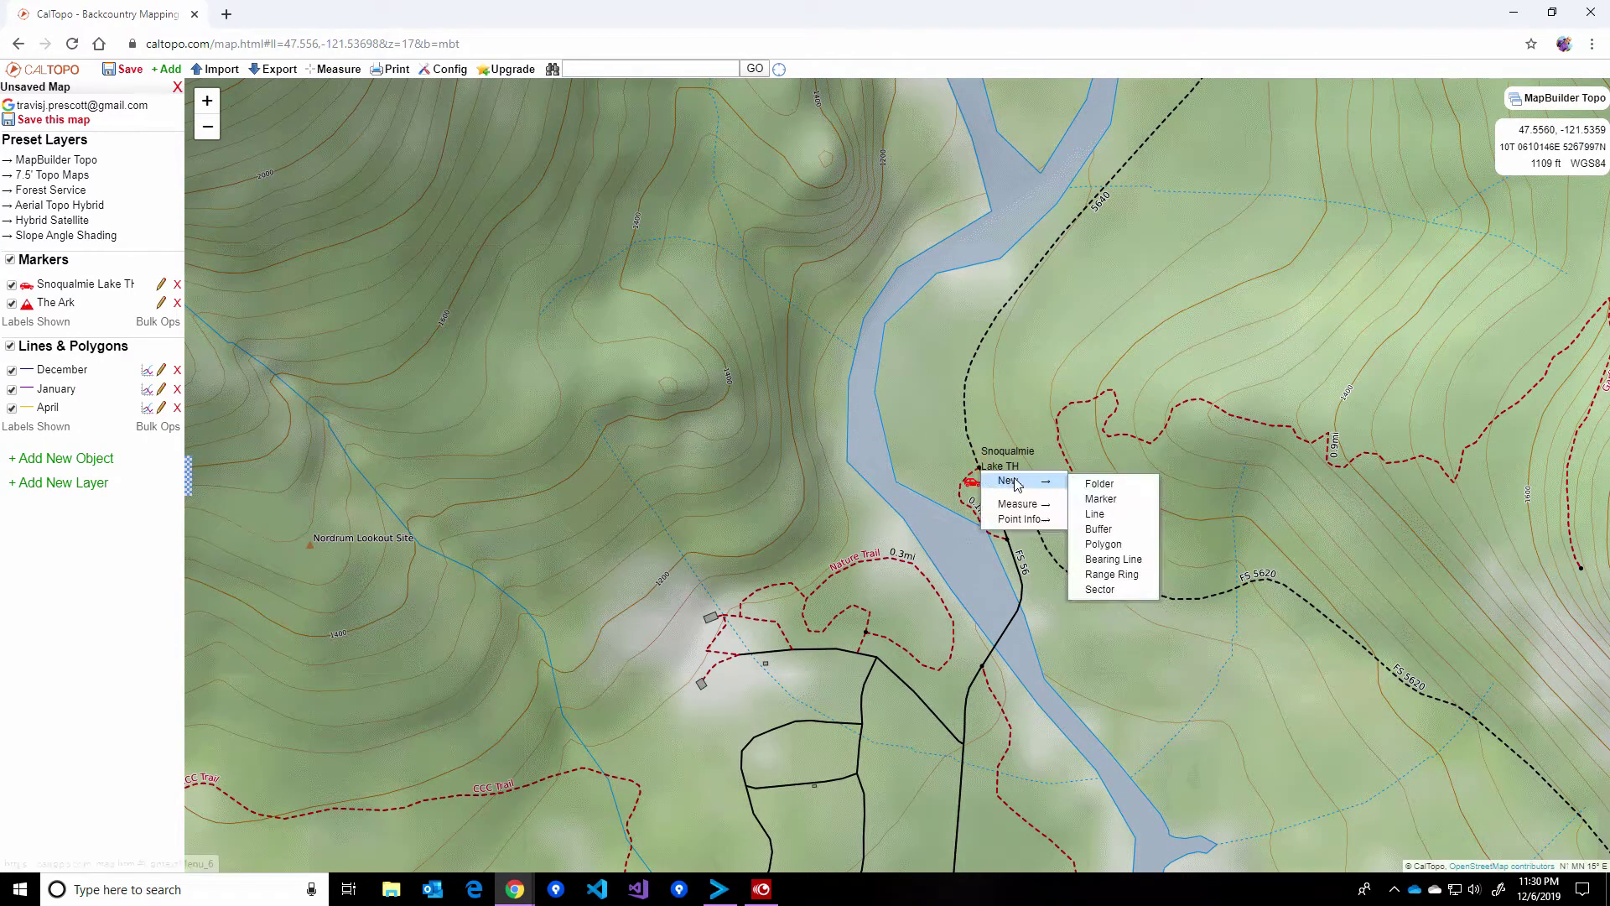
{"action": "left_click", "coordinate": [1122, 516]}
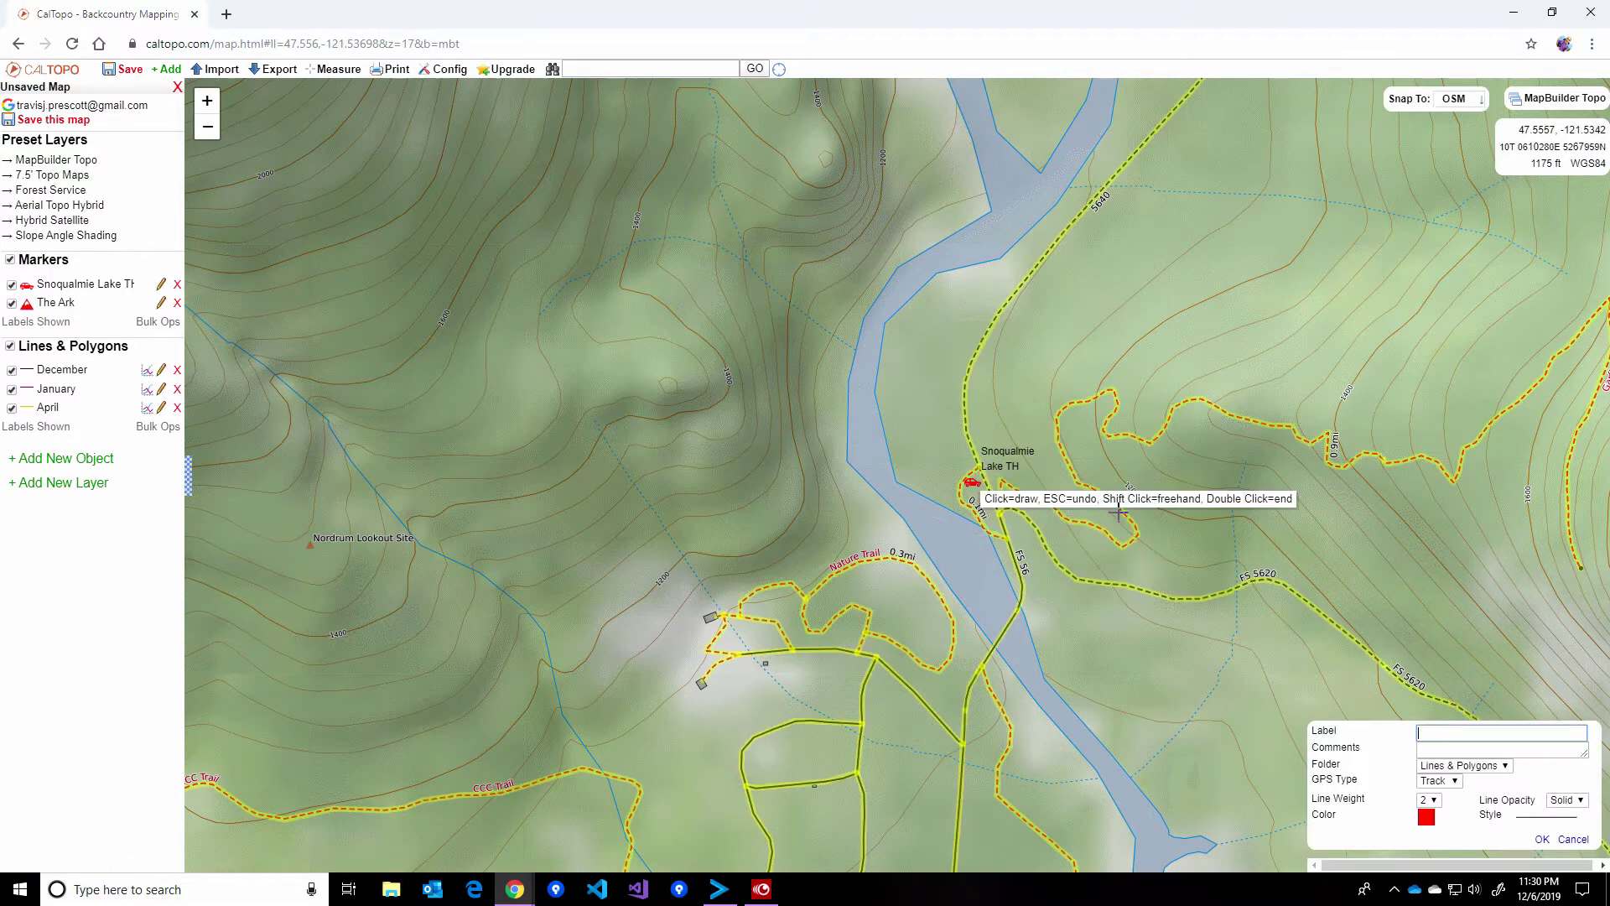
{"action": "scroll", "coordinate": [1104, 339], "scroll_direction": "down", "scroll_amount": 1}
{"action": "left_click_drag", "start_coordinate": [1104, 393], "coordinate": [1017, 518]}
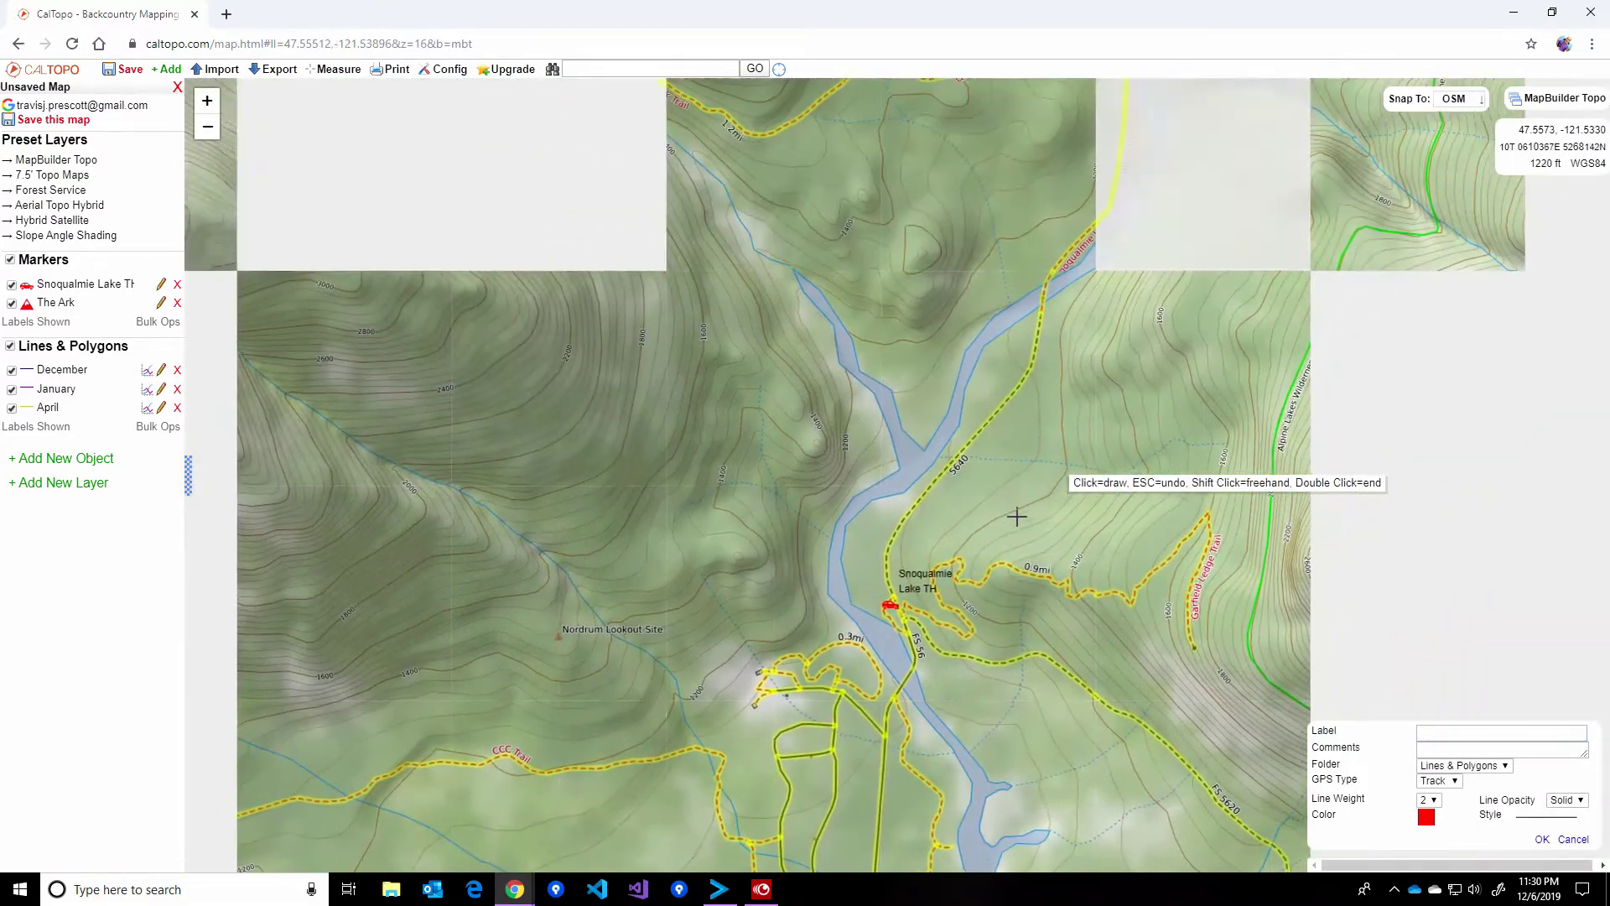
{"action": "left_click", "coordinate": [879, 611]}
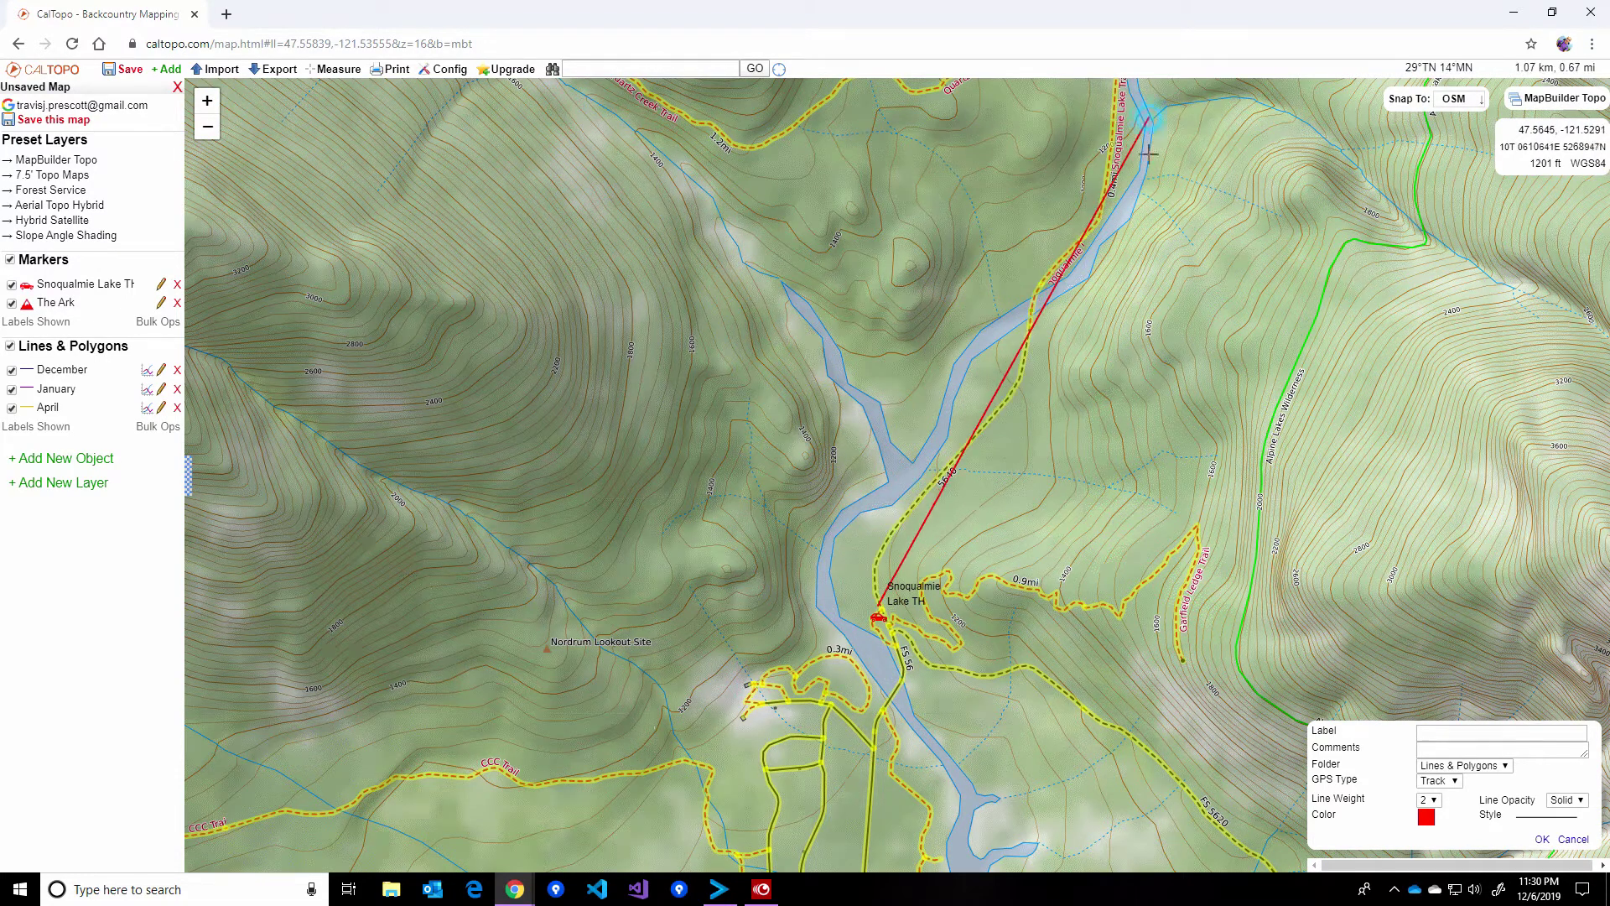
- Draw the snapped line up the Snoqualmie Lake and Quartz Creek trails and finish it near the upper end of the switchbacks
{"action": "left_click_drag", "start_coordinate": [1144, 126], "coordinate": [1144, 439]}
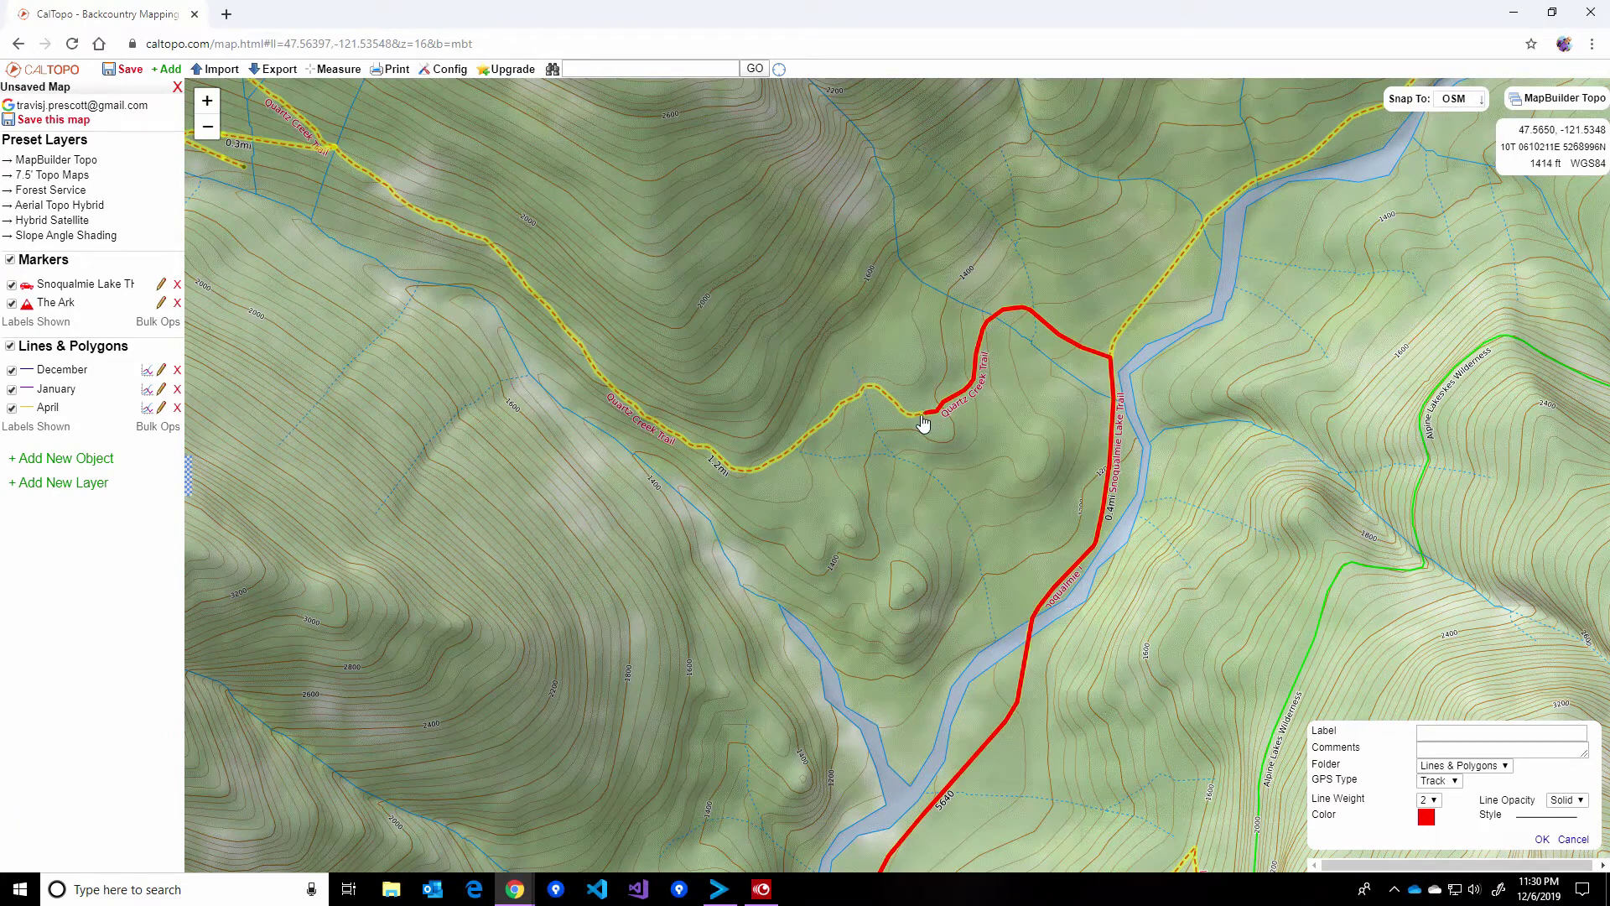
{"action": "left_click", "coordinate": [923, 424]}
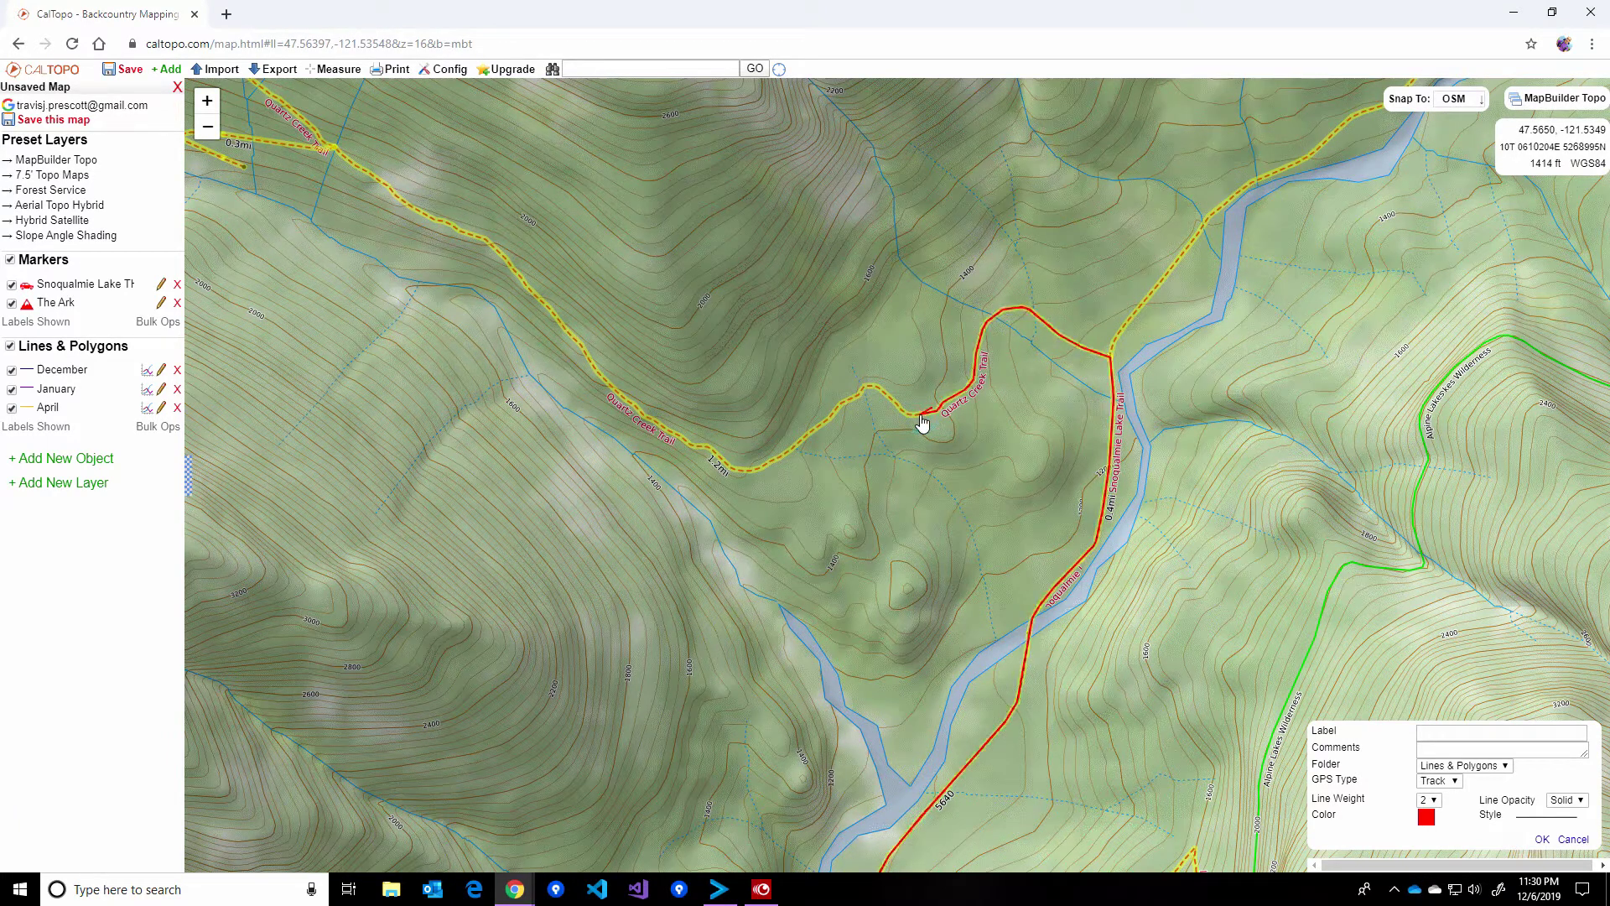
{"action": "left_click_drag", "start_coordinate": [499, 266], "coordinate": [1042, 676]}
{"action": "left_click_drag", "start_coordinate": [906, 295], "coordinate": [920, 549]}
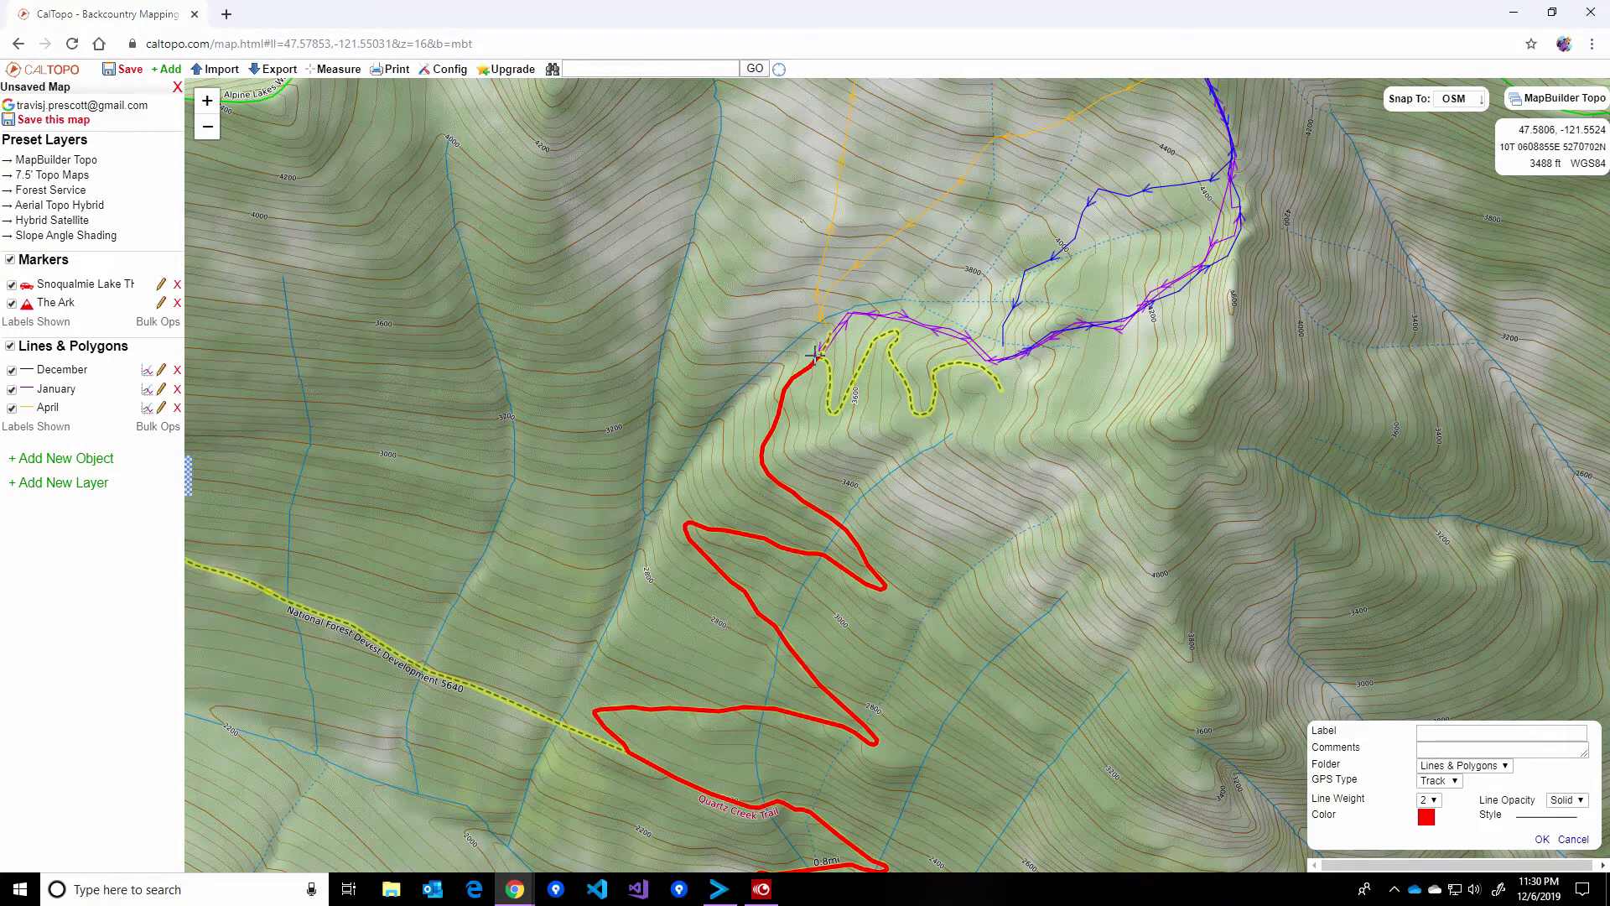
{"action": "left_click", "coordinate": [815, 355]}
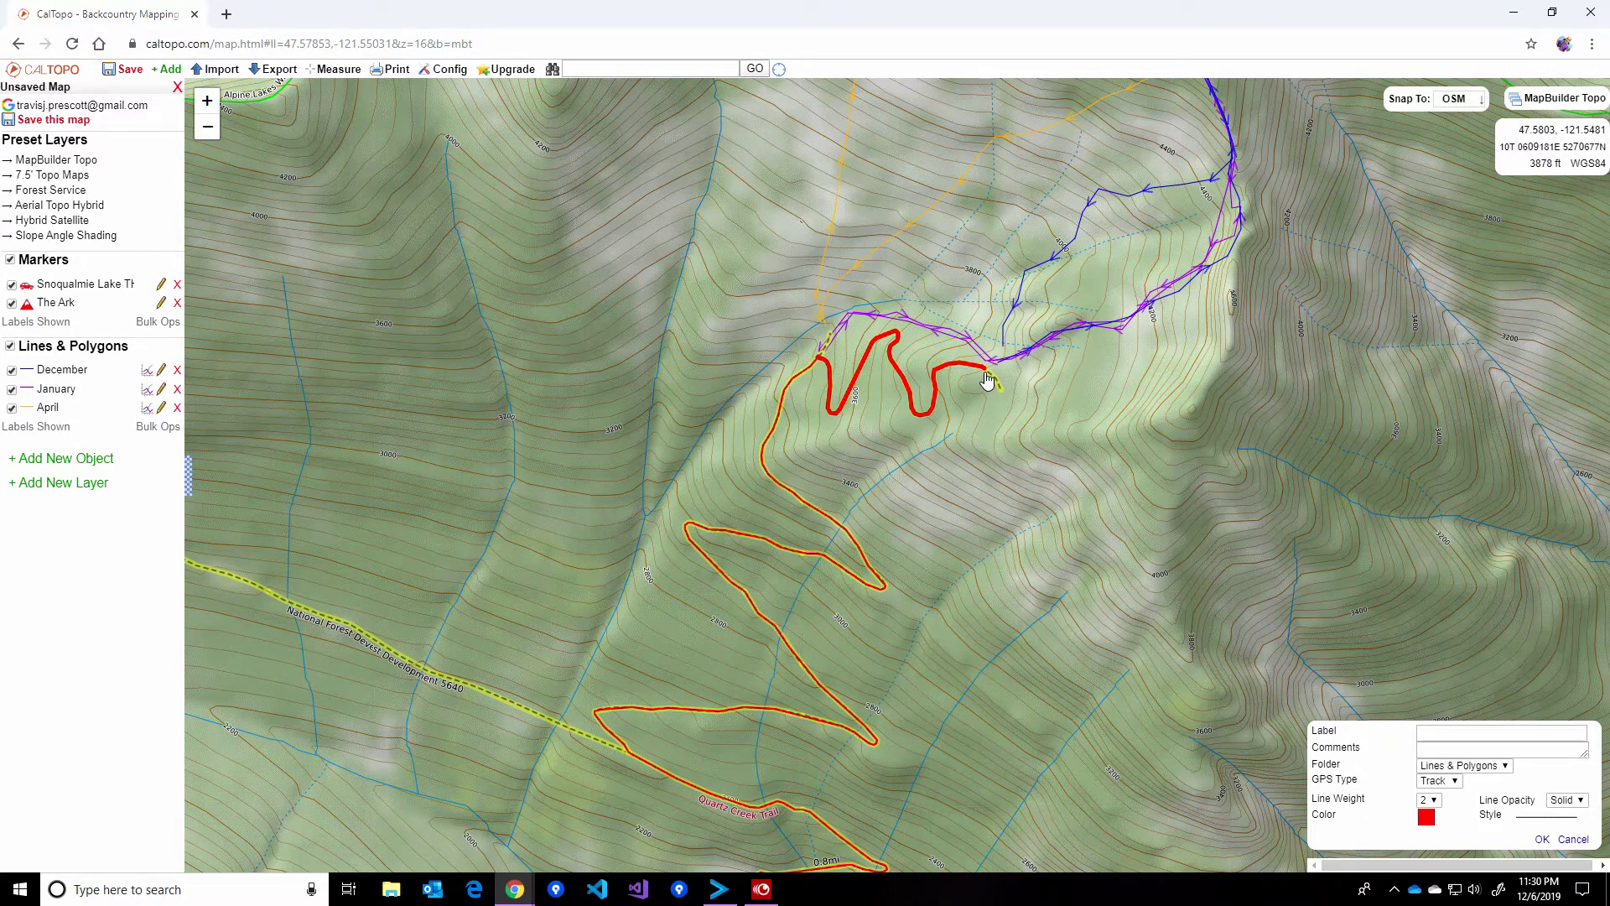
{"action": "double_click", "coordinate": [985, 376]}
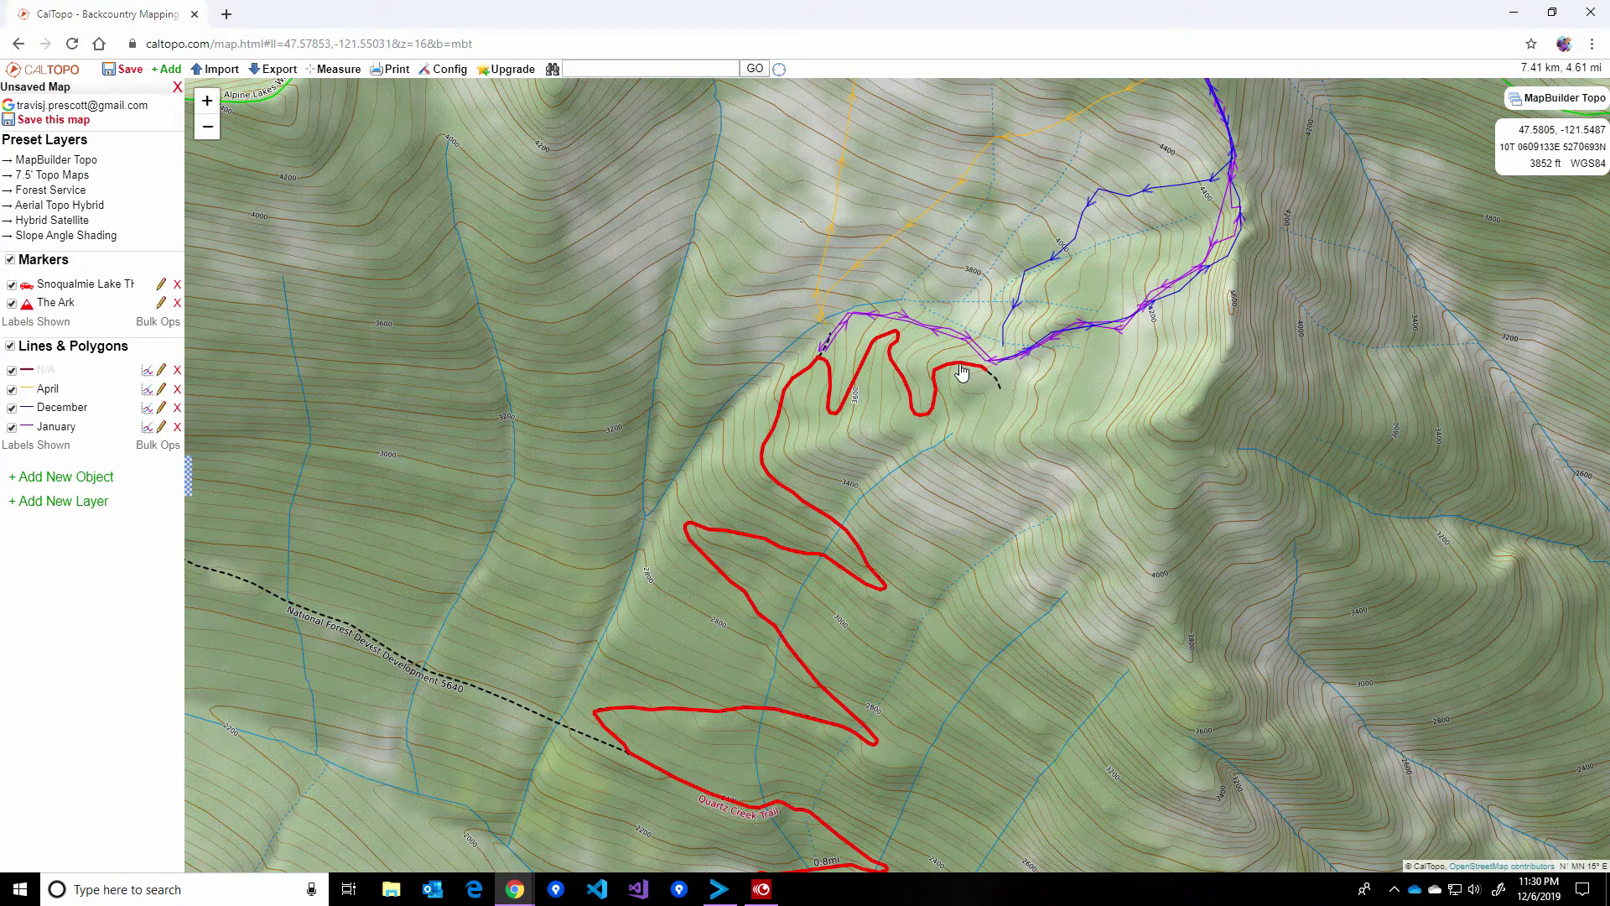
- Label the new unnamed trail line Hike
{"action": "left_click_drag", "start_coordinate": [1070, 430], "coordinate": [953, 563]}
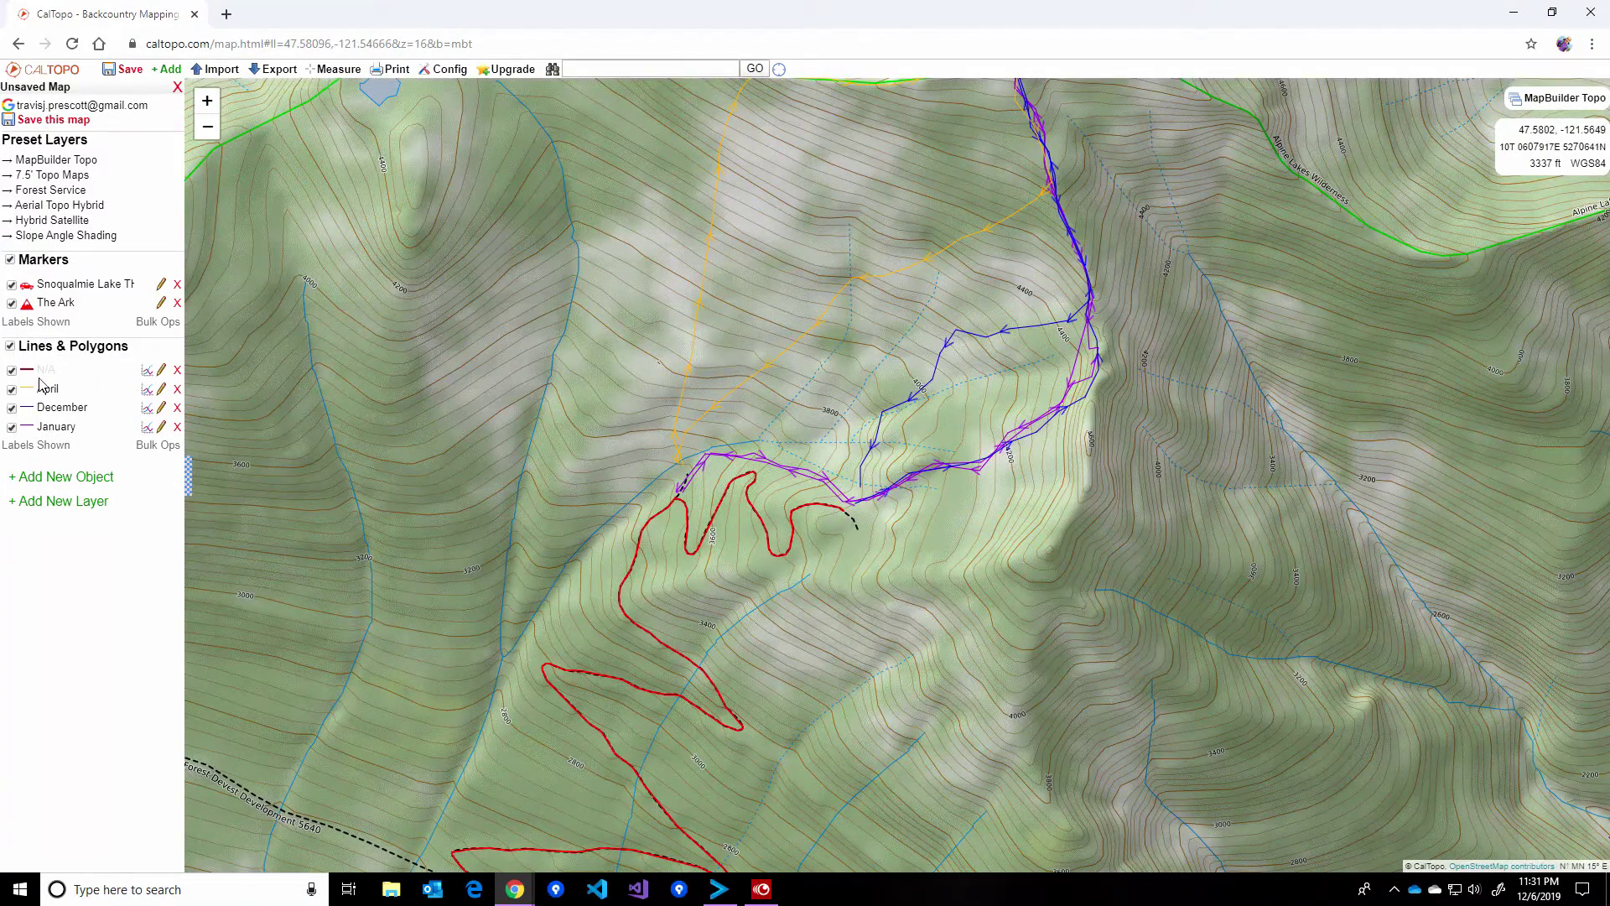
{"action": "left_click", "coordinate": [161, 369]}
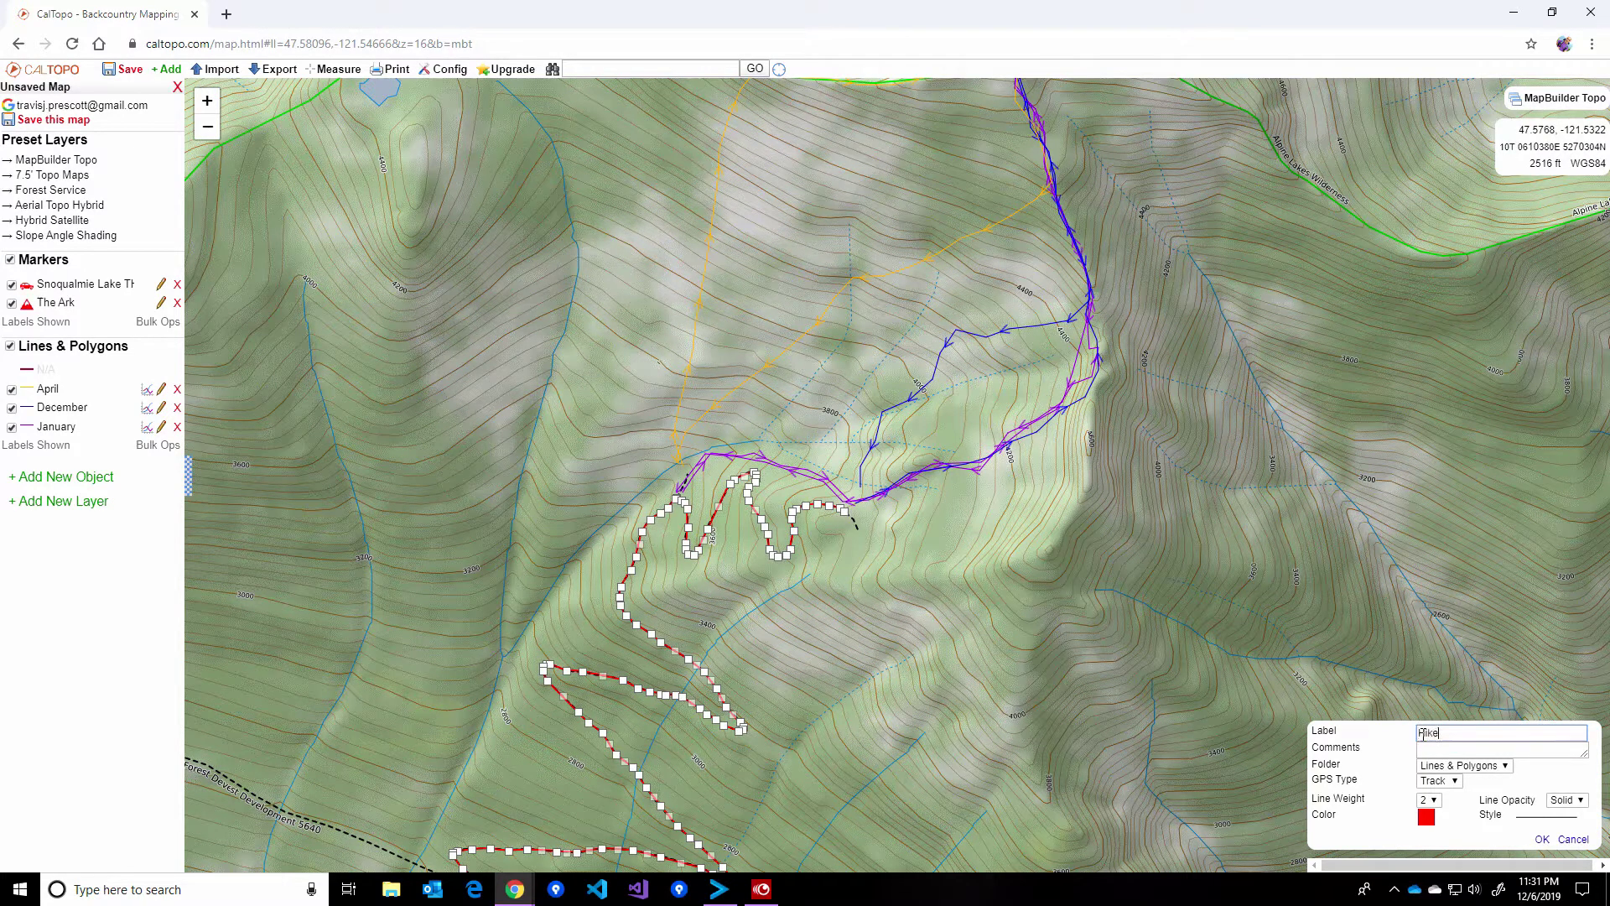
{"action": "left_click", "coordinate": [1543, 839]}
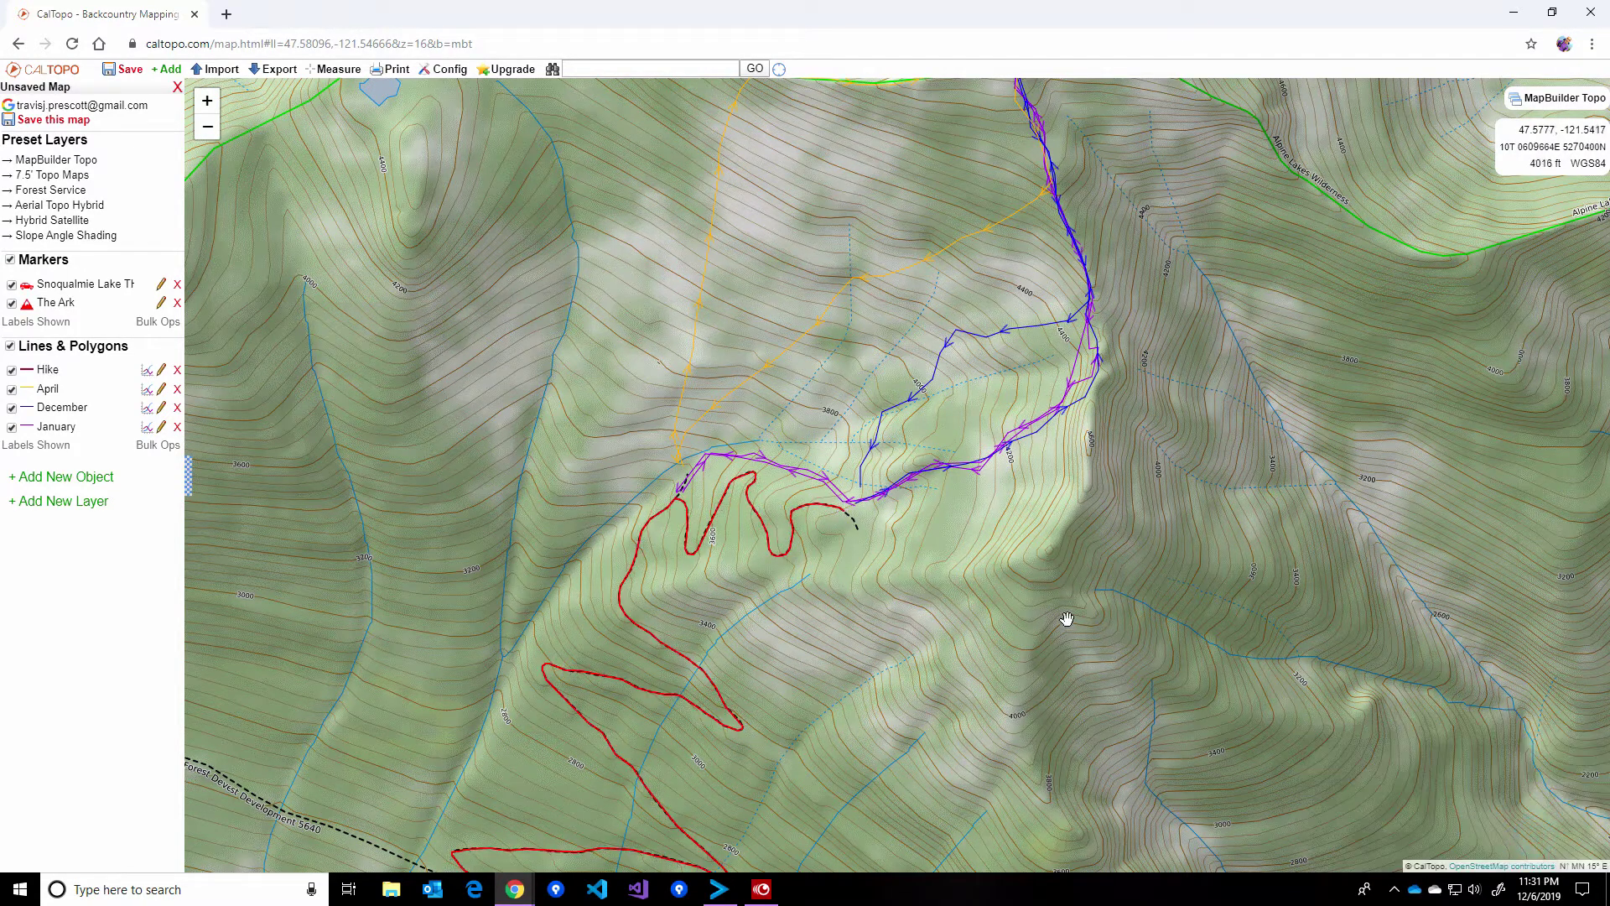
- Start another new line near the upper end of the Hike line and set its style to dashed
{"action": "right_click", "coordinate": [848, 513]}
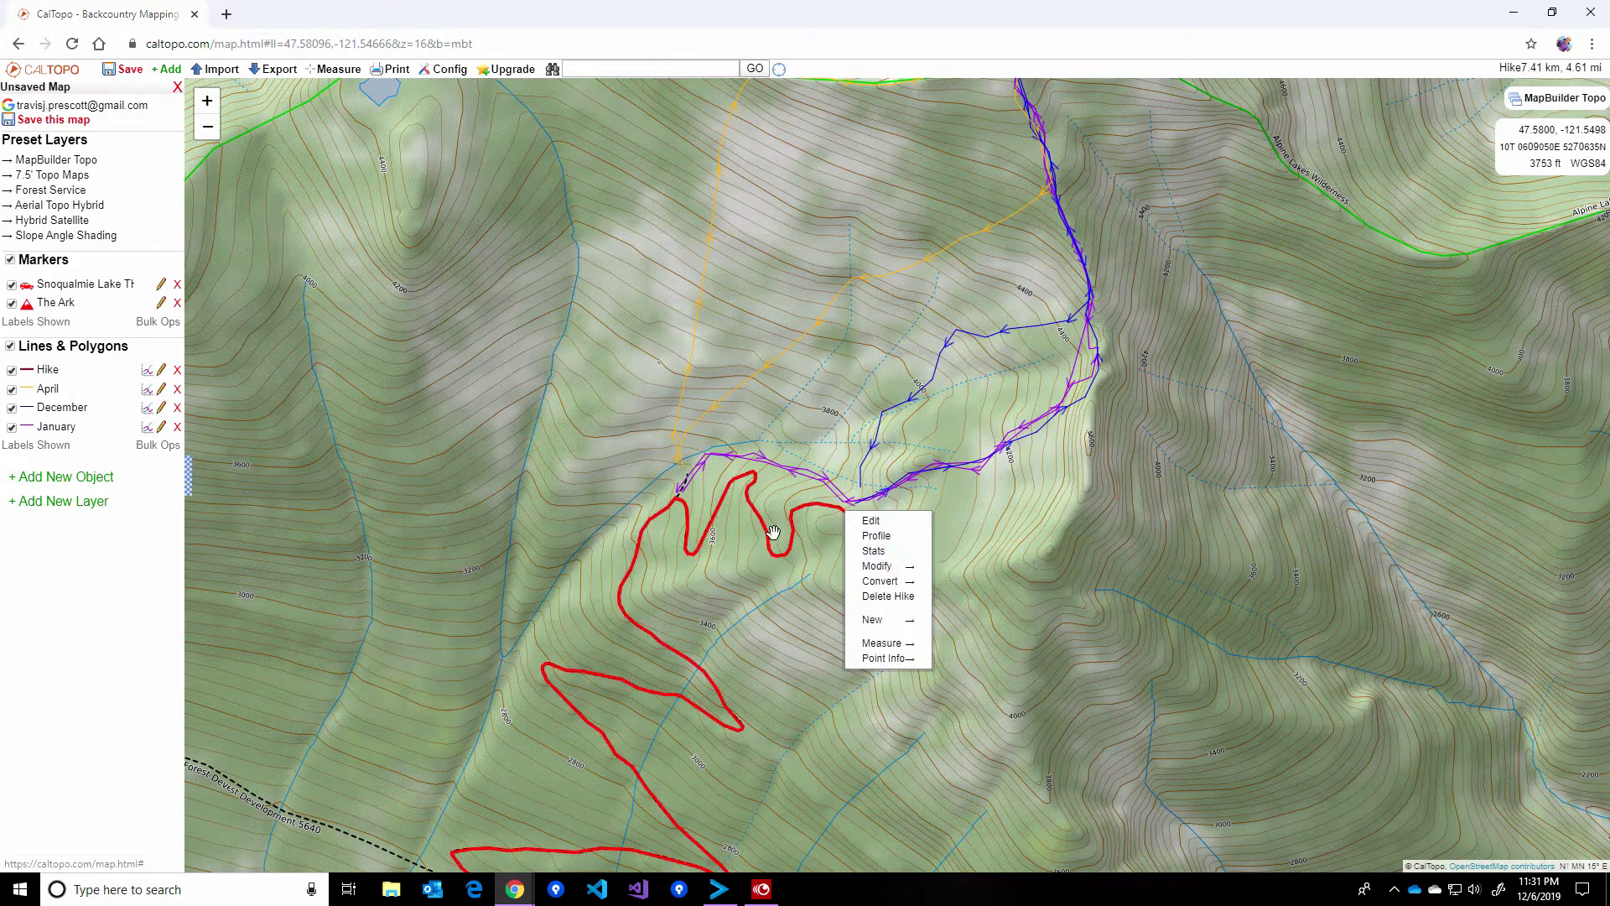
{"action": "mouse_move", "coordinate": [911, 619]}
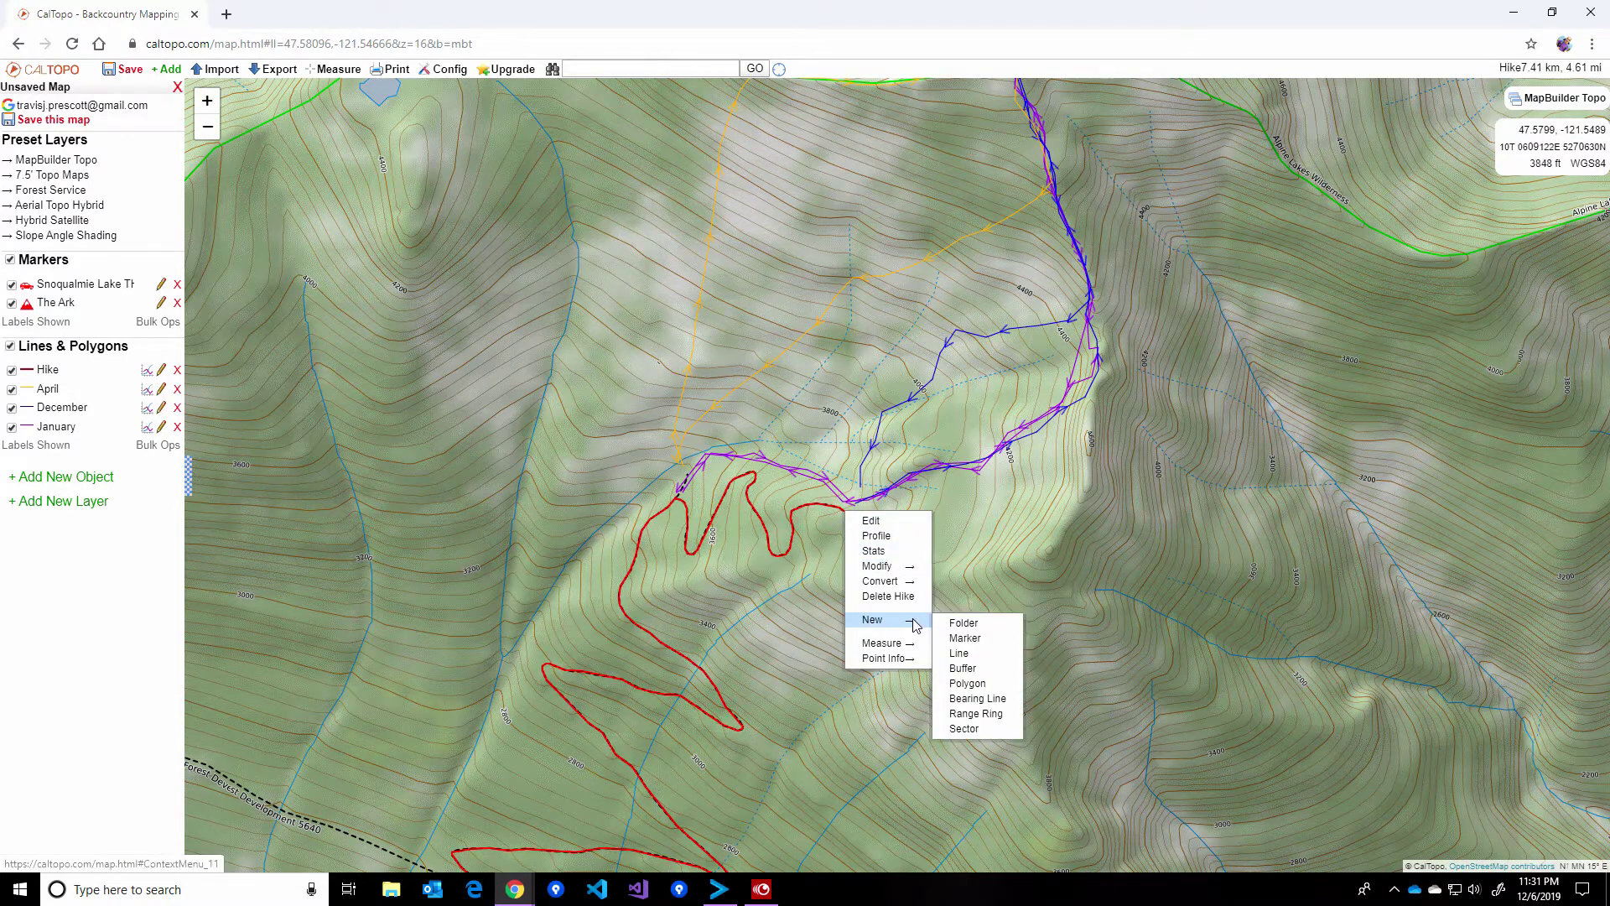
{"action": "left_click", "coordinate": [971, 655]}
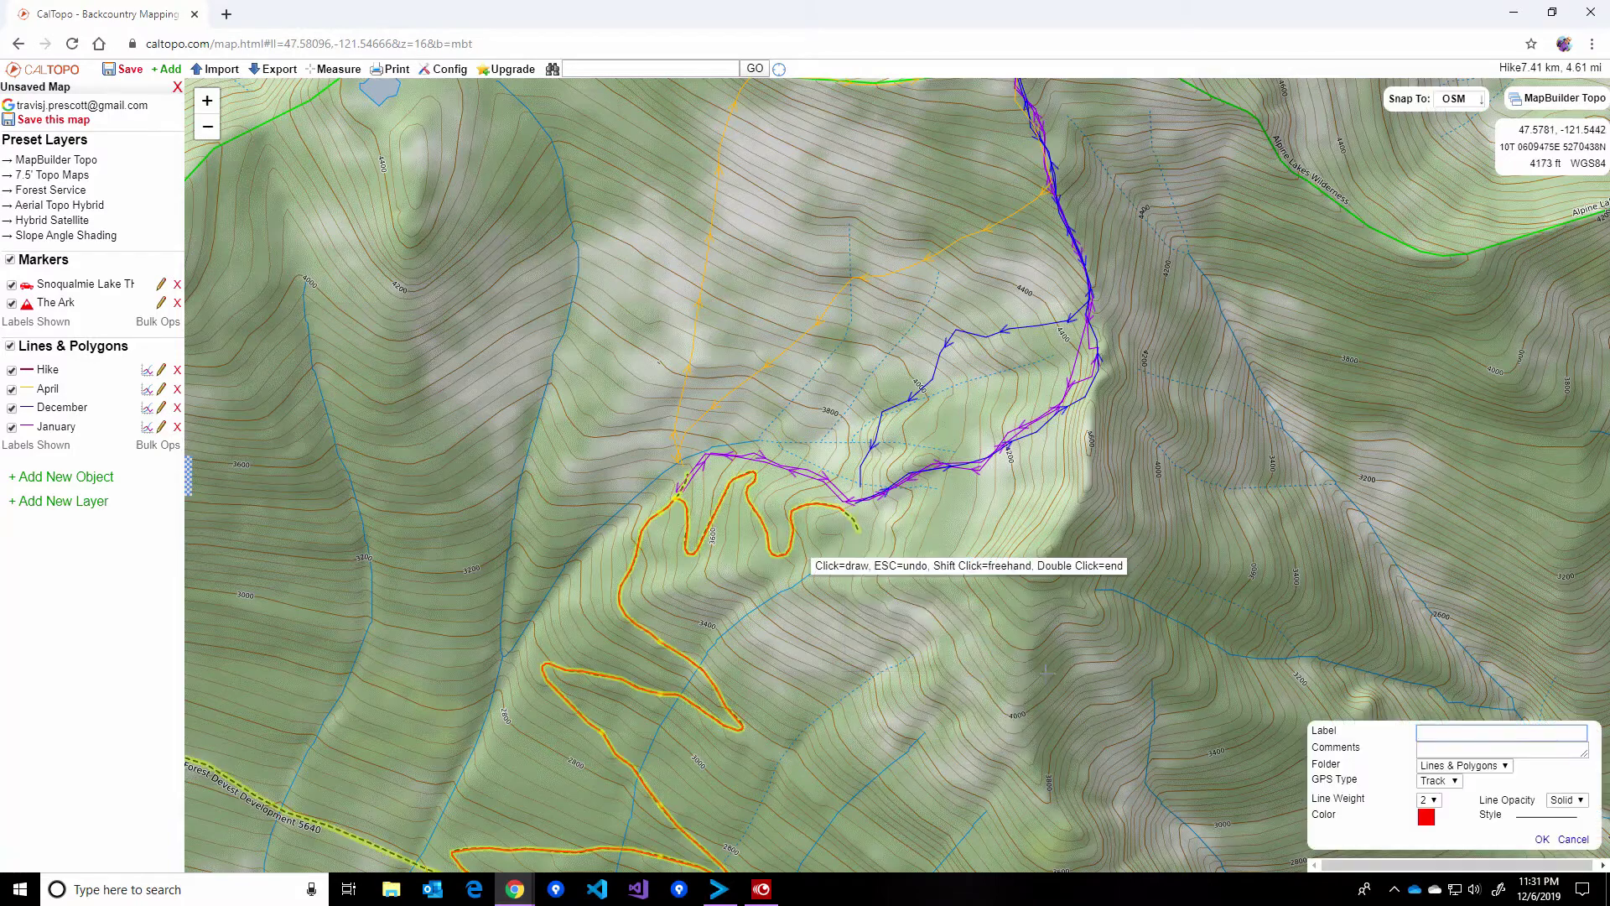
{"action": "left_click", "coordinate": [1523, 816]}
{"action": "left_click", "coordinate": [379, 419]}
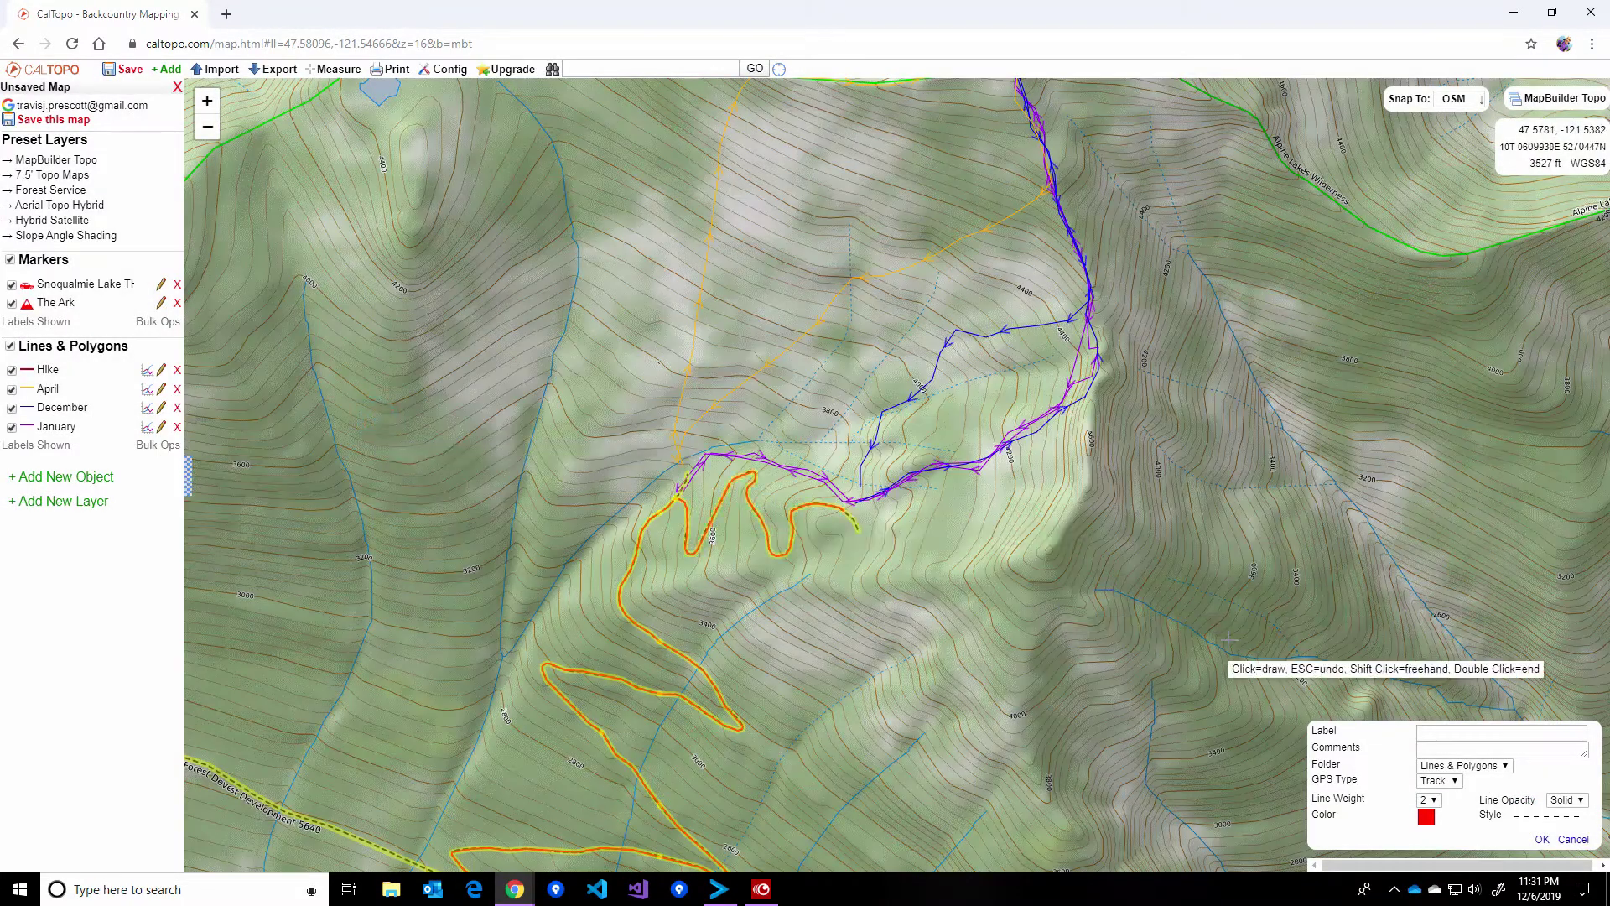
- Draw the dashed line from the end of Hike along the overlapping ridge tracks, finishing at The Ark marker
{"action": "left_click", "coordinate": [848, 517]}
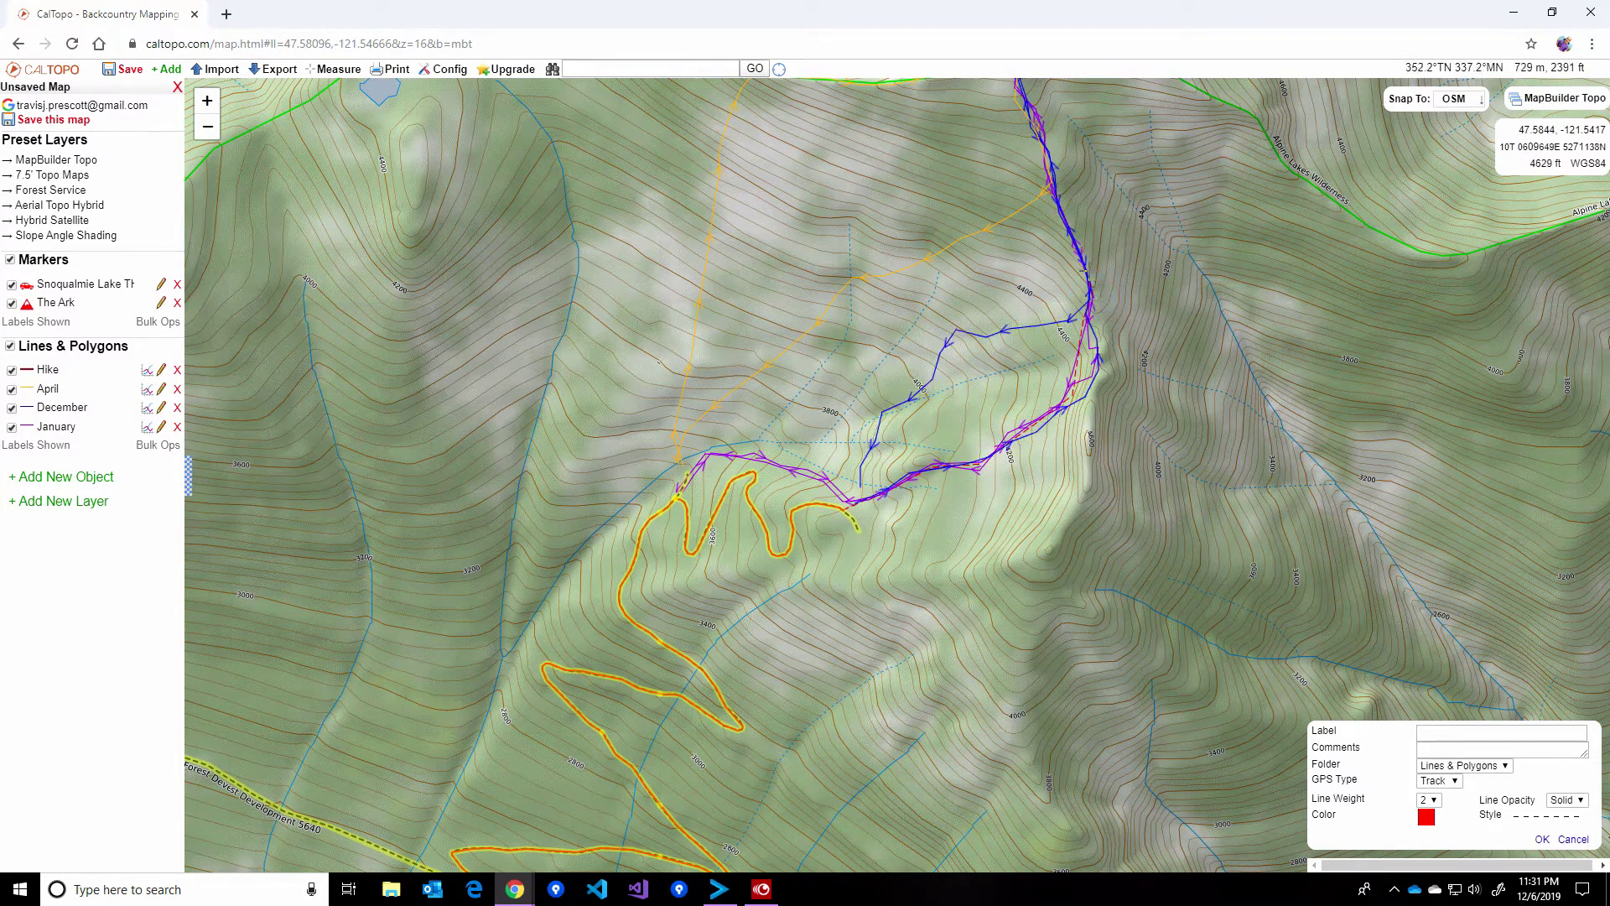
{"action": "mouse_move", "coordinate": [1080, 216]}
{"action": "left_mouse_down"}
{"action": "mouse_move", "coordinate": [1117, 430]}
{"action": "mouse_move", "coordinate": [1104, 457]}
{"action": "mouse_move", "coordinate": [1062, 306]}
{"action": "mouse_move", "coordinate": [1095, 271]}
{"action": "mouse_move", "coordinate": [1192, 254]}
{"action": "left_mouse_up"}
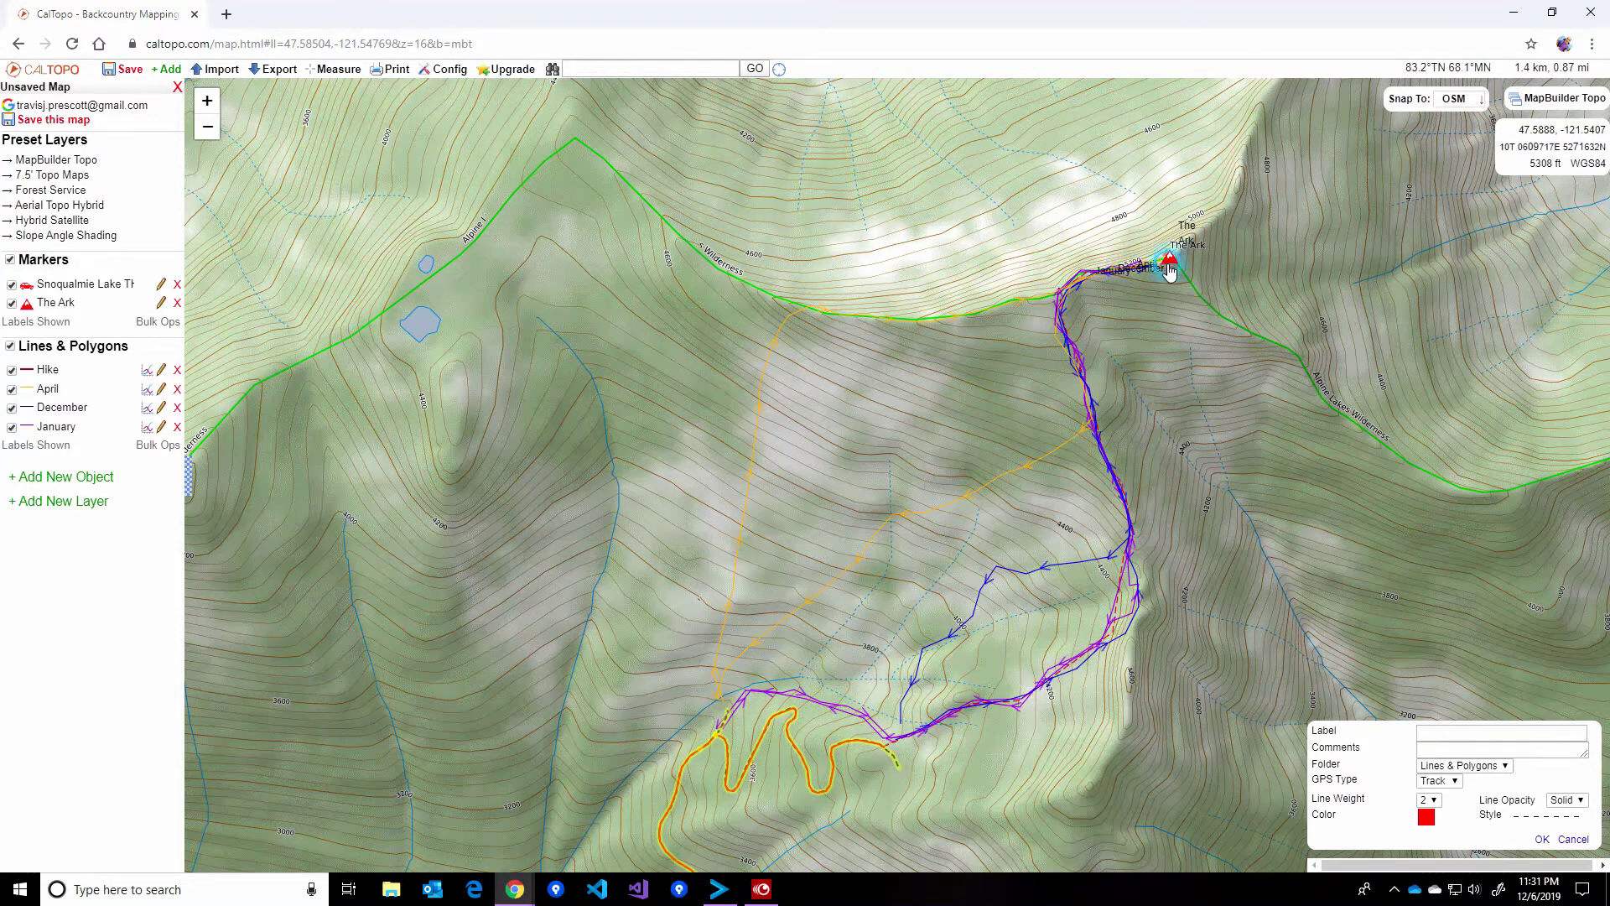
{"action": "double_click", "coordinate": [1192, 254]}
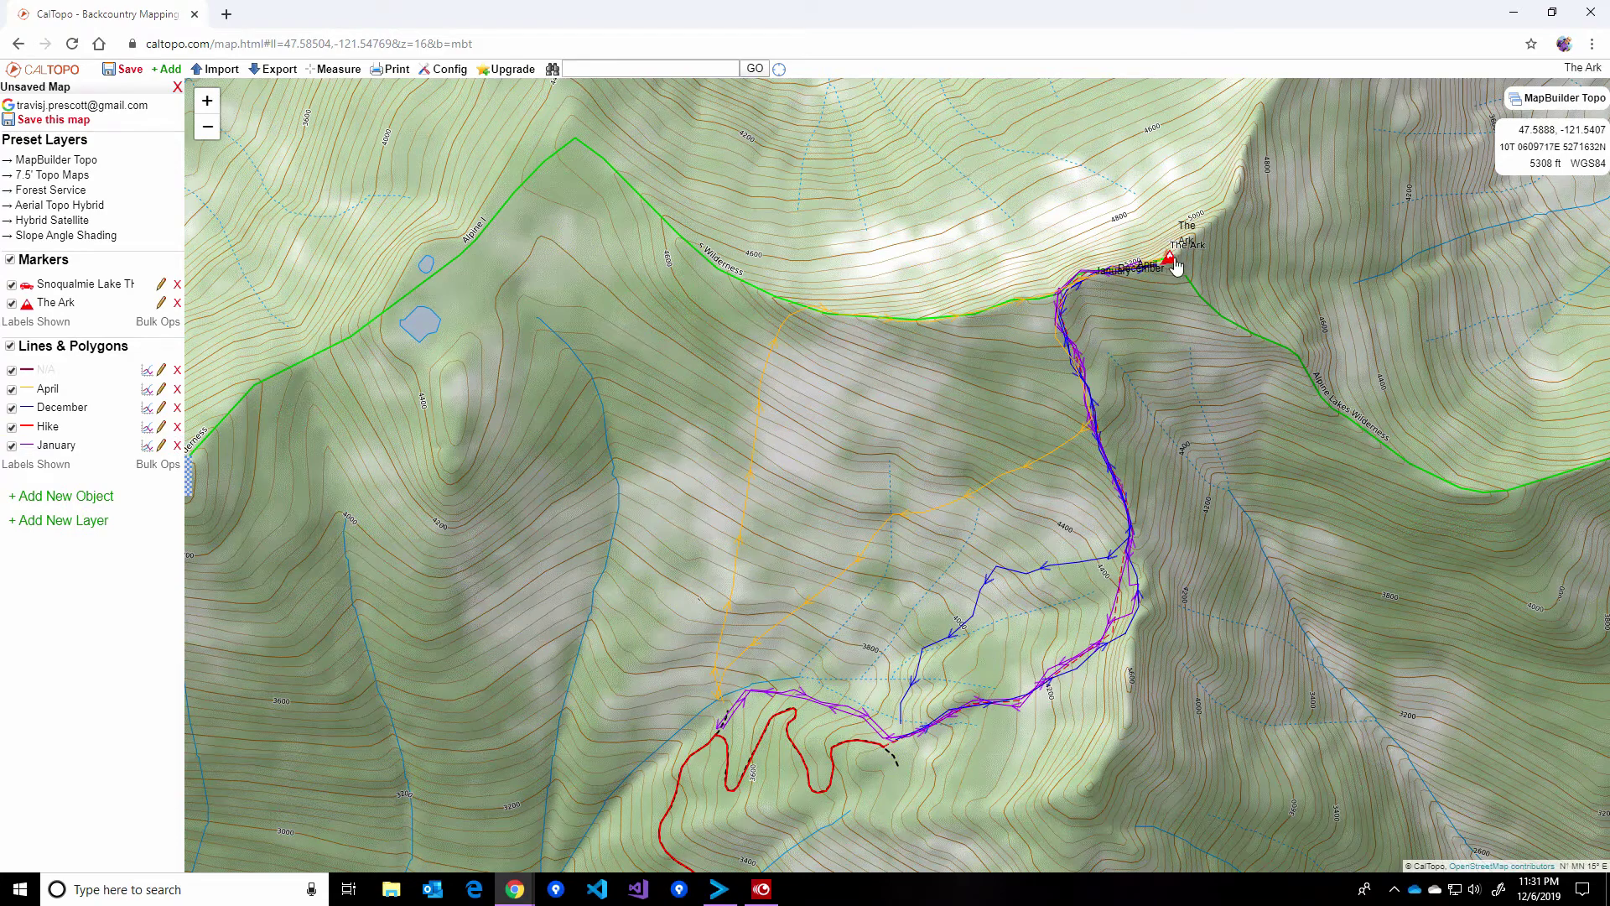
- Label the unnamed dashed line Scramble
{"action": "left_click_drag", "start_coordinate": [1186, 467], "coordinate": [1101, 445]}
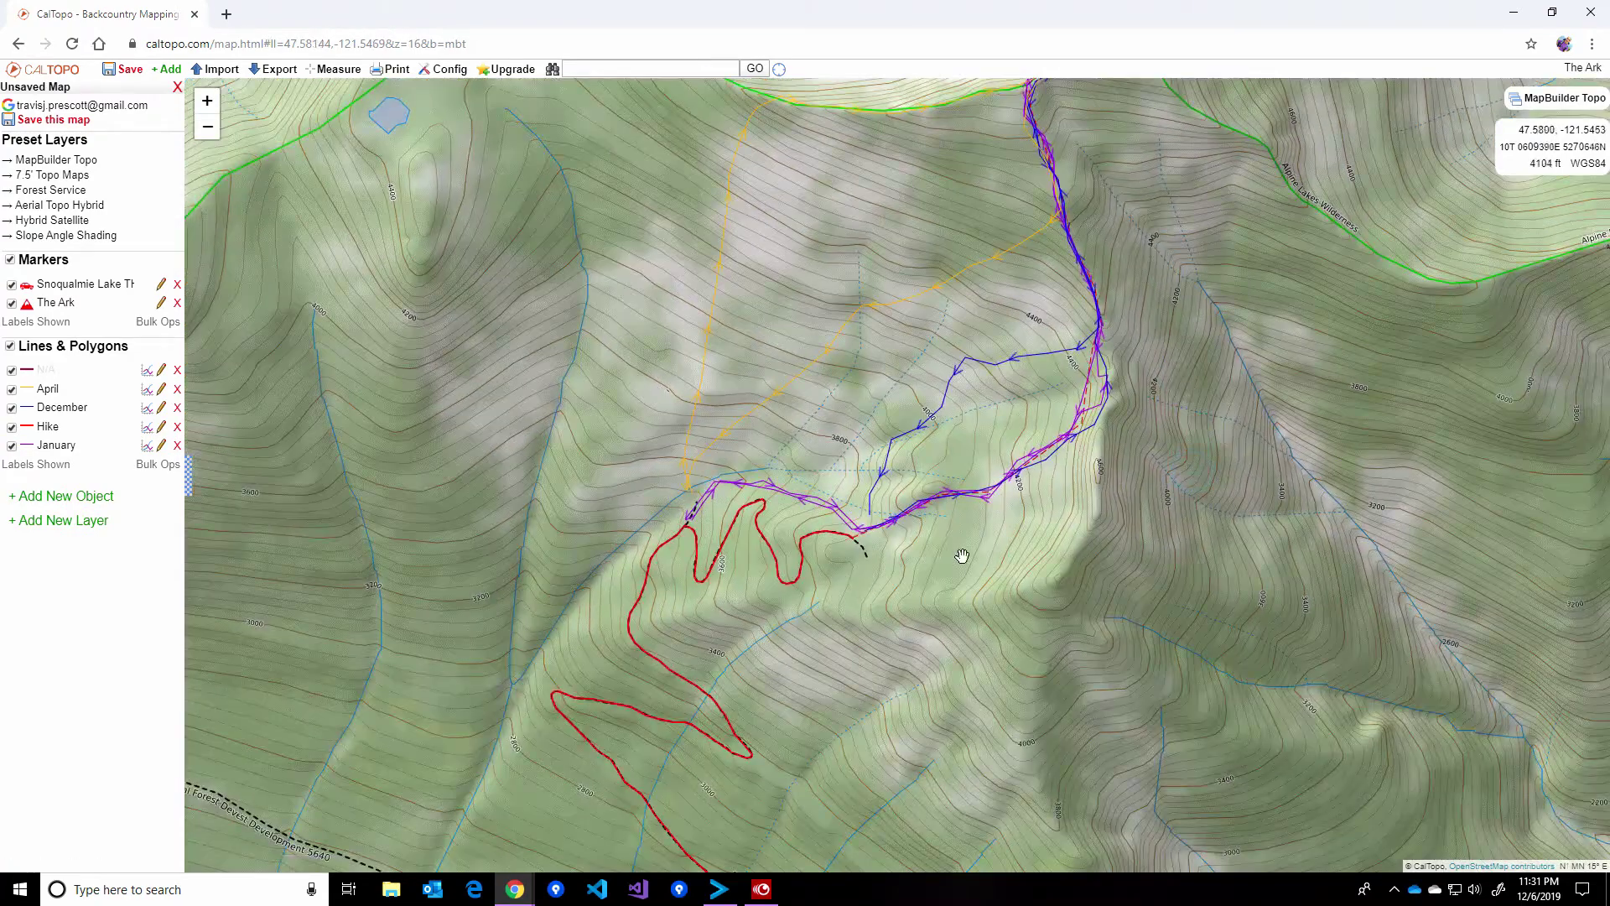
{"action": "left_click_drag", "start_coordinate": [962, 556], "coordinate": [932, 624]}
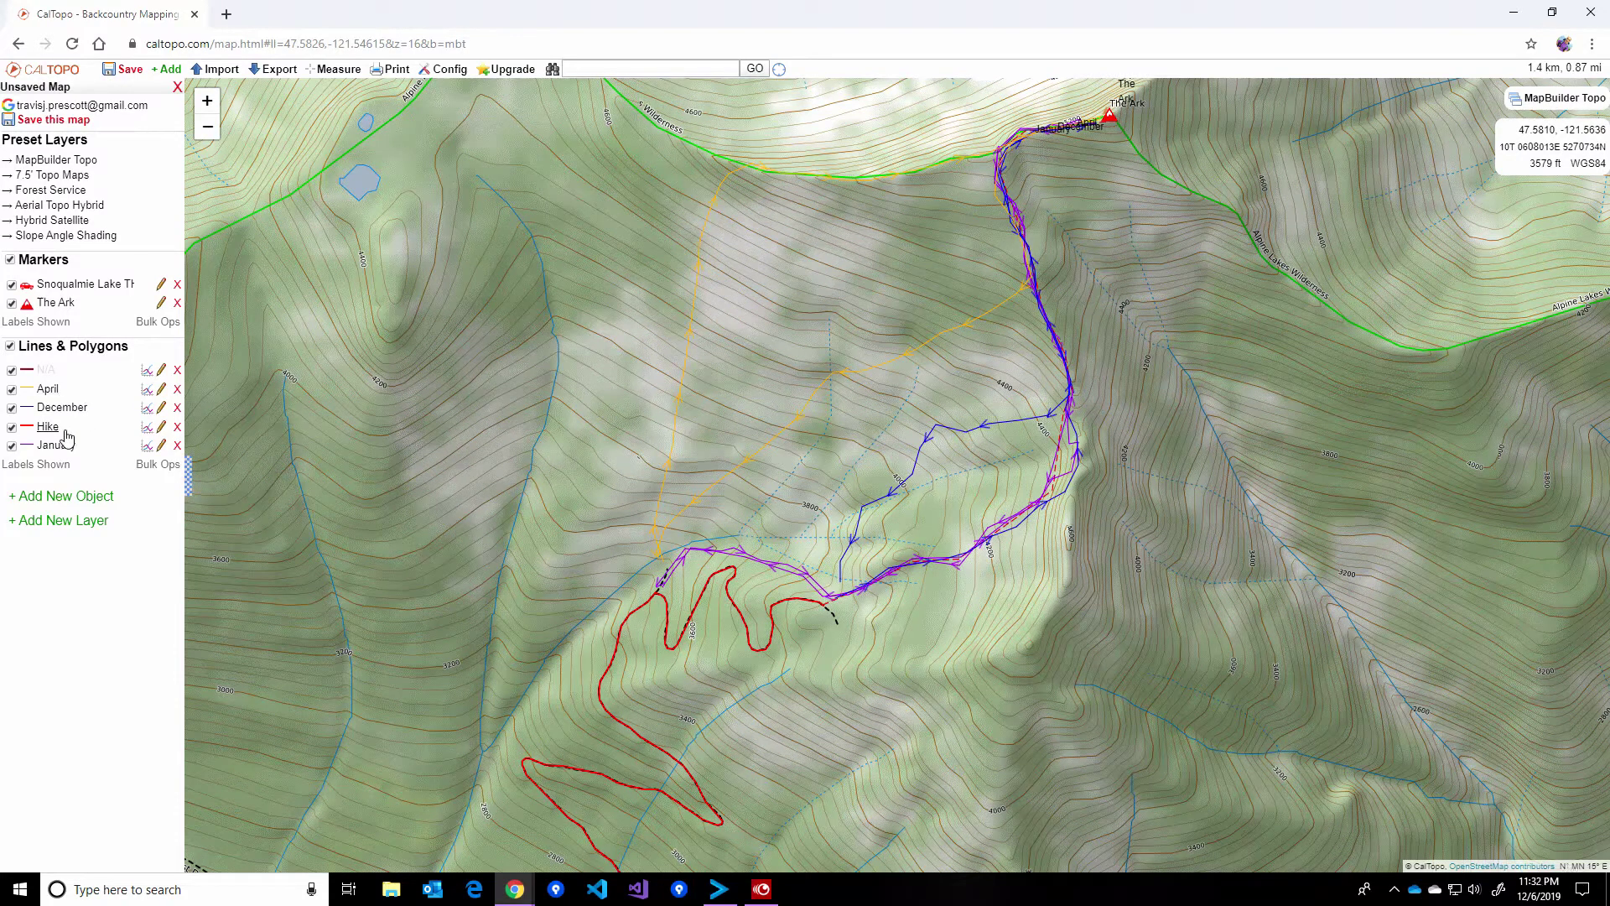
{"action": "left_click", "coordinate": [163, 373]}
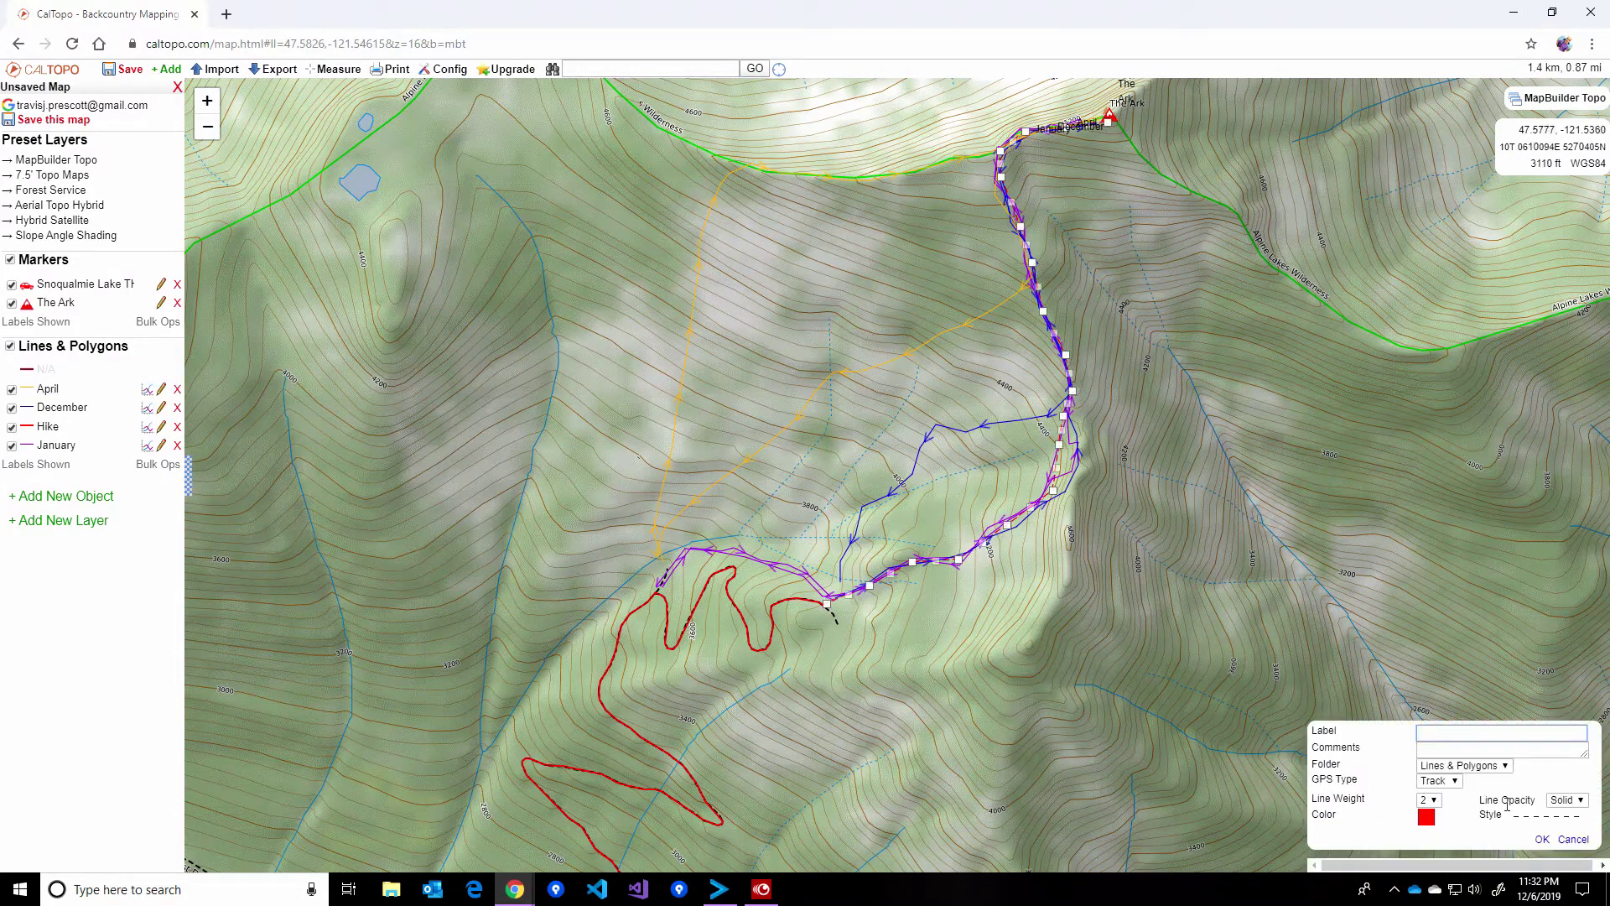
{"action": "left_click", "coordinate": [1482, 734]}
{"action": "type", "text": "Scramble"}
{"action": "left_click", "coordinate": [1542, 839]}
- Hide the December, January and April tracks on the map
{"action": "left_click_drag", "start_coordinate": [1241, 560], "coordinate": [1098, 707]}
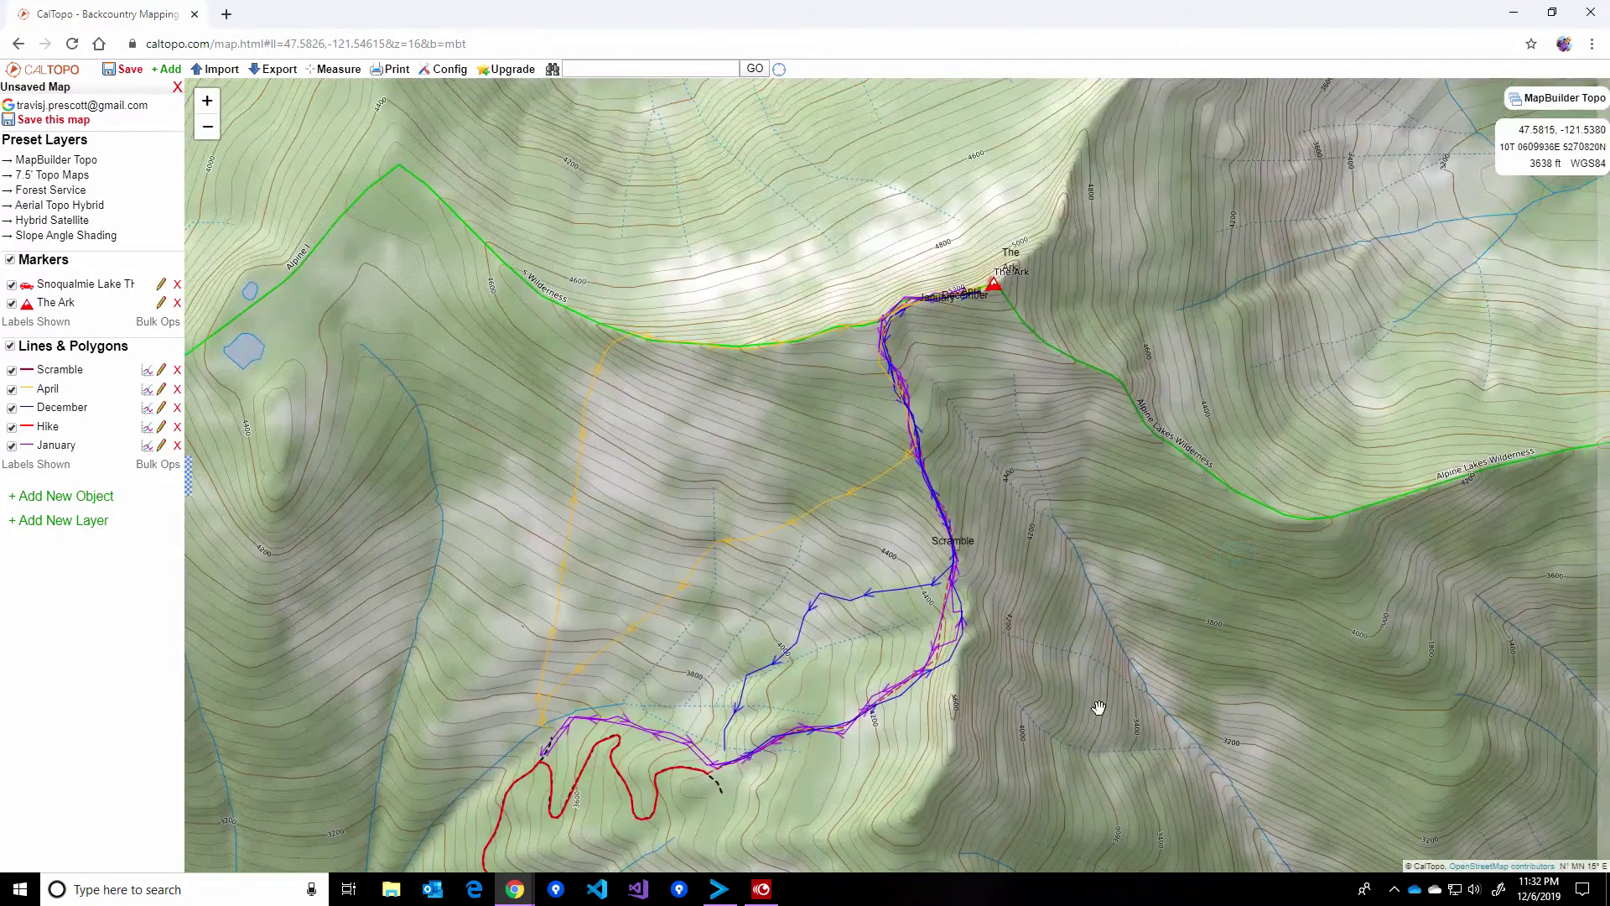
{"action": "left_click", "coordinate": [12, 408]}
{"action": "left_click", "coordinate": [12, 445]}
{"action": "left_click", "coordinate": [12, 389]}
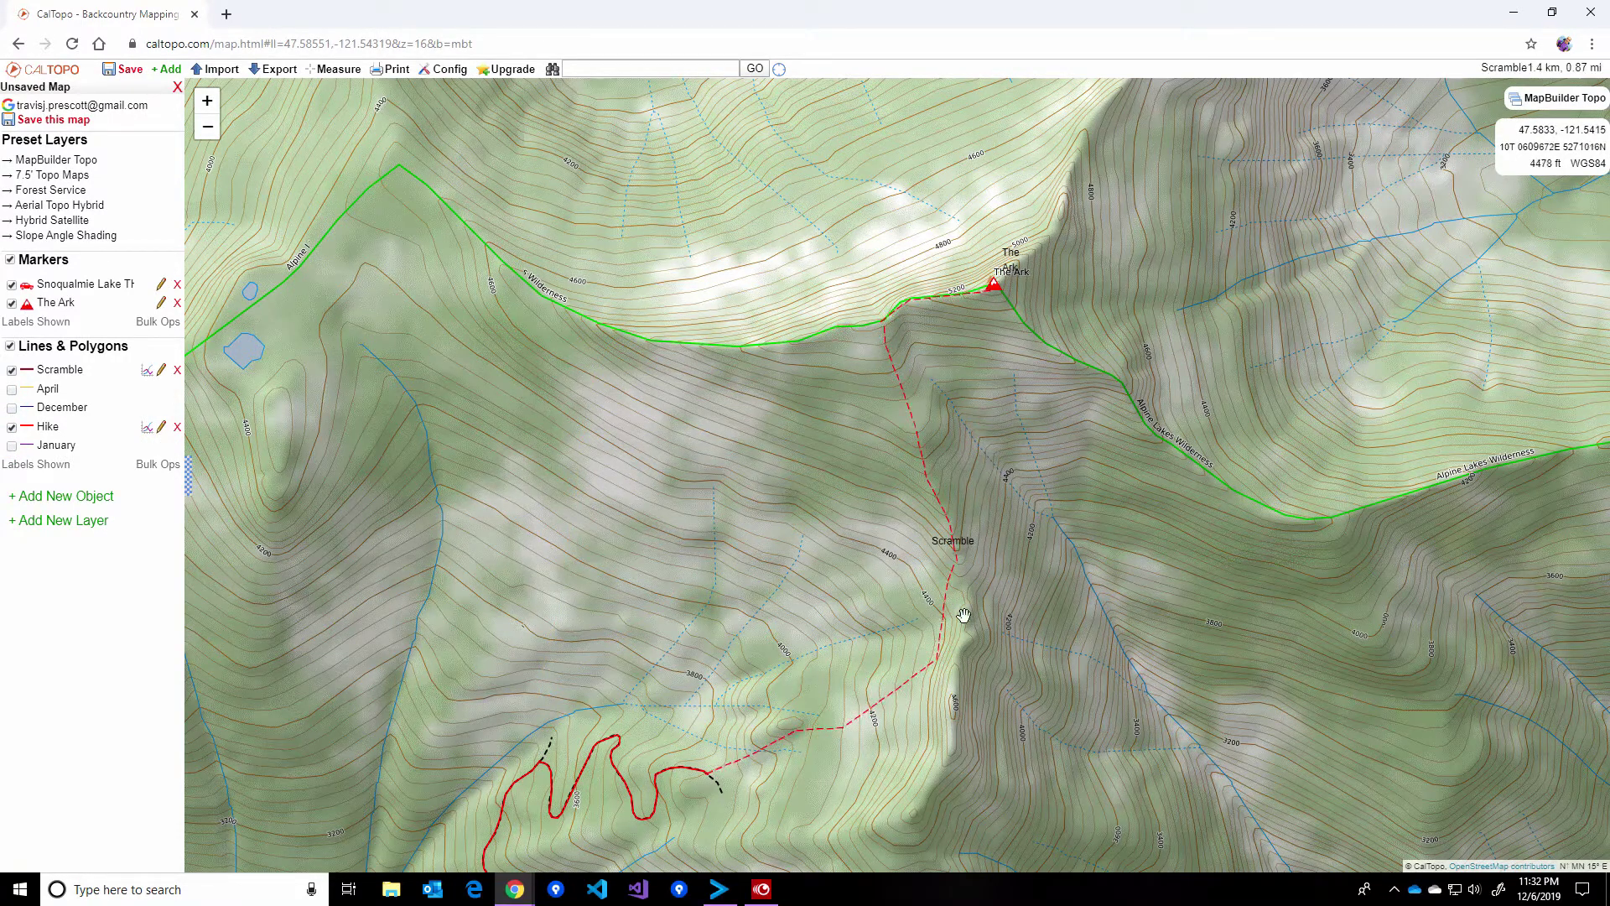
- Change the map's base layer to the Google Satellite imagery
{"action": "left_click_drag", "start_coordinate": [964, 615], "coordinate": [1006, 388]}
{"action": "scroll", "coordinate": [1006, 388], "scroll_direction": "down", "scroll_amount": 1}
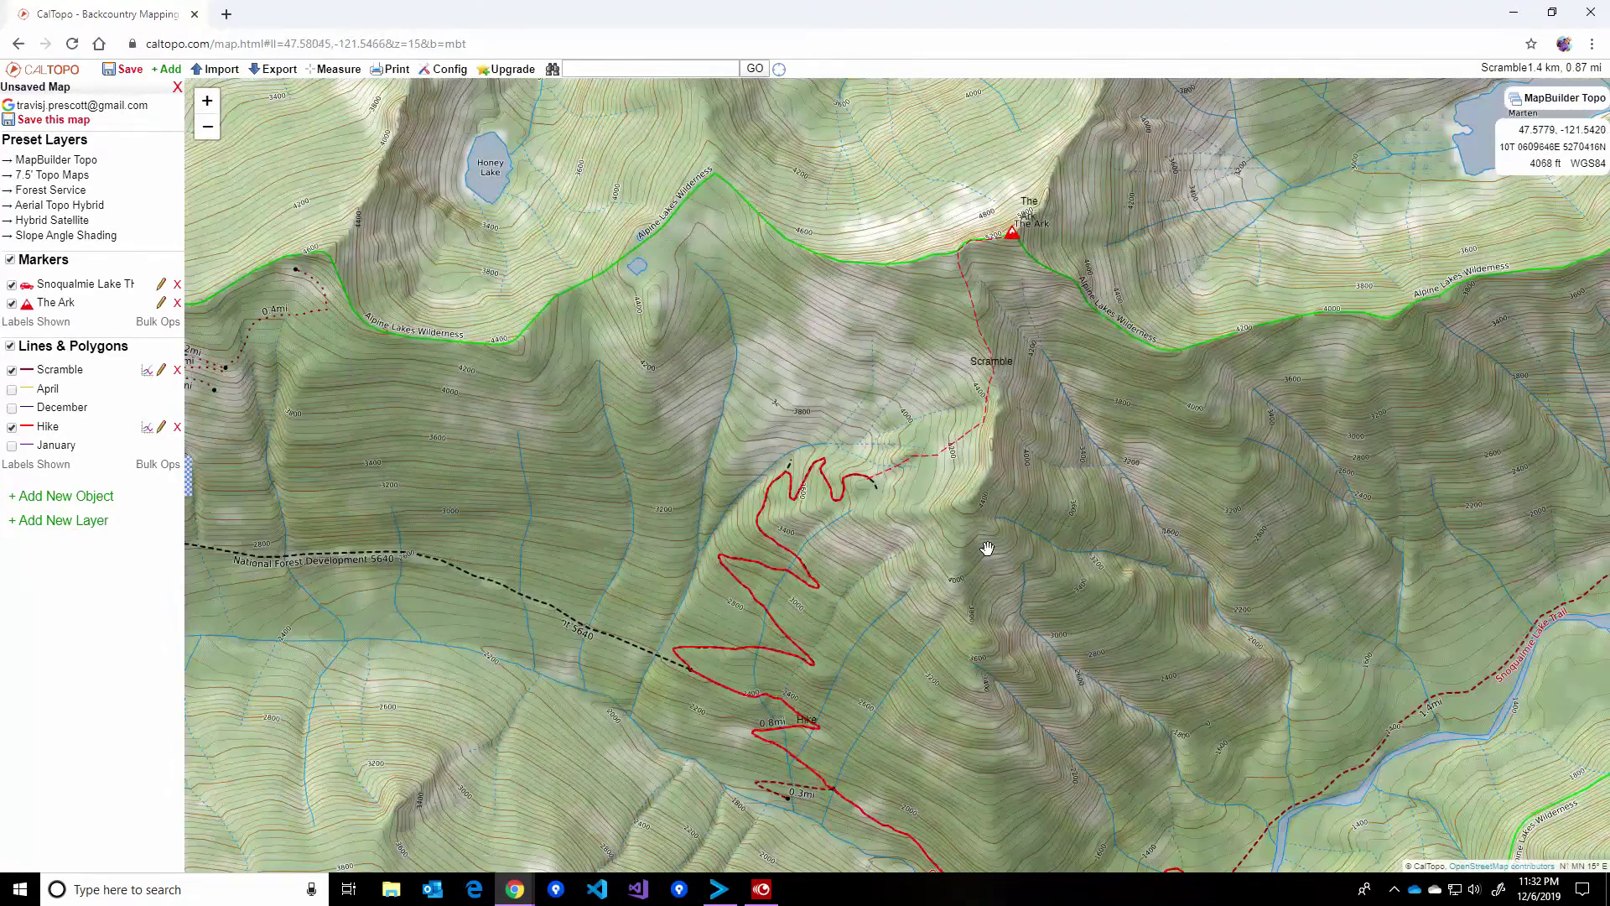
{"action": "left_click_drag", "start_coordinate": [988, 548], "coordinate": [980, 581]}
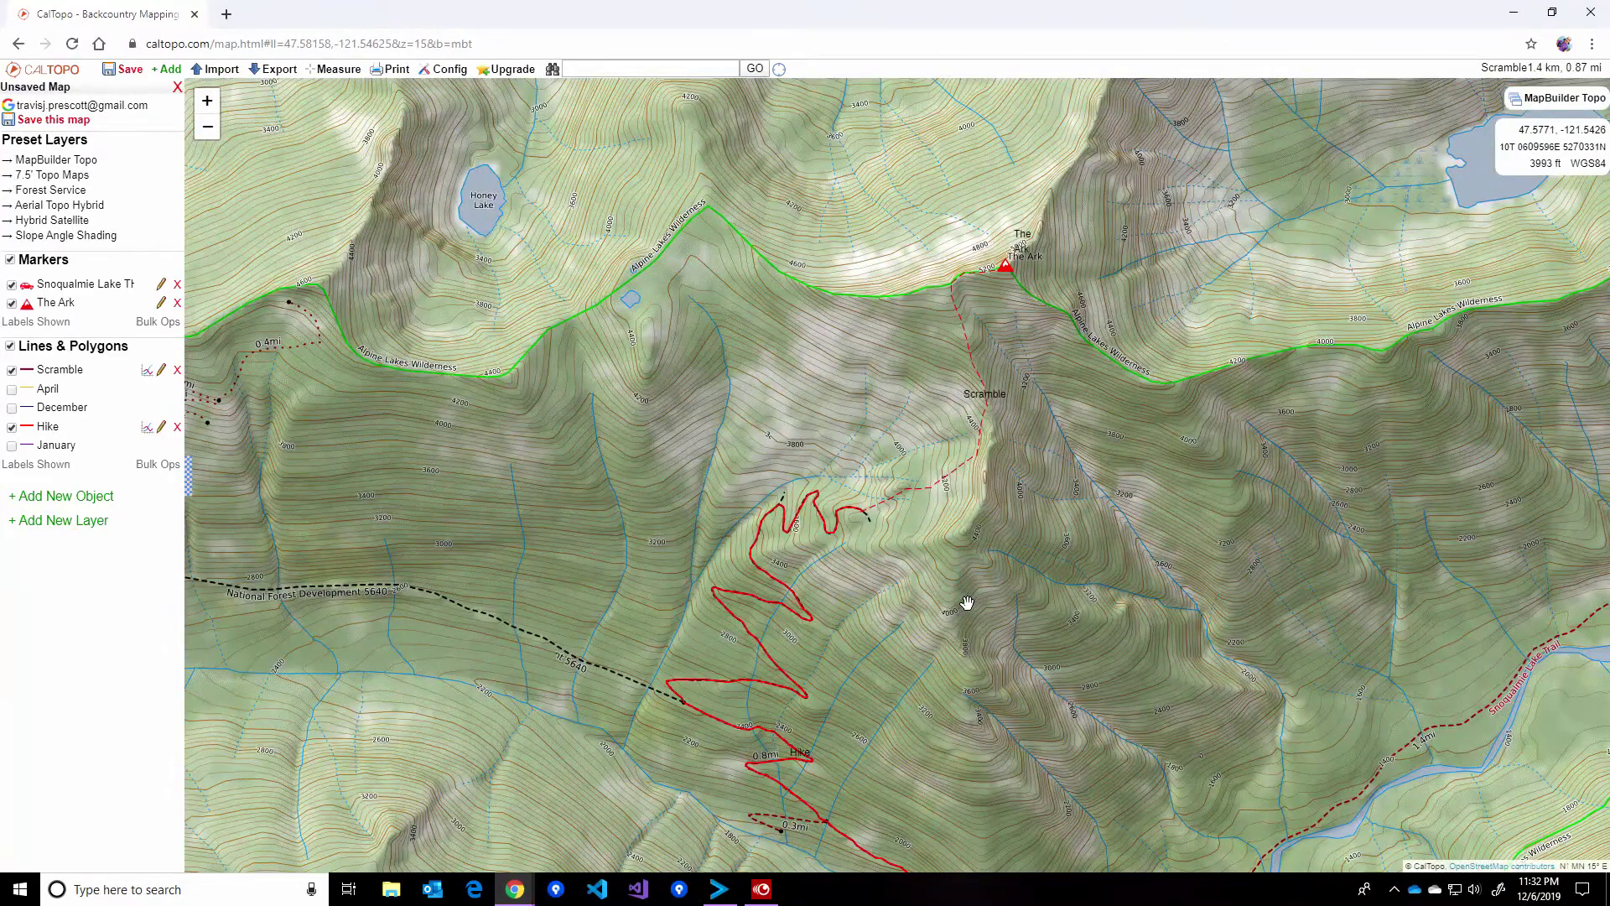
{"action": "scroll", "coordinate": [968, 602], "scroll_direction": "up", "scroll_amount": 1}
{"action": "left_click_drag", "start_coordinate": [813, 507], "coordinate": [784, 640]}
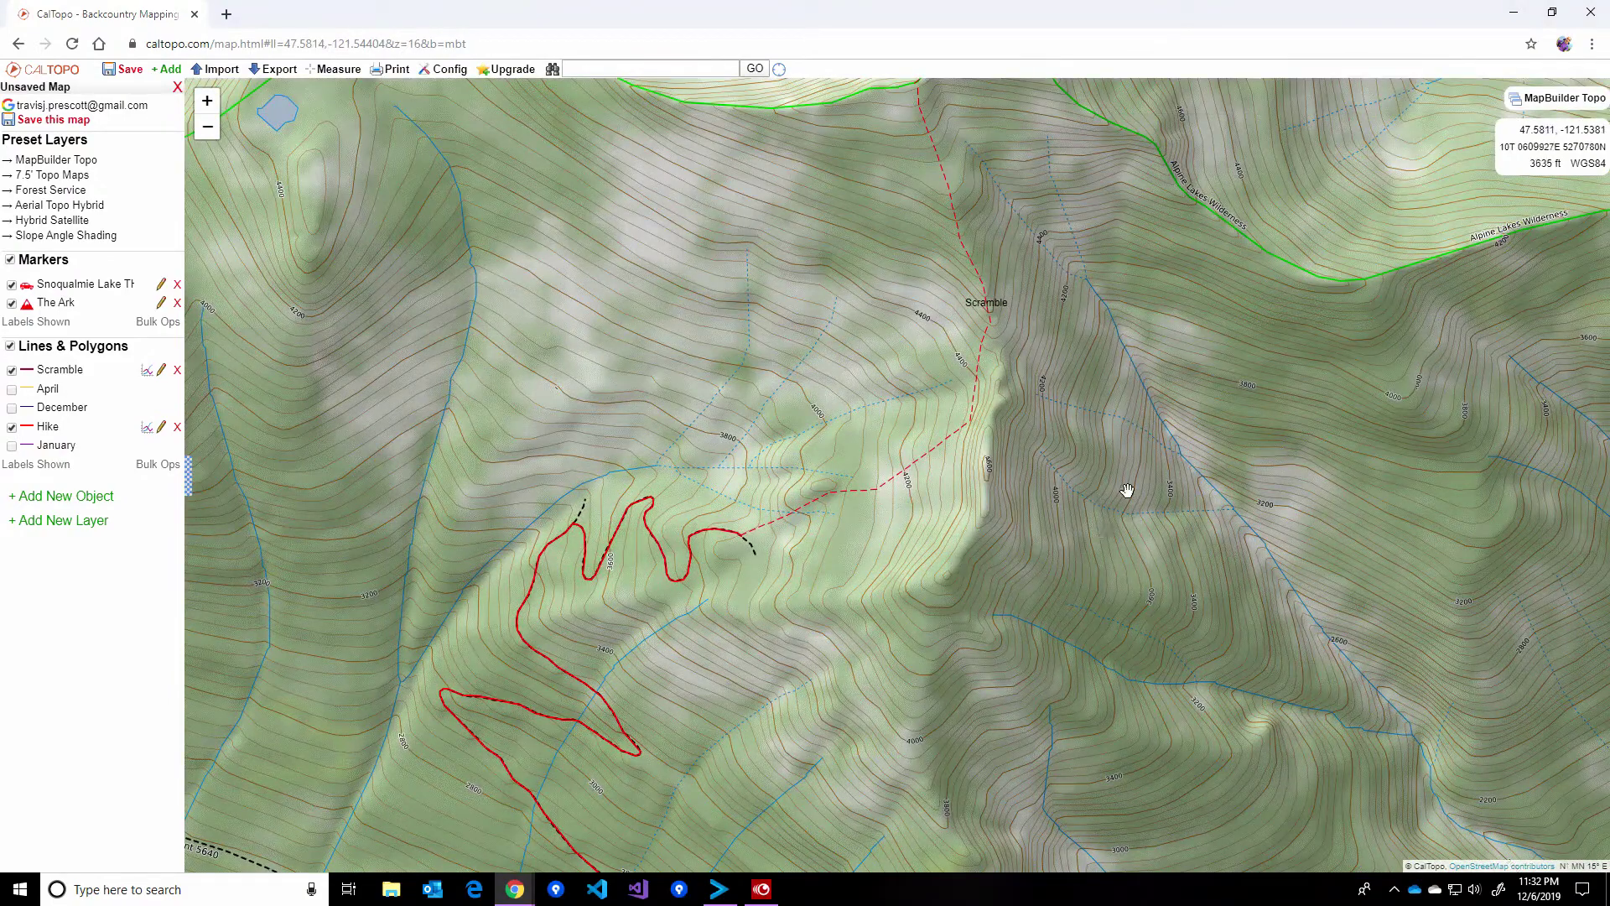
{"action": "left_click_drag", "start_coordinate": [1229, 418], "coordinate": [1158, 496]}
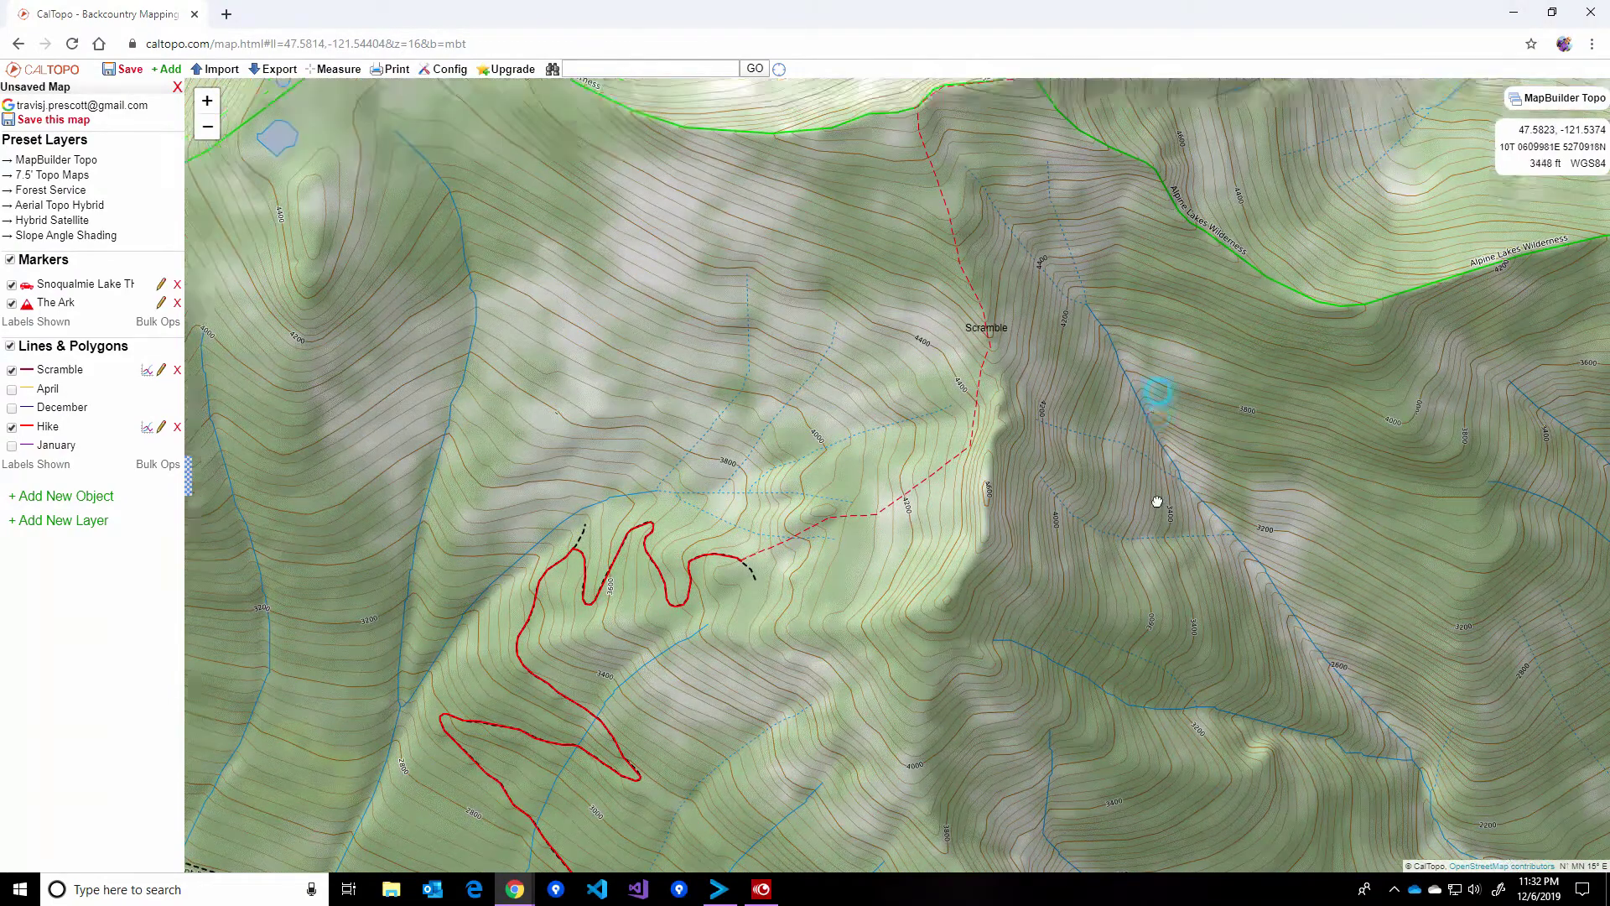
{"action": "left_click", "coordinate": [1550, 99]}
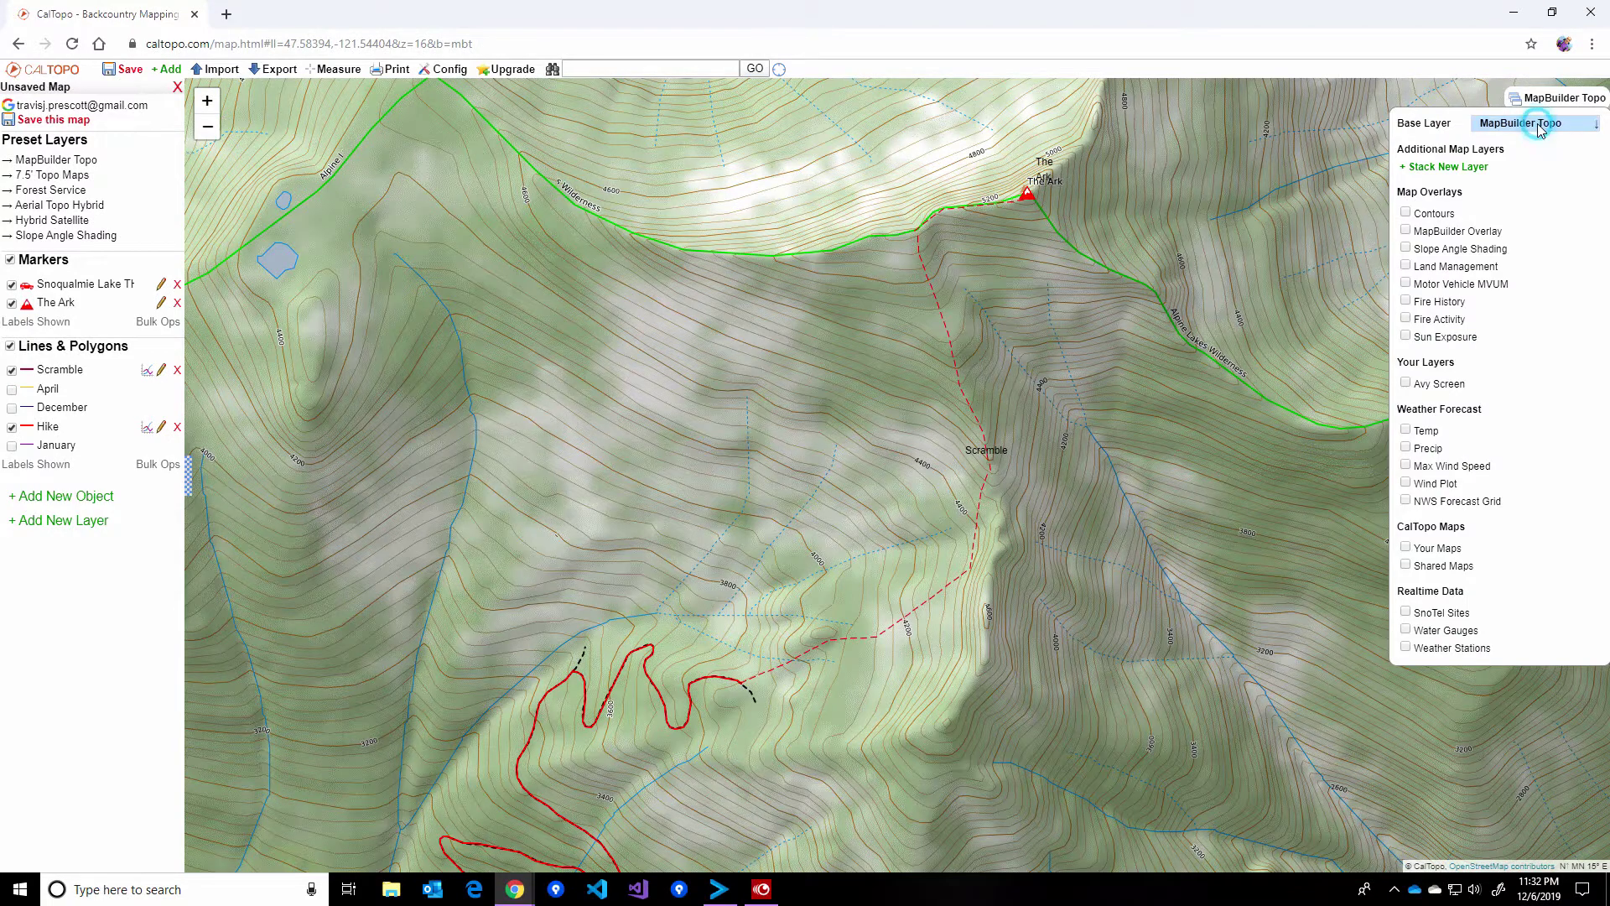
{"action": "left_click", "coordinate": [1540, 126]}
{"action": "left_click", "coordinate": [1552, 98]}
{"action": "left_click", "coordinate": [1522, 126]}
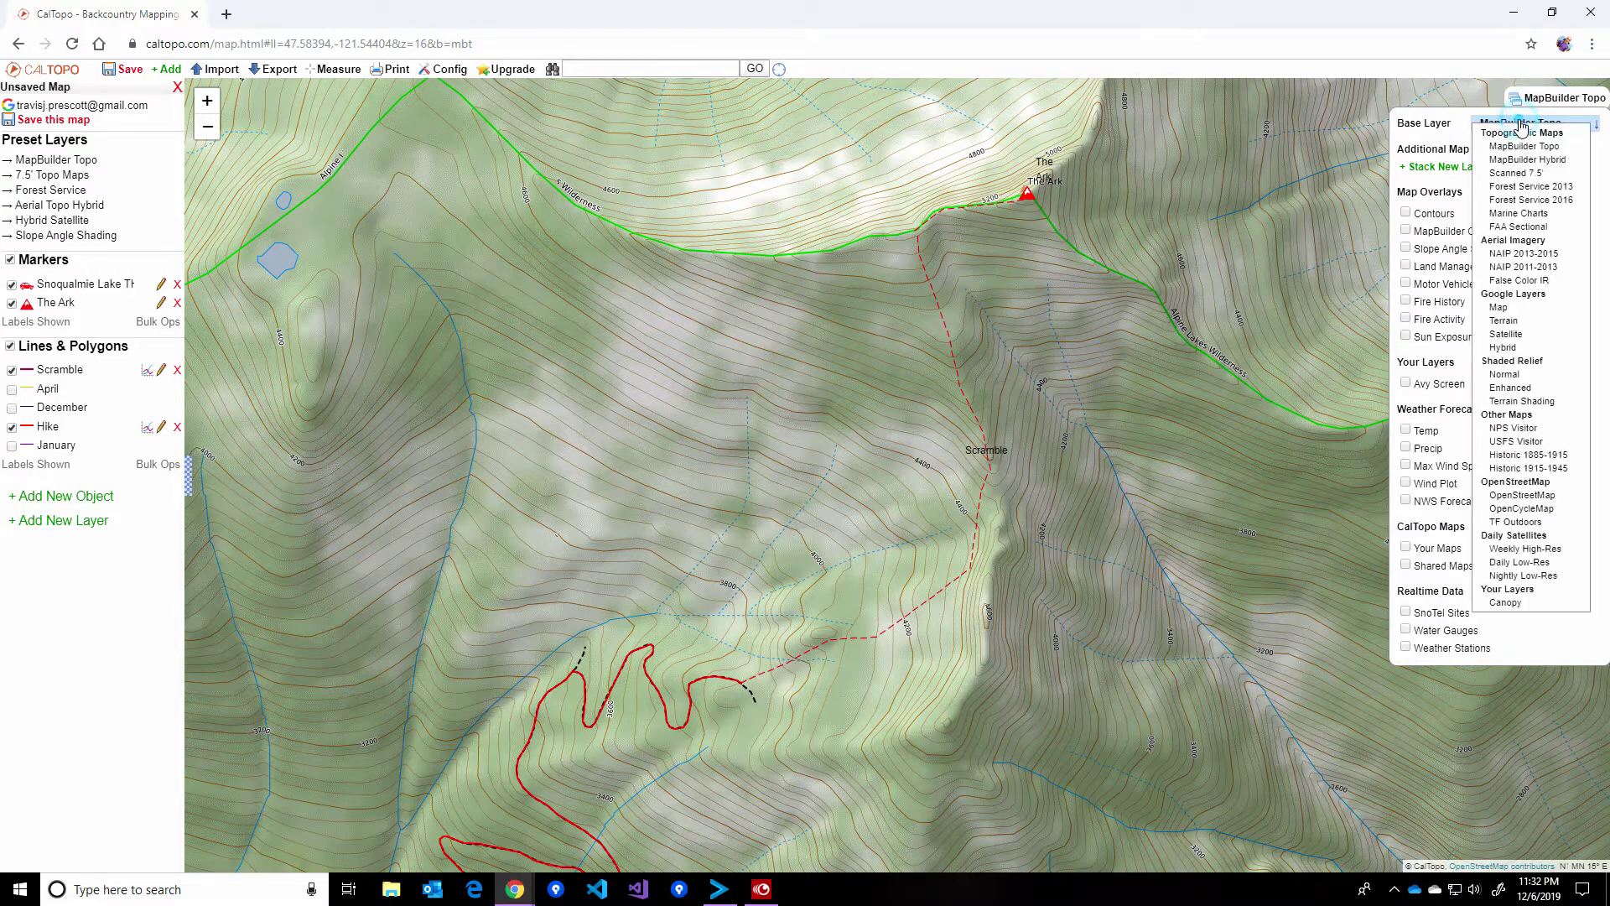
{"action": "left_click", "coordinate": [1536, 336]}
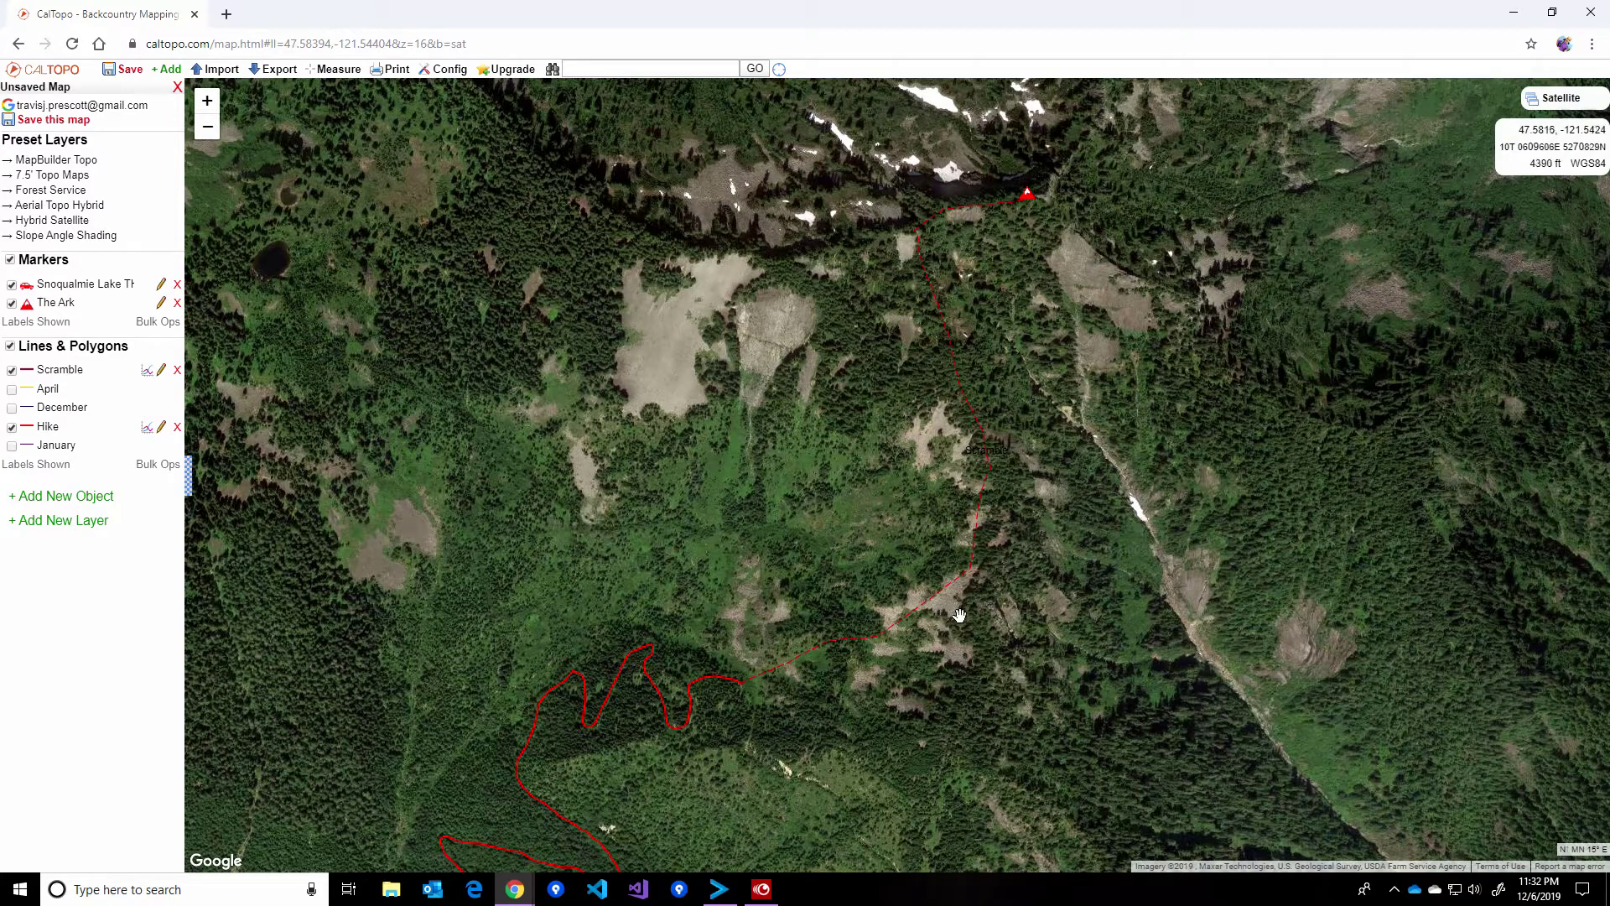
- Examine the Scramble line over the satellite imagery, following it from the lower talus fields up to The Ark
{"action": "scroll", "coordinate": [941, 661], "scroll_direction": "up", "scroll_amount": 1}
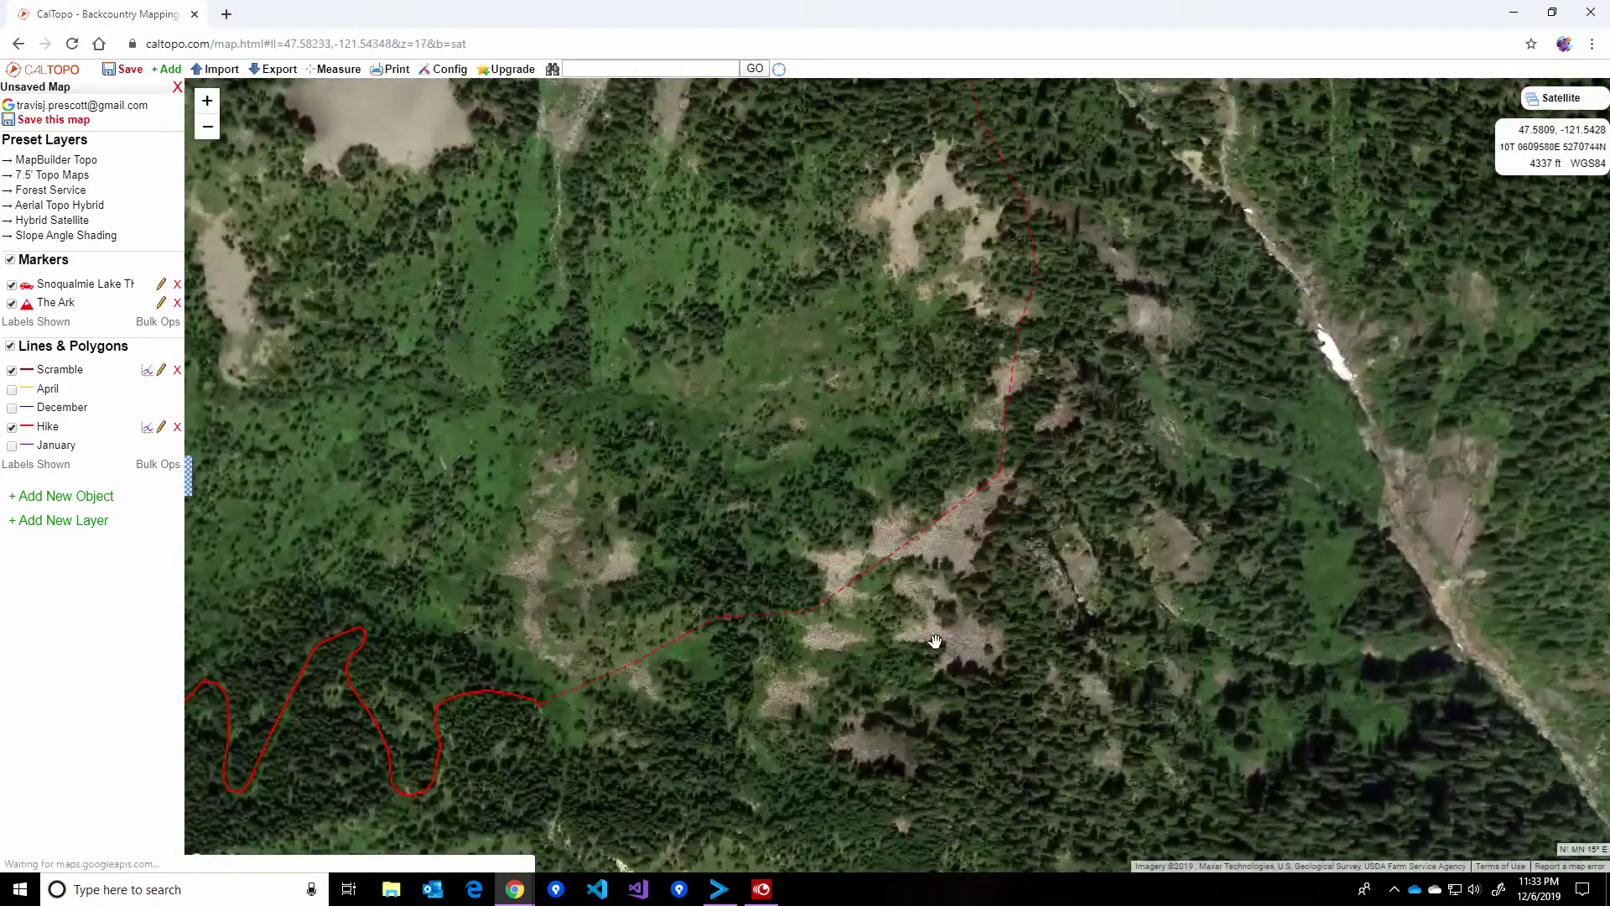
{"action": "left_click_drag", "start_coordinate": [909, 621], "coordinate": [912, 649]}
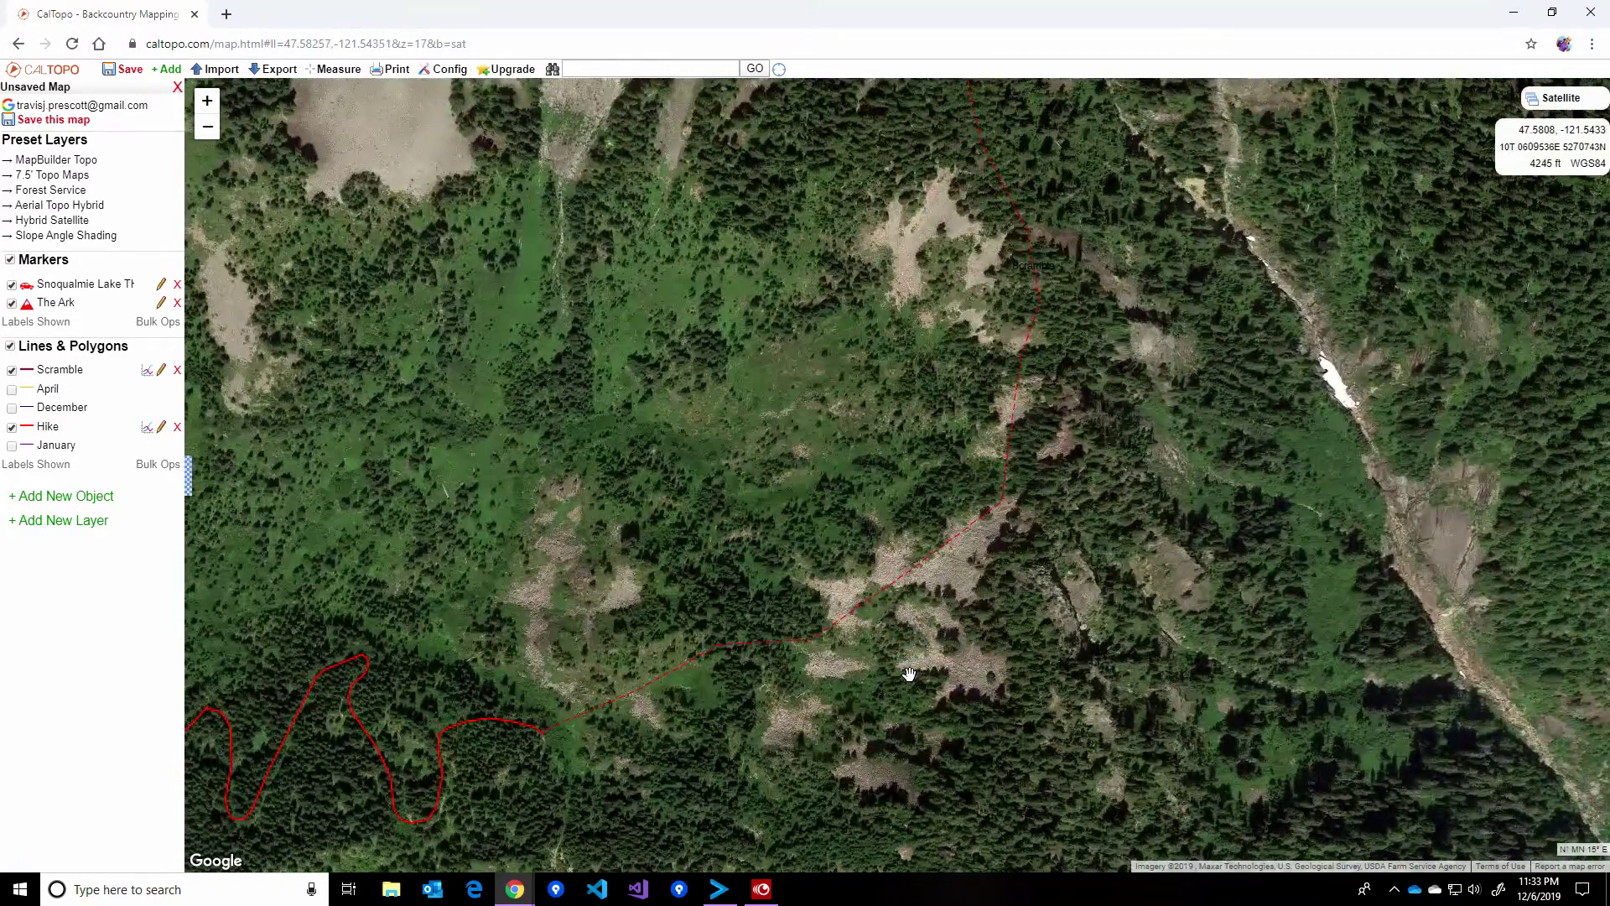
{"action": "scroll", "coordinate": [899, 719], "scroll_direction": "up", "scroll_amount": 1}
{"action": "left_click", "coordinate": [892, 547]}
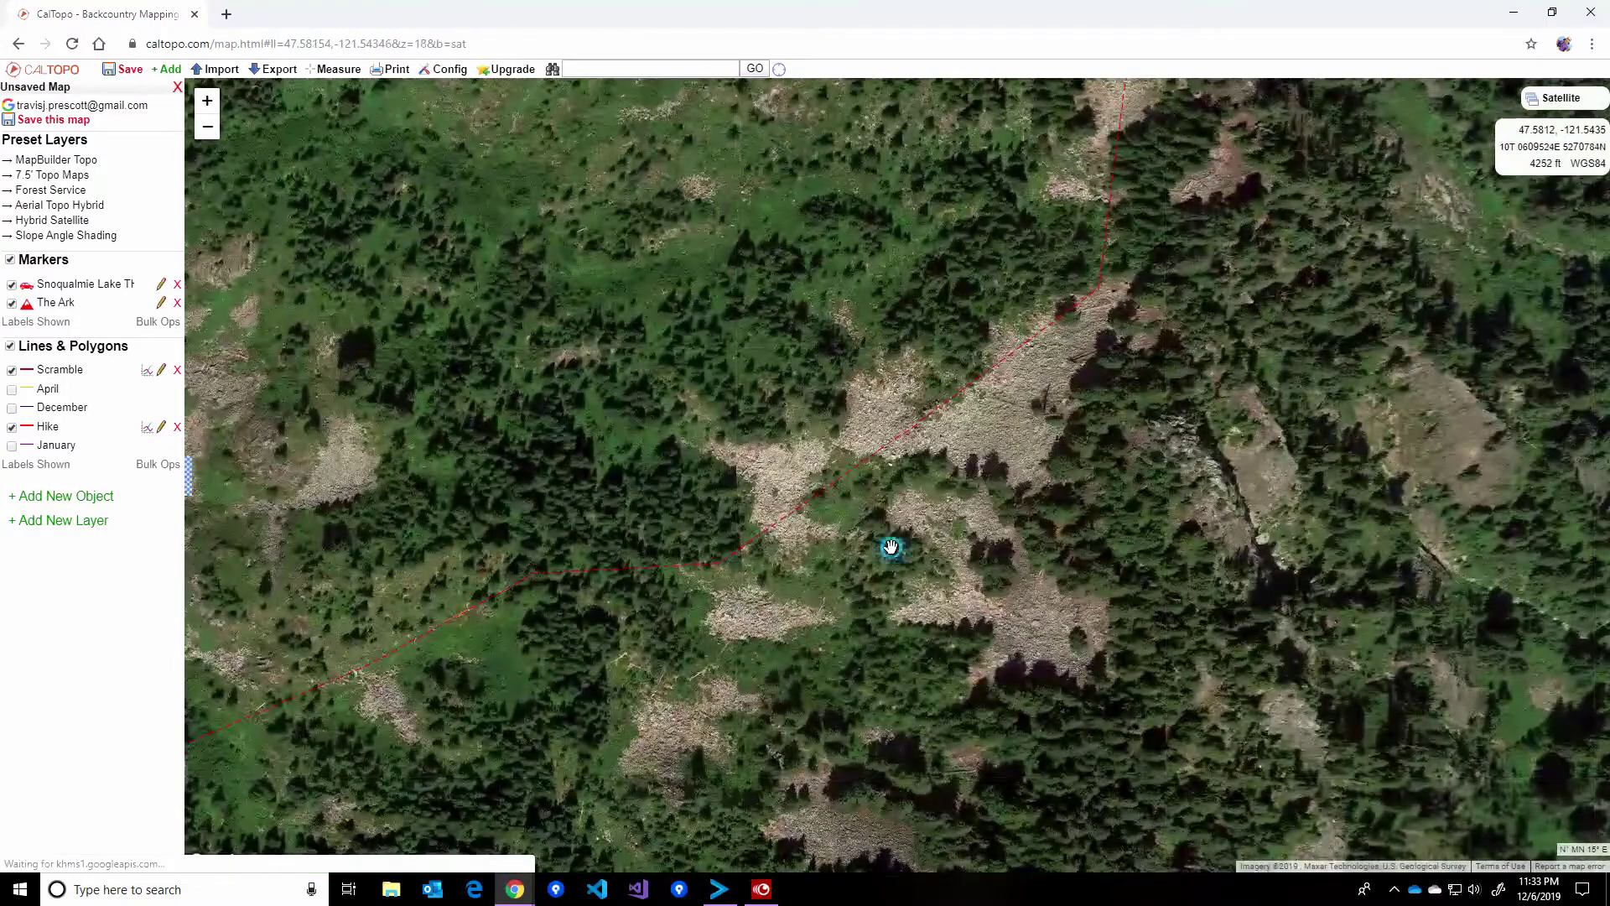
{"action": "left_click_drag", "start_coordinate": [891, 547], "coordinate": [829, 662]}
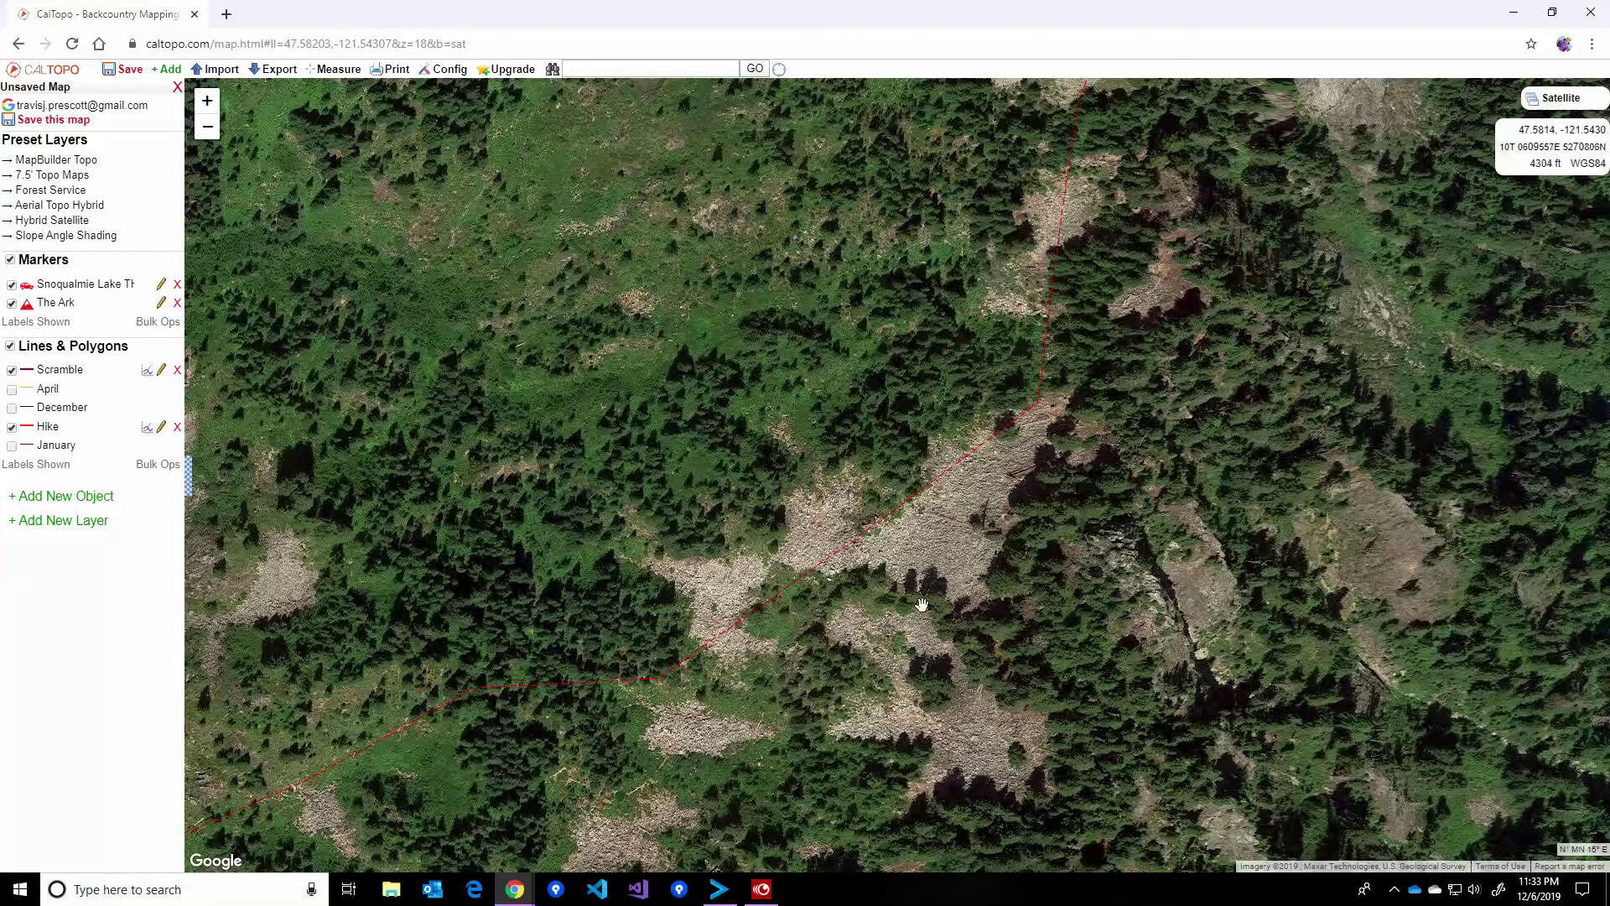
{"action": "left_click_drag", "start_coordinate": [879, 563], "coordinate": [819, 651]}
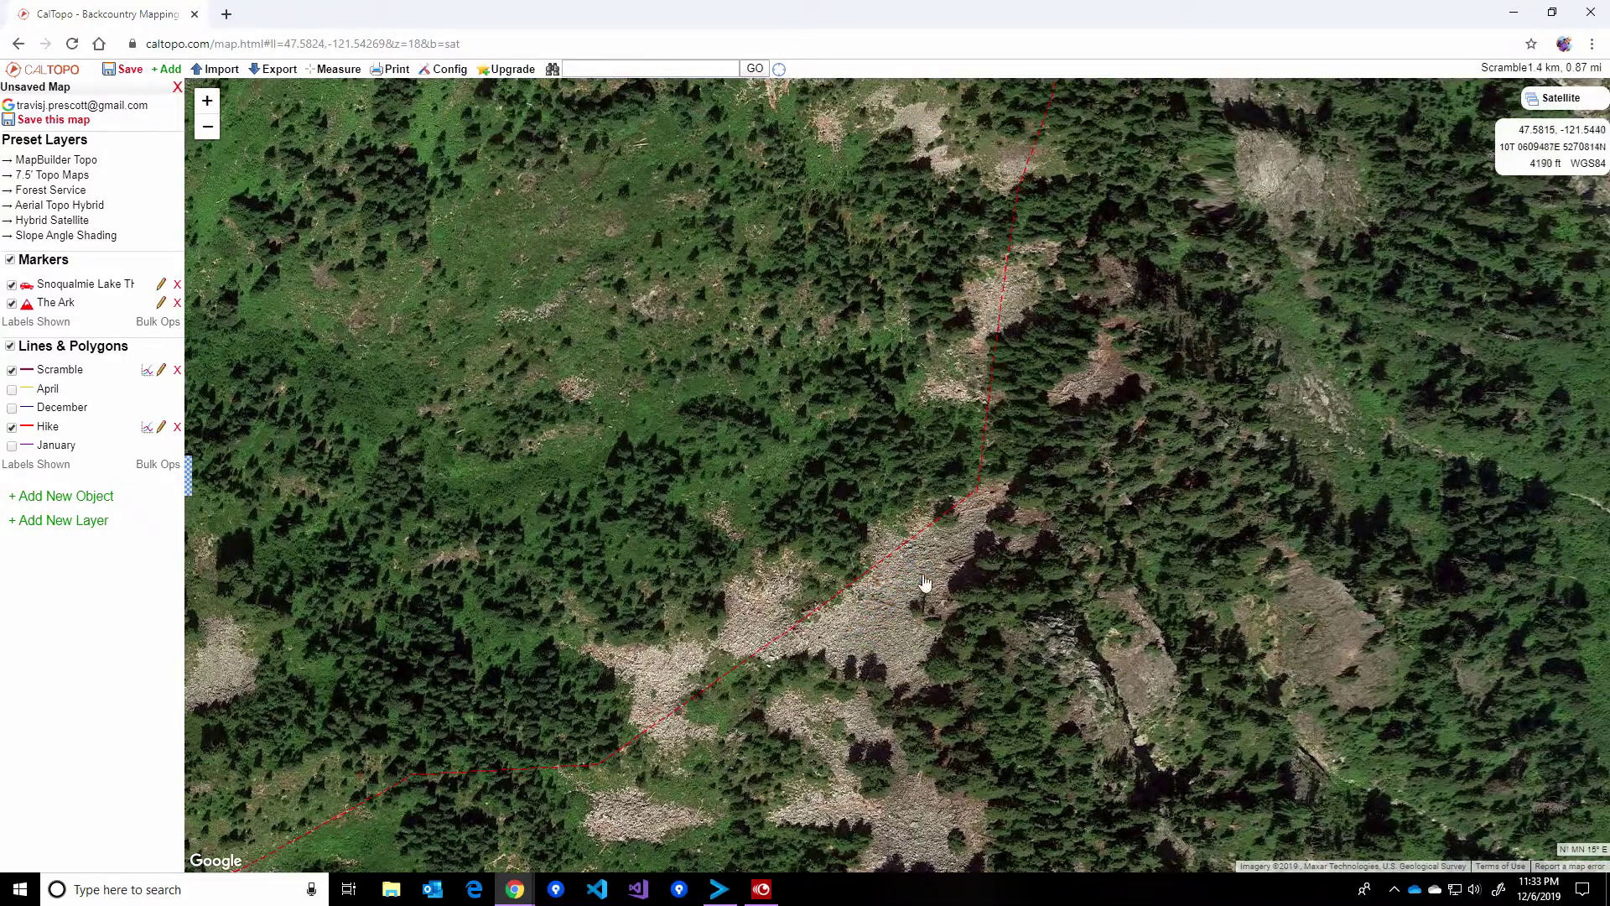
{"action": "left_click_drag", "start_coordinate": [925, 583], "coordinate": [895, 647]}
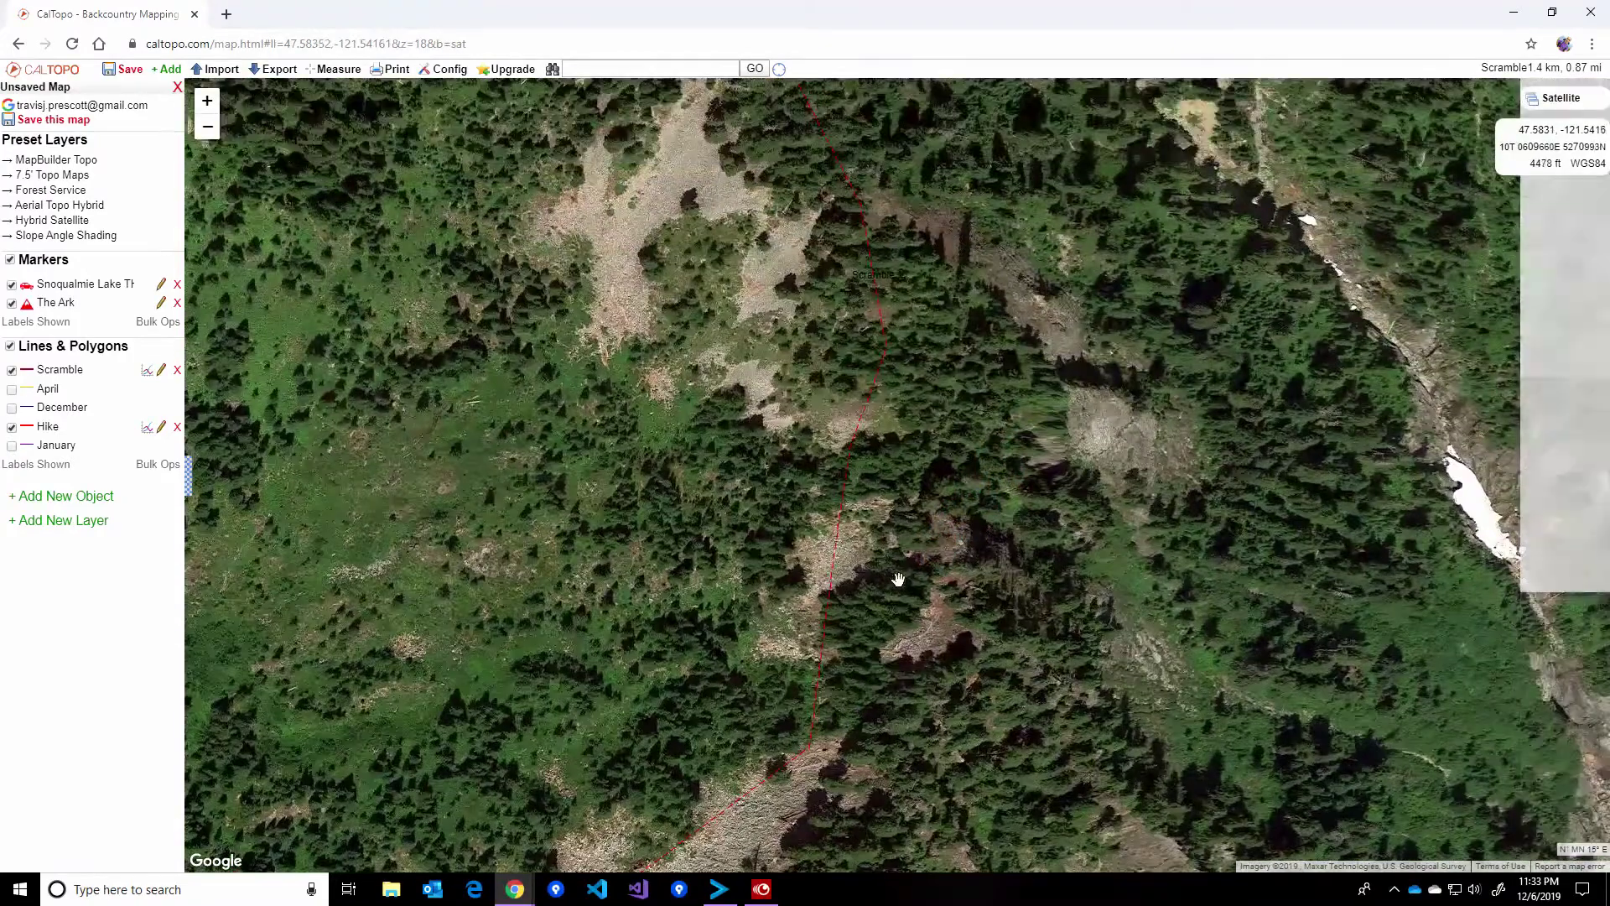
{"action": "scroll", "coordinate": [942, 457], "scroll_direction": "down", "scroll_amount": 1}
{"action": "left_click_drag", "start_coordinate": [942, 406], "coordinate": [924, 561]}
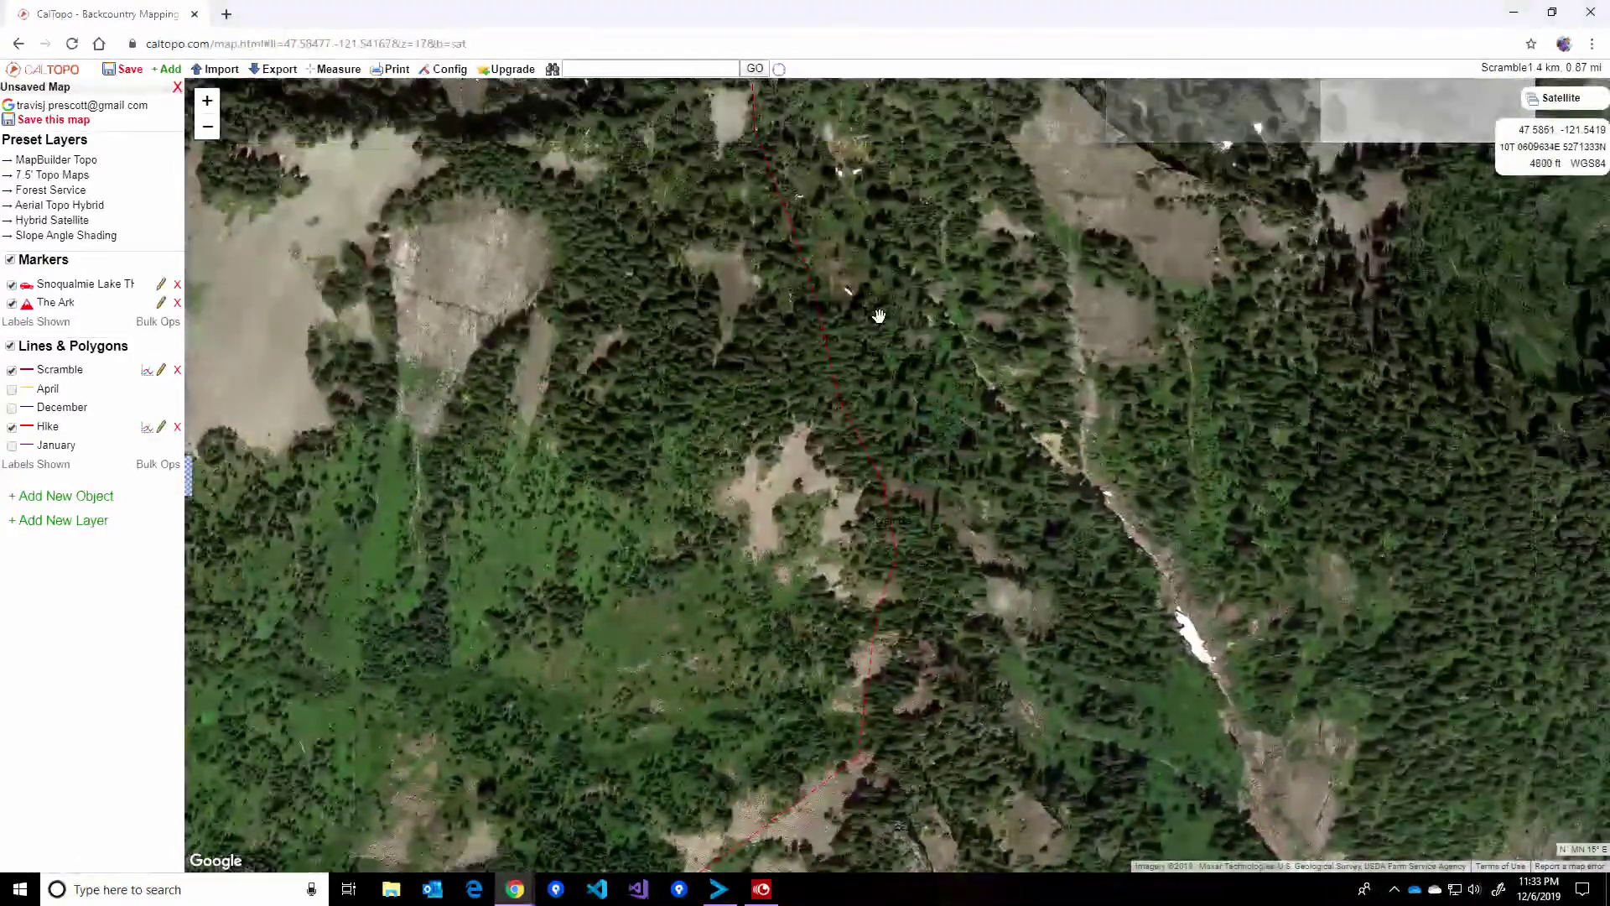
{"action": "mouse_move", "coordinate": [879, 316]}
{"action": "left_mouse_down"}
{"action": "mouse_move", "coordinate": [895, 556]}
{"action": "mouse_move", "coordinate": [996, 443]}
{"action": "left_mouse_up"}
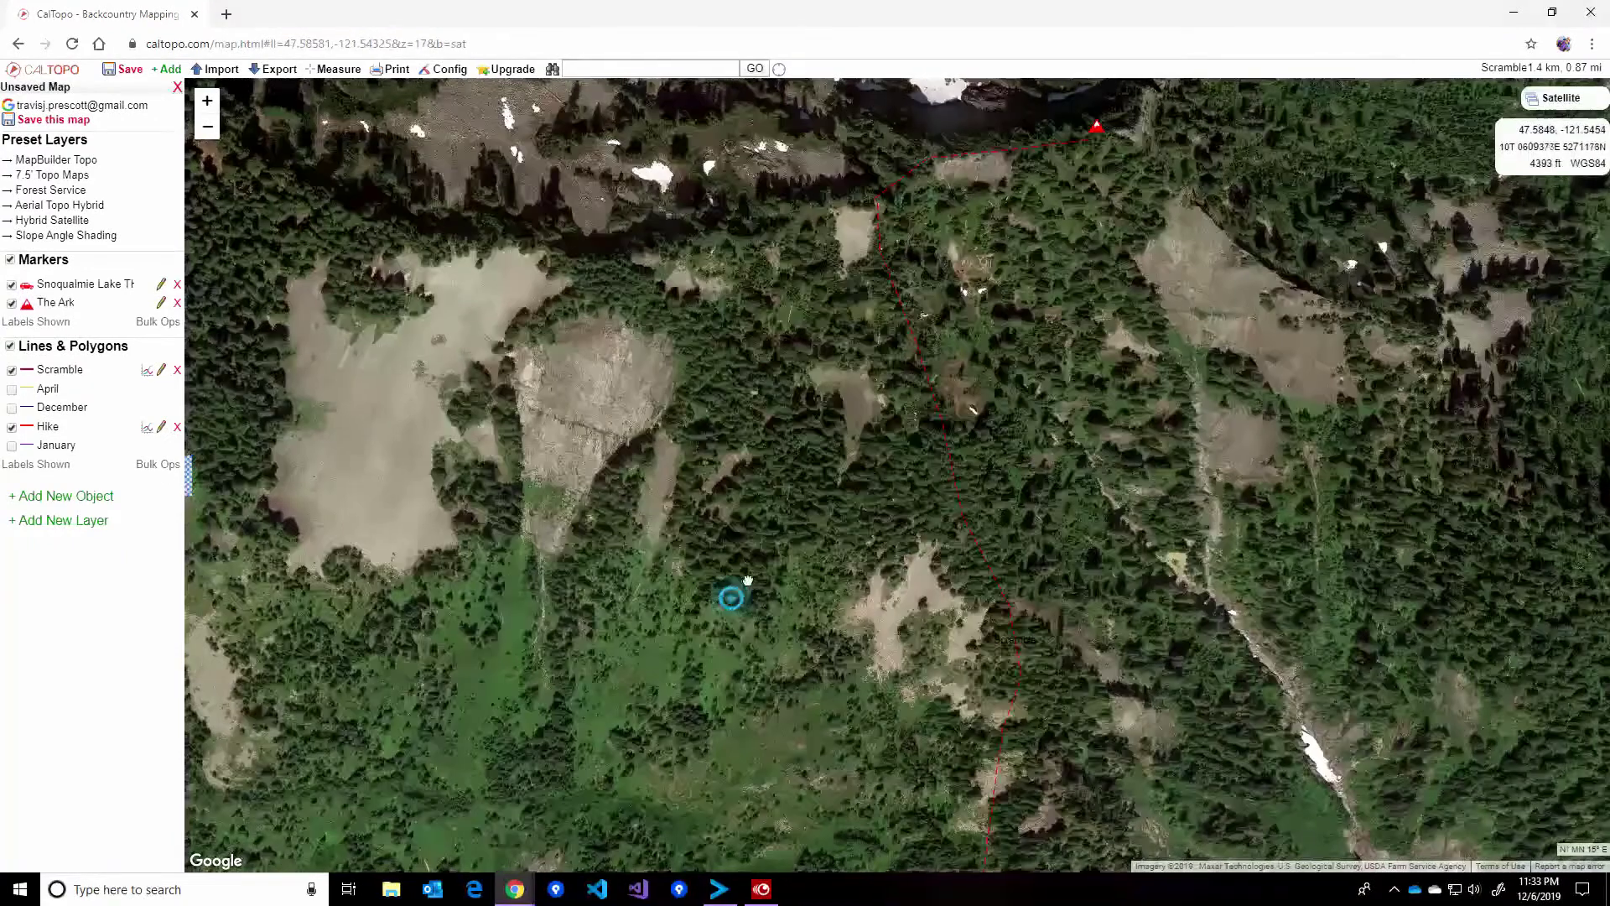
- Change the map's base layer to the Weekly High-Res daily satellite imagery
{"action": "left_click_drag", "start_coordinate": [730, 596], "coordinate": [838, 504]}
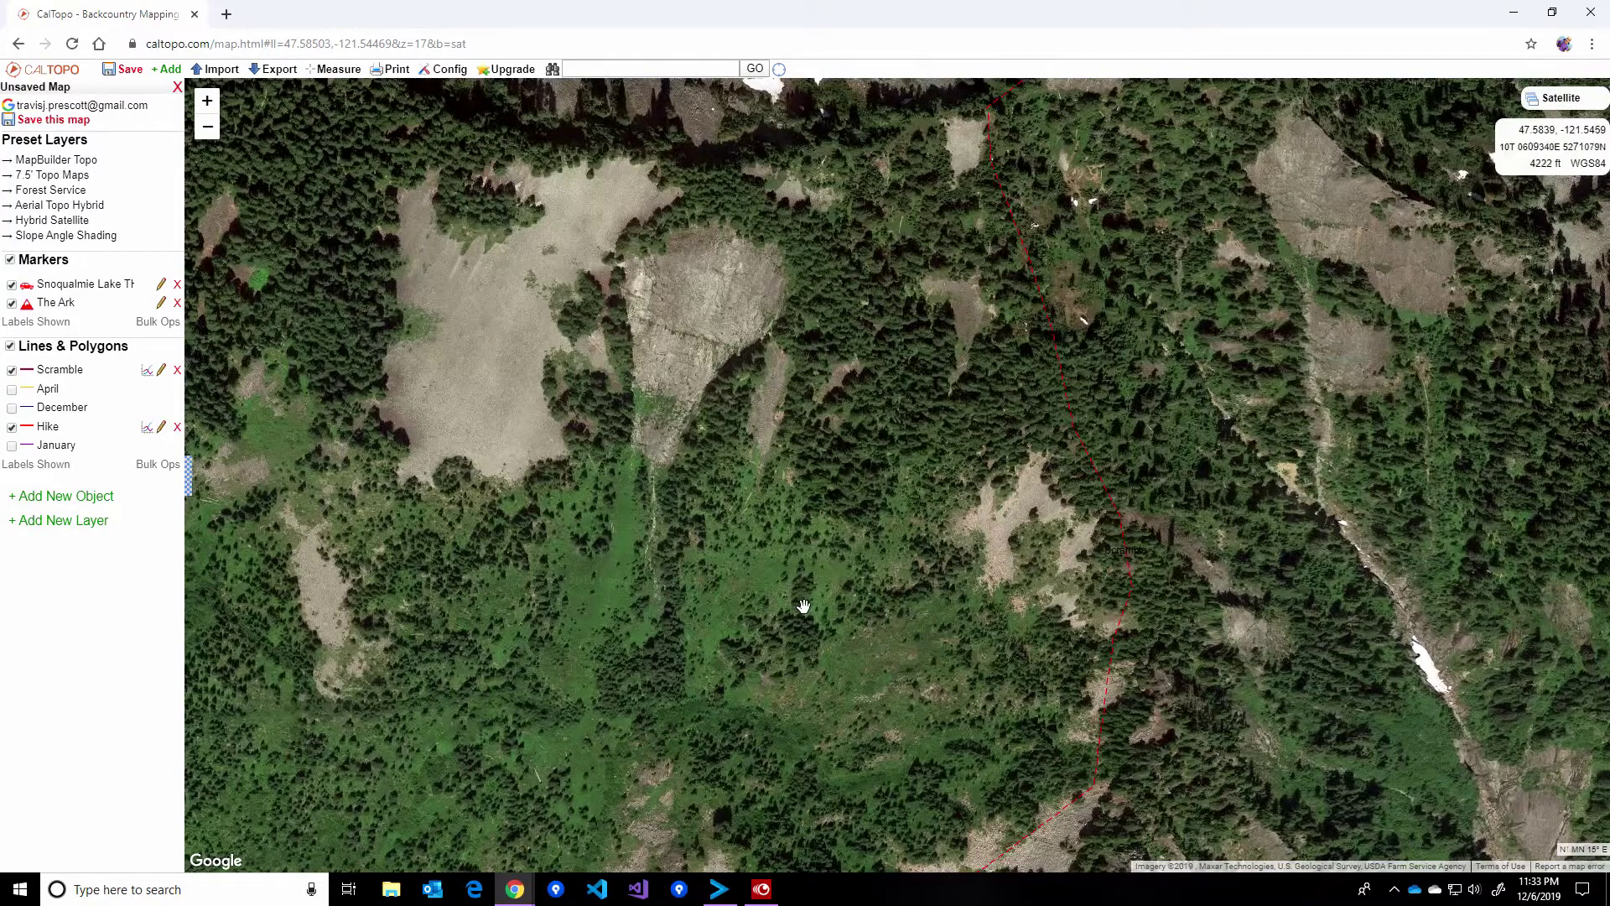
{"action": "scroll", "coordinate": [804, 606], "scroll_direction": "down", "scroll_amount": 1}
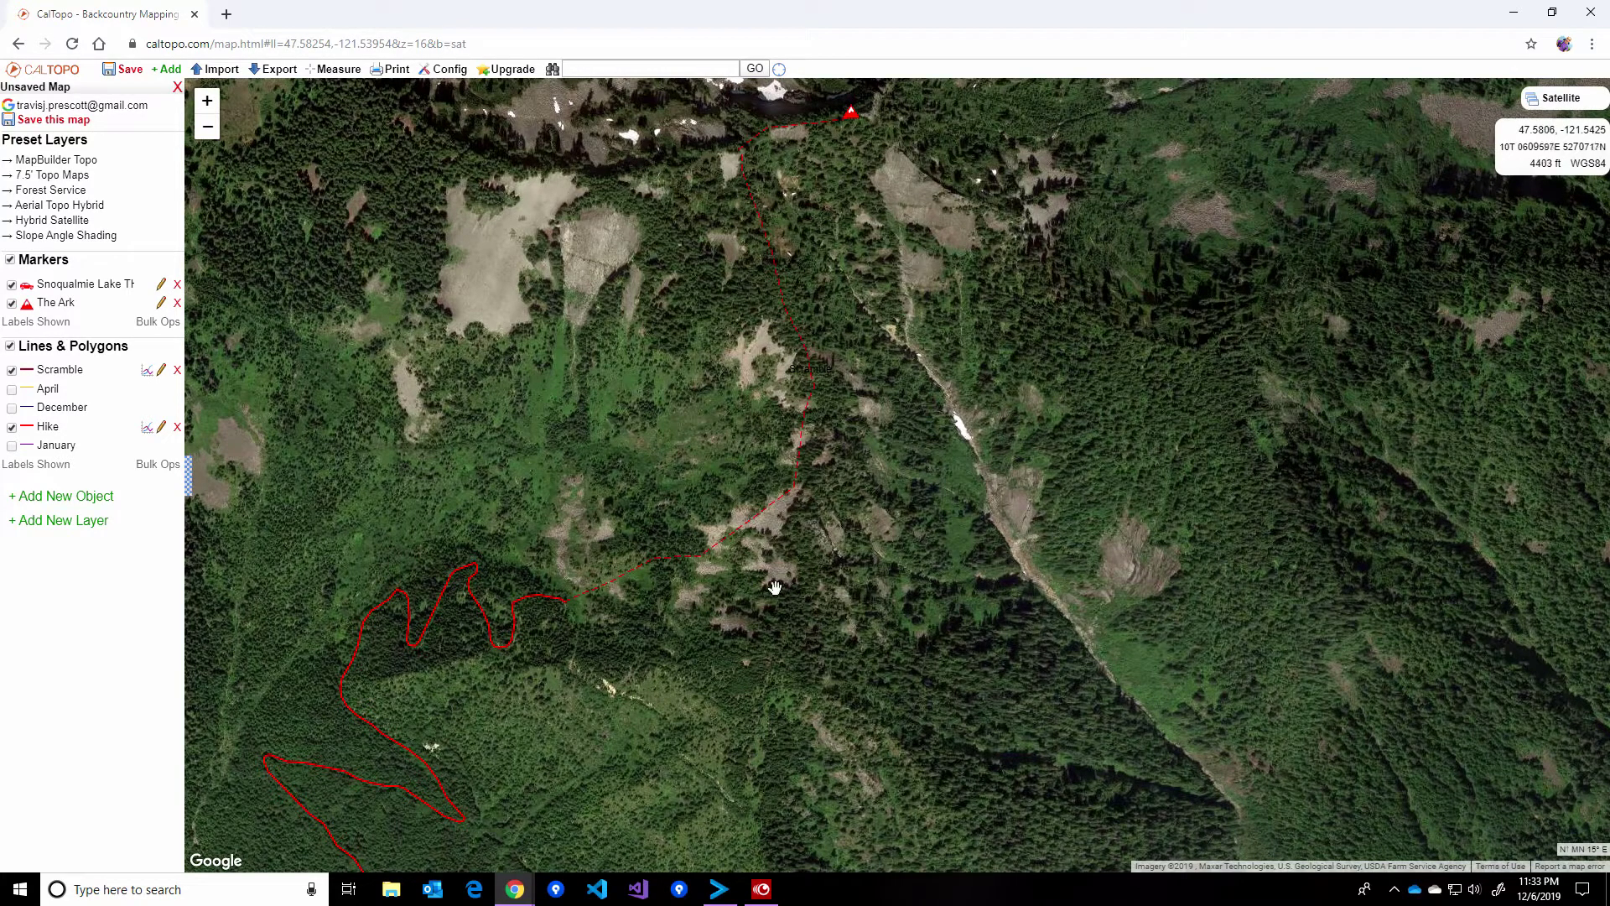
{"action": "left_click", "coordinate": [1553, 113]}
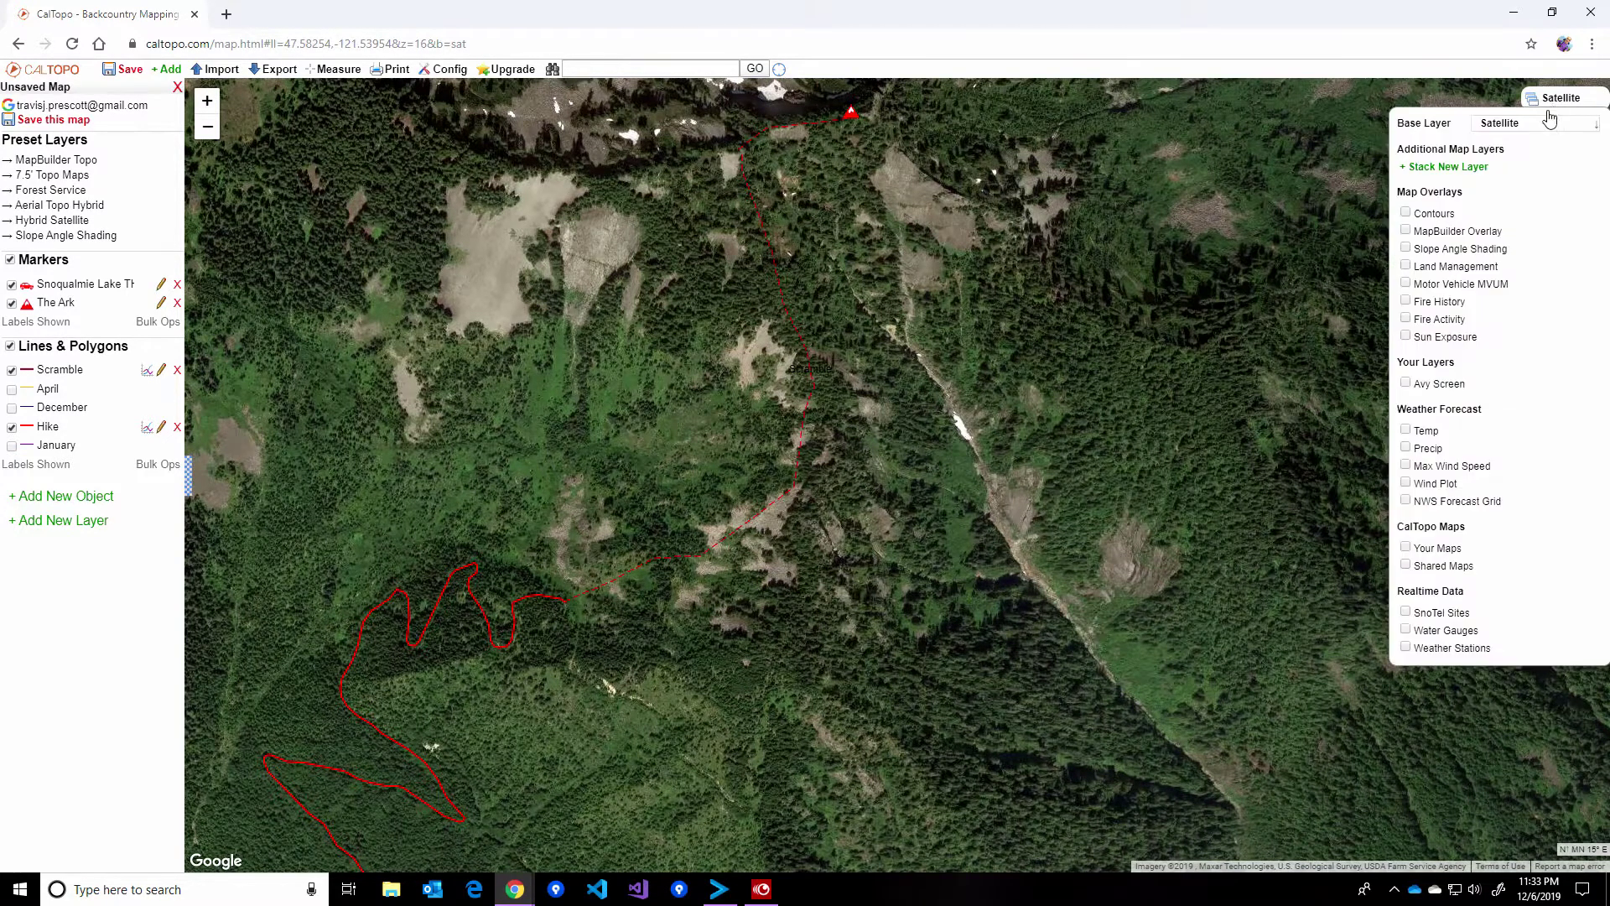
{"action": "left_click", "coordinate": [1552, 123]}
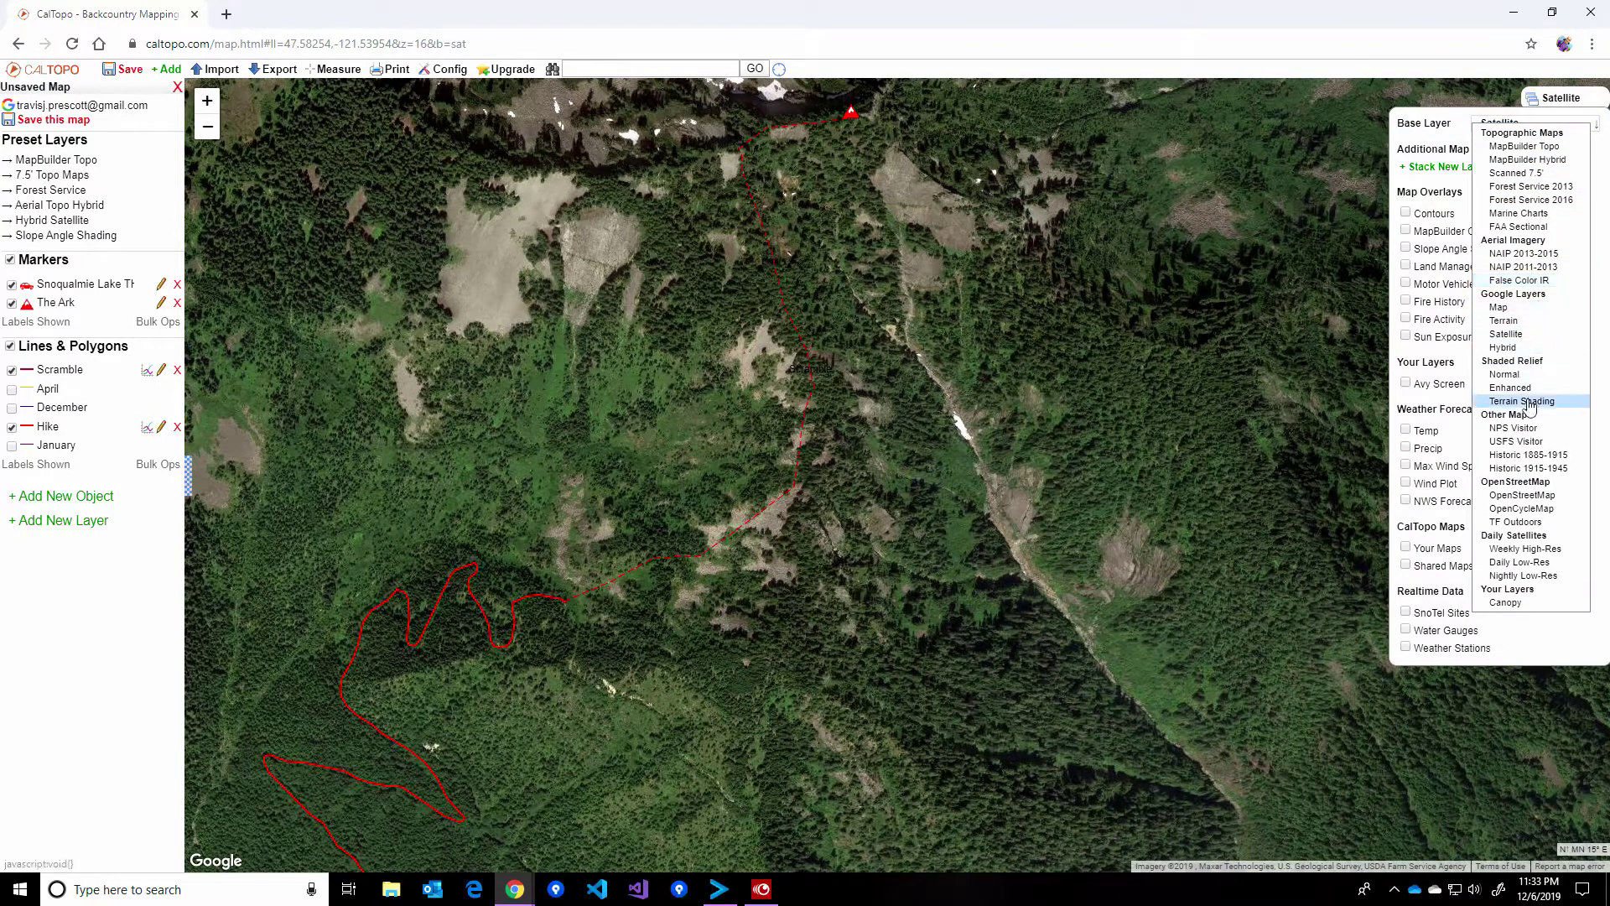
{"action": "left_click", "coordinate": [1519, 550]}
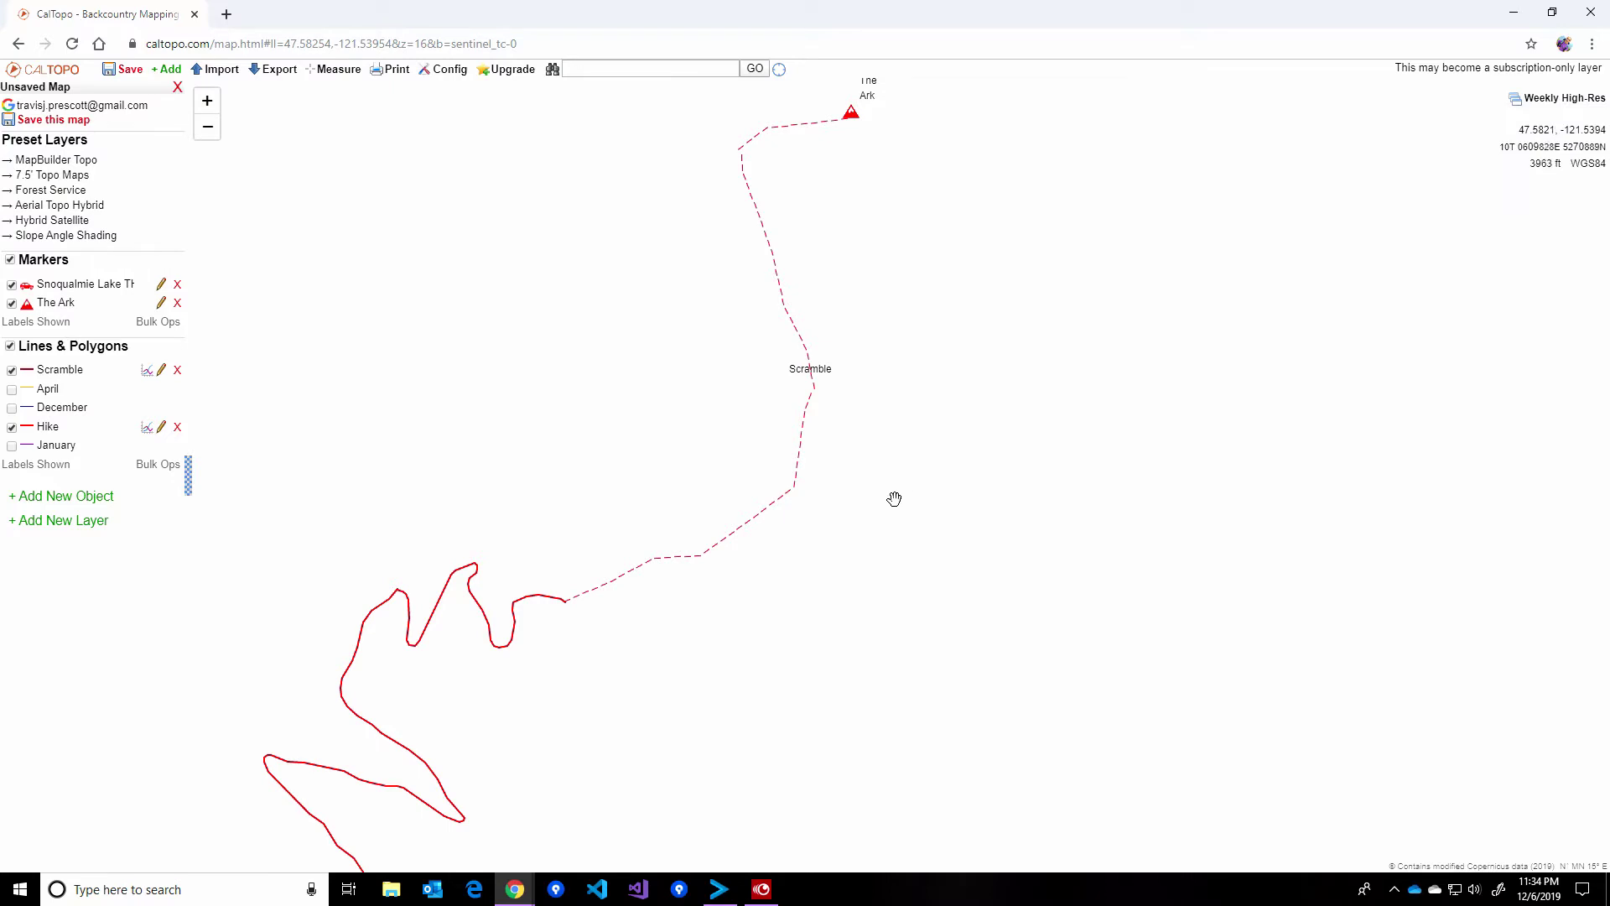
- Set the Weekly High-Res imagery date to 1 Week Ago
{"action": "scroll", "coordinate": [848, 489], "scroll_direction": "down", "scroll_amount": 1}
{"action": "scroll", "coordinate": [848, 491], "scroll_direction": "down", "scroll_amount": 2}
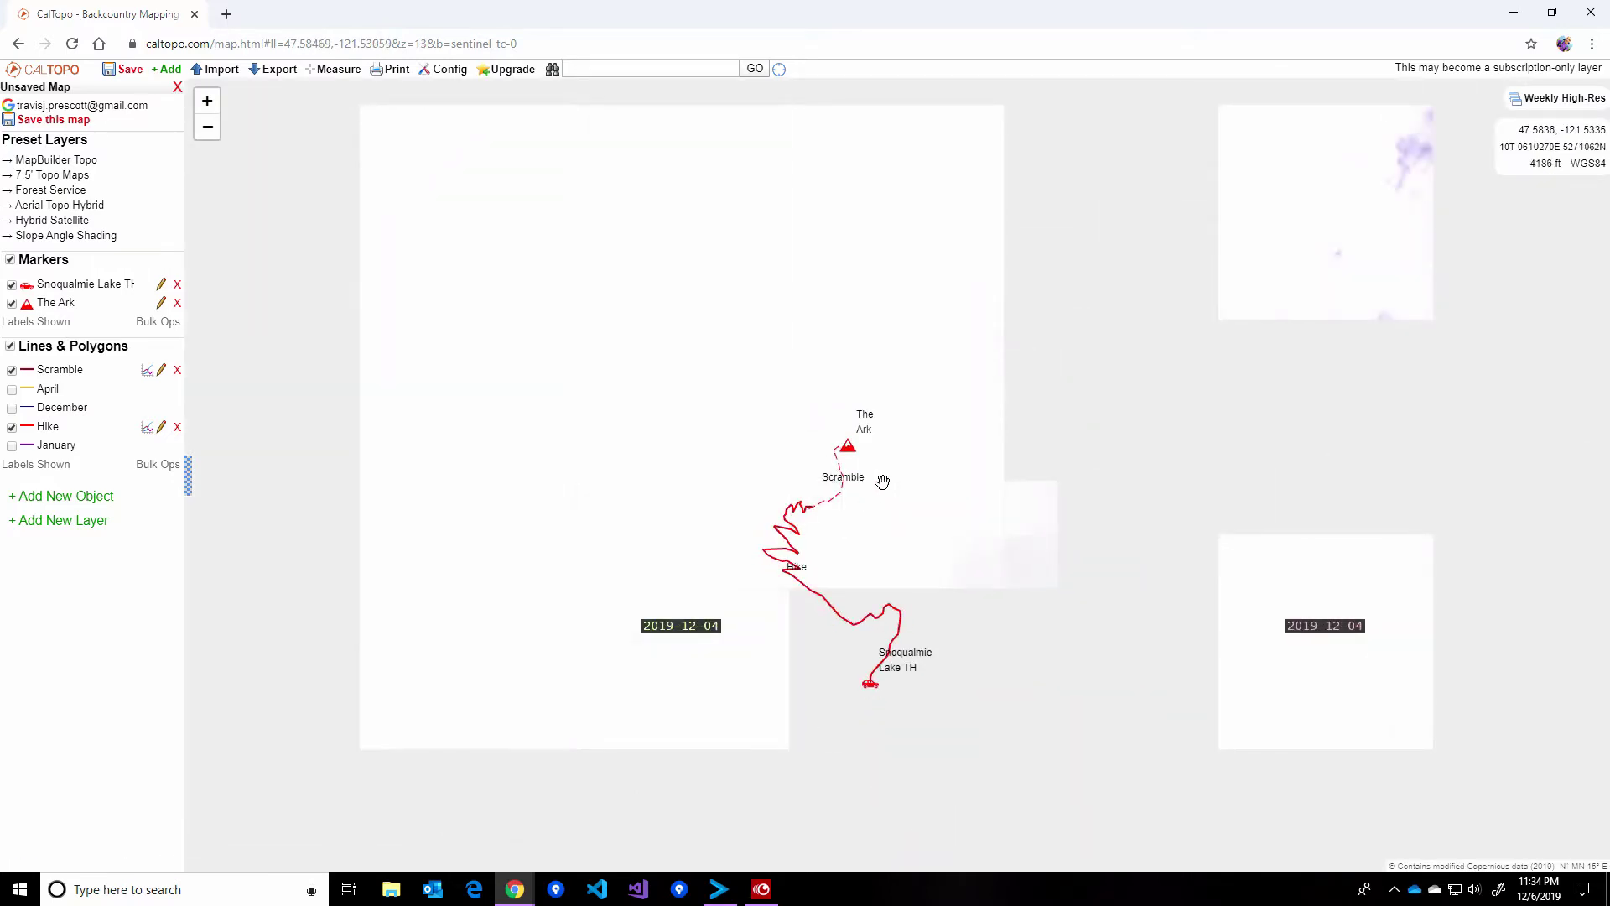
{"action": "mouse_move", "coordinate": [1547, 115]}
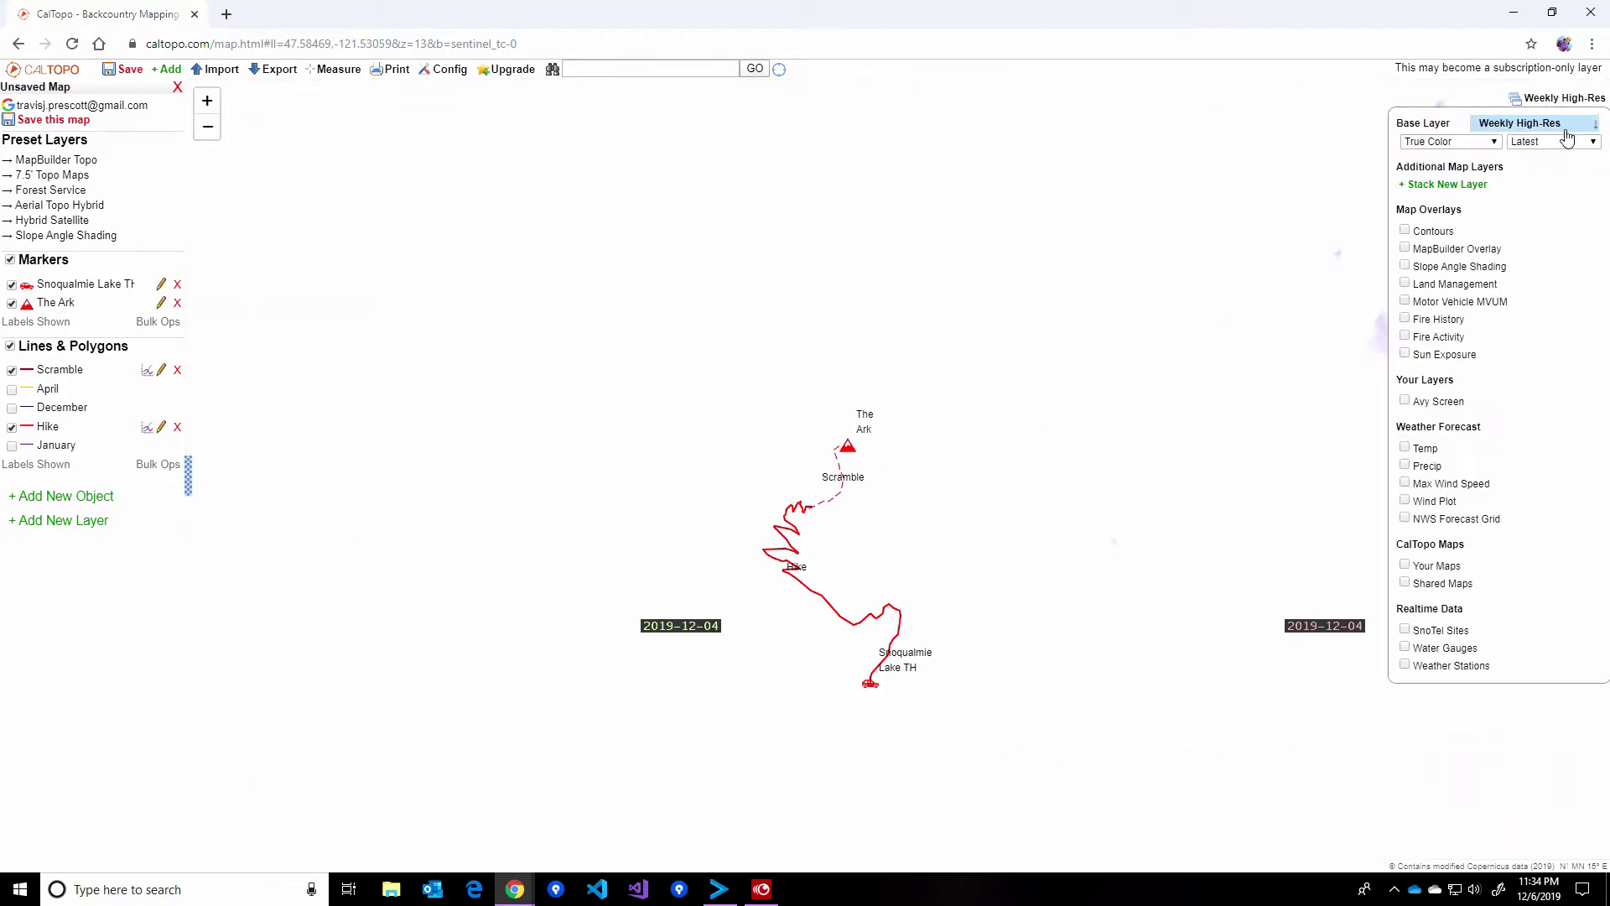
{"action": "left_click", "coordinate": [1560, 142]}
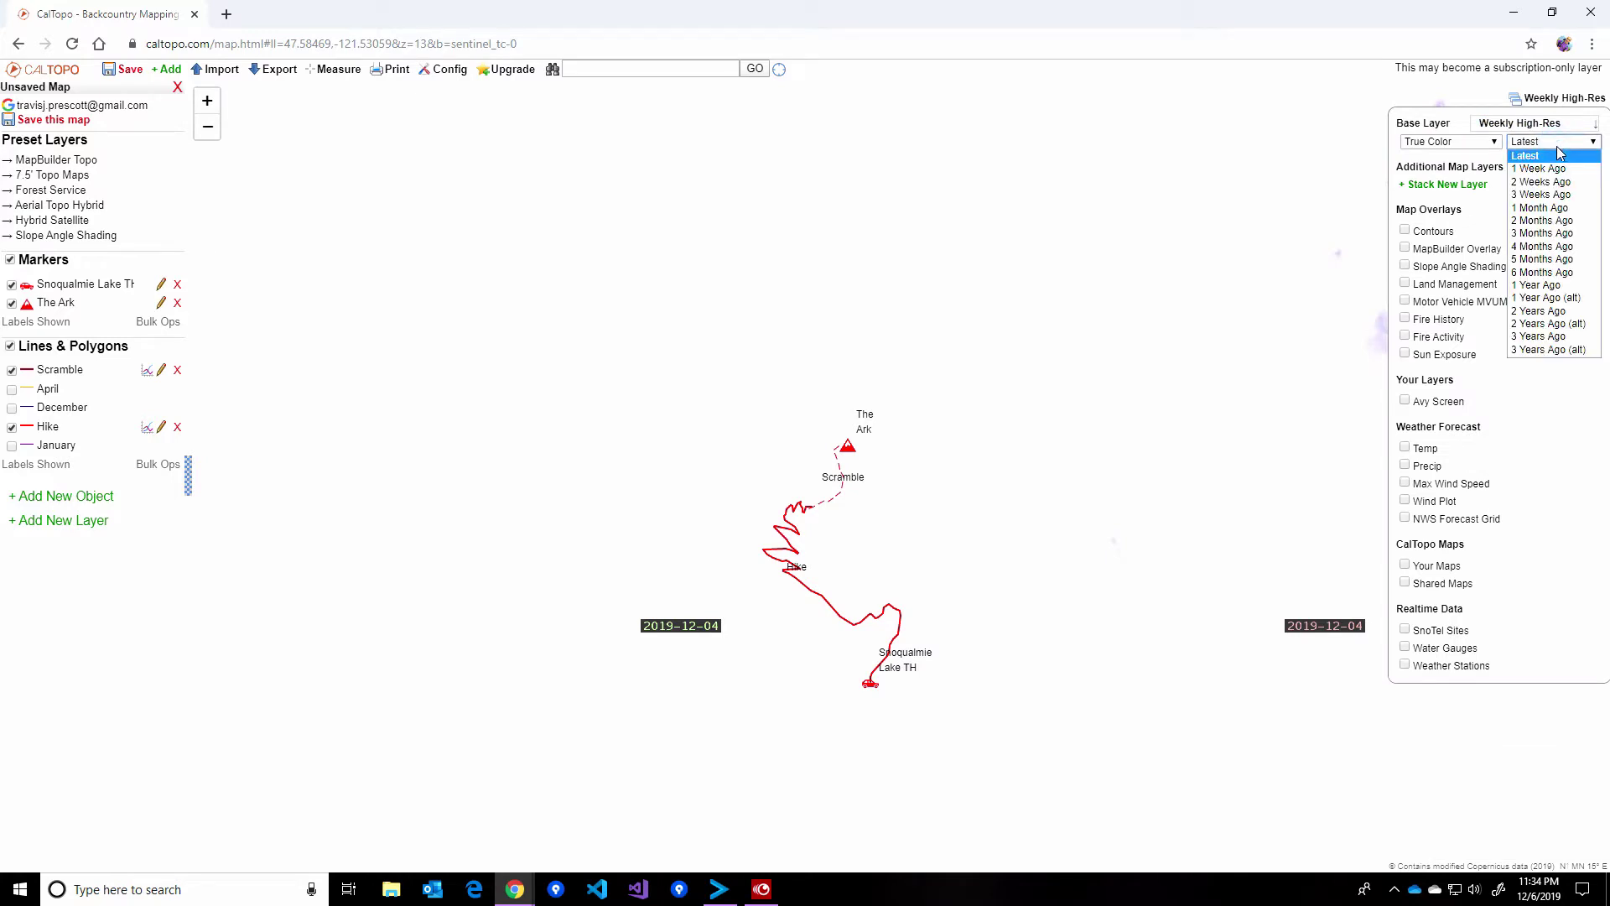
{"action": "left_click", "coordinate": [1540, 170]}
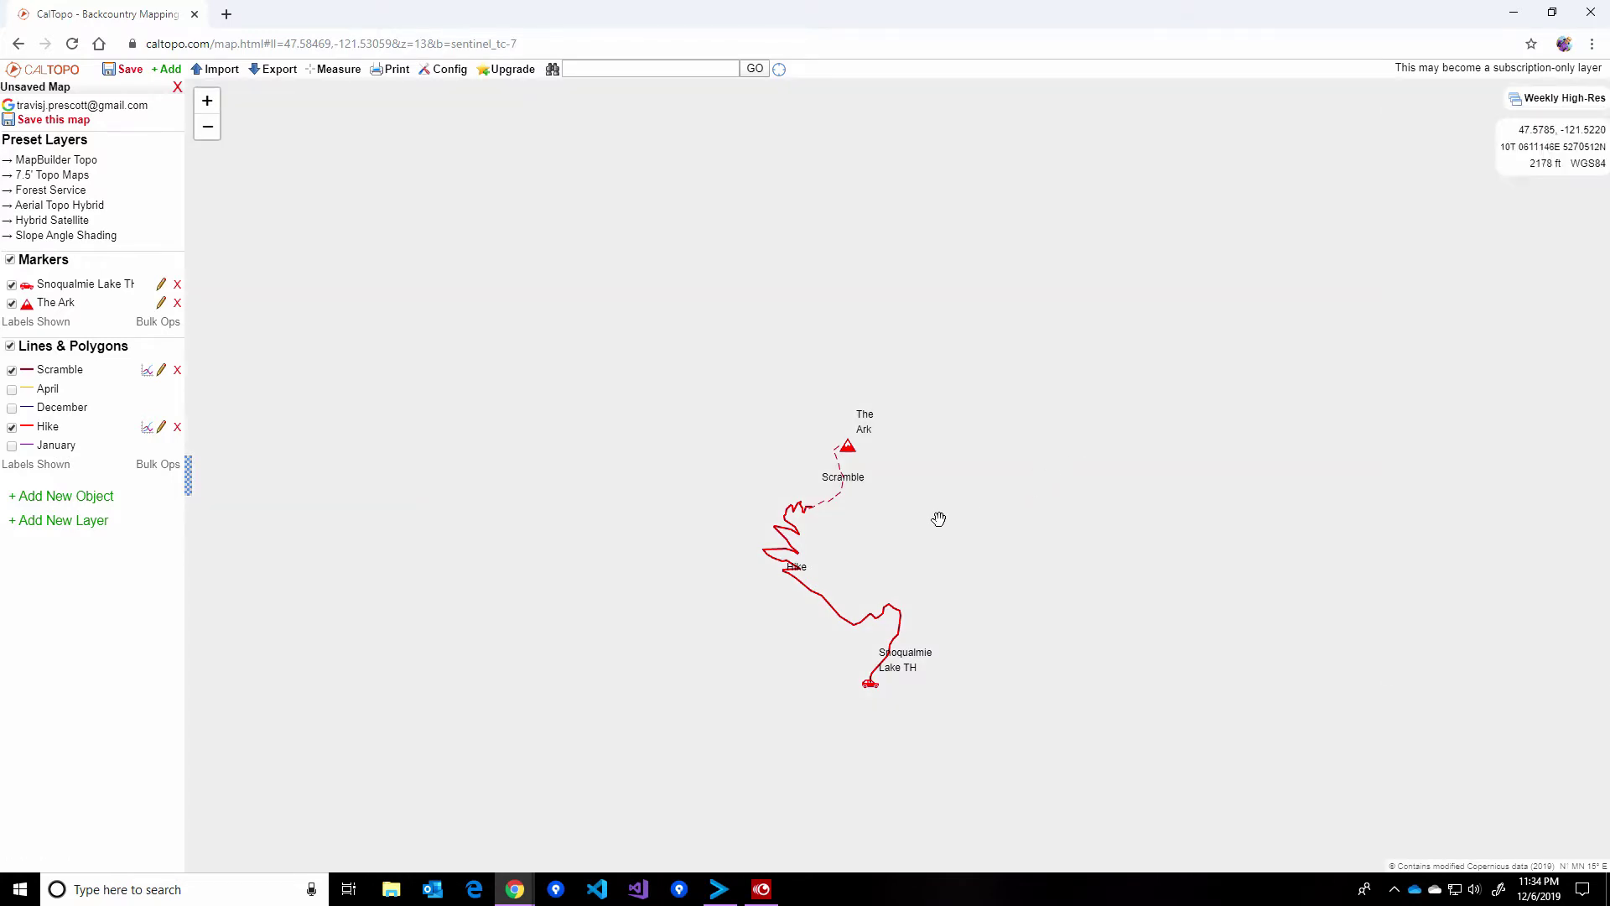
- Examine snow cover along the Hike and Scramble lines up to The Ark in the week-old imagery
{"action": "scroll", "coordinate": [917, 521], "scroll_direction": "up", "scroll_amount": 1}
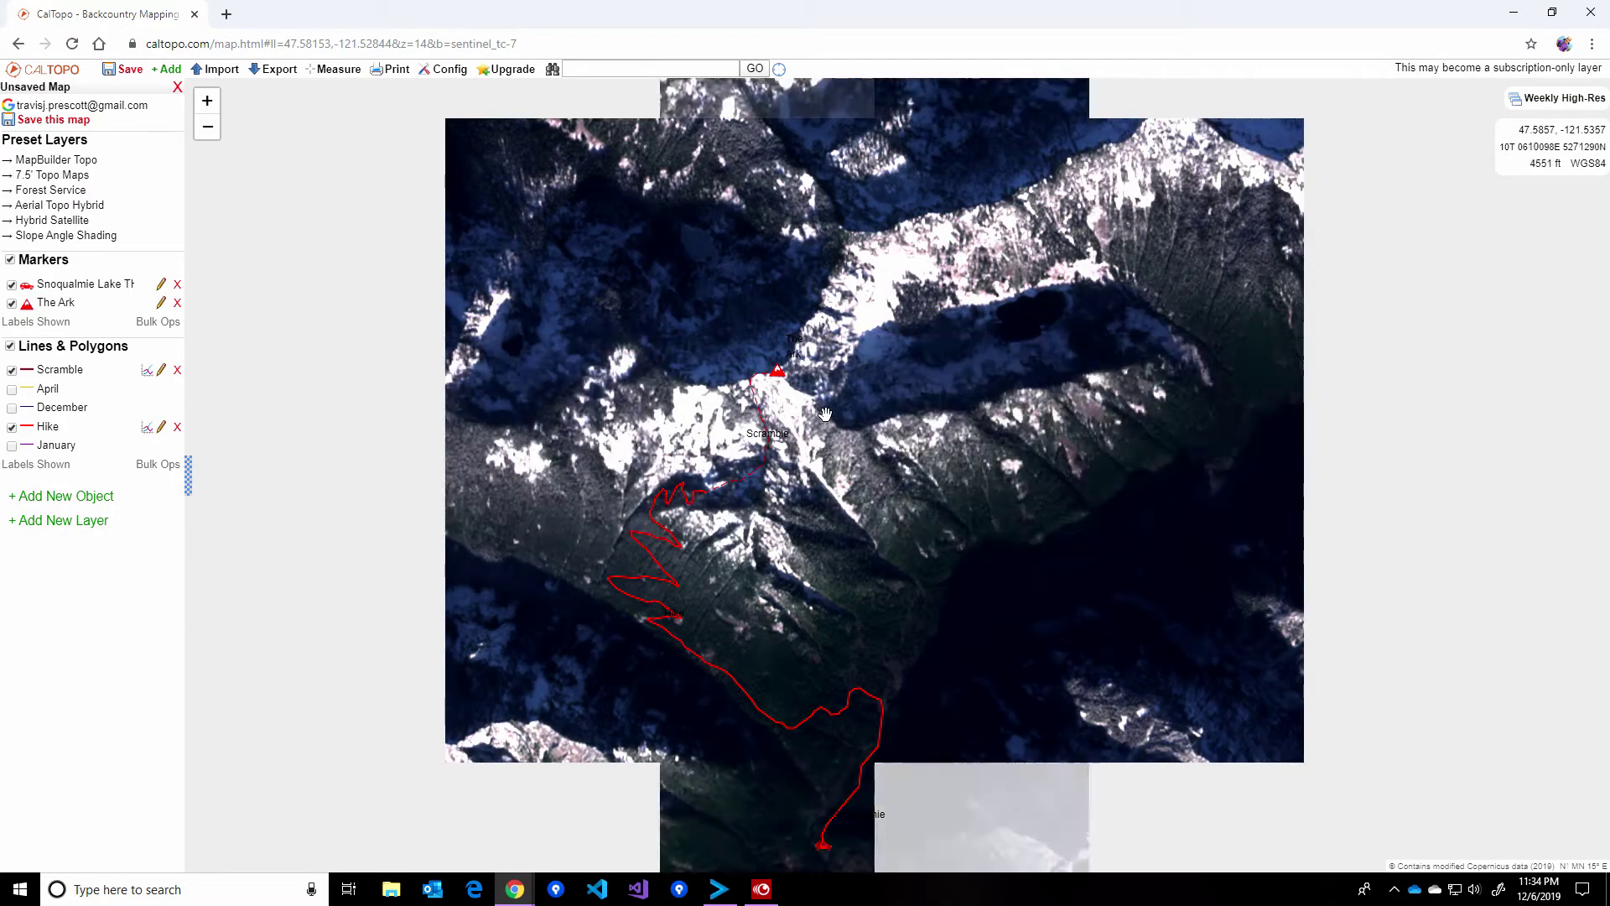
{"action": "left_click_drag", "start_coordinate": [835, 455], "coordinate": [820, 489]}
{"action": "scroll", "coordinate": [806, 494], "scroll_direction": "up", "scroll_amount": 1}
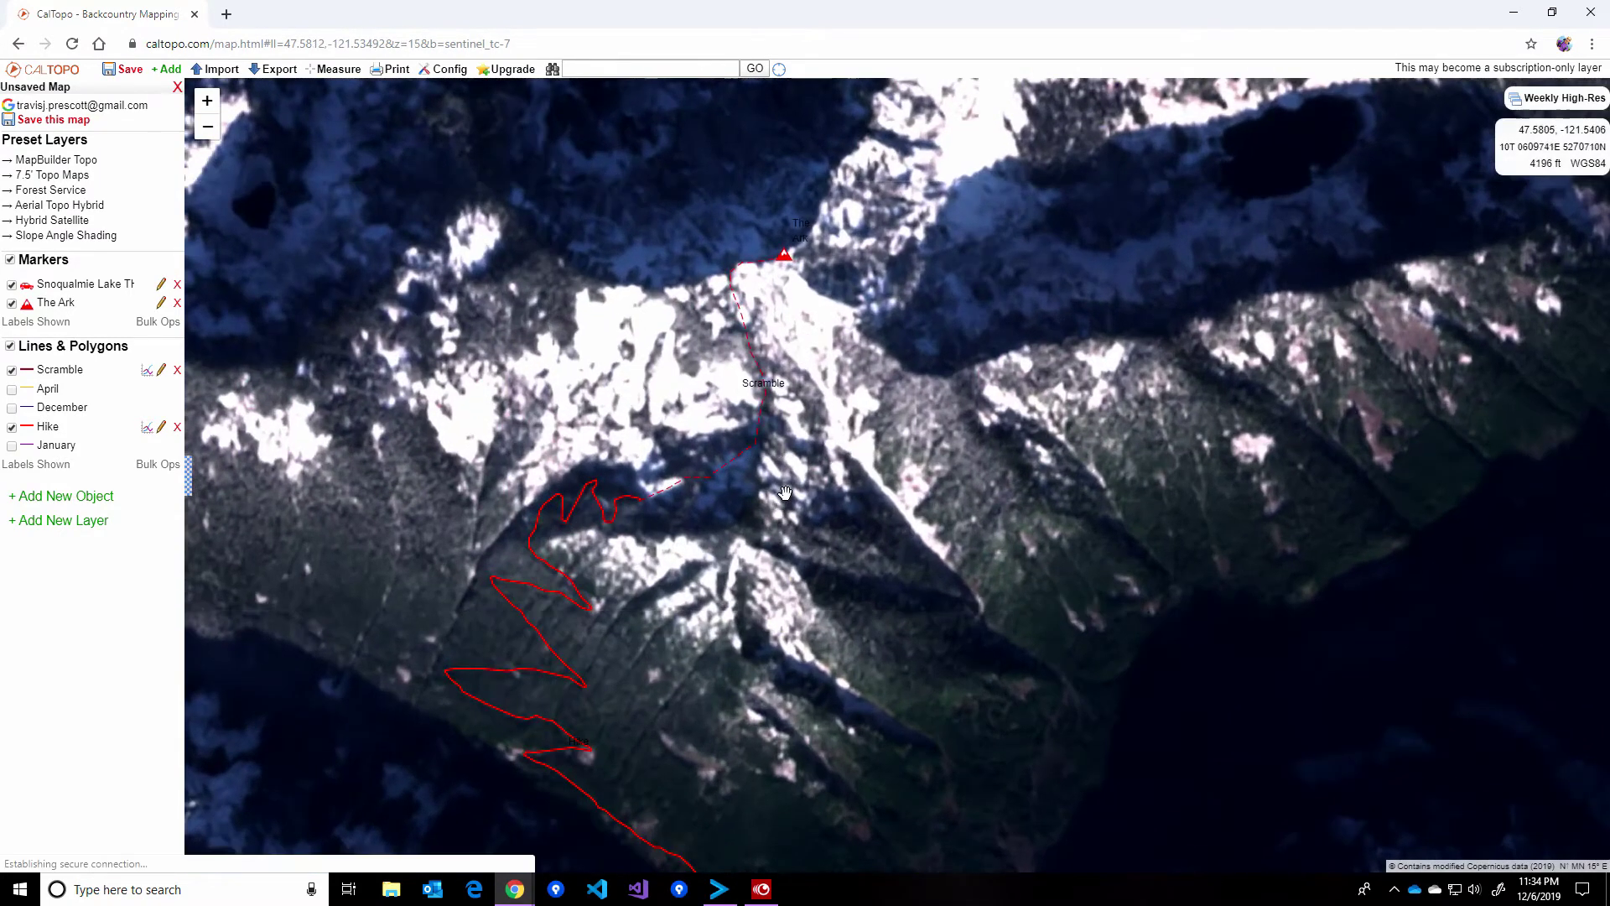
{"action": "left_click_drag", "start_coordinate": [749, 659], "coordinate": [806, 335]}
{"action": "mouse_move", "coordinate": [960, 647]}
{"action": "left_mouse_down"}
{"action": "mouse_move", "coordinate": [870, 406]}
{"action": "mouse_move", "coordinate": [877, 586]}
{"action": "left_mouse_up"}
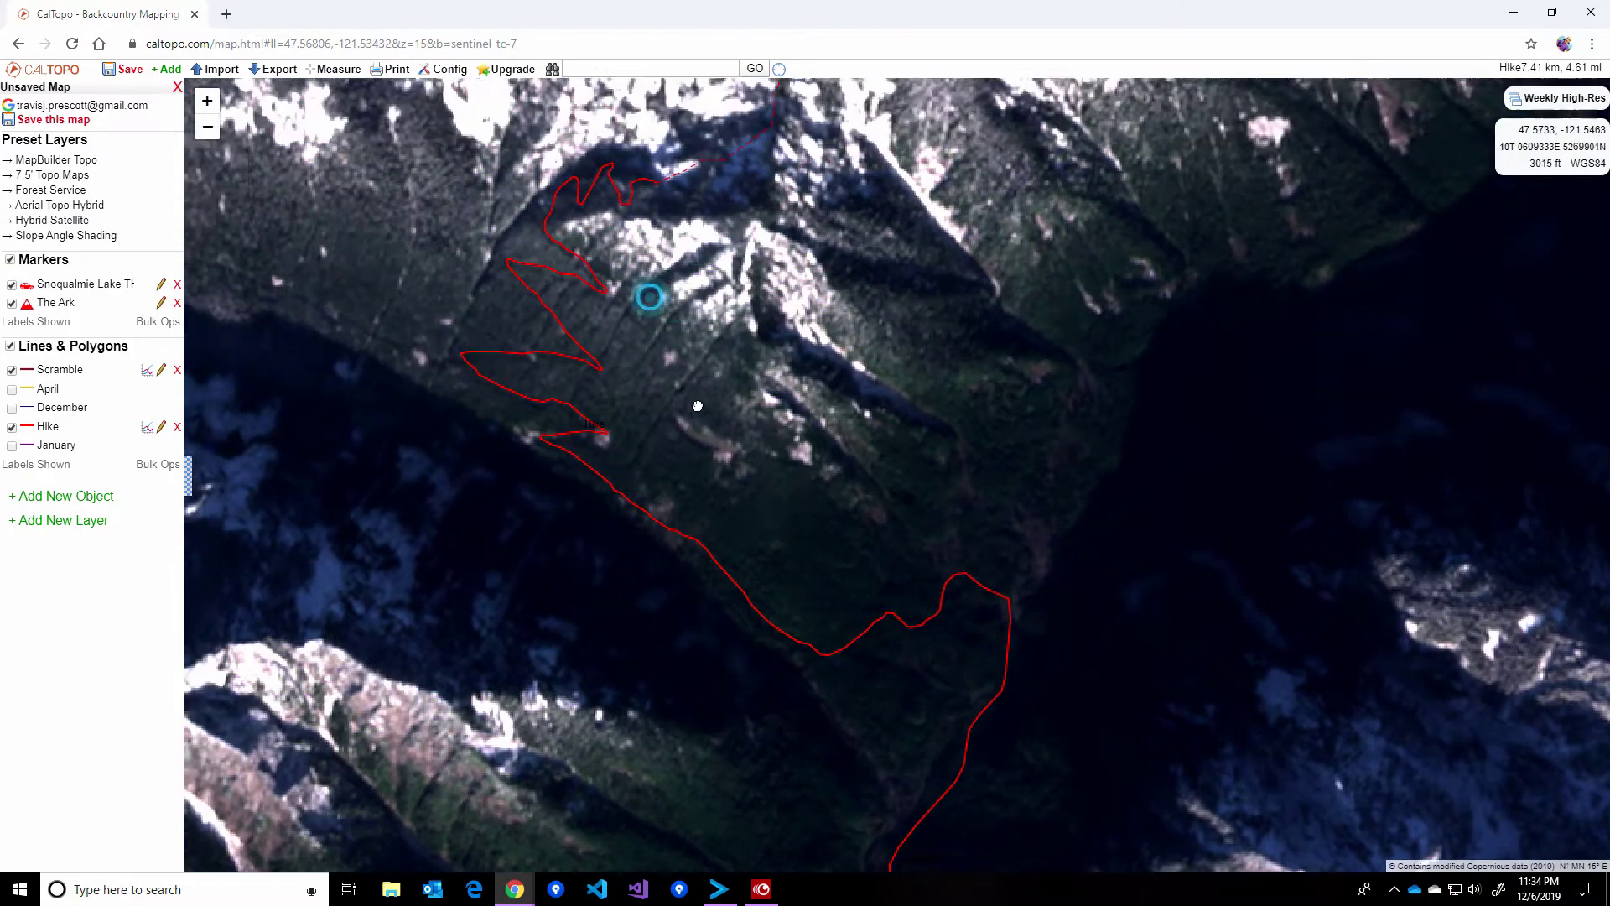
{"action": "left_click_drag", "start_coordinate": [647, 298], "coordinate": [724, 576]}
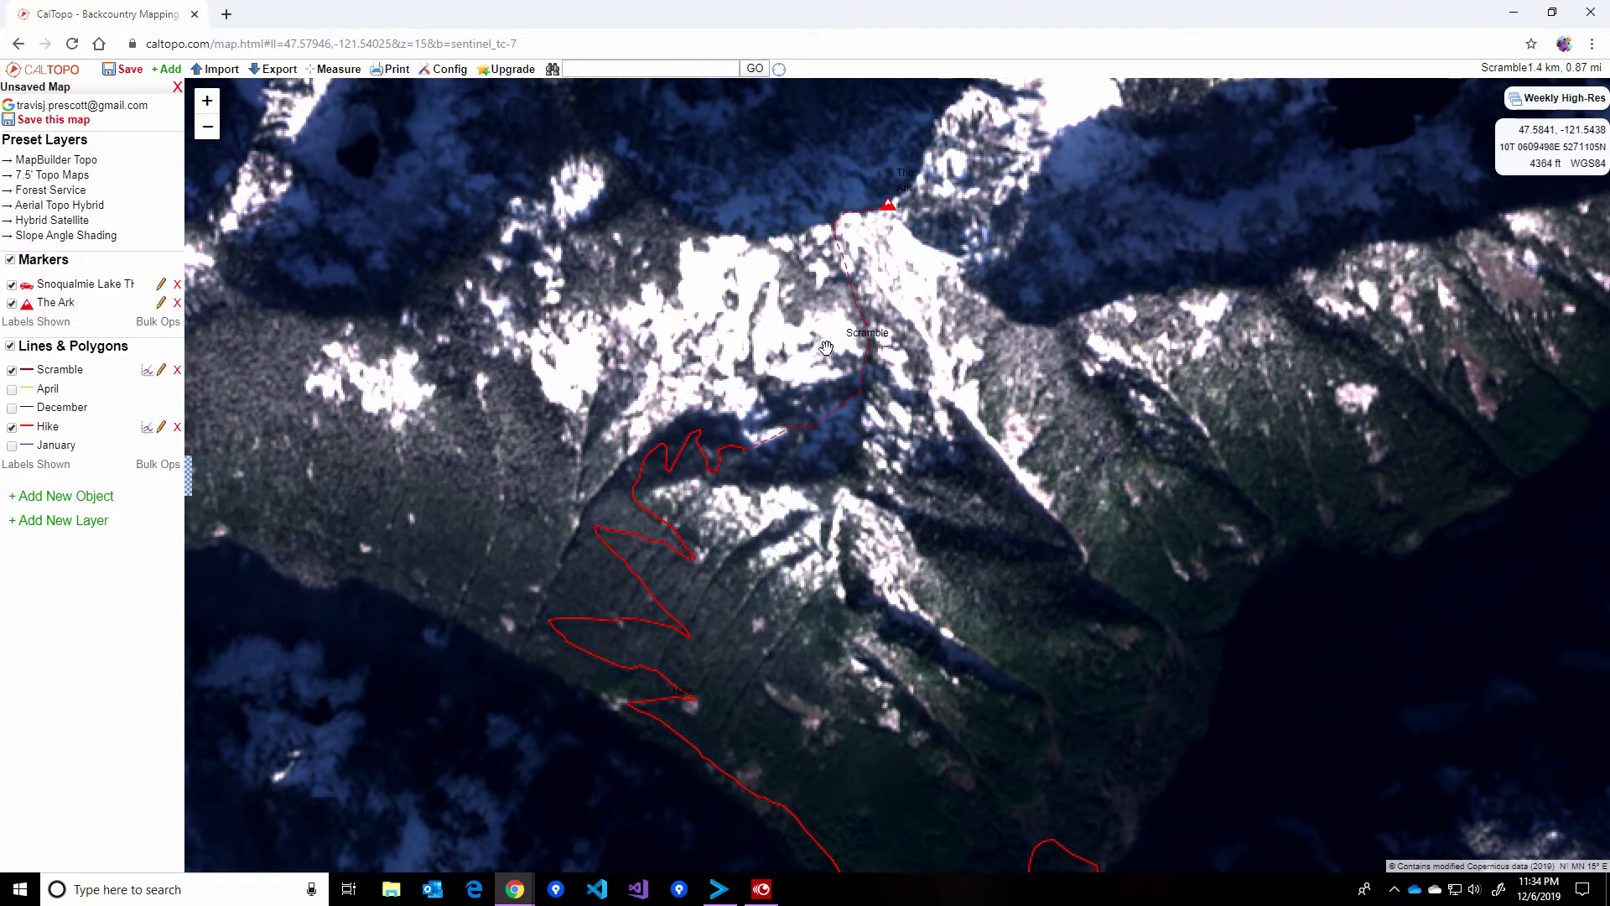
{"action": "scroll", "coordinate": [802, 336], "scroll_direction": "up", "scroll_amount": 1}
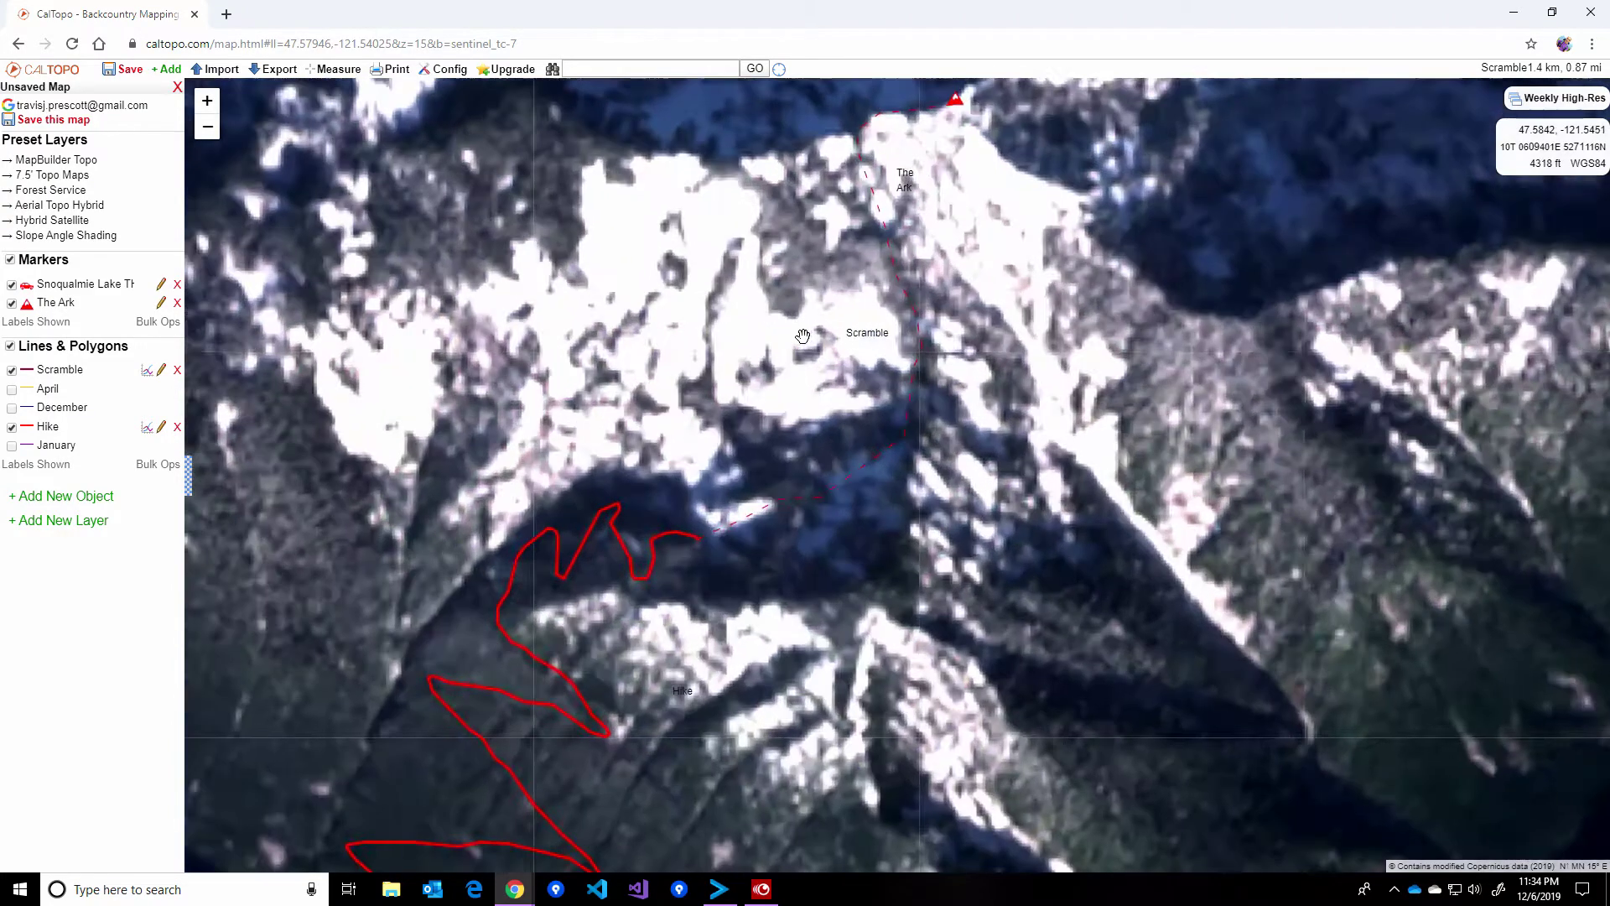
{"action": "left_click_drag", "start_coordinate": [810, 599], "coordinate": [888, 473]}
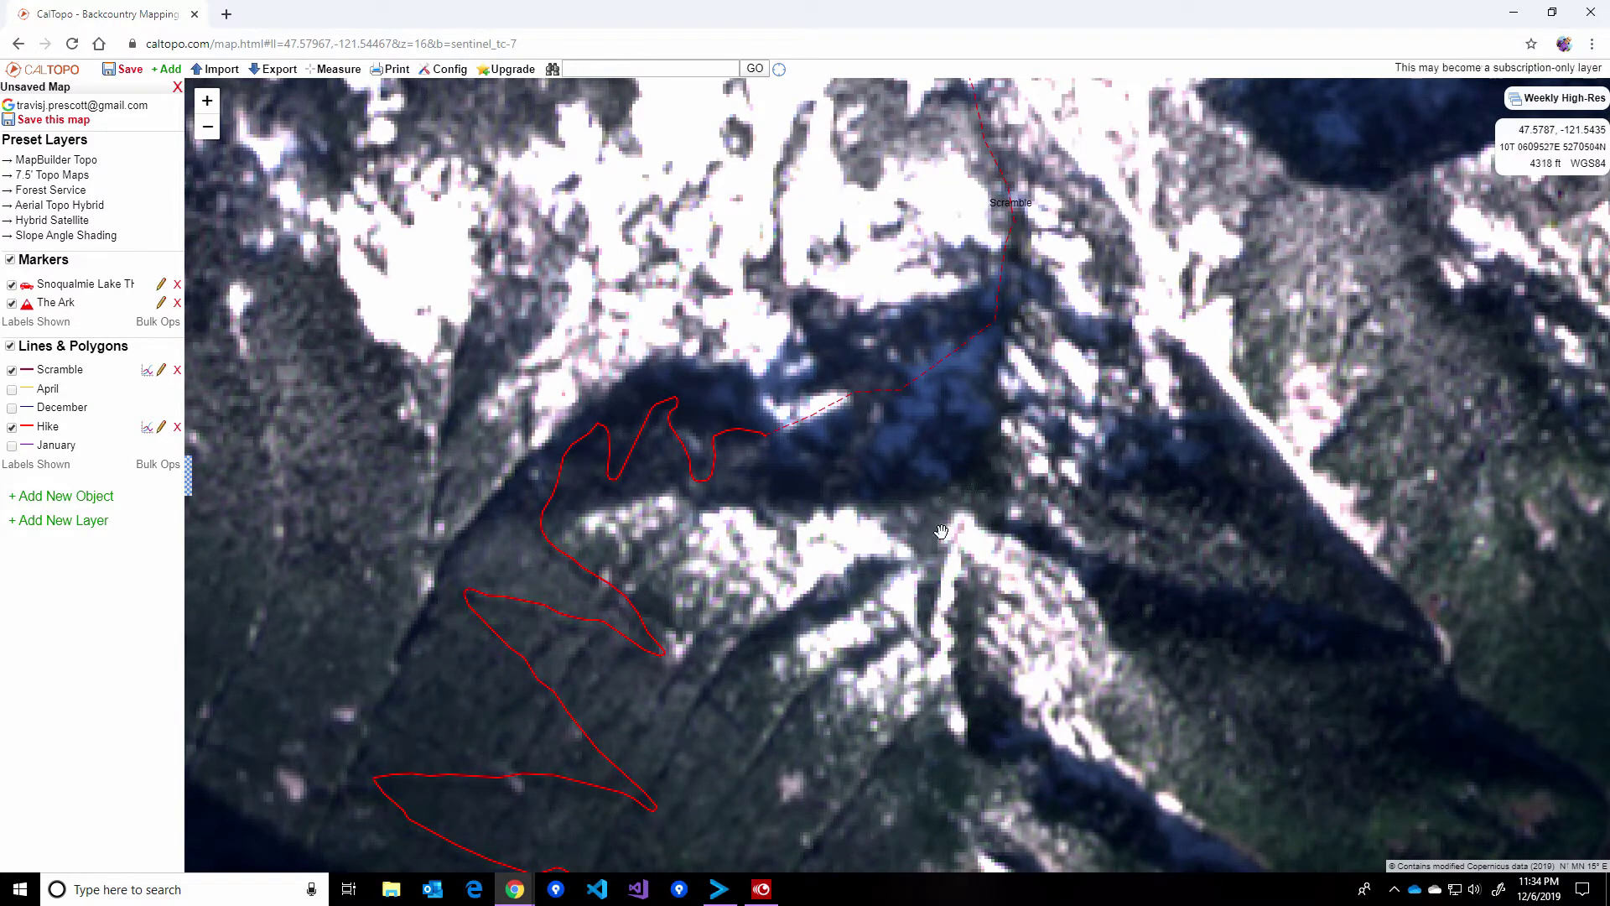
{"action": "scroll", "coordinate": [950, 522], "scroll_direction": "down", "scroll_amount": 1}
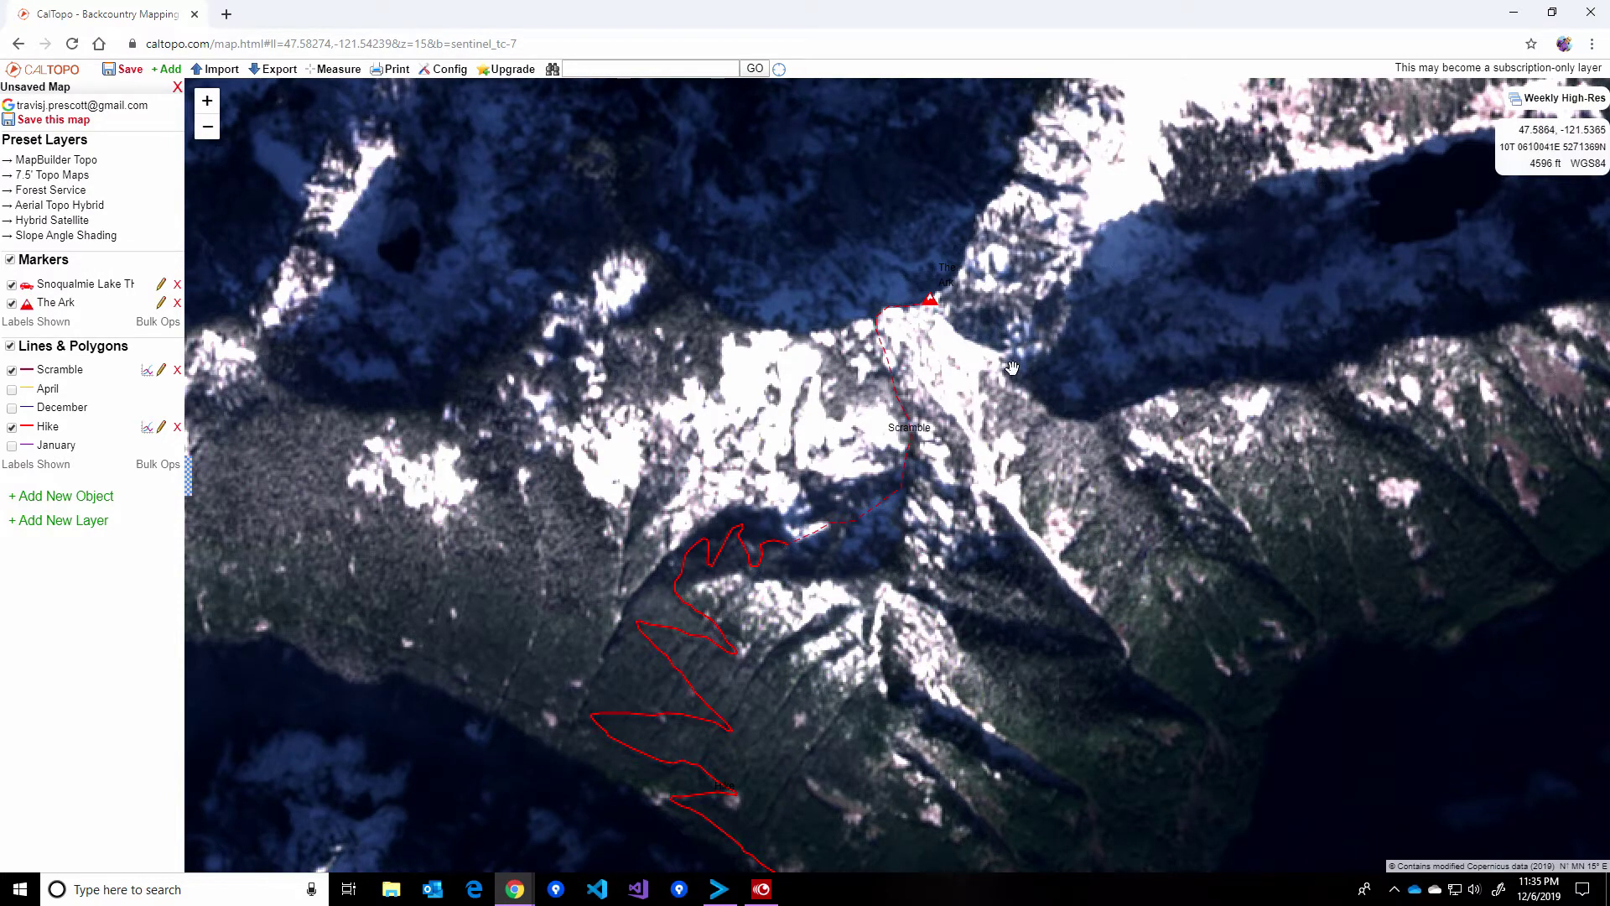
- Compare with the 2 Weeks Ago imagery and return the imagery date to 1 Week Ago
{"action": "mouse_move", "coordinate": [1591, 117]}
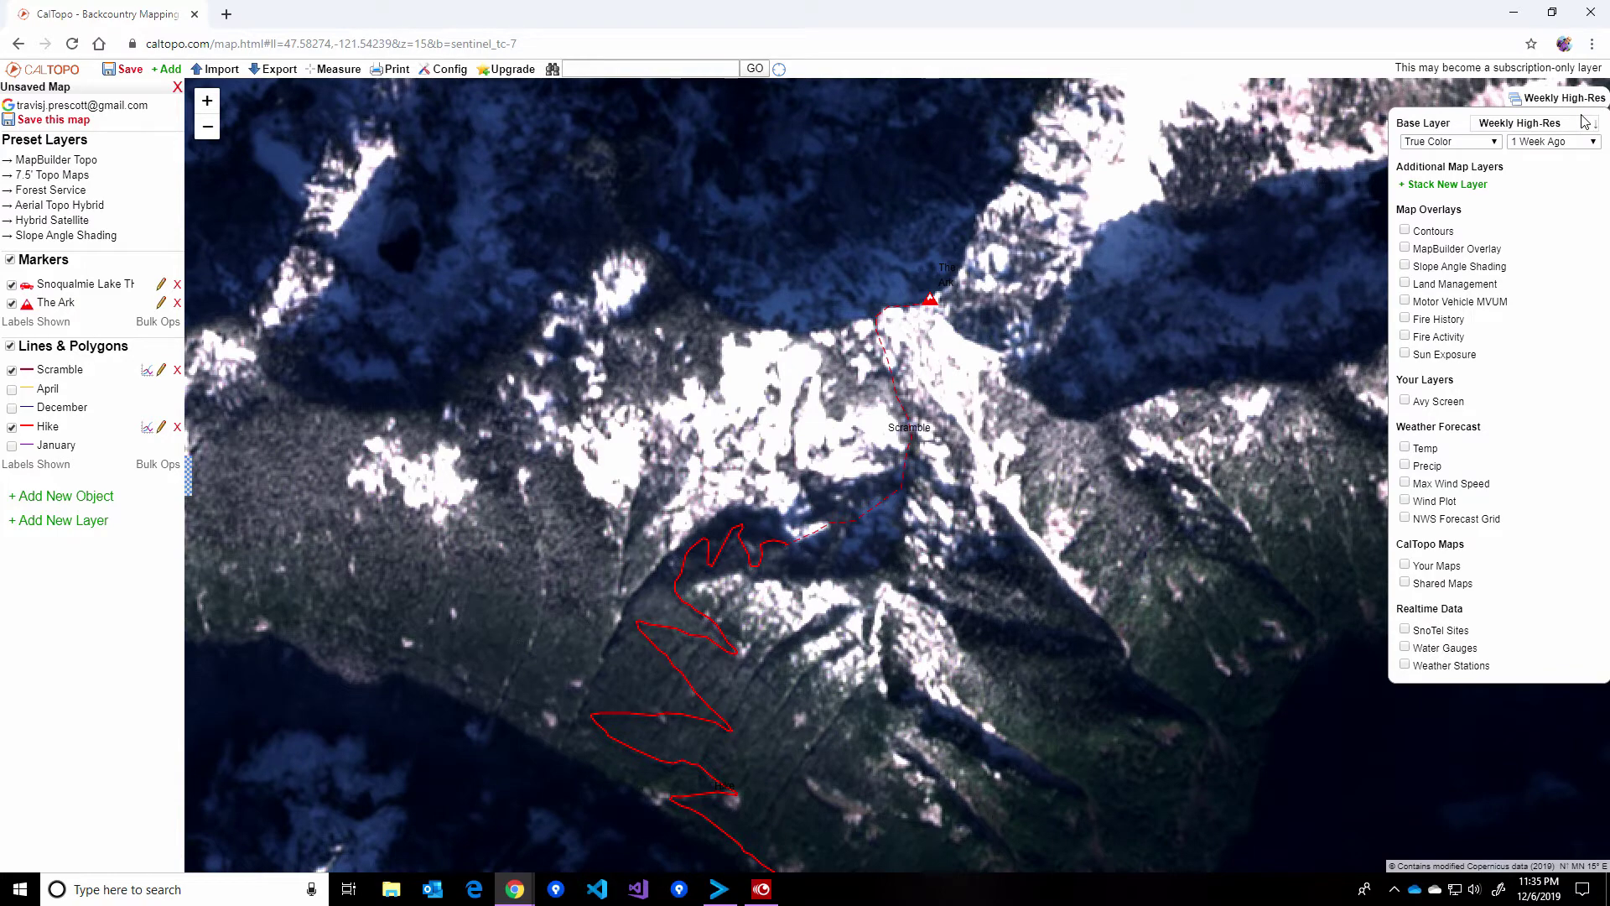
{"action": "left_click", "coordinate": [1563, 141]}
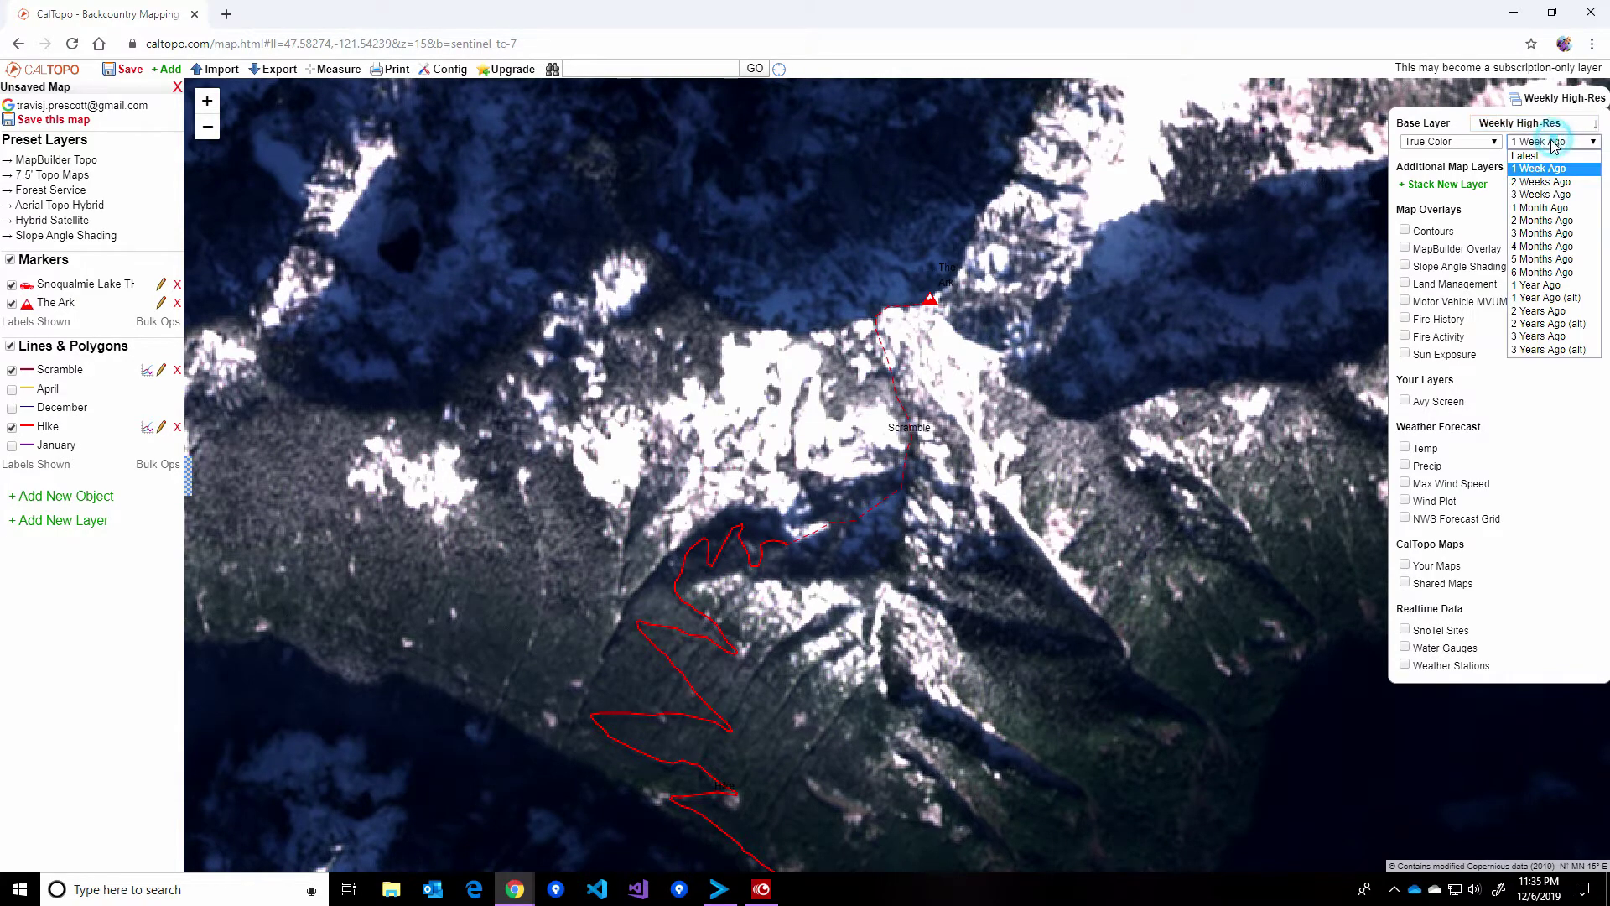
{"action": "left_click", "coordinate": [1547, 179]}
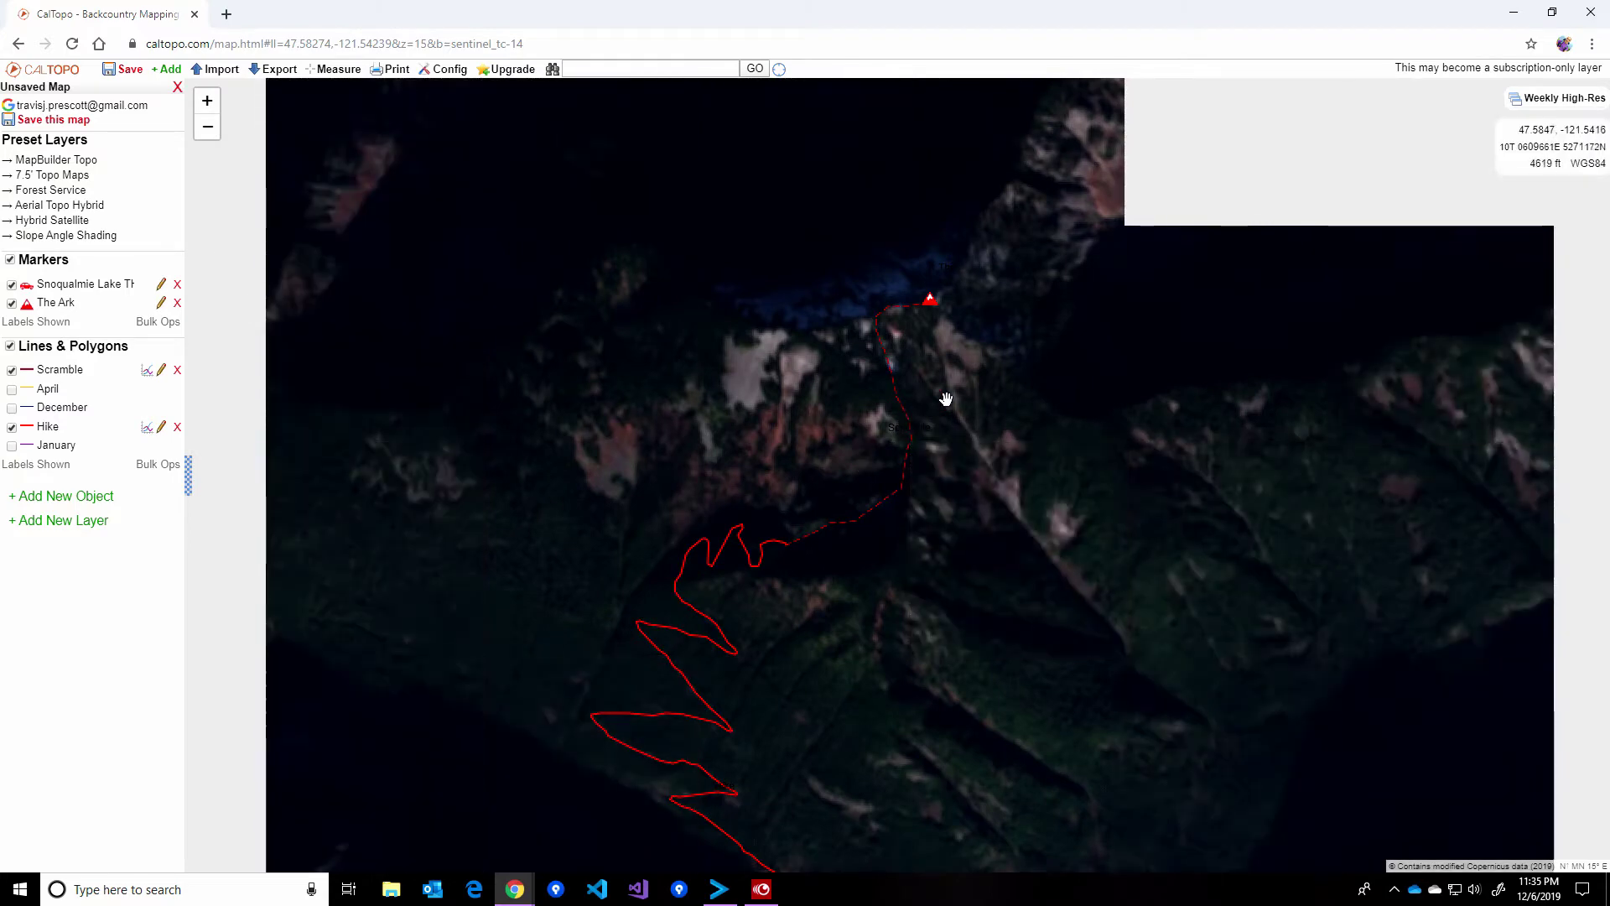
{"action": "mouse_move", "coordinate": [1574, 113]}
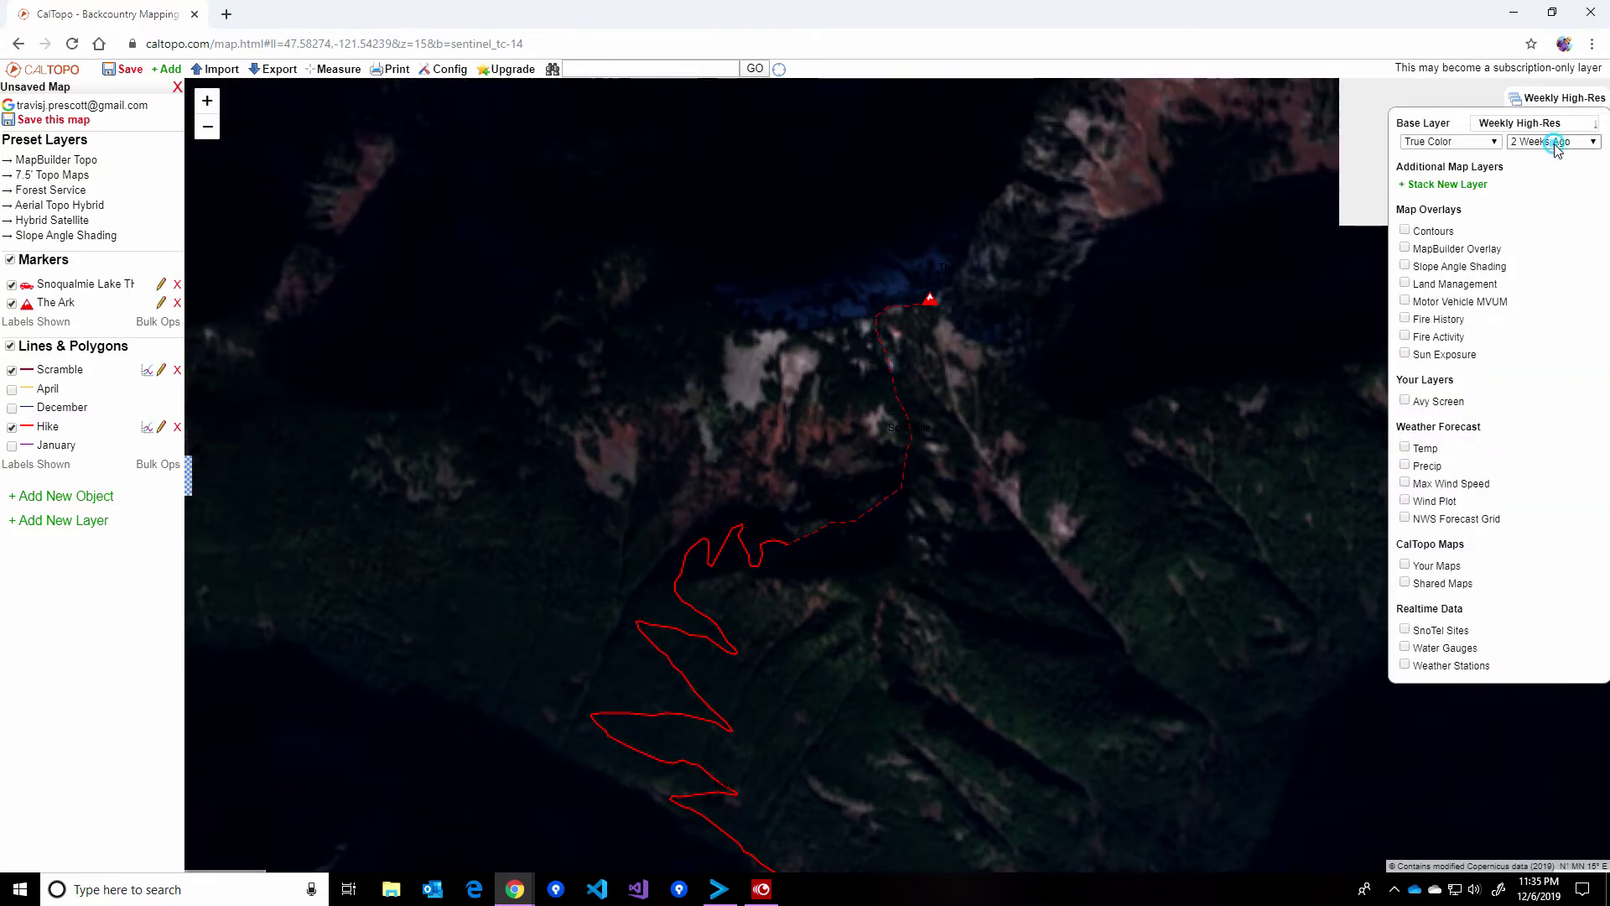
{"action": "left_click", "coordinate": [1552, 141]}
{"action": "left_click", "coordinate": [1550, 171]}
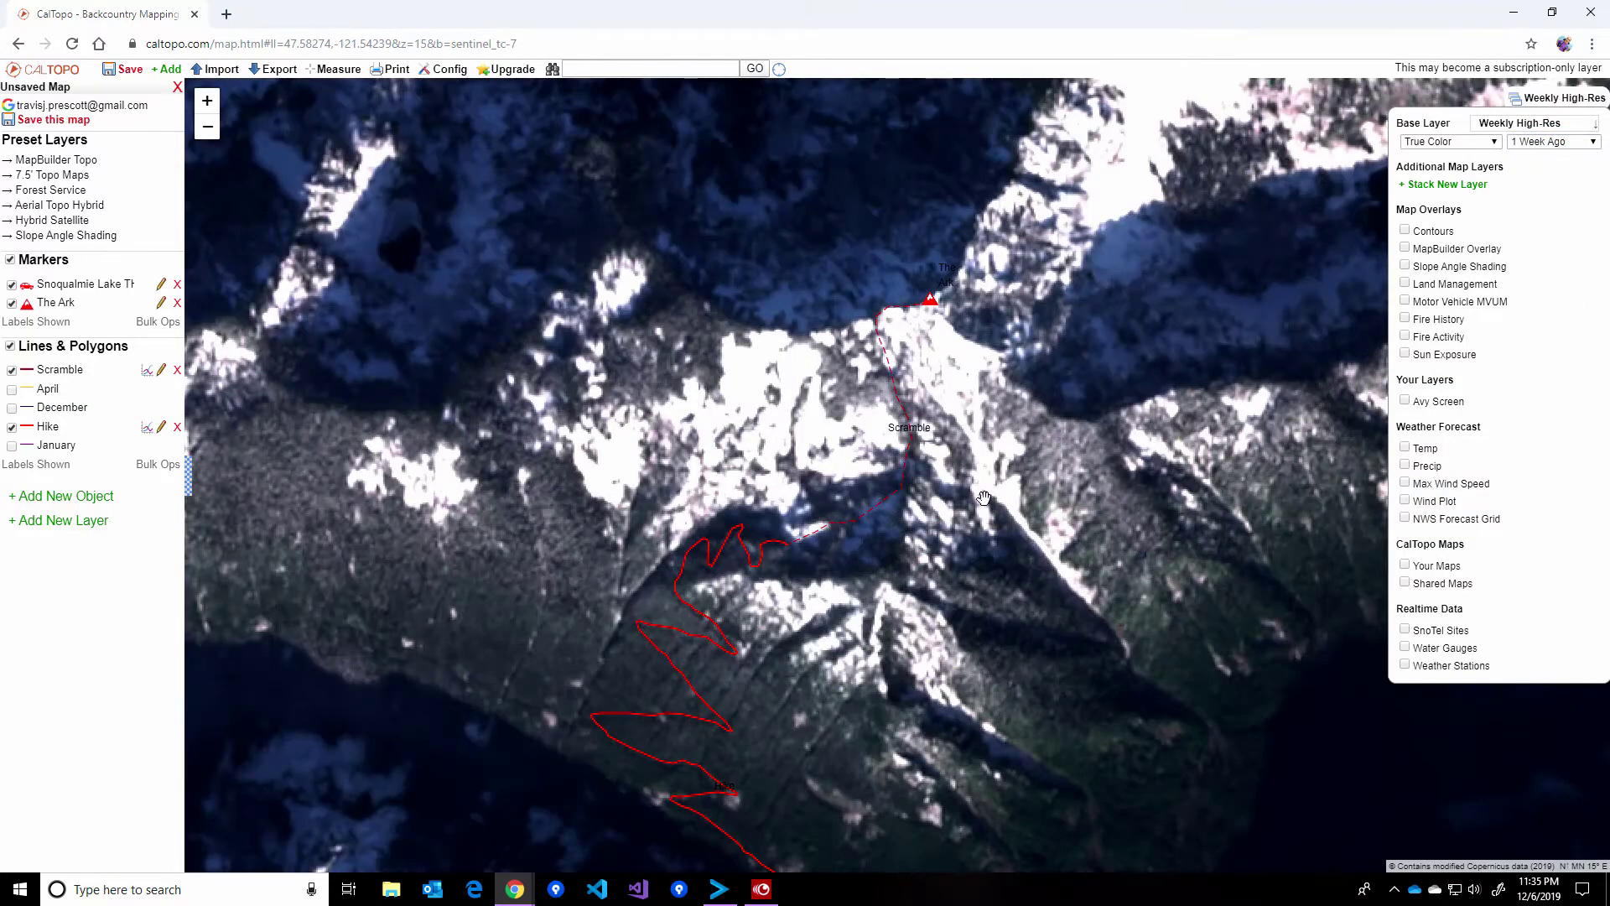
- Check the Hike line down to the trailhead in the week-old imagery, and change the base layer to MapBuilder Topo
{"action": "mouse_move", "coordinate": [1571, 105]}
{"action": "left_click_drag", "start_coordinate": [1006, 744], "coordinate": [965, 239]}
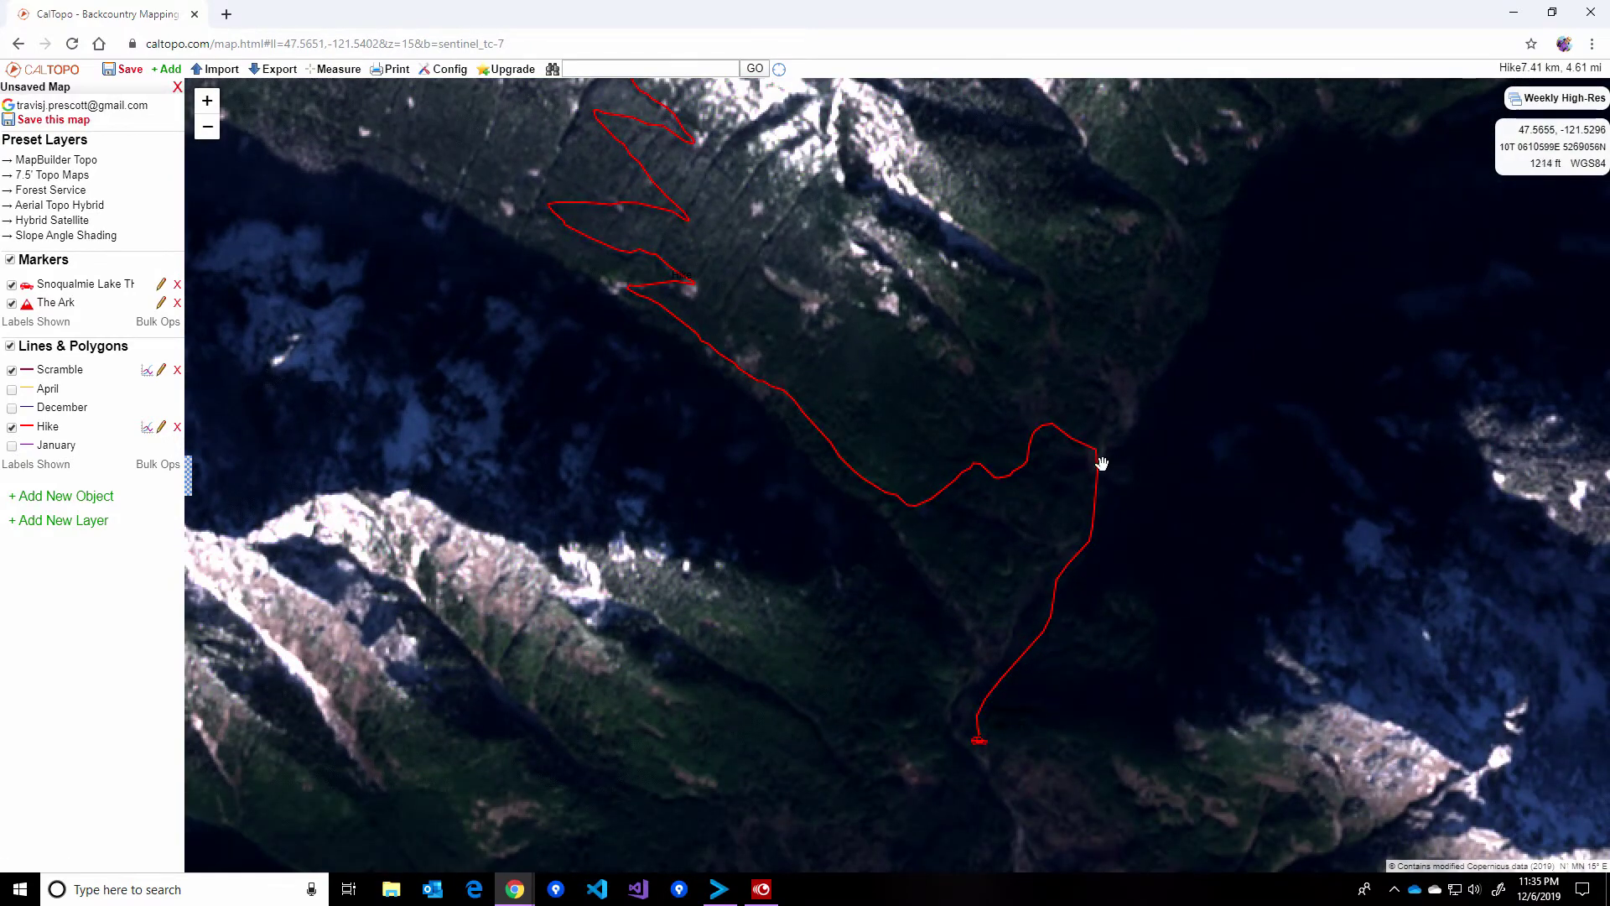
{"action": "left_click_drag", "start_coordinate": [1184, 513], "coordinate": [1082, 662]}
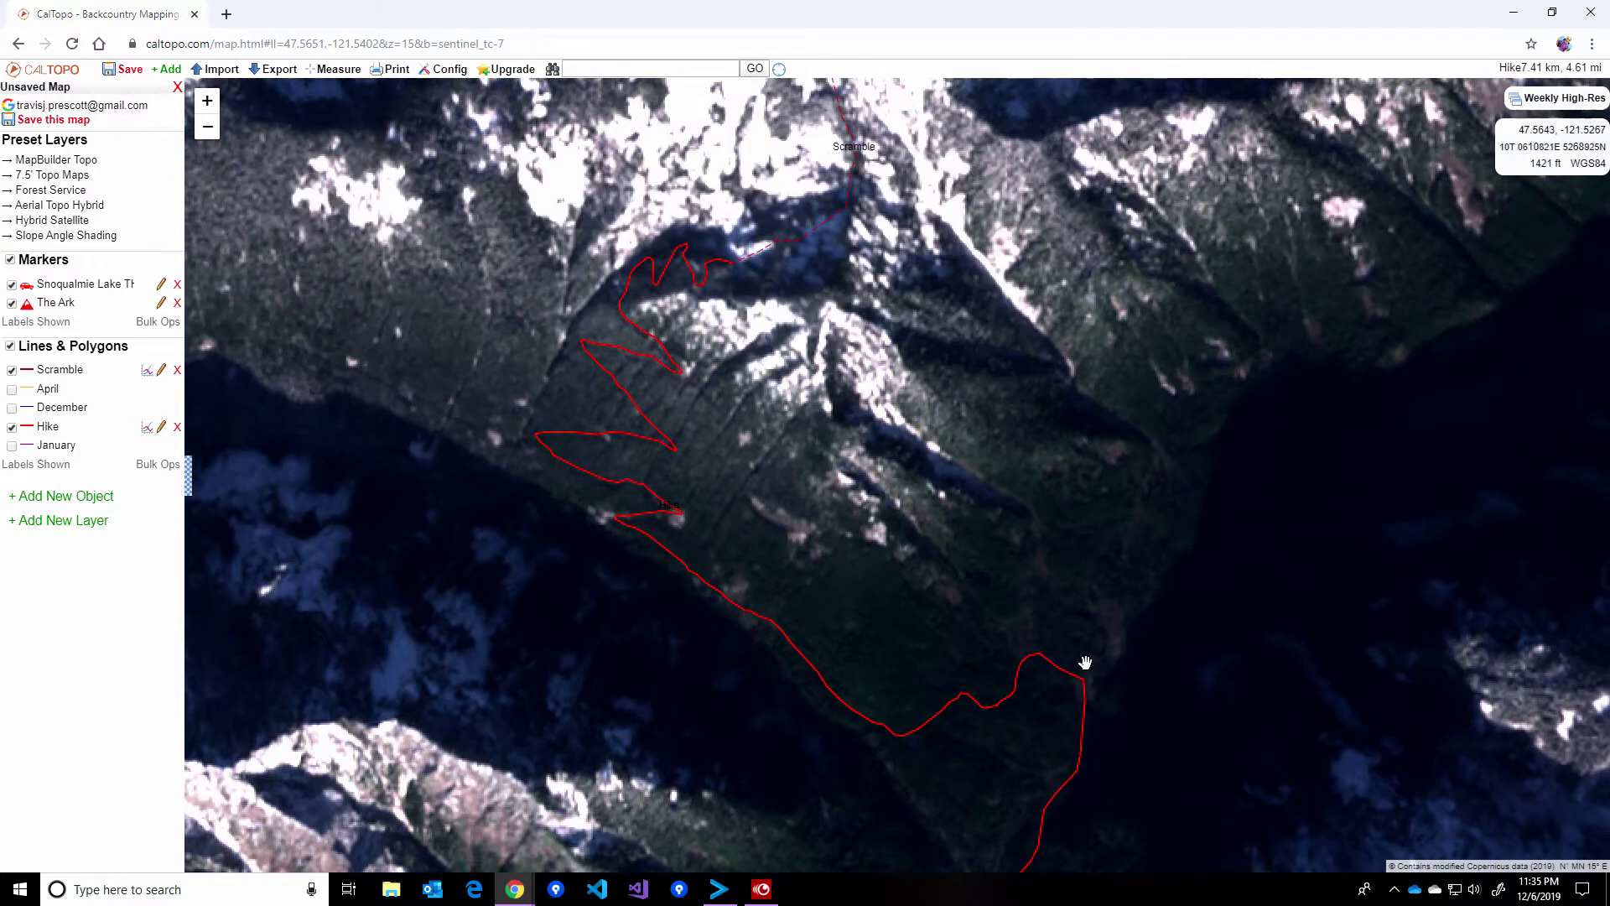
{"action": "left_click_drag", "start_coordinate": [920, 277], "coordinate": [931, 545]}
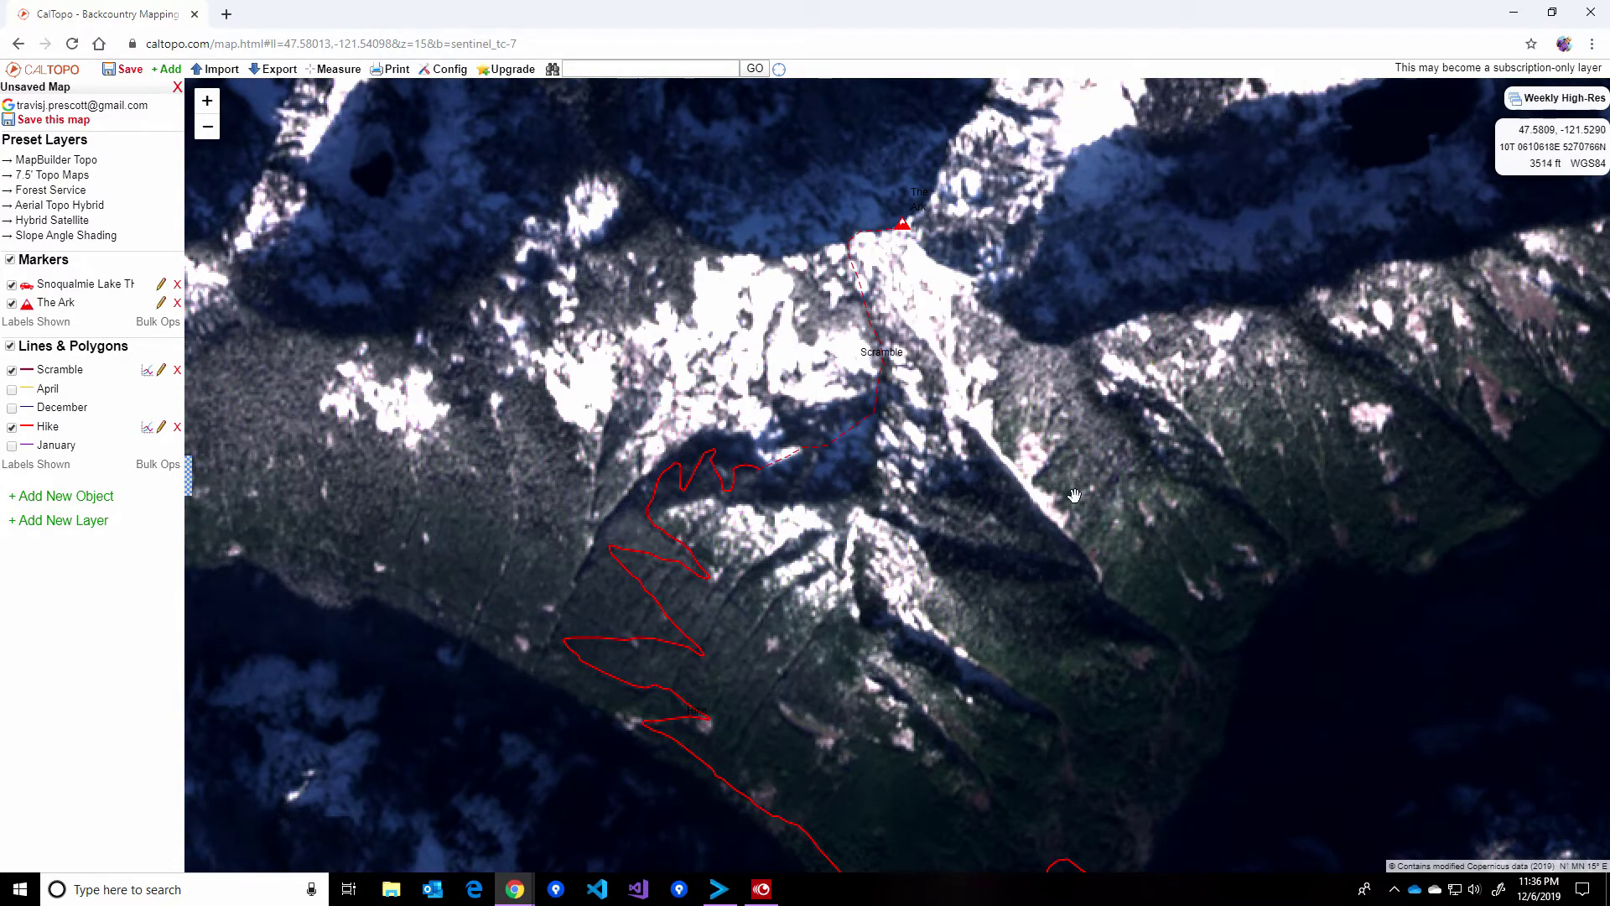
{"action": "left_click_drag", "start_coordinate": [921, 590], "coordinate": [1008, 422]}
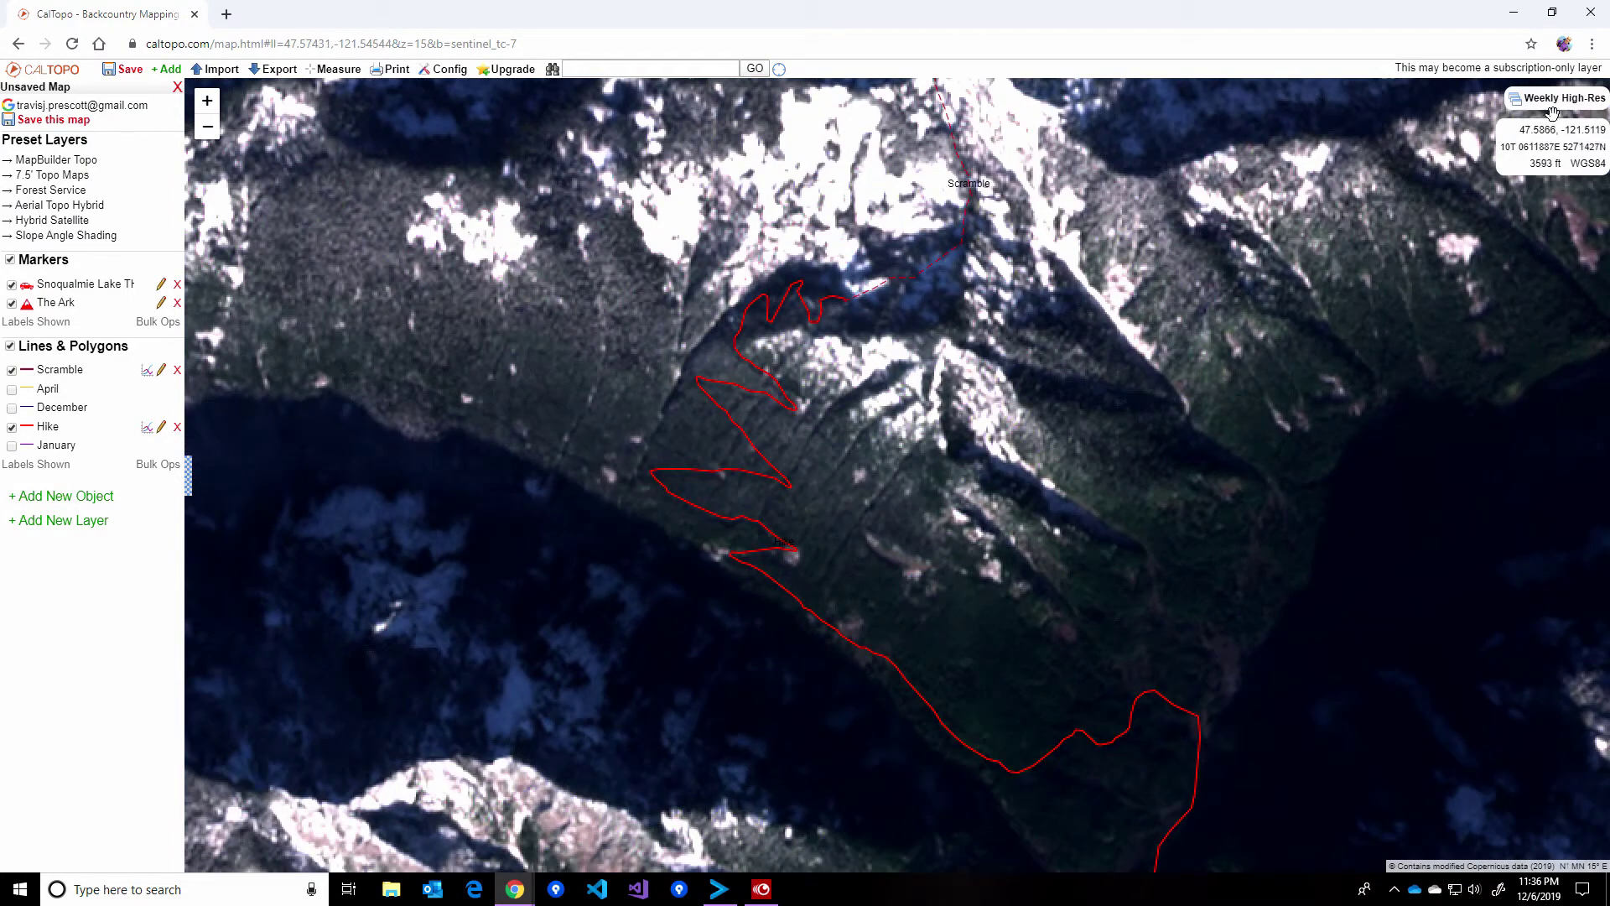
{"action": "mouse_move", "coordinate": [1554, 109]}
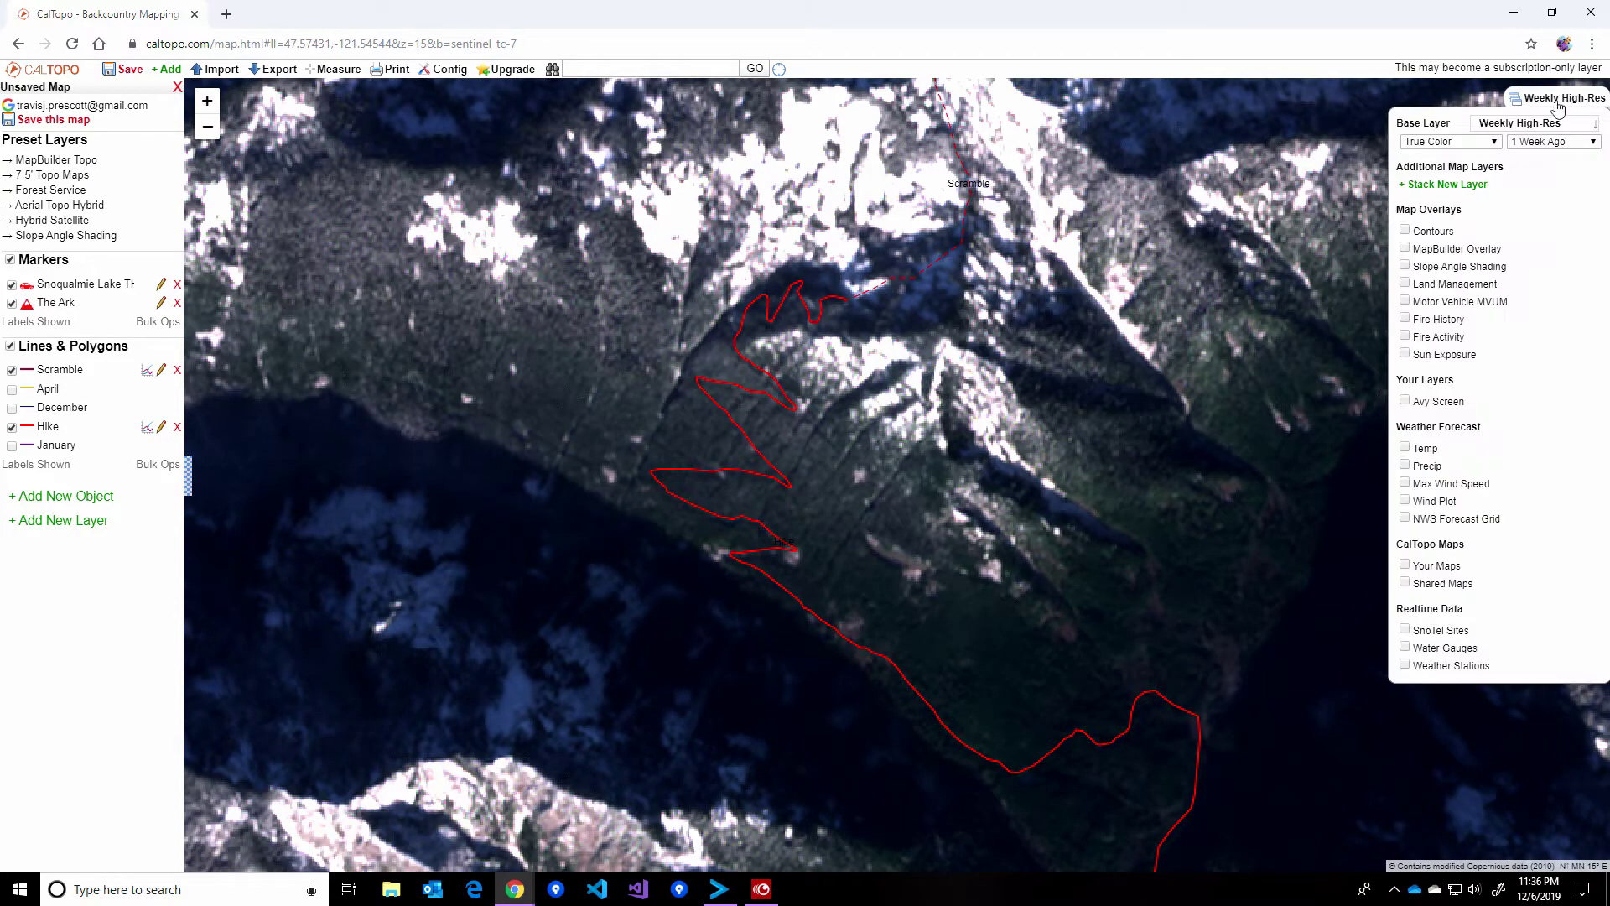
{"action": "left_click", "coordinate": [1523, 123]}
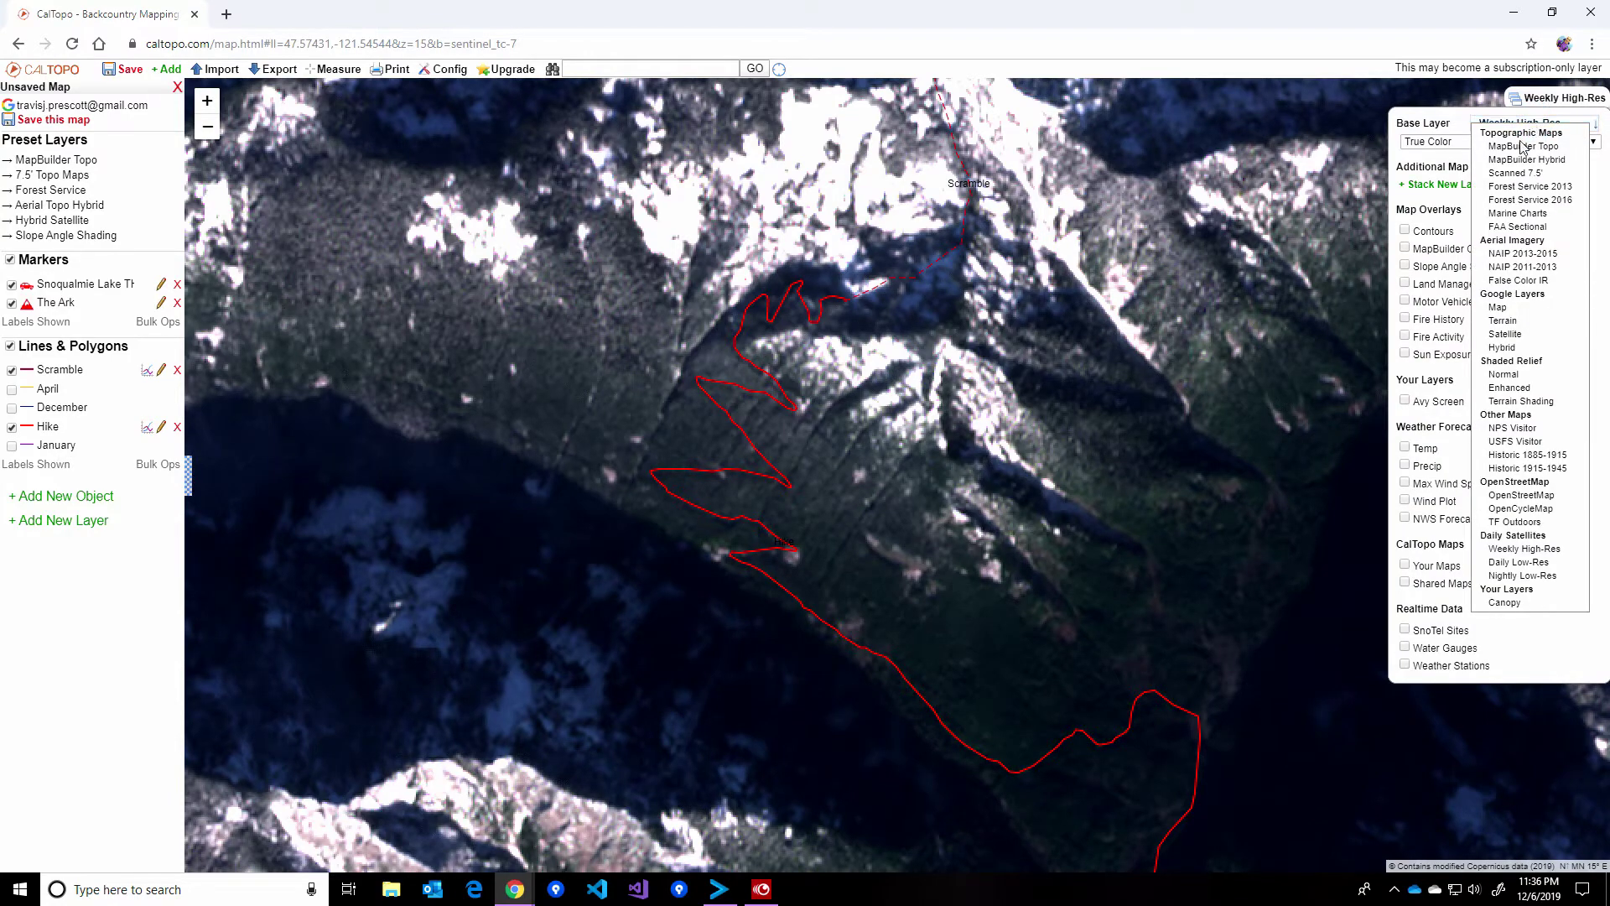
{"action": "left_click", "coordinate": [1522, 148]}
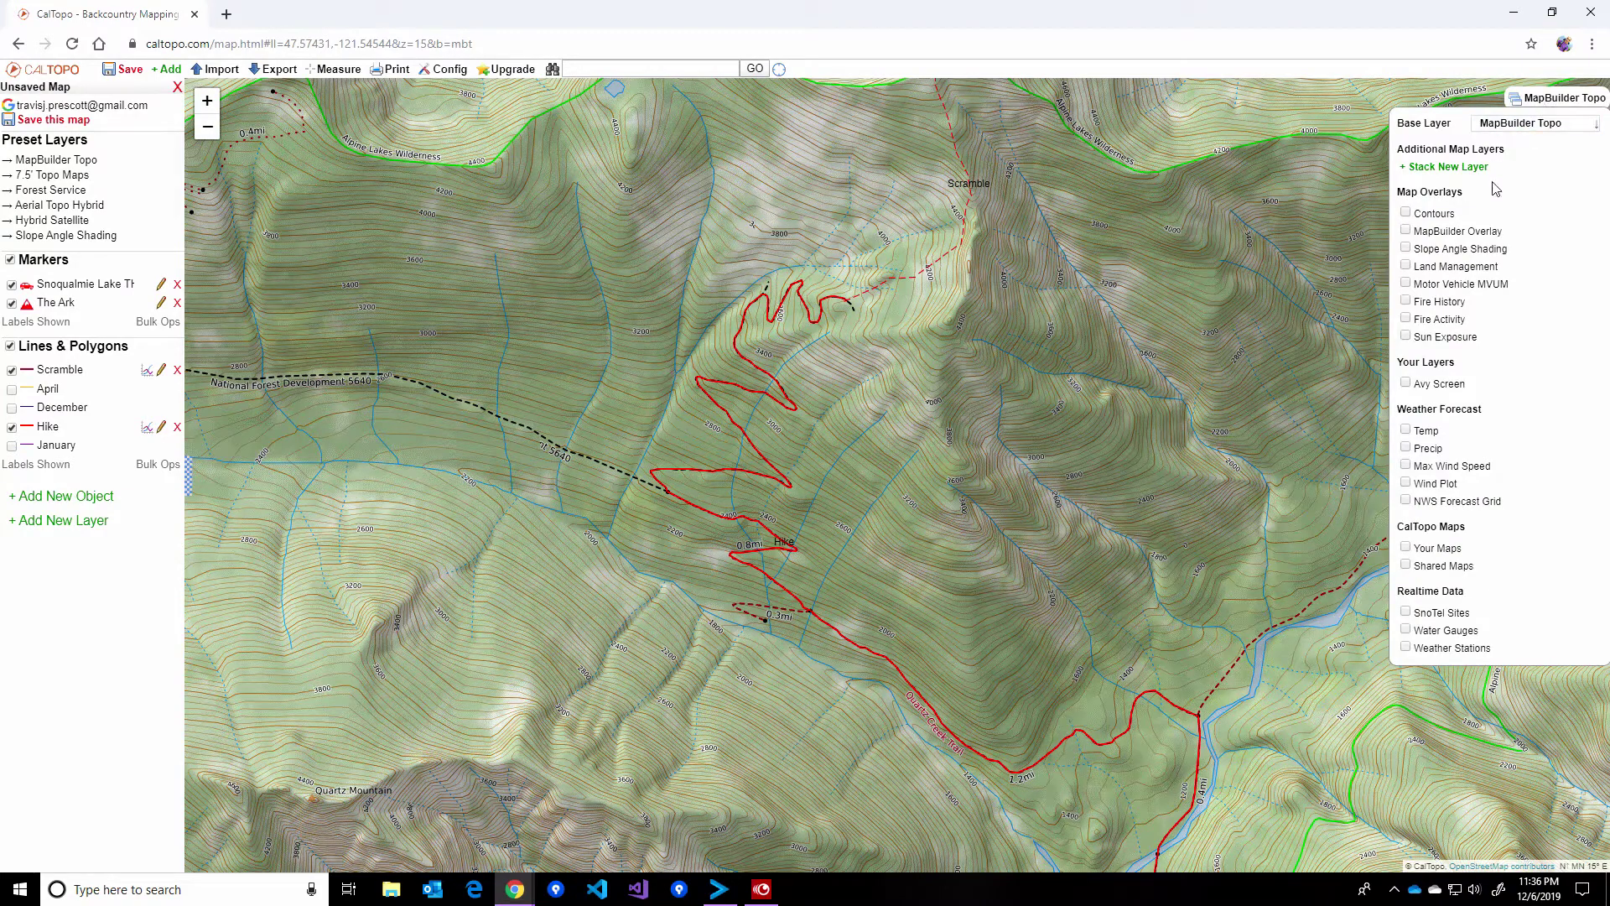
- Overlay Slope Angle Shading to check the steepness of the terrain around the route, and remove the overlay
{"action": "left_click", "coordinate": [1406, 249]}
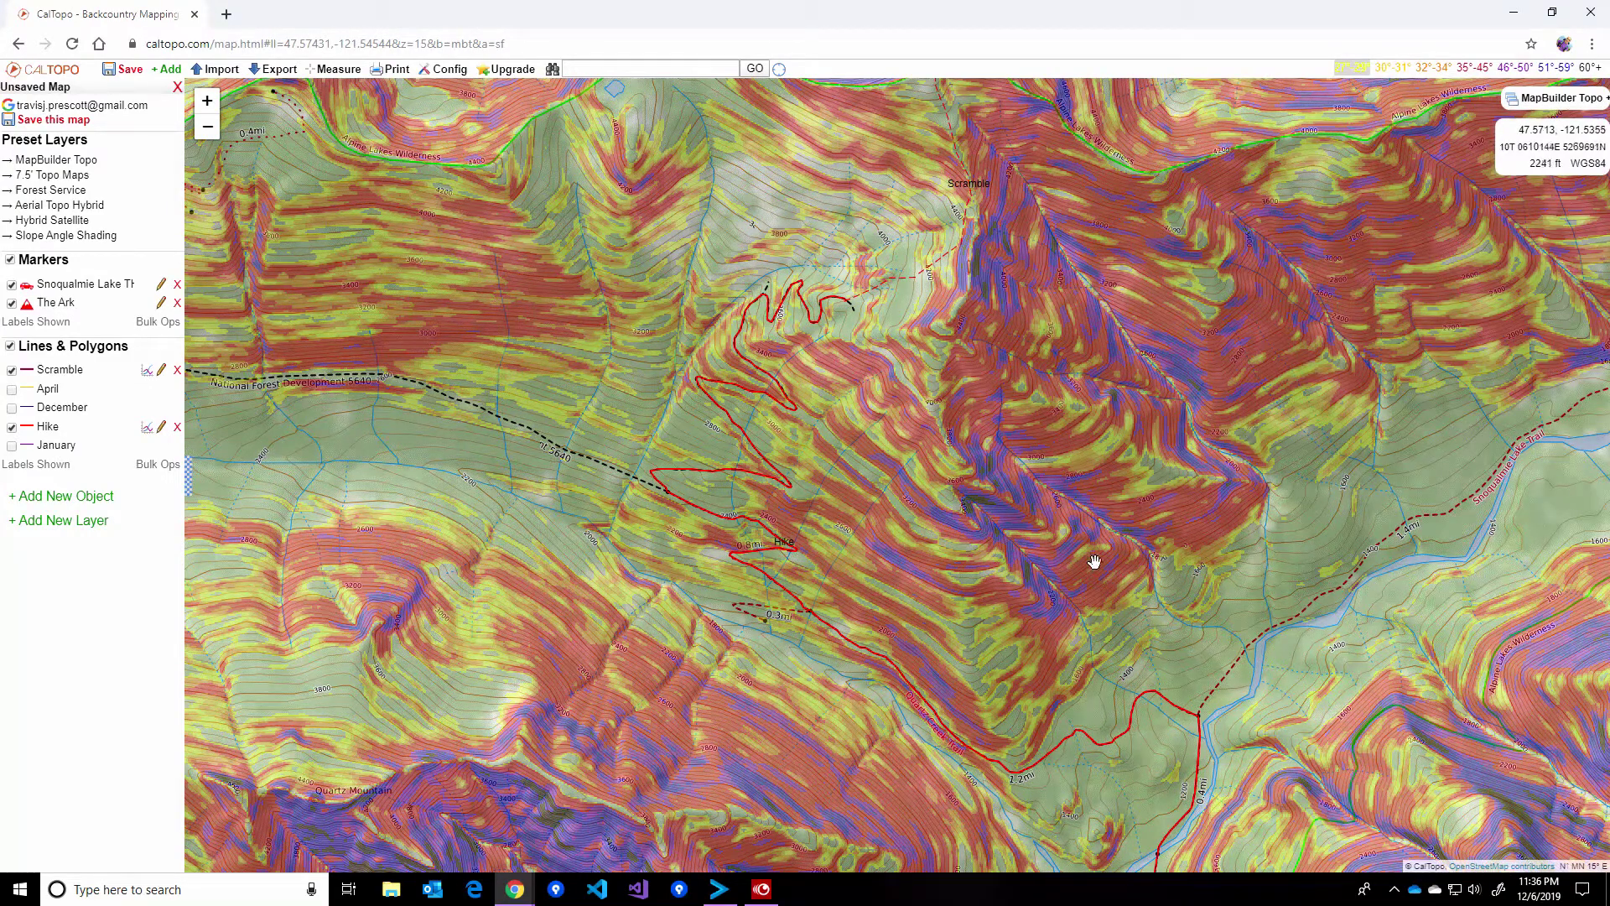
{"action": "left_click_drag", "start_coordinate": [1113, 563], "coordinate": [1107, 443]}
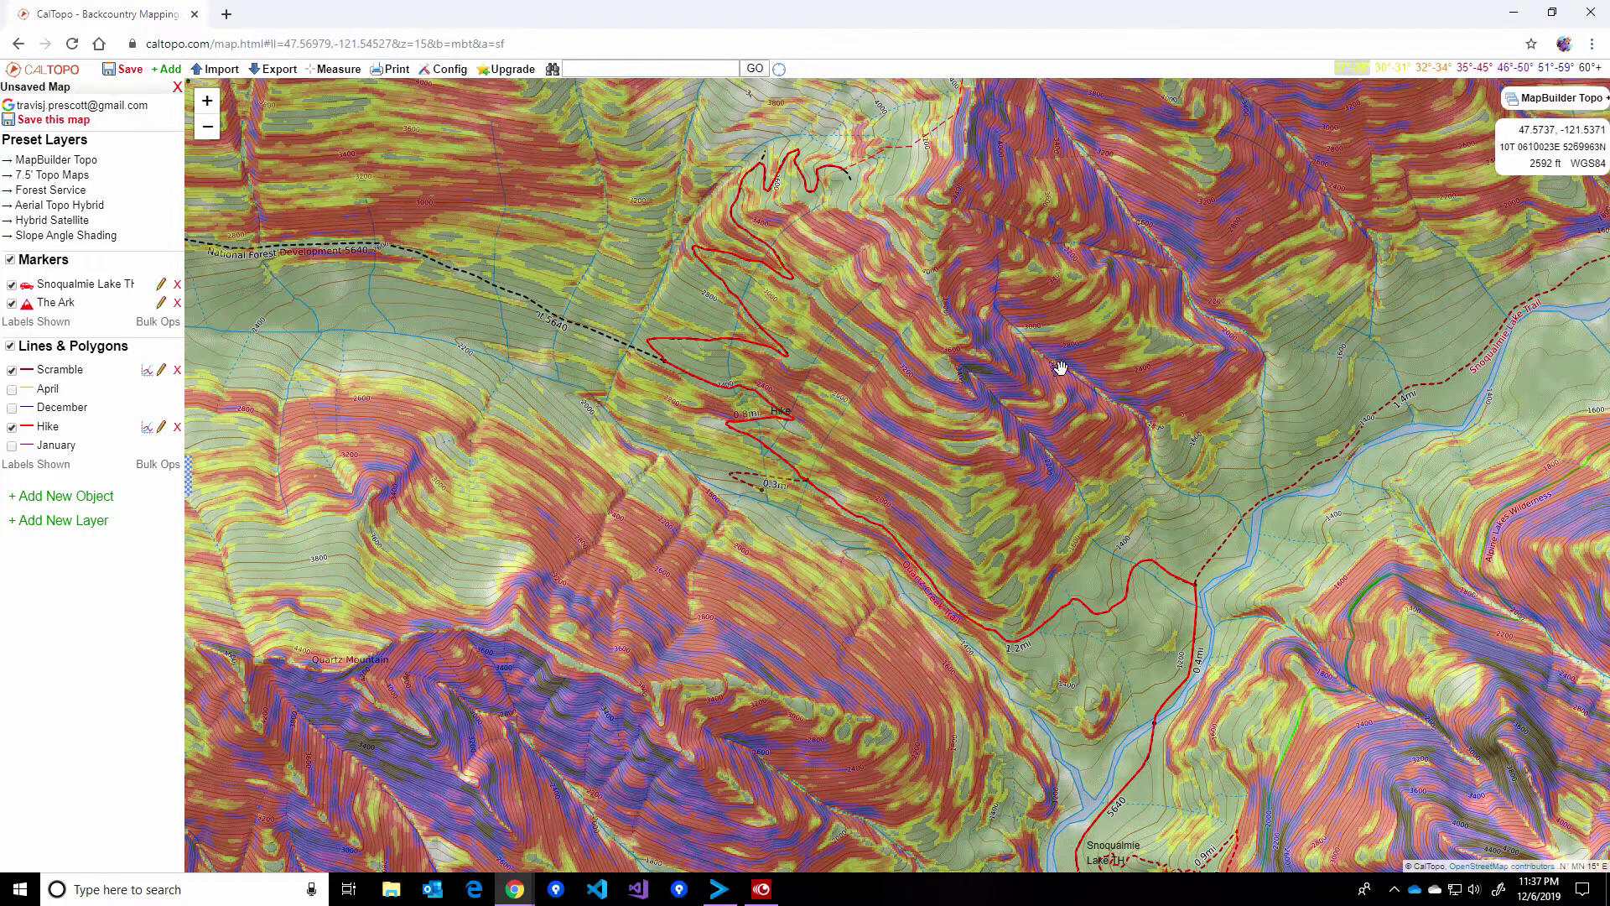
{"action": "mouse_move", "coordinate": [1561, 105]}
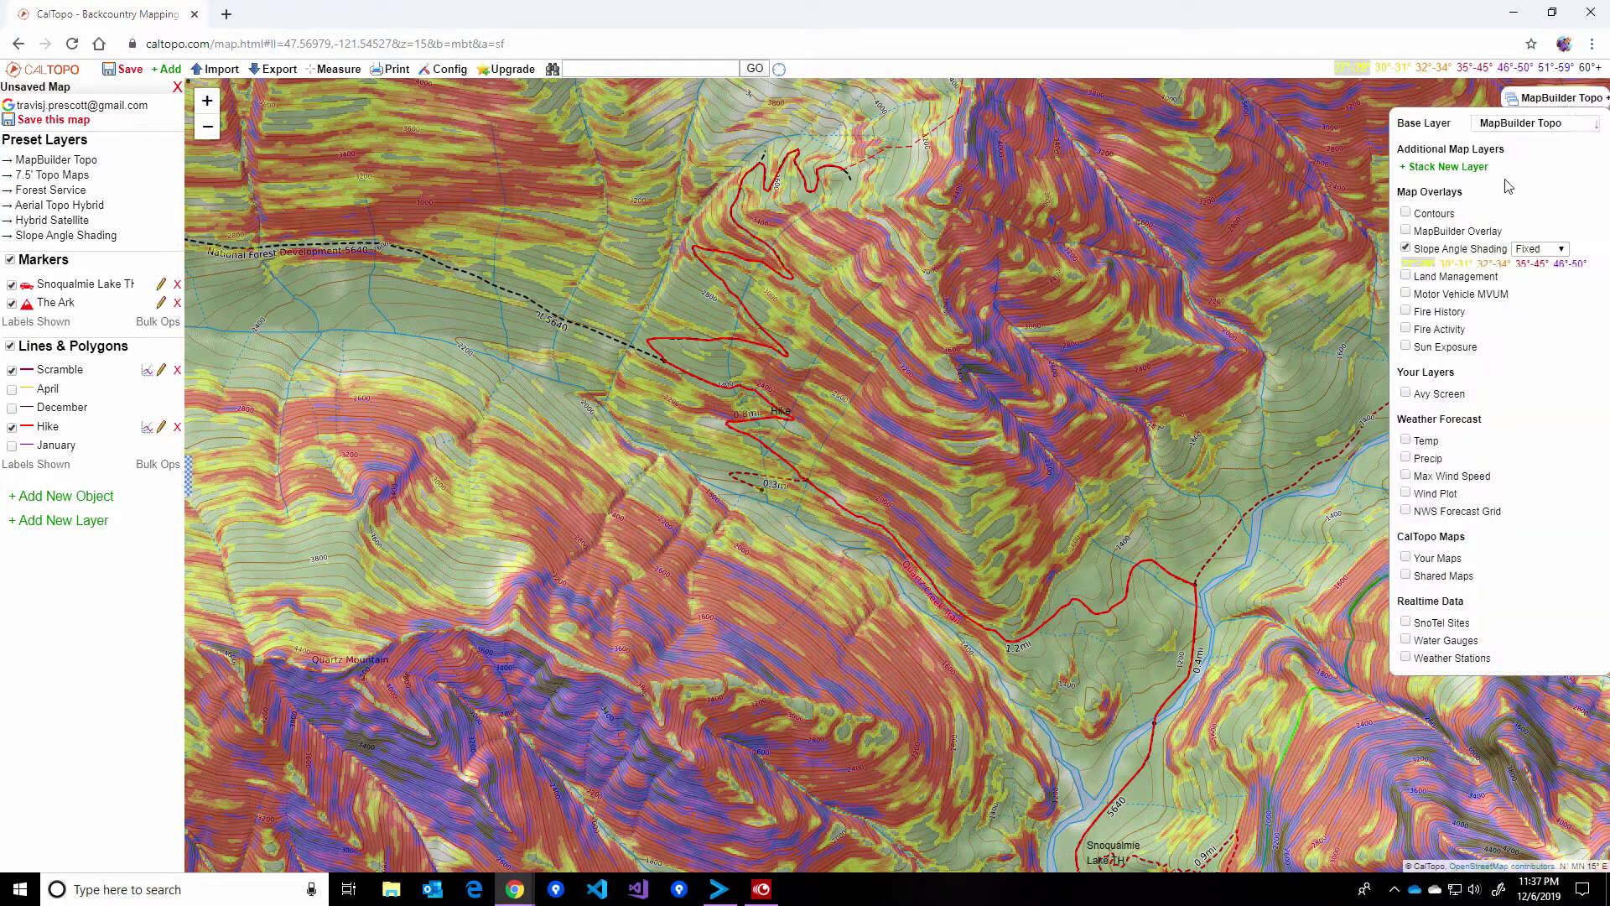
{"action": "left_click", "coordinate": [1405, 248]}
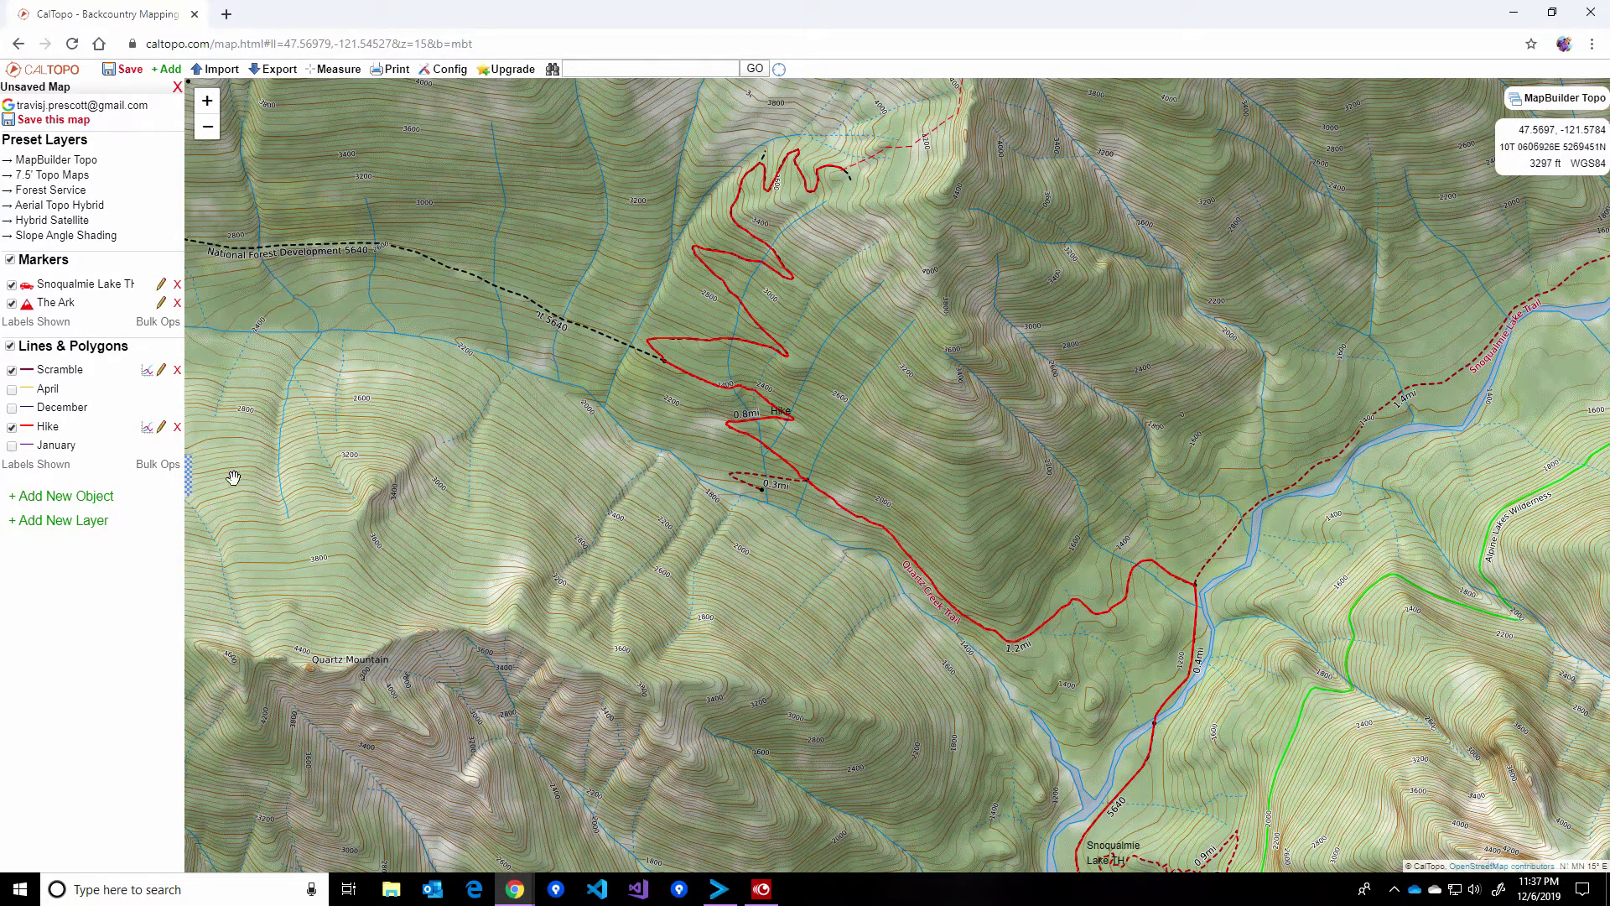
- Start a DEM Shading layer named "Avy Demo" with a slope rule from 30° to 45°
{"action": "left_click", "coordinate": [53, 524]}
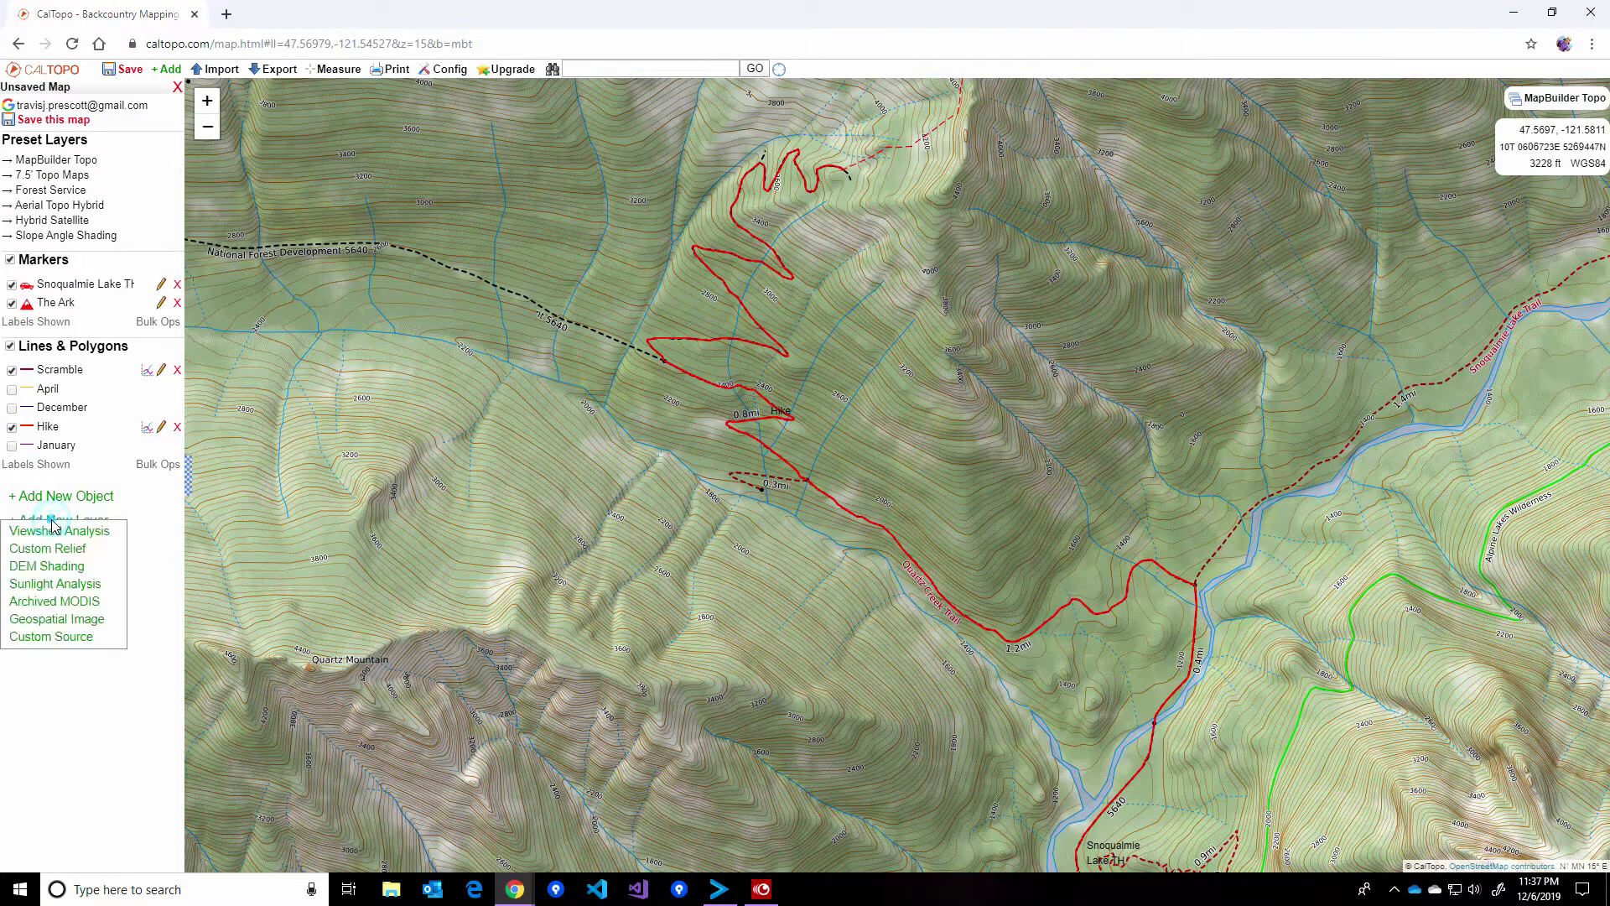
{"action": "left_click", "coordinate": [46, 568]}
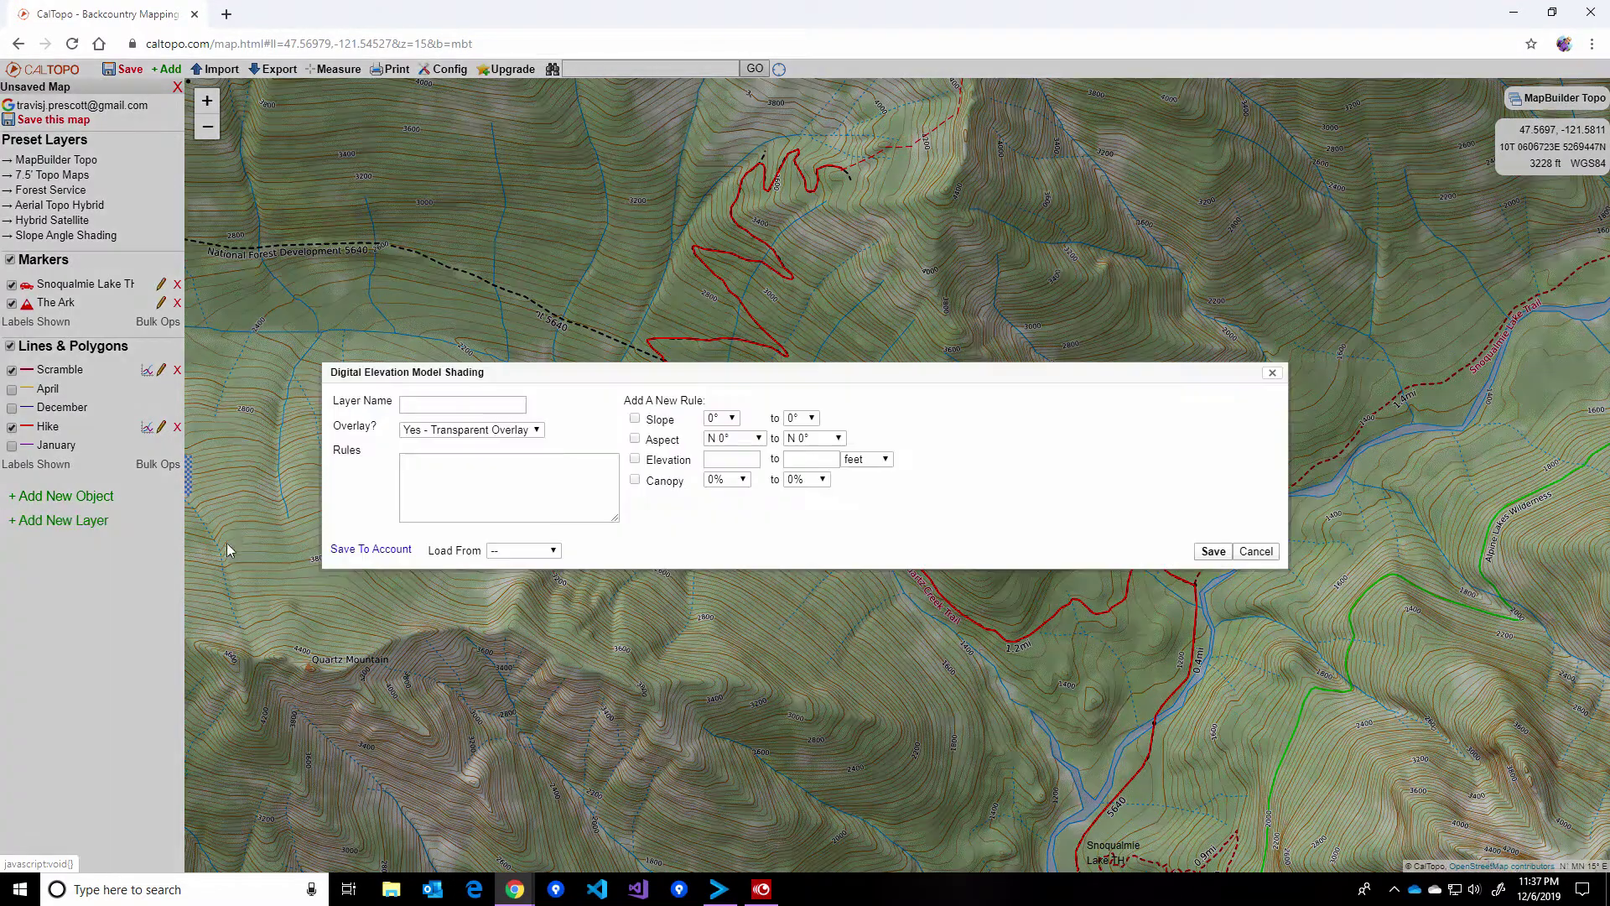
{"action": "left_click", "coordinate": [415, 404]}
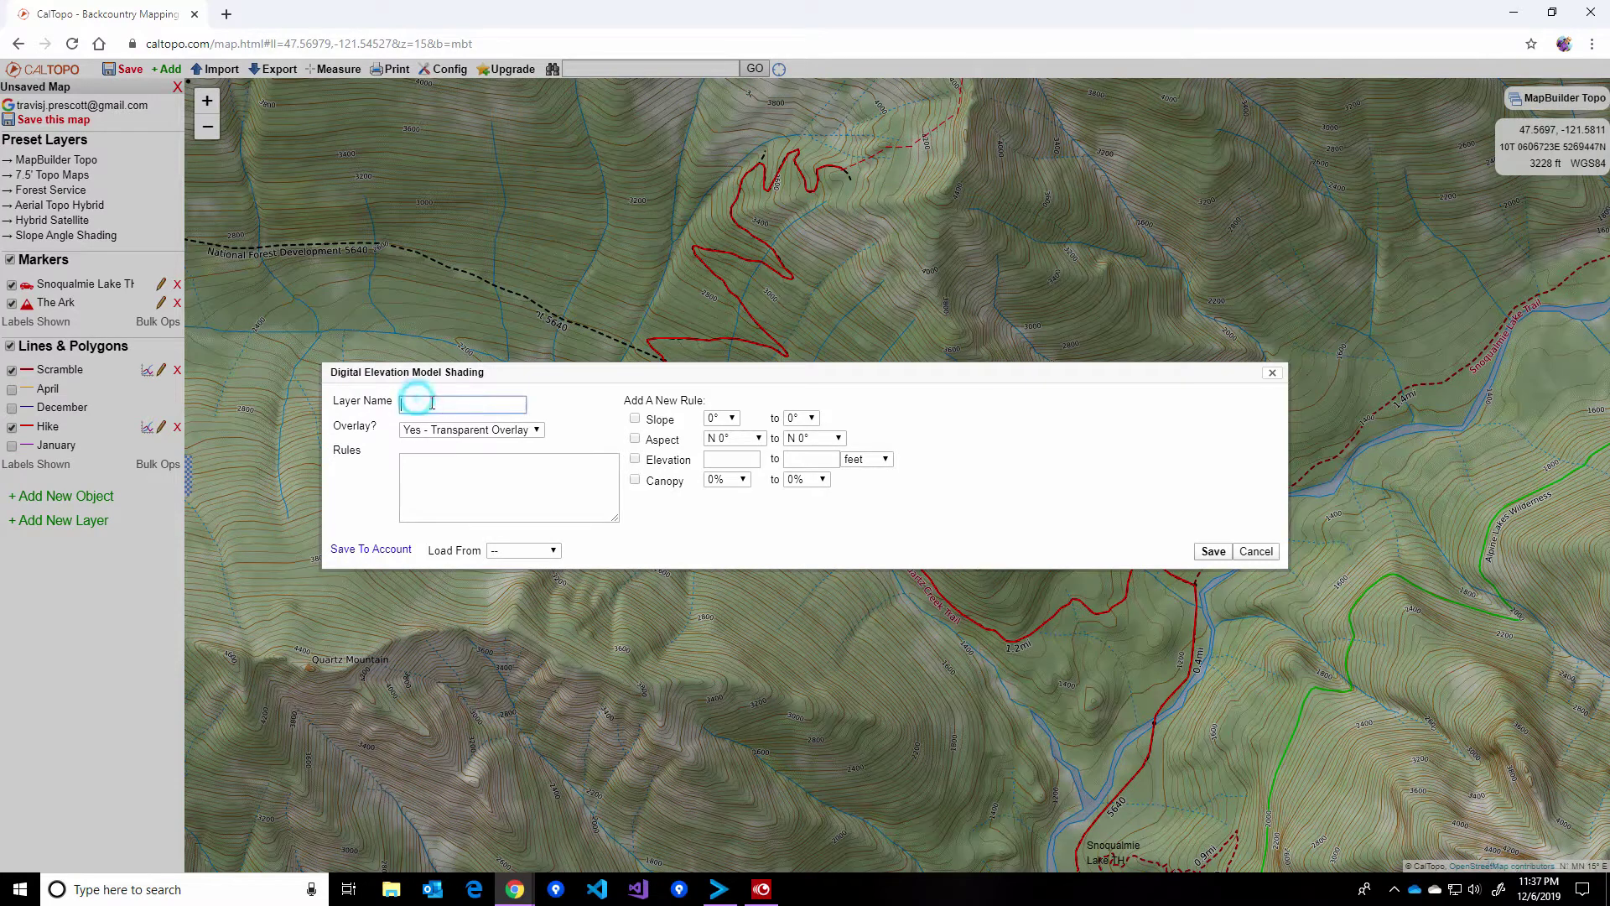
{"action": "type", "text": "Avy Demo"}
{"action": "left_click", "coordinate": [635, 419]}
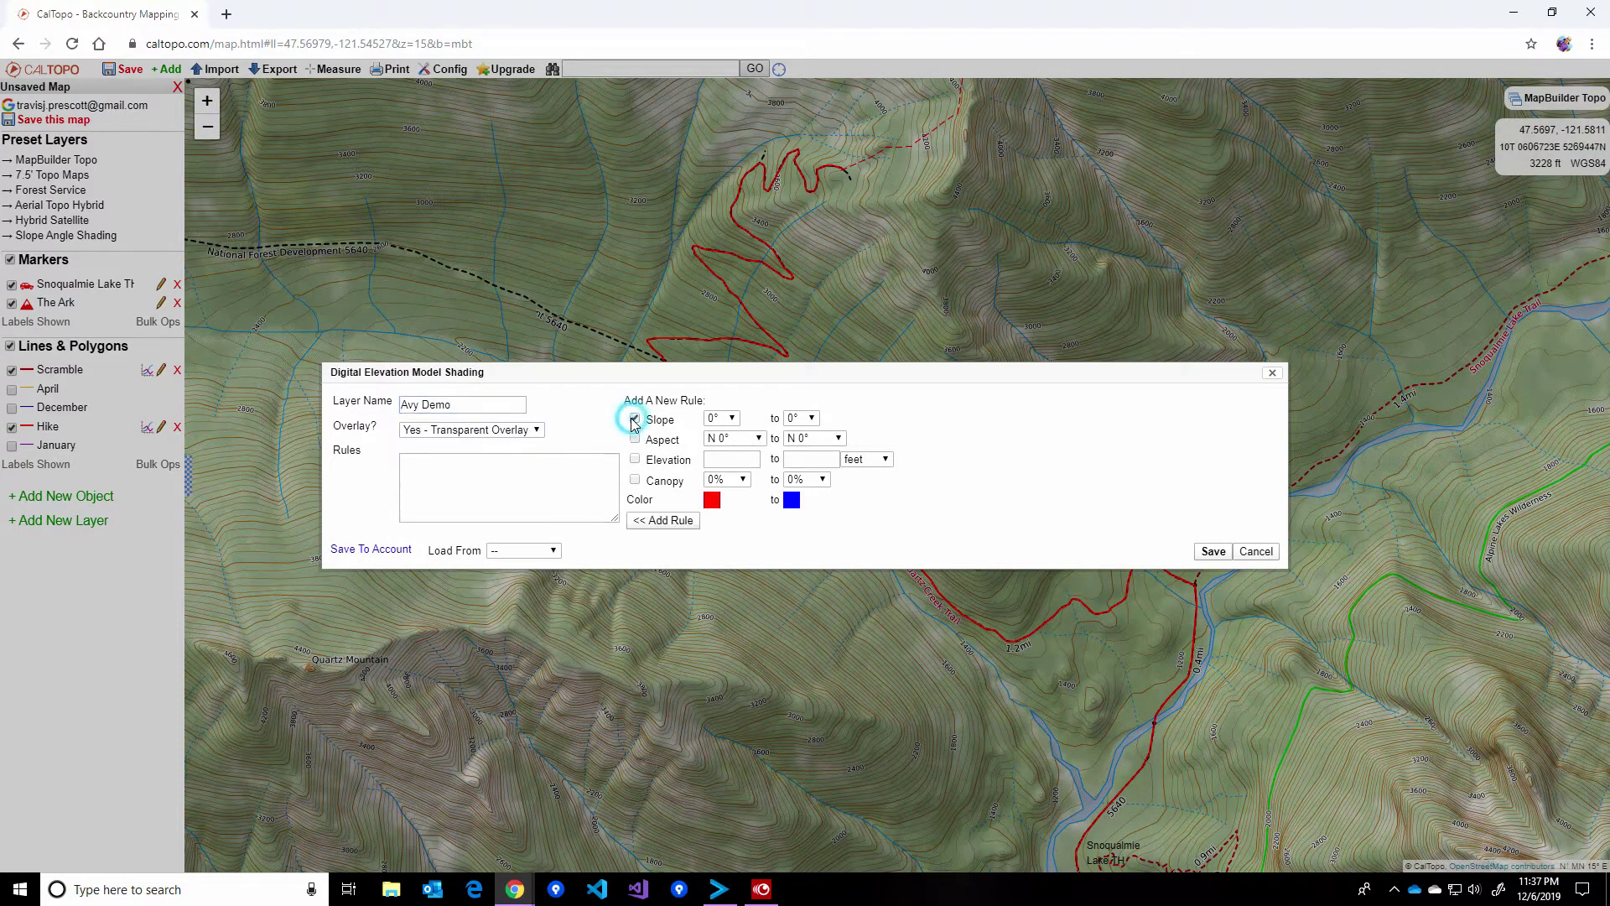
{"action": "left_click", "coordinate": [726, 419]}
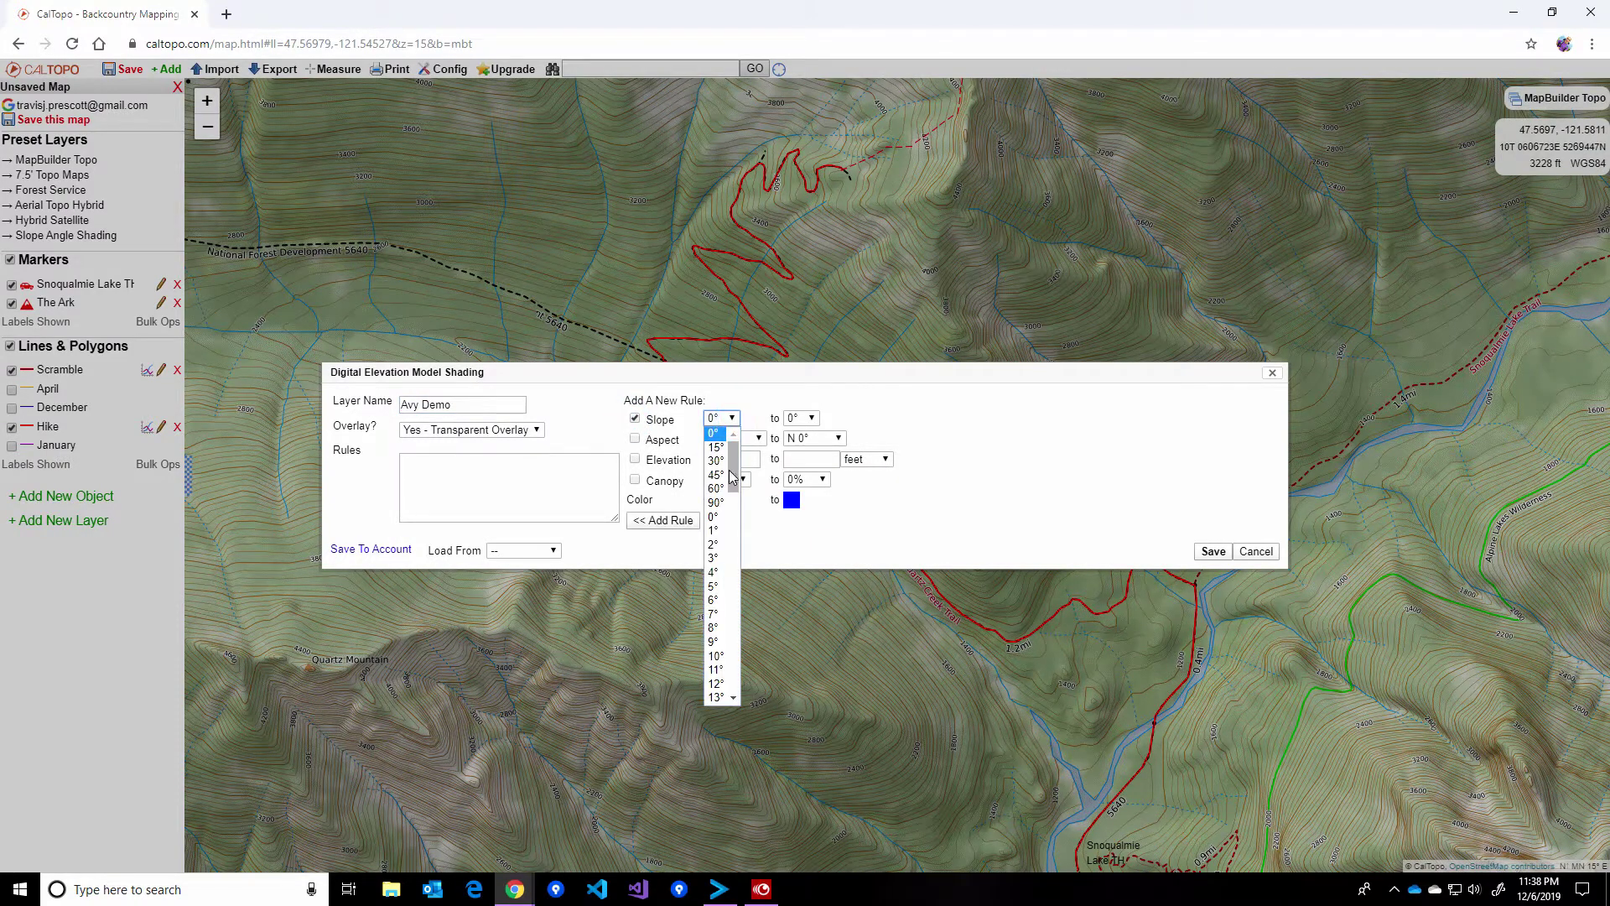
{"action": "left_click", "coordinate": [720, 460]}
{"action": "left_click", "coordinate": [812, 419]}
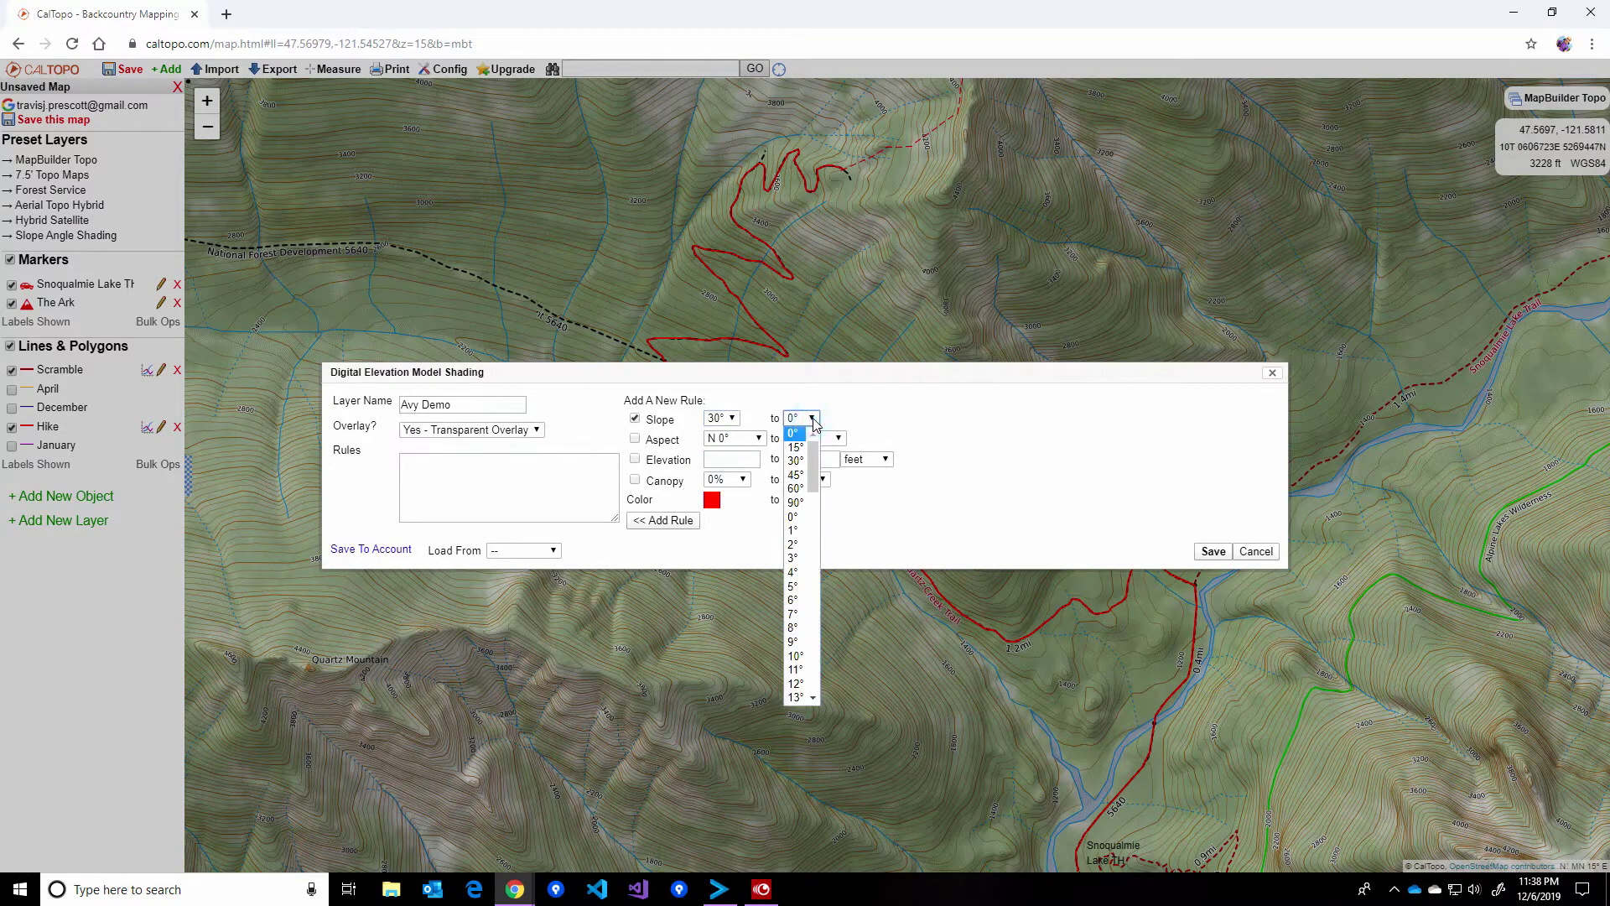
{"action": "left_click", "coordinate": [801, 474]}
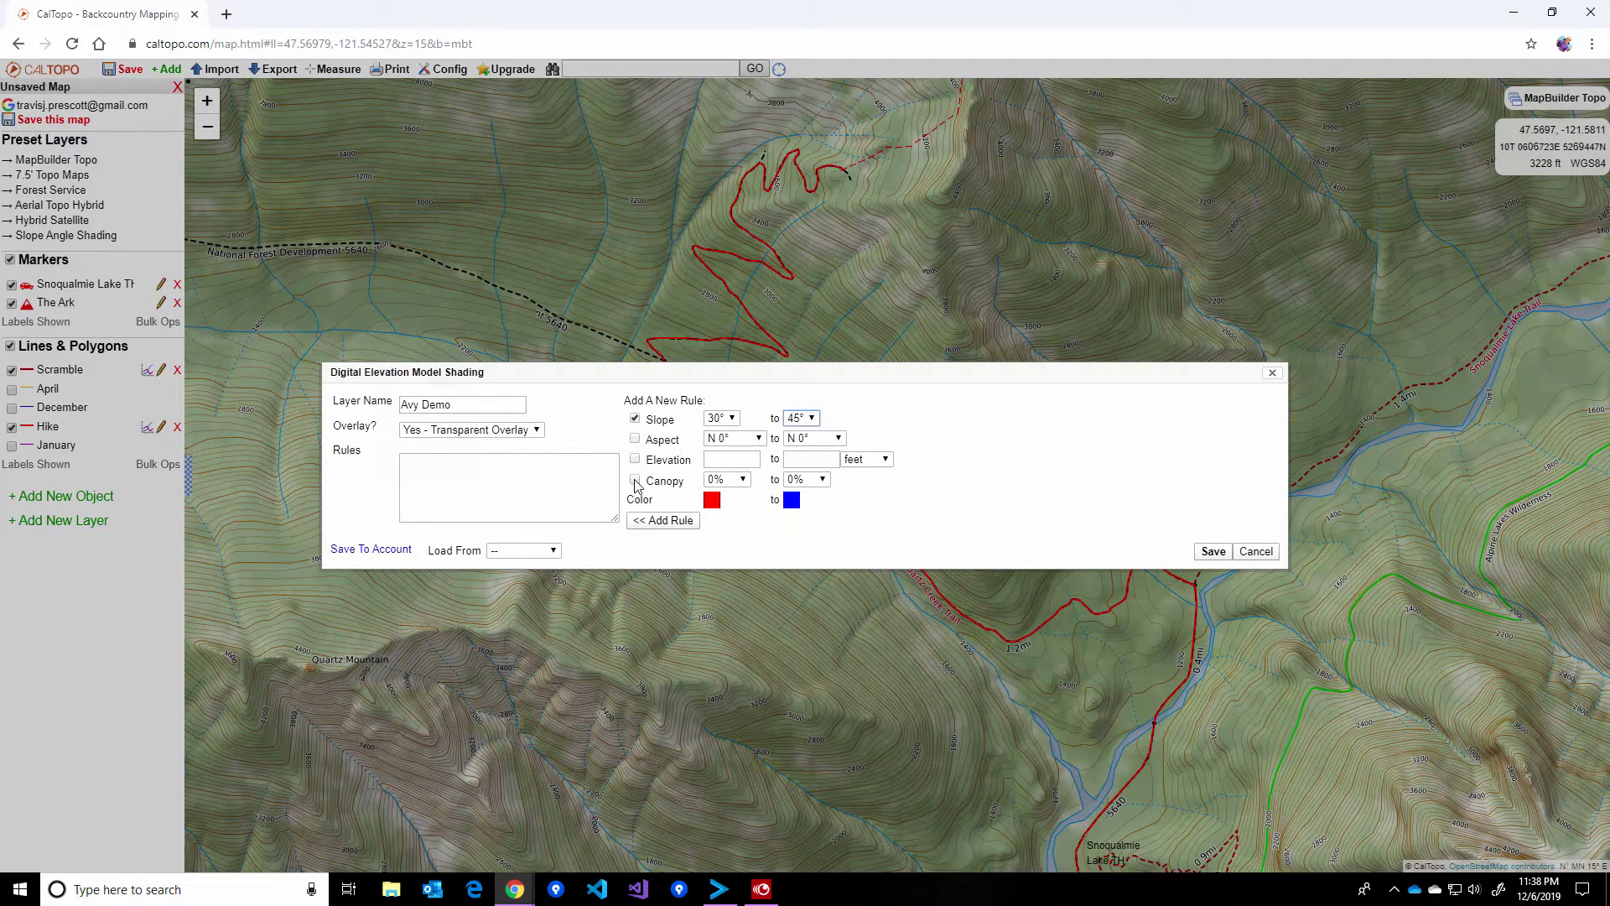
- Restrict the red slope rule to 0–50% canopy, add it to the layer's rules, and save the Avy Demo layer
{"action": "left_click", "coordinate": [635, 480]}
{"action": "left_click", "coordinate": [823, 481]}
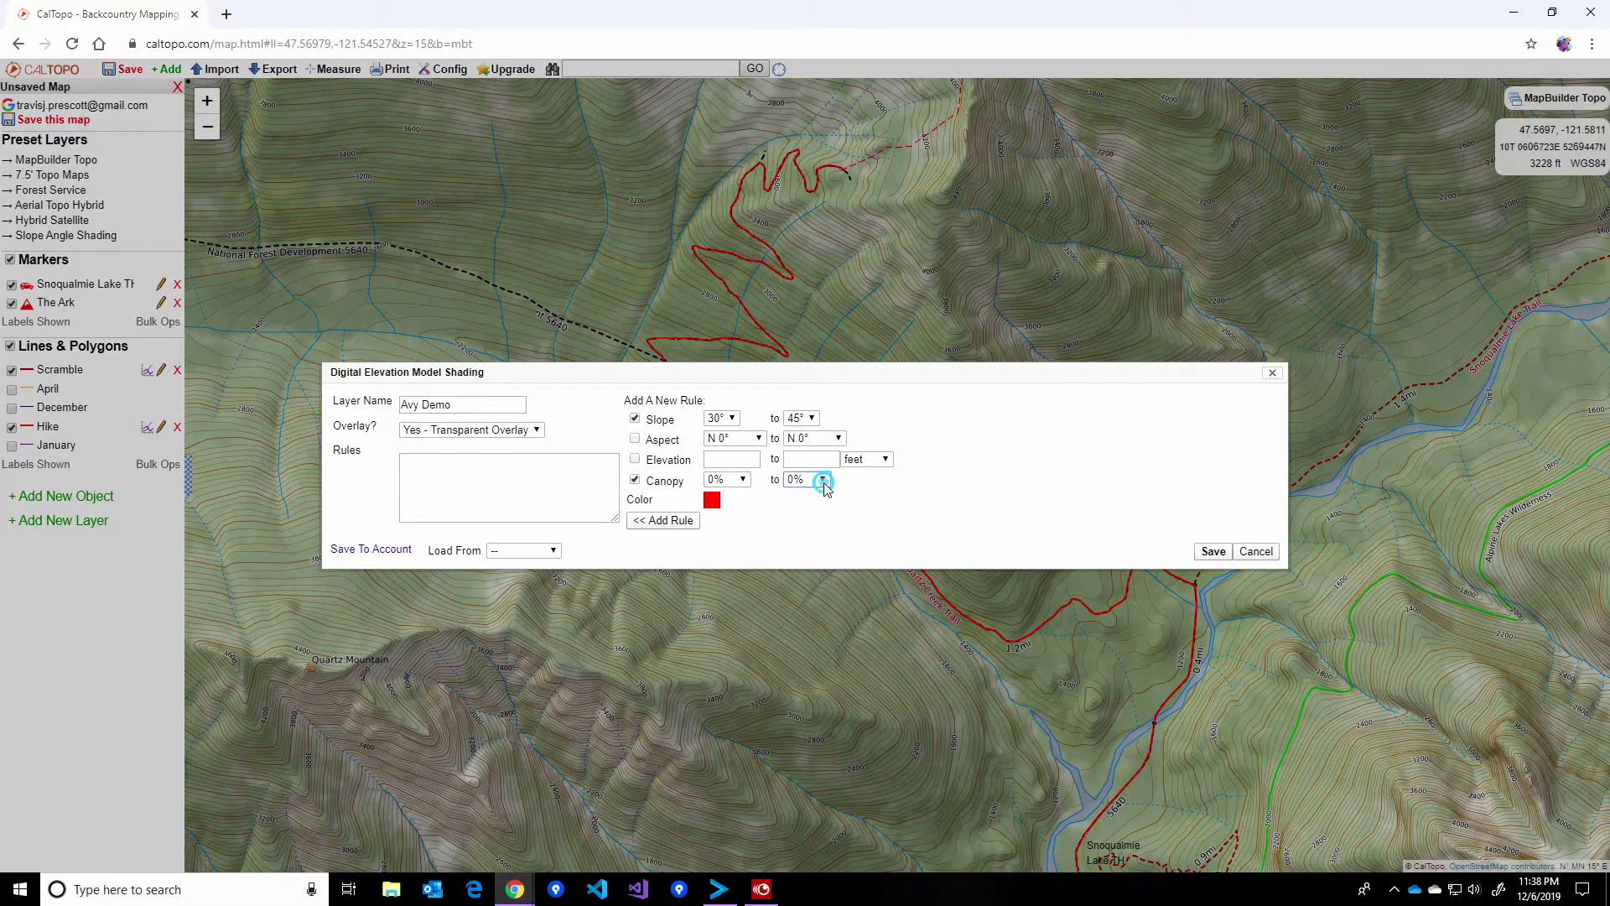
{"action": "left_click", "coordinate": [830, 561]}
{"action": "left_click", "coordinate": [665, 521]}
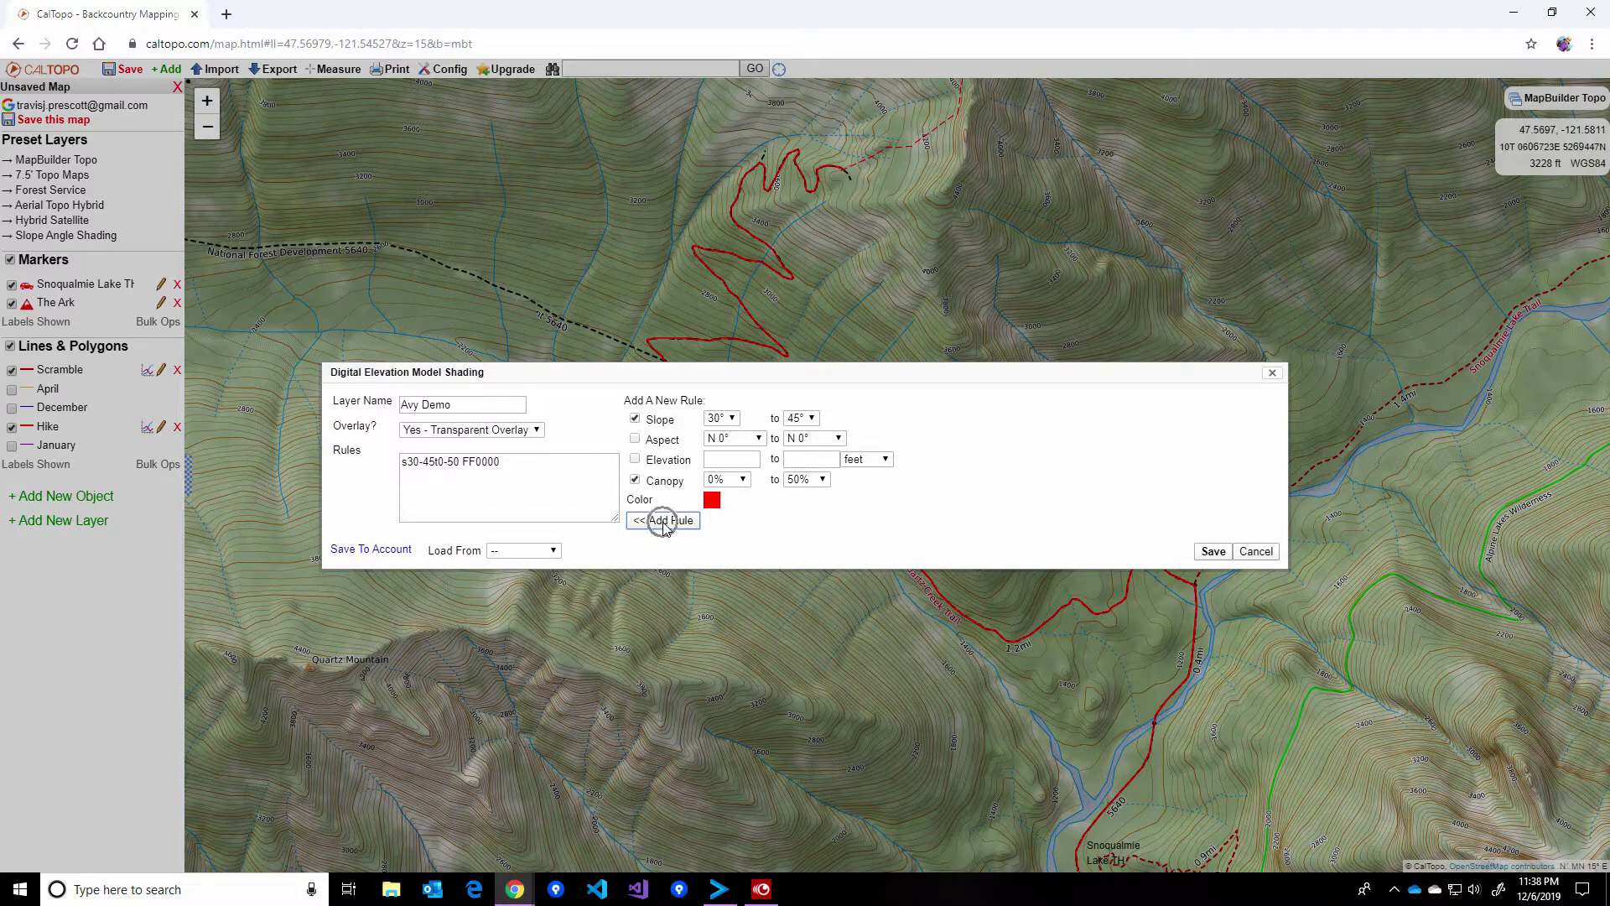
{"action": "triple_click", "coordinate": [540, 476]}
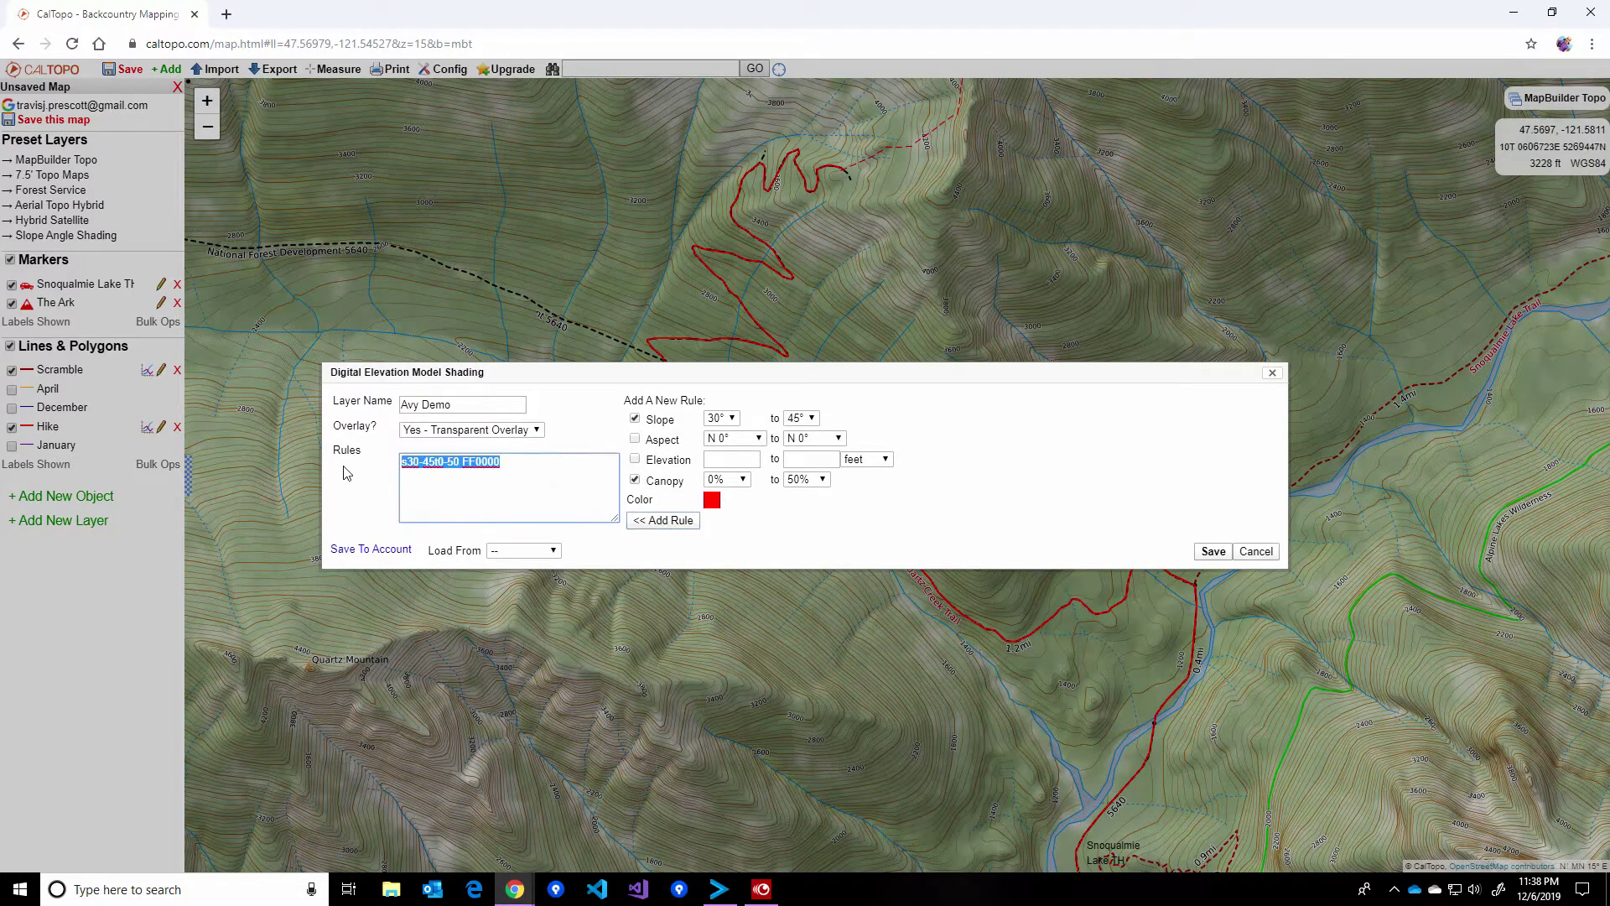
{"action": "left_click", "coordinate": [1208, 552]}
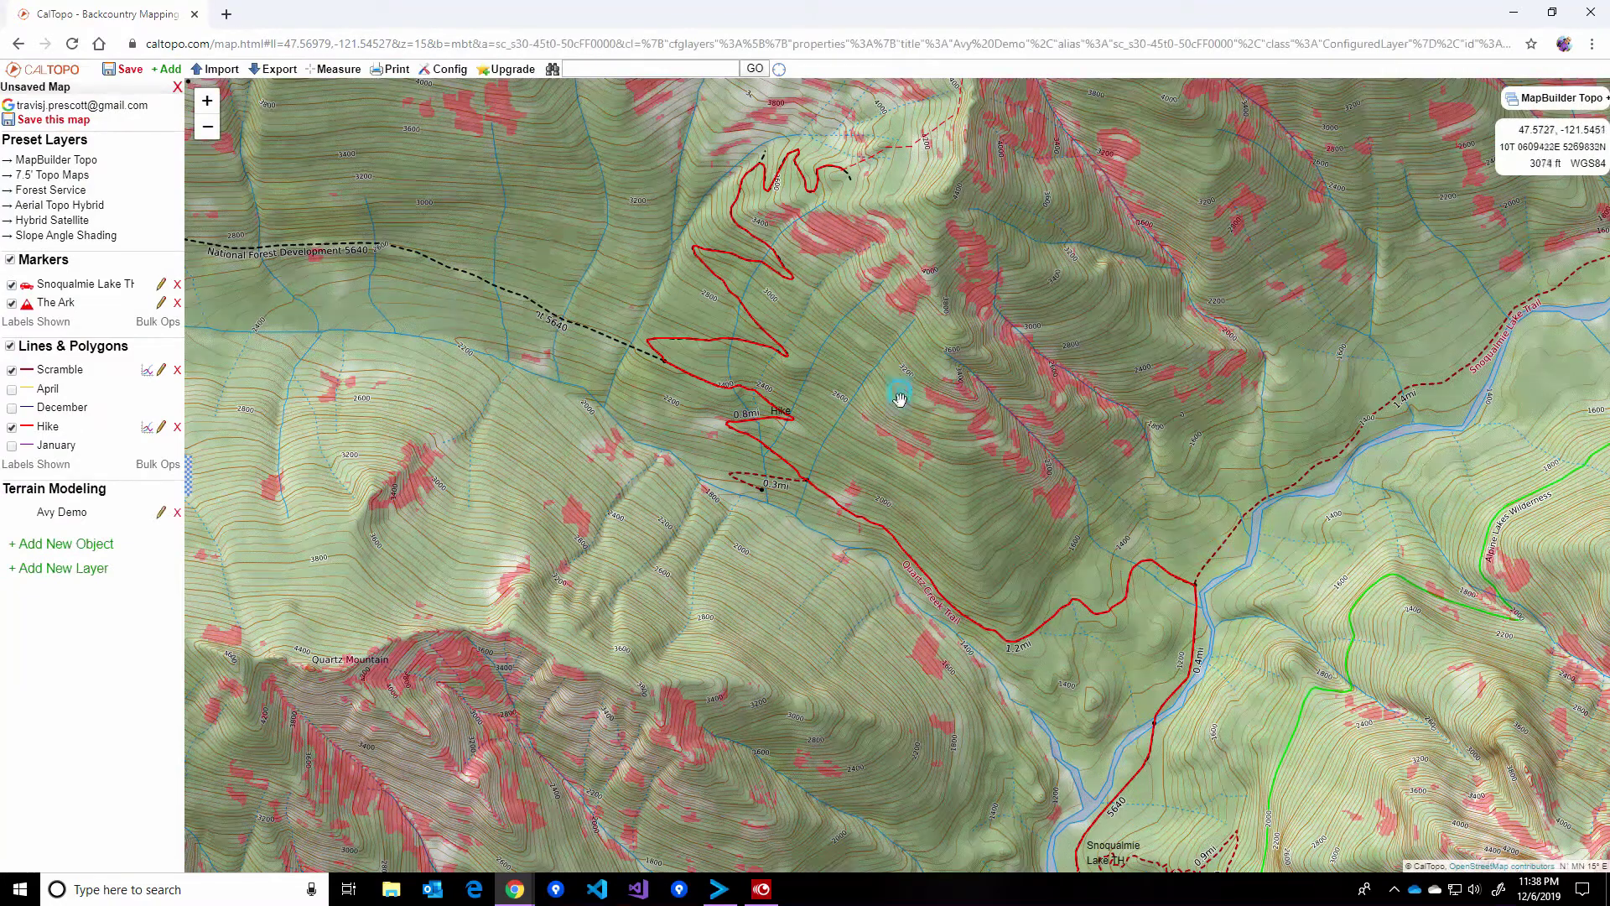
- Compare the Avy Demo shading with Slope Angle Shading, and examine the shaded slopes along the Hike and Scramble lines up to The Ark
{"action": "left_click_drag", "start_coordinate": [898, 388], "coordinate": [877, 478]}
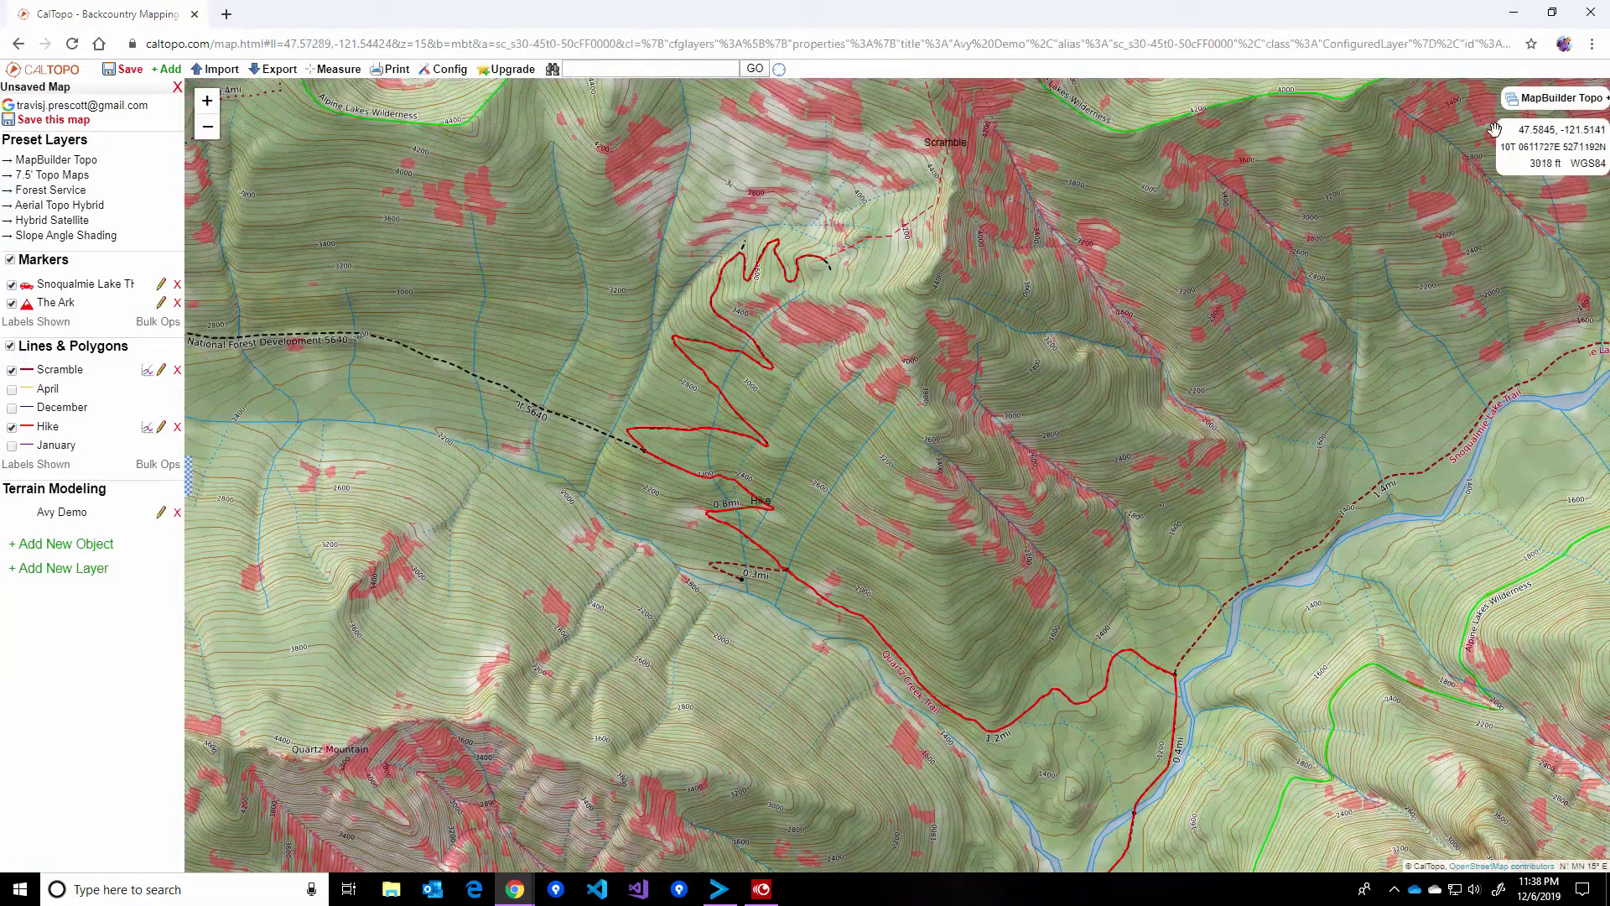
{"action": "mouse_move", "coordinate": [1556, 112]}
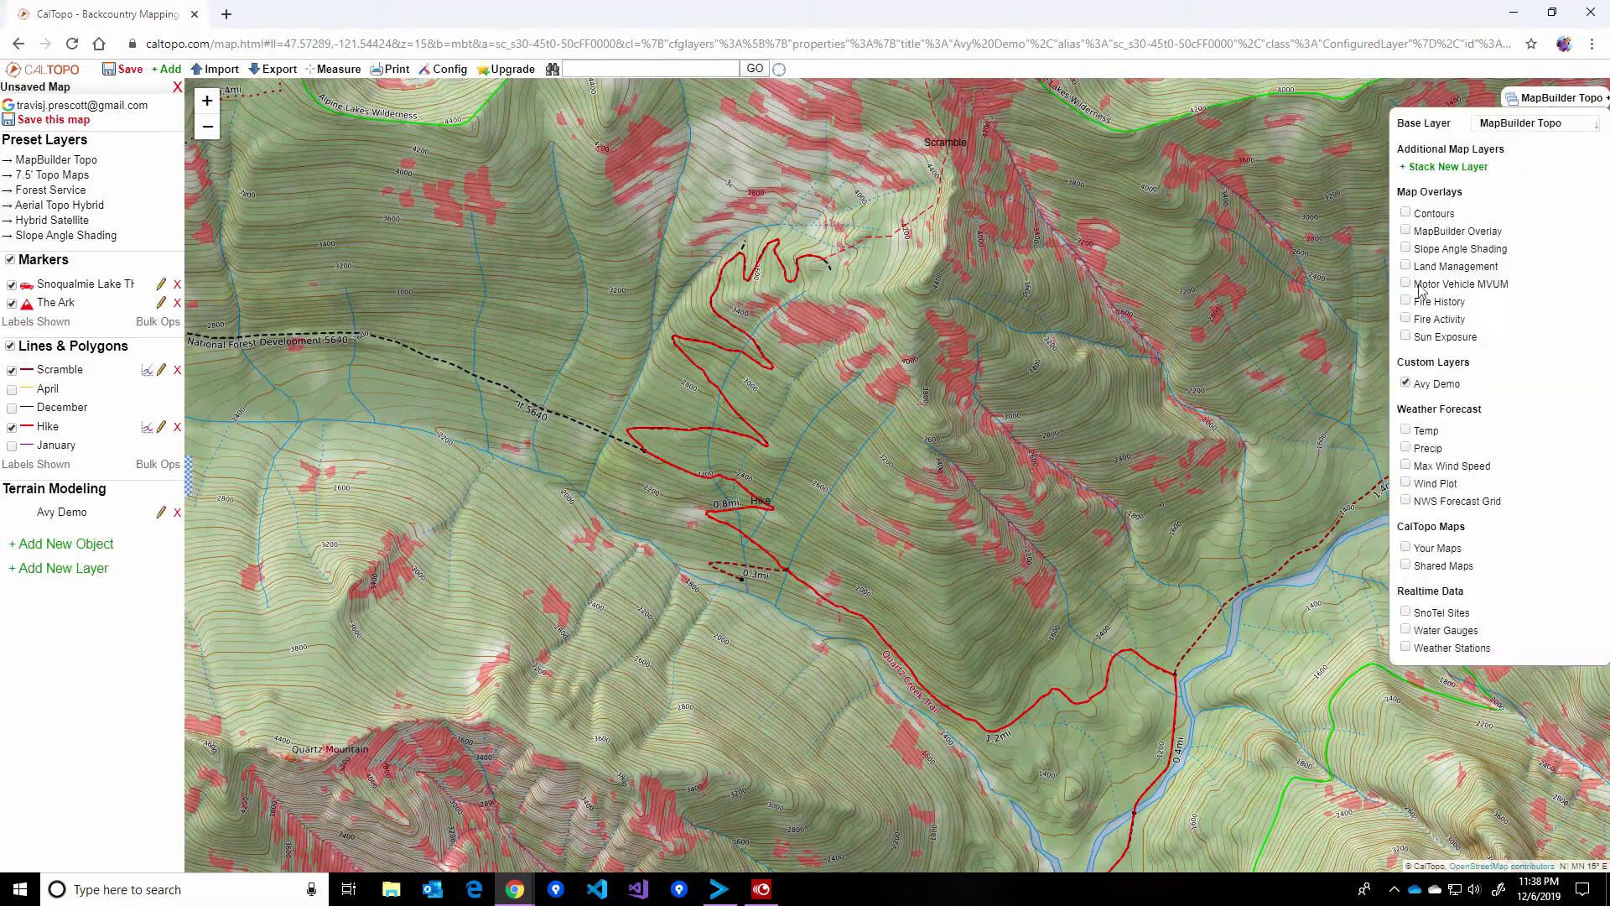
{"action": "left_click", "coordinate": [1407, 249]}
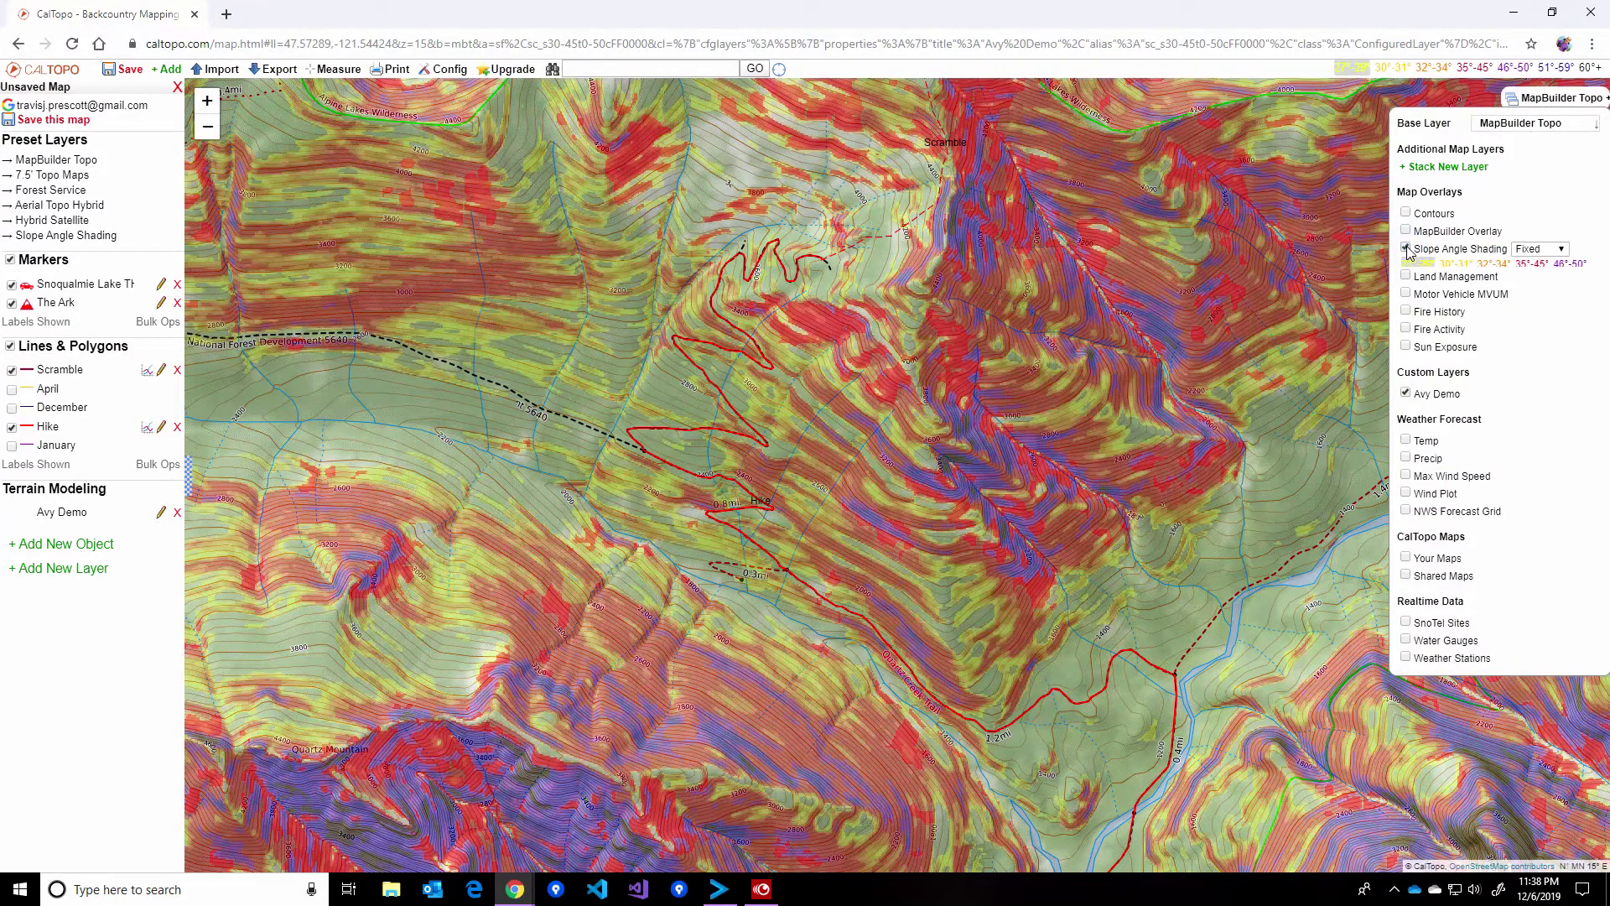
{"action": "left_click", "coordinate": [1407, 249]}
{"action": "left_click_drag", "start_coordinate": [968, 445], "coordinate": [952, 480]}
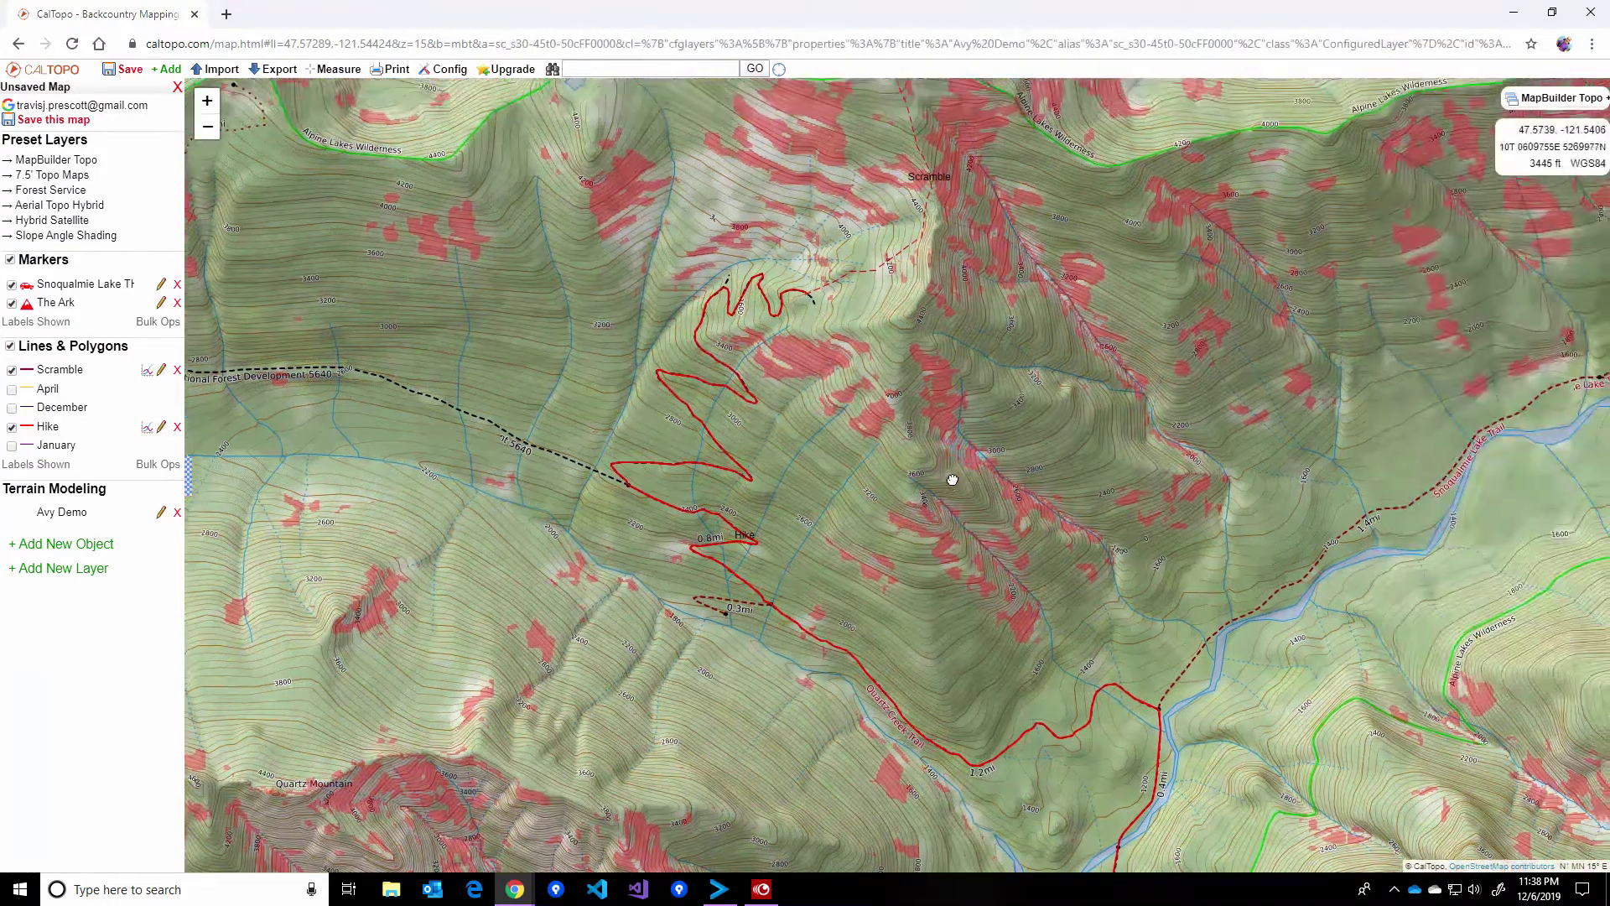
{"action": "left_click_drag", "start_coordinate": [907, 402], "coordinate": [876, 541]}
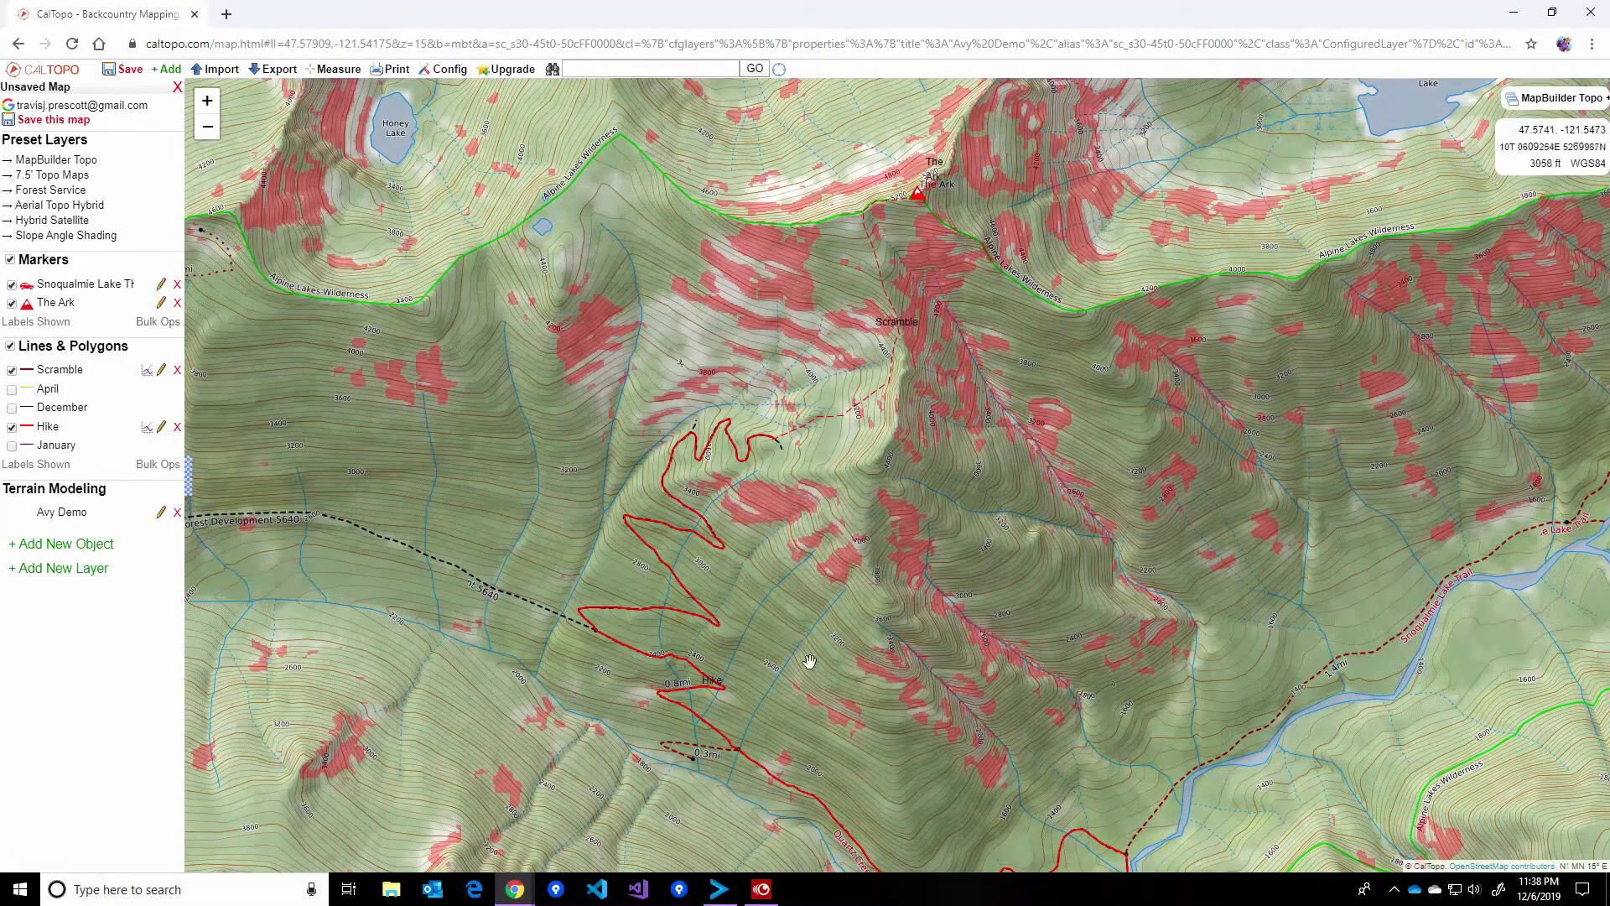
{"action": "left_click_drag", "start_coordinate": [809, 661], "coordinate": [839, 638]}
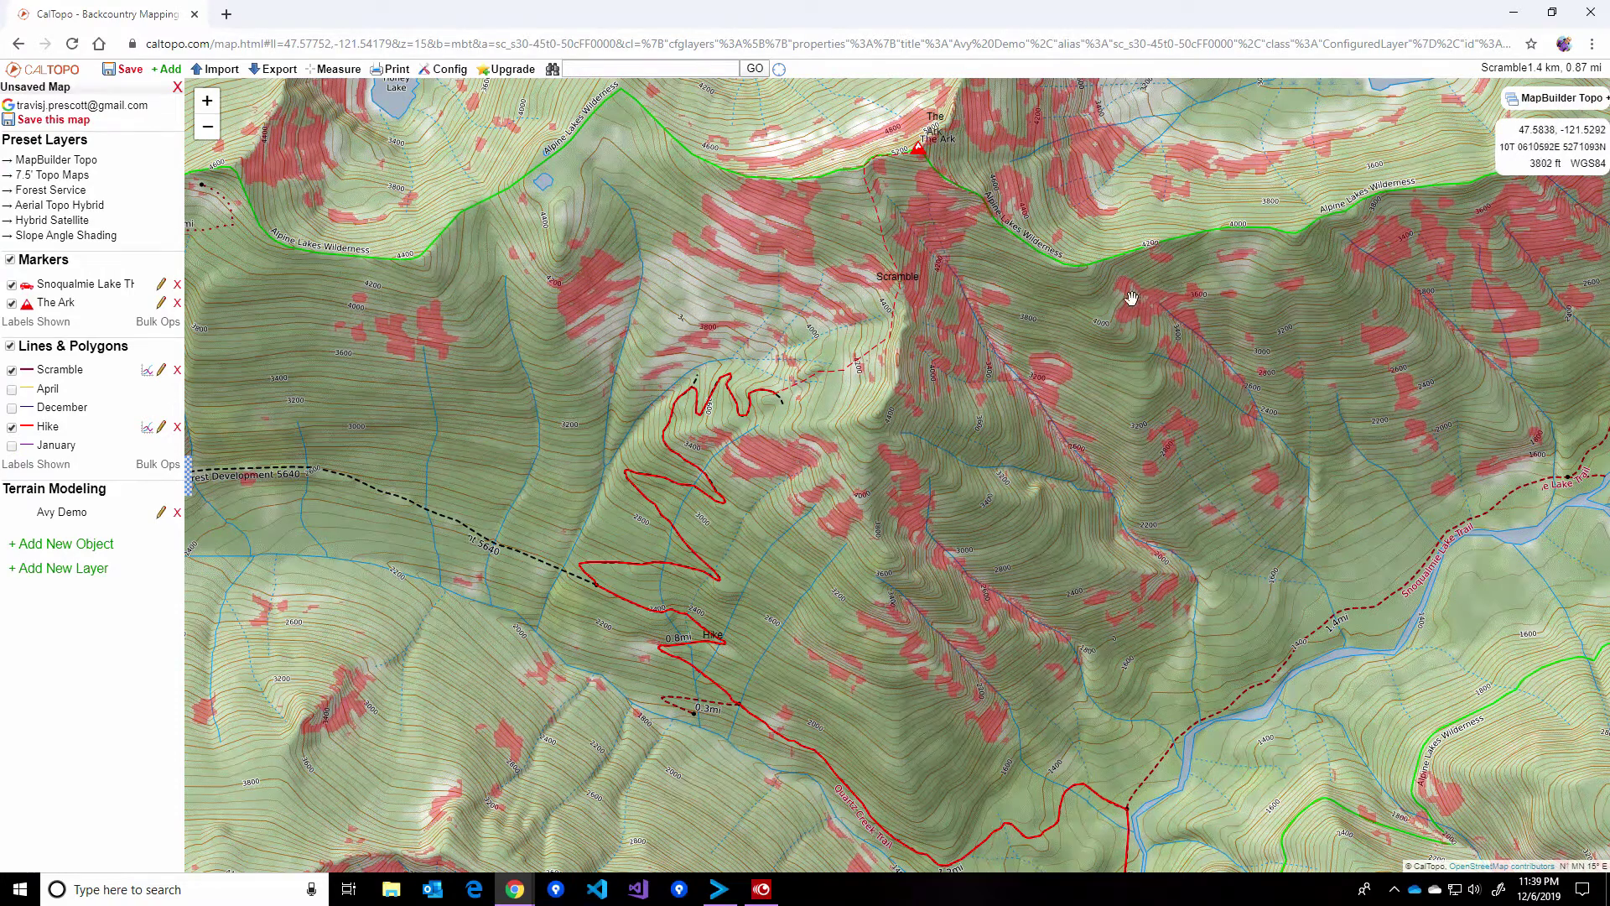
- Start another DEM Shading layer named "Canopy Demo" and make it a base layer instead of a transparent overlay
{"action": "left_click", "coordinate": [28, 568]}
{"action": "left_click", "coordinate": [42, 571]}
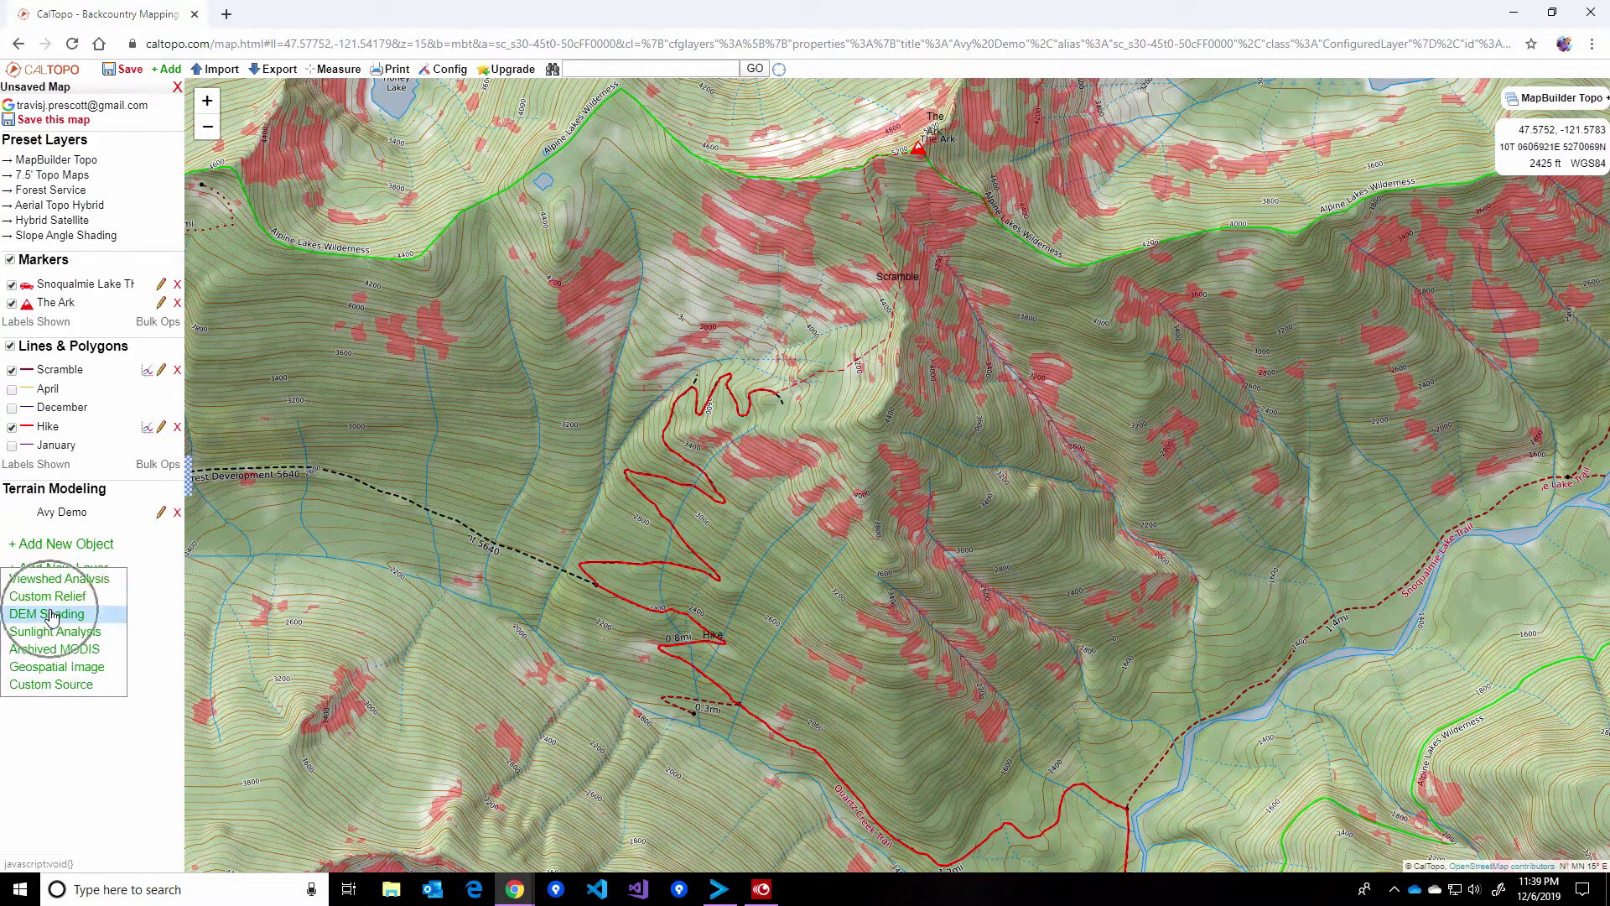
{"action": "left_click", "coordinate": [50, 615]}
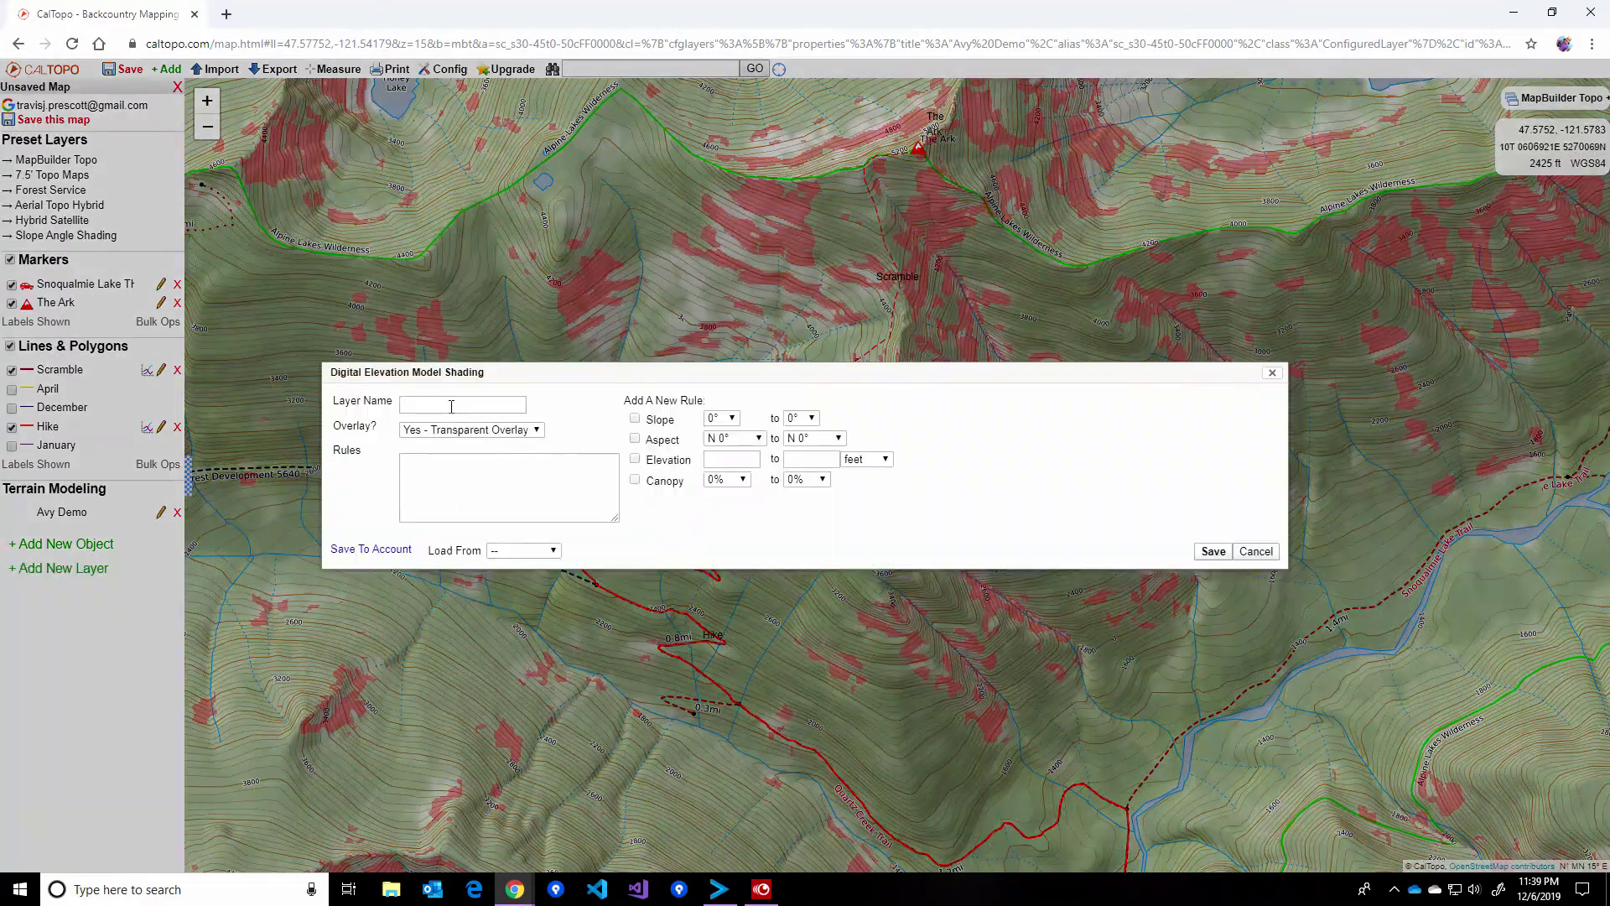
{"action": "left_click", "coordinate": [451, 407]}
{"action": "left_click", "coordinate": [463, 430]}
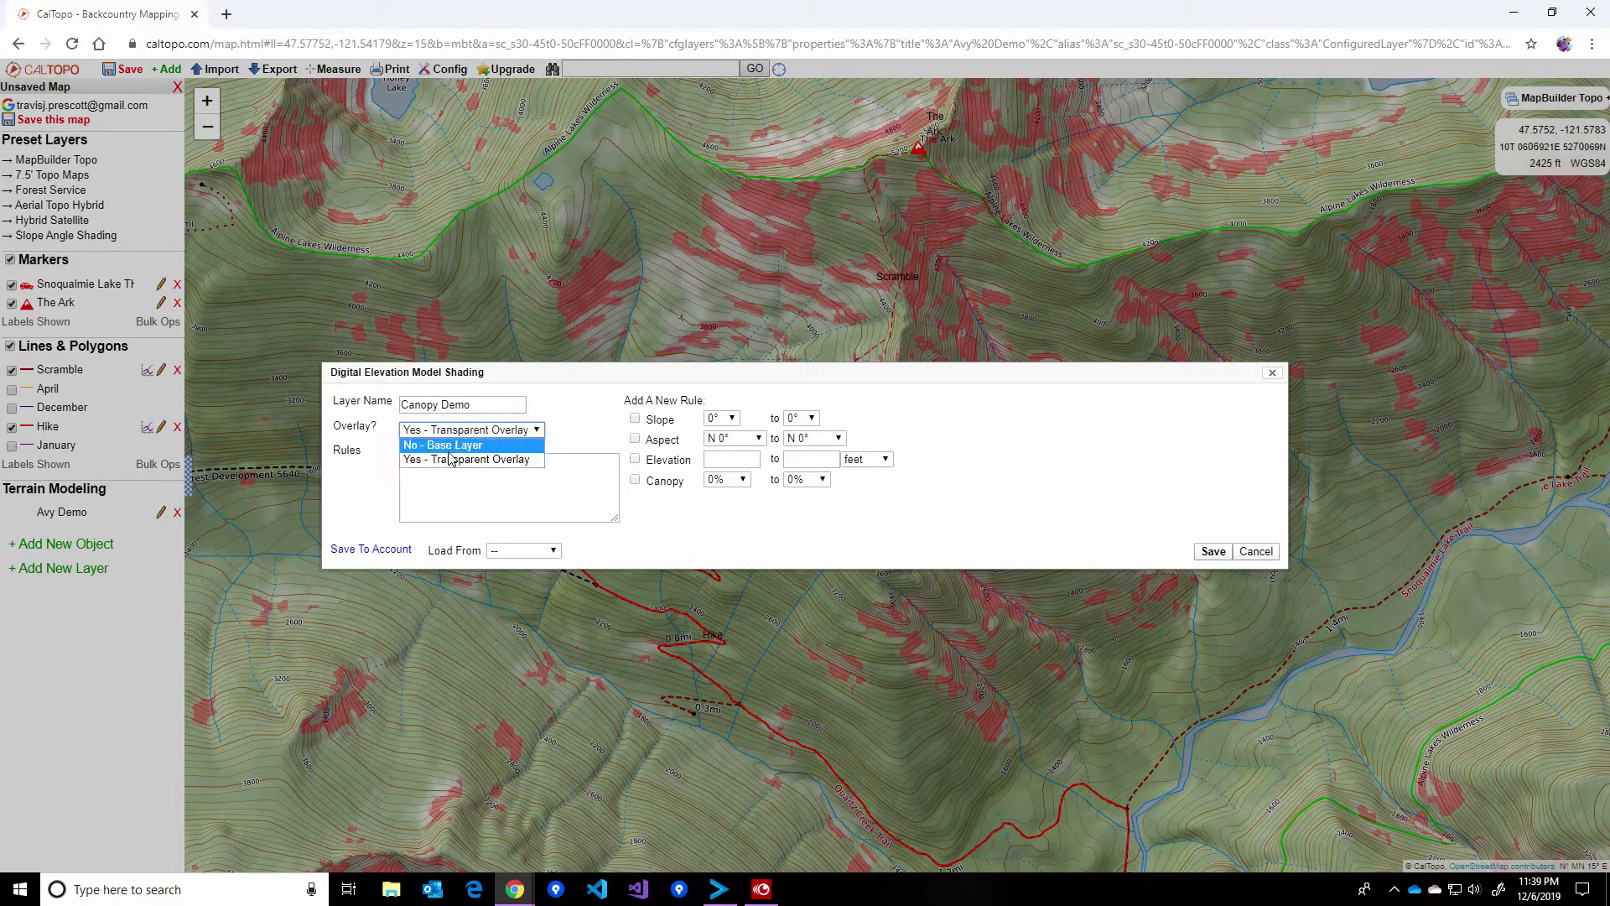
{"action": "left_click", "coordinate": [446, 447]}
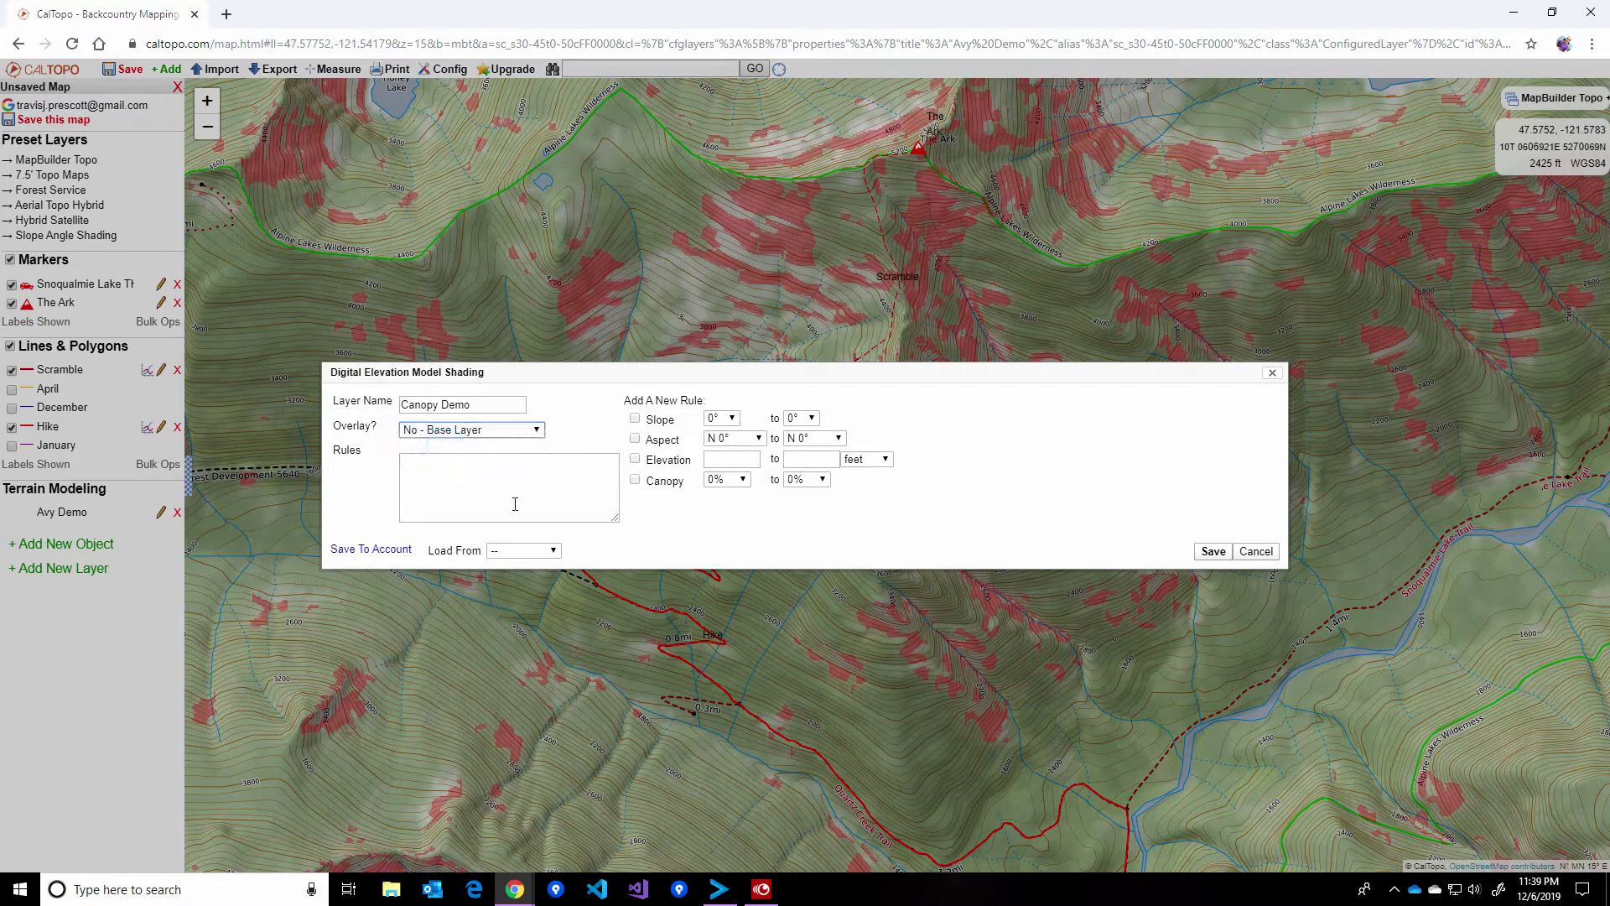
- Define a canopy rule from 50% to 100% for the Canopy Demo layer
{"action": "left_click", "coordinate": [635, 478]}
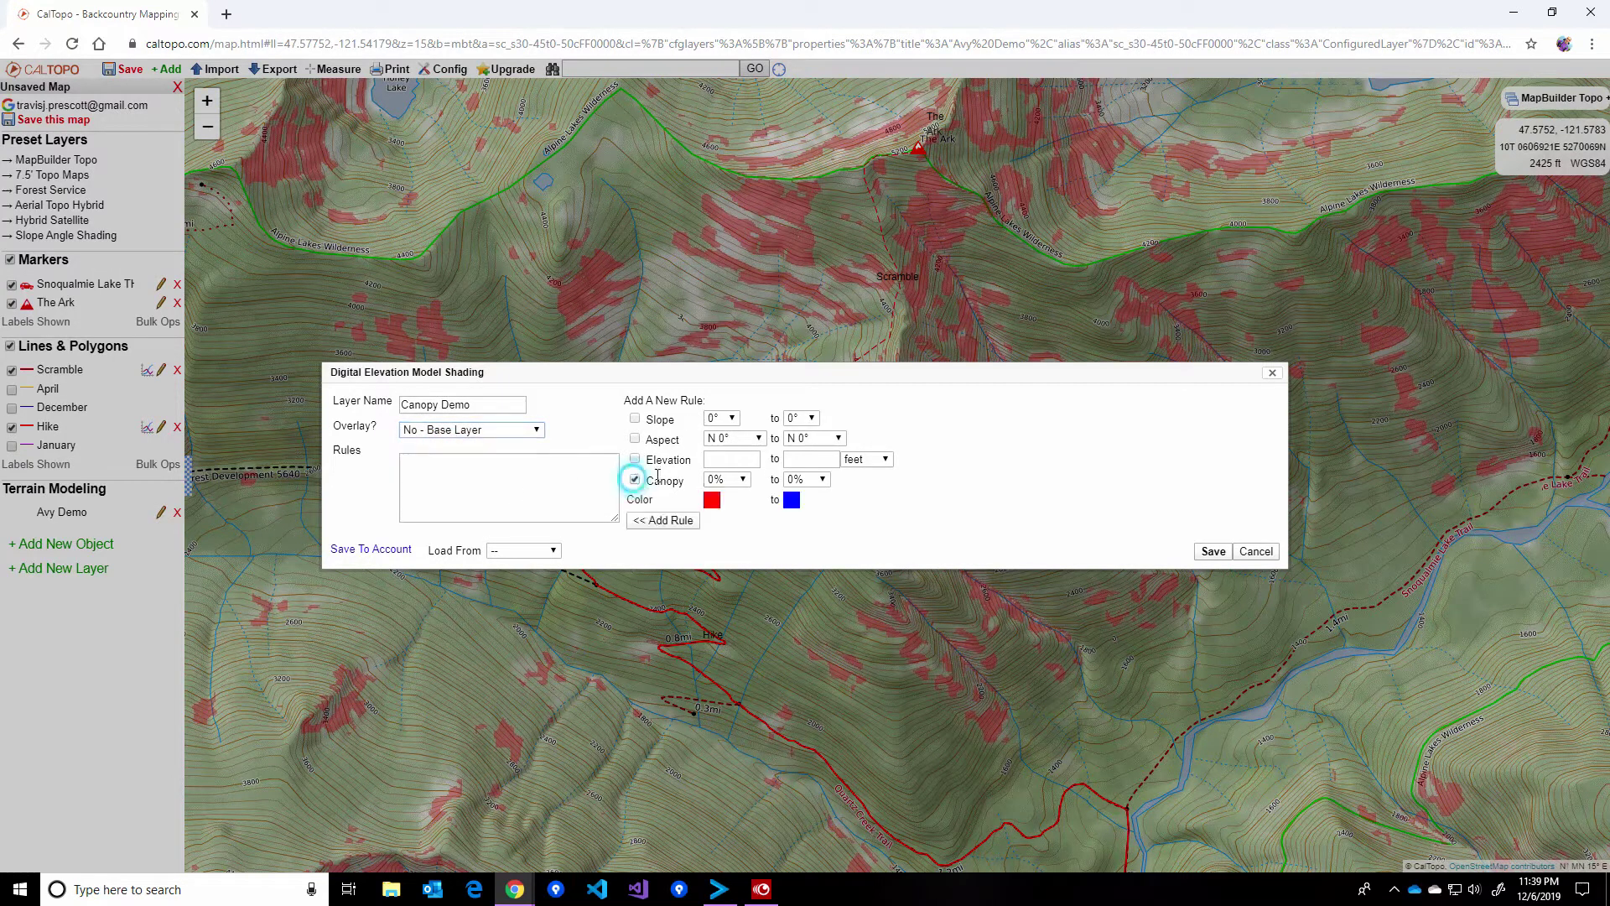
{"action": "left_click", "coordinate": [743, 485]}
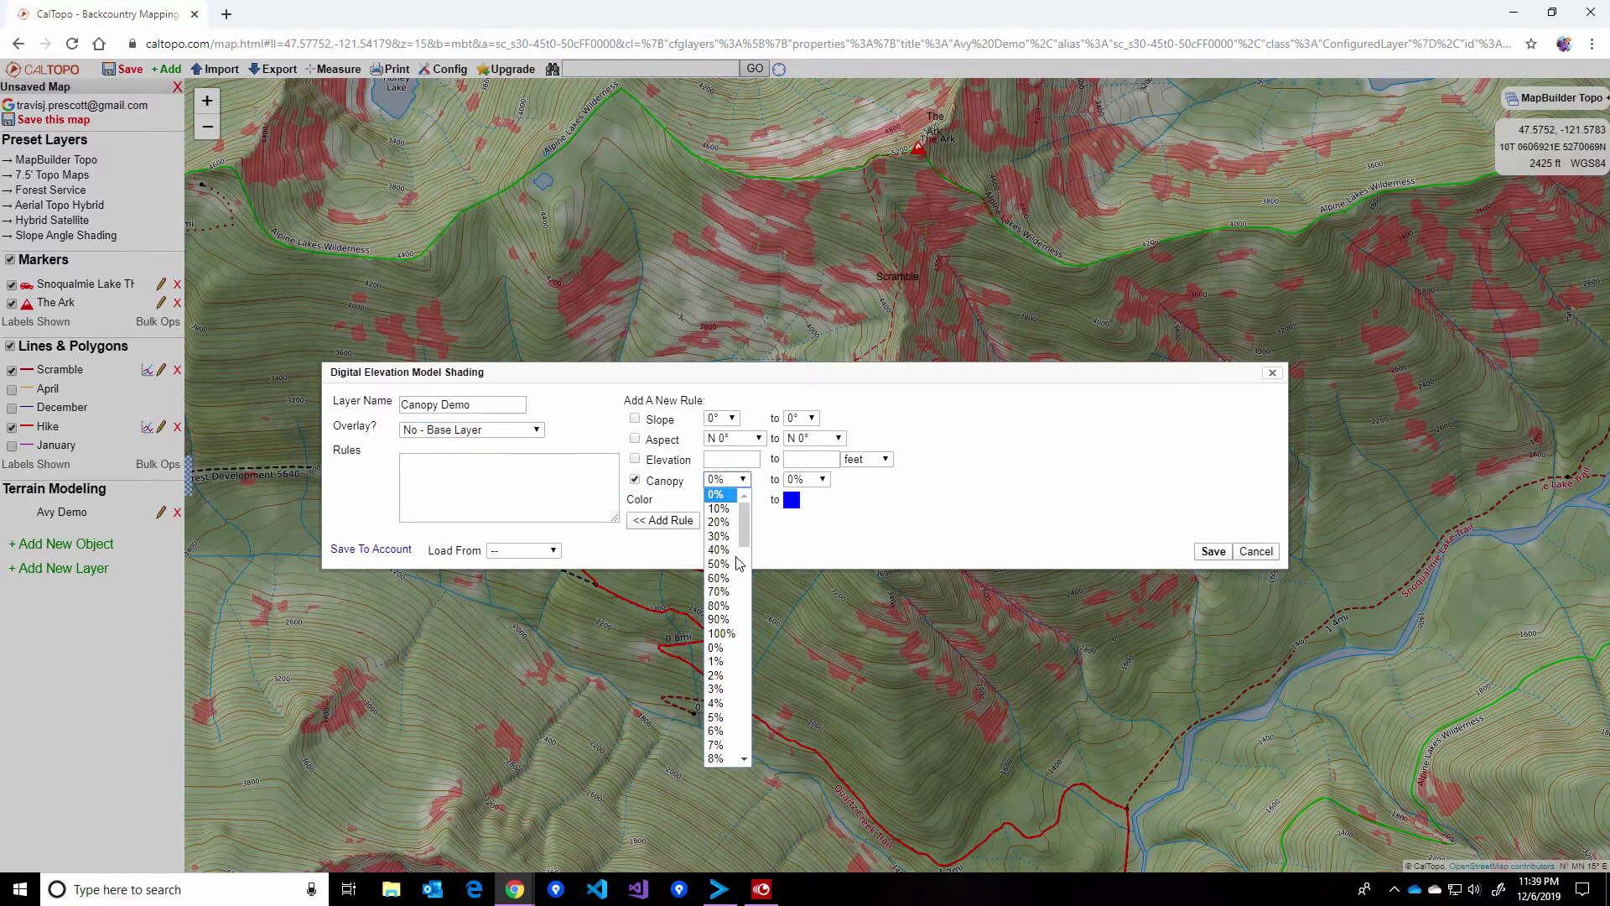
{"action": "left_click", "coordinate": [726, 567]}
{"action": "left_click", "coordinate": [813, 484]}
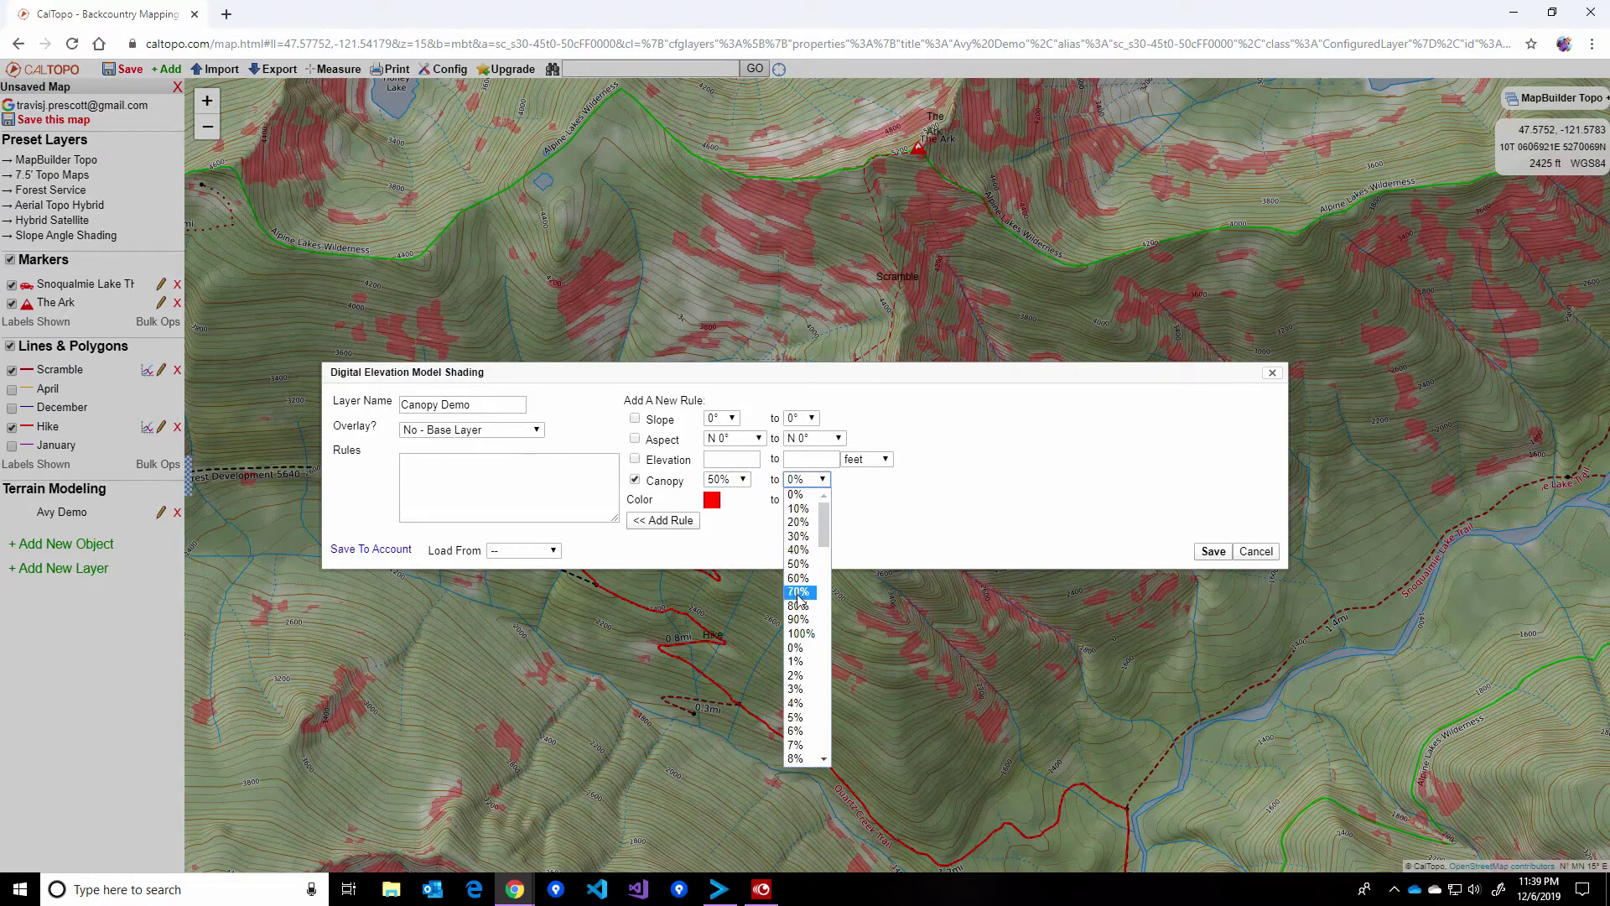
{"action": "left_click", "coordinate": [805, 635]}
- Set the start colour of the canopy rule's gradient to light green
{"action": "left_click", "coordinate": [713, 500]}
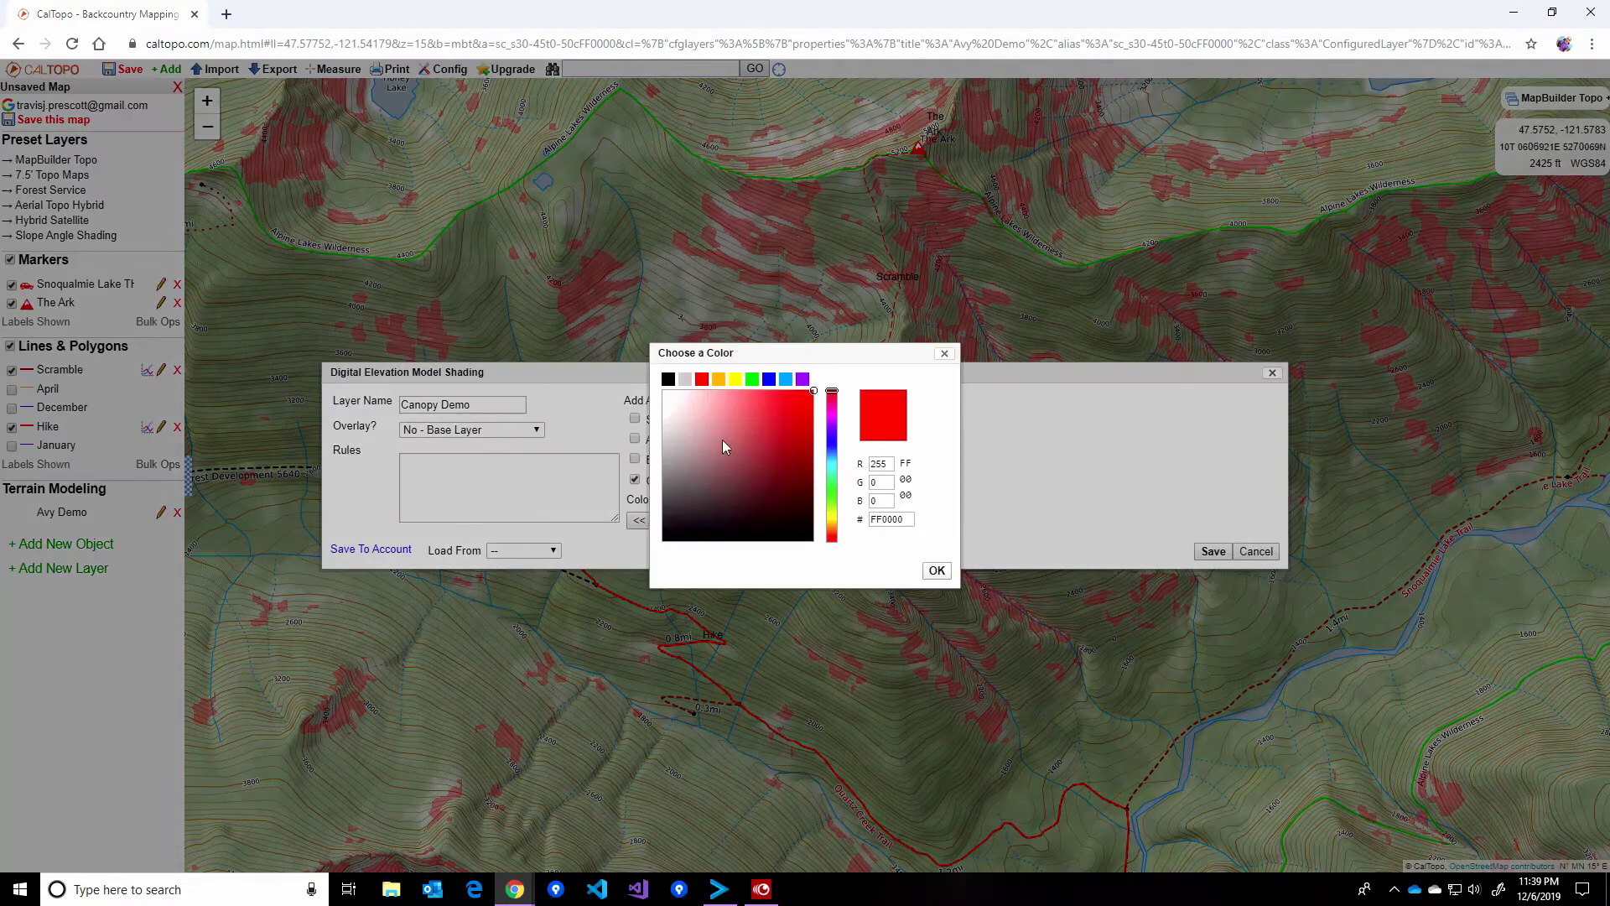
{"action": "left_click", "coordinate": [753, 380]}
{"action": "left_click", "coordinate": [713, 500]}
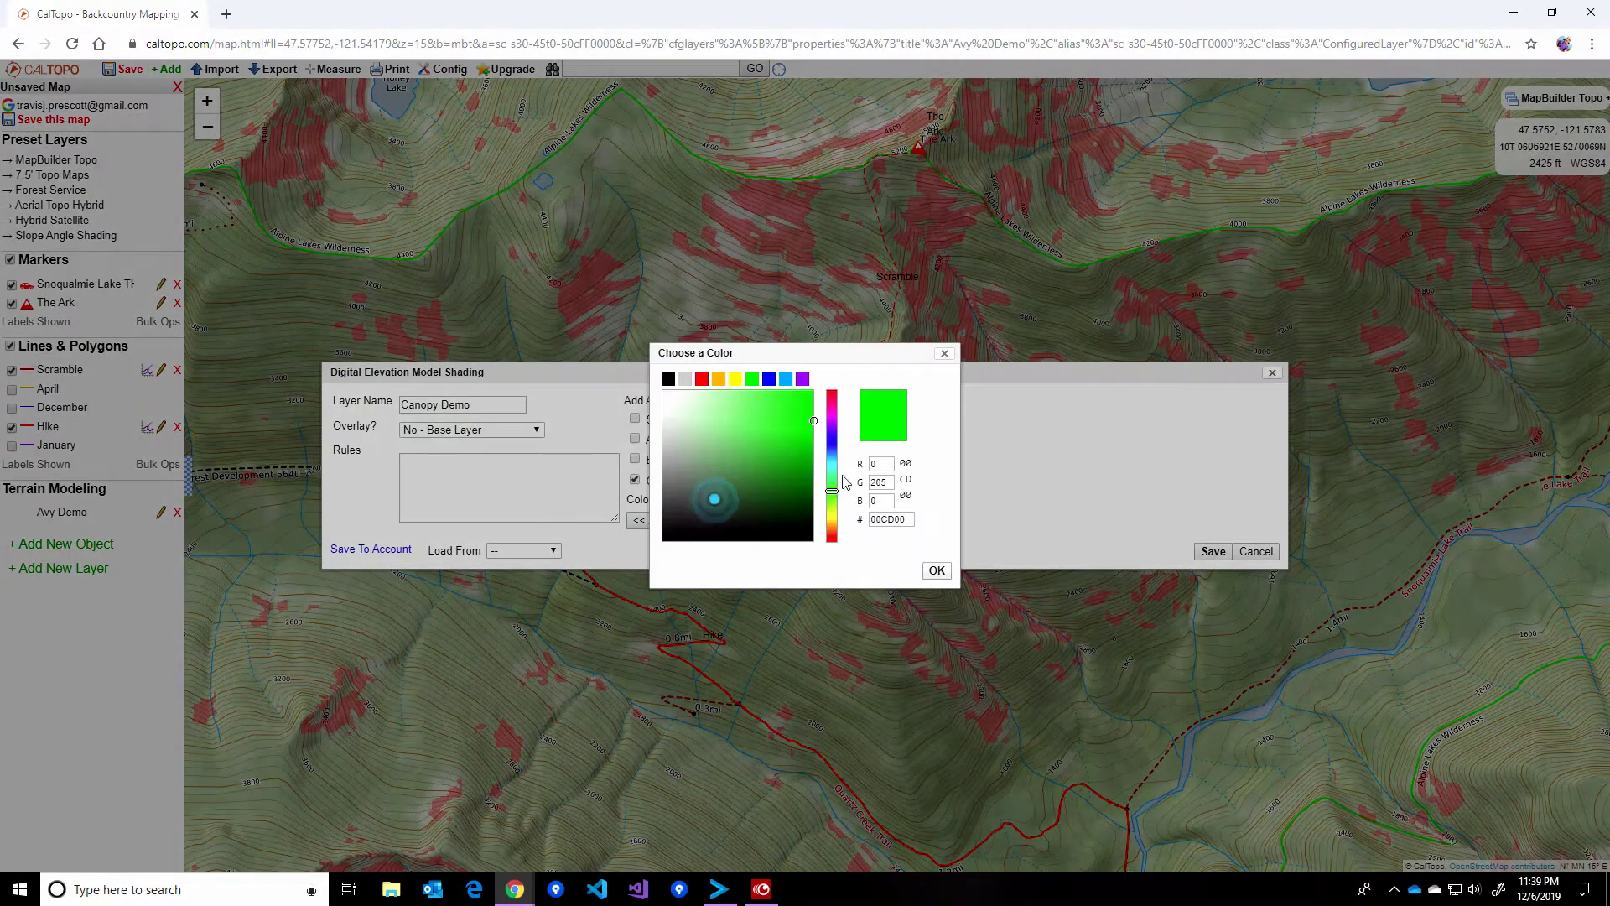
{"action": "left_click_drag", "start_coordinate": [803, 419], "coordinate": [723, 391]}
{"action": "left_click", "coordinate": [936, 571]}
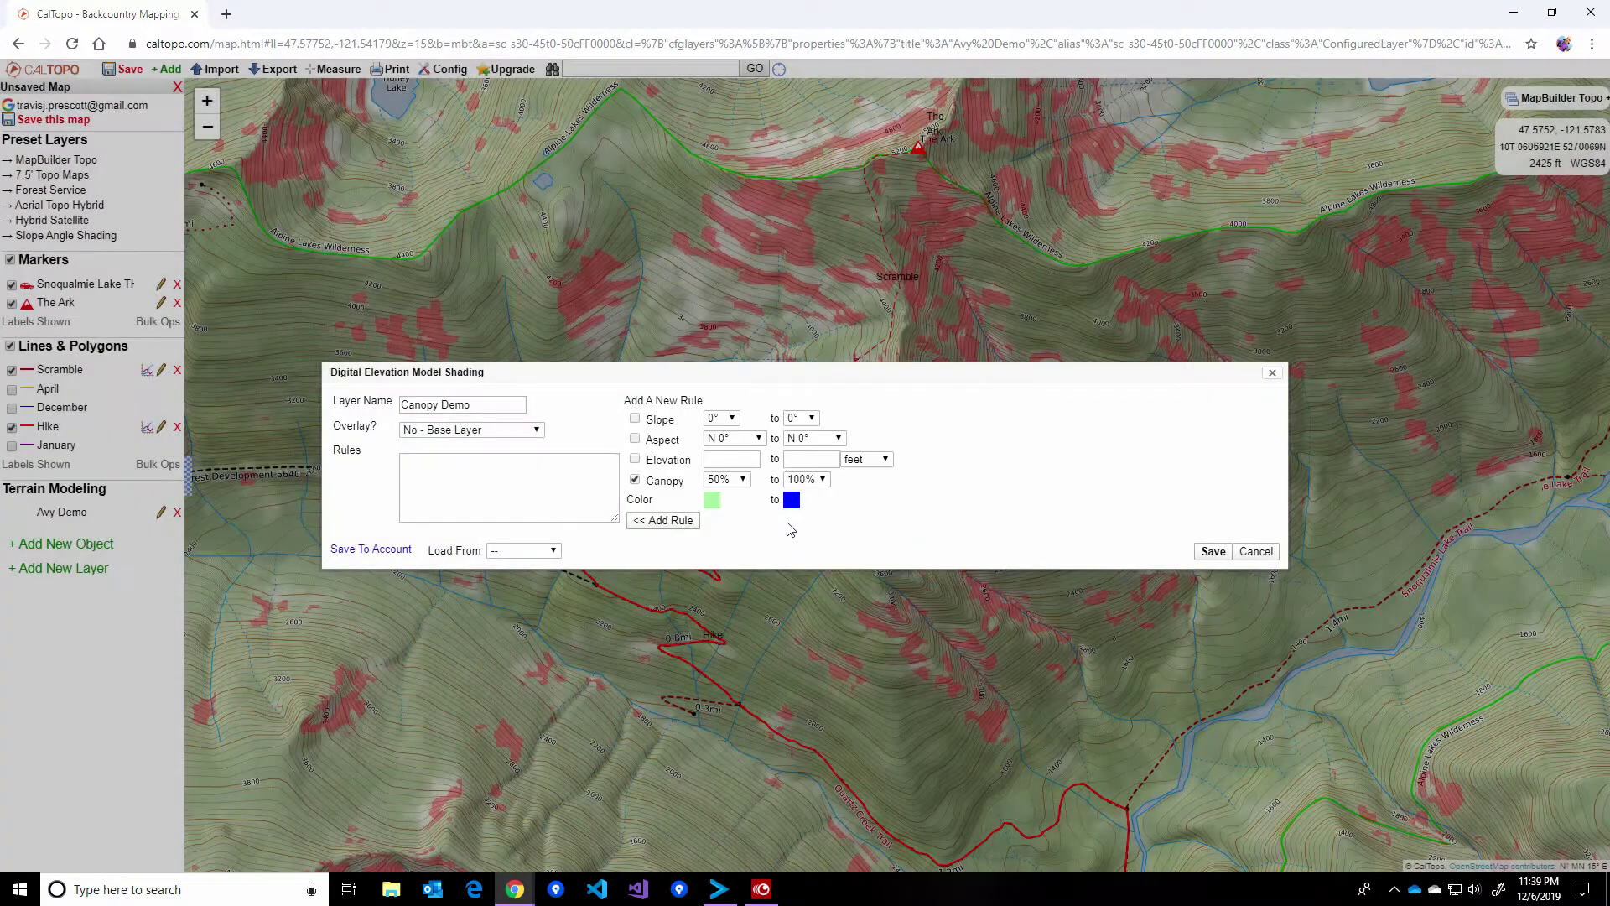
- Set the gradient's end colour to dark green 005800, and save the Canopy Demo layer with this canopy rule added
{"action": "left_click", "coordinate": [789, 496]}
{"action": "left_click", "coordinate": [753, 380]}
{"action": "left_click", "coordinate": [789, 498]}
{"action": "left_click_drag", "start_coordinate": [767, 433], "coordinate": [810, 486]}
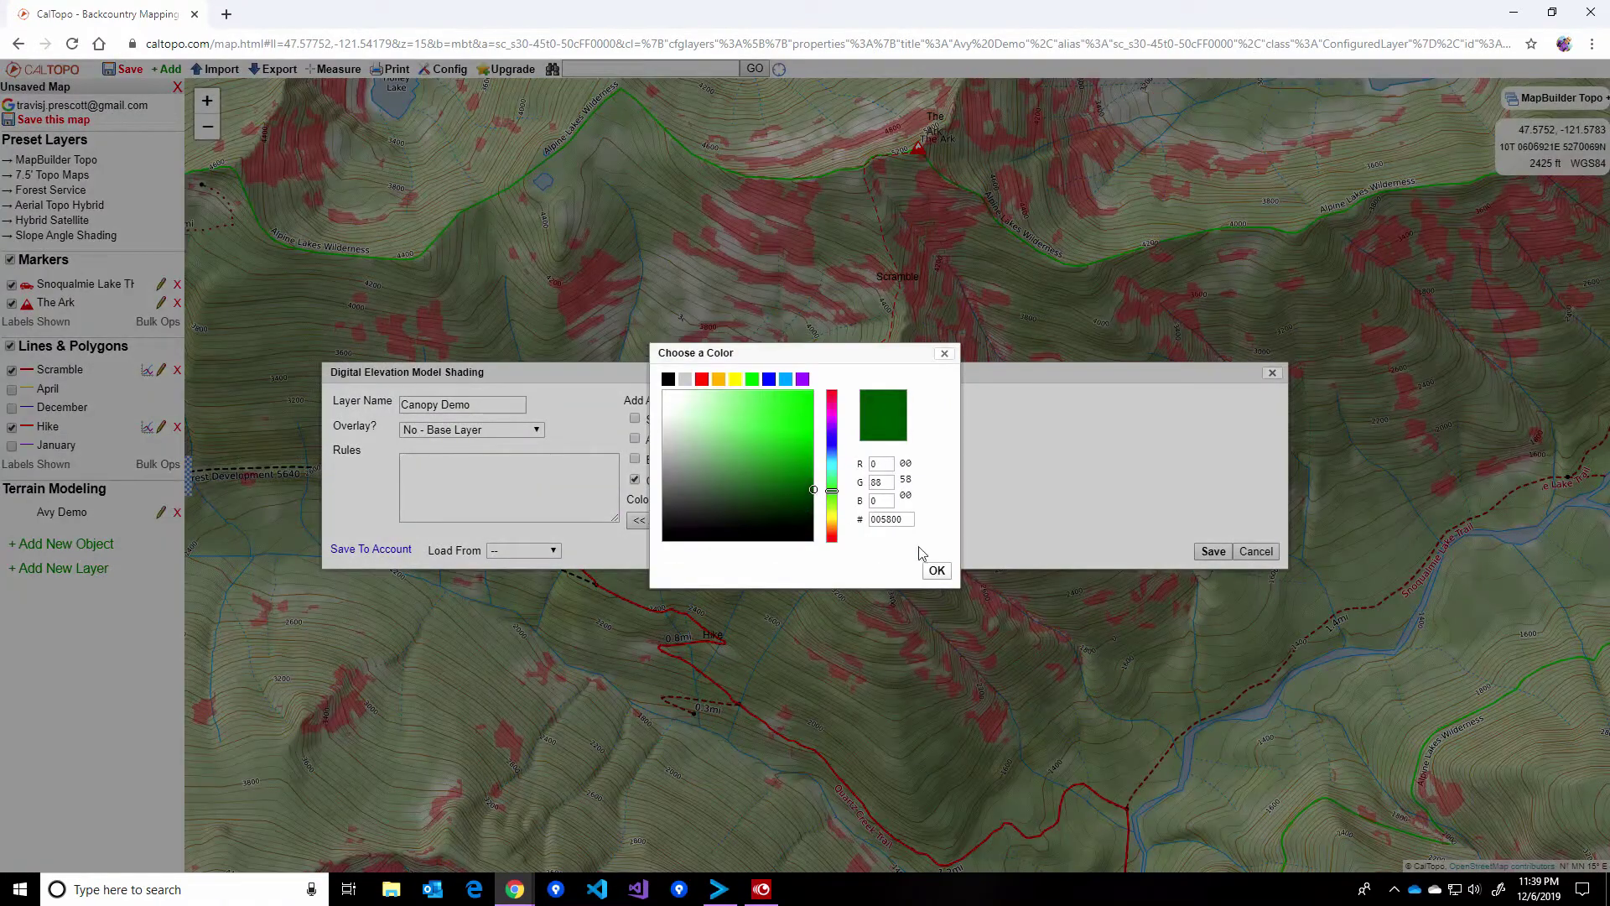
{"action": "left_click", "coordinate": [936, 570]}
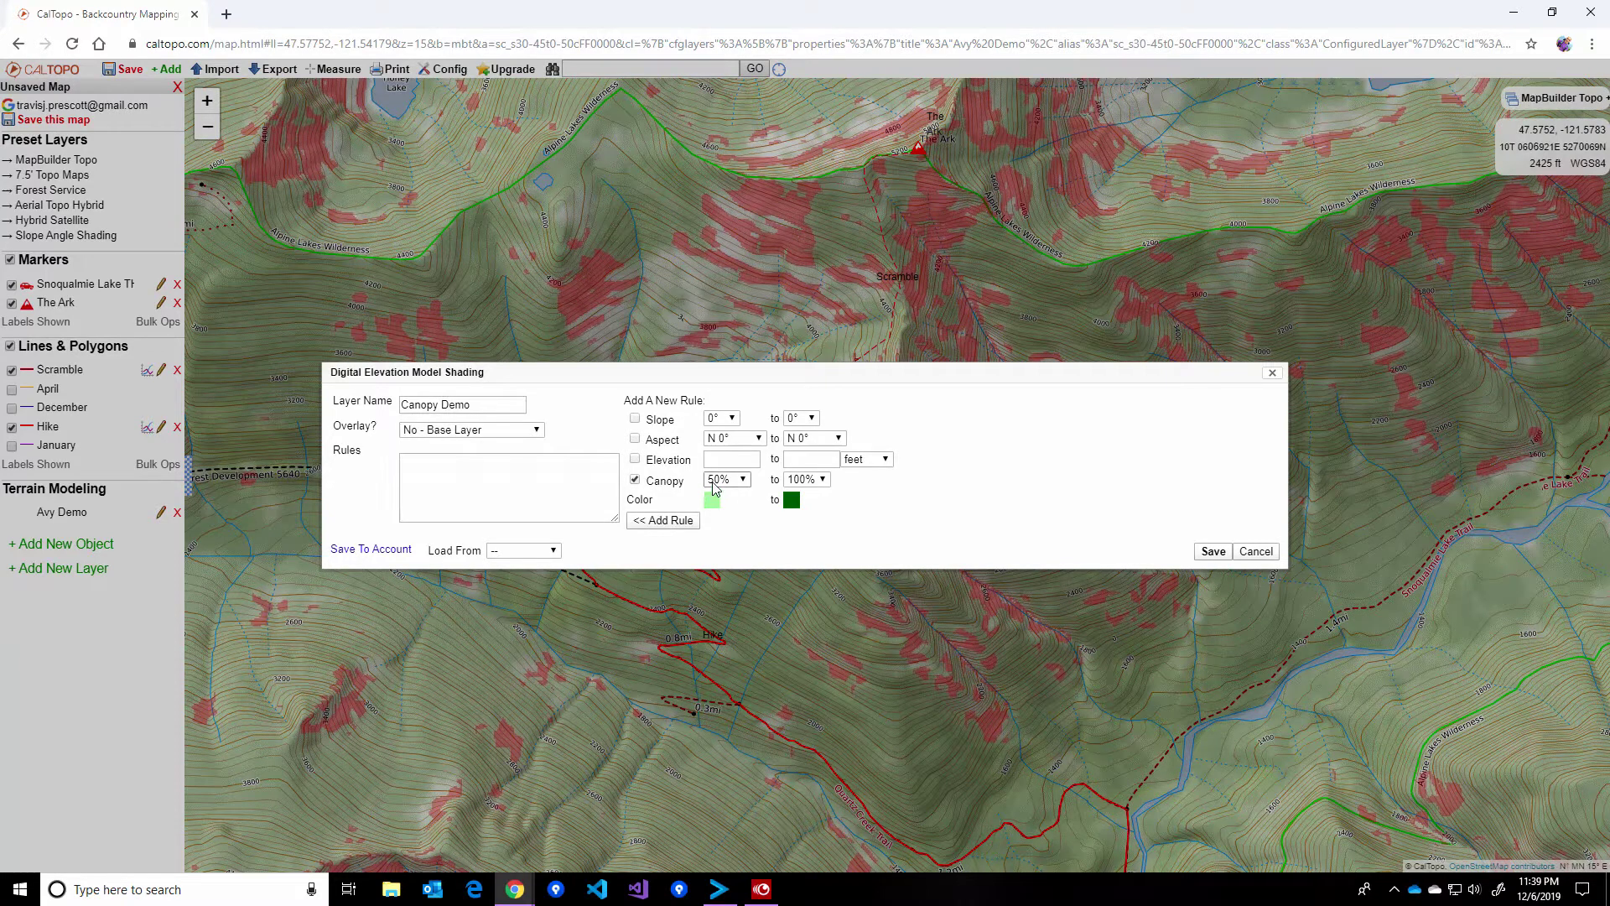
{"action": "left_click", "coordinate": [683, 526]}
{"action": "left_click", "coordinate": [1213, 551]}
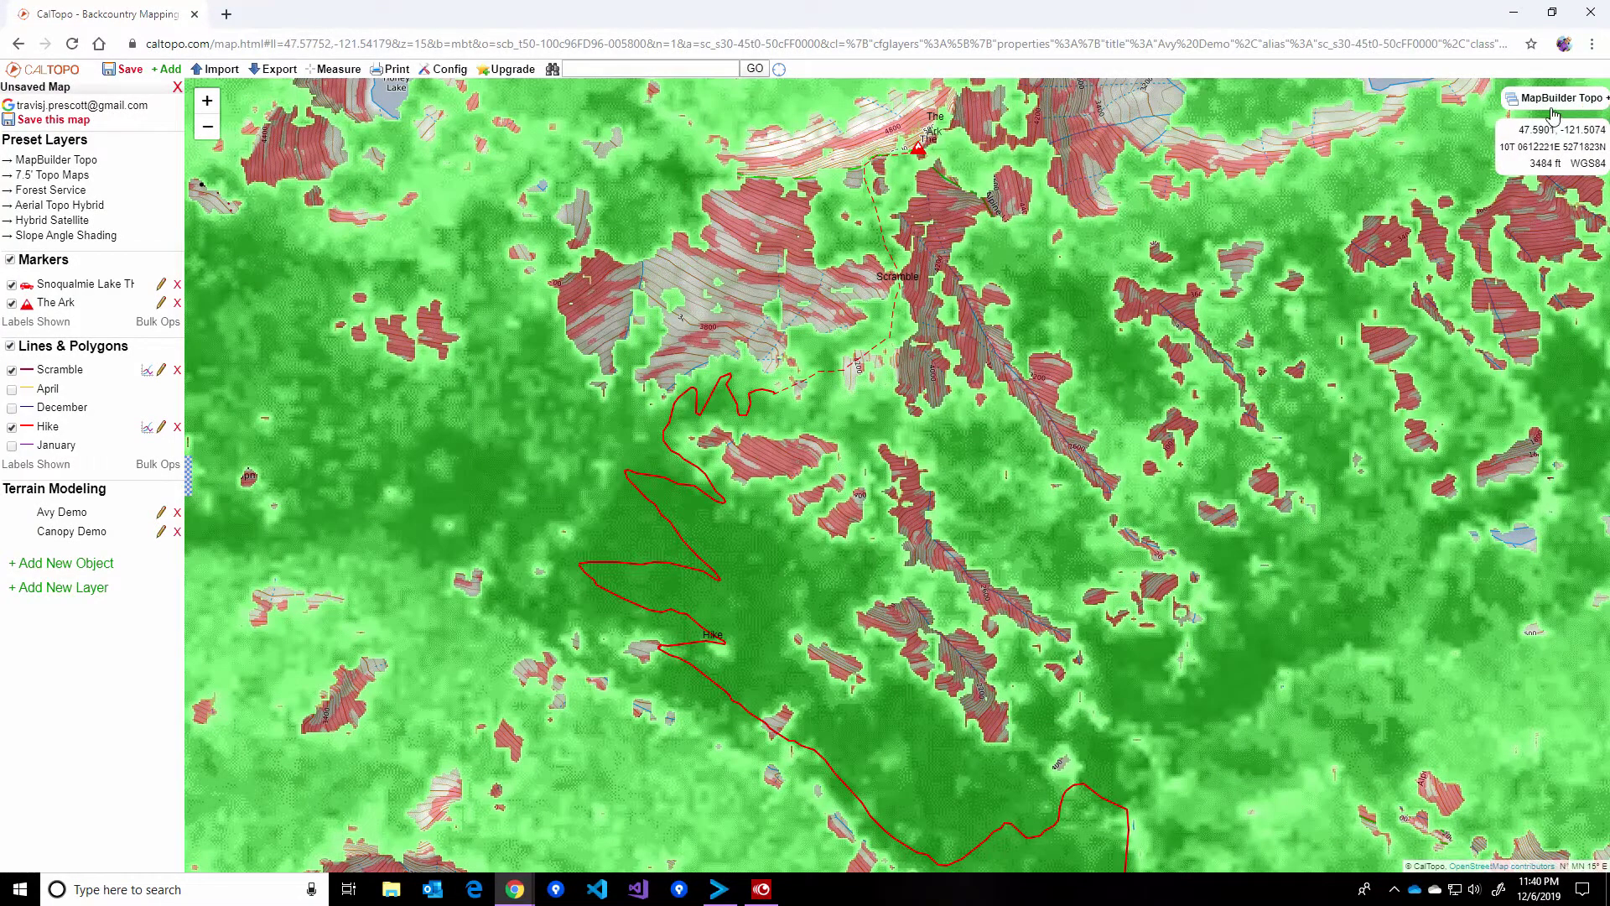
- Reduce the opacity of the stacked Canopy Demo layer to 43% so the topo map shows through
{"action": "mouse_move", "coordinate": [1550, 101]}
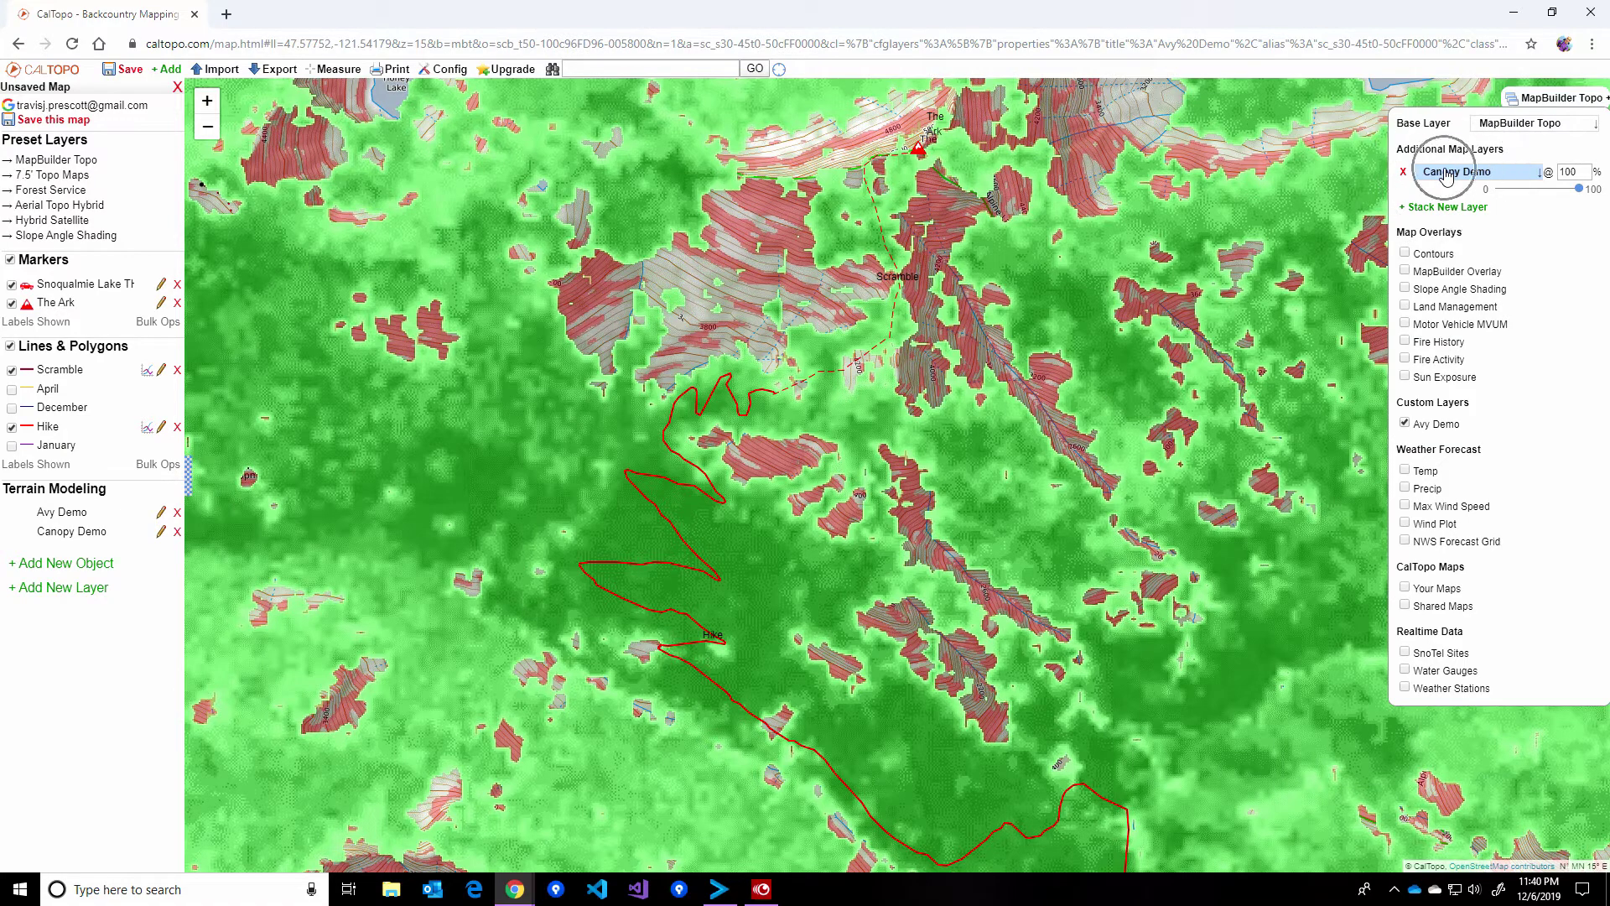
{"action": "mouse_move", "coordinate": [1578, 189]}
{"action": "left_mouse_down"}
{"action": "mouse_move", "coordinate": [1531, 200]}
{"action": "mouse_move", "coordinate": [1553, 205]}
{"action": "left_mouse_up"}
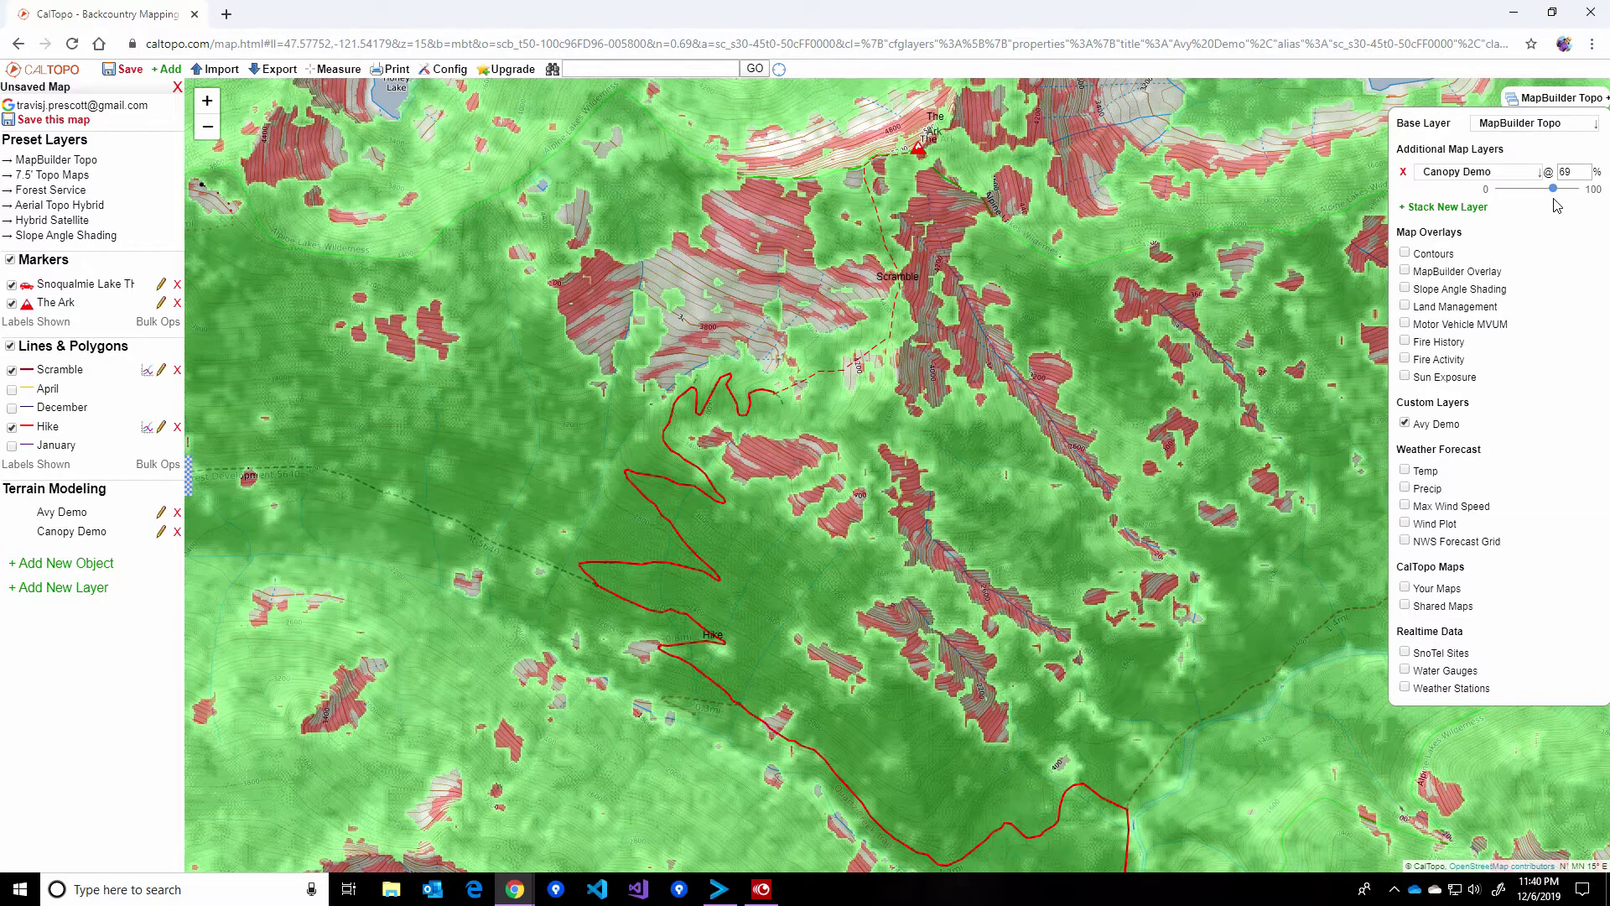
{"action": "mouse_move", "coordinate": [1556, 205]}
{"action": "left_mouse_down"}
{"action": "mouse_move", "coordinate": [1528, 208]}
{"action": "mouse_move", "coordinate": [1547, 218]}
{"action": "left_mouse_up"}
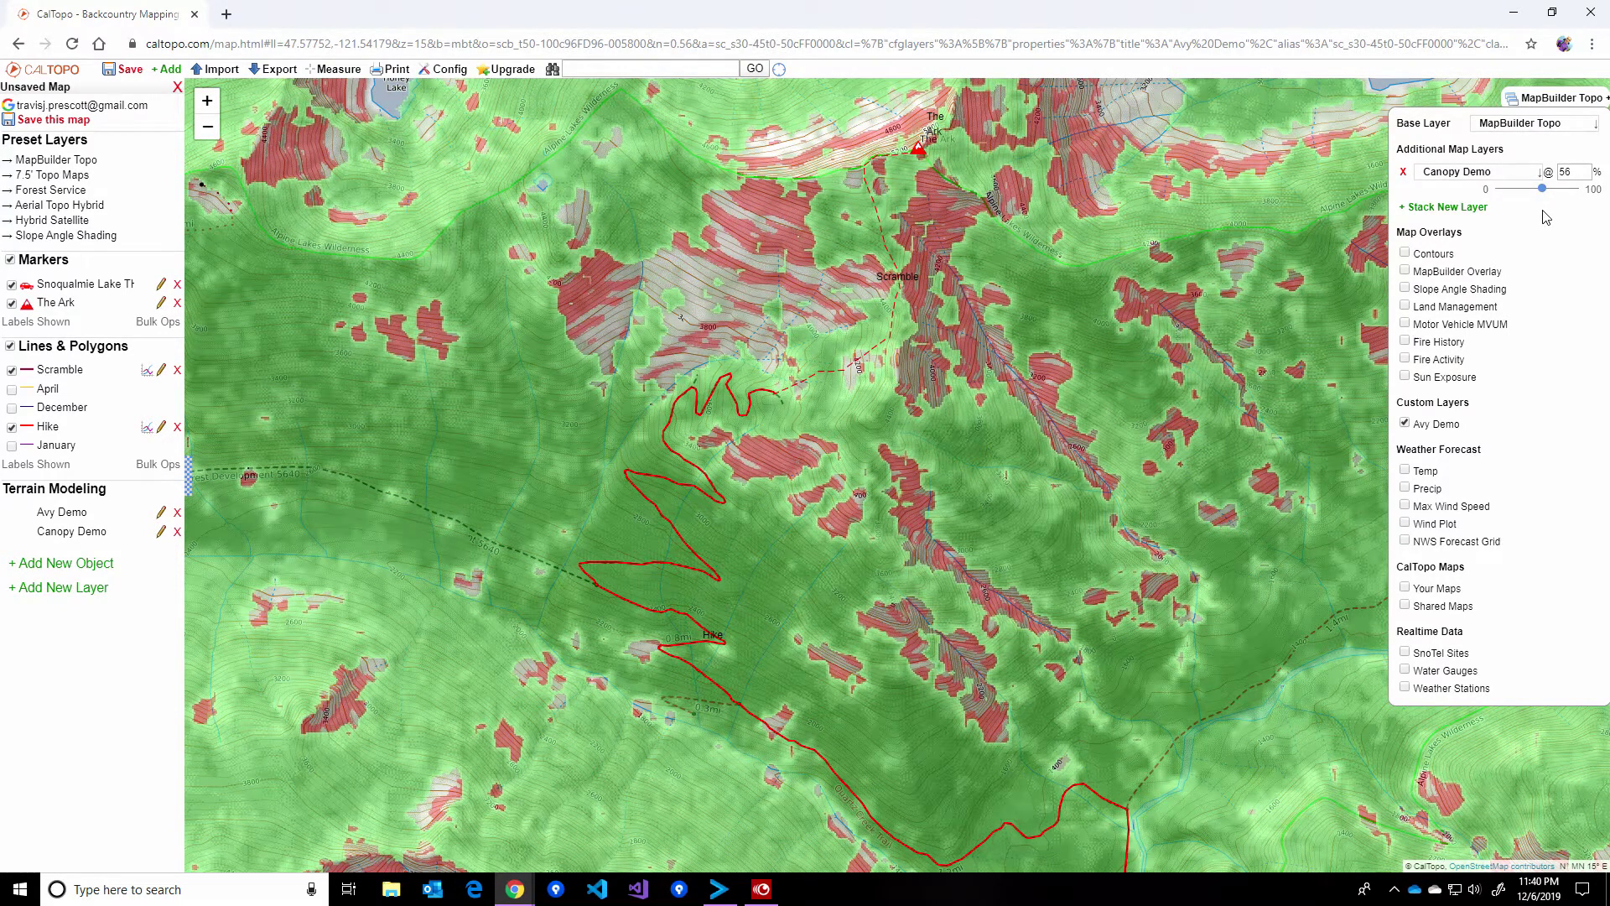
{"action": "mouse_move", "coordinate": [1547, 218]}
{"action": "left_mouse_down"}
{"action": "mouse_move", "coordinate": [1515, 221]}
{"action": "mouse_move", "coordinate": [1535, 221]}
{"action": "left_mouse_up"}
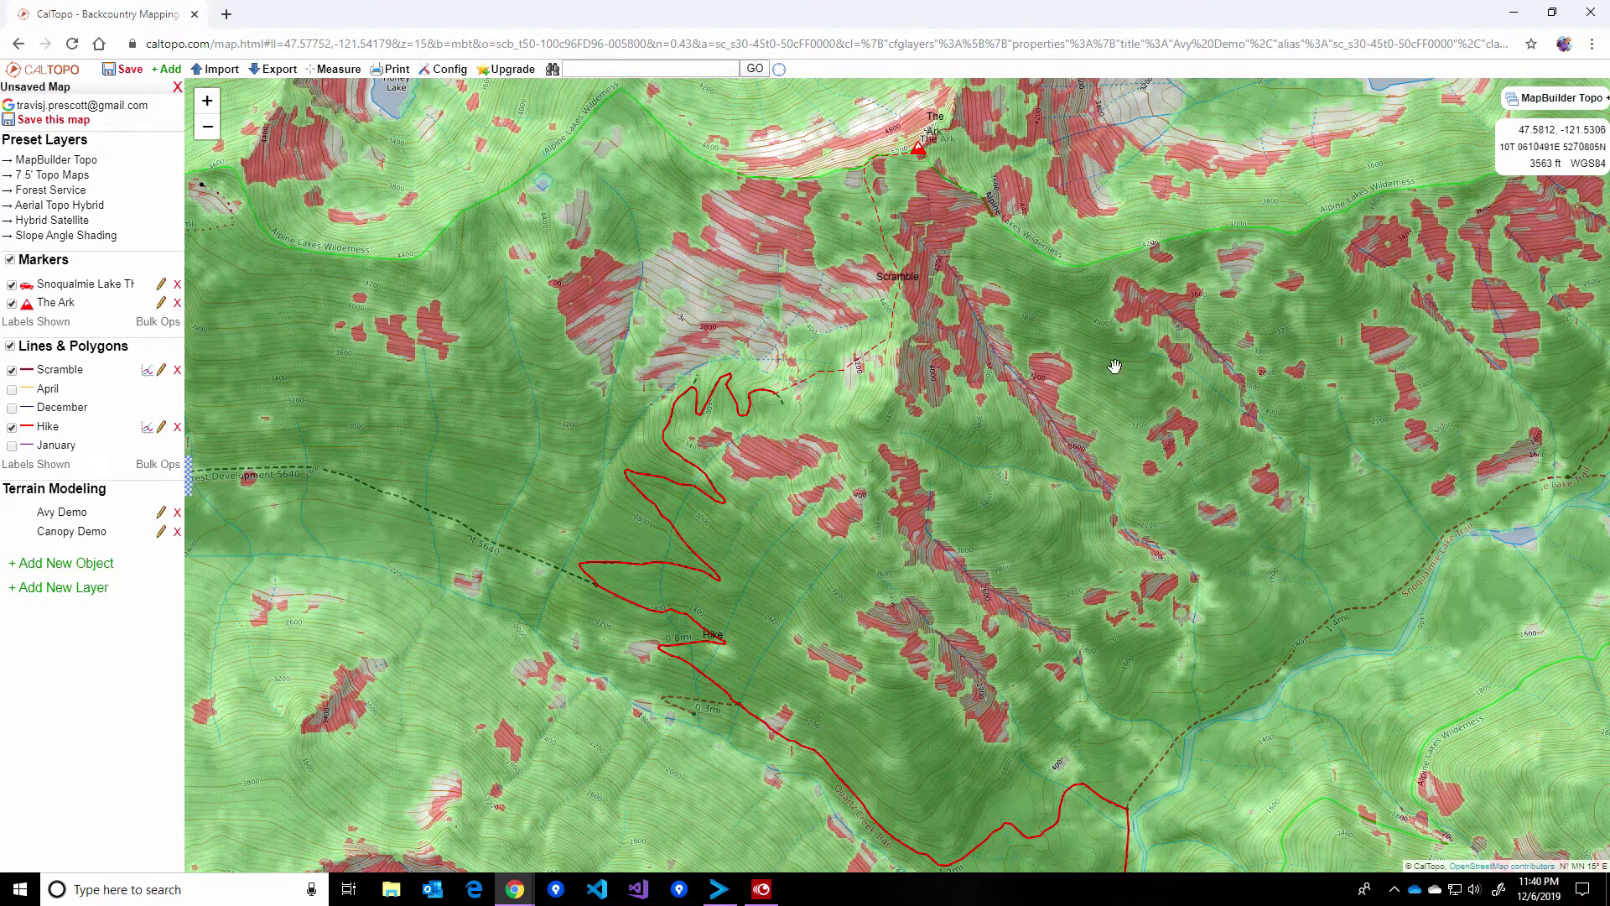
{"action": "mouse_move", "coordinate": [1562, 99]}
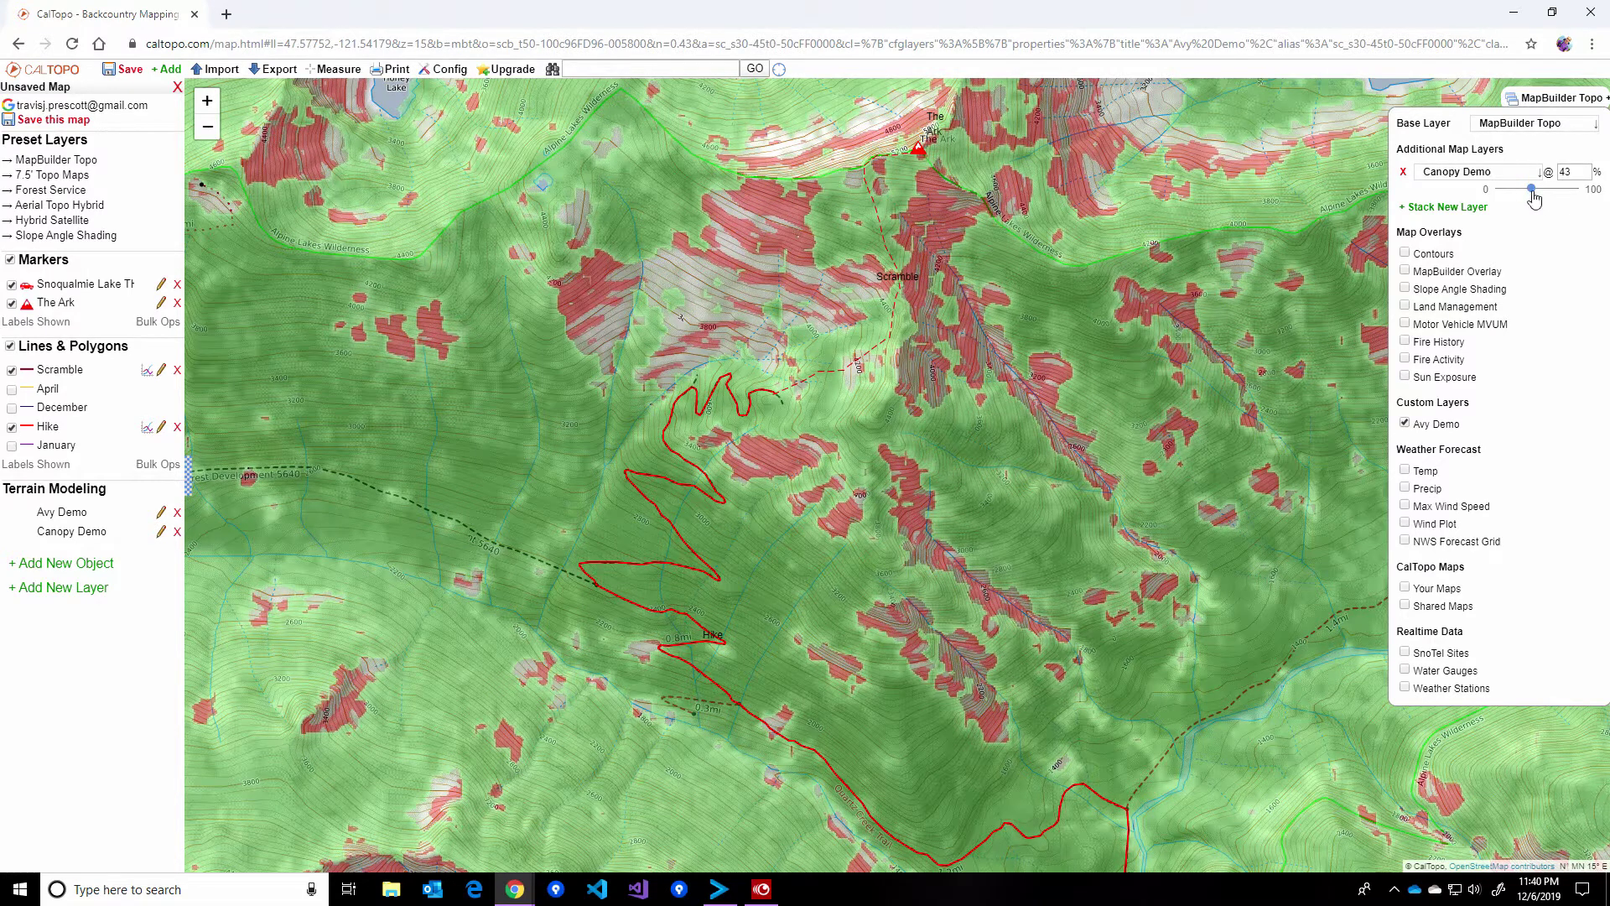
- Fade the Canopy Demo layer to 0% and compare the Avy Demo shading with the Slope Angle Shading overlay, leaving that overlay off
{"action": "left_click_drag", "start_coordinate": [1532, 189], "coordinate": [1495, 188]}
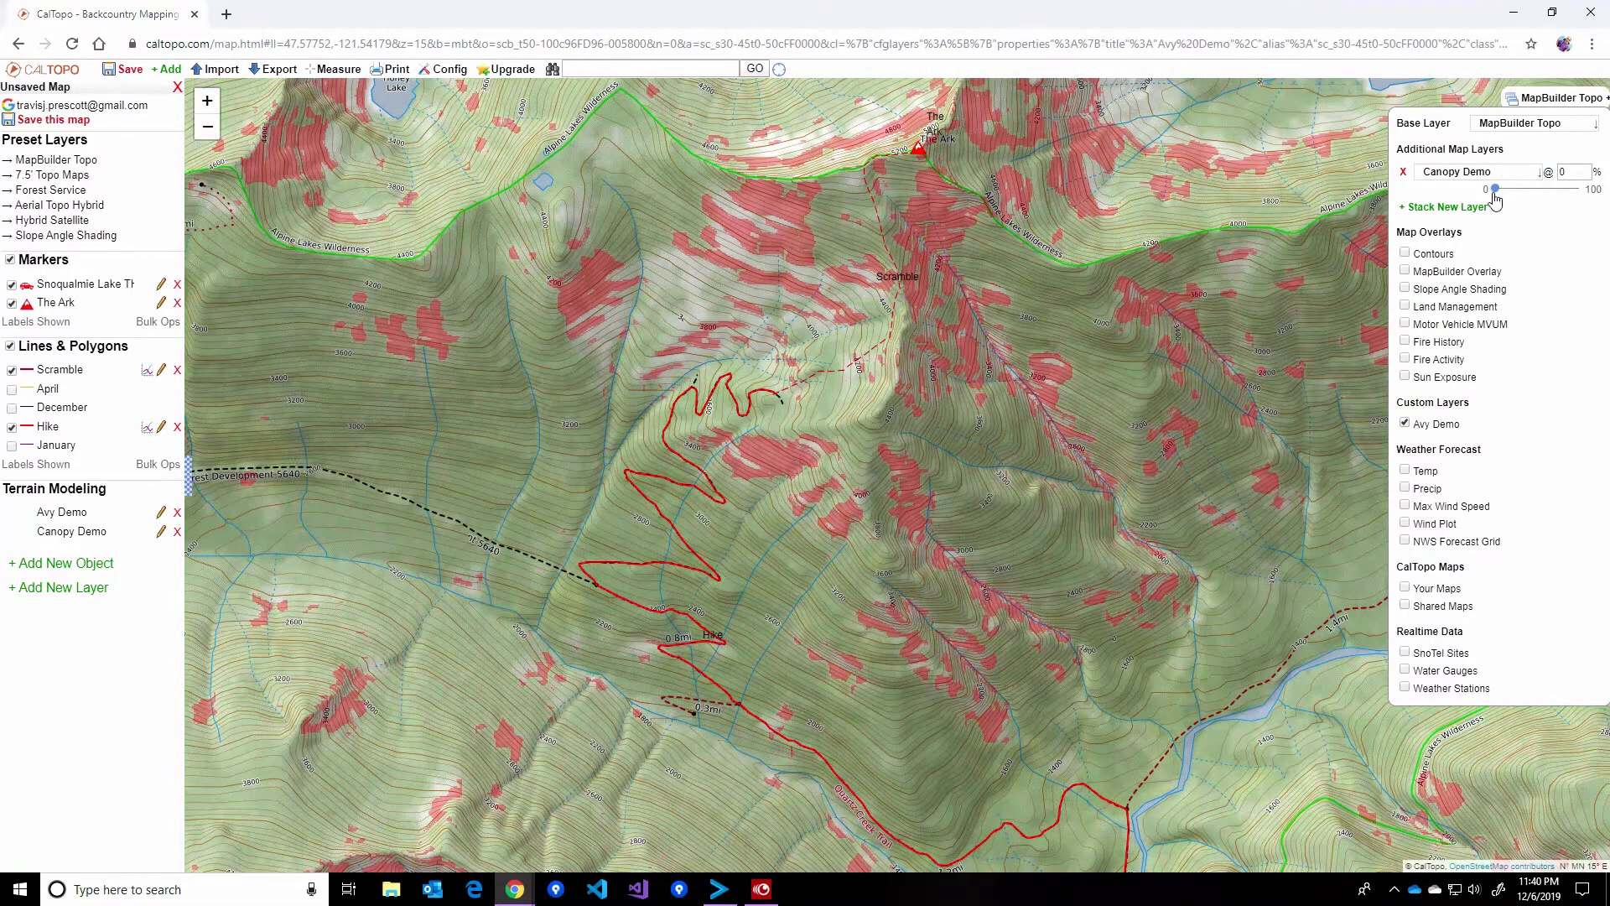
{"action": "left_click", "coordinate": [1406, 288]}
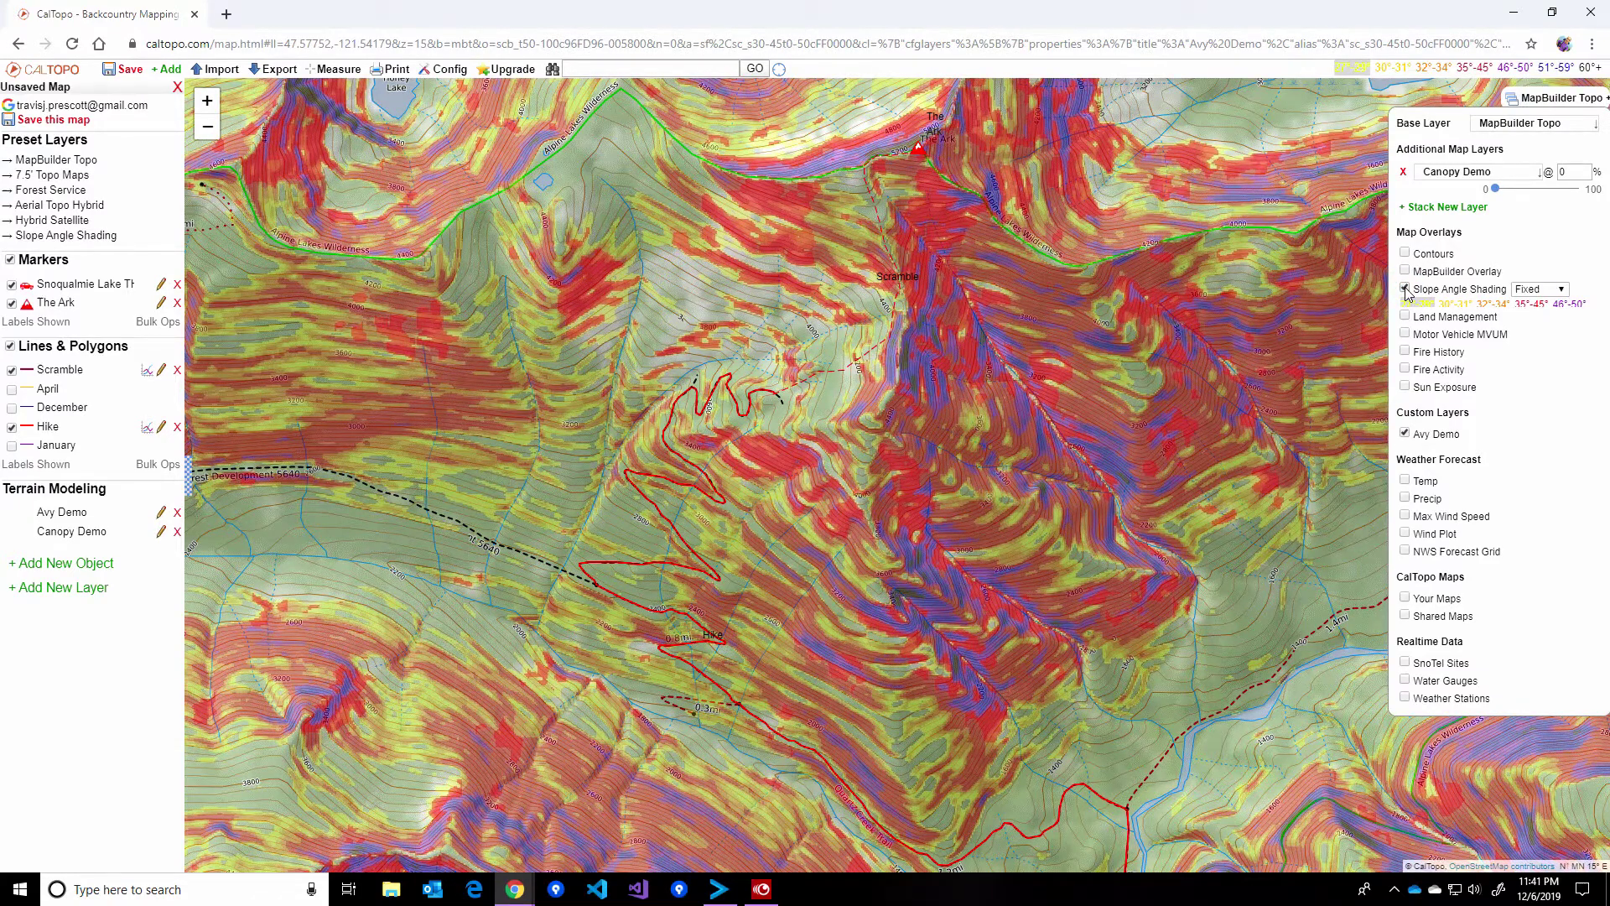
{"action": "left_click", "coordinate": [1406, 288]}
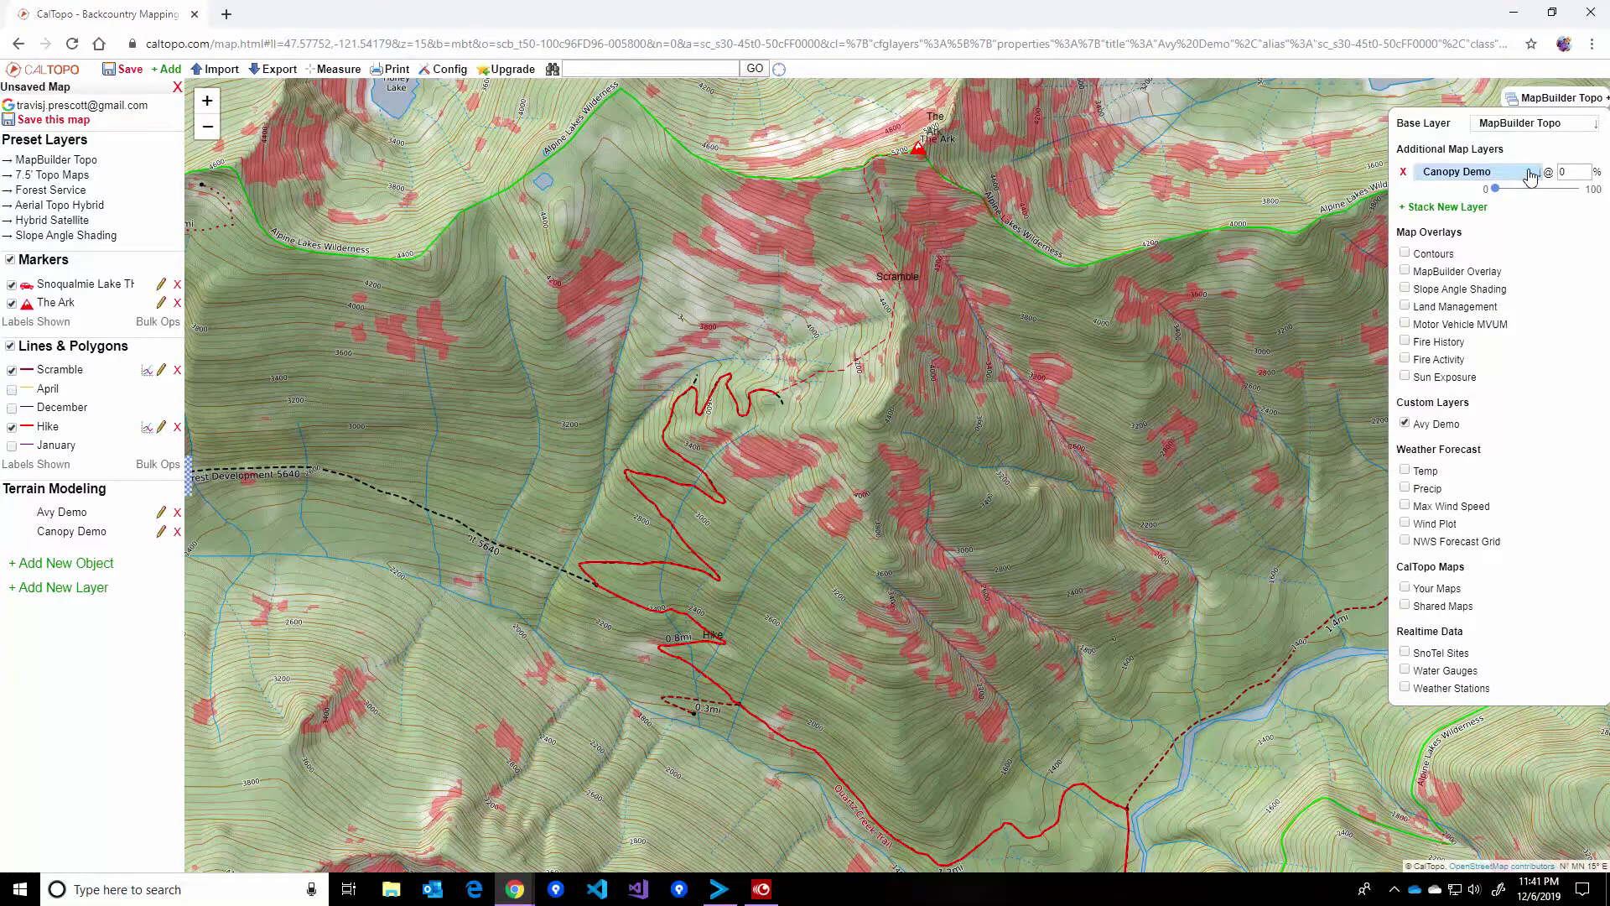
- Switch the base layer to Satellite and set the Canopy Demo layer's opacity to 0%
{"action": "left_click", "coordinate": [1516, 191]}
{"action": "left_click", "coordinate": [1535, 123]}
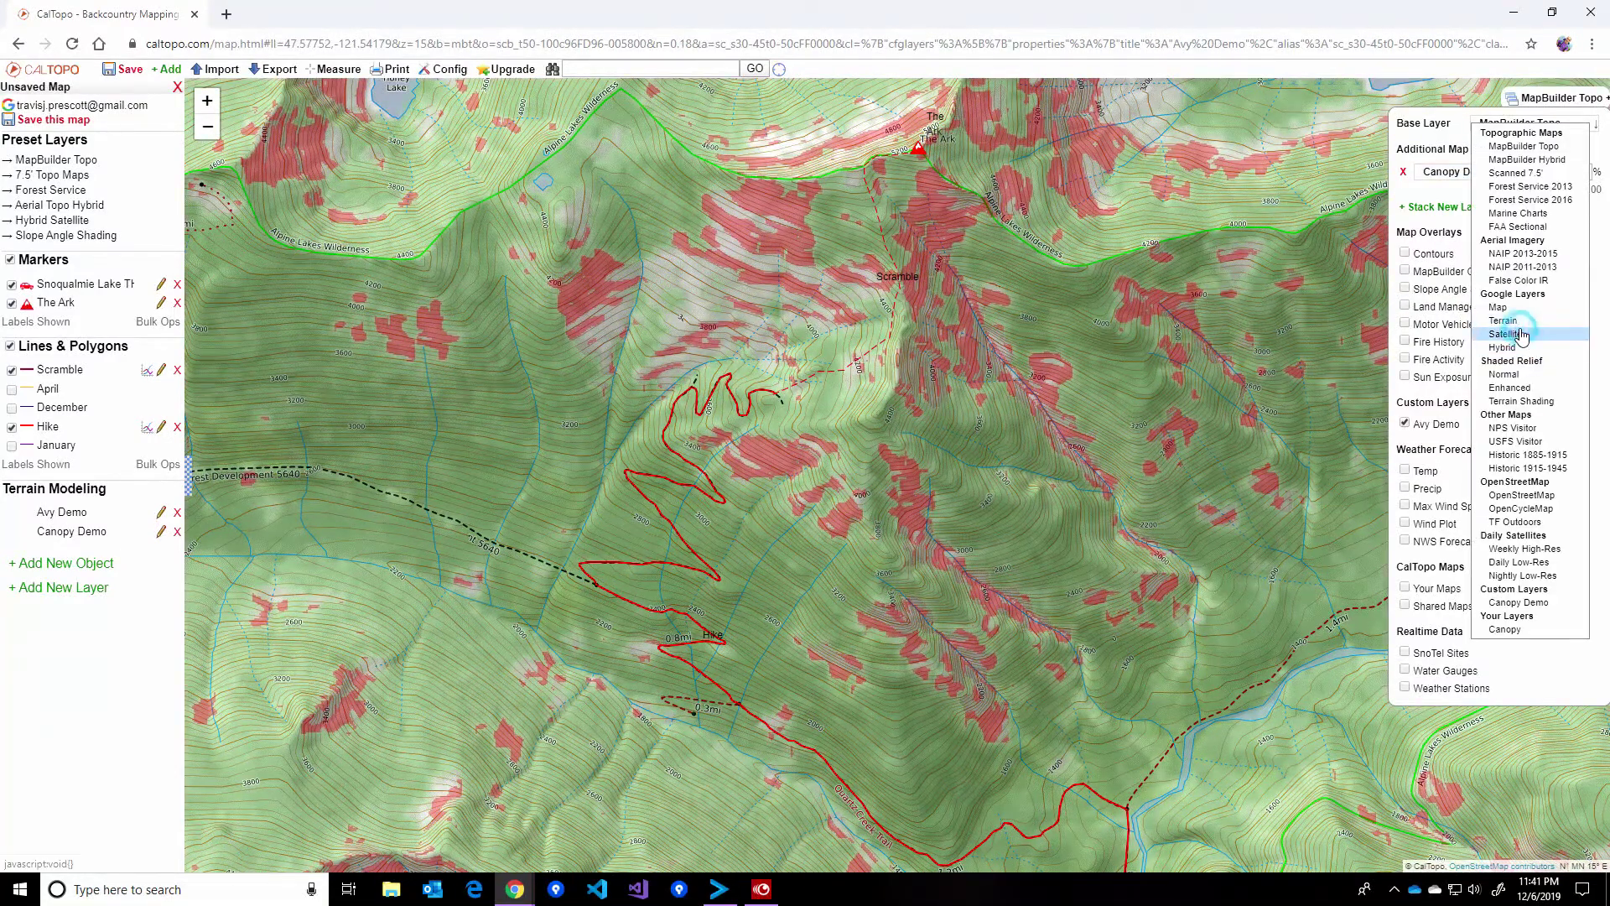
{"action": "left_click", "coordinate": [1520, 335]}
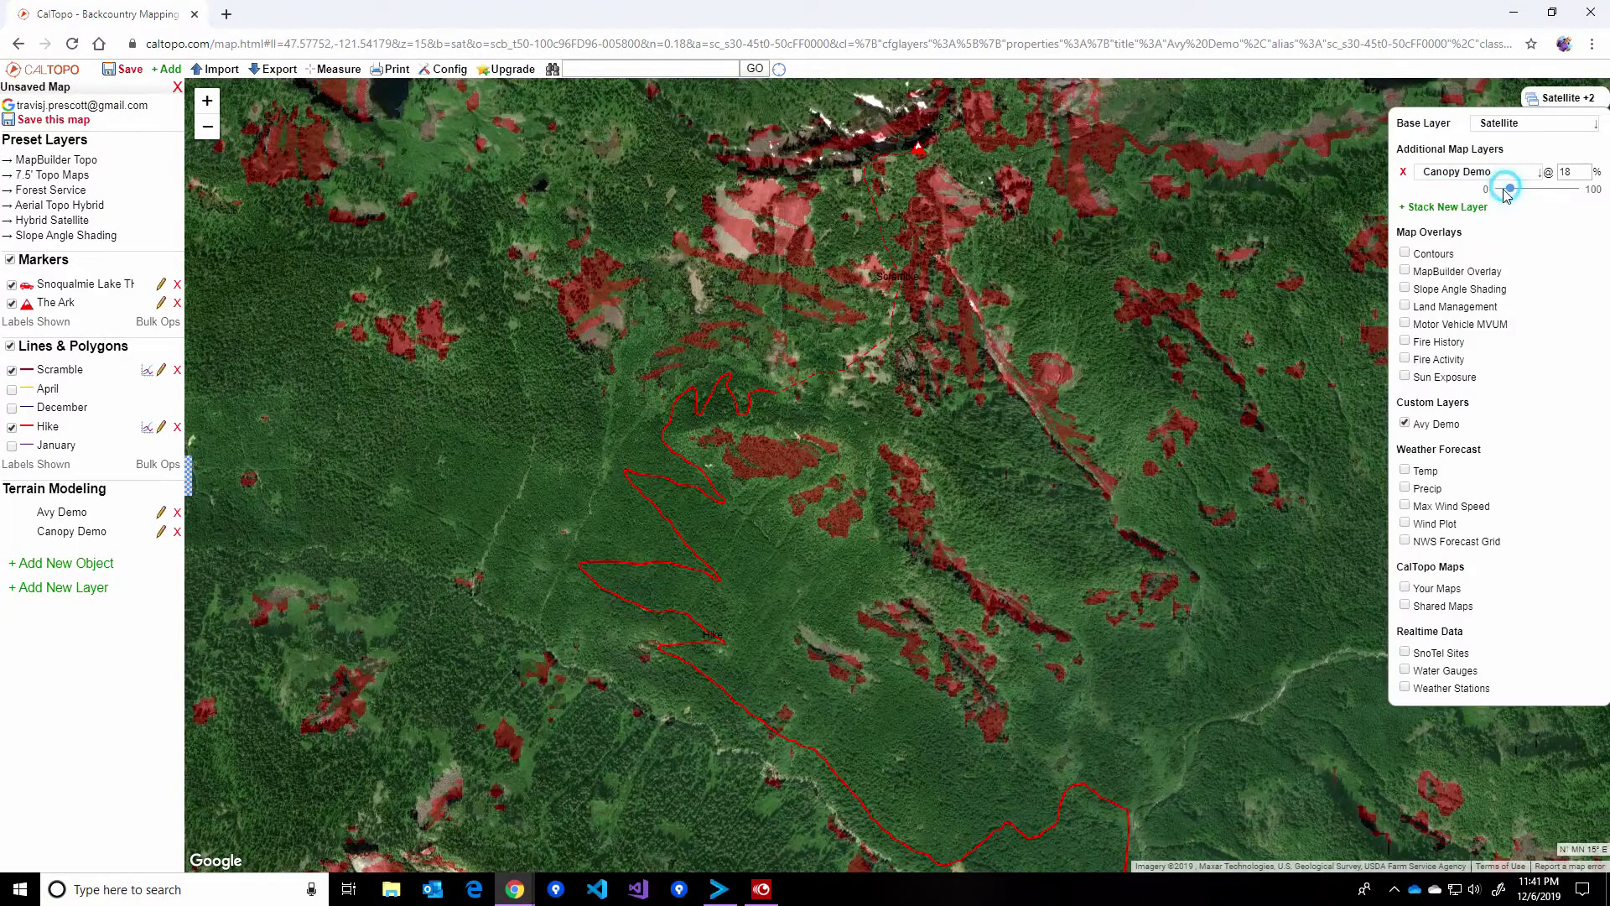
{"action": "left_click_drag", "start_coordinate": [1510, 188], "coordinate": [1522, 189]}
- Examine the avalanche shading over the satellite imagery around the open slopes and the Scramble line below The Ark
{"action": "left_click_drag", "start_coordinate": [964, 326], "coordinate": [944, 373]}
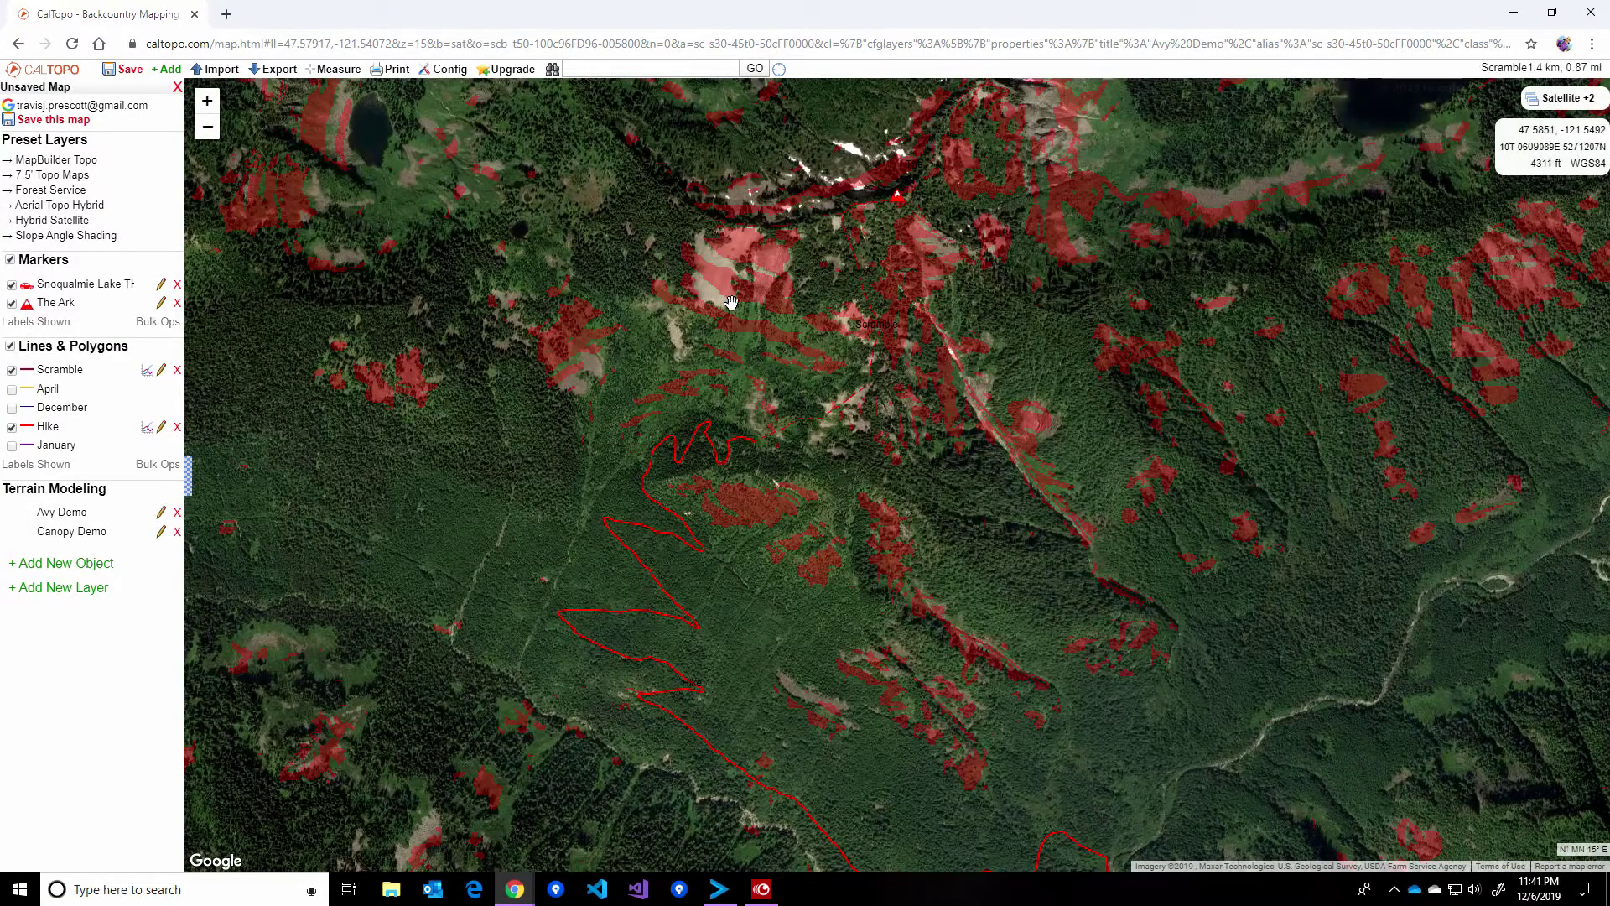
{"action": "scroll", "coordinate": [709, 291], "scroll_direction": "up", "scroll_amount": 3}
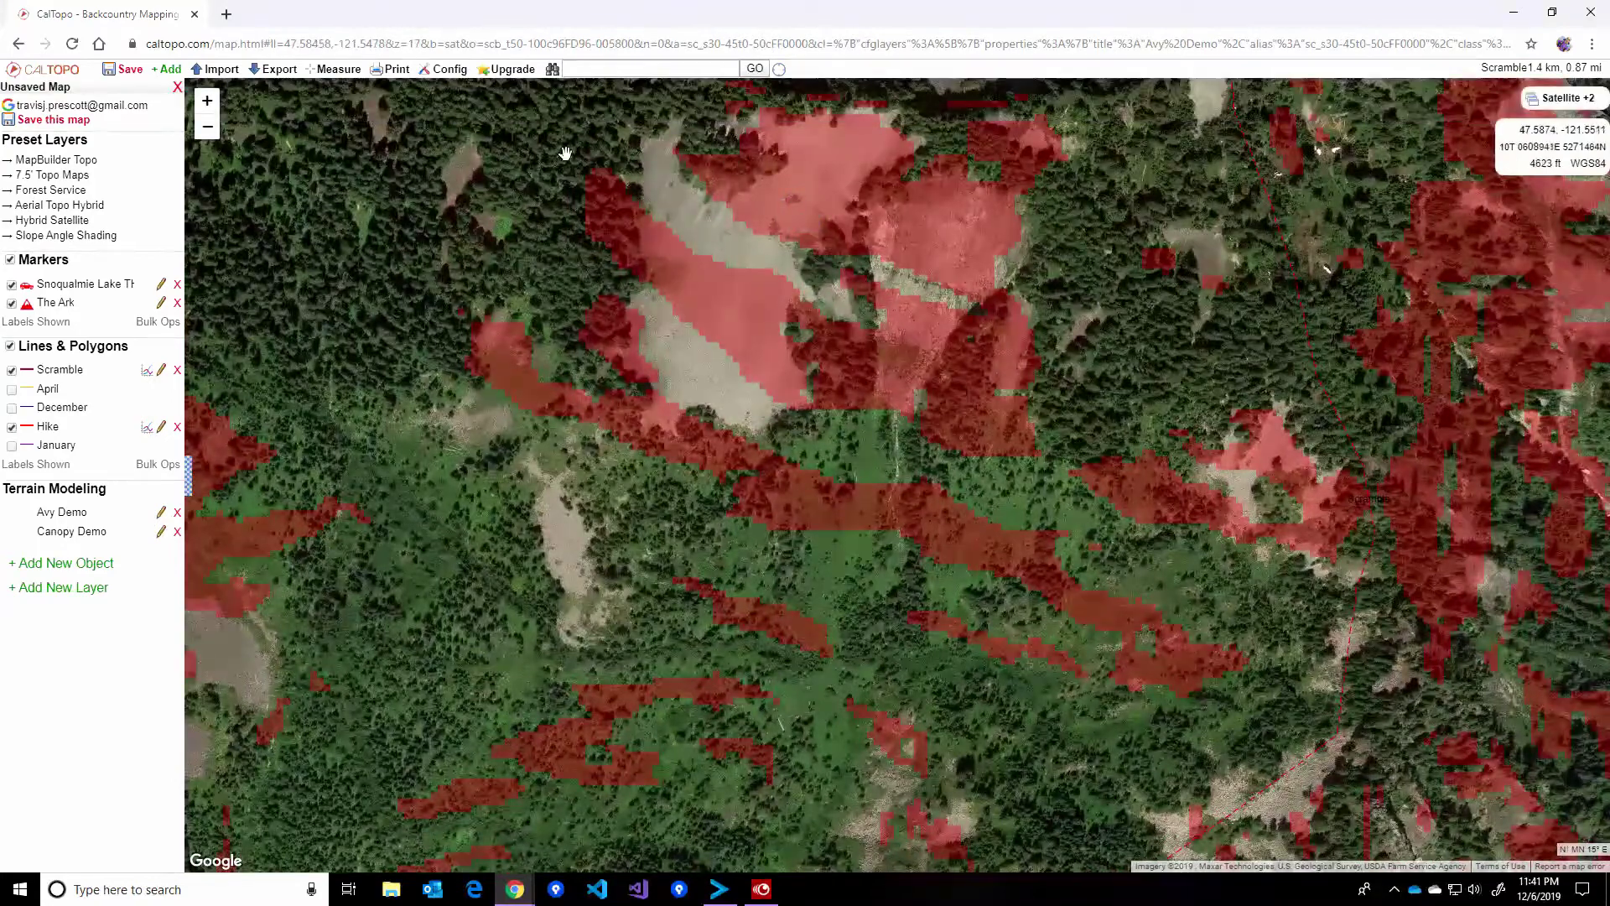
{"action": "scroll", "coordinate": [891, 444], "scroll_direction": "down", "scroll_amount": 2}
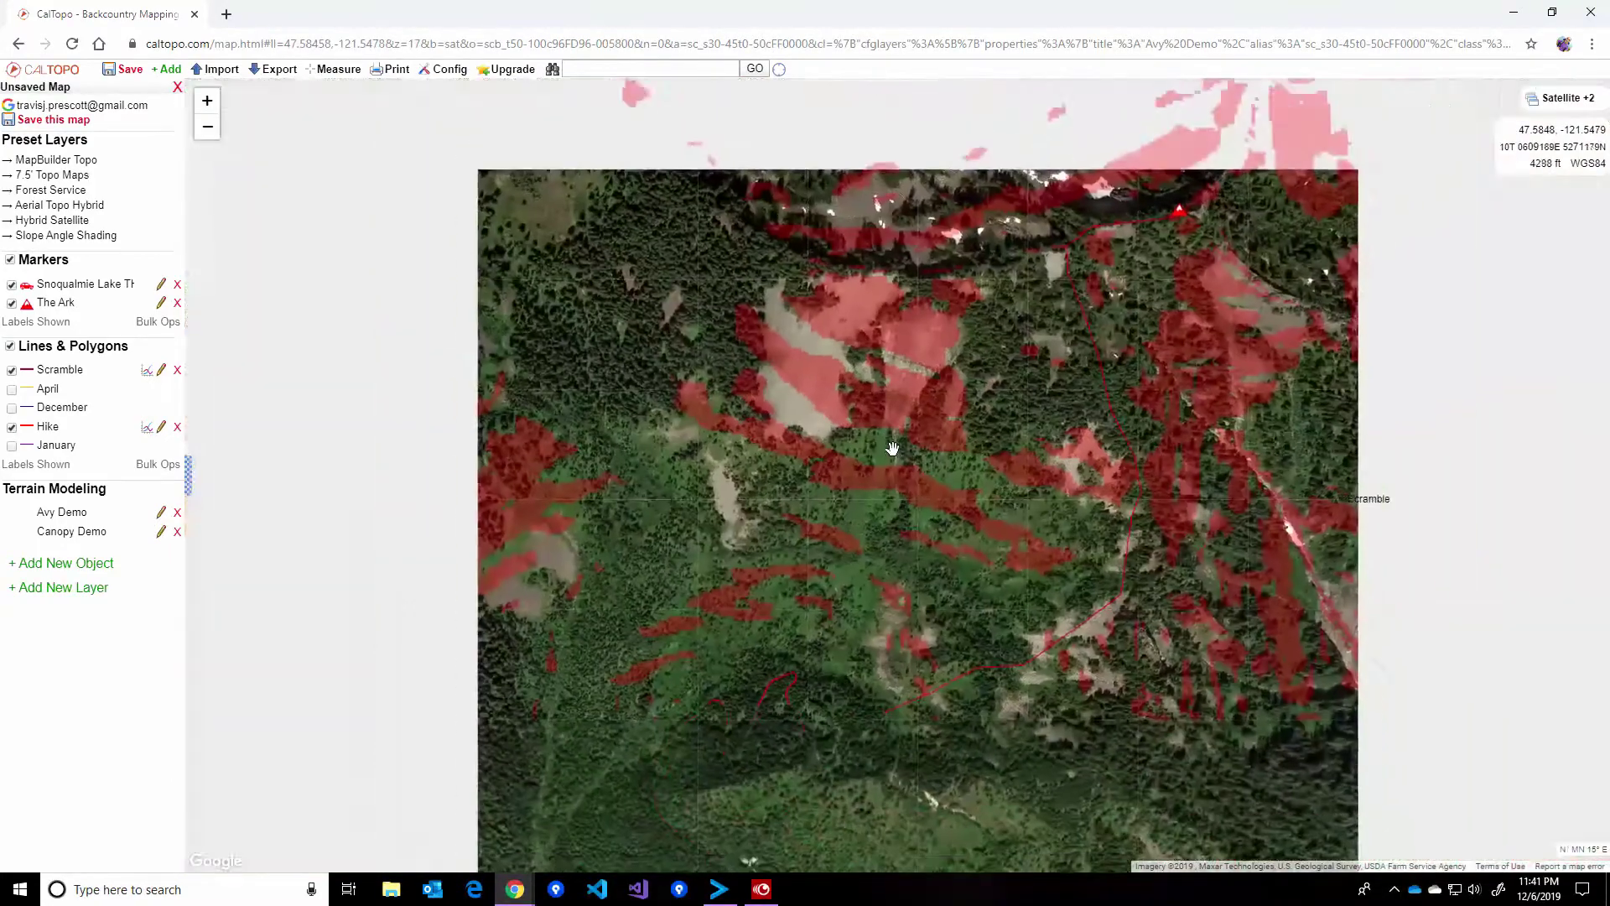
{"action": "left_click_drag", "start_coordinate": [931, 463], "coordinate": [883, 463]}
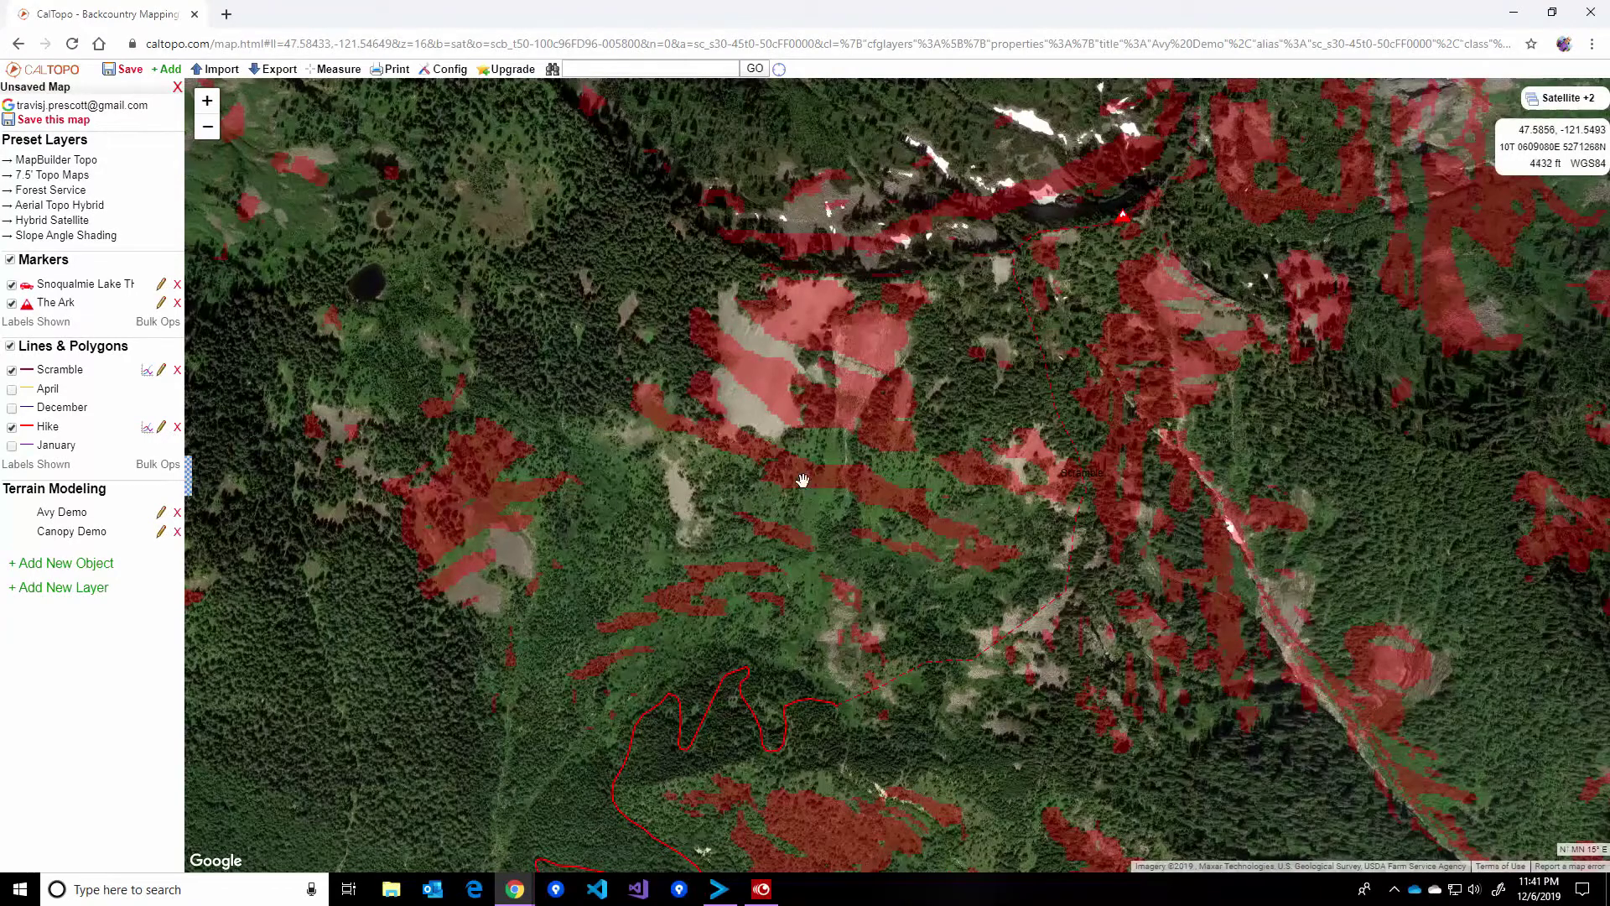
{"action": "left_click_drag", "start_coordinate": [830, 588], "coordinate": [743, 515]}
{"action": "scroll", "coordinate": [759, 583], "scroll_direction": "down", "scroll_amount": 1}
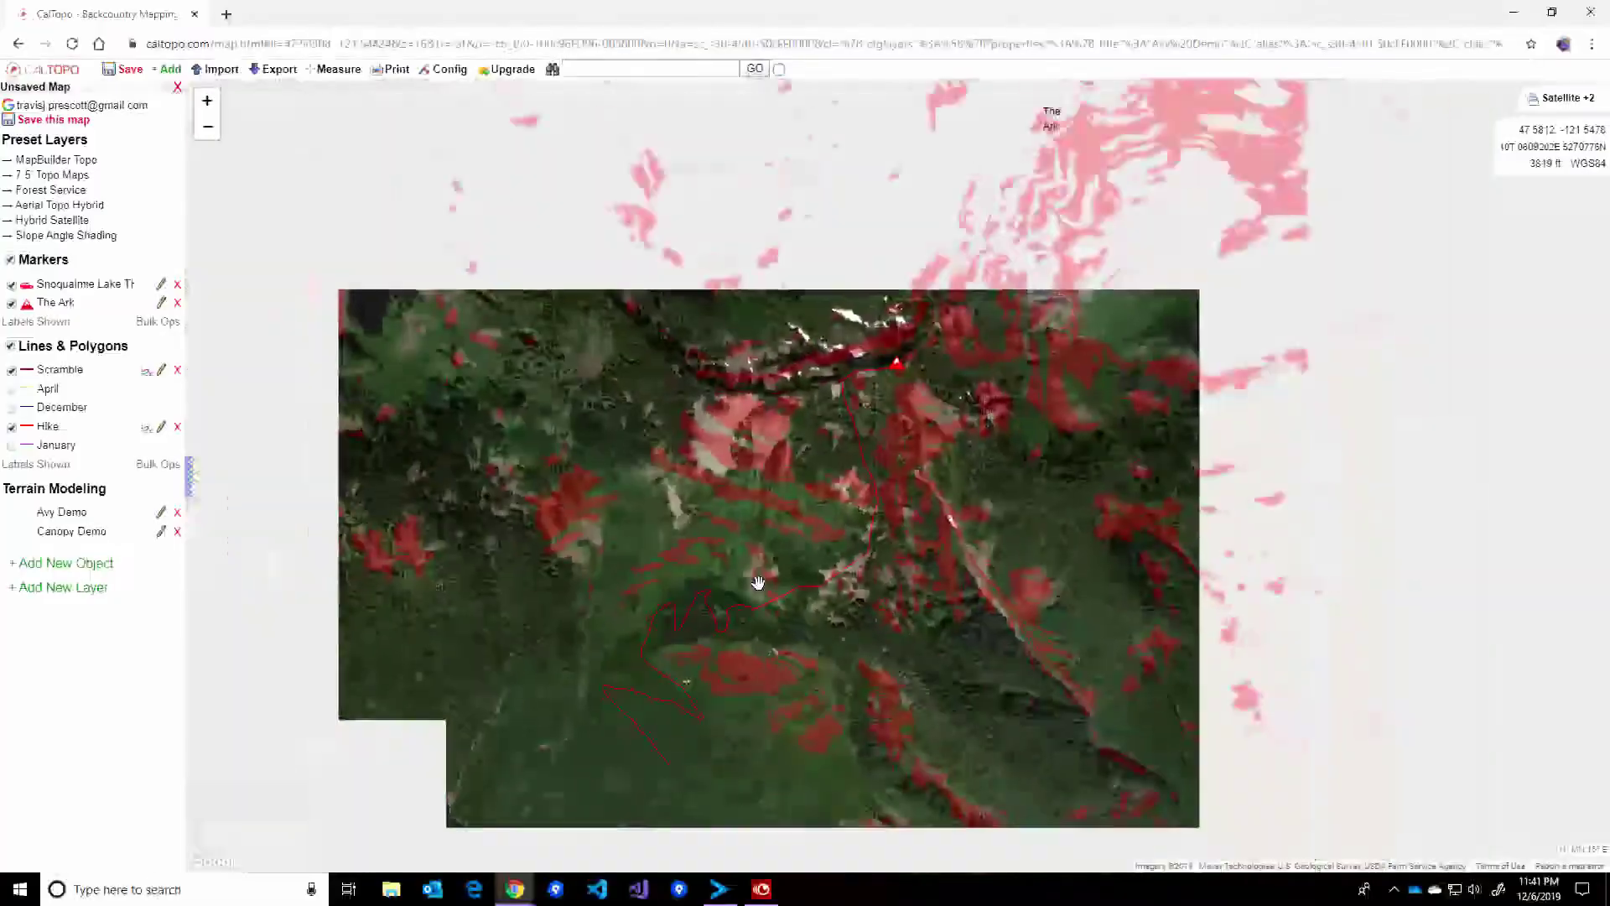
{"action": "scroll", "coordinate": [755, 612], "scroll_direction": "up", "scroll_amount": 1}
{"action": "left_click_drag", "start_coordinate": [957, 520], "coordinate": [747, 622]}
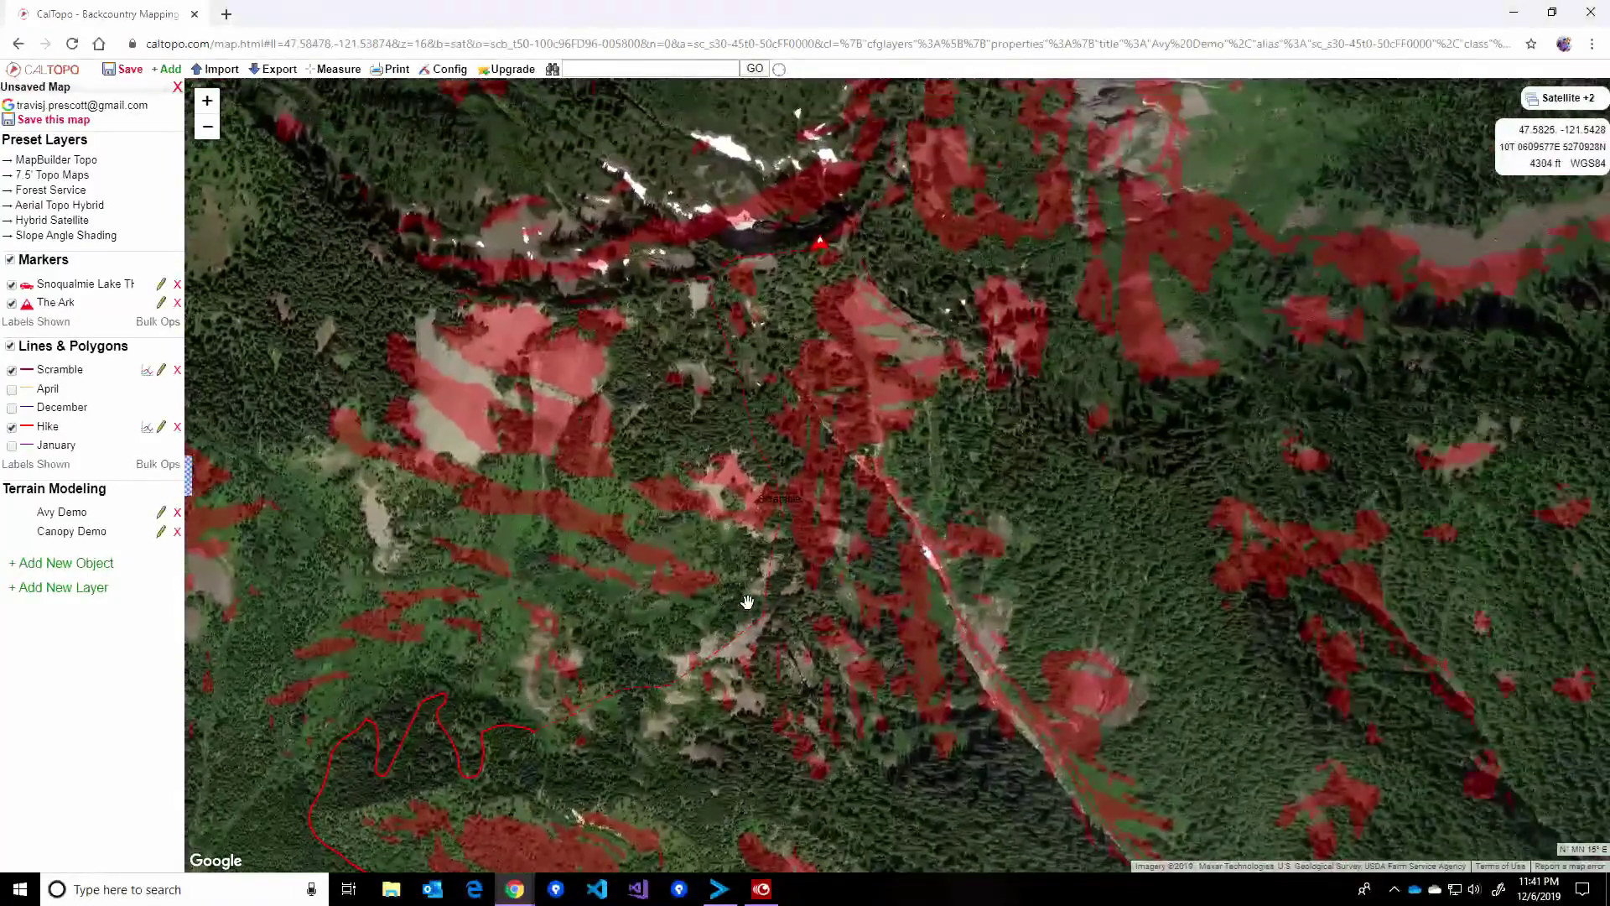
- Check the terrain along the Scramble line with the Contours overlay temporarily shown over the satellite imagery
{"action": "mouse_move", "coordinate": [1502, 166]}
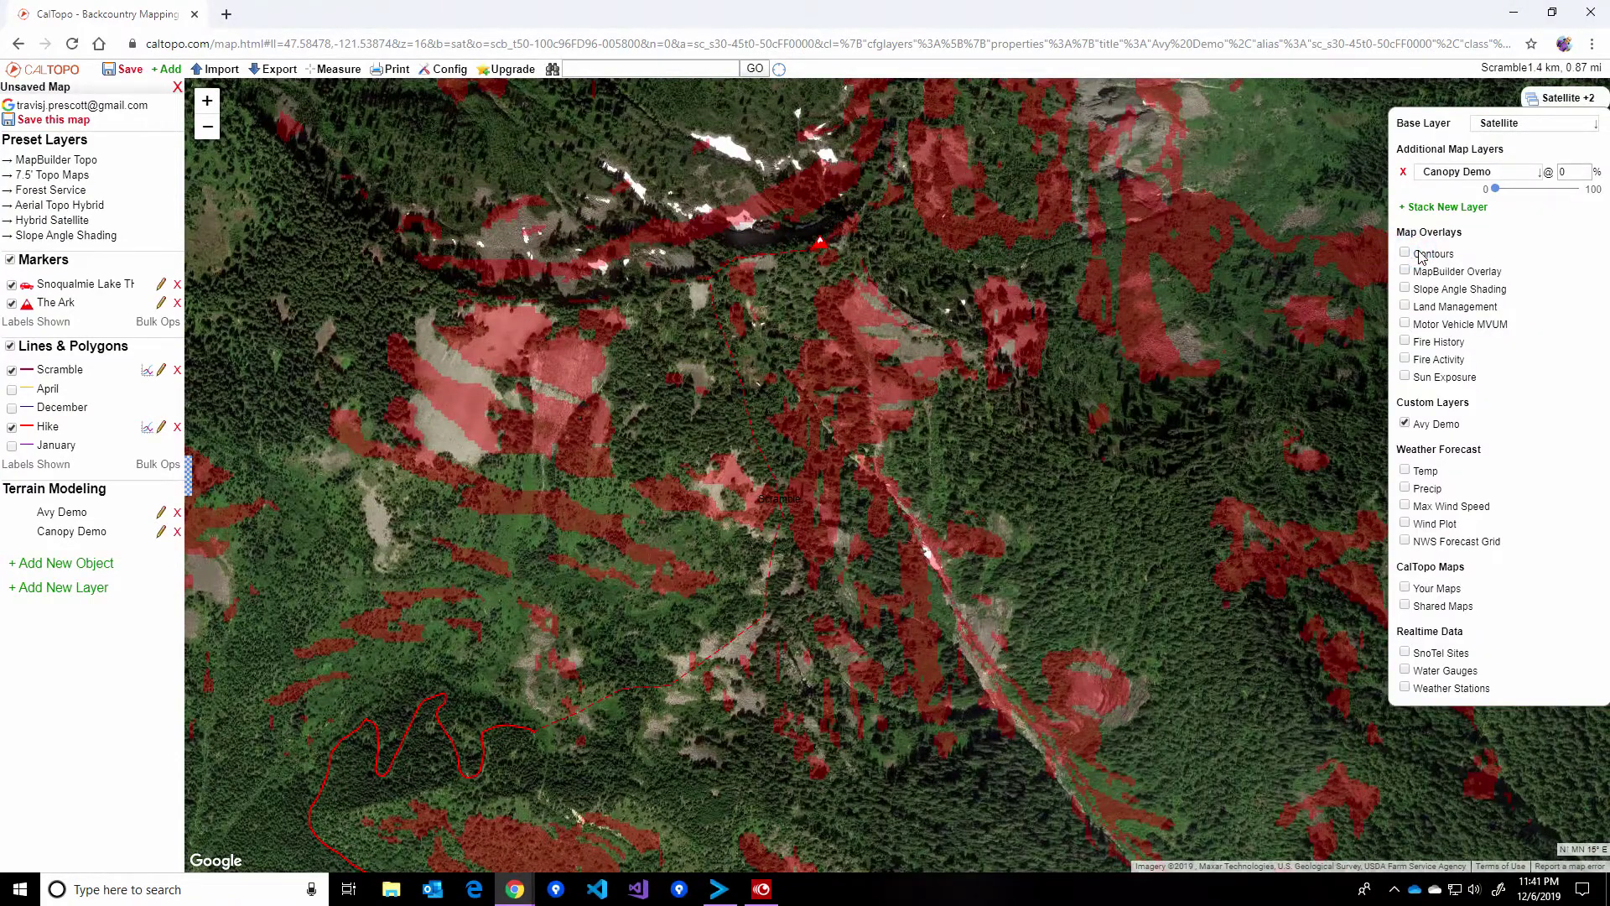
{"action": "left_click", "coordinate": [1406, 254]}
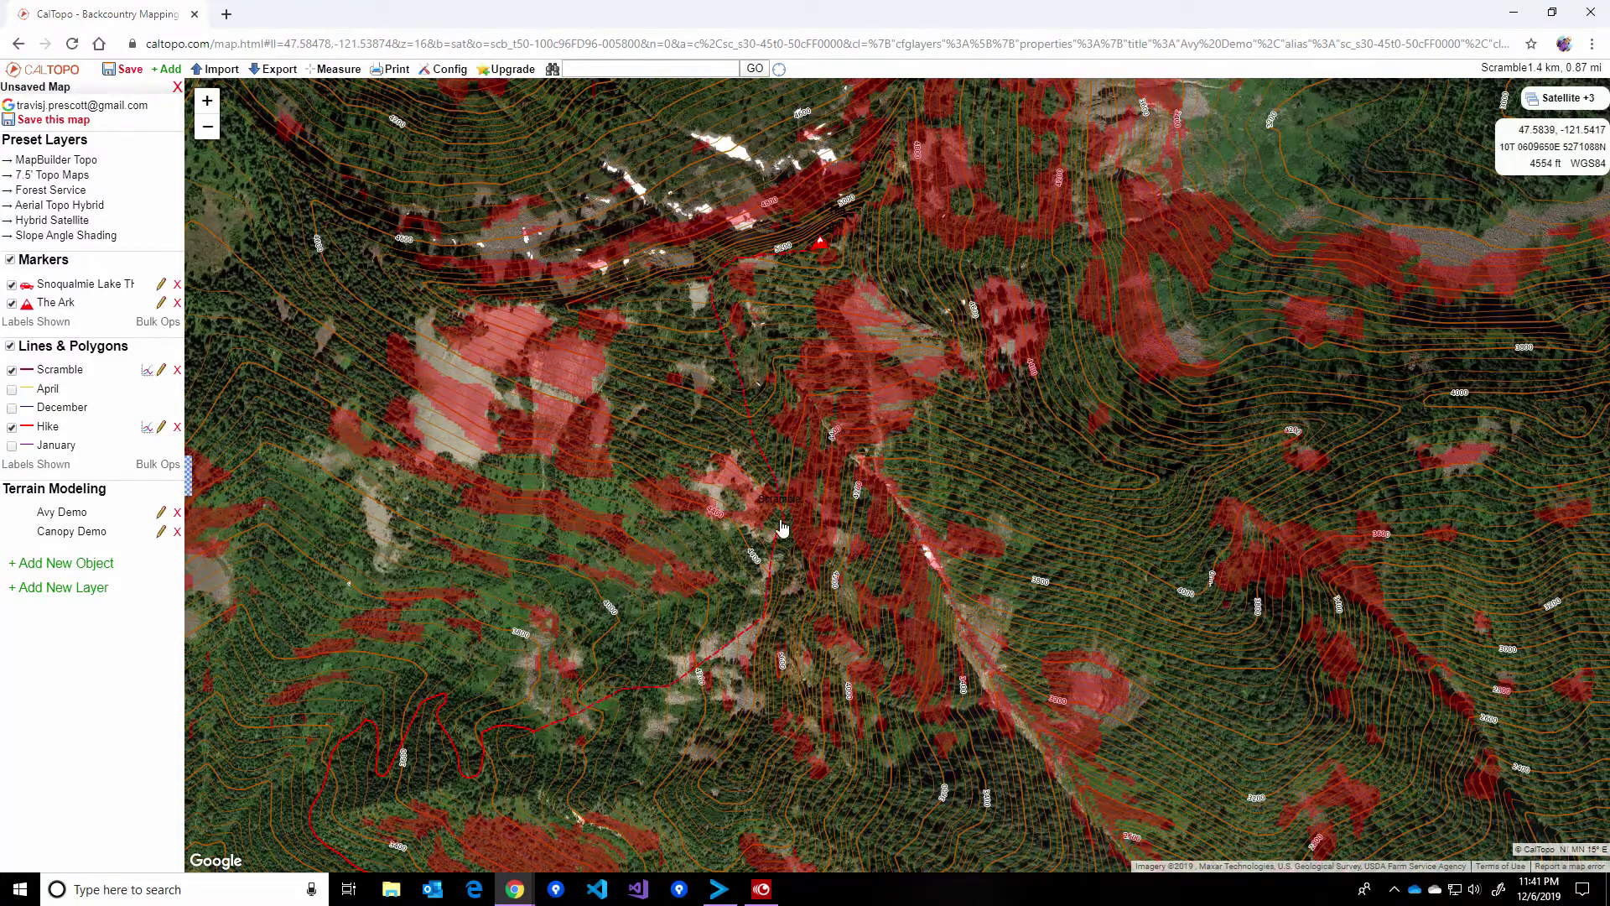
{"action": "left_click_drag", "start_coordinate": [757, 577], "coordinate": [802, 509]}
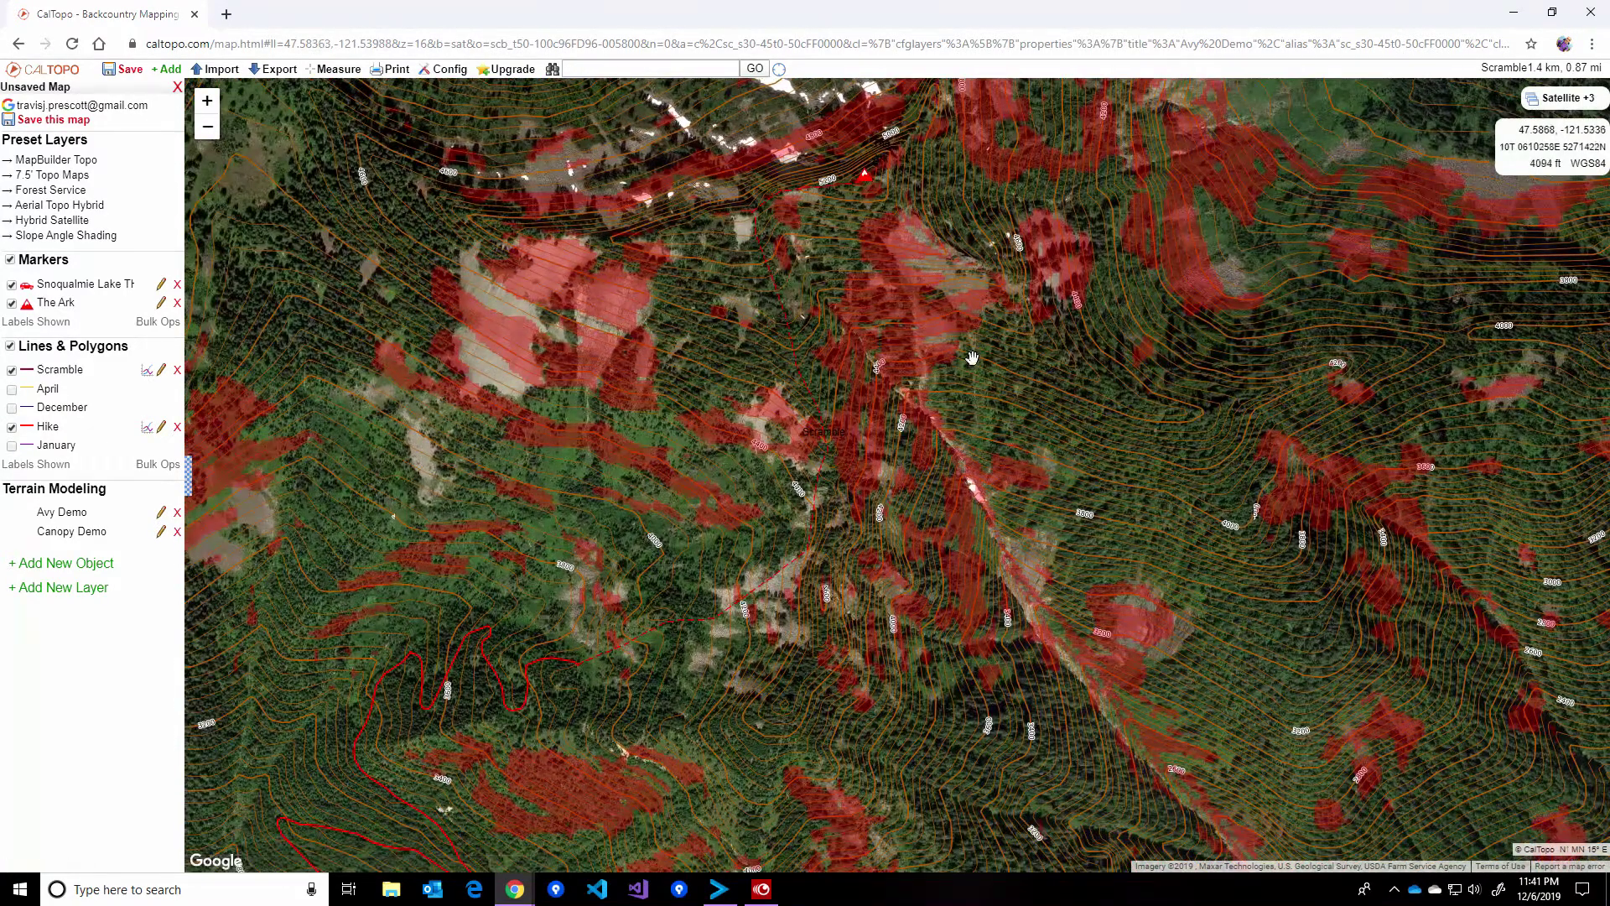
{"action": "mouse_move", "coordinate": [1548, 128]}
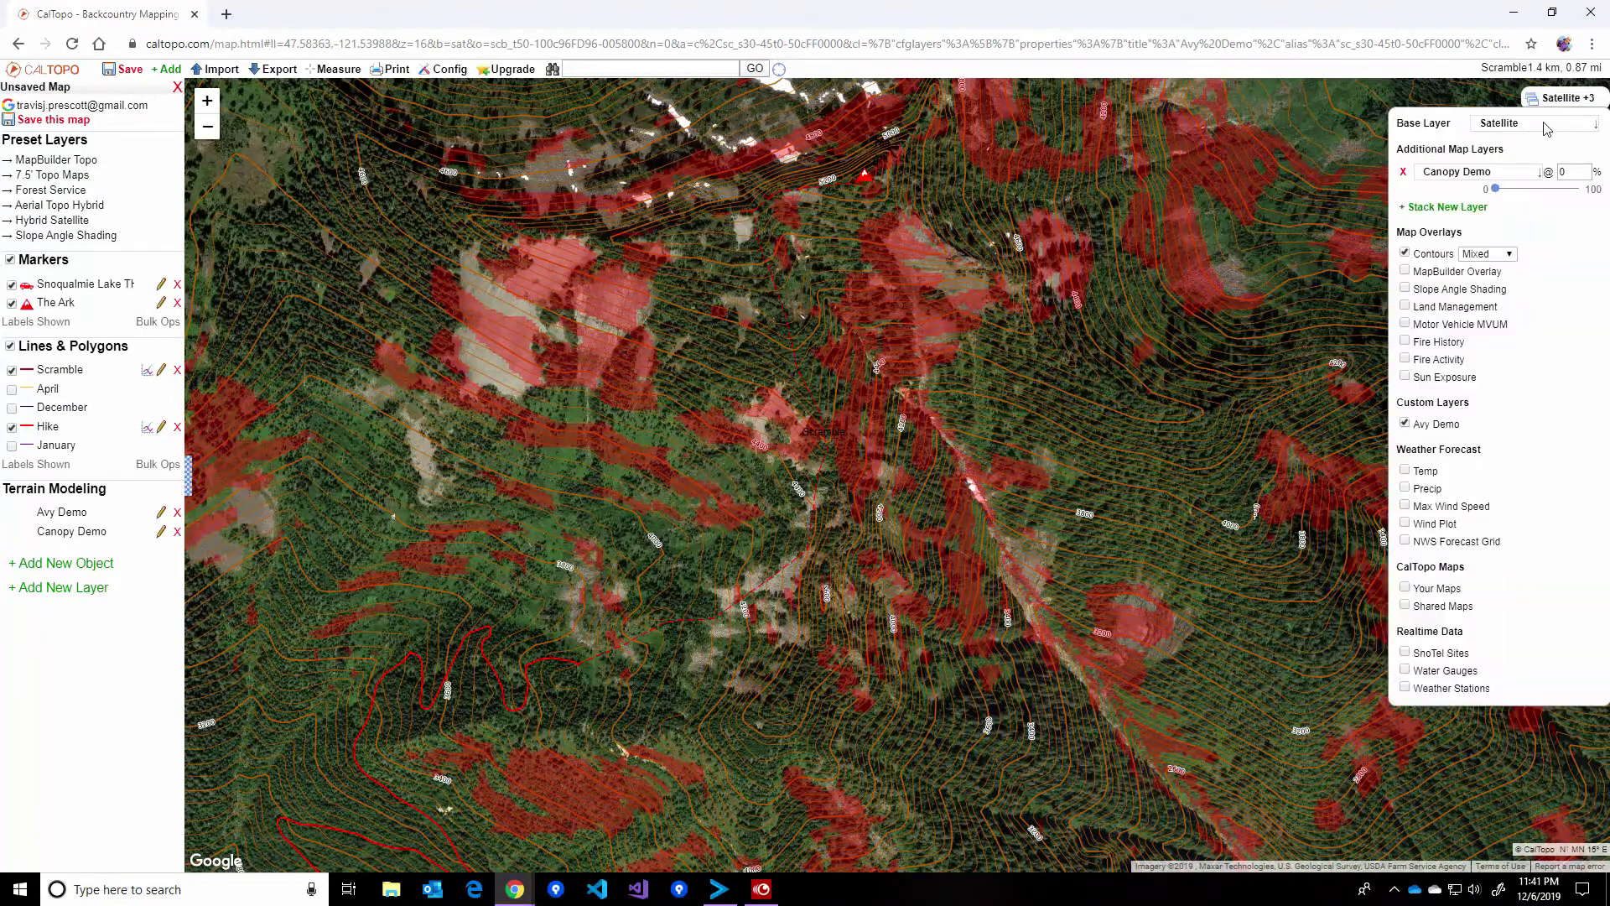
{"action": "left_click", "coordinate": [1405, 254]}
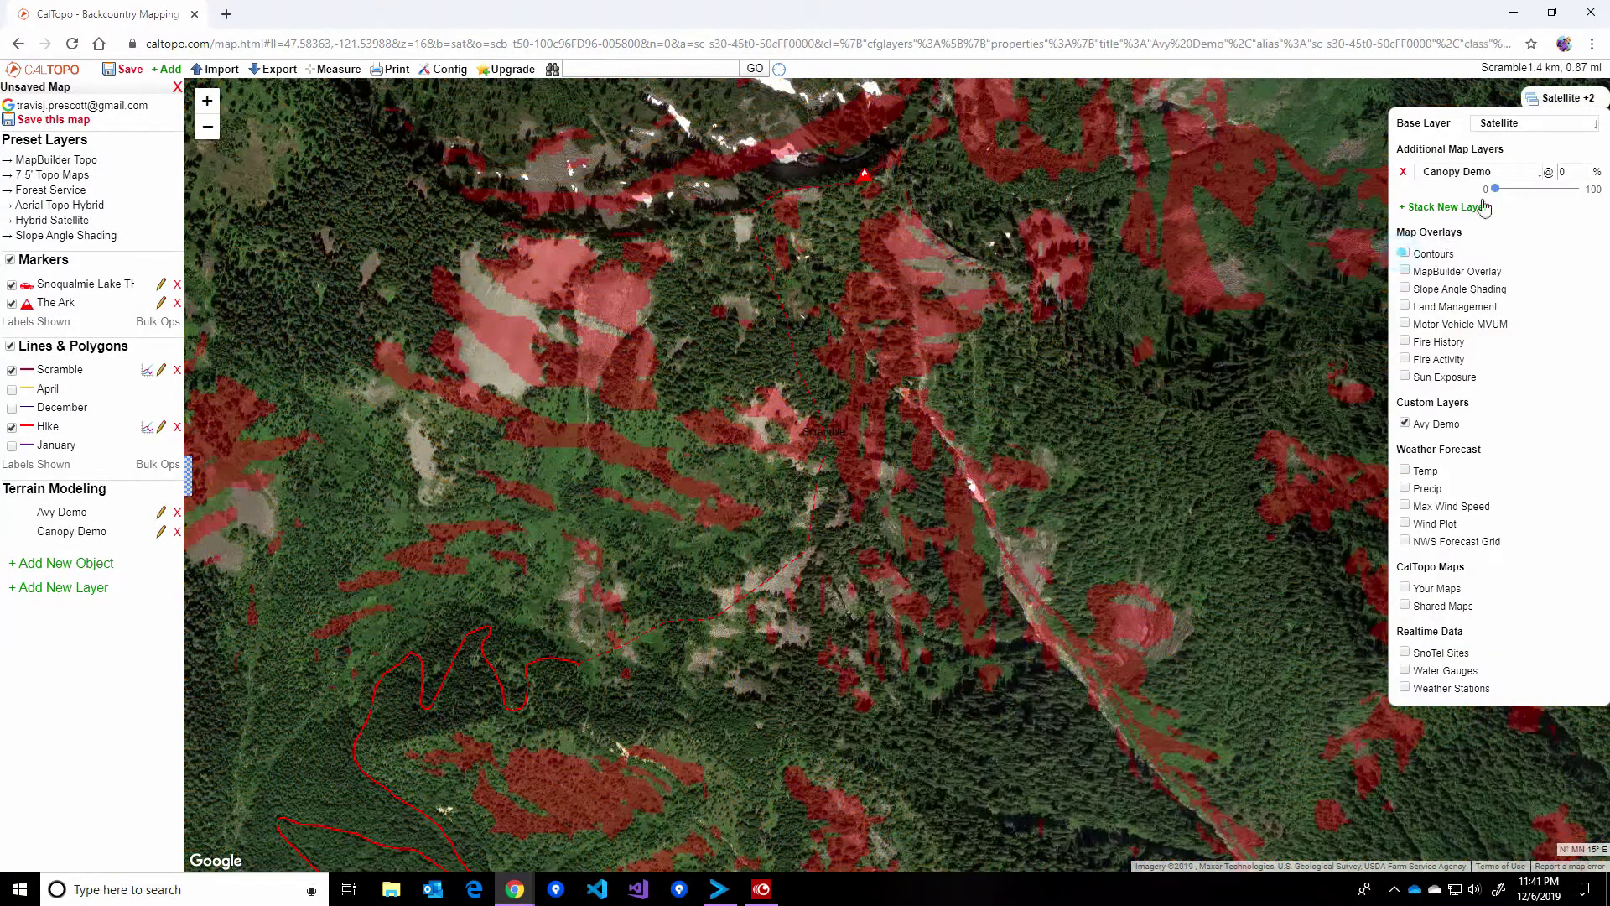
- Strip the map back to the plain MapBuilder Topo base by removing the stacked Canopy Demo layer and hiding Avy Demo
{"action": "left_click", "coordinate": [1404, 172]}
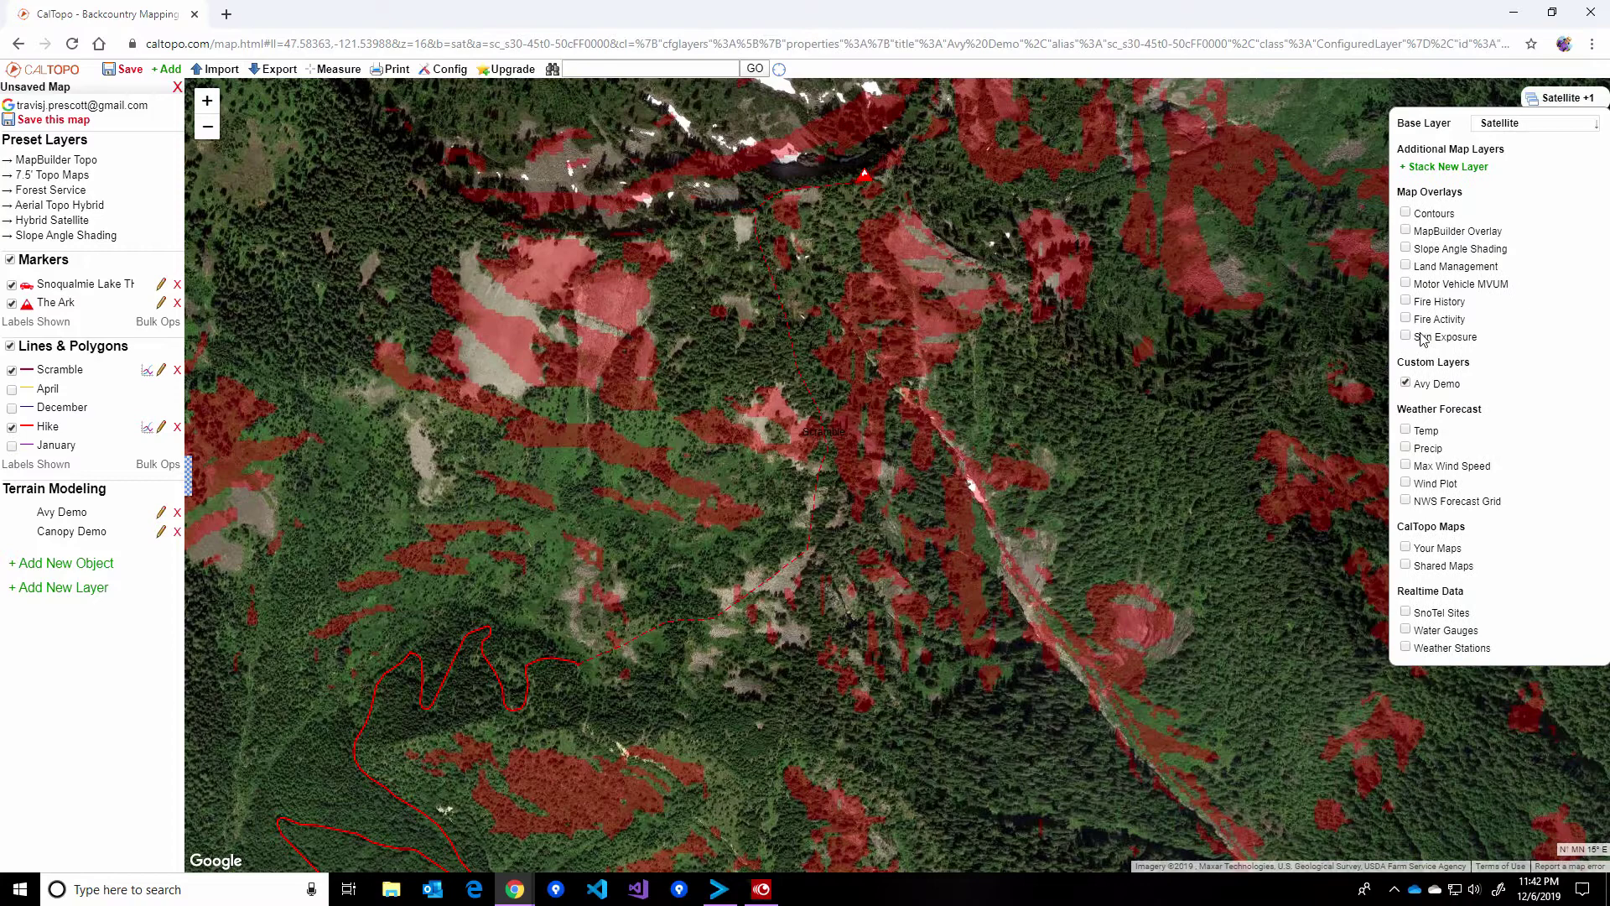
{"action": "left_click", "coordinate": [1407, 383]}
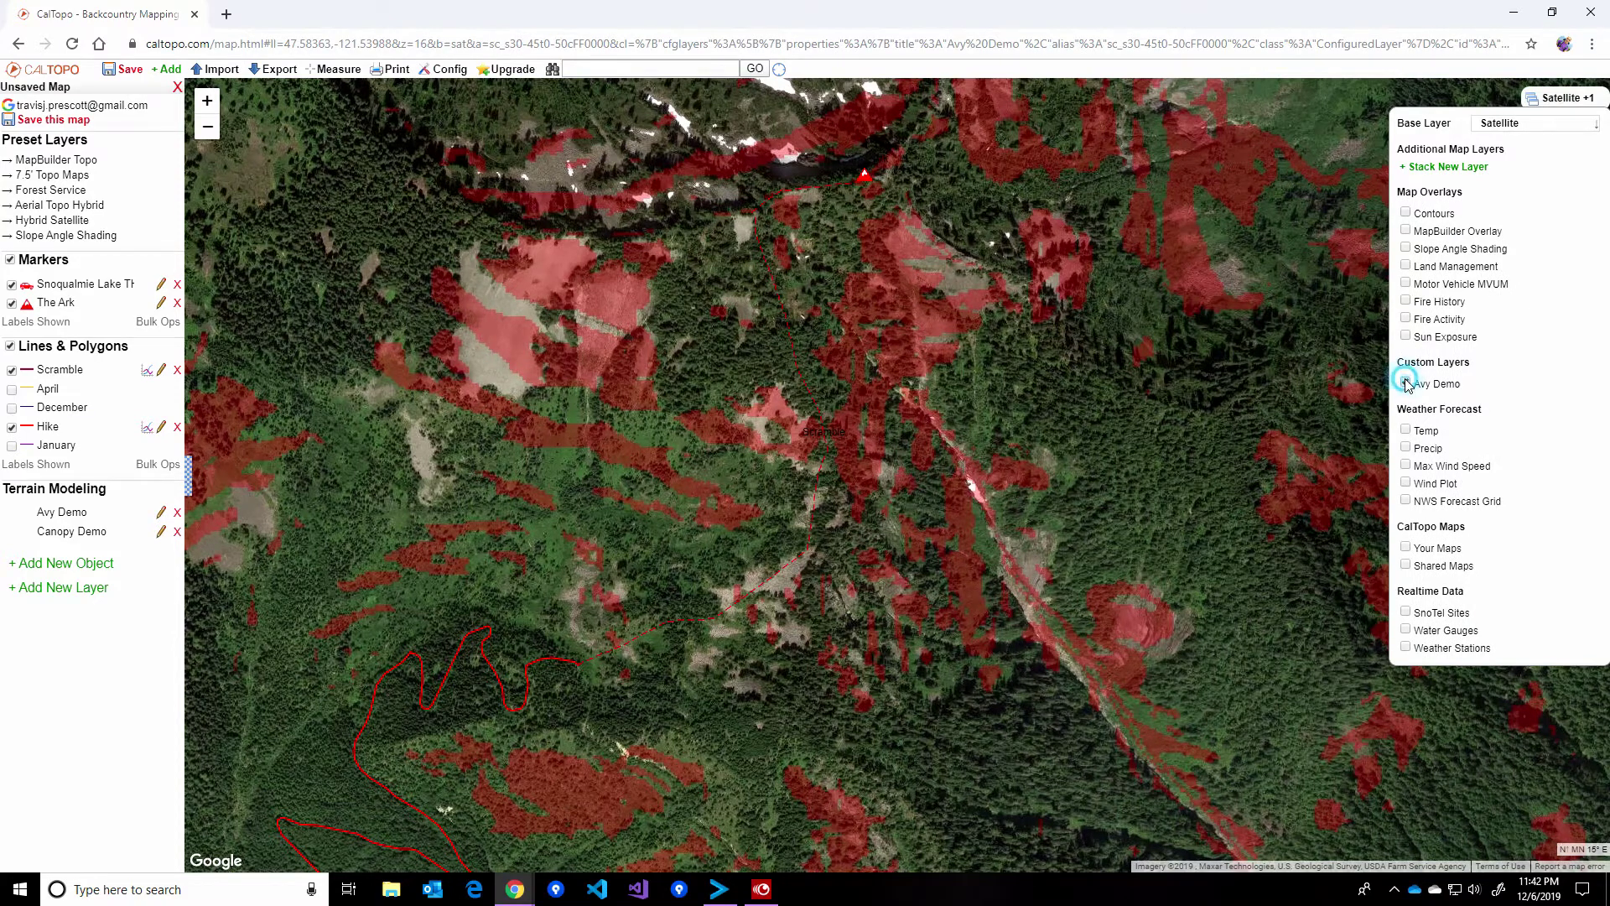
{"action": "left_click", "coordinate": [1510, 124]}
{"action": "left_click", "coordinate": [1506, 148]}
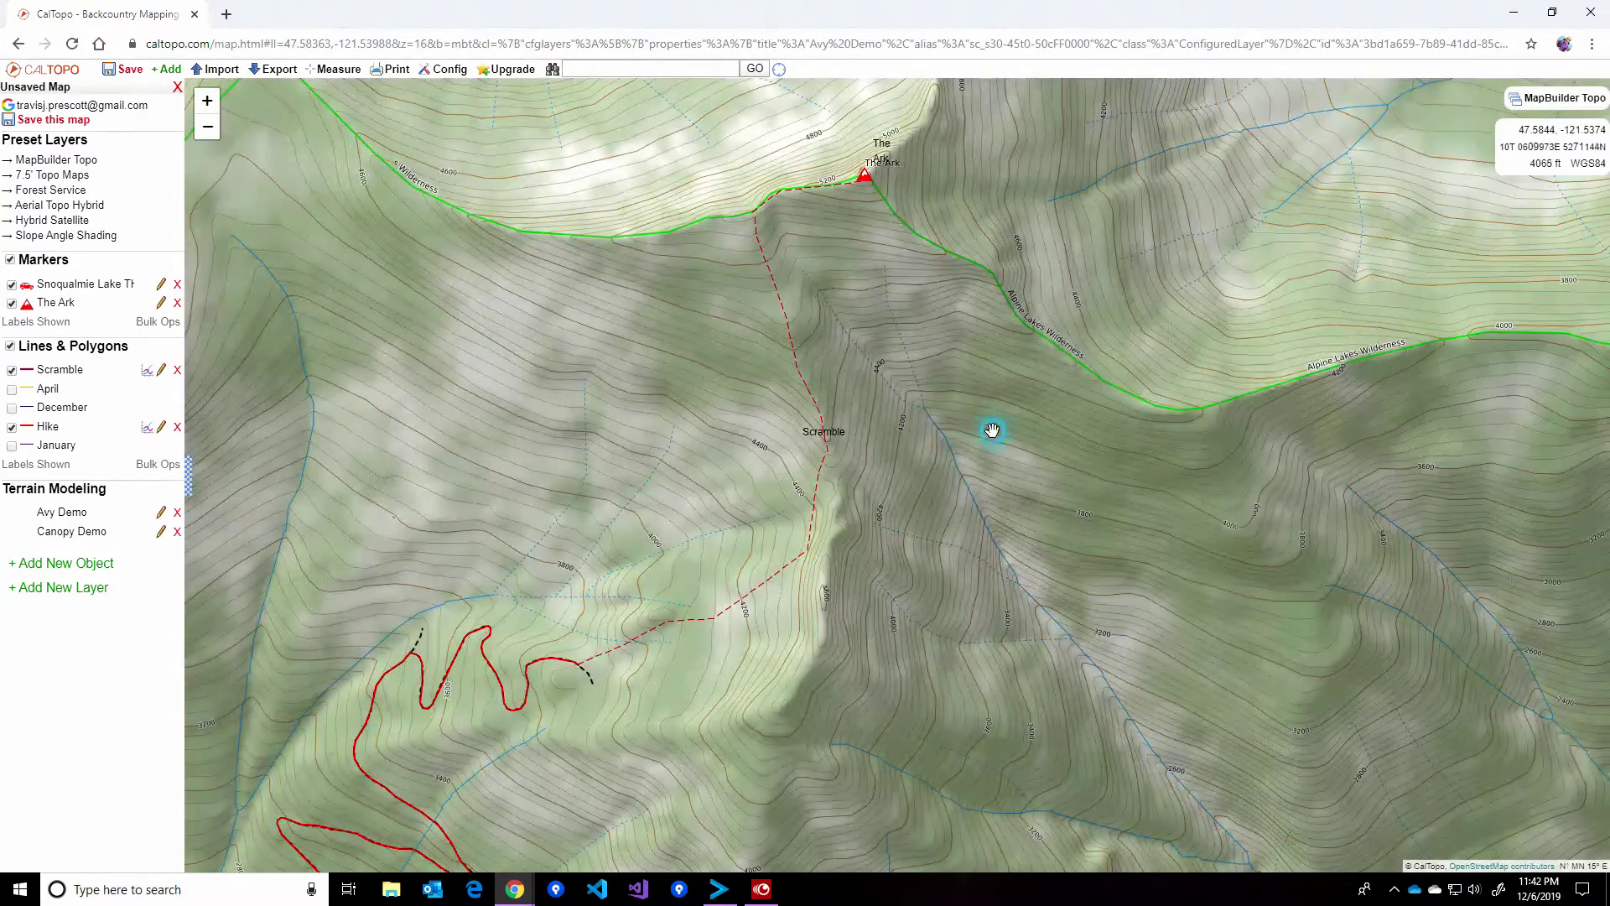
{"action": "left_click_drag", "start_coordinate": [1039, 427], "coordinate": [1067, 463]}
{"action": "left_click_drag", "start_coordinate": [1186, 395], "coordinate": [1272, 295]}
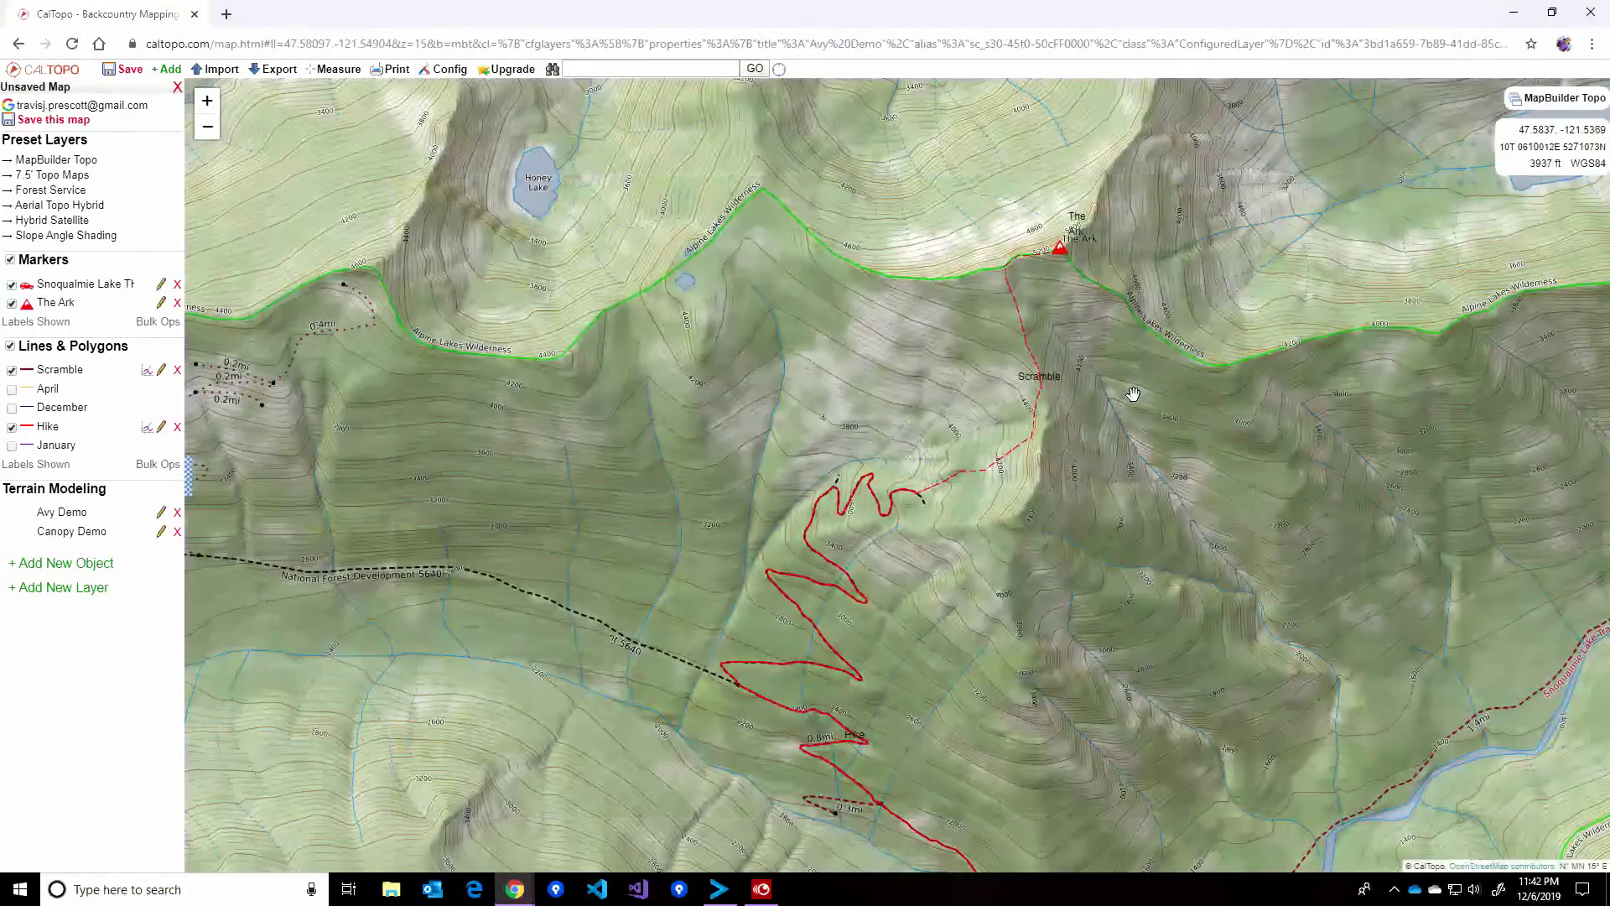
- Show the Avy Demo custom layer over the Satellite base layer
{"action": "mouse_move", "coordinate": [1559, 98]}
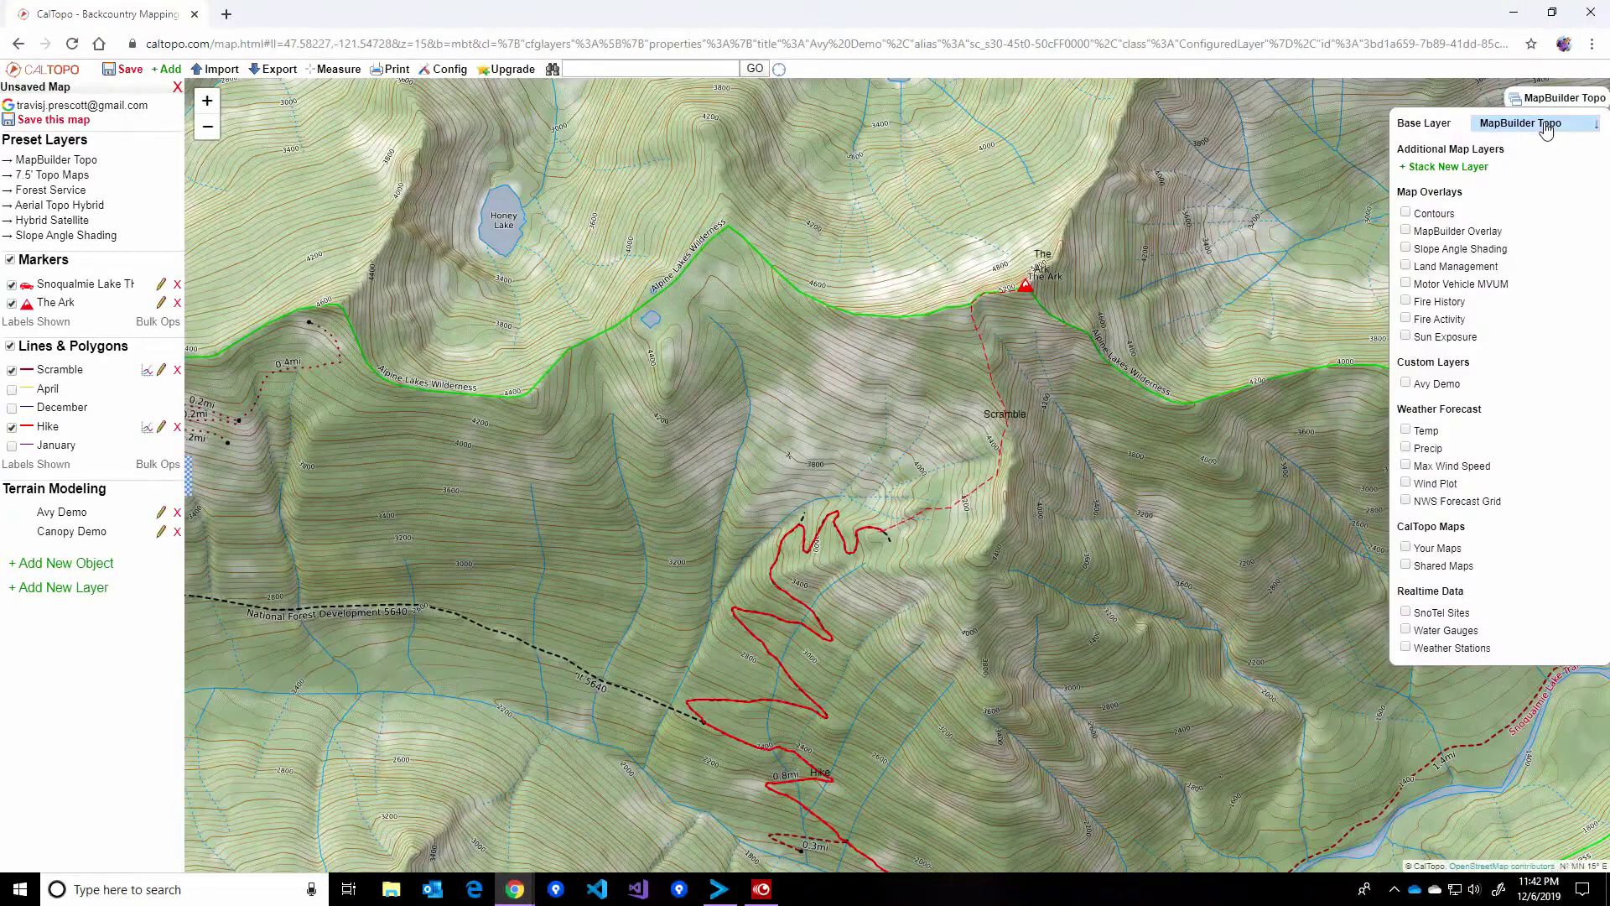
{"action": "left_click", "coordinate": [1407, 383]}
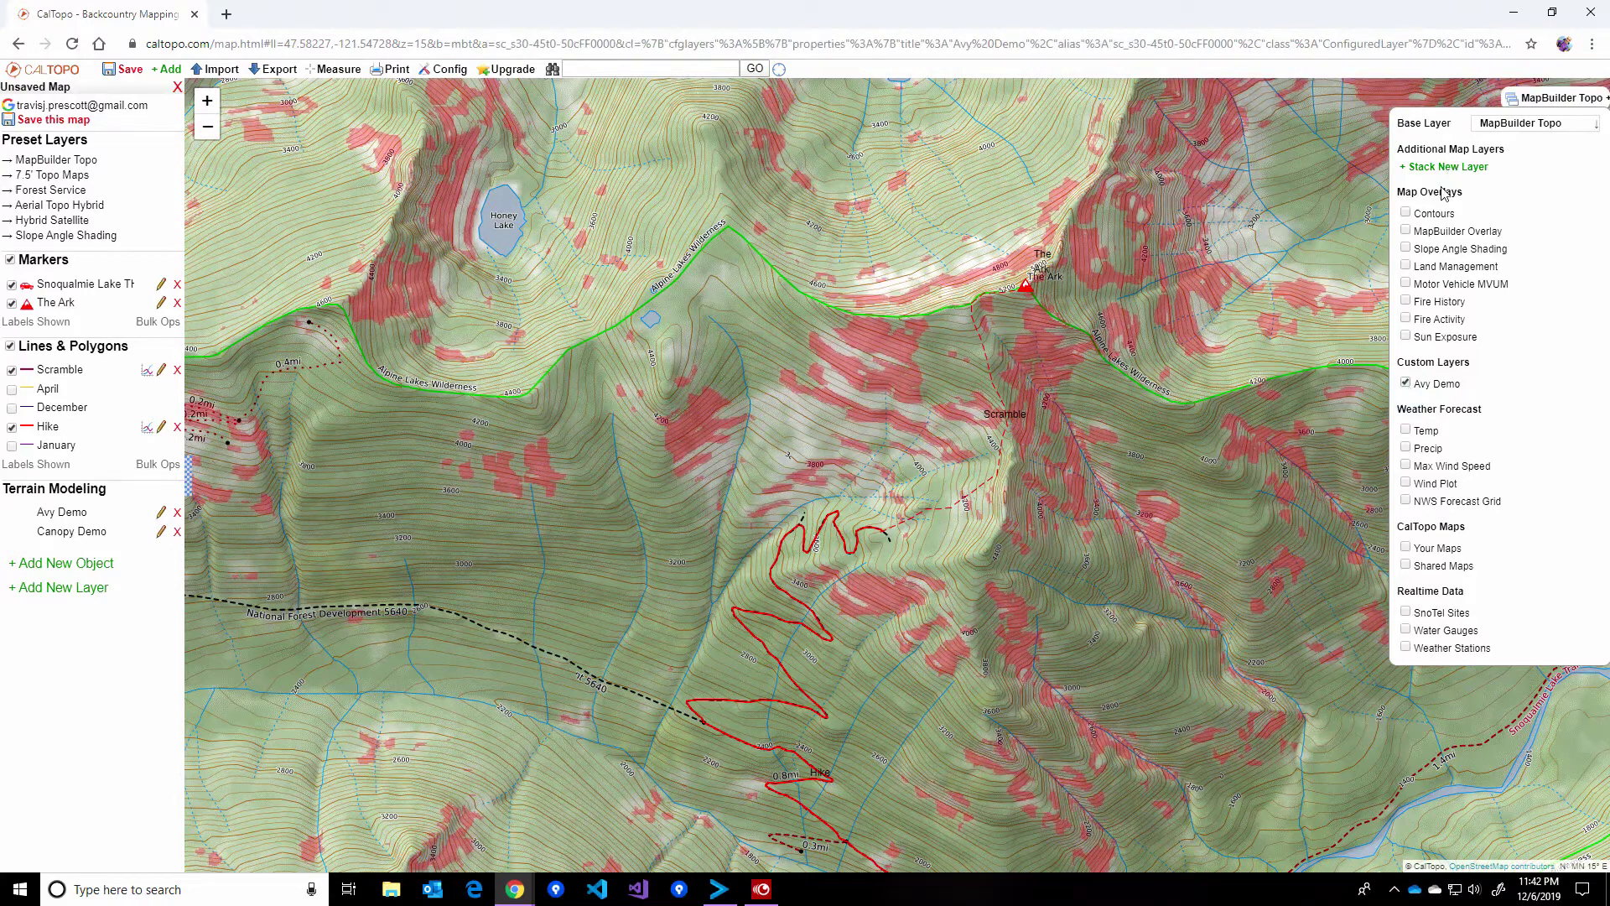
{"action": "left_click", "coordinate": [1500, 126]}
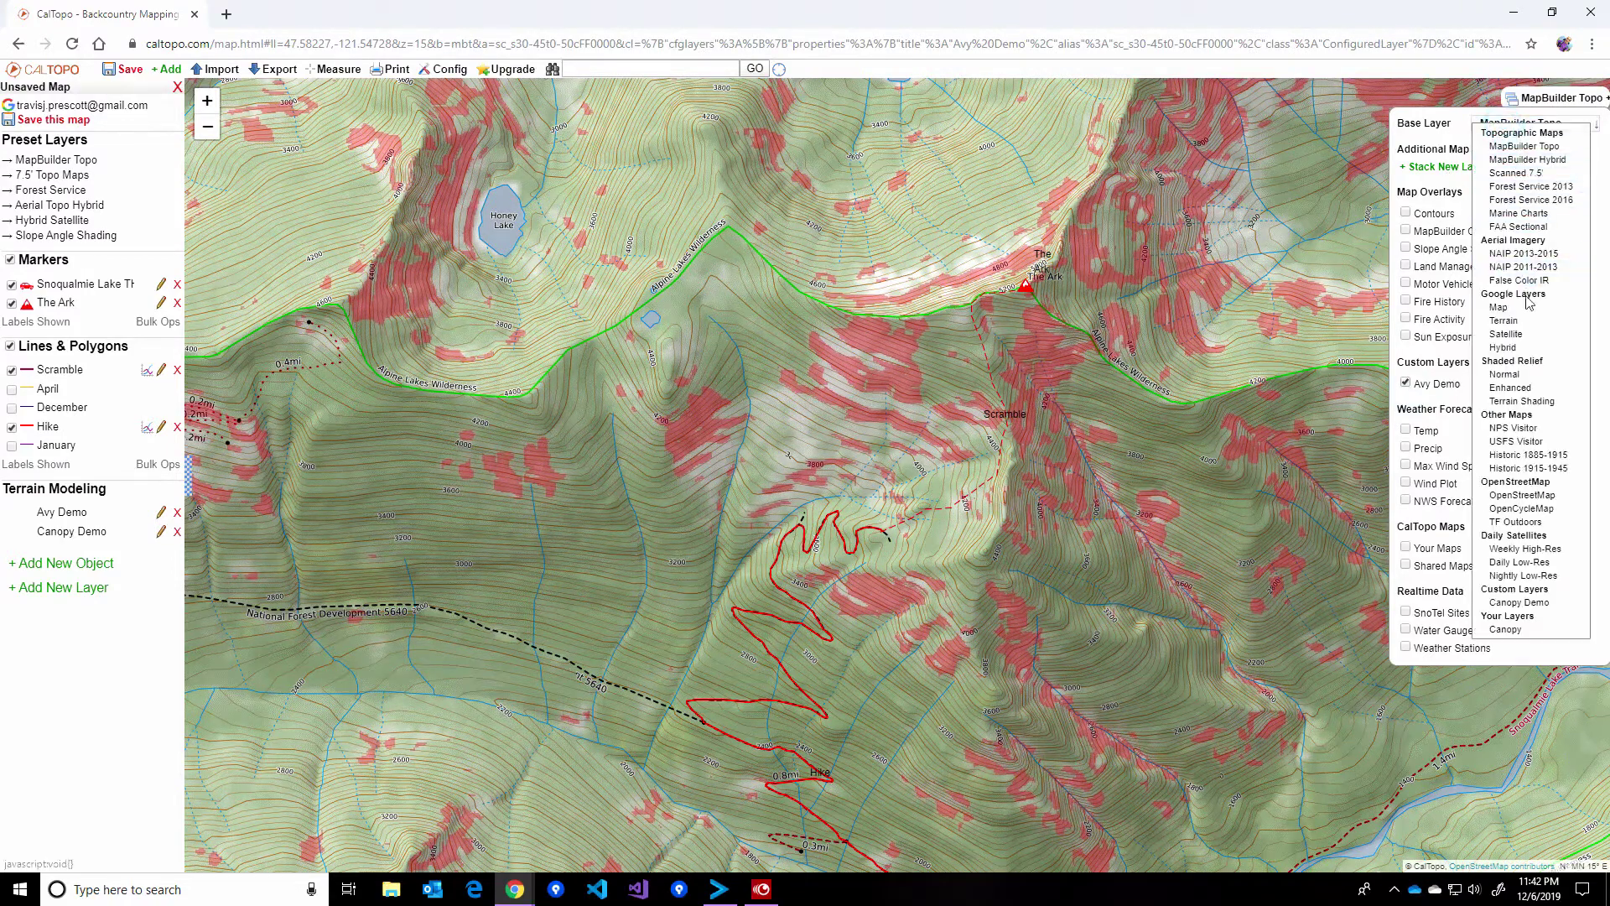
{"action": "left_click", "coordinate": [1510, 334]}
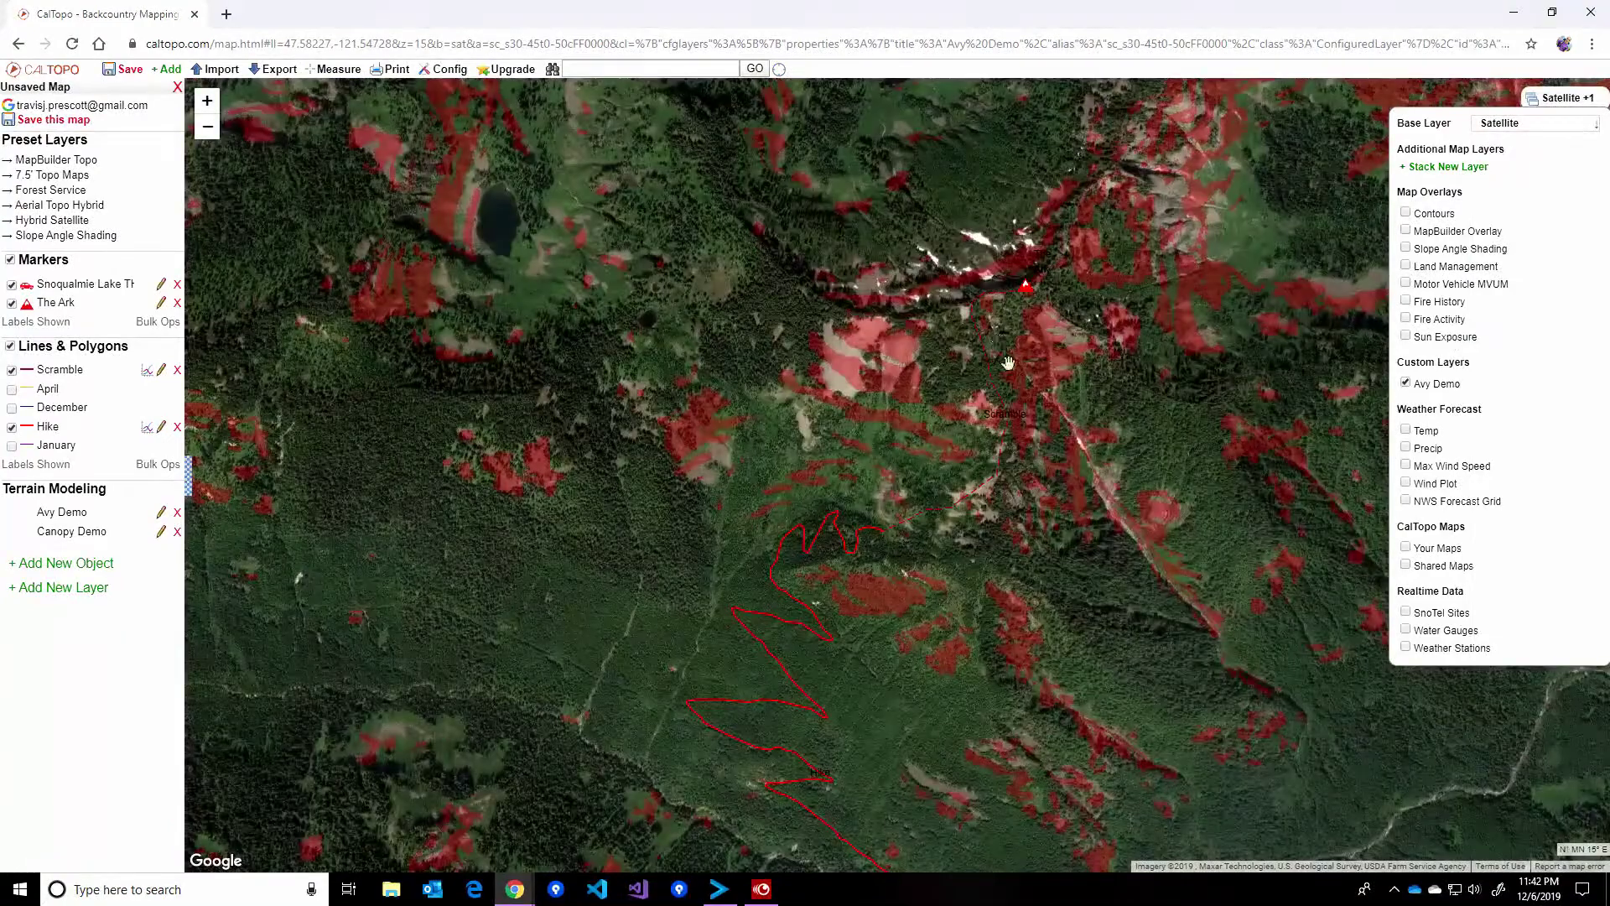
- Draw a six-sided polygon of about 0.28 km² around the open avalanche-prone slope west of the Scramble line, below The Ark
{"action": "left_click", "coordinate": [63, 563]}
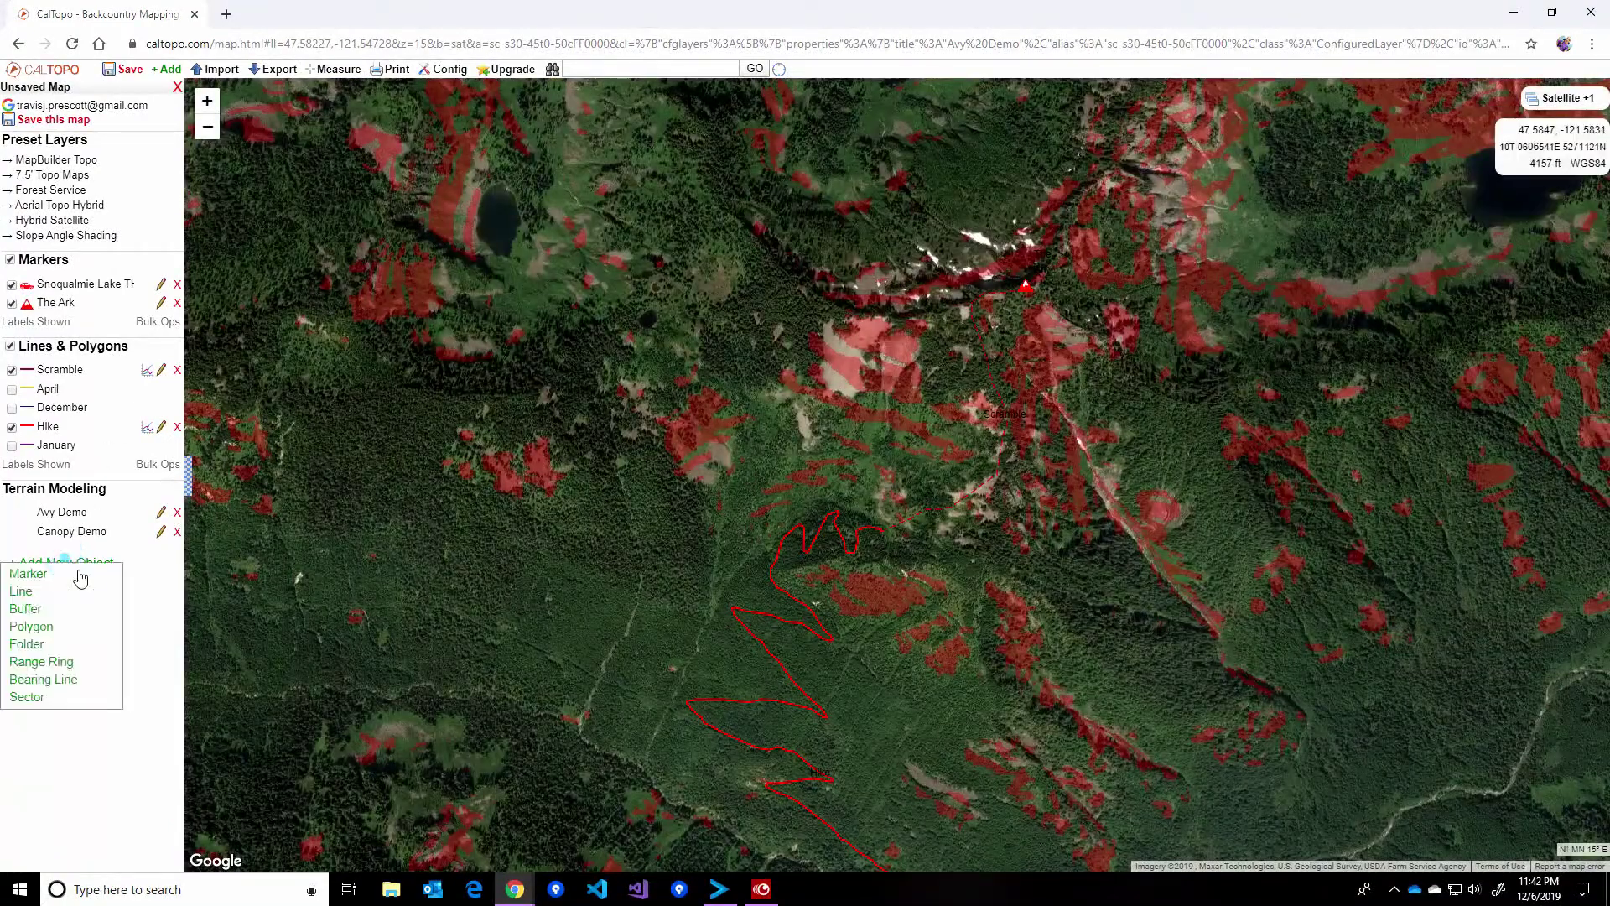
{"action": "left_click", "coordinate": [33, 628]}
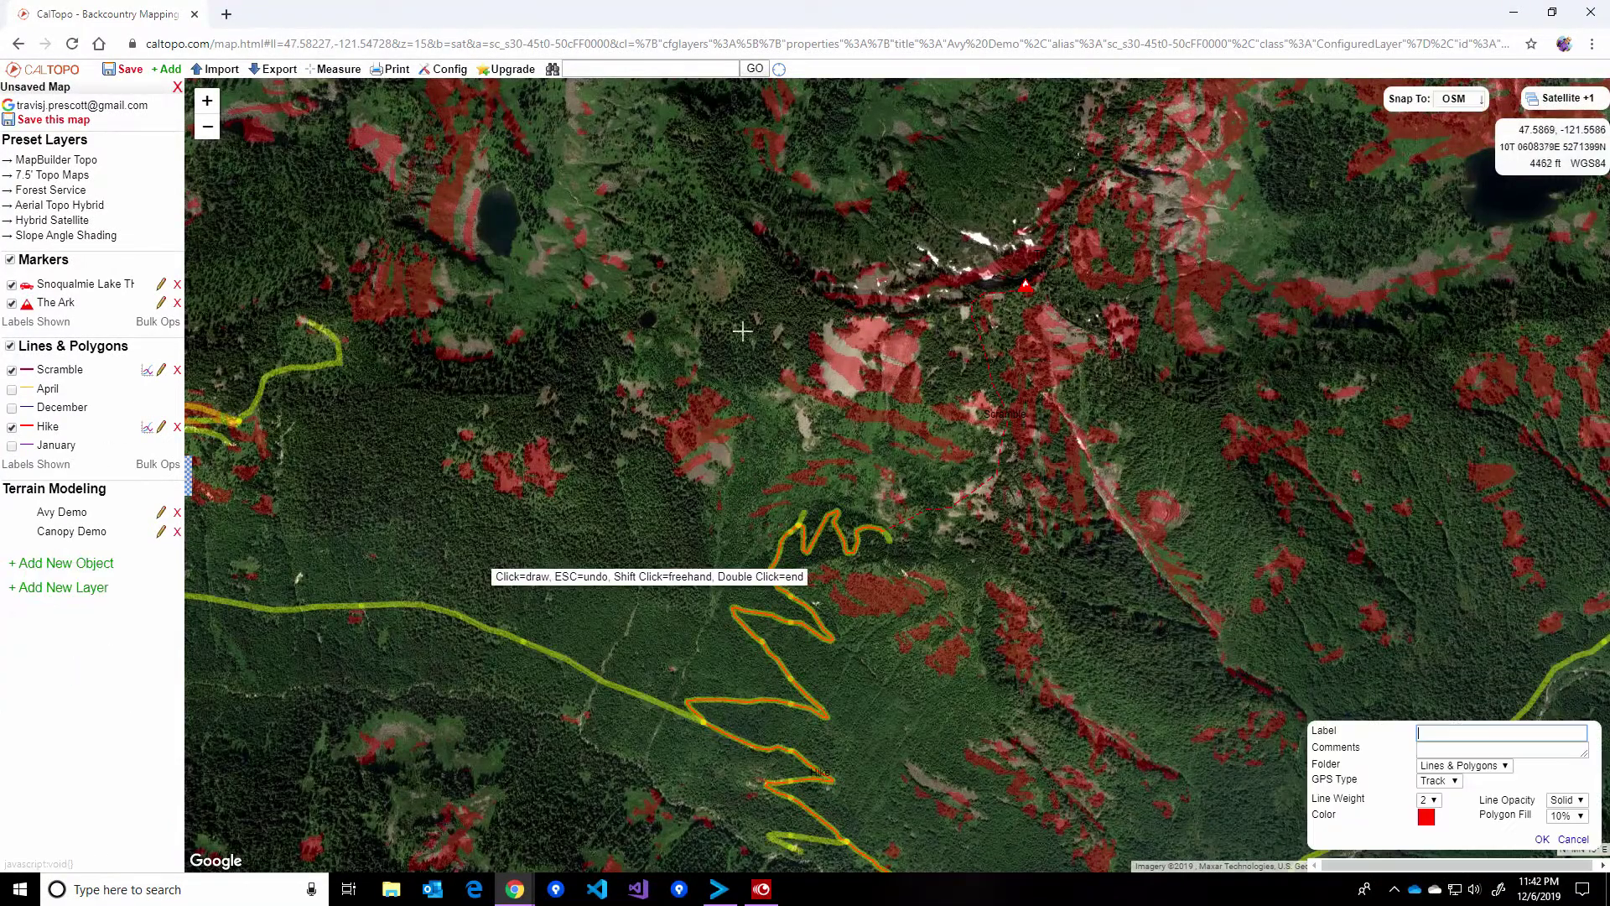
{"action": "left_click", "coordinate": [828, 316]}
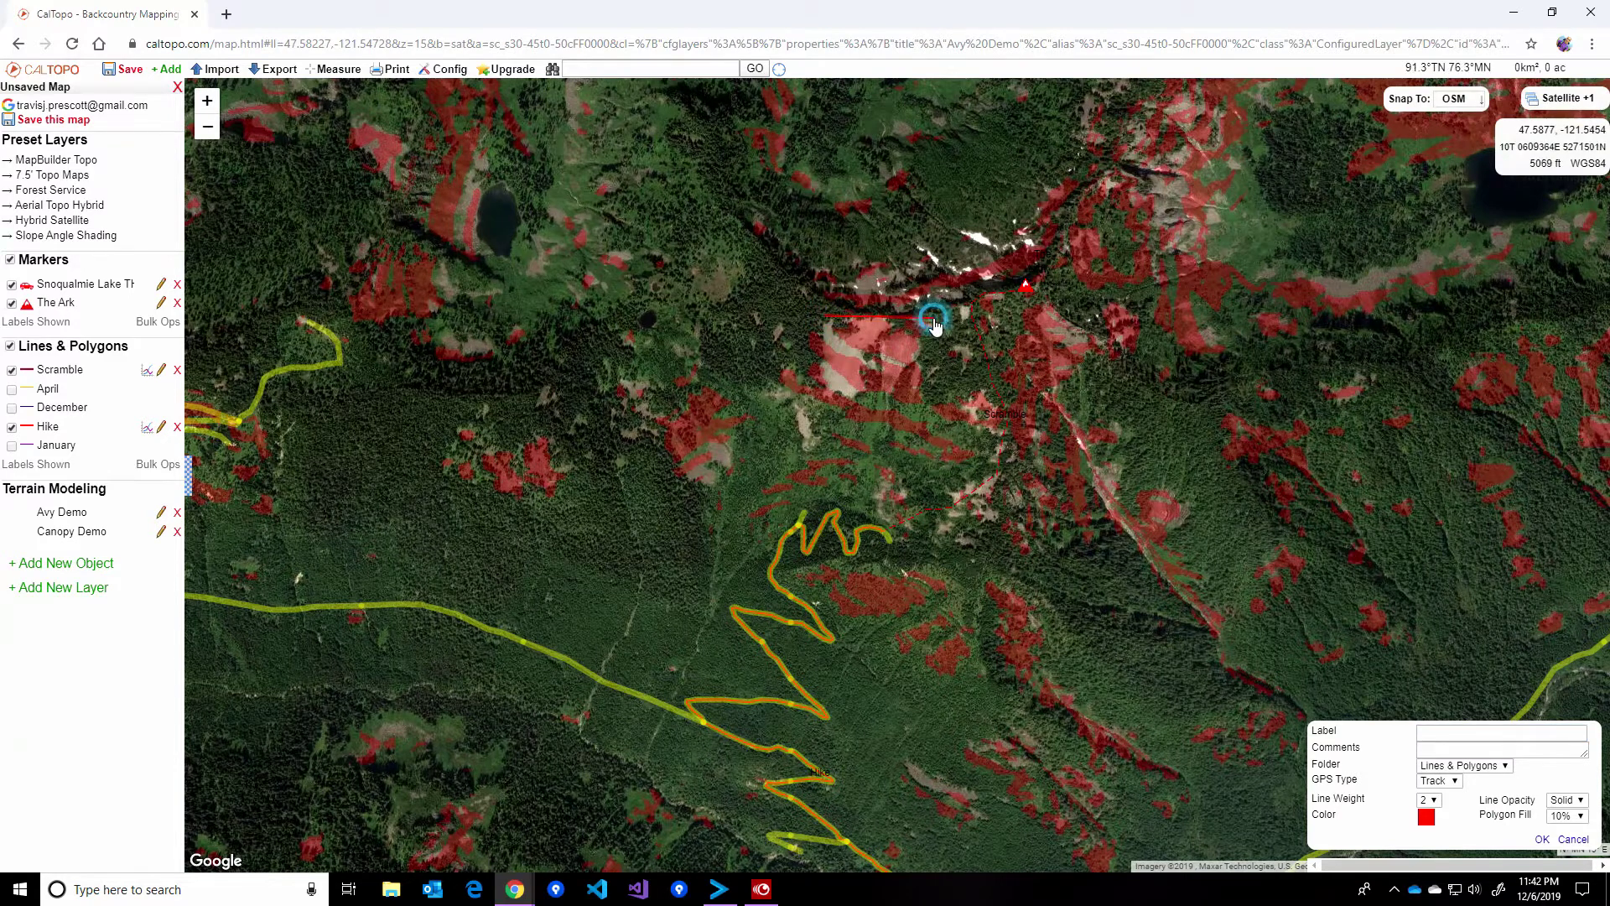
{"action": "left_click", "coordinate": [931, 317]}
{"action": "left_click", "coordinate": [927, 409]}
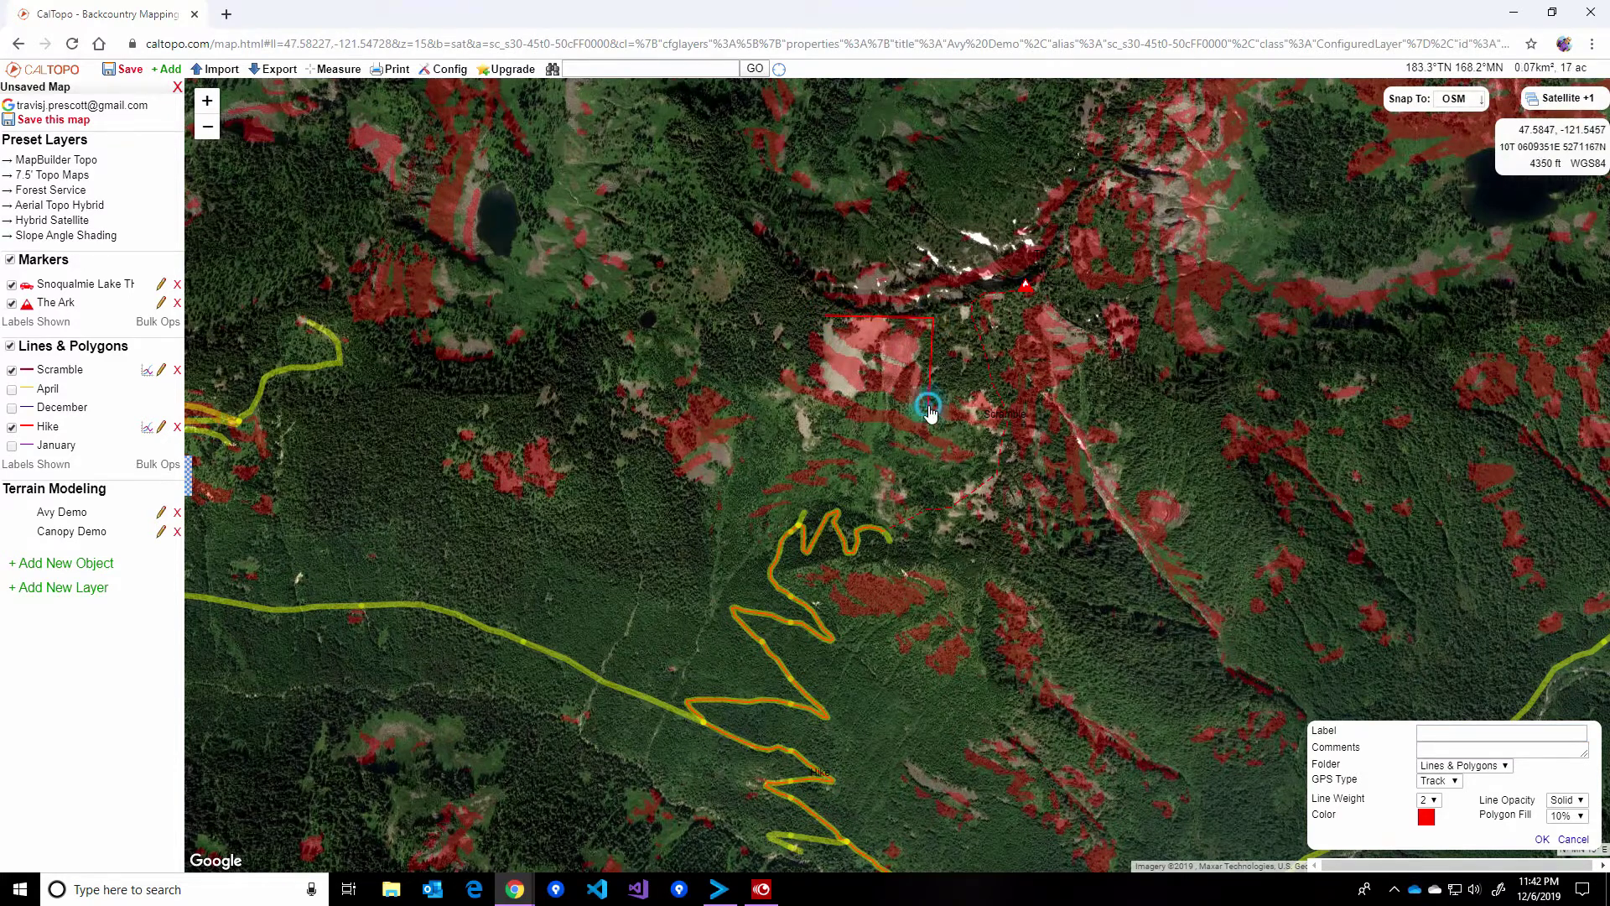
{"action": "left_click", "coordinate": [873, 476]}
{"action": "left_click", "coordinate": [797, 463]}
{"action": "left_click", "coordinate": [784, 366]}
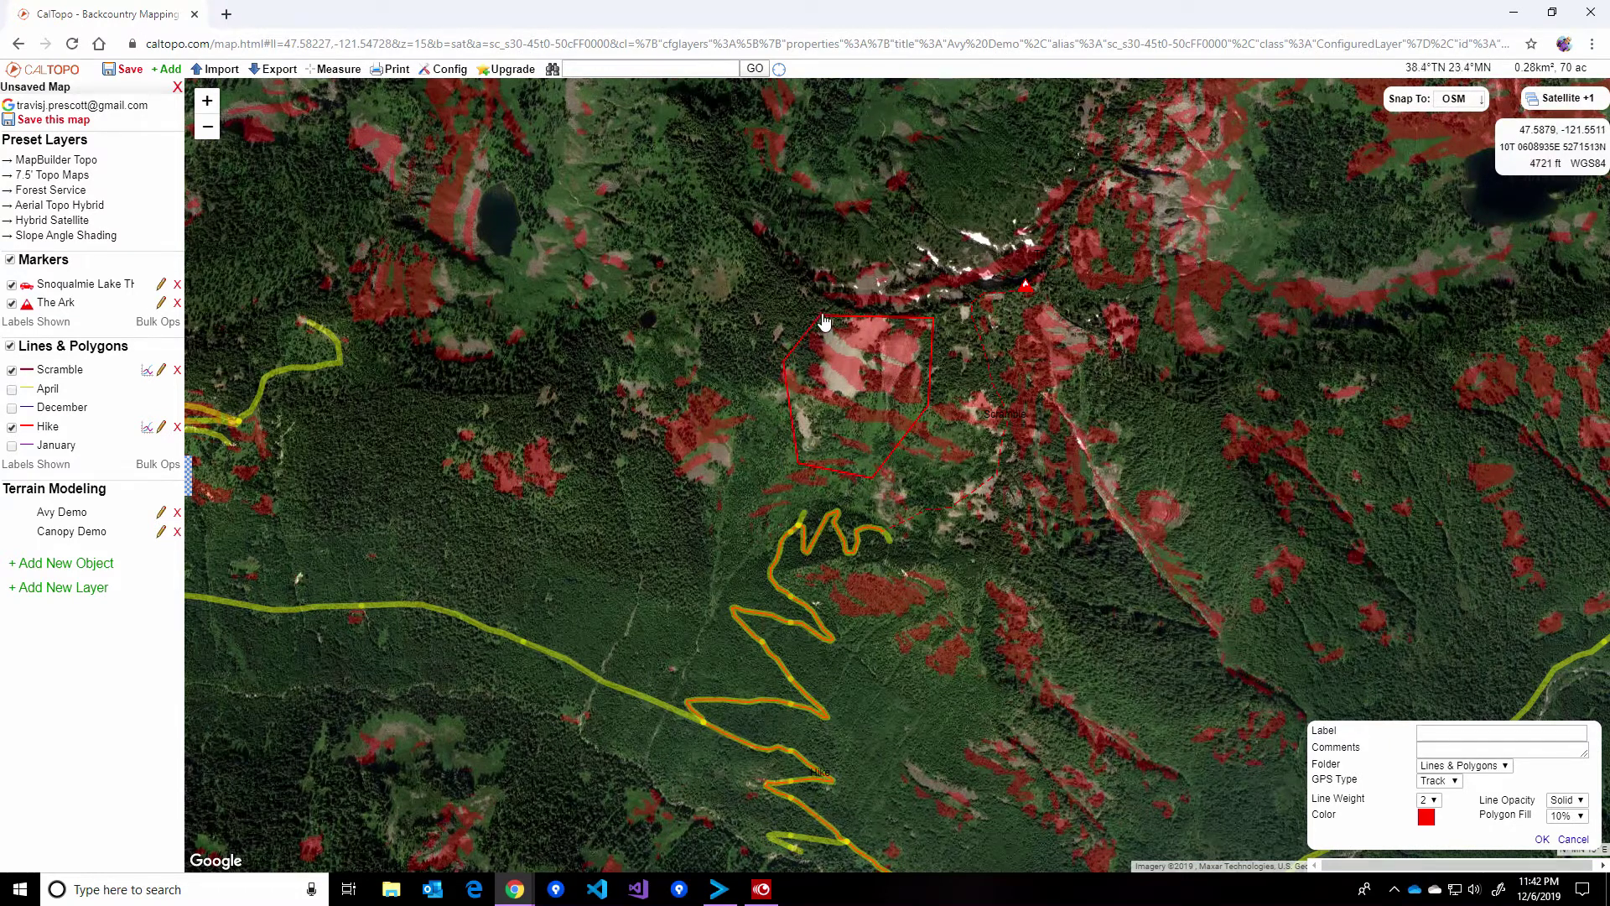
{"action": "left_click", "coordinate": [823, 319]}
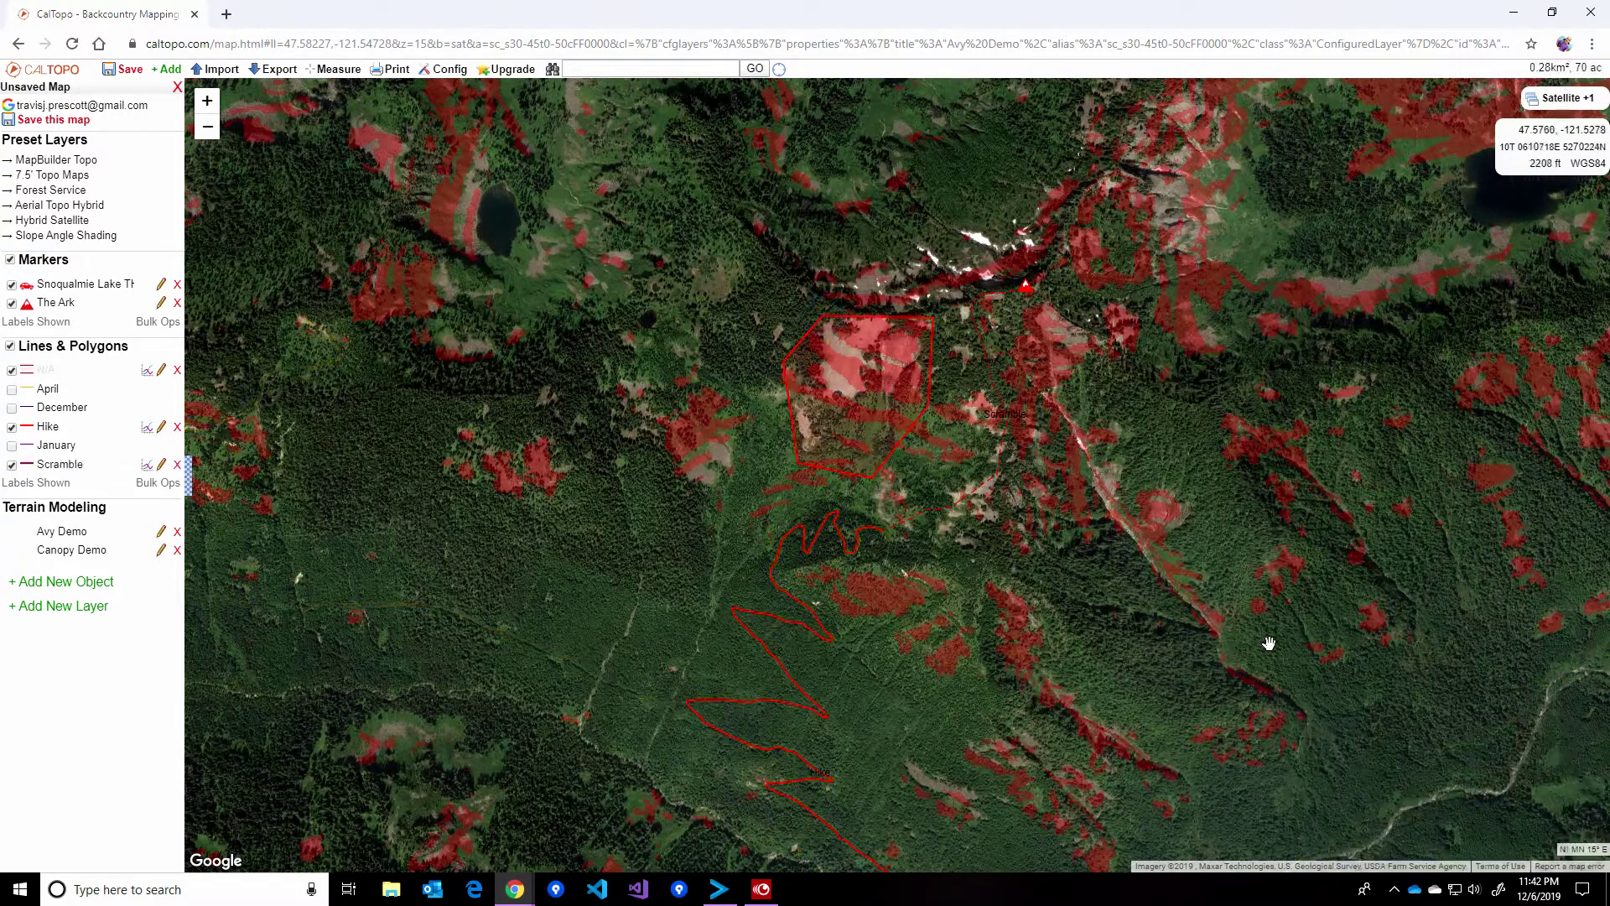
- Label the new polygon "Avy Danger" and save the edit
{"action": "left_click", "coordinate": [872, 383]}
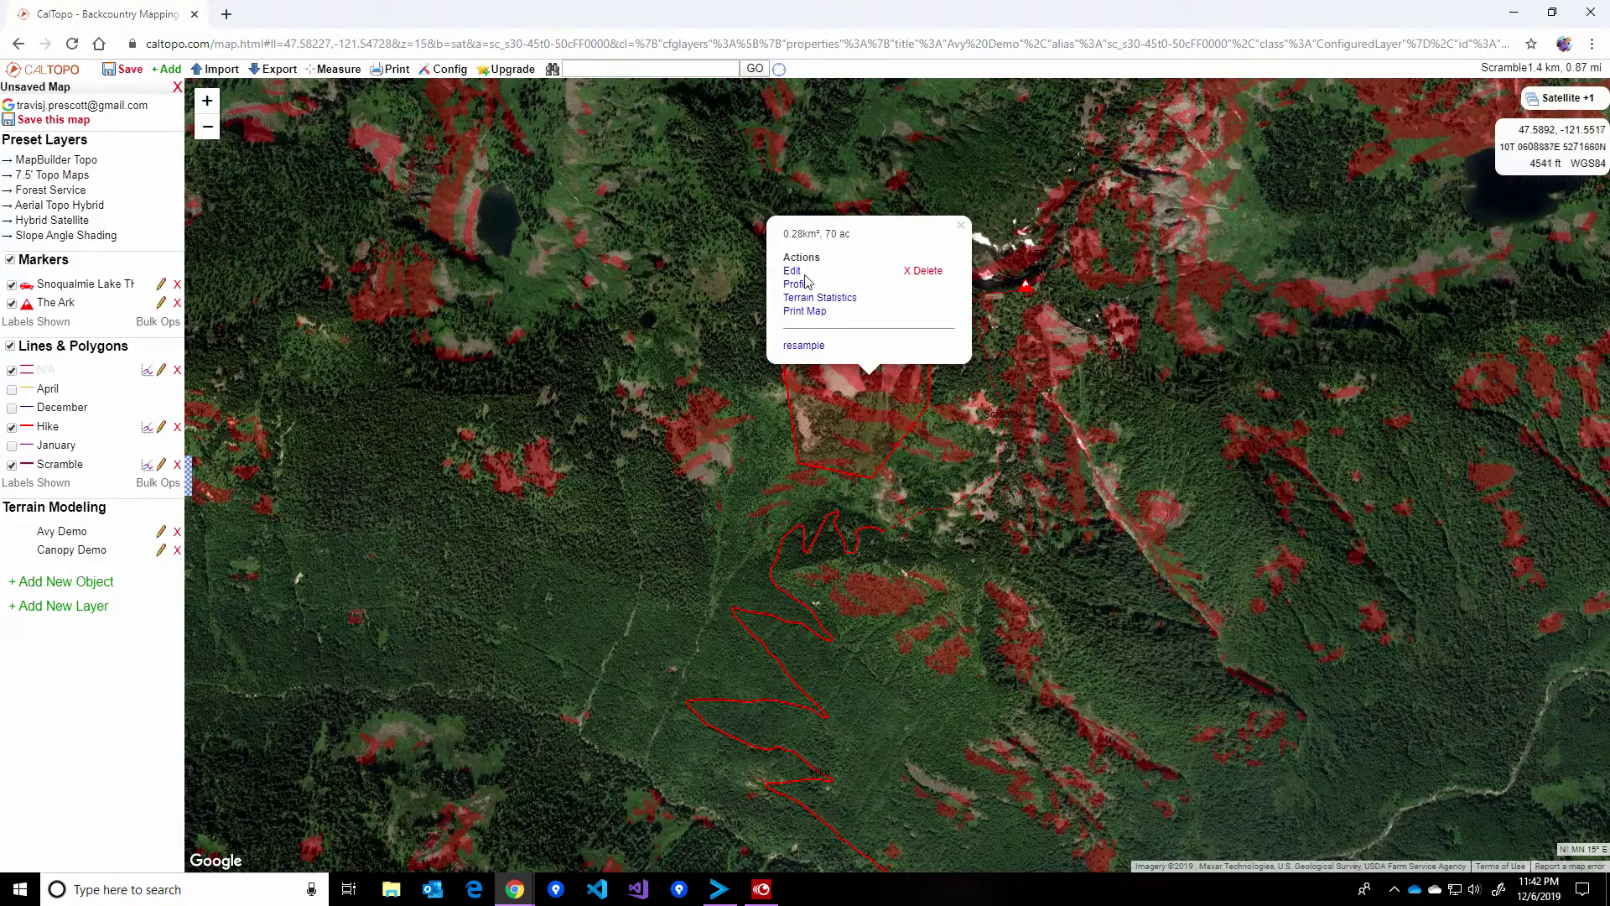
{"action": "left_click", "coordinate": [792, 270]}
{"action": "left_click", "coordinate": [1434, 731]}
{"action": "type", "text": "Avy Danger"}
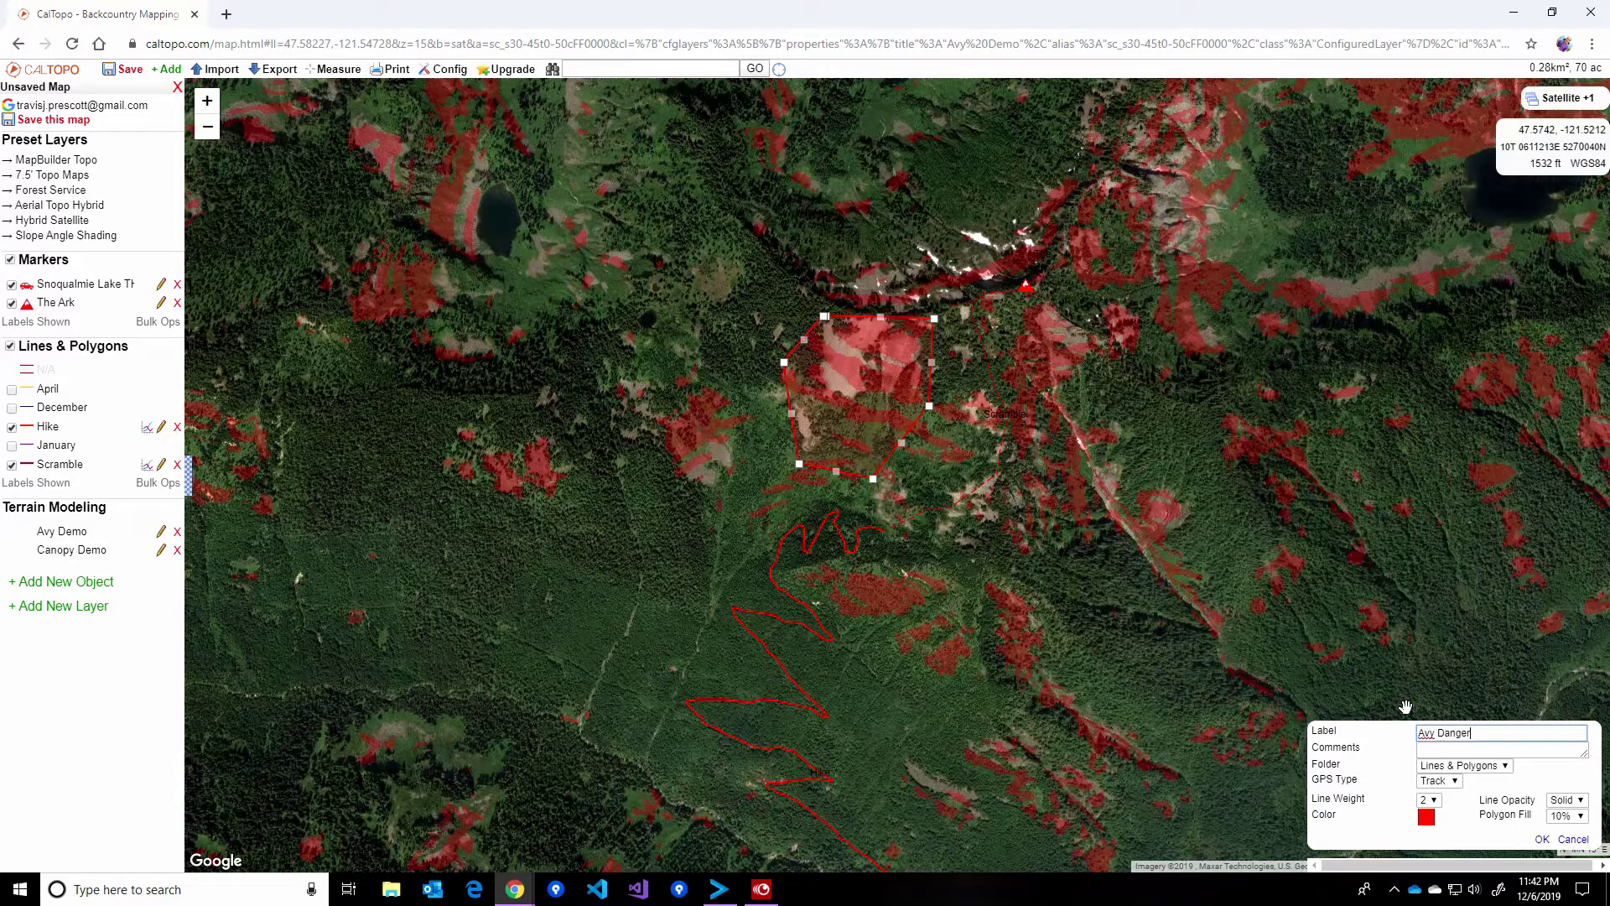
{"action": "left_click", "coordinate": [1543, 839]}
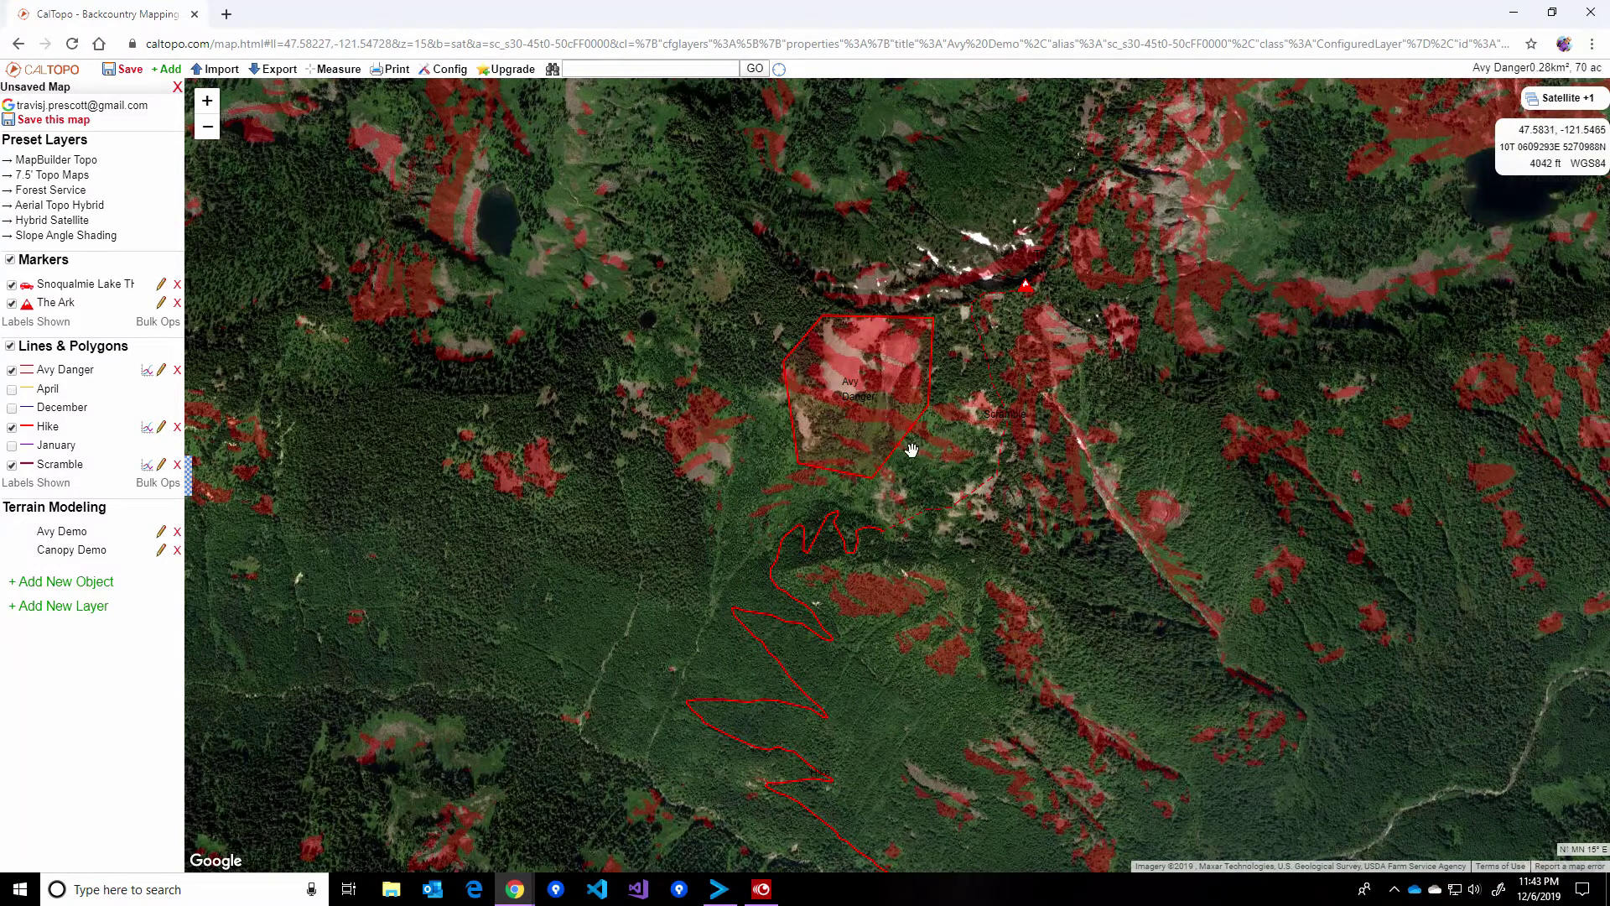
- Hide the Avy Demo custom layer so only the satellite imagery and drawn objects show
{"action": "mouse_move", "coordinate": [1565, 100]}
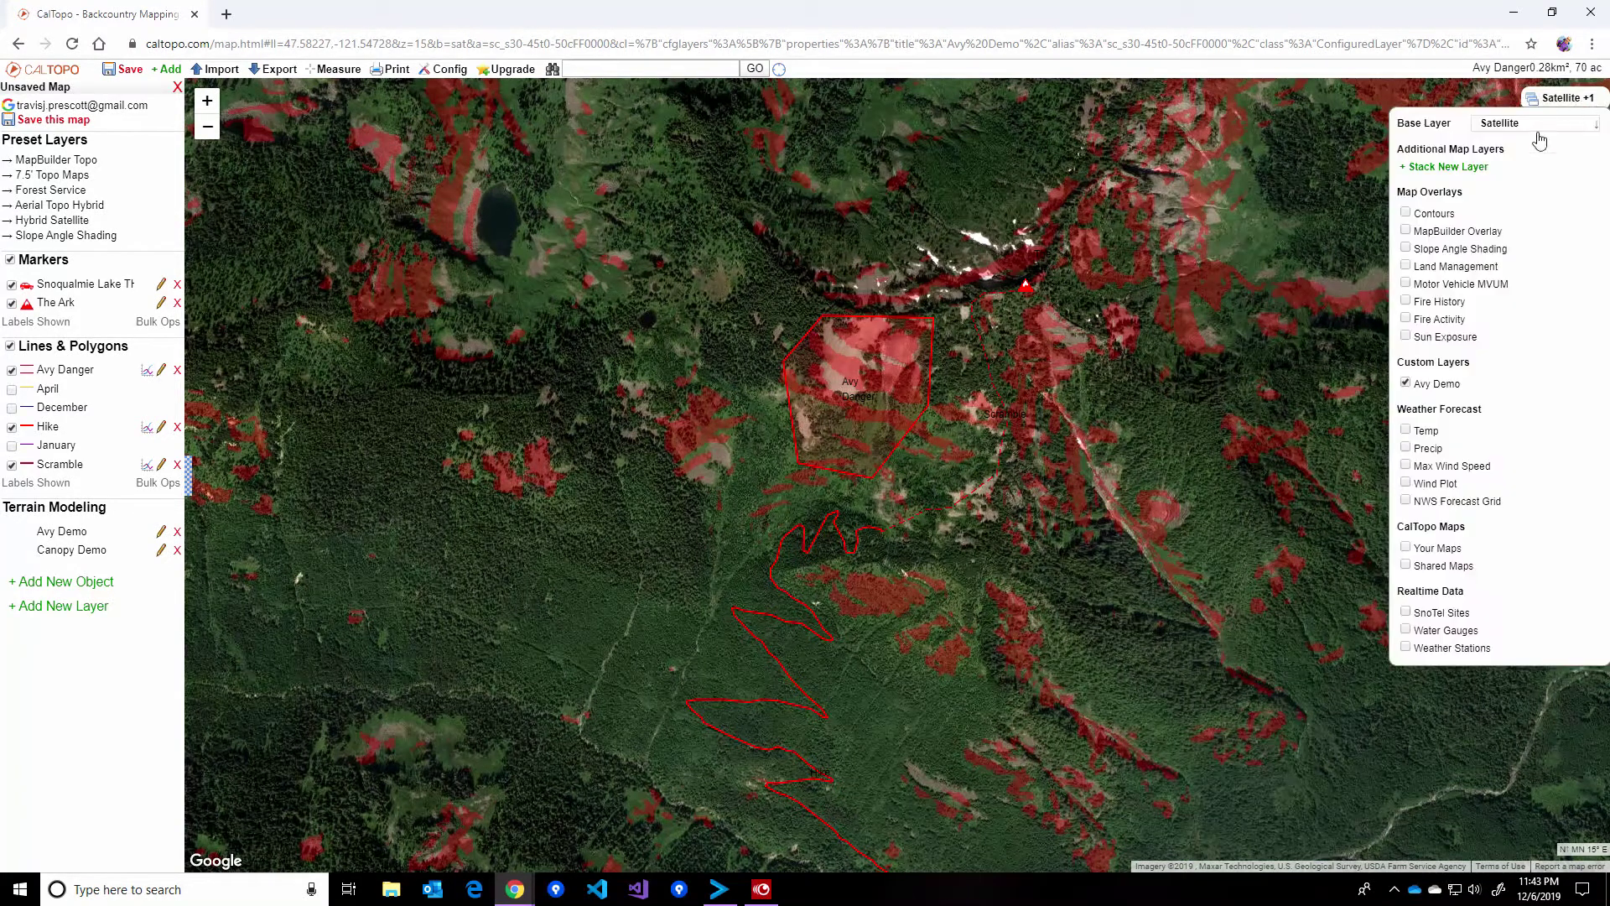
{"action": "left_click", "coordinate": [1408, 382]}
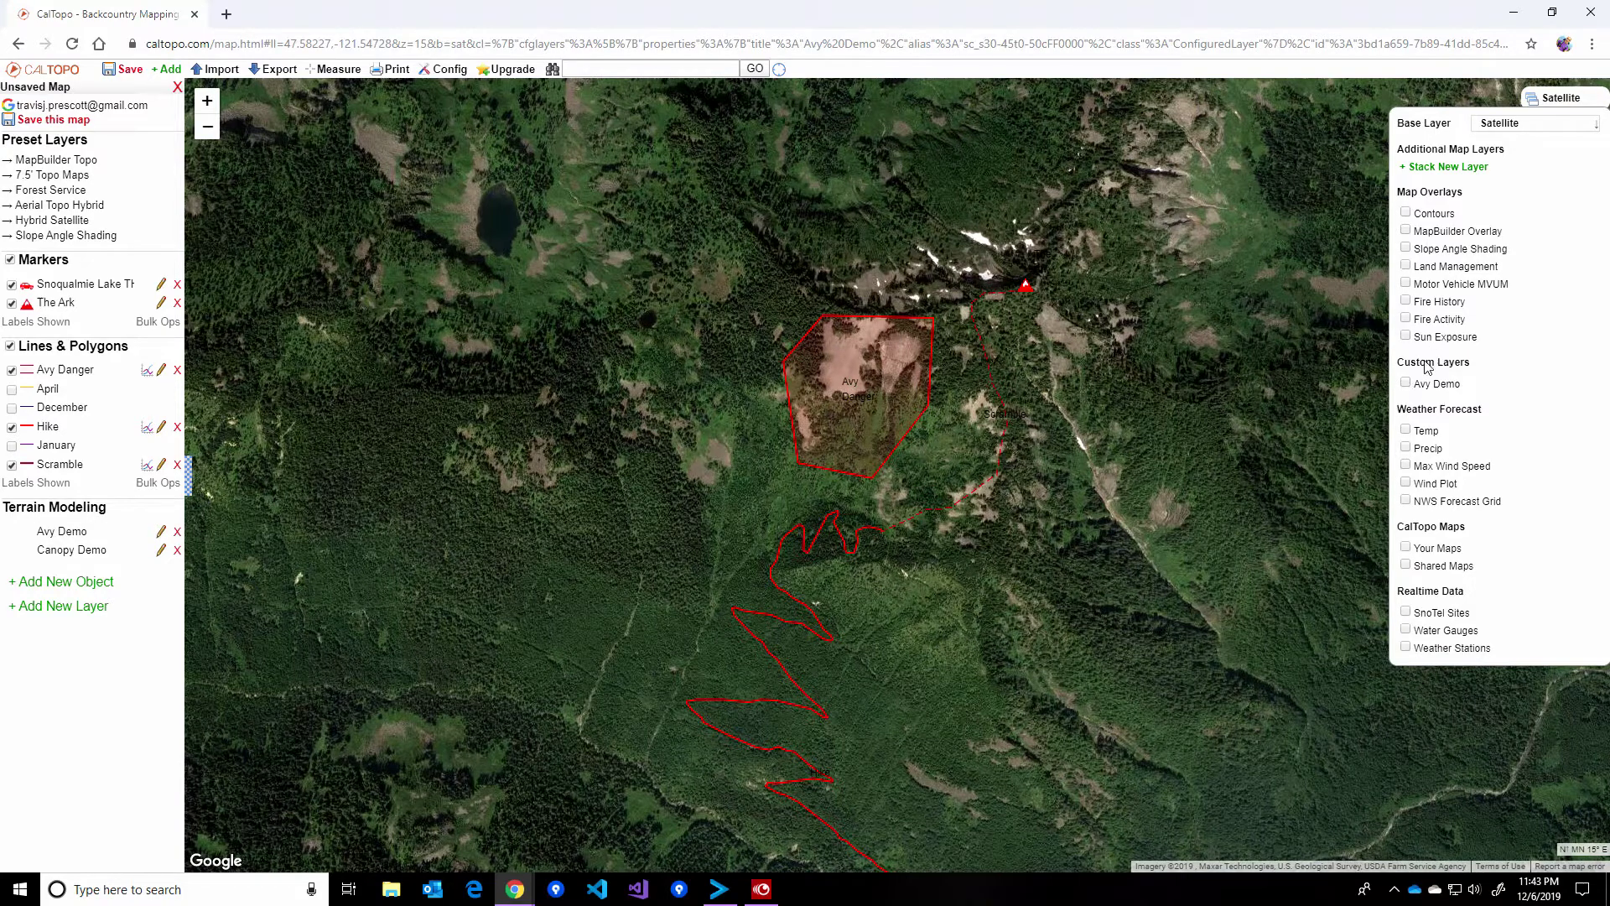
- Show the Avy Demo layer and draw an unlabelled polygon of about 0.08 km² around the shaded patch just east of the Hike line's upper switchbacks
{"action": "left_click", "coordinate": [1407, 382]}
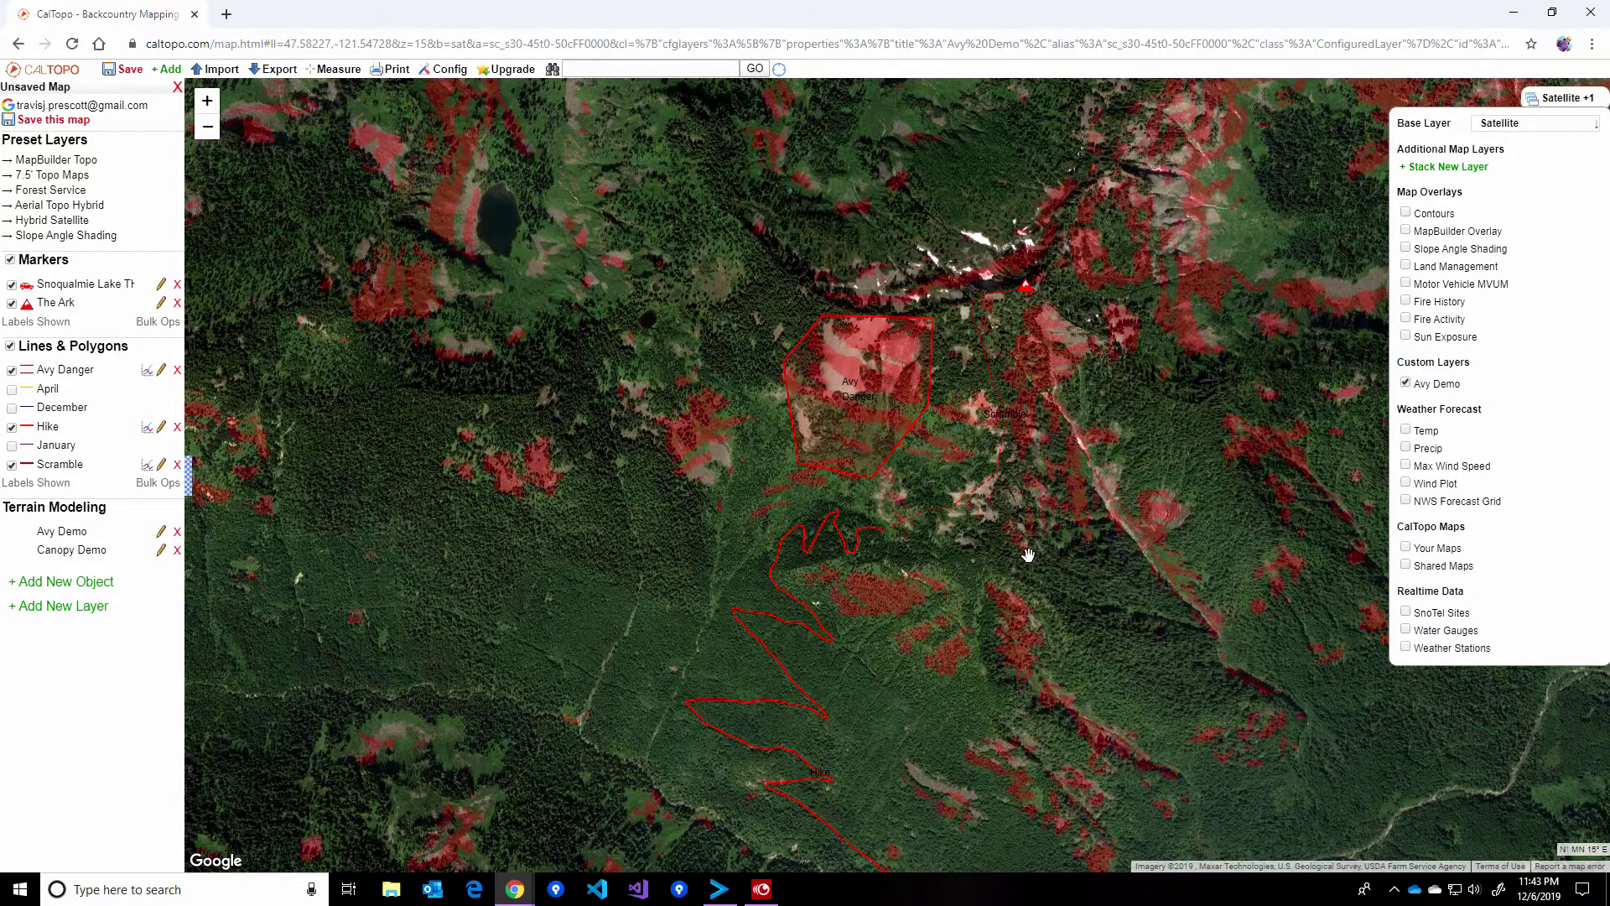
{"action": "left_click", "coordinate": [813, 574]}
{"action": "mouse_move", "coordinate": [837, 585]}
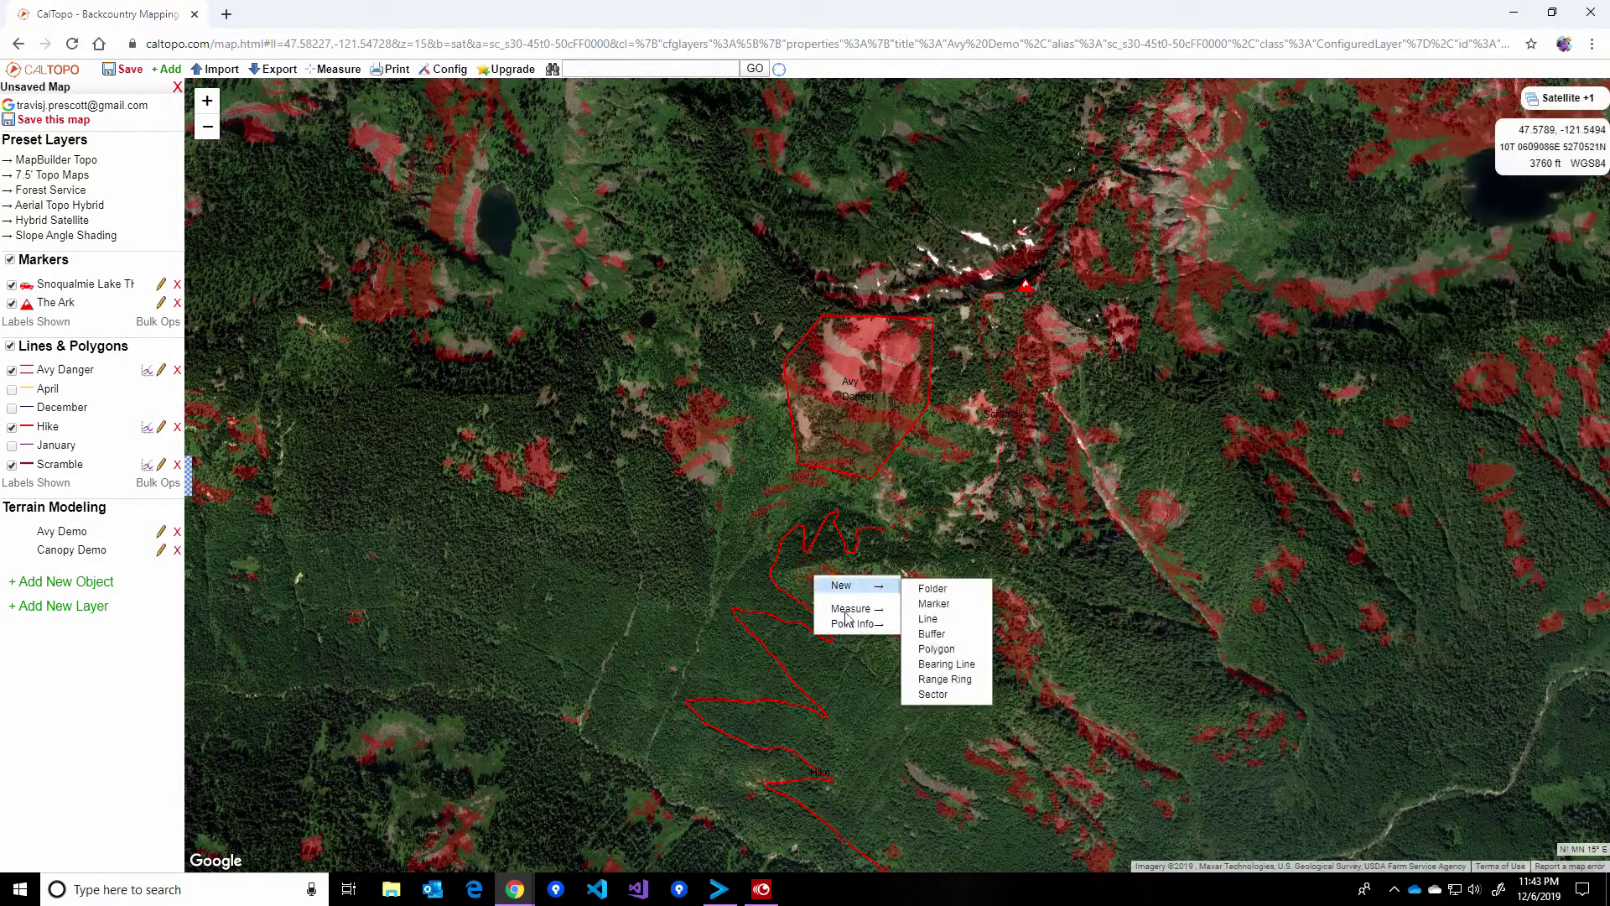
{"action": "left_click", "coordinate": [935, 619]}
{"action": "left_click", "coordinate": [813, 573]}
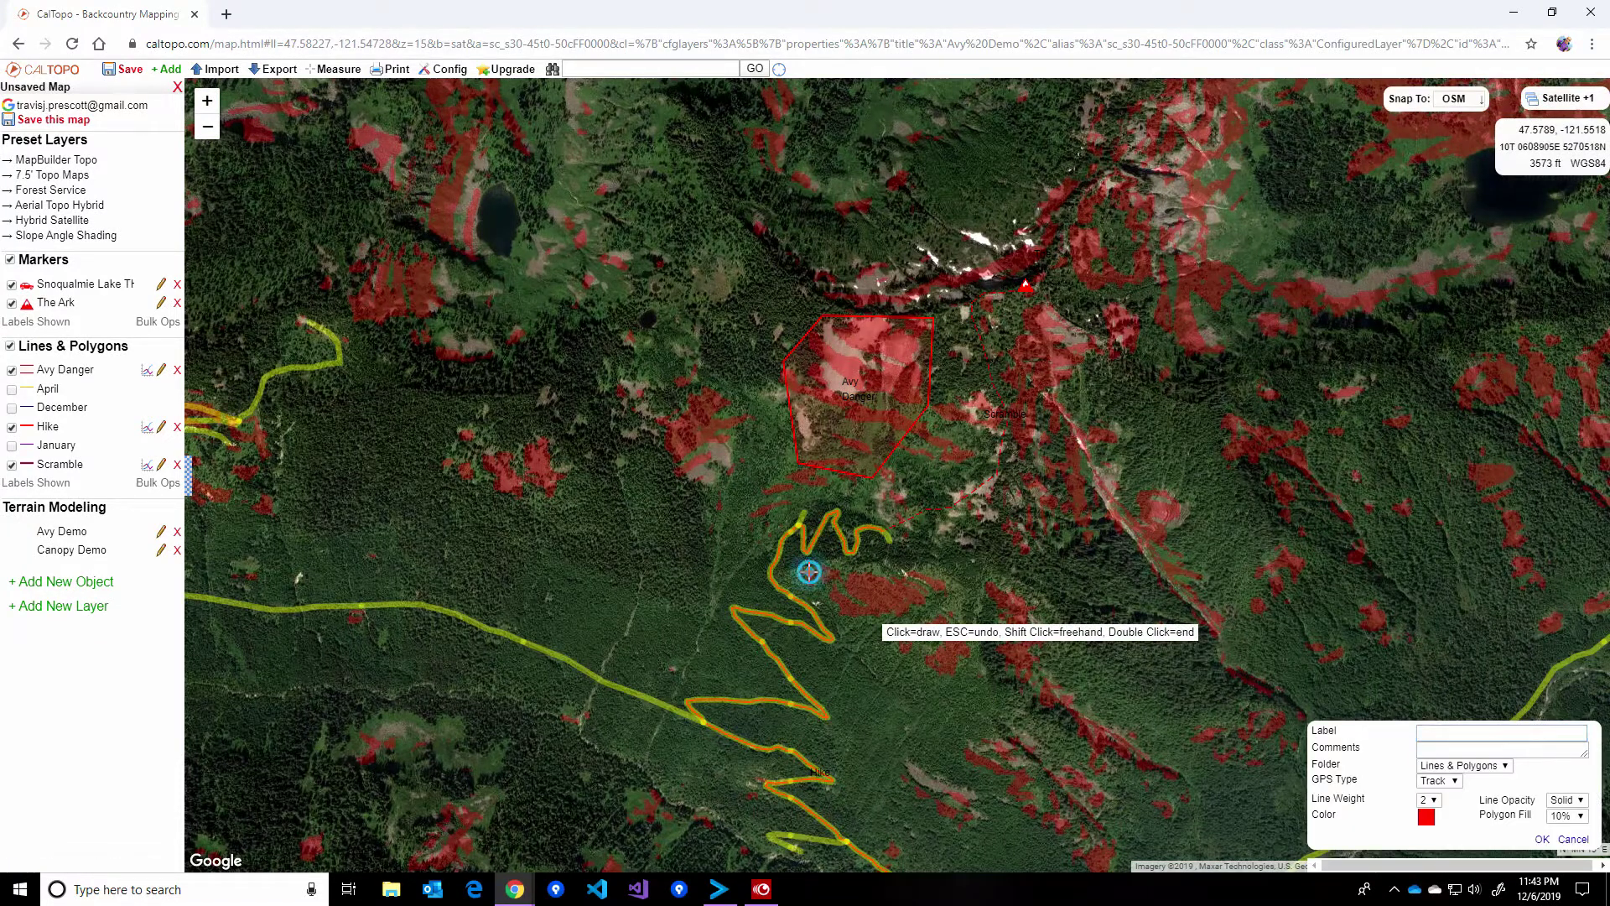
{"action": "left_click", "coordinate": [854, 567]}
{"action": "mouse_move", "coordinate": [901, 584]}
{"action": "left_mouse_down"}
{"action": "mouse_move", "coordinate": [934, 610]}
{"action": "mouse_move", "coordinate": [849, 641]}
{"action": "mouse_move", "coordinate": [801, 579]}
{"action": "left_mouse_up"}
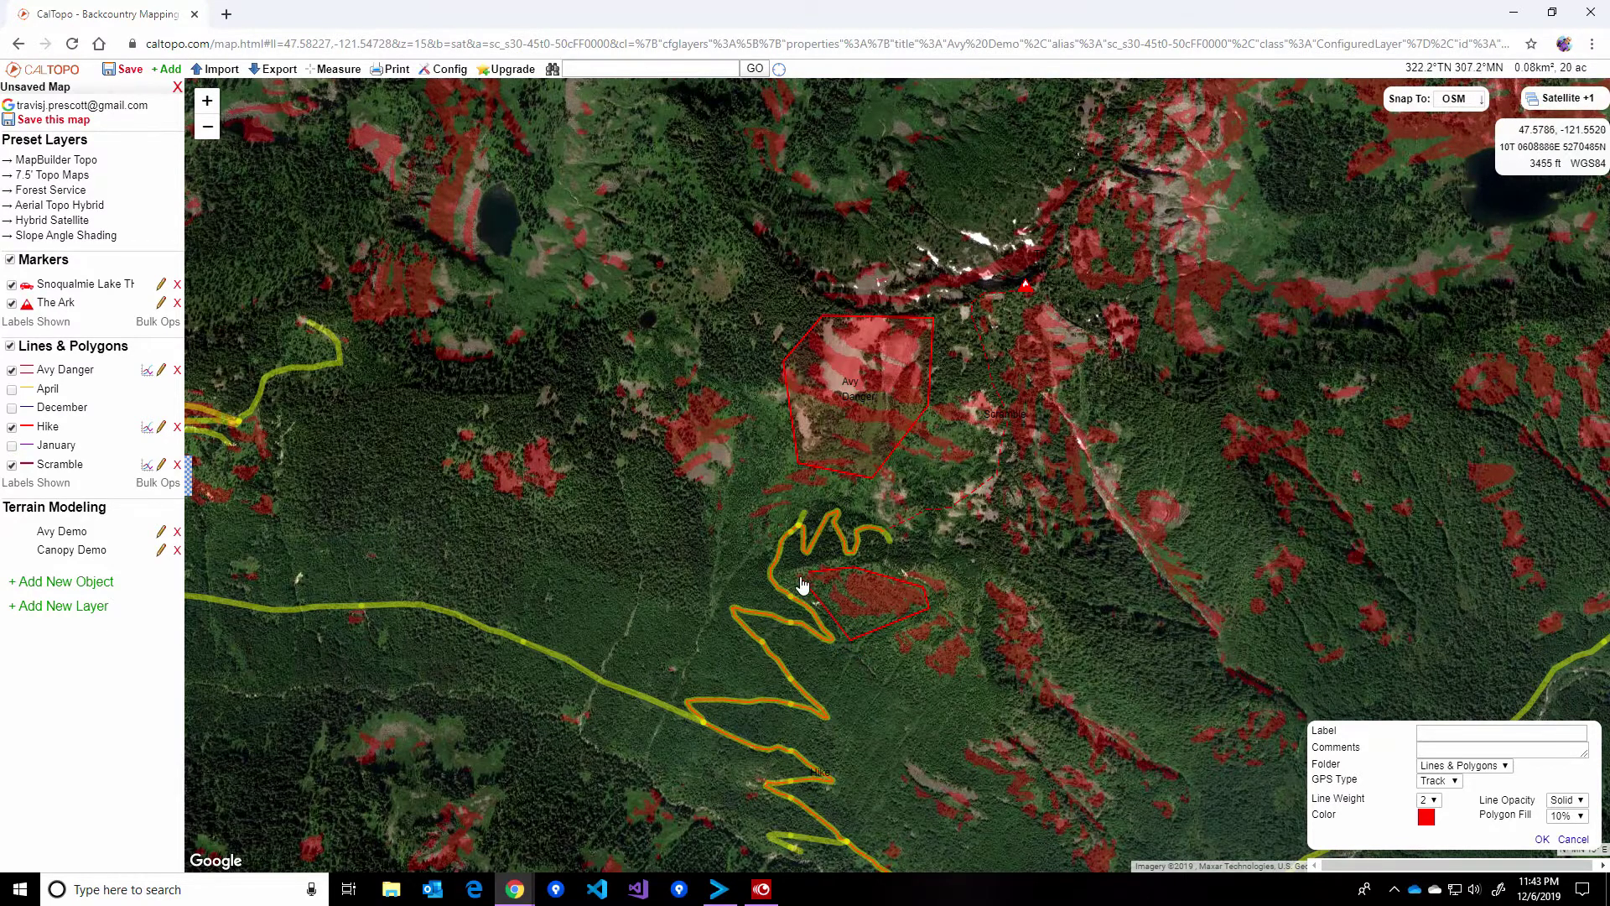
{"action": "left_click", "coordinate": [807, 572]}
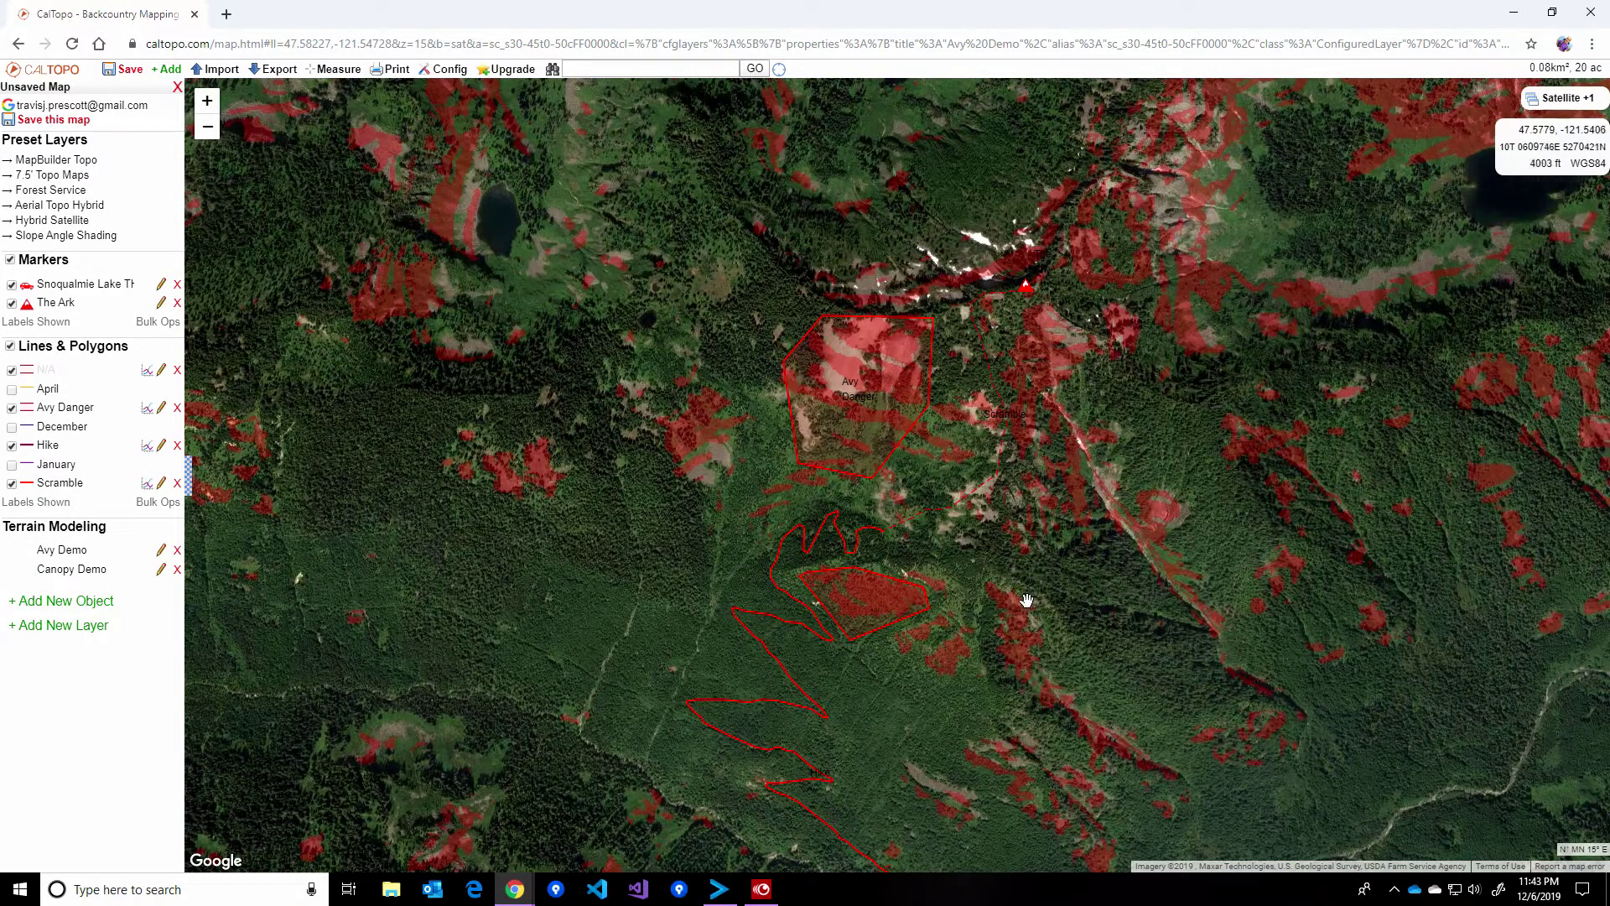
- Hide the Avy Demo custom layer and change the base layer from Satellite to MapBuilder Topo
{"action": "left_click", "coordinate": [1560, 98]}
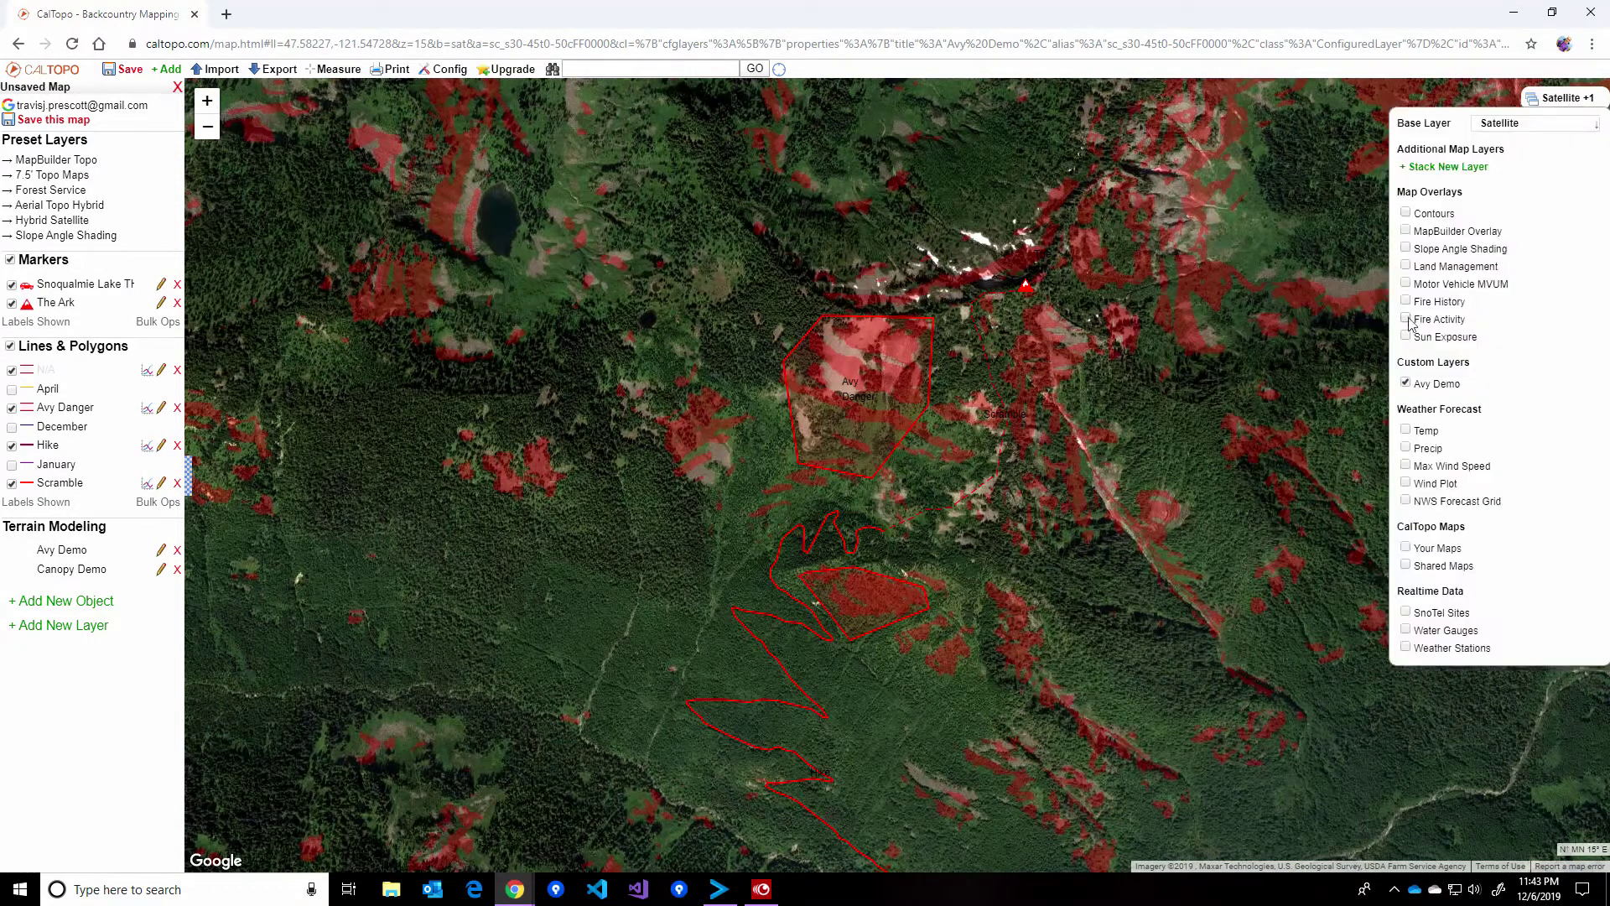
{"action": "left_click", "coordinate": [1405, 383]}
{"action": "left_click_drag", "start_coordinate": [1104, 582], "coordinate": [1055, 549]}
{"action": "left_click", "coordinate": [1560, 99]}
{"action": "left_click", "coordinate": [1522, 123]}
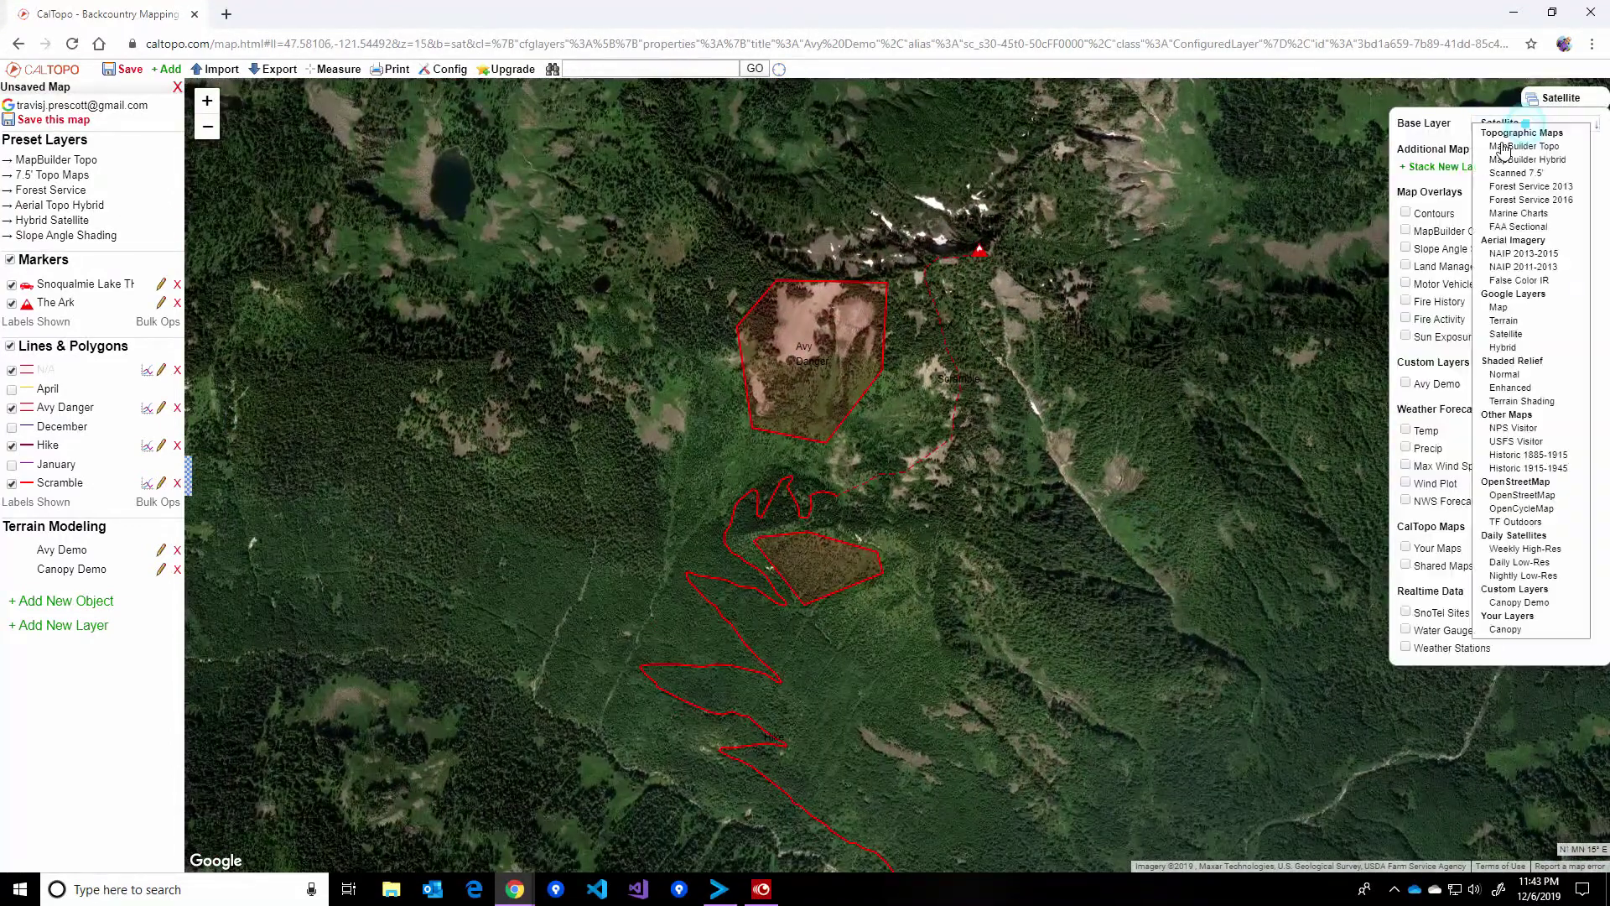
{"action": "left_click", "coordinate": [1510, 147]}
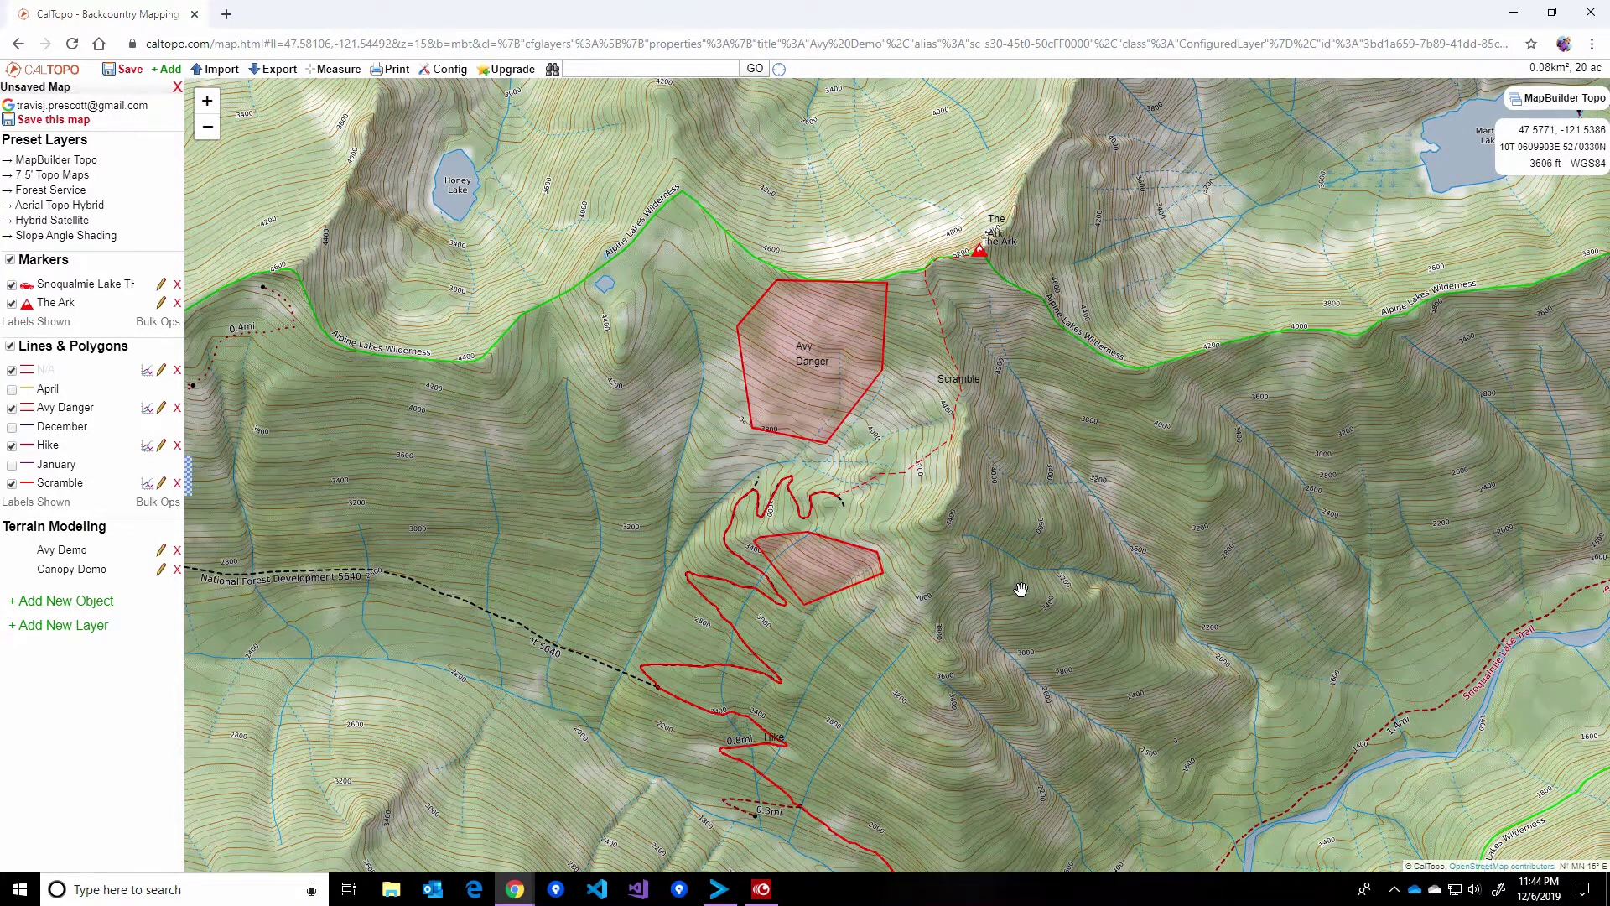
- Overlay the Wind Plot forecast for Speed at Now and examine the wind around The Ark and the avalanche areas
{"action": "left_click_drag", "start_coordinate": [1053, 487], "coordinate": [1050, 496]}
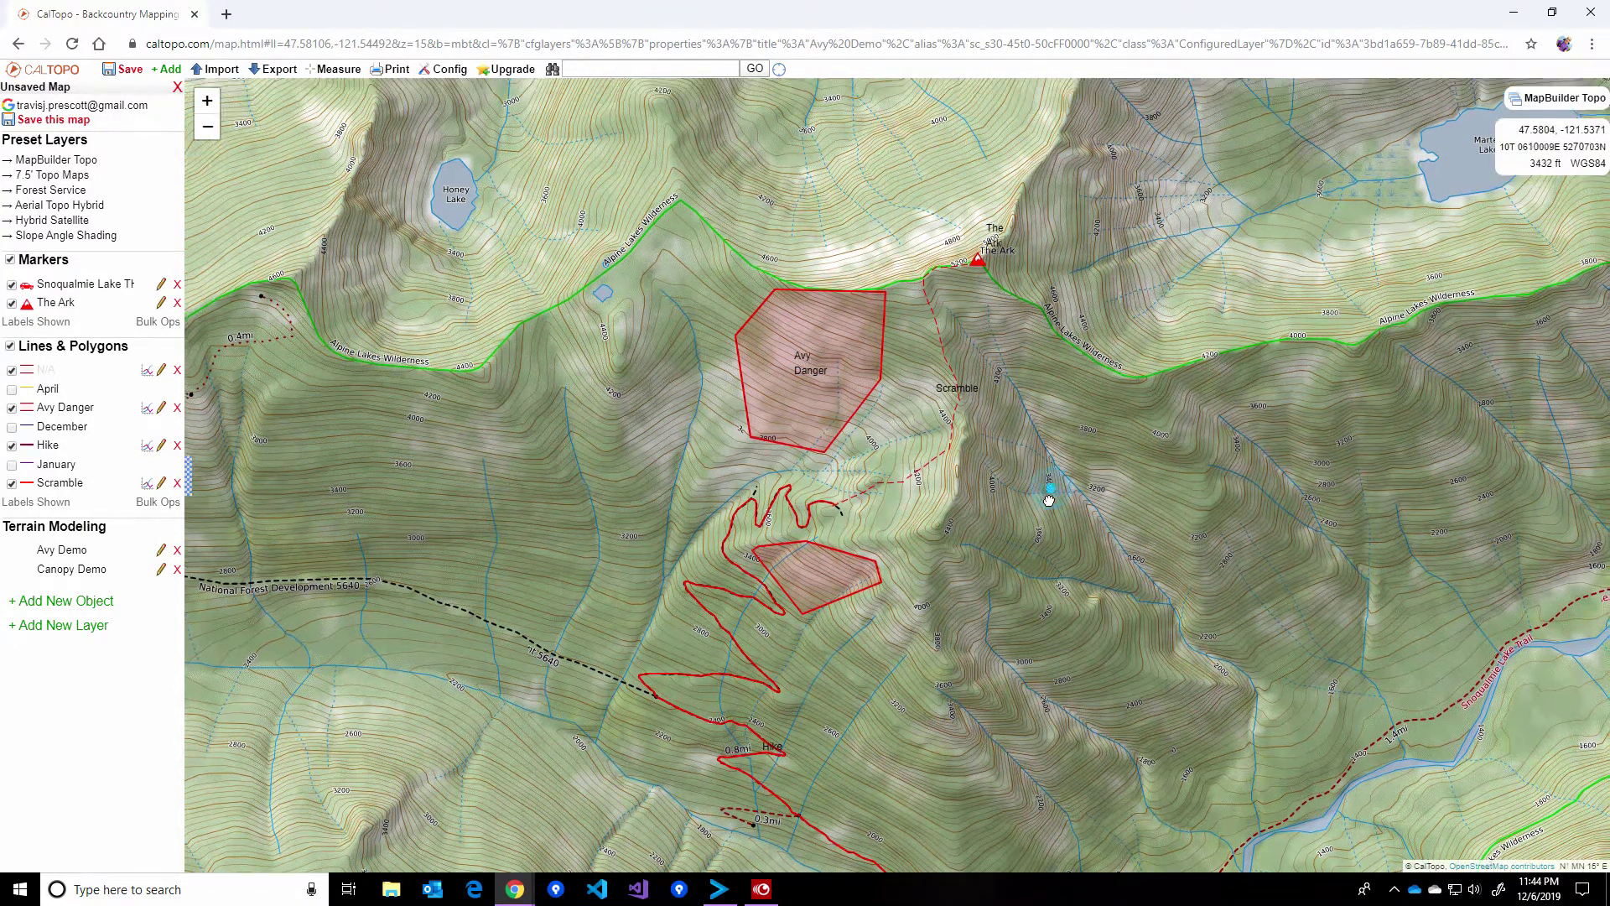
{"action": "mouse_move", "coordinate": [1552, 99]}
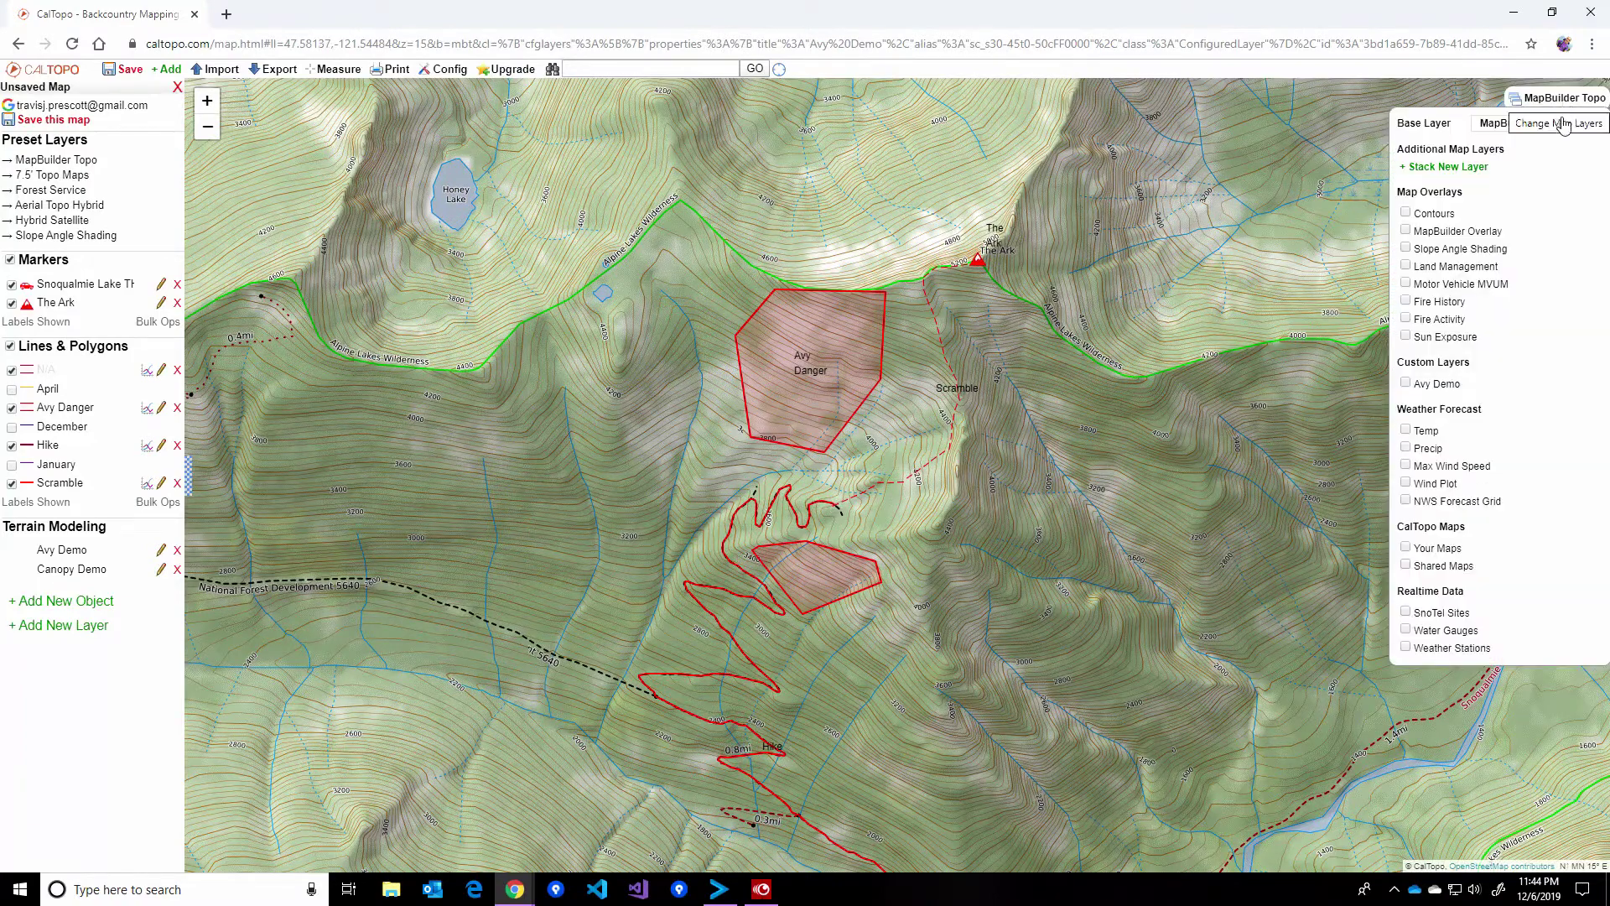
{"action": "left_click", "coordinate": [1406, 484]}
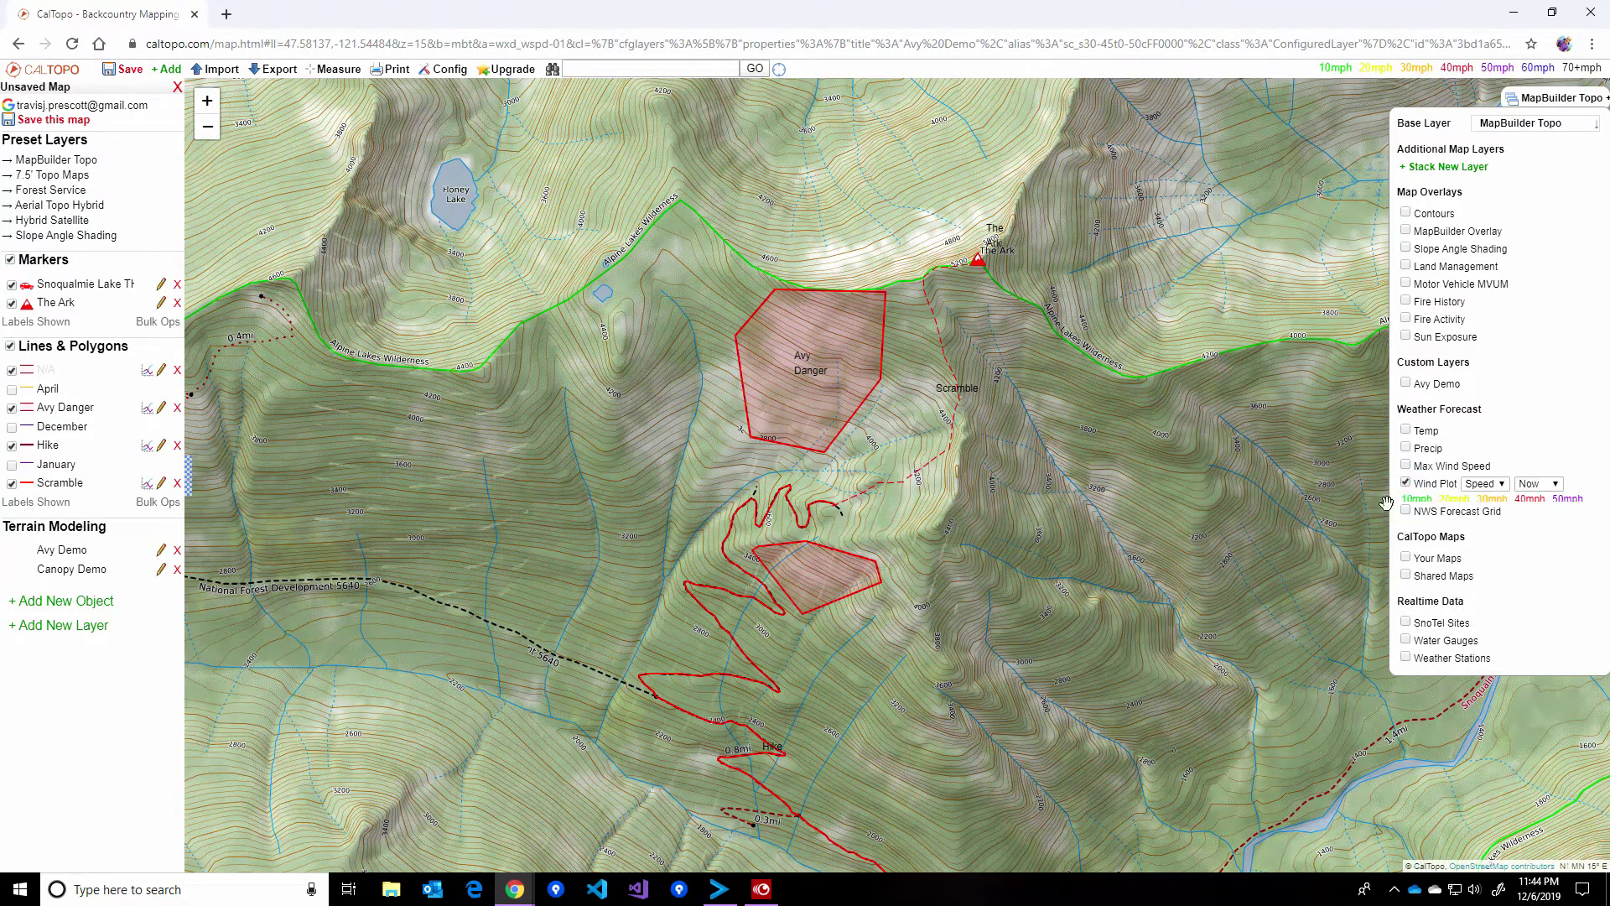
{"action": "left_click_drag", "start_coordinate": [1285, 452], "coordinate": [1223, 530]}
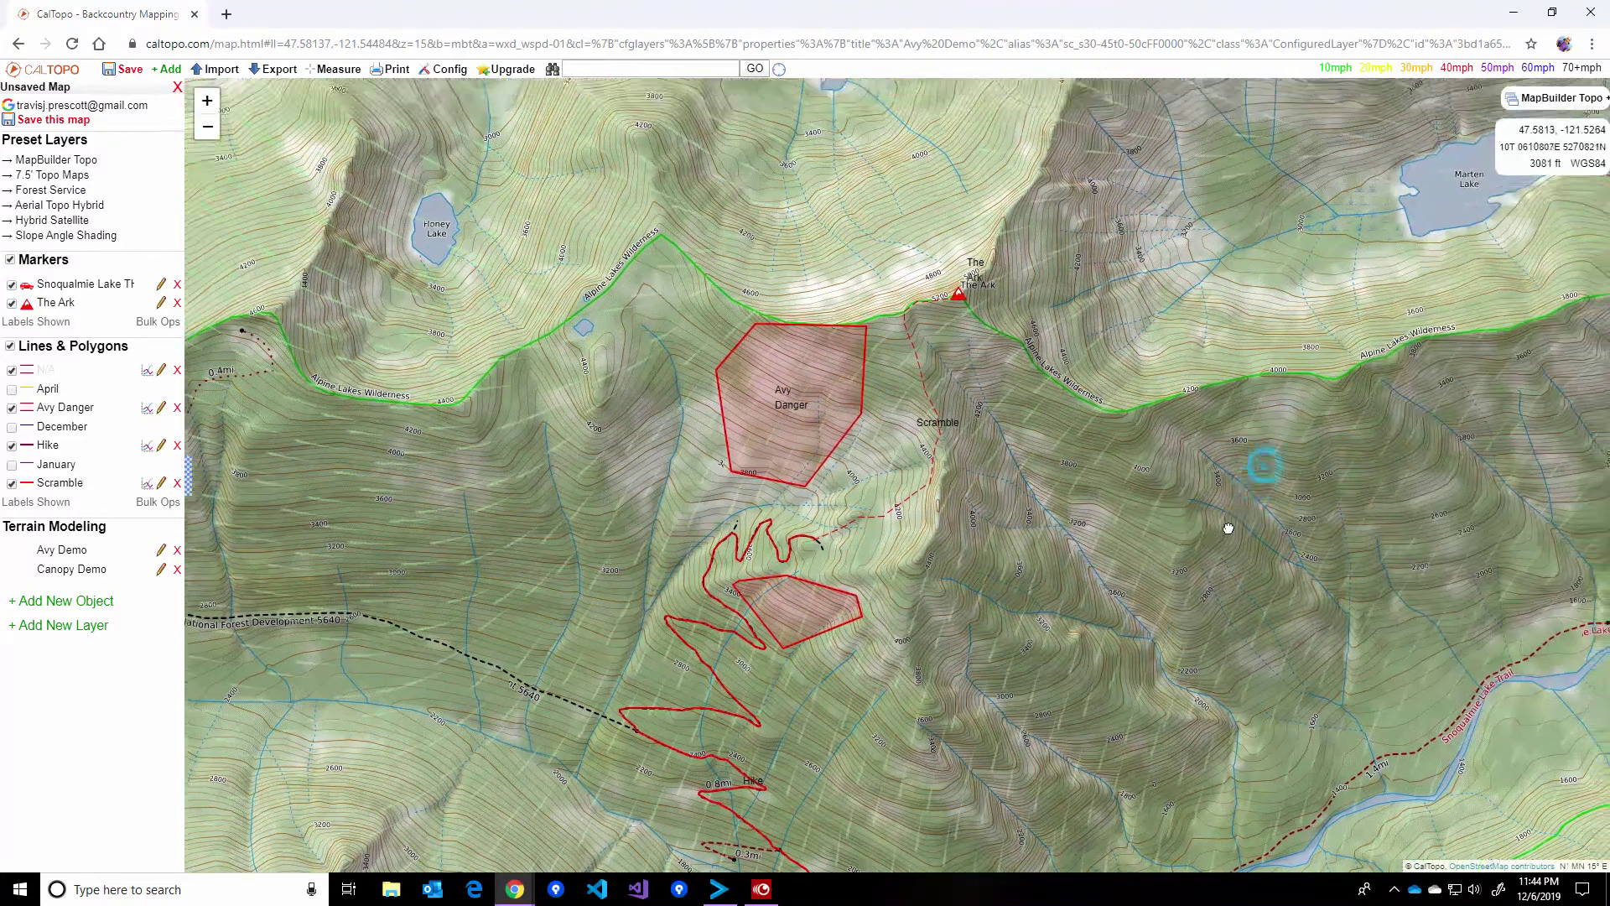
{"action": "mouse_move", "coordinate": [747, 526]}
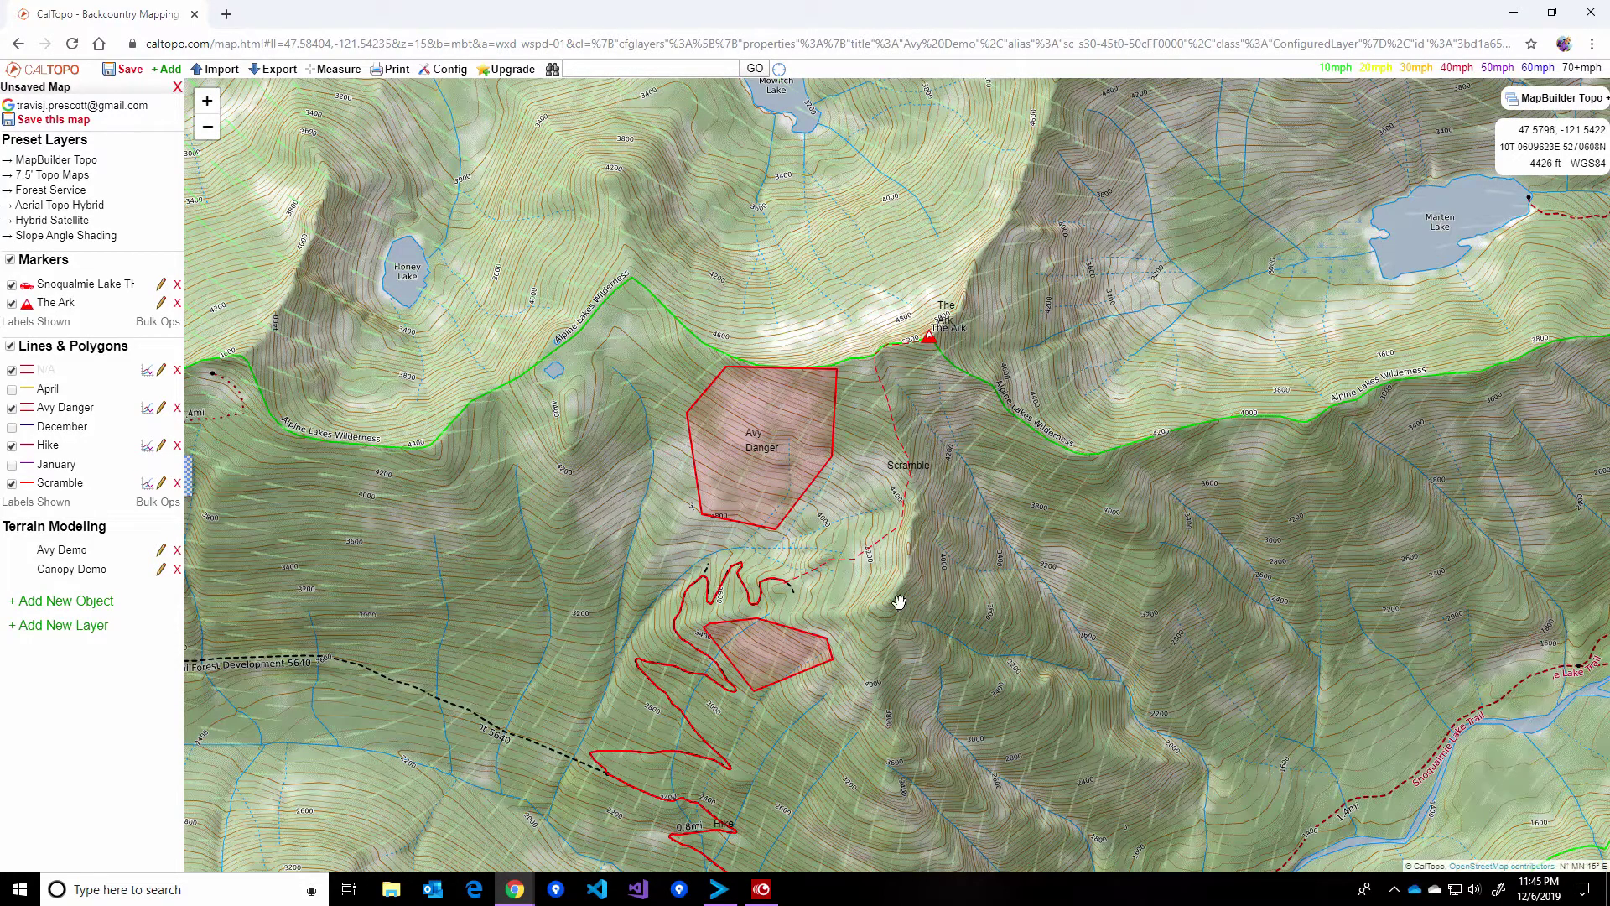
{"action": "left_click_drag", "start_coordinate": [992, 500], "coordinate": [977, 460]}
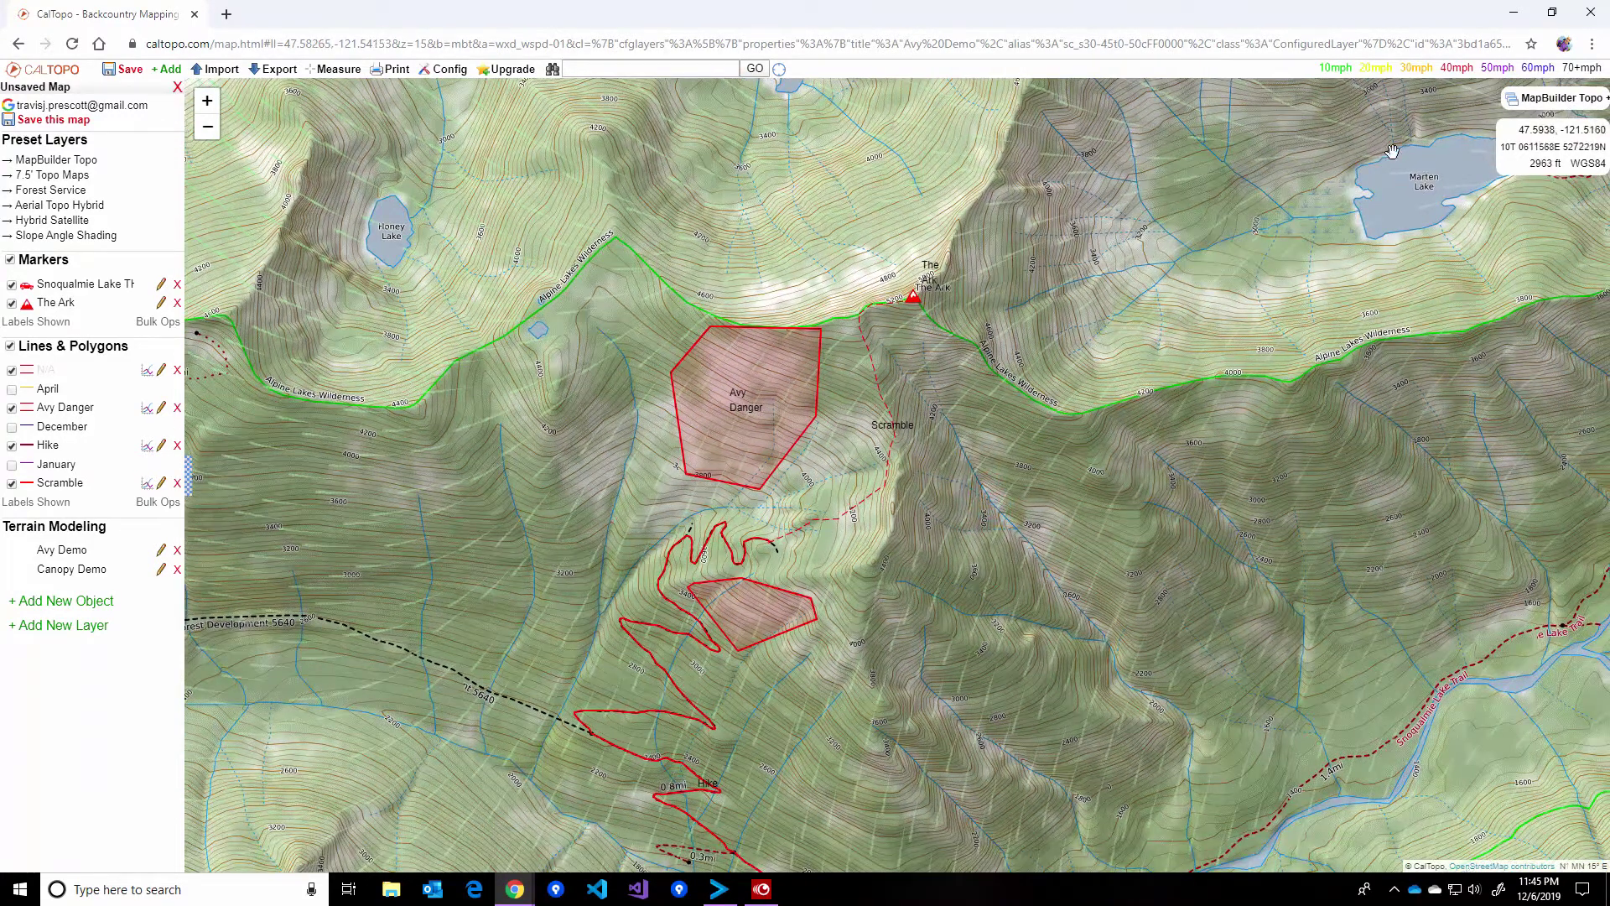
- Replace the Wind Plot overlay with Fixed Slope Angle Shading and examine the terrain along the Scramble line and both avalanche polygons
{"action": "left_click", "coordinate": [1526, 96]}
{"action": "left_click", "coordinate": [1527, 94]}
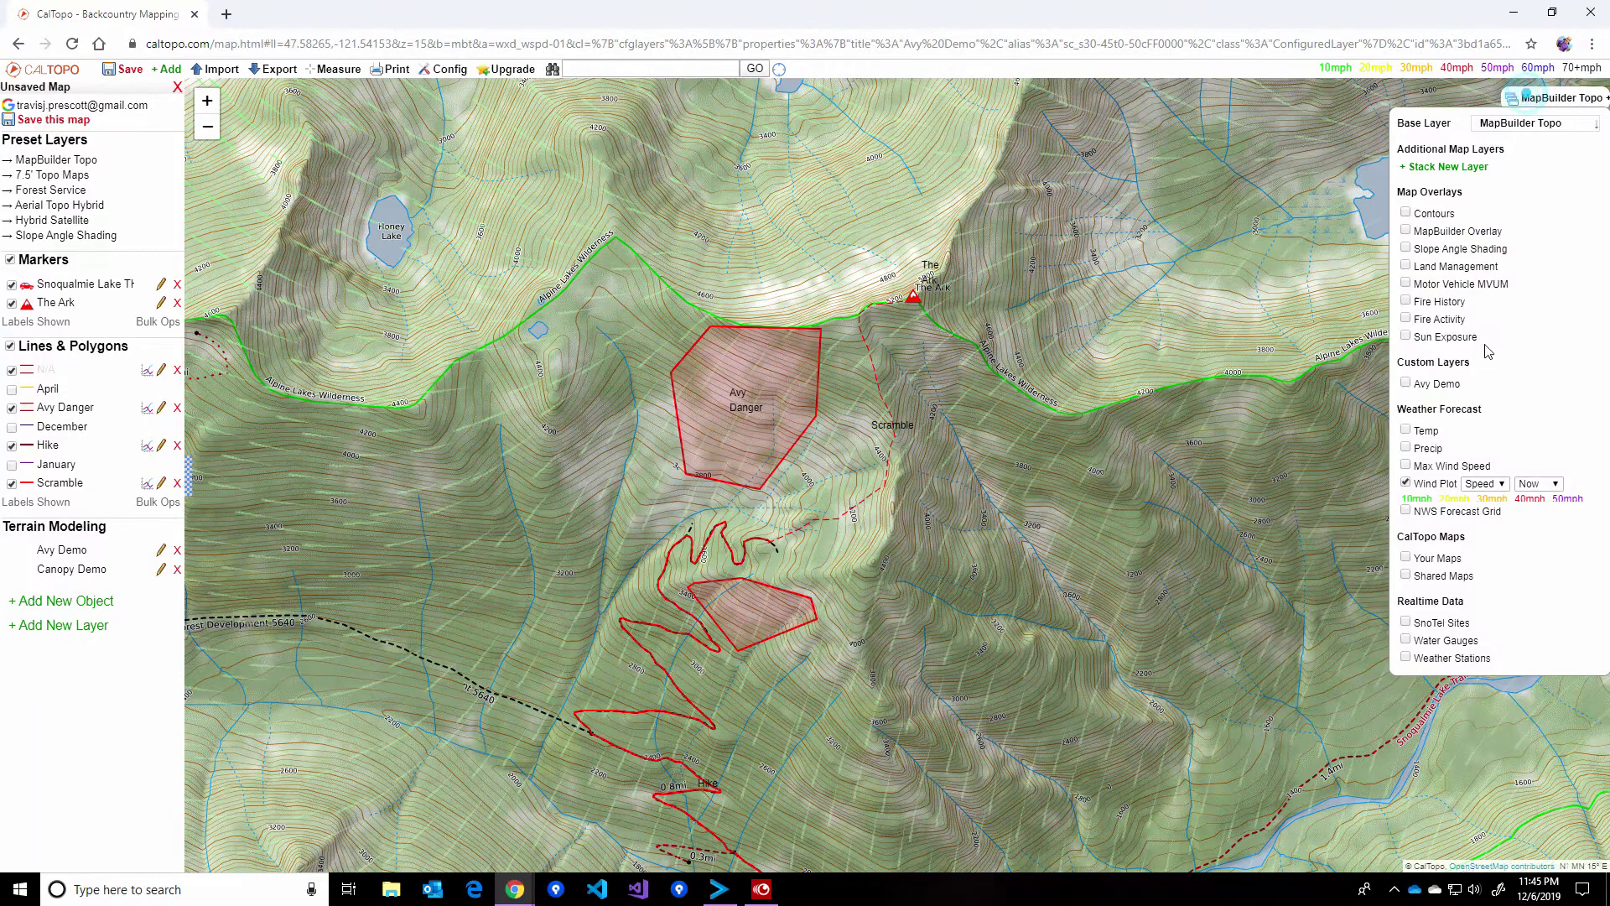
{"action": "left_click", "coordinate": [1406, 484]}
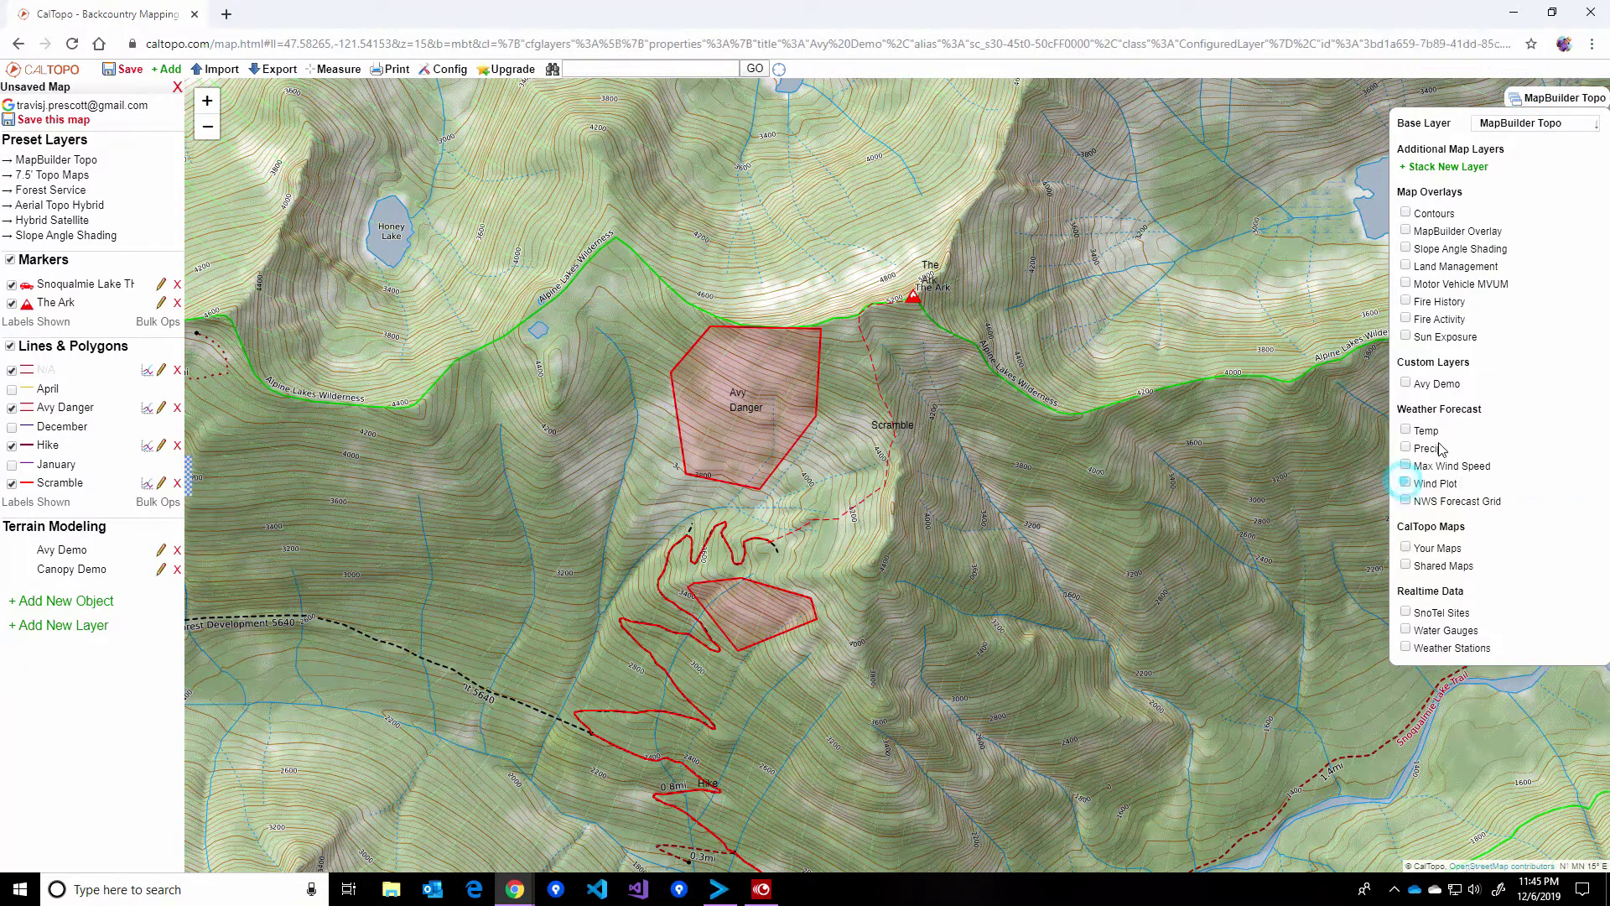
{"action": "left_click", "coordinate": [1407, 248]}
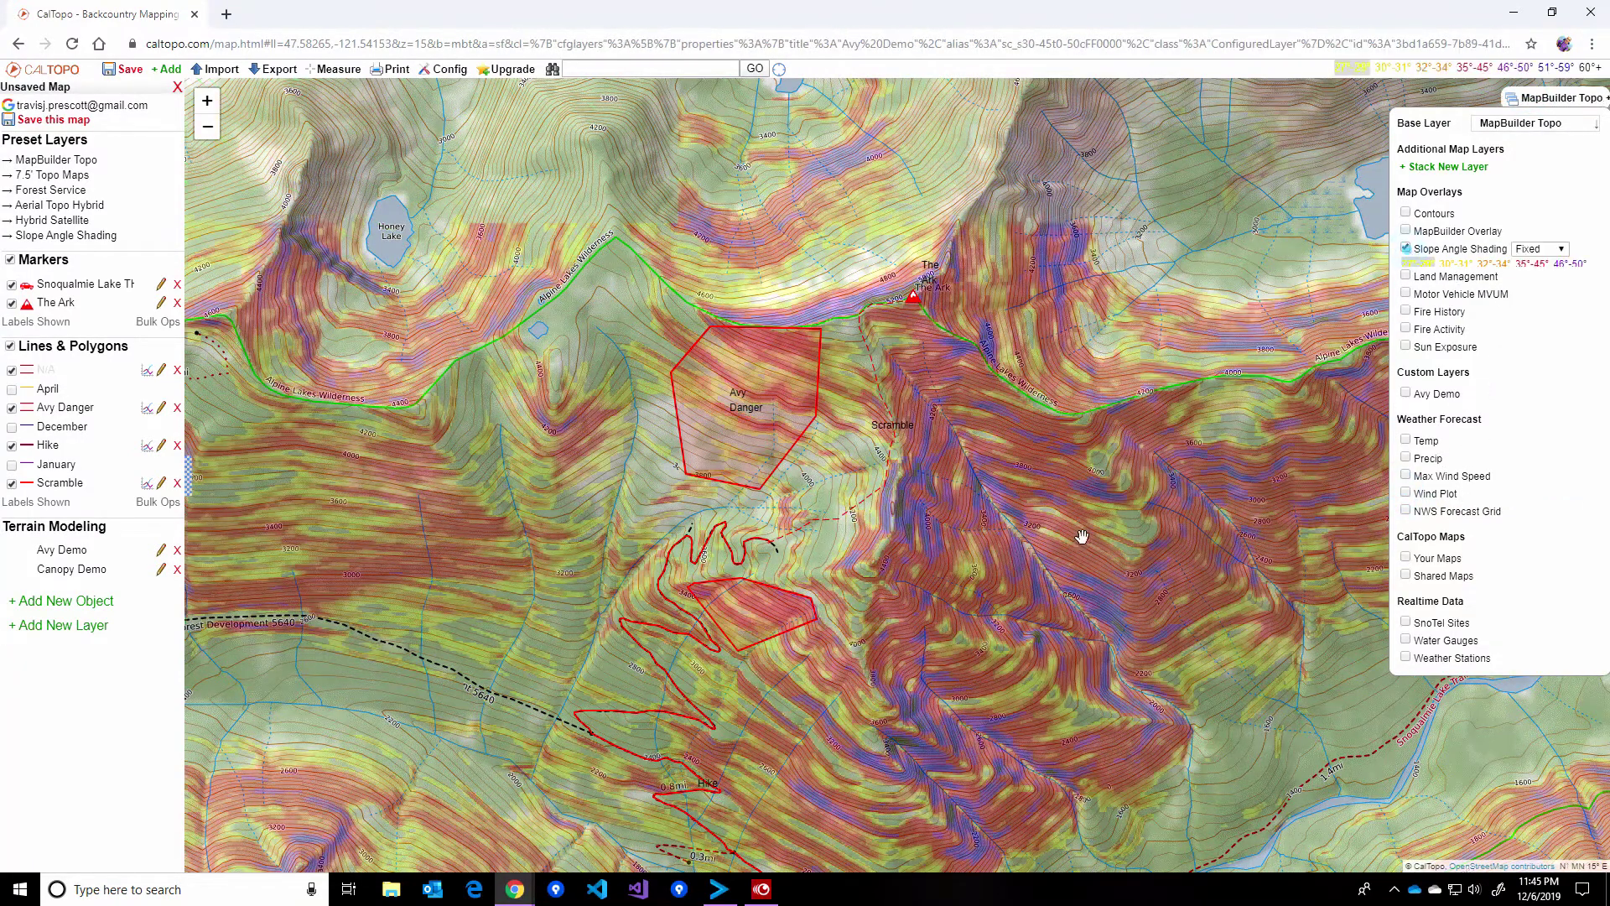
{"action": "scroll", "coordinate": [918, 564], "scroll_direction": "up", "scroll_amount": 1}
{"action": "scroll", "coordinate": [887, 453], "scroll_direction": "up", "scroll_amount": 1}
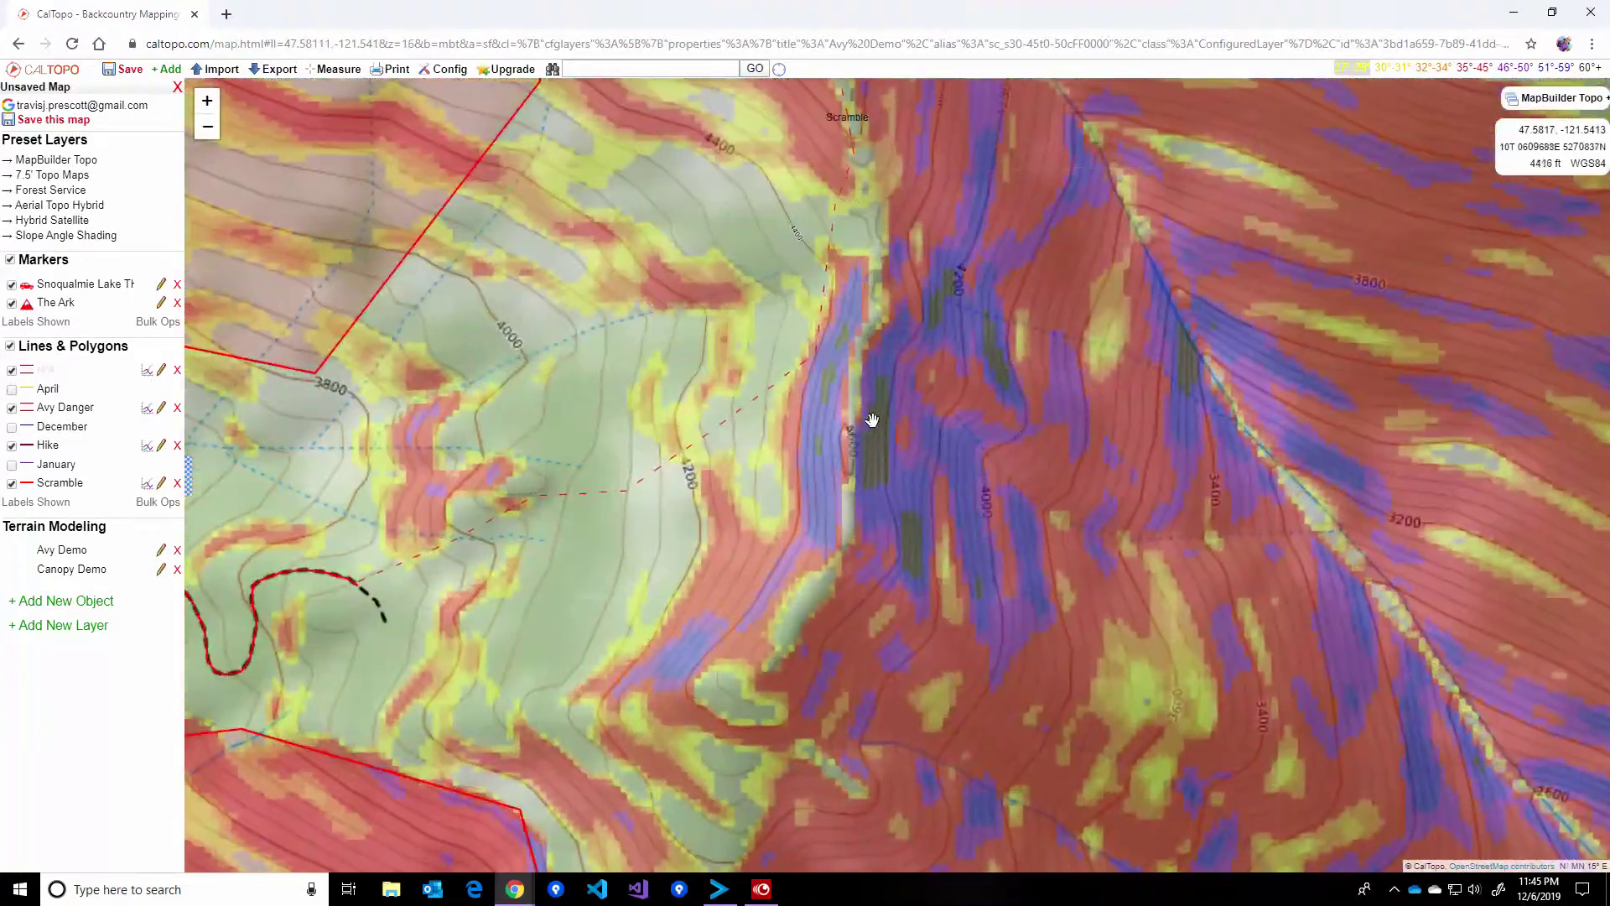
{"action": "left_click_drag", "start_coordinate": [867, 420], "coordinate": [873, 546]}
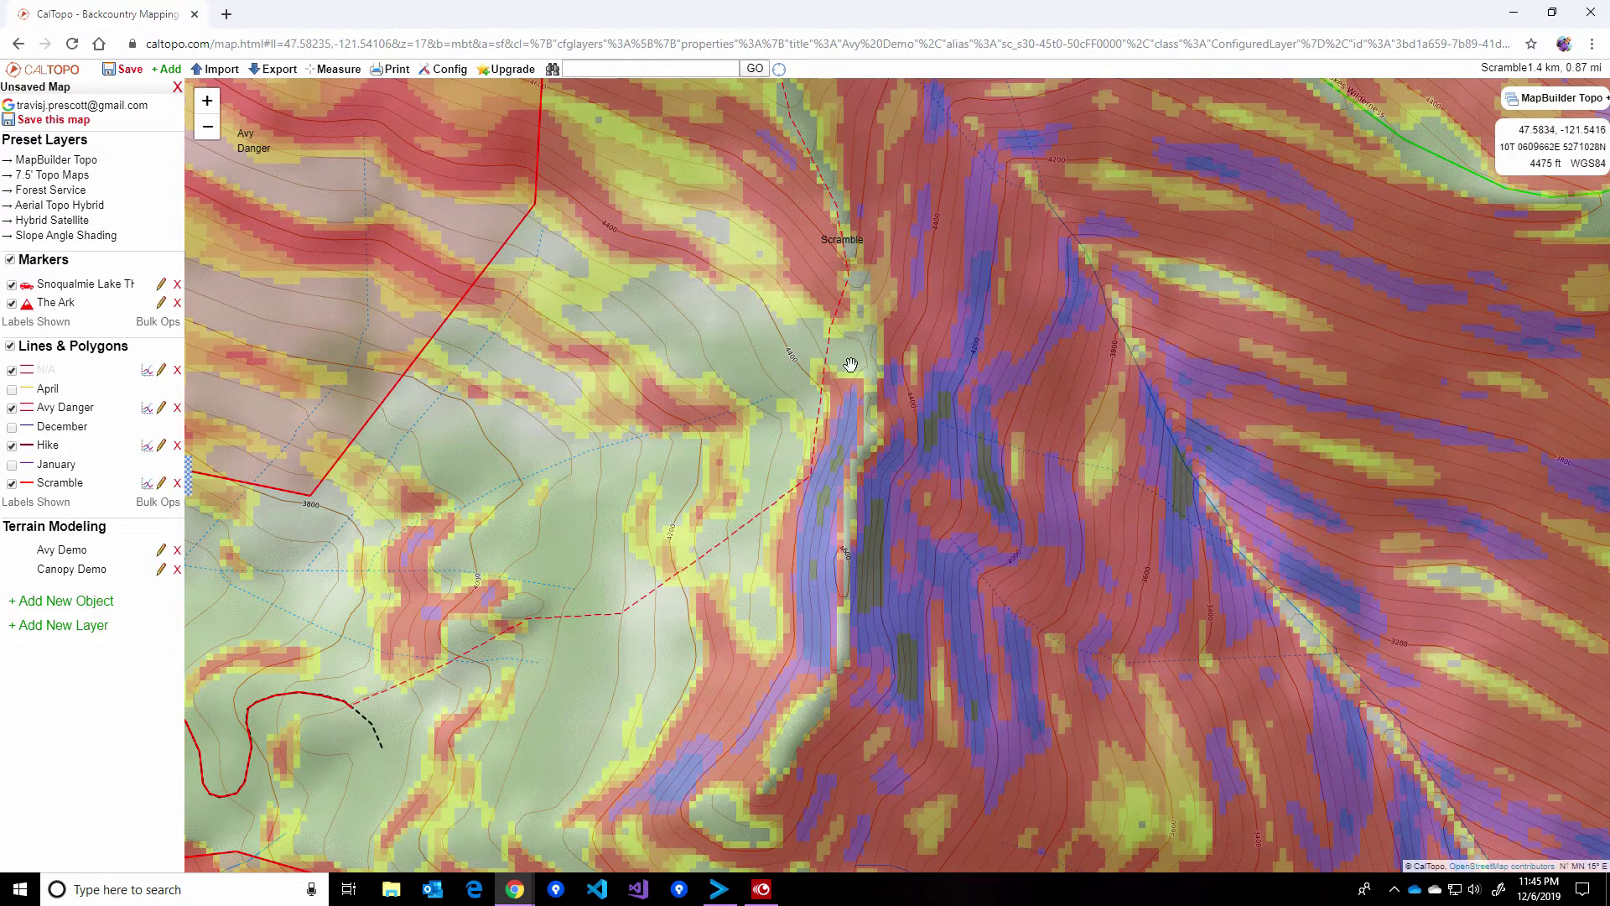
{"action": "left_click_drag", "start_coordinate": [850, 363], "coordinate": [851, 511]}
{"action": "left_click_drag", "start_coordinate": [843, 346], "coordinate": [906, 480]}
{"action": "scroll", "coordinate": [888, 227], "scroll_direction": "down", "scroll_amount": 1}
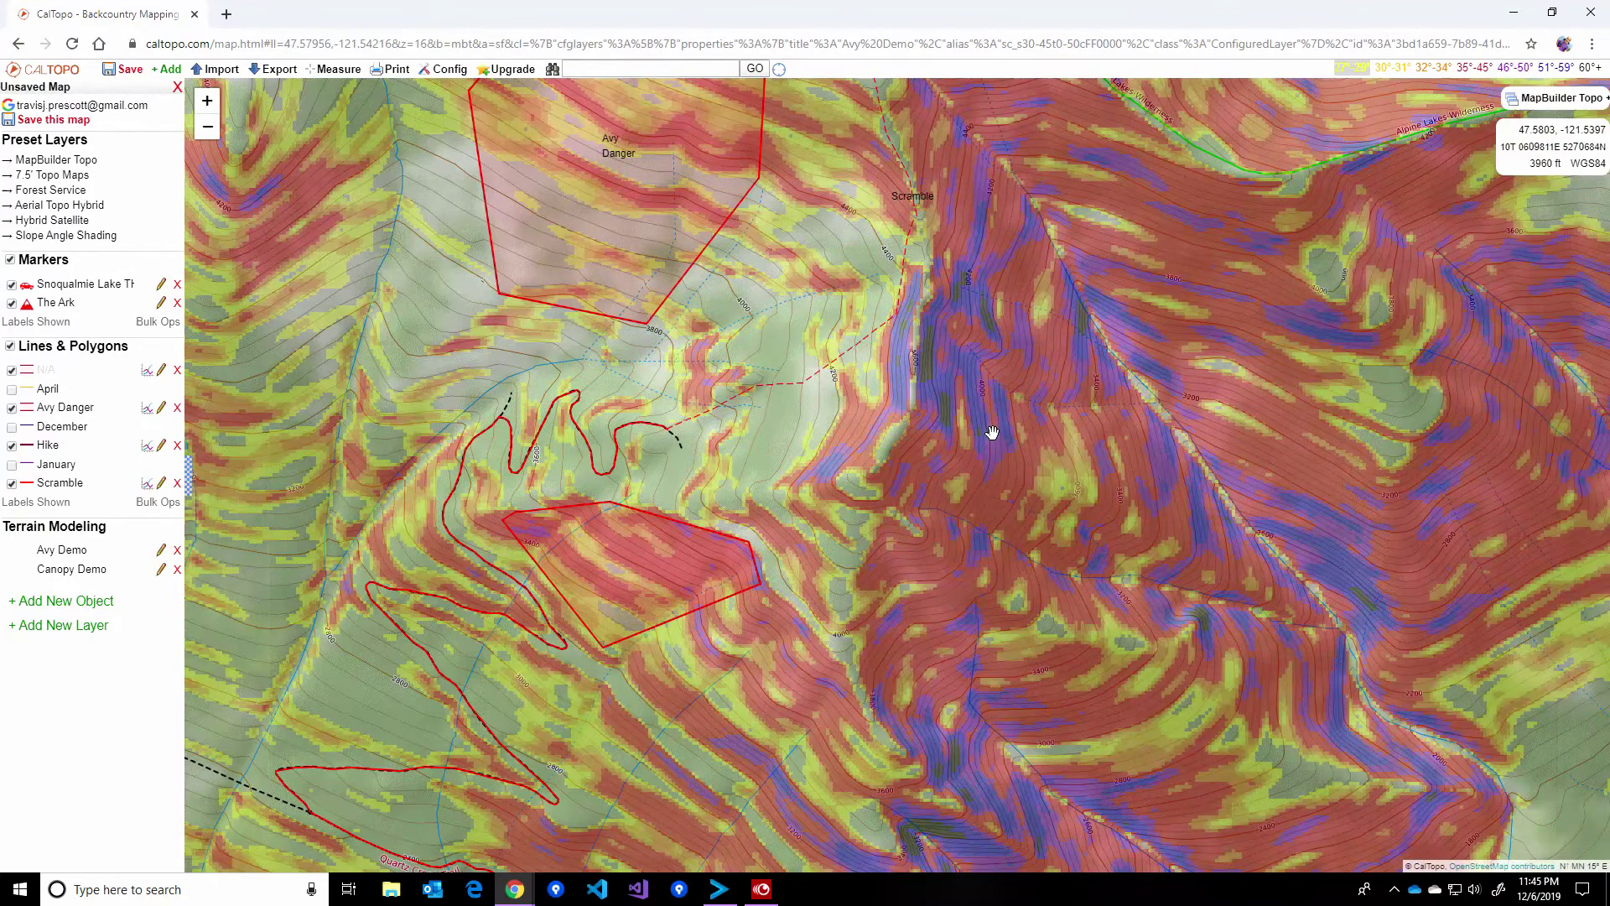
{"action": "left_click_drag", "start_coordinate": [970, 431], "coordinate": [929, 476]}
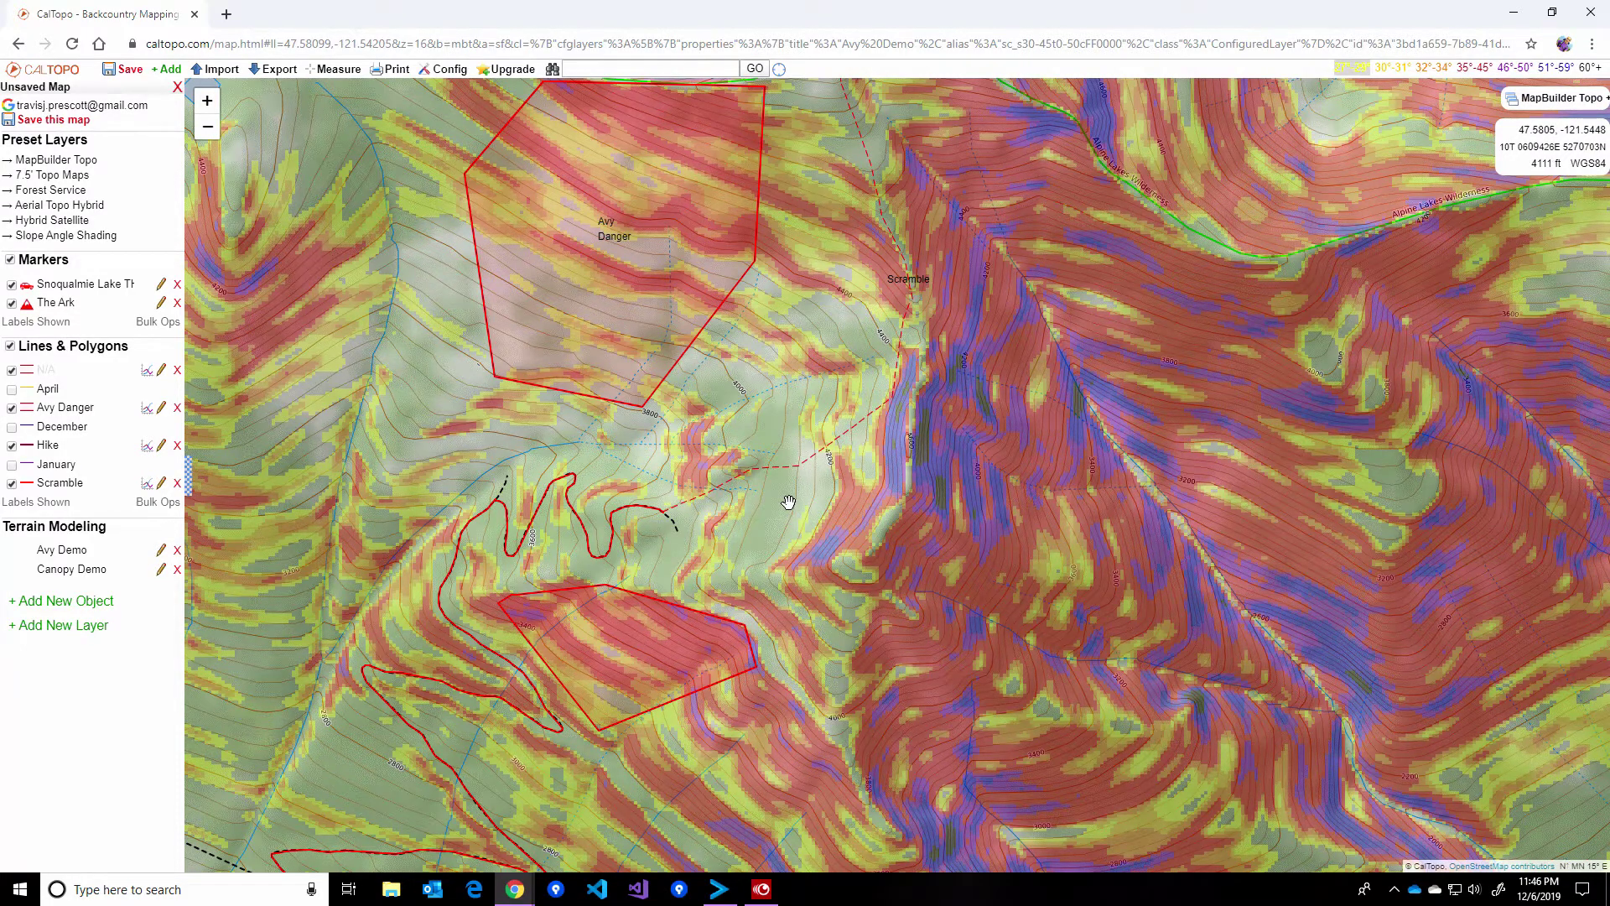
- Hide the Slope Angle Shading overlay so the plain MapBuilder Topo map shows the whole upper route
{"action": "mouse_move", "coordinate": [1550, 101]}
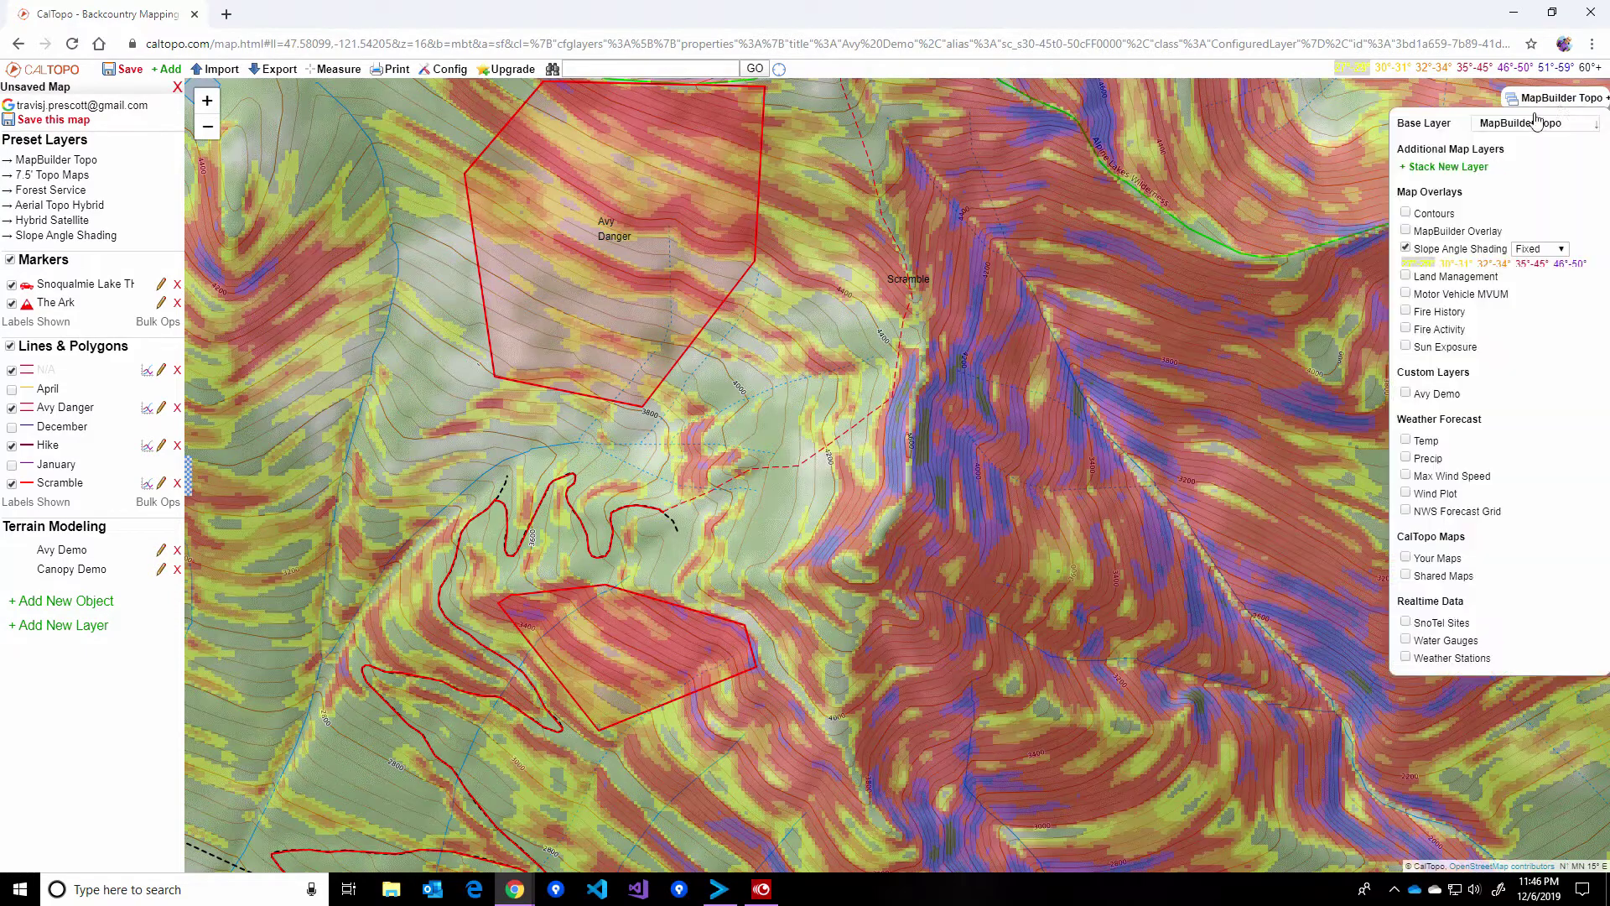
{"action": "left_click", "coordinate": [1407, 248]}
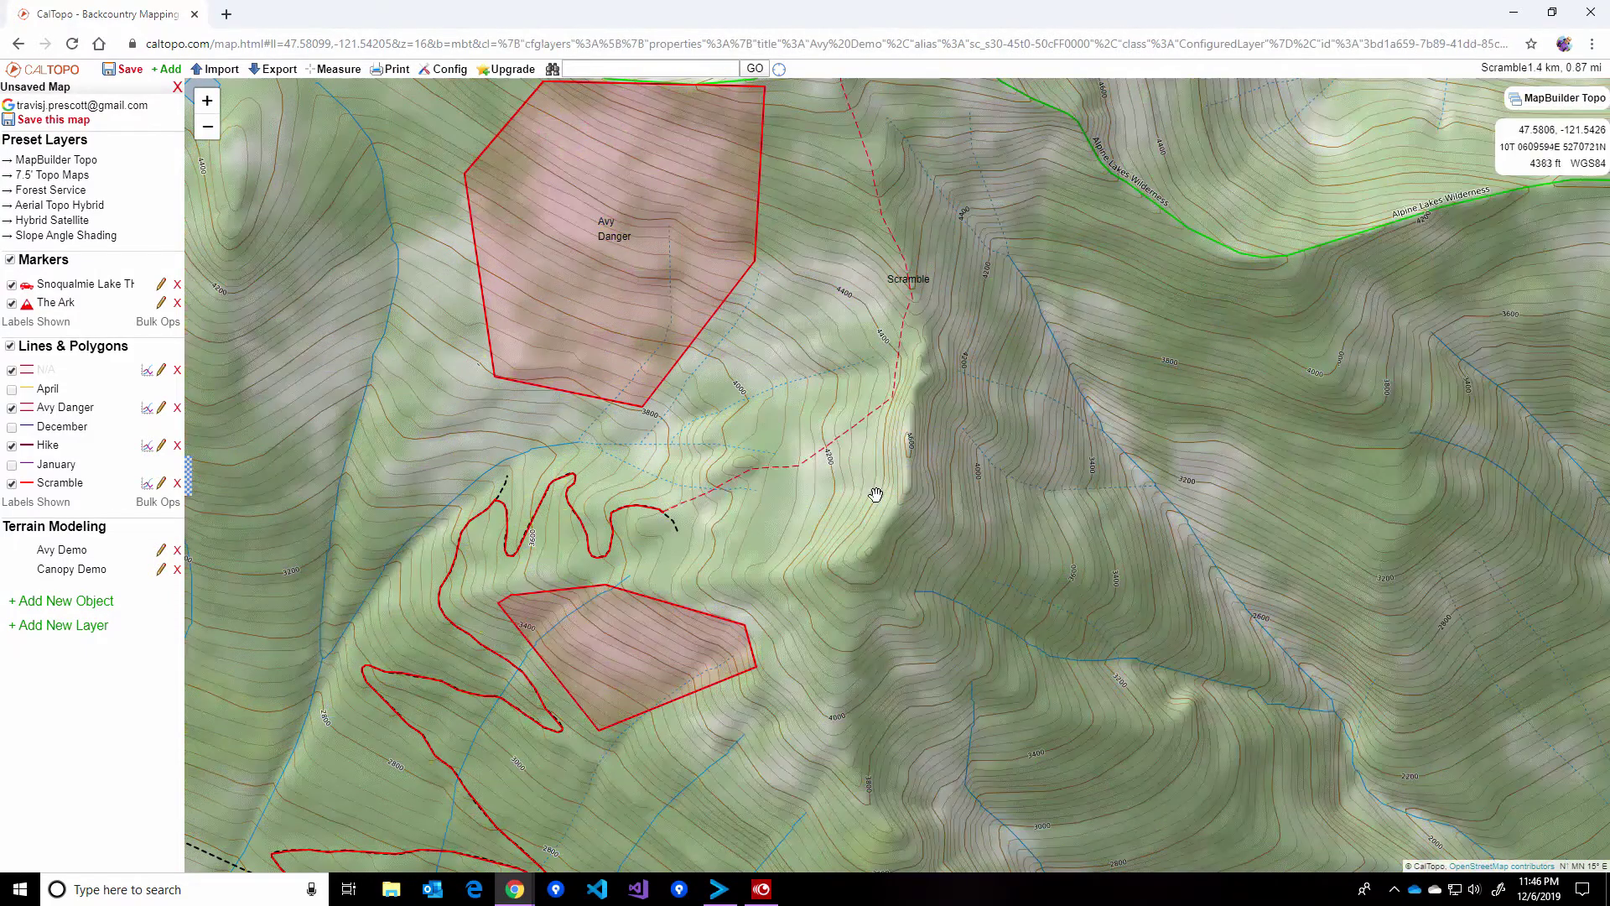
{"action": "scroll", "coordinate": [876, 495], "scroll_direction": "down", "scroll_amount": 1}
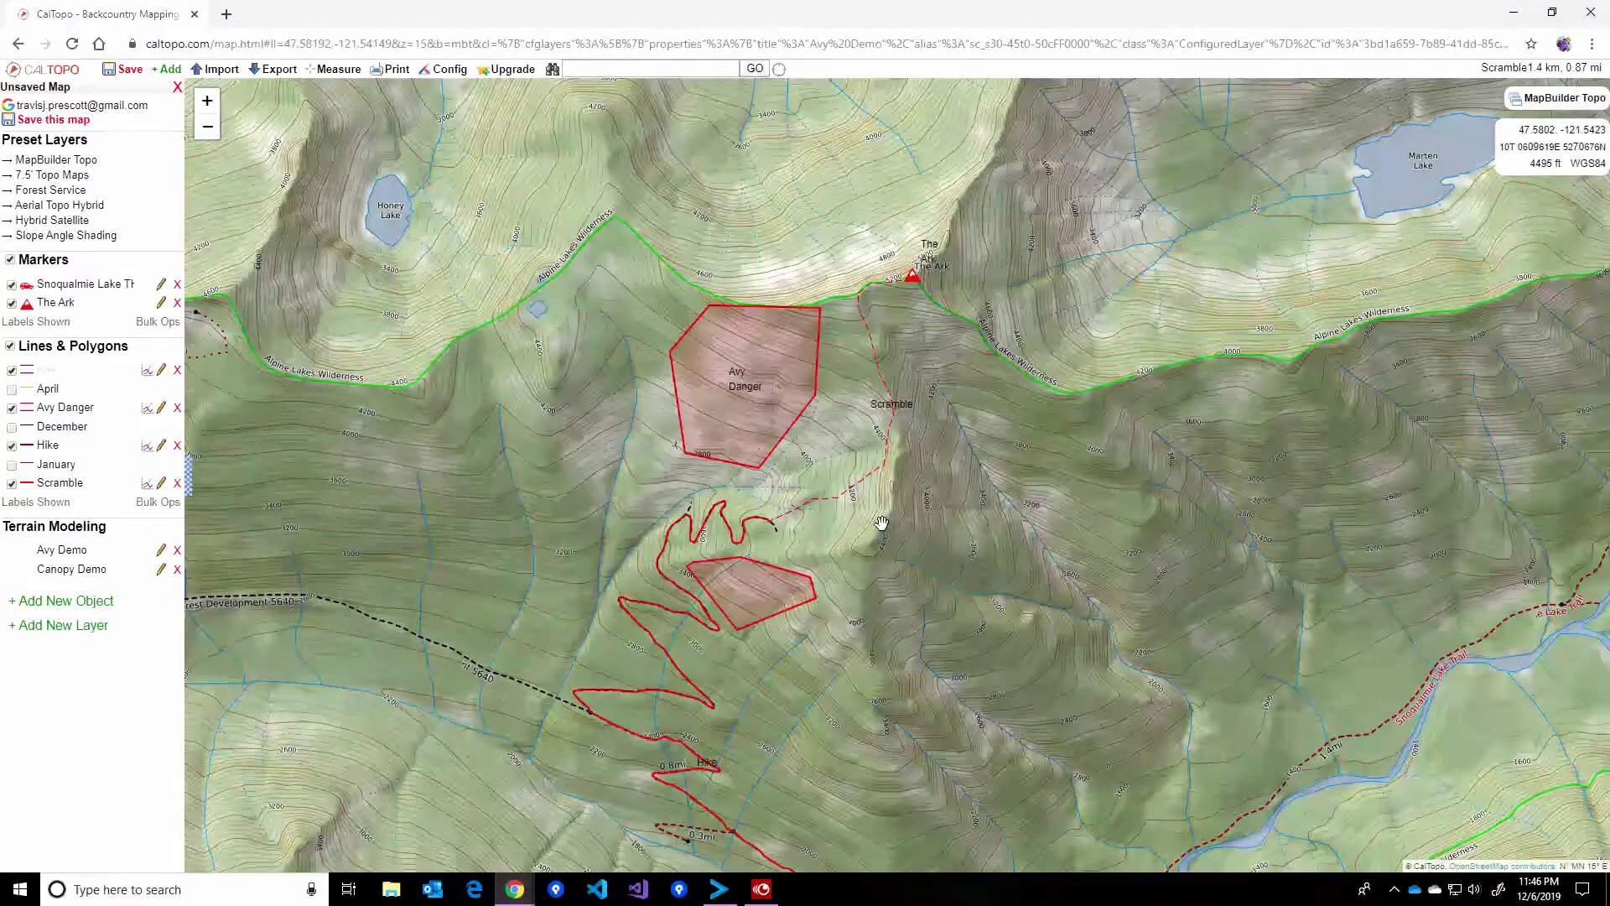
{"action": "left_click_drag", "start_coordinate": [881, 522], "coordinate": [906, 448]}
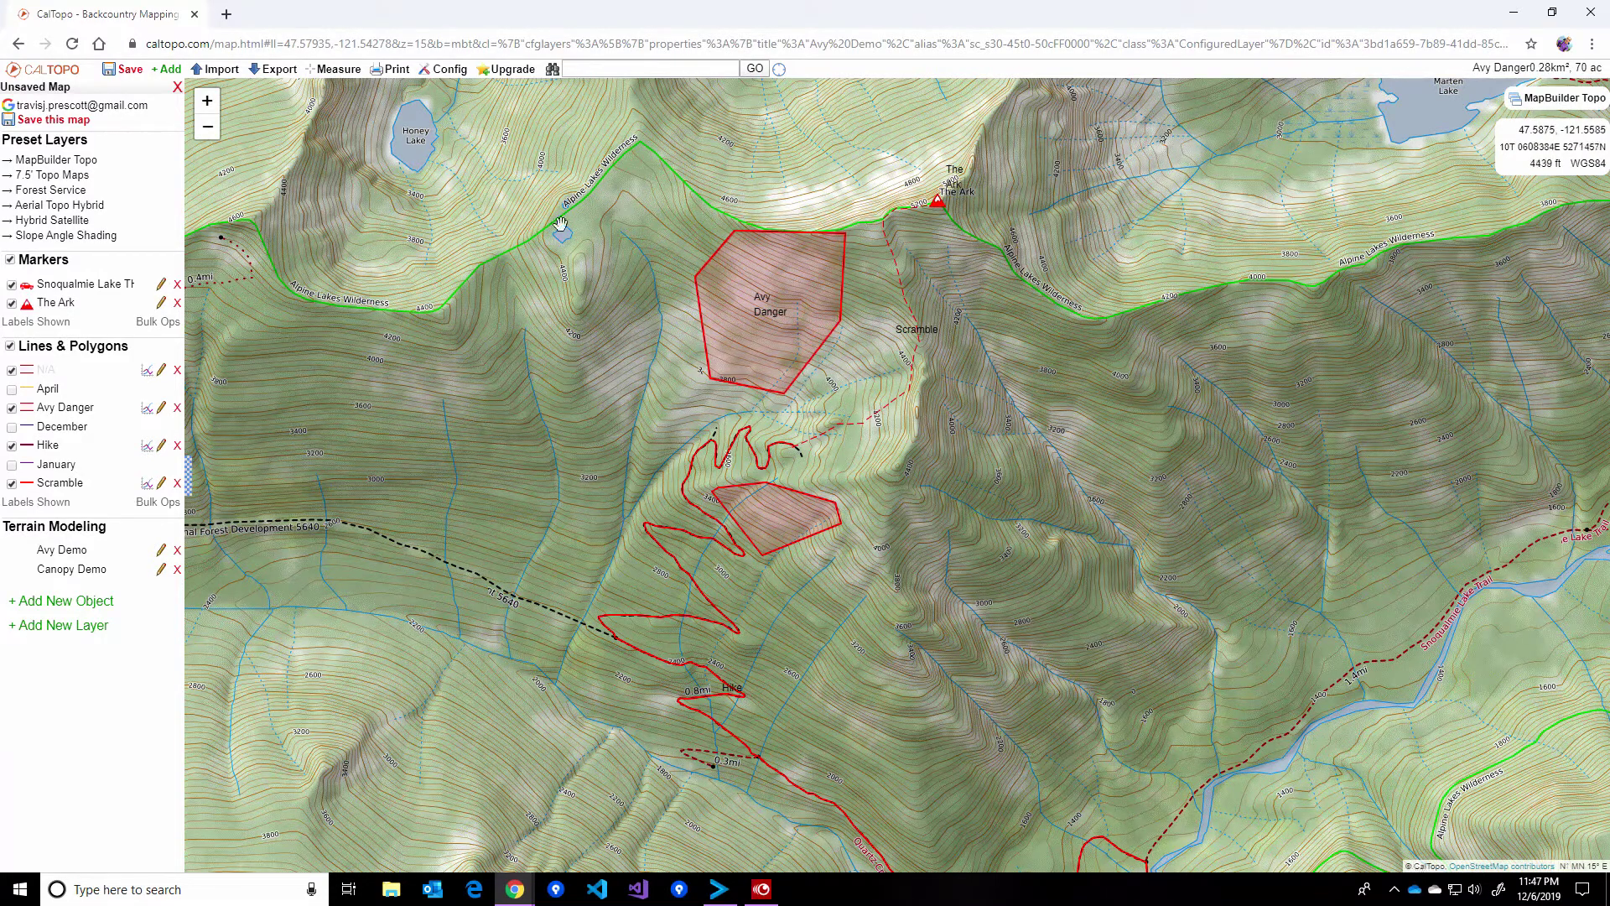
- Open the PDF or JPG print setup for the current map and choose the 1:24,000 scale
{"action": "left_click", "coordinate": [396, 70]}
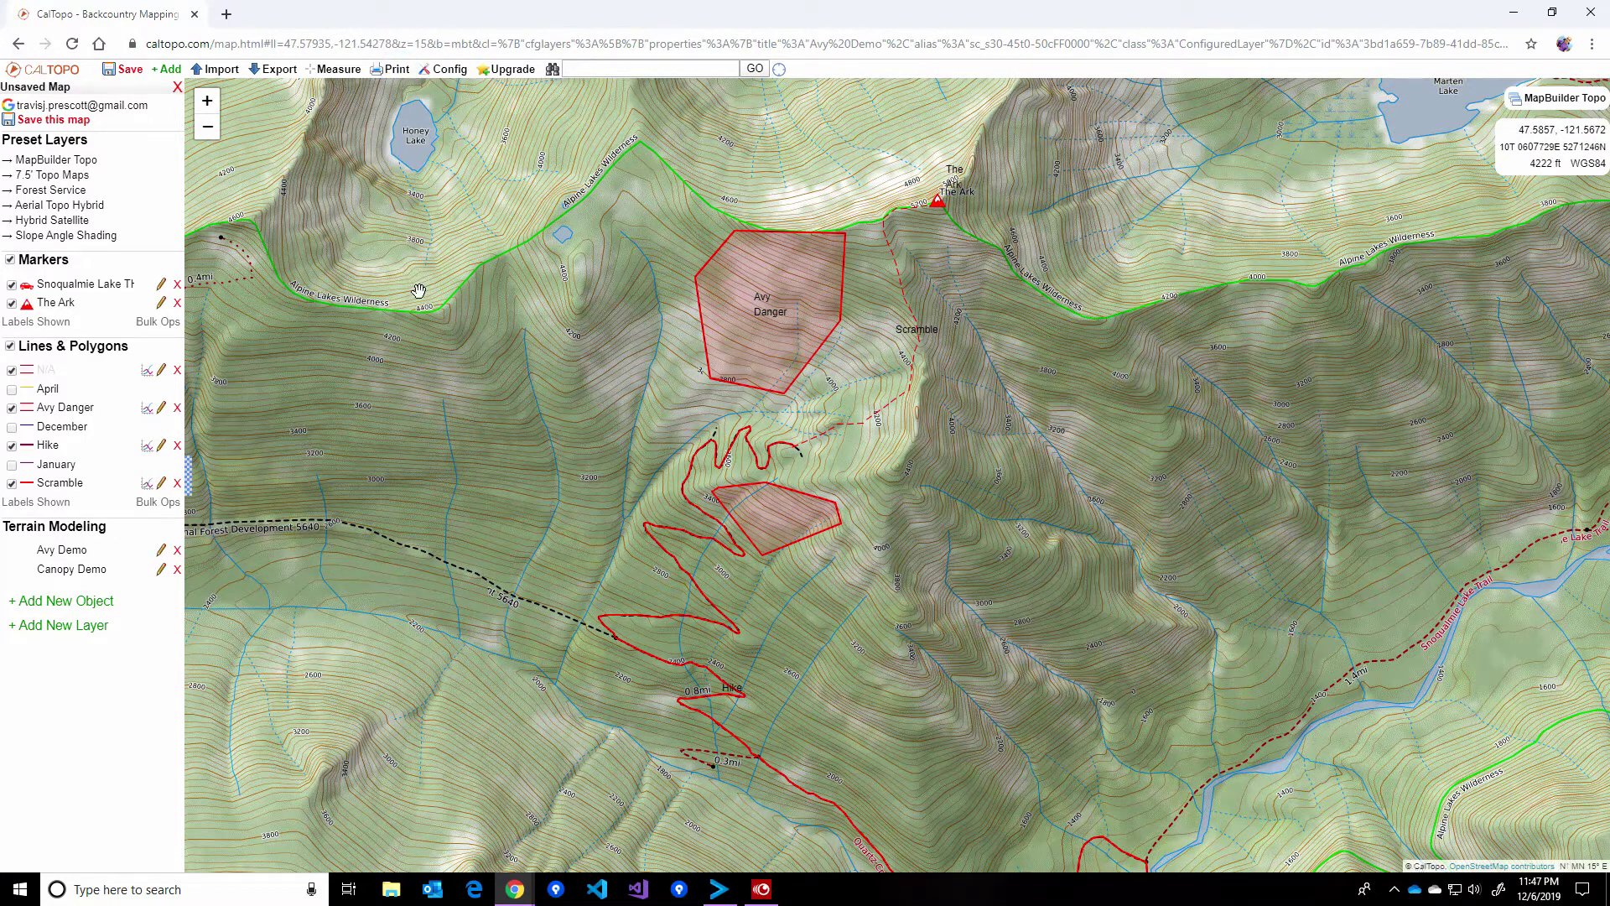
{"action": "mouse_move", "coordinate": [390, 76]}
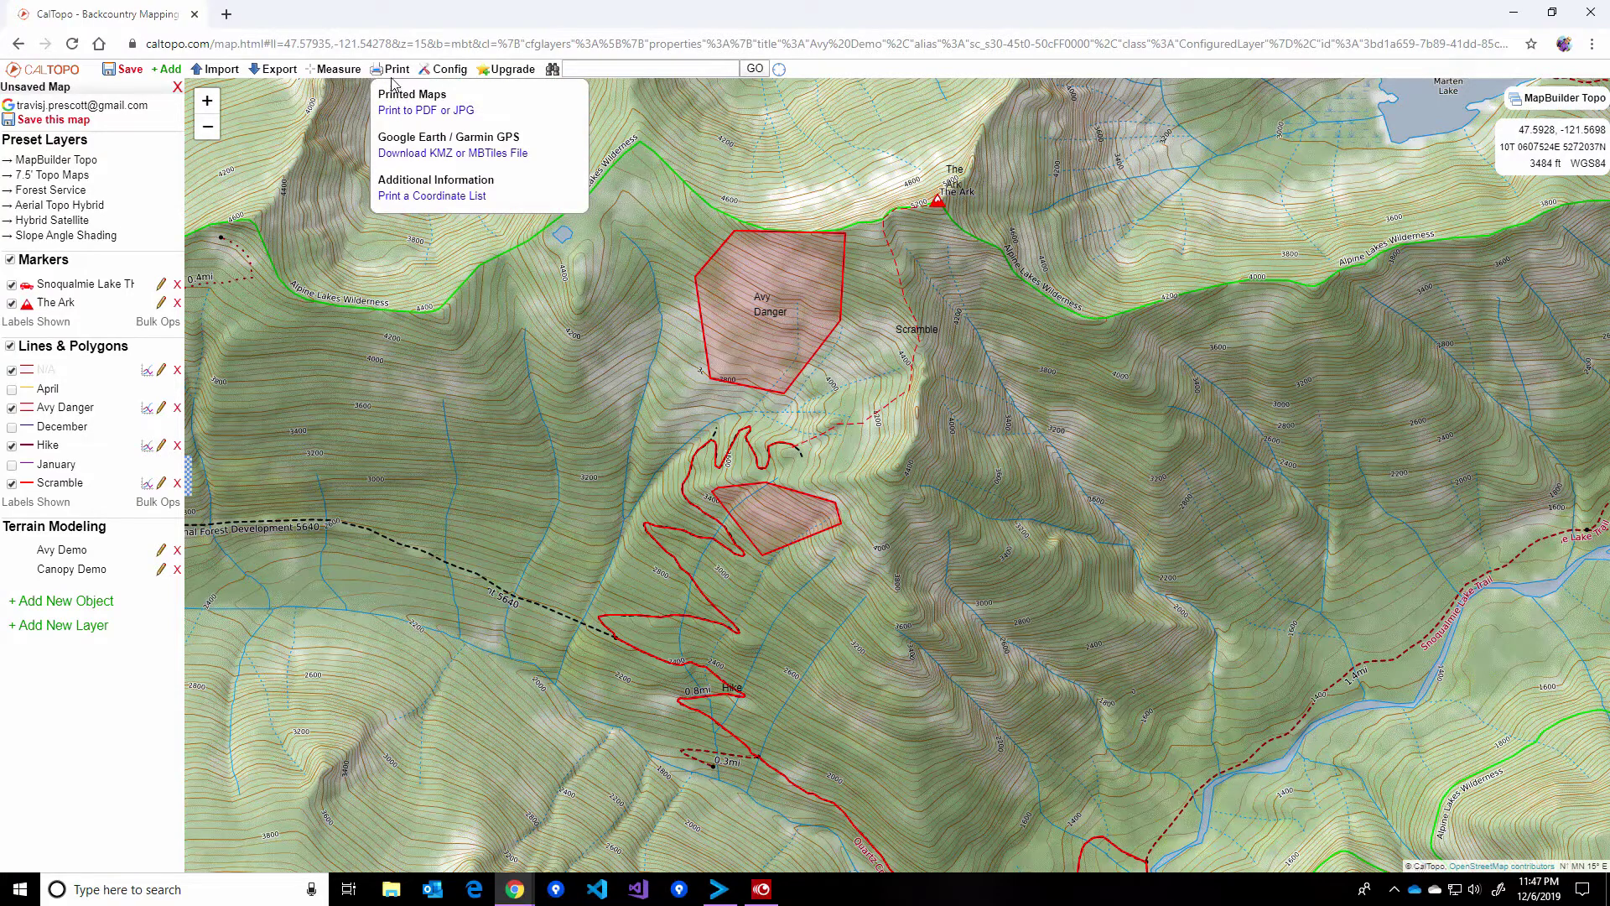
{"action": "left_click", "coordinate": [405, 118]}
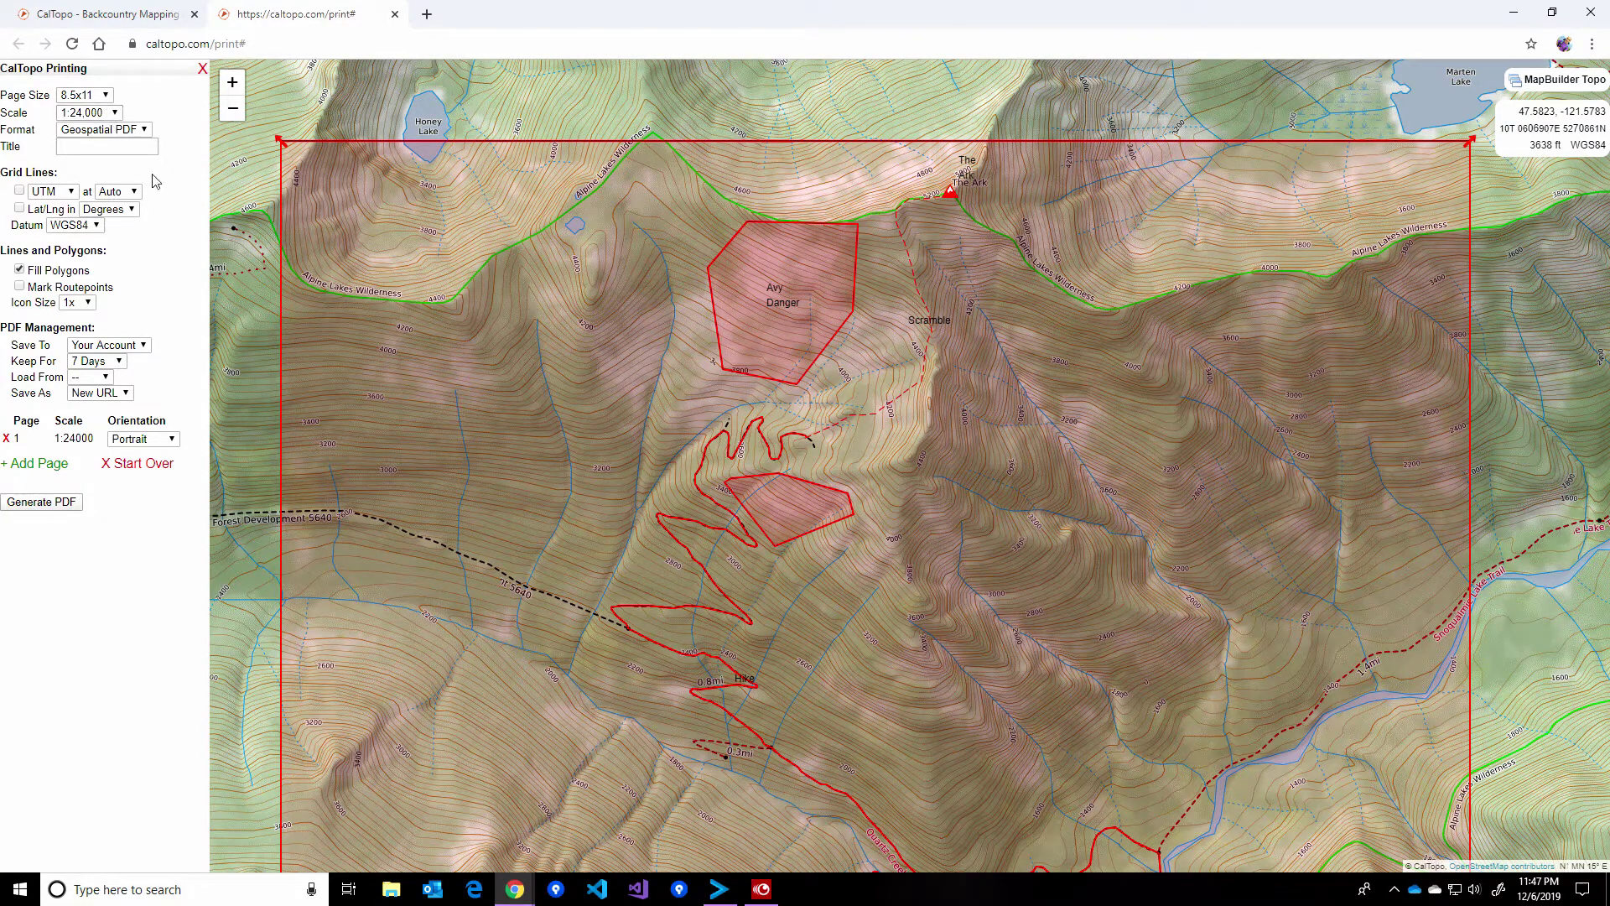
{"action": "left_click", "coordinate": [110, 116]}
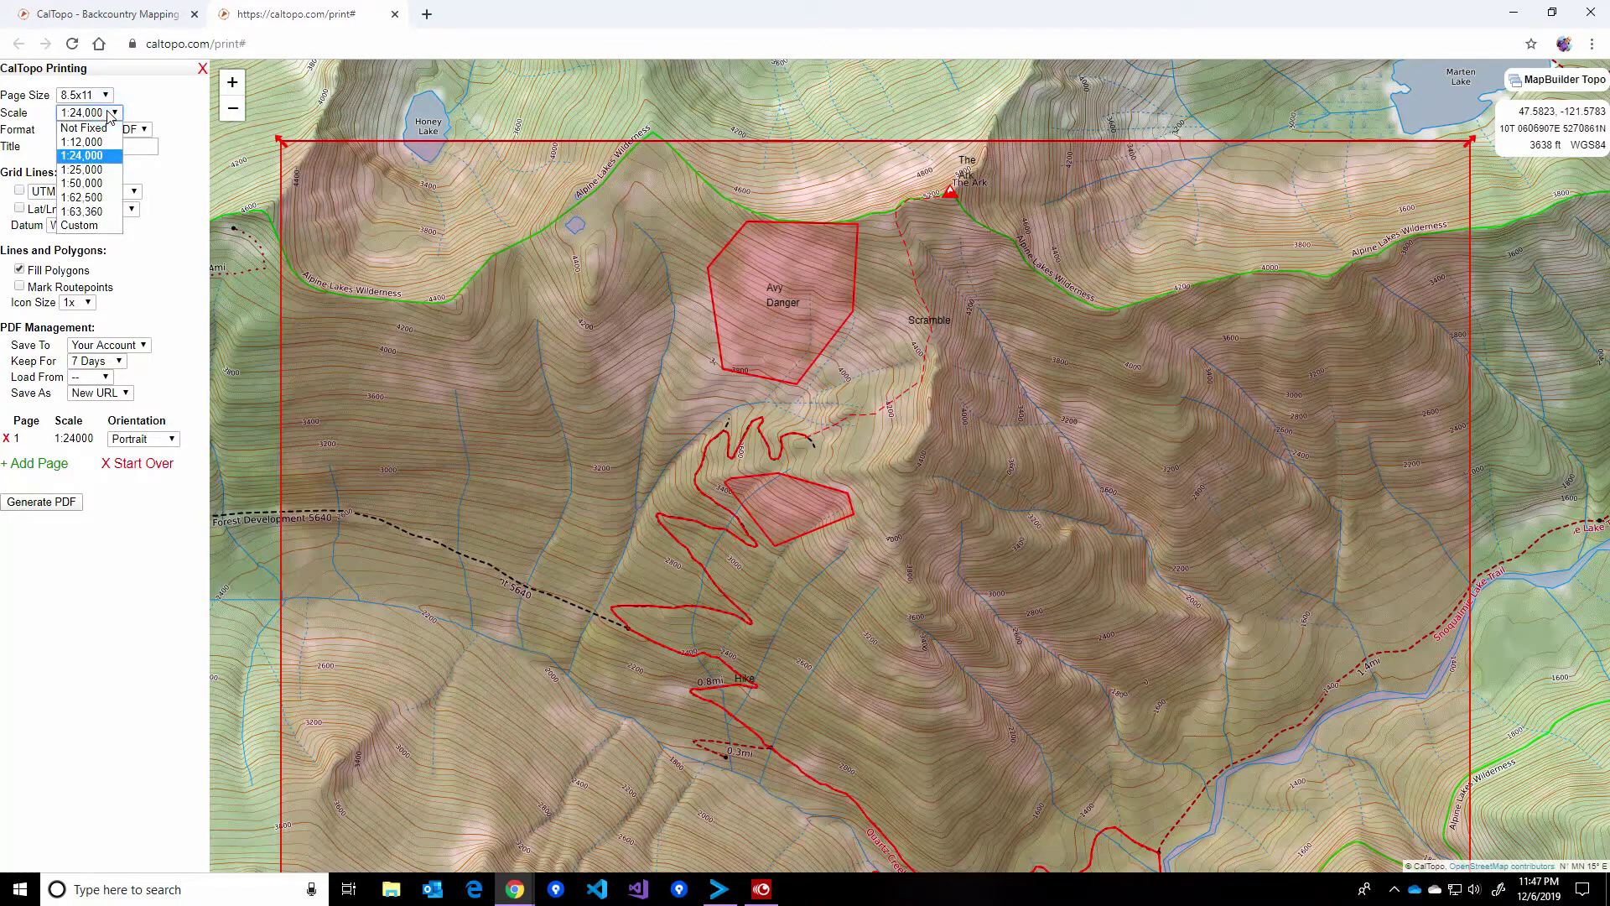
{"action": "left_click", "coordinate": [102, 157]}
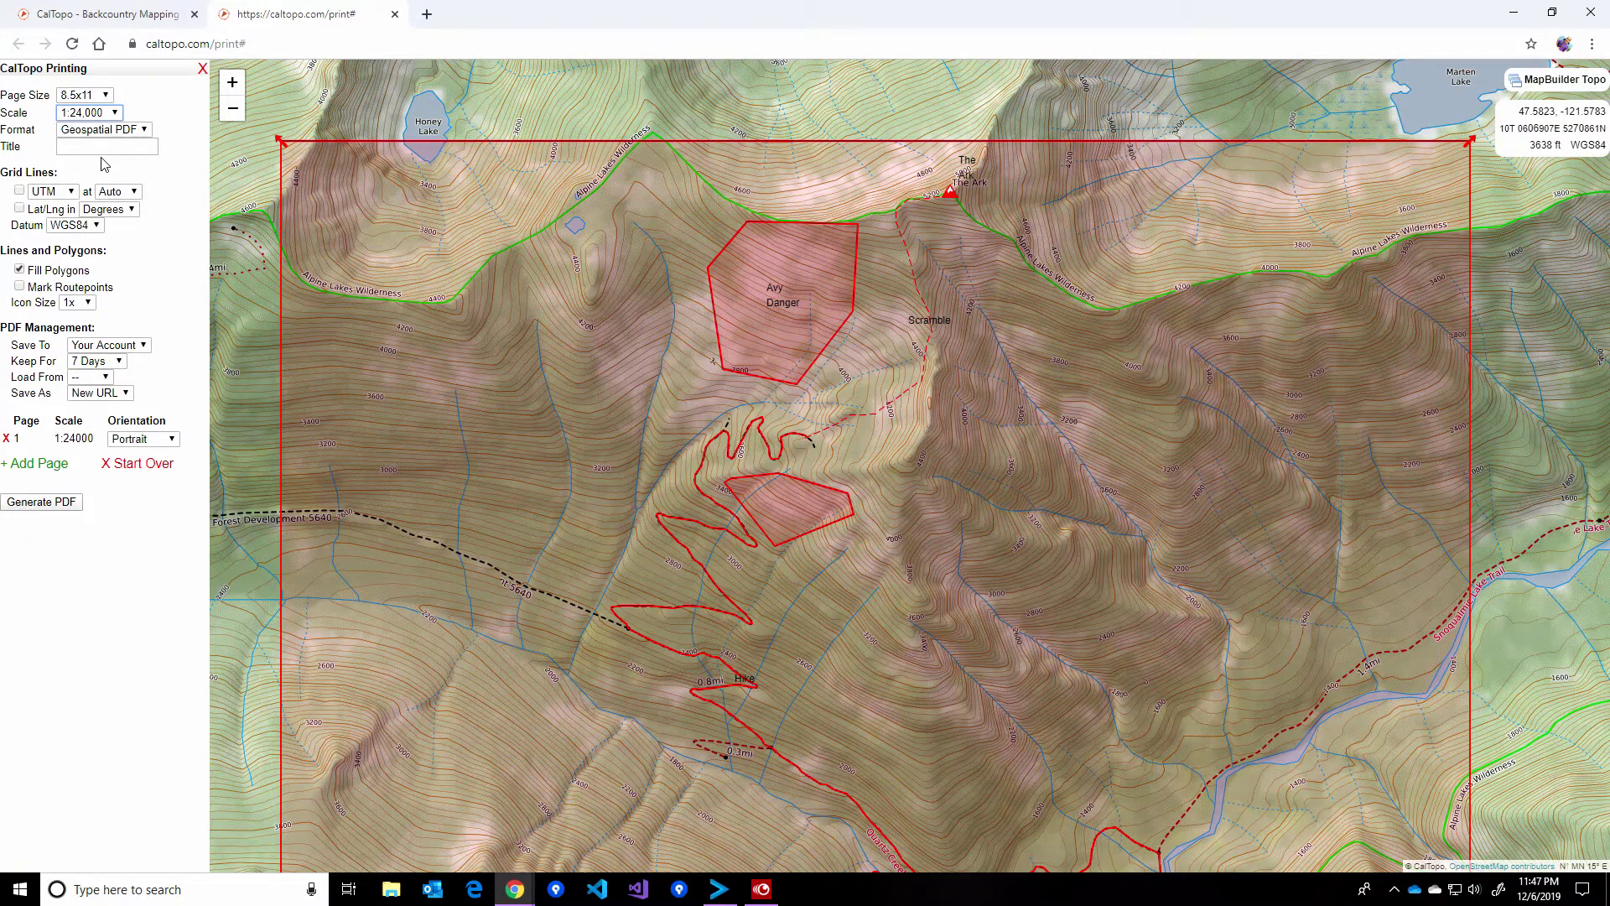
{"action": "left_click", "coordinate": [119, 109]}
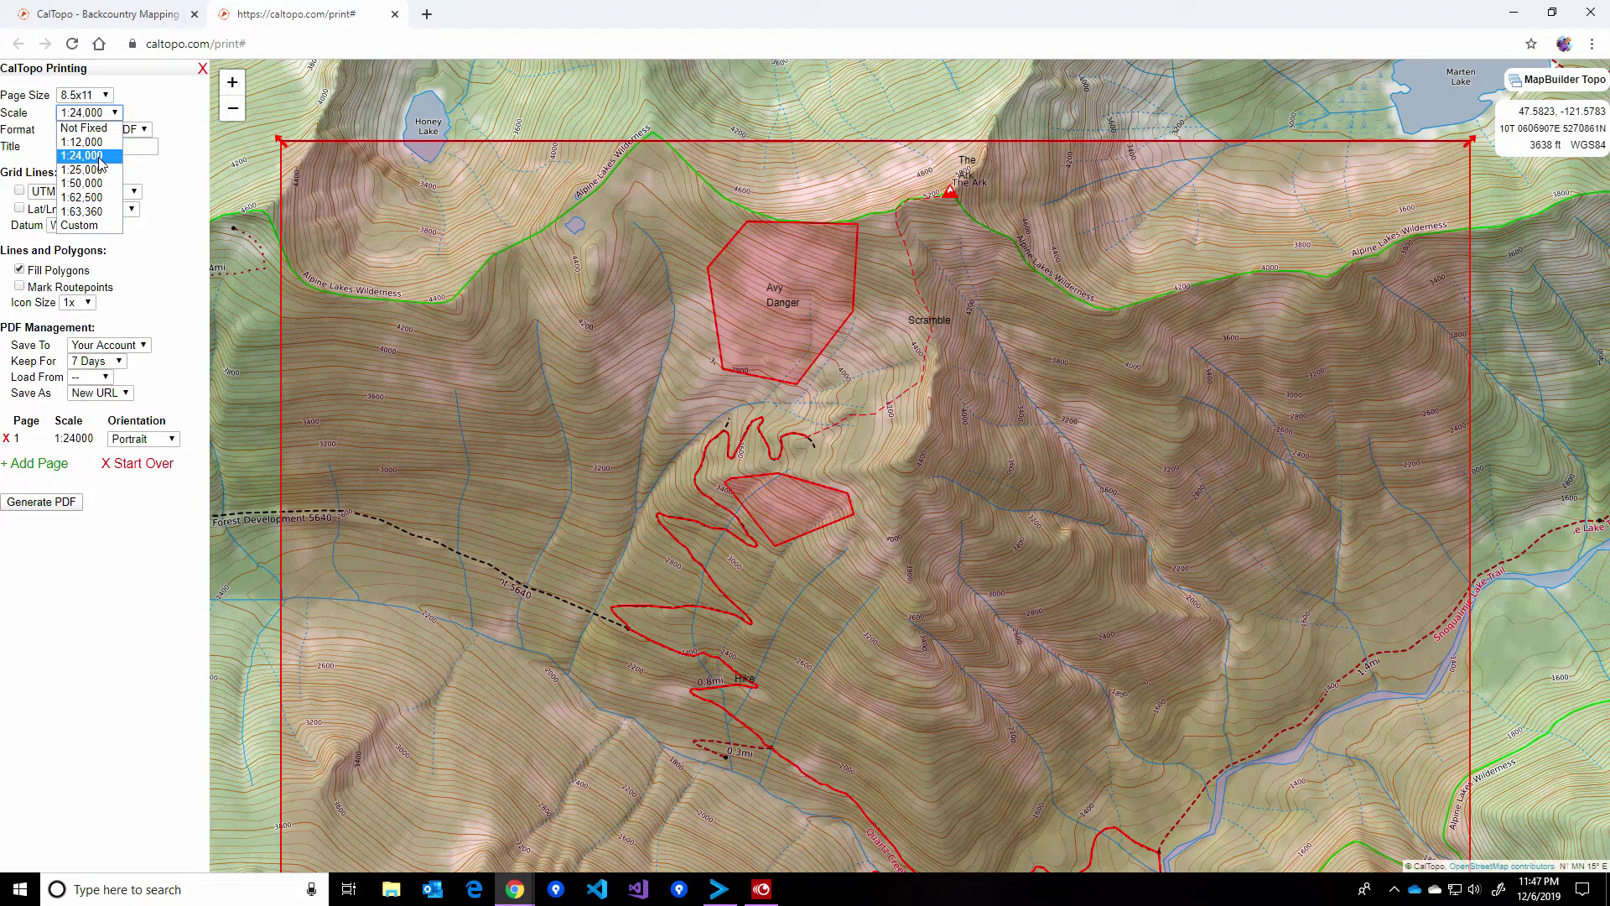
{"action": "left_click", "coordinate": [99, 157]}
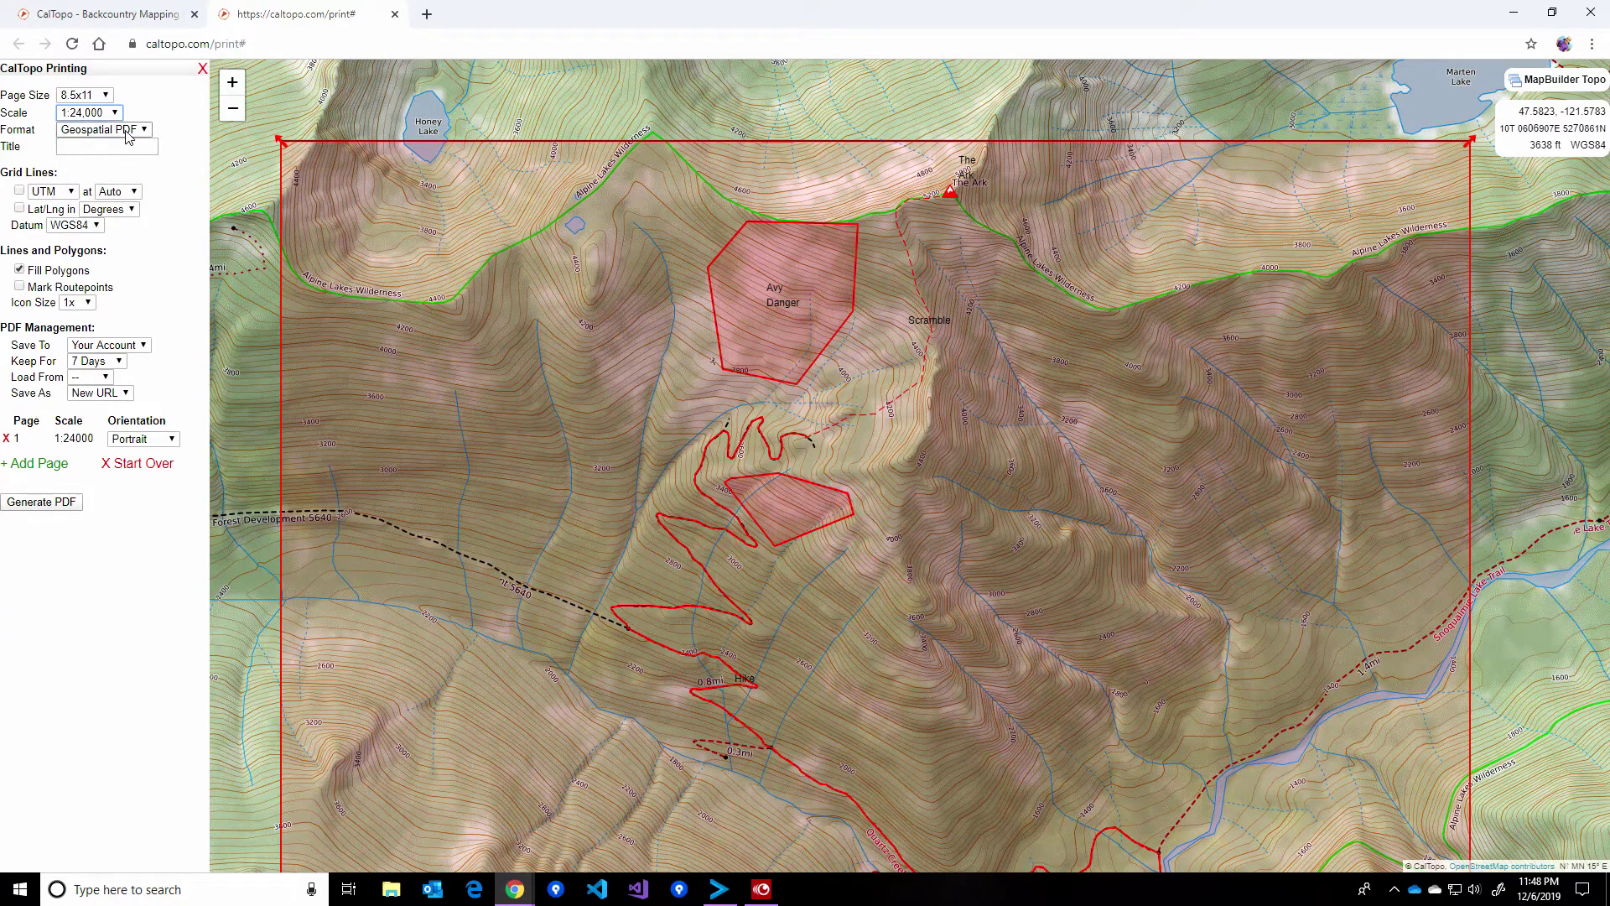
- Enable UTM grid lines and reposition the print page to cover the route from Snoqualmie Lake TH to The Ark
{"action": "left_click", "coordinate": [19, 191]}
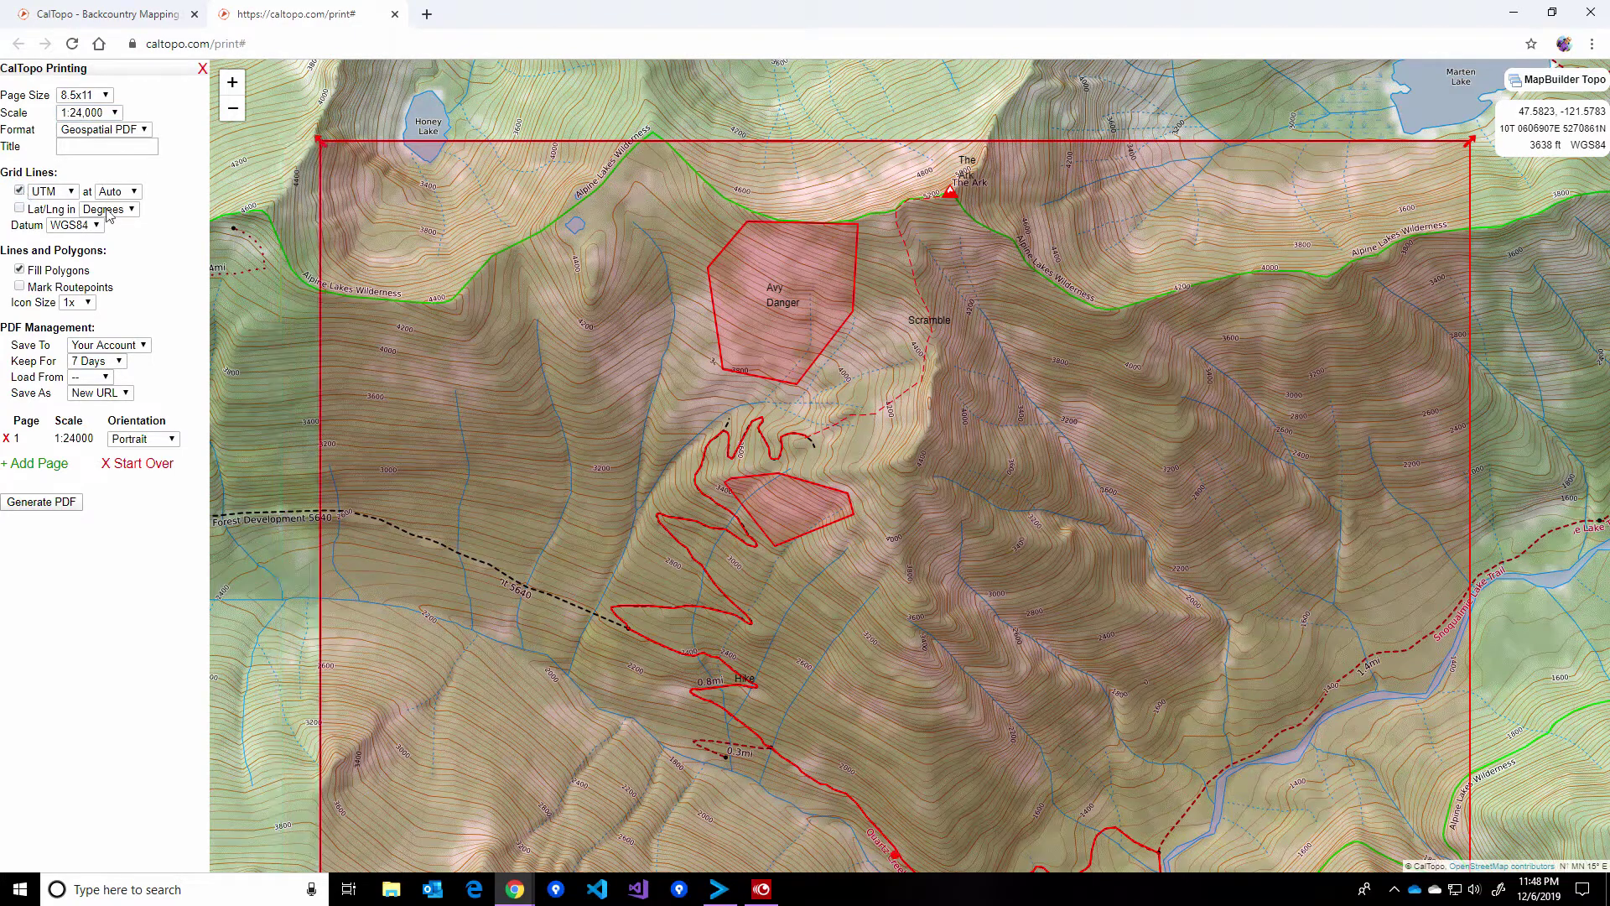
{"action": "scroll", "coordinate": [855, 439], "scroll_direction": "down", "scroll_amount": 1}
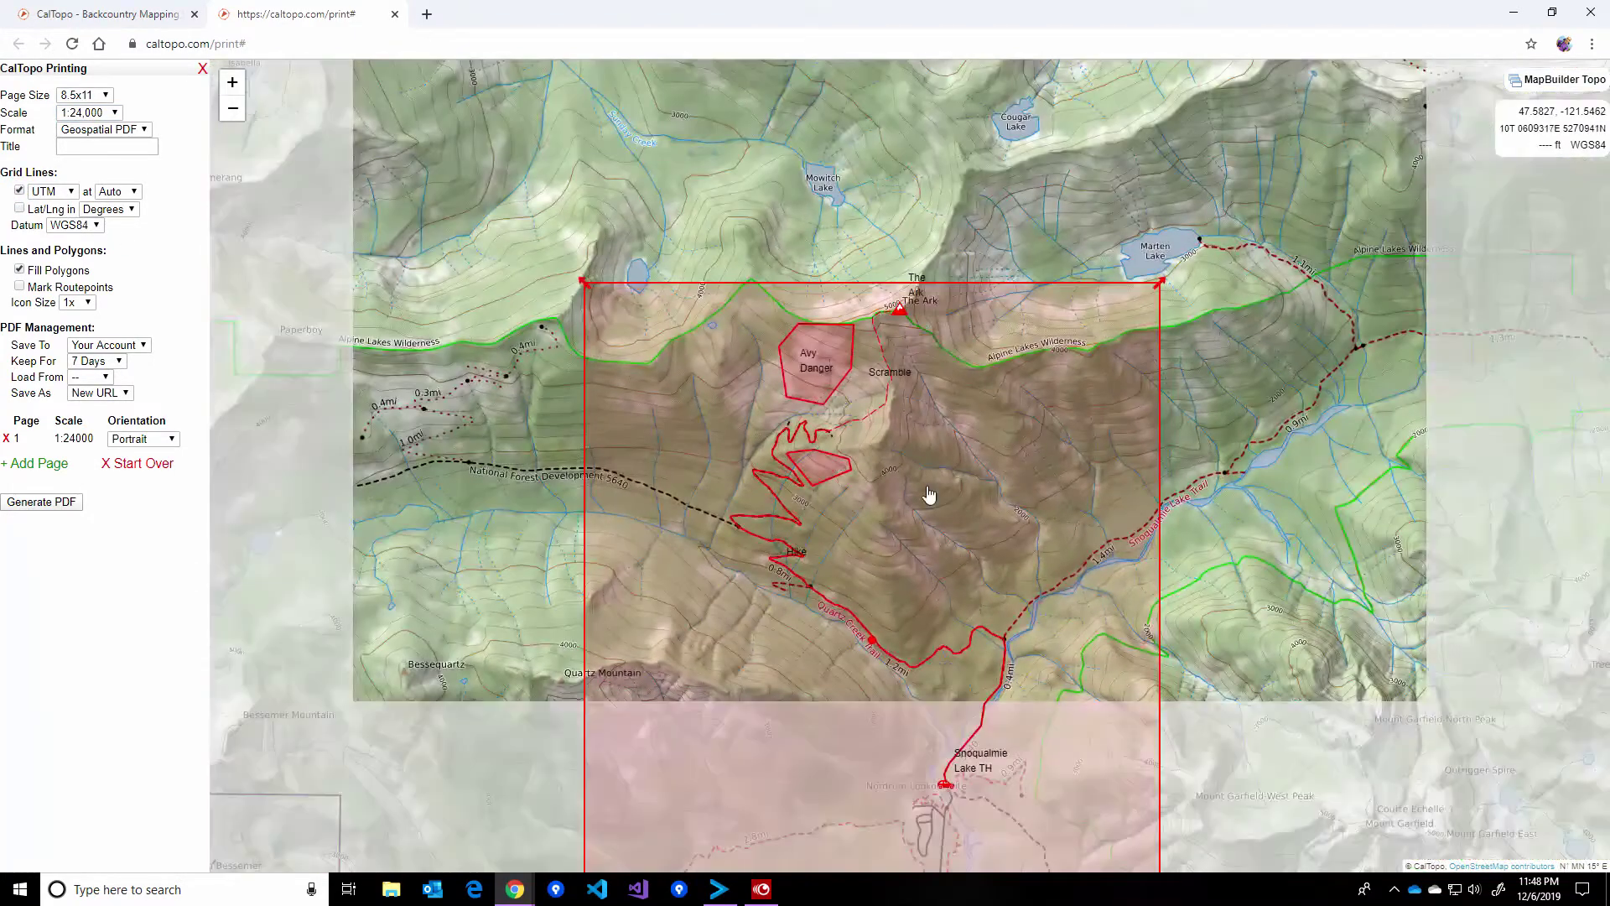
{"action": "left_click_drag", "start_coordinate": [871, 644], "coordinate": [819, 487]}
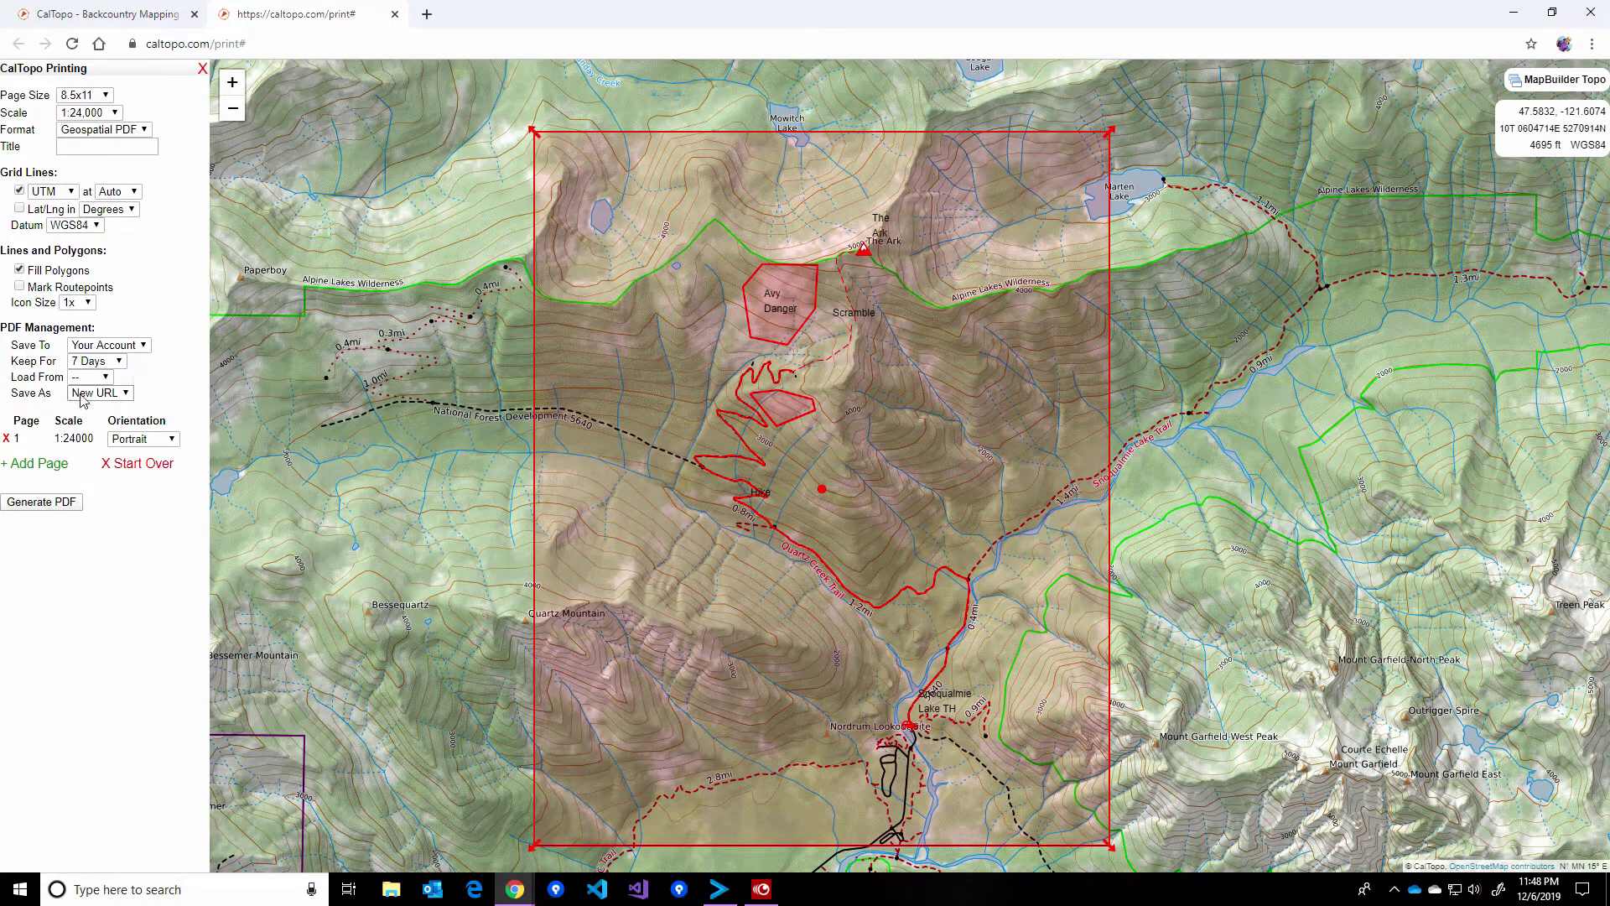
{"action": "left_click", "coordinate": [151, 441]}
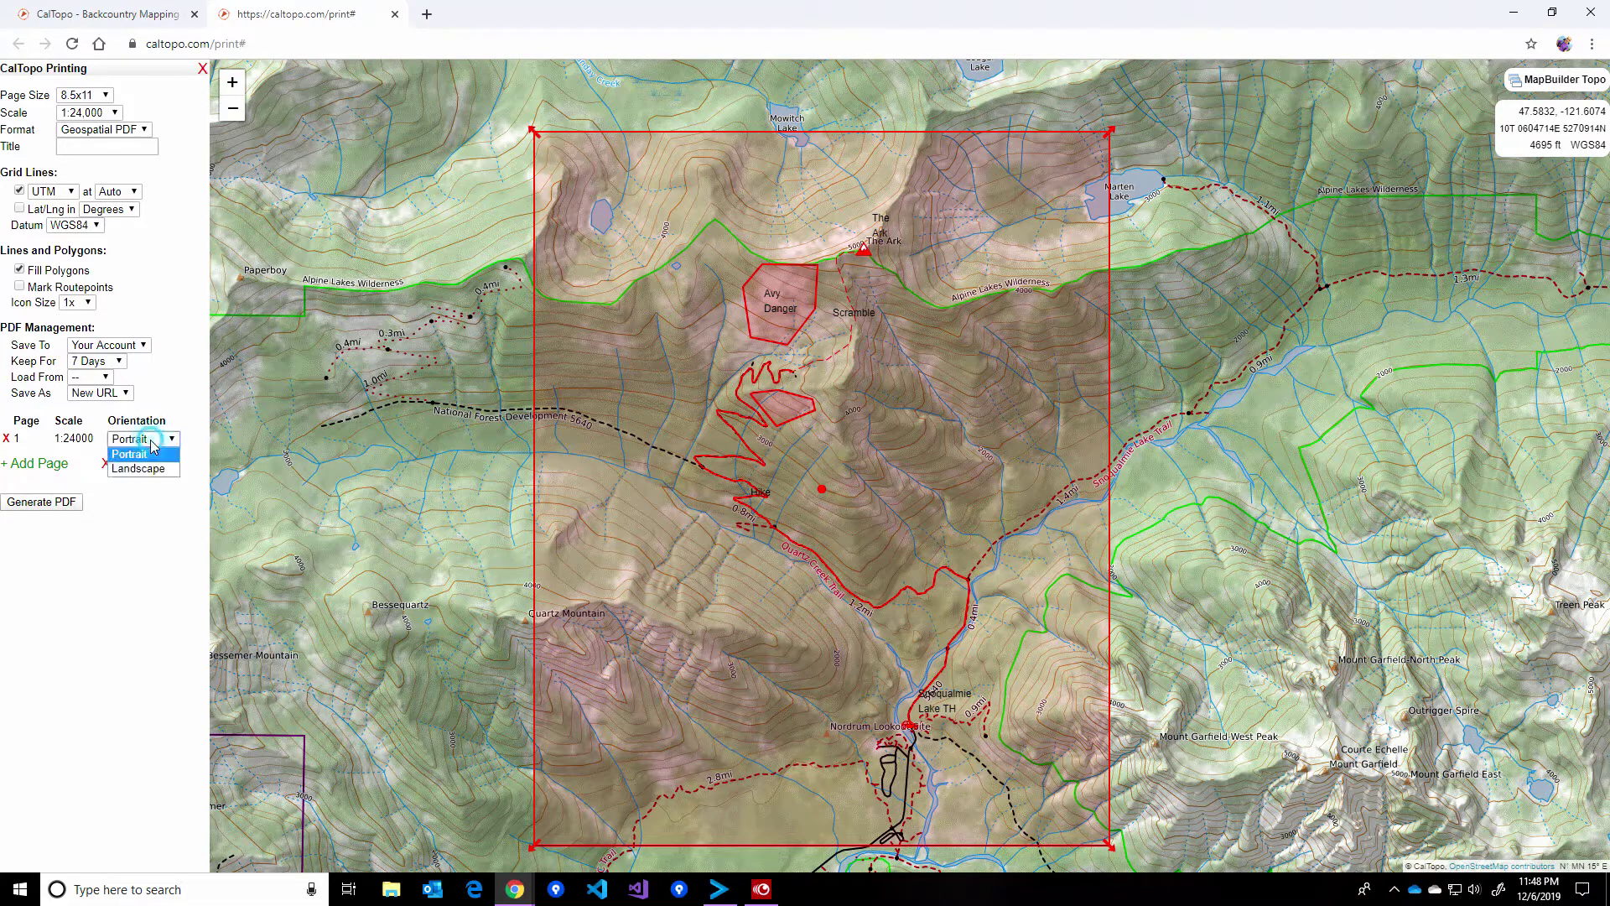
{"action": "left_click", "coordinate": [153, 444]}
{"action": "left_click", "coordinate": [153, 446]}
{"action": "left_click", "coordinate": [153, 443]}
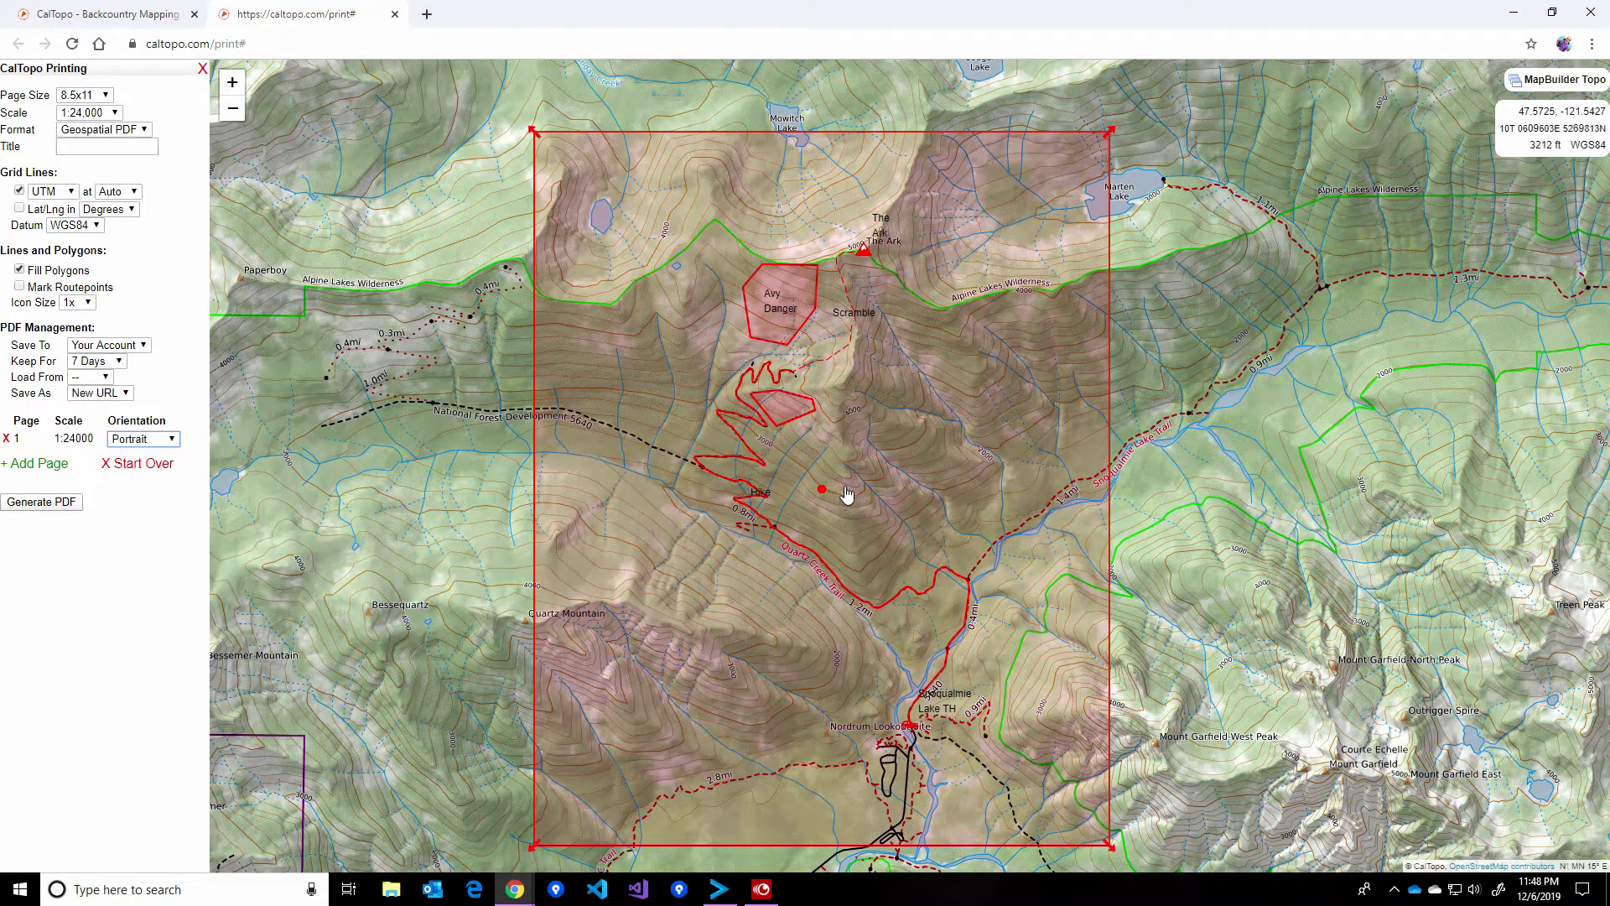
- Shift page 1 northwest to cover The Ark, add a second portrait page covering Snoqualmie Lake TH, and generate the PDF
{"action": "left_click_drag", "start_coordinate": [818, 485], "coordinate": [699, 298]}
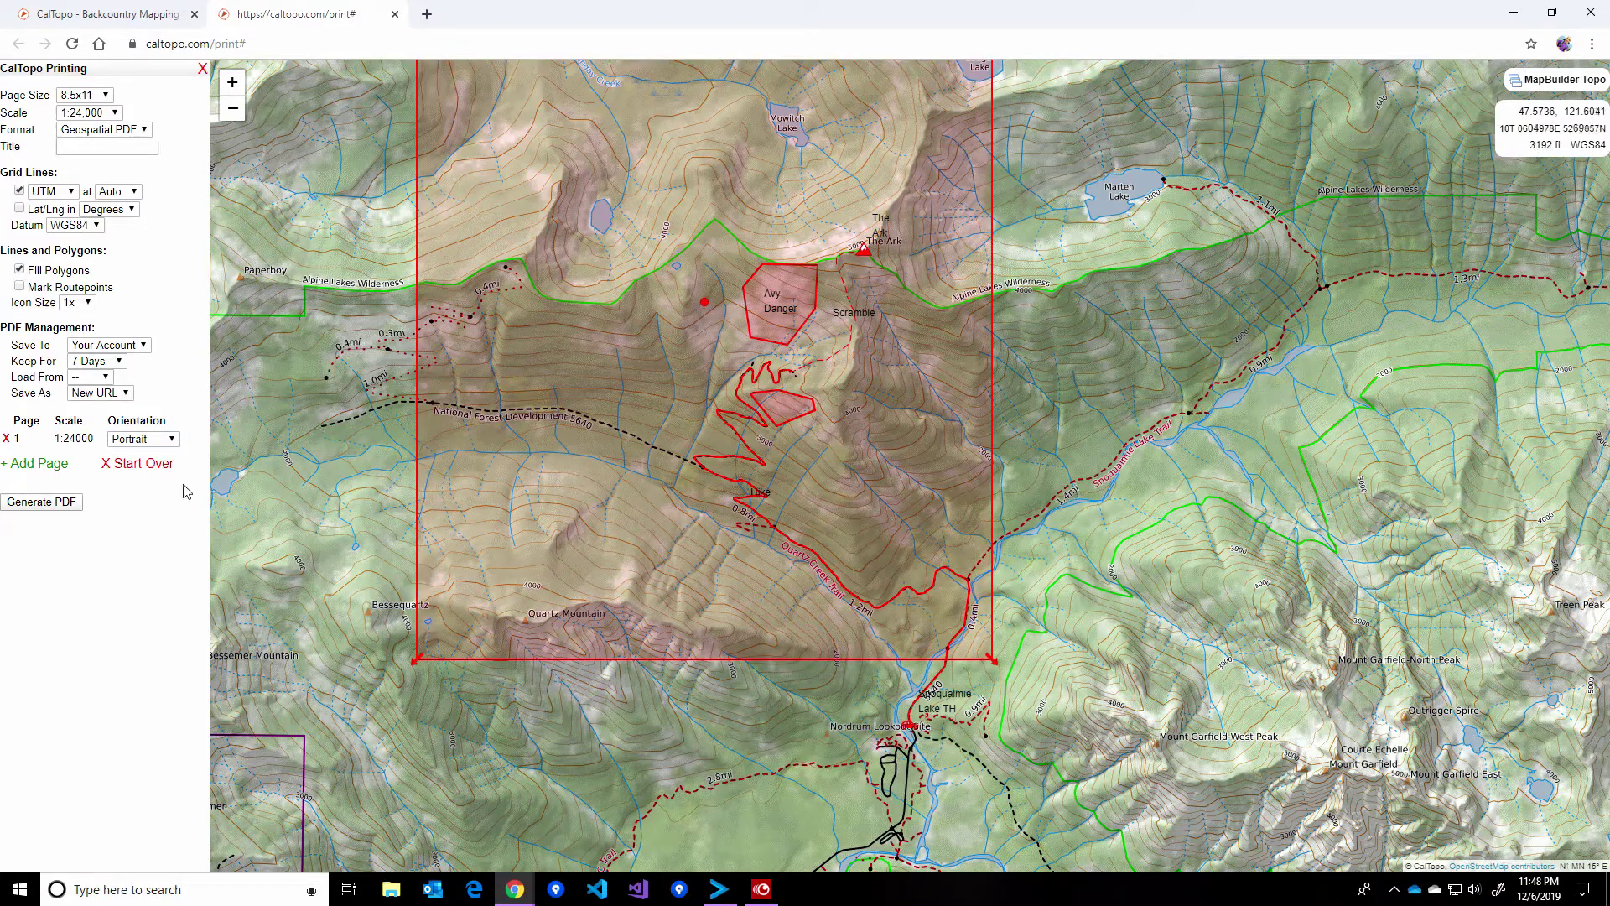
{"action": "left_click", "coordinate": [17, 464]}
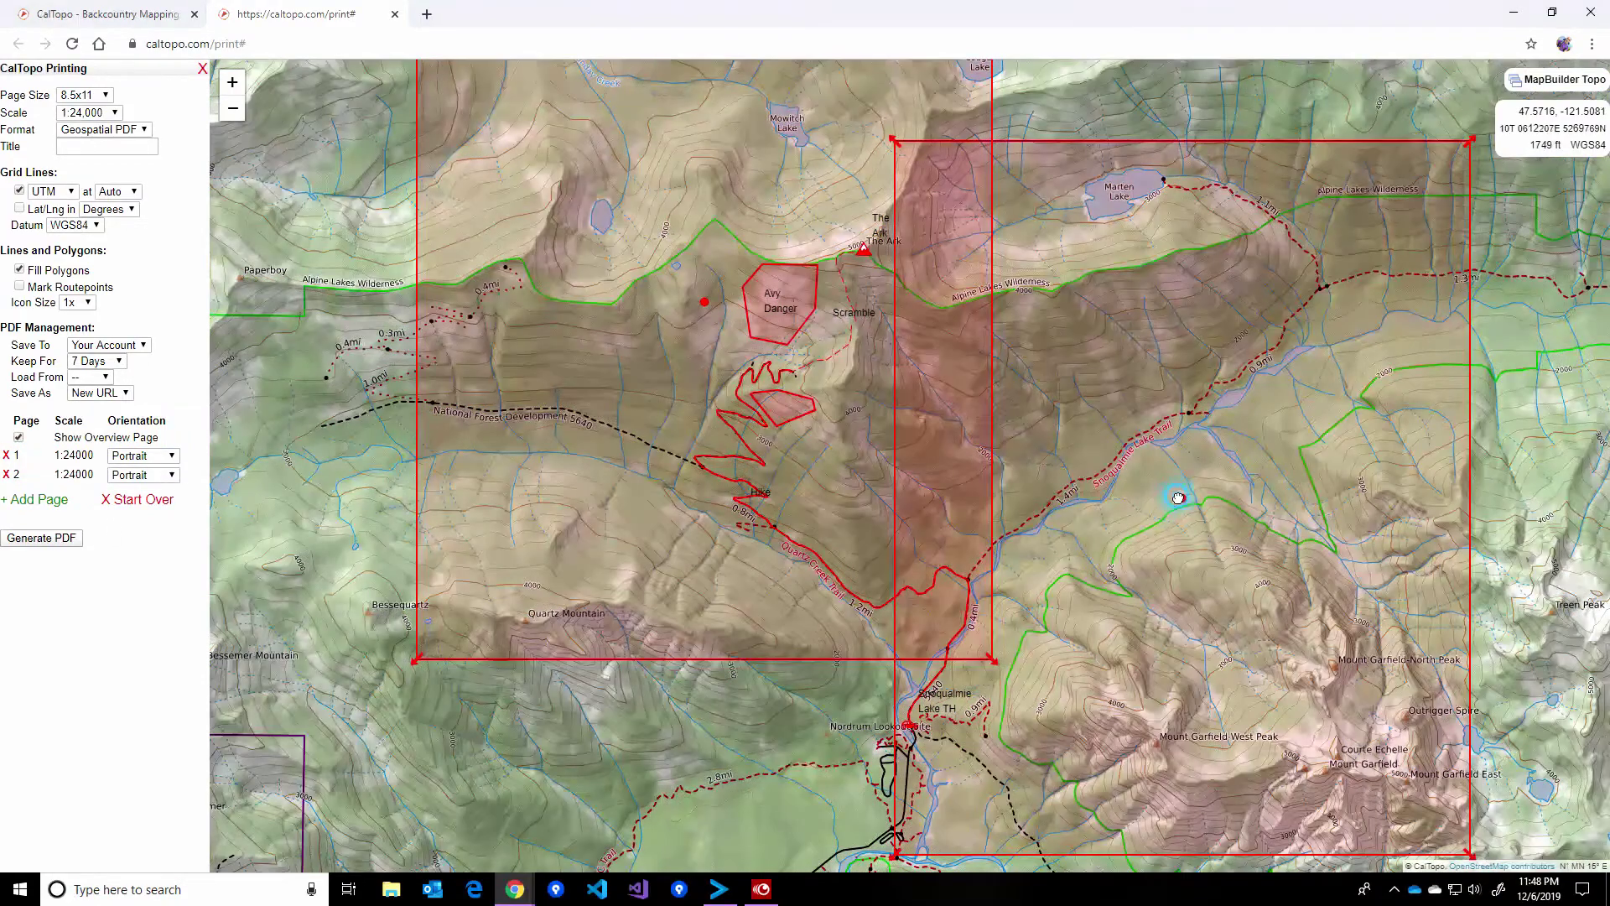
{"action": "left_click_drag", "start_coordinate": [1174, 497], "coordinate": [940, 546]}
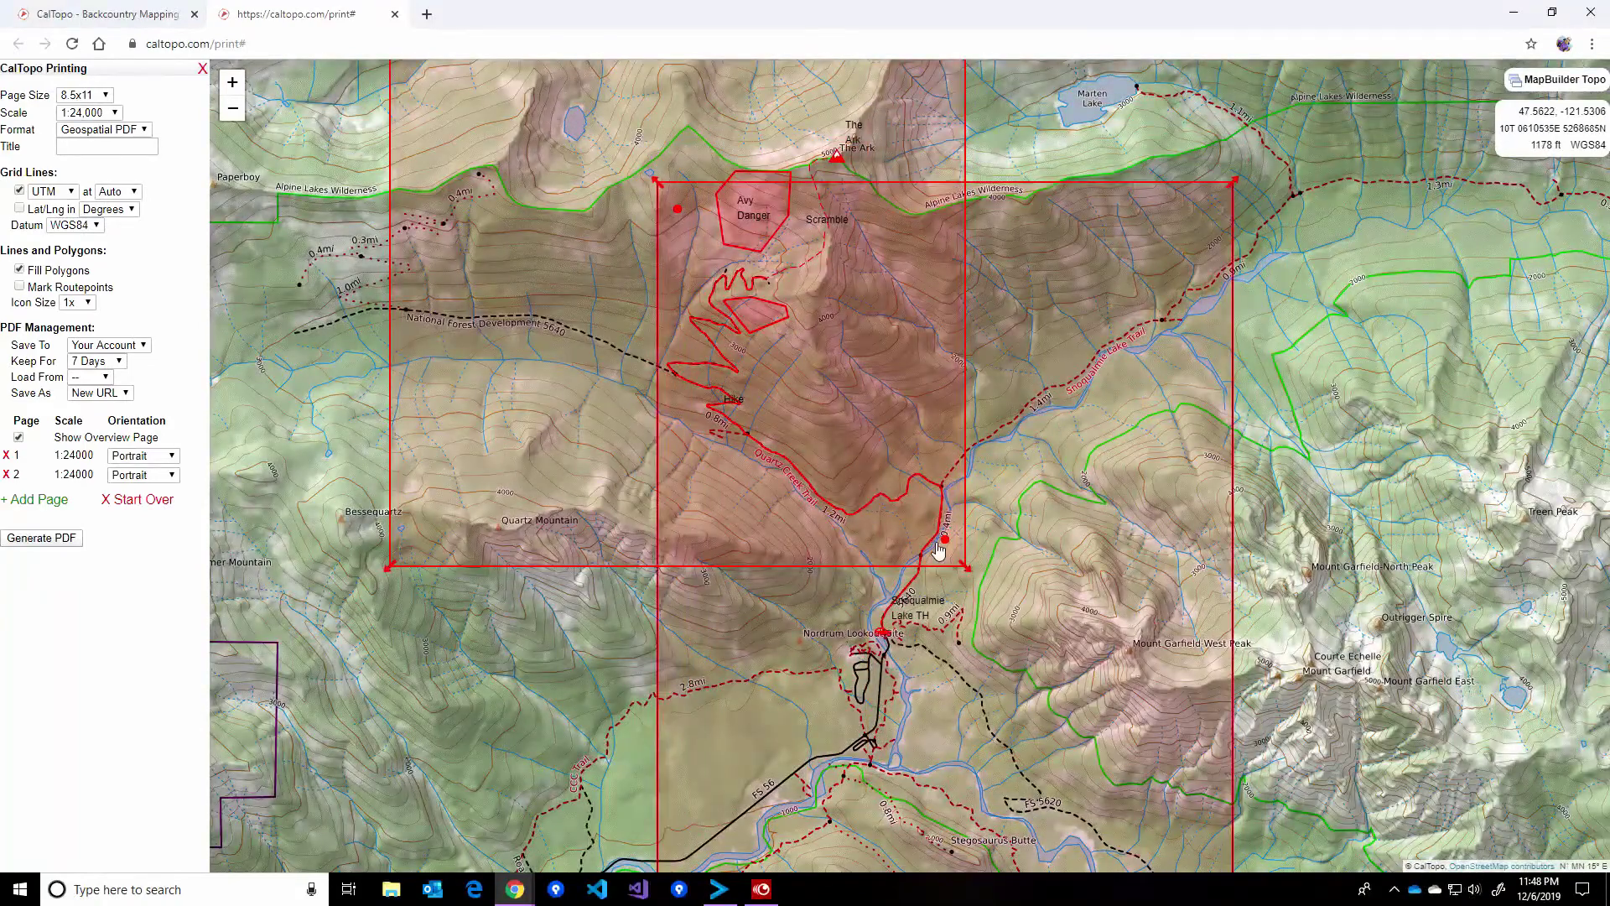
{"action": "left_click", "coordinate": [54, 547]}
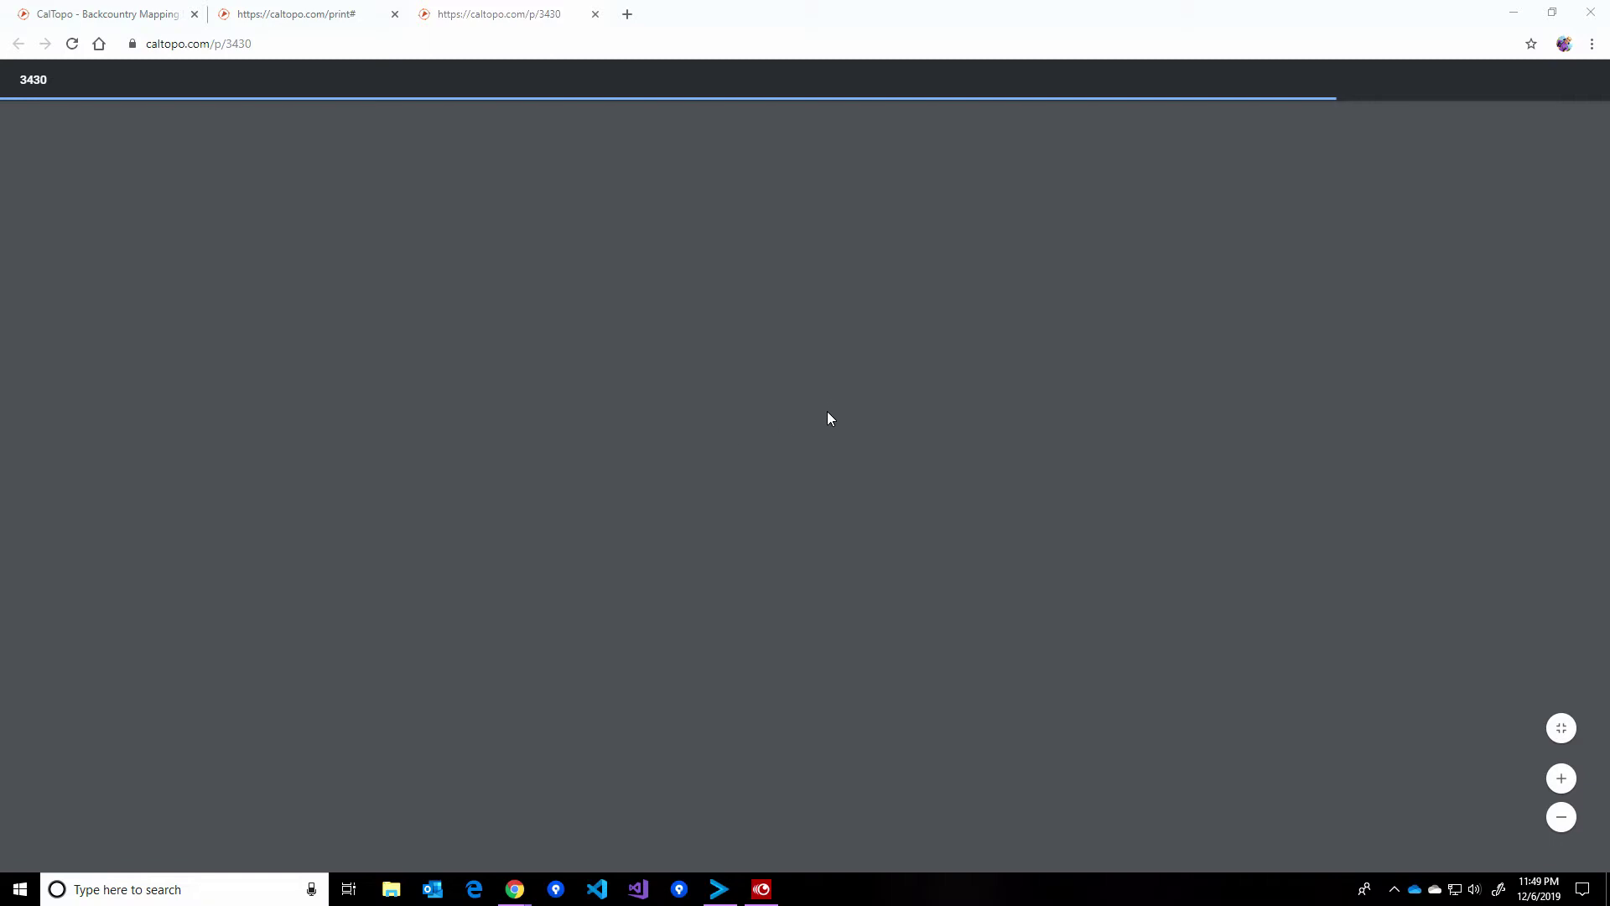
- Review the overview sheet and both 1:24,000 pages of the generated PDF, closing it and the print setup when done
{"action": "scroll", "coordinate": [965, 574], "scroll_direction": "up", "scroll_amount": 1}
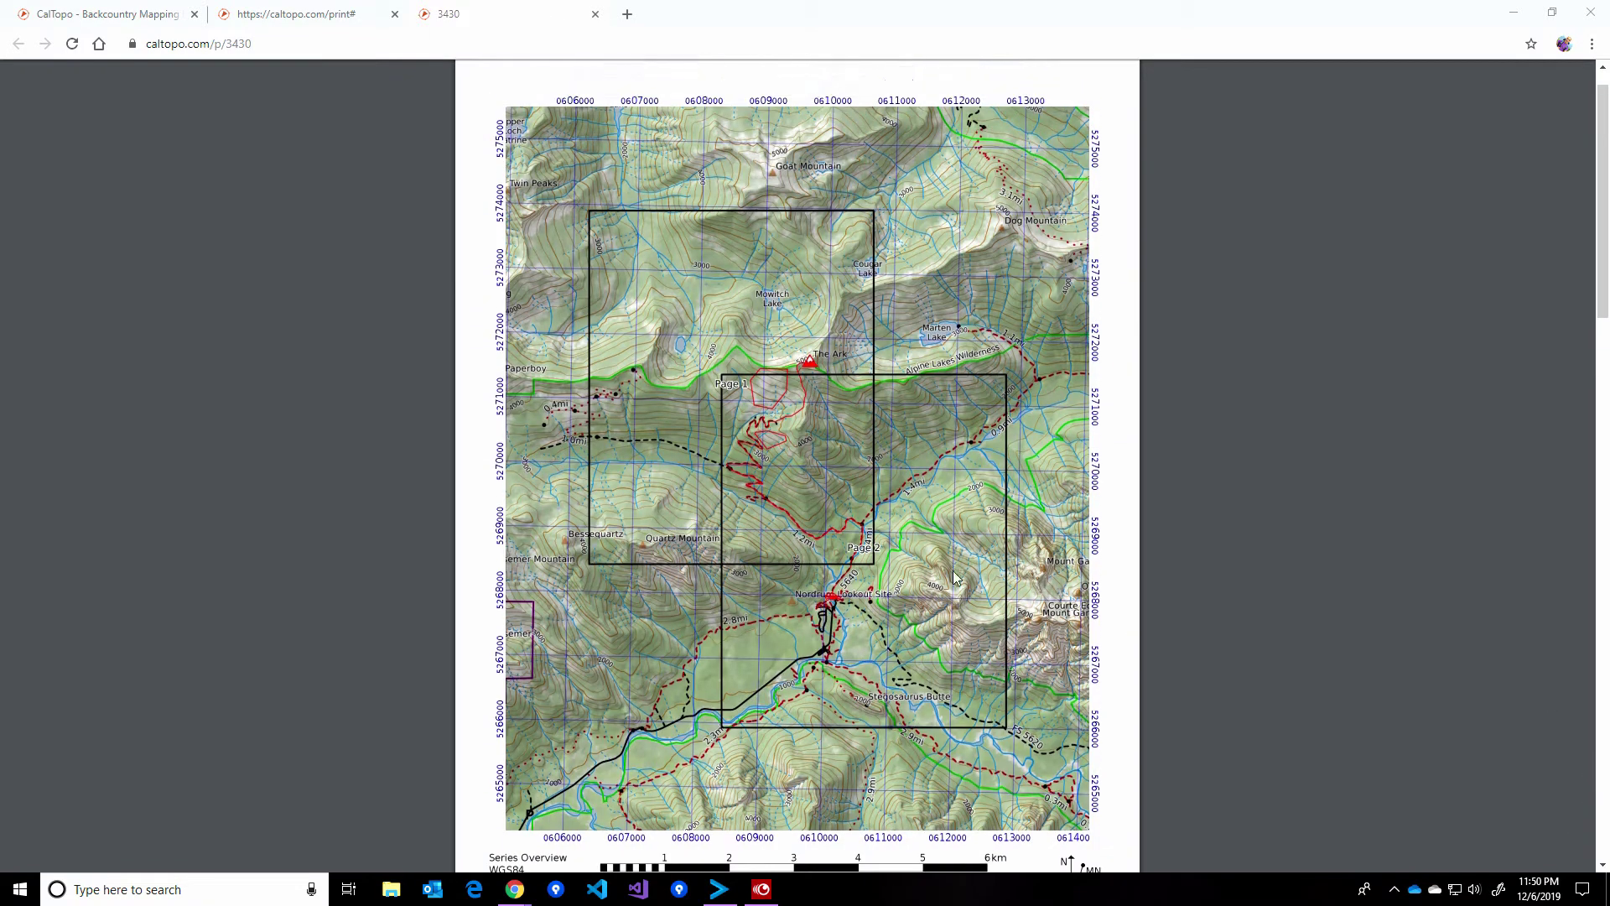
{"action": "scroll", "coordinate": [961, 547], "scroll_direction": "down", "scroll_amount": 10}
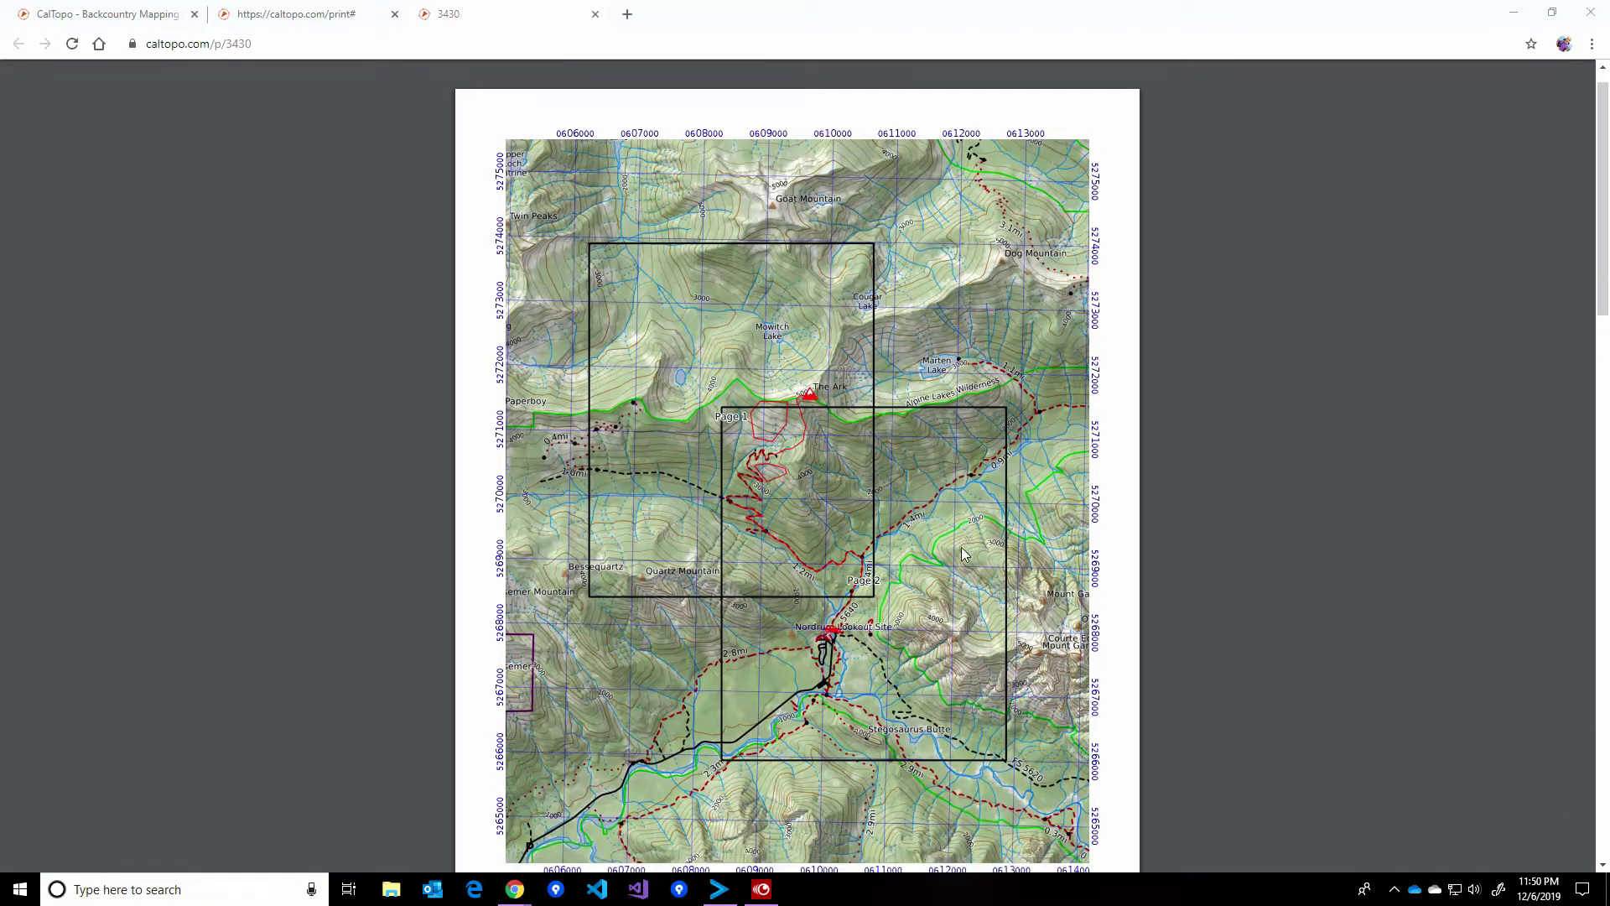
{"action": "scroll", "coordinate": [898, 588], "scroll_direction": "down", "scroll_amount": 10}
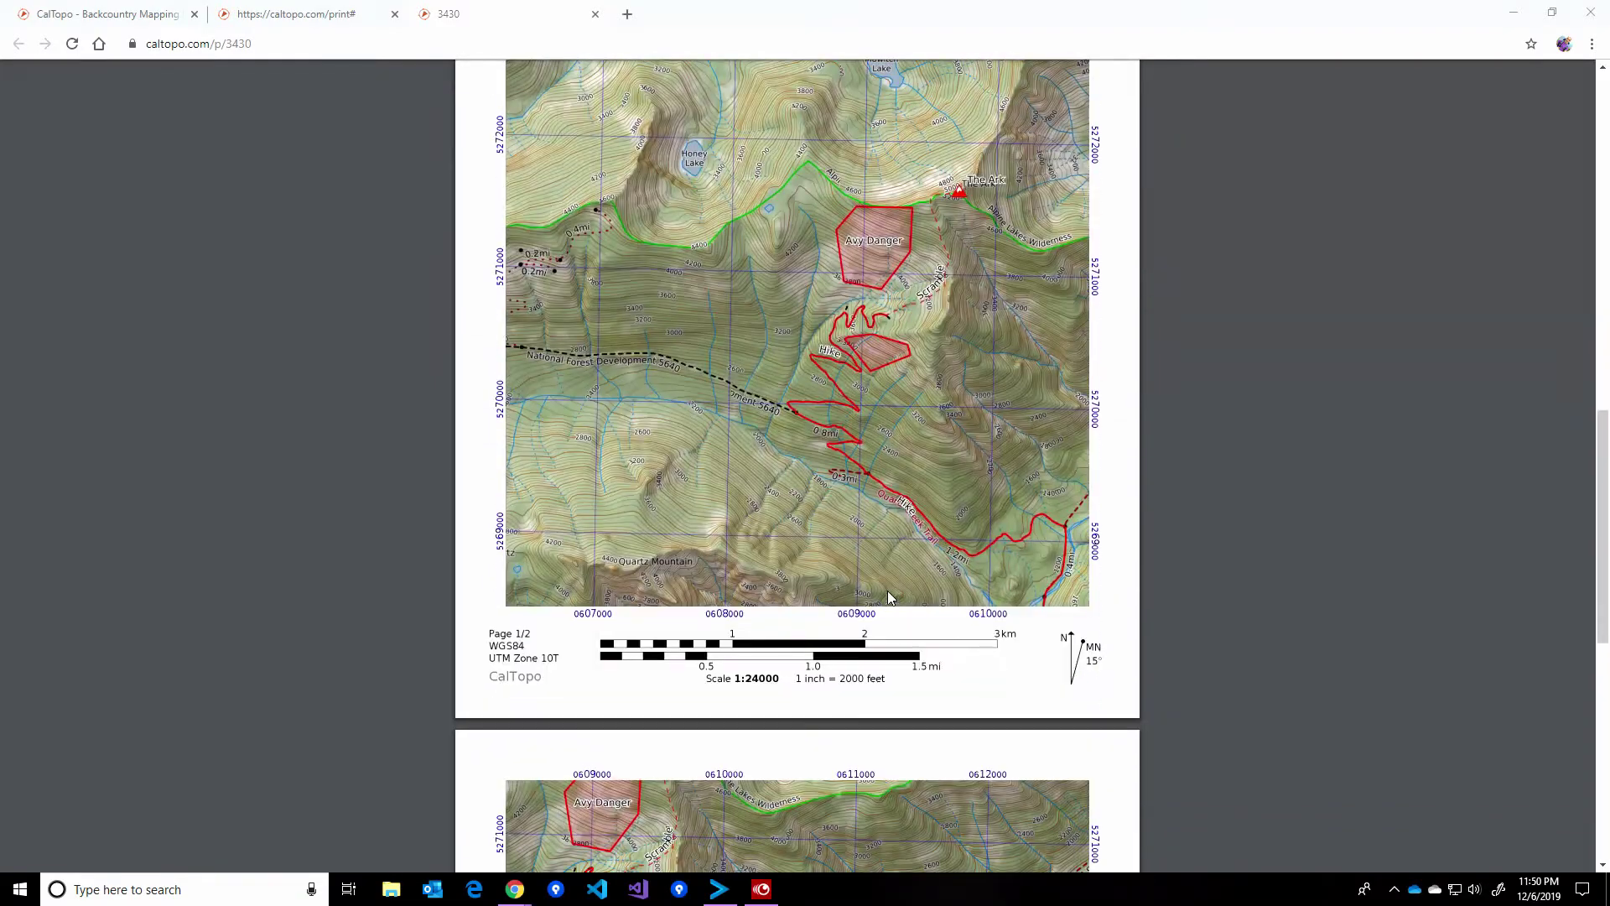
{"action": "scroll", "coordinate": [892, 579], "scroll_direction": "down", "scroll_amount": 3}
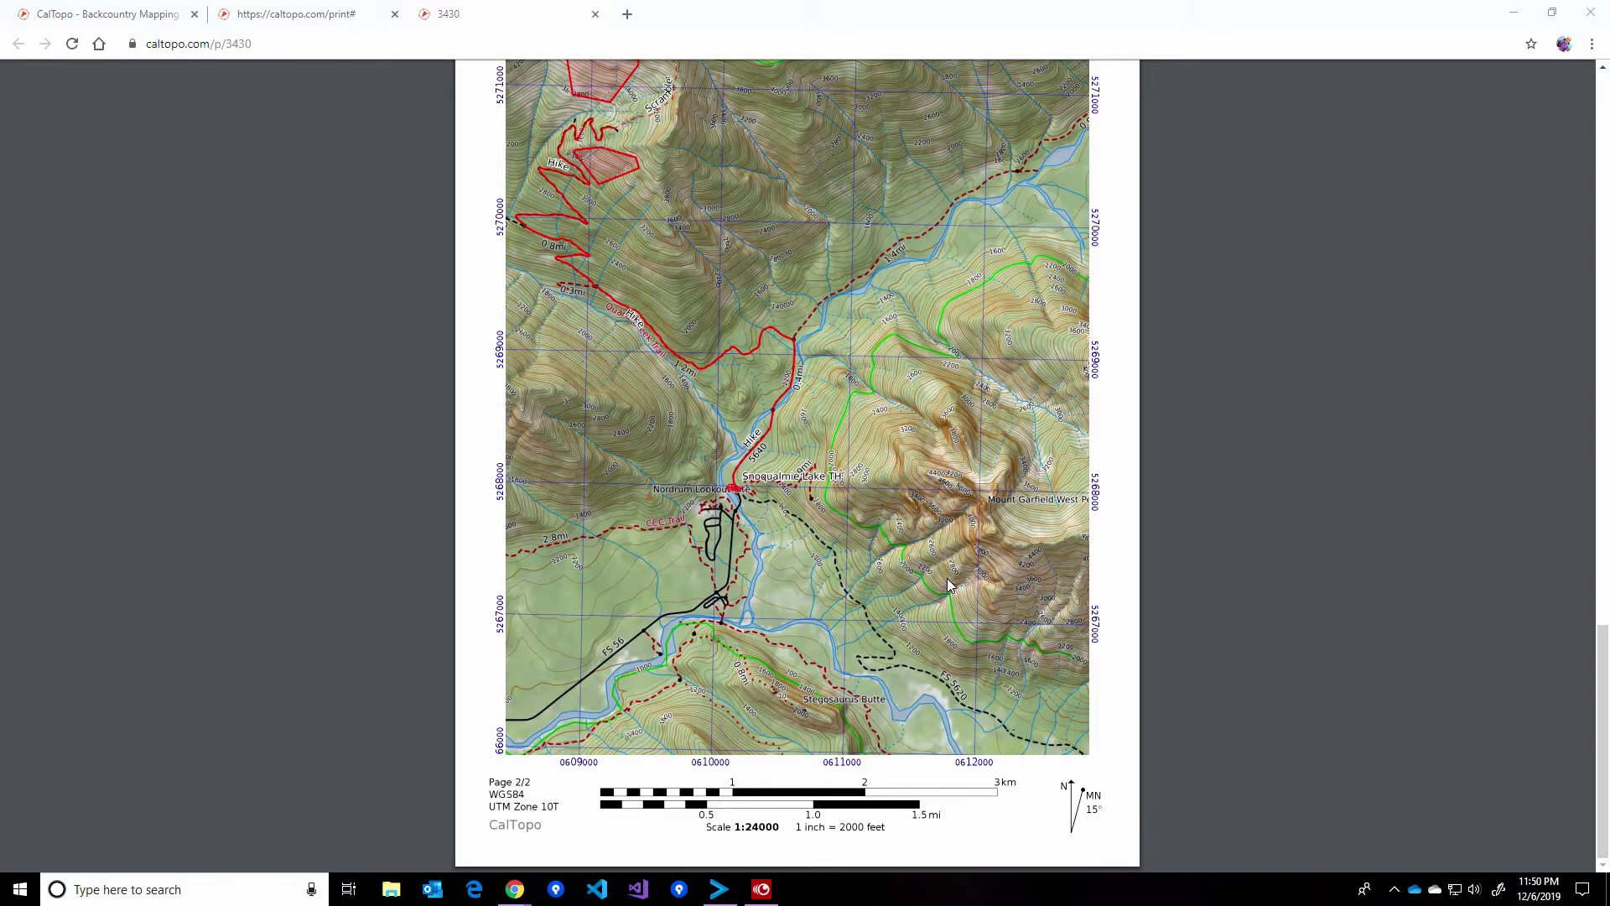
{"action": "scroll", "coordinate": [950, 585], "scroll_direction": "up", "scroll_amount": 8}
{"action": "scroll", "coordinate": [950, 585], "scroll_direction": "up", "scroll_amount": 12}
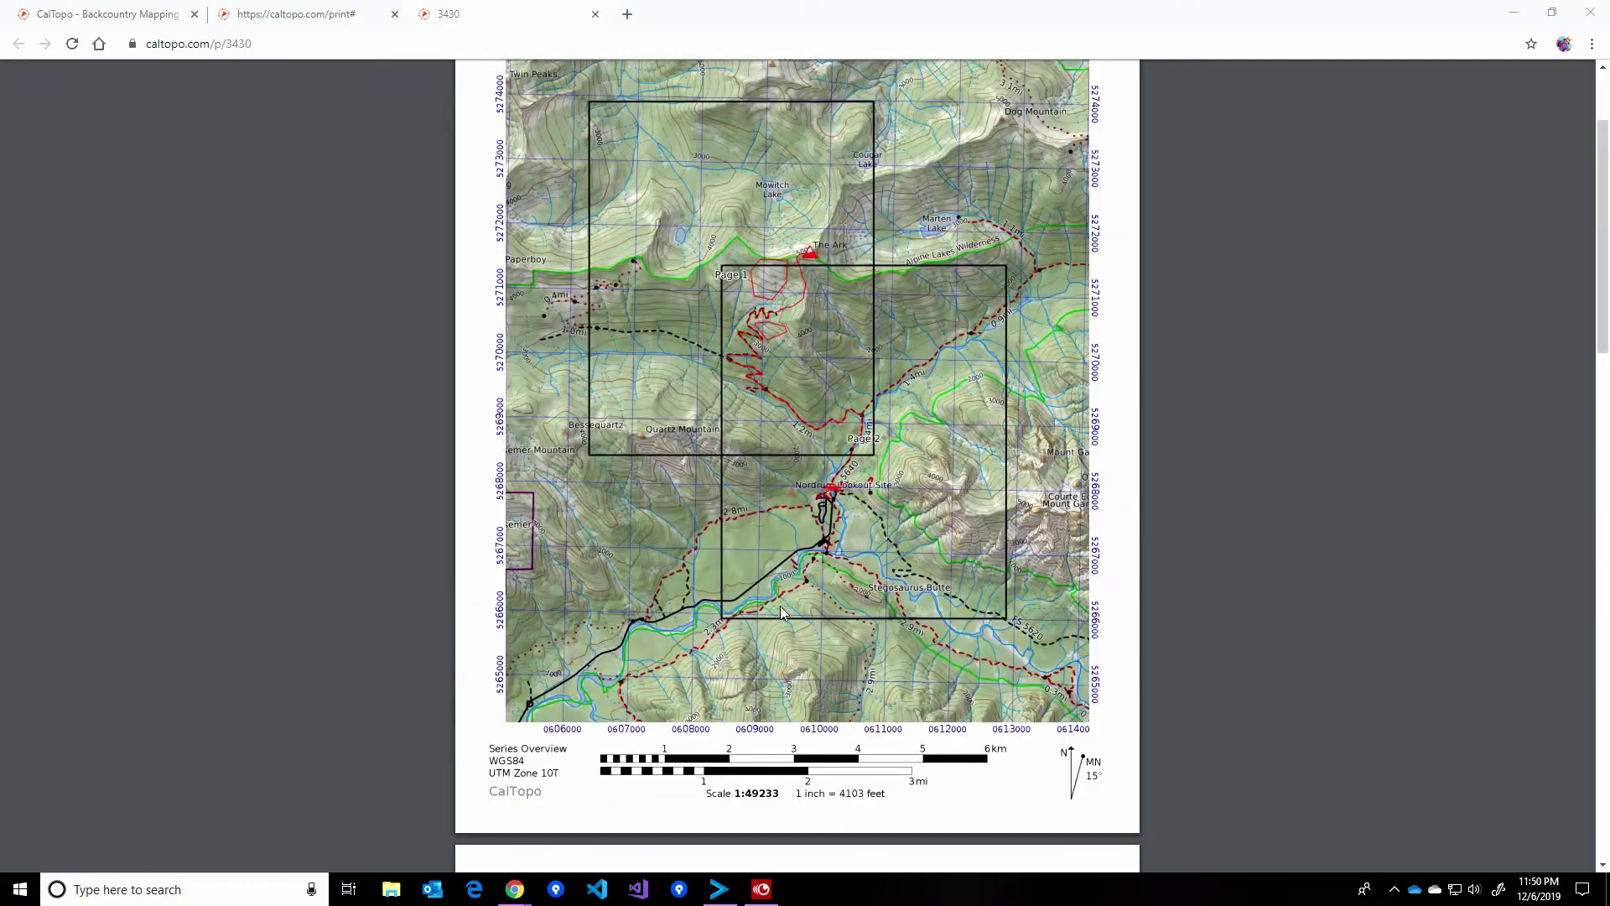
{"action": "scroll", "coordinate": [894, 426], "scroll_direction": "up", "scroll_amount": 1}
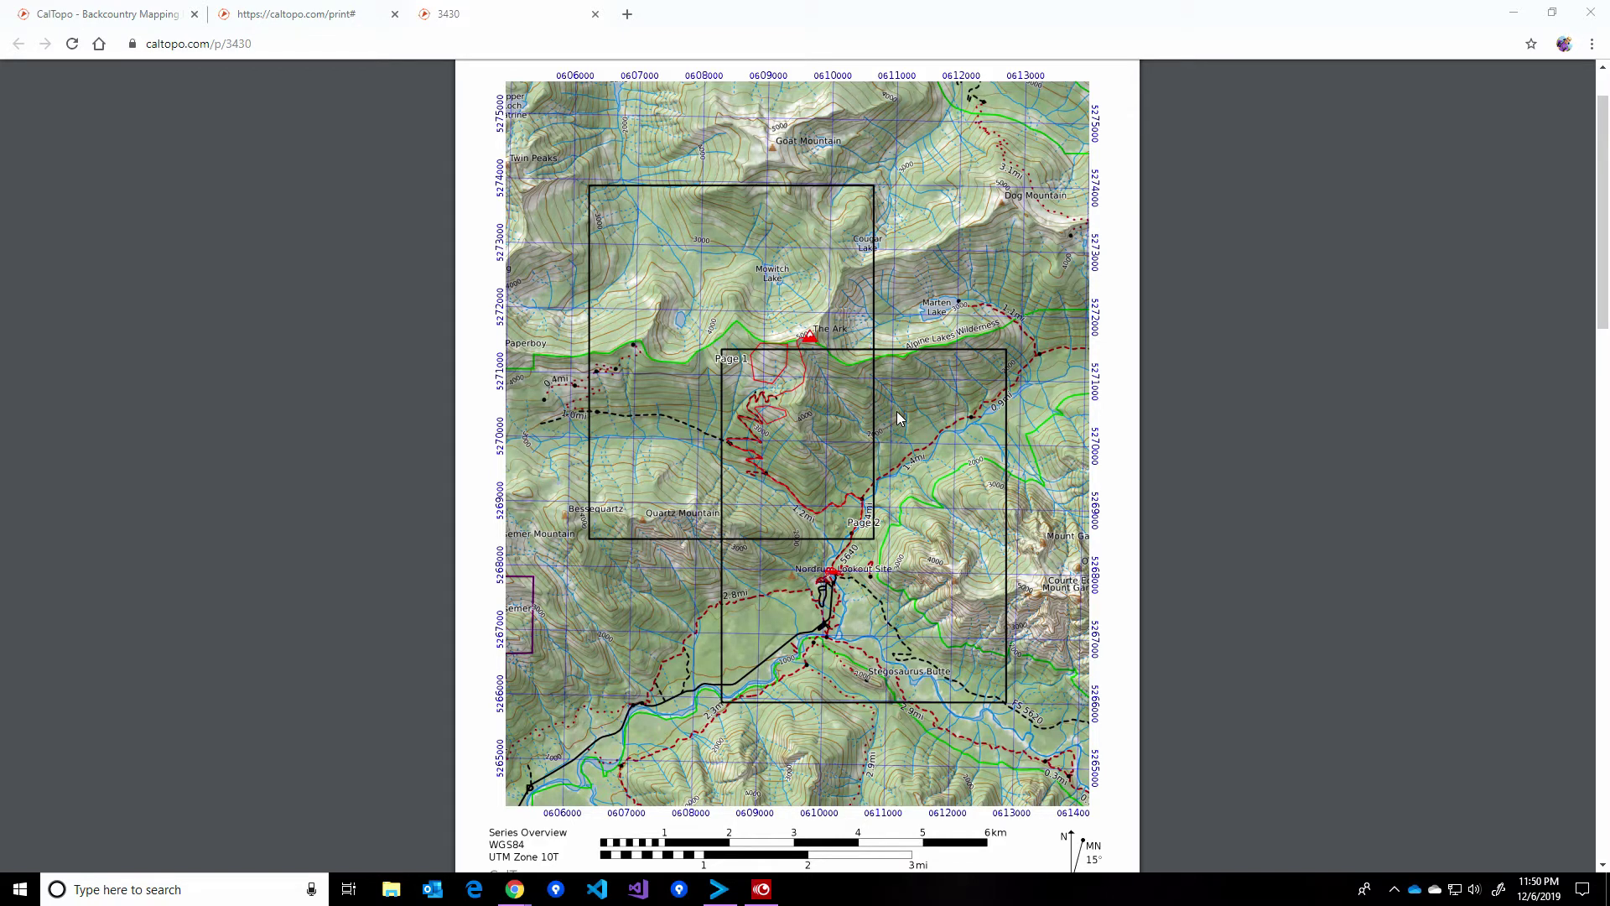
{"action": "scroll", "coordinate": [858, 408], "scroll_direction": "up", "scroll_amount": 1}
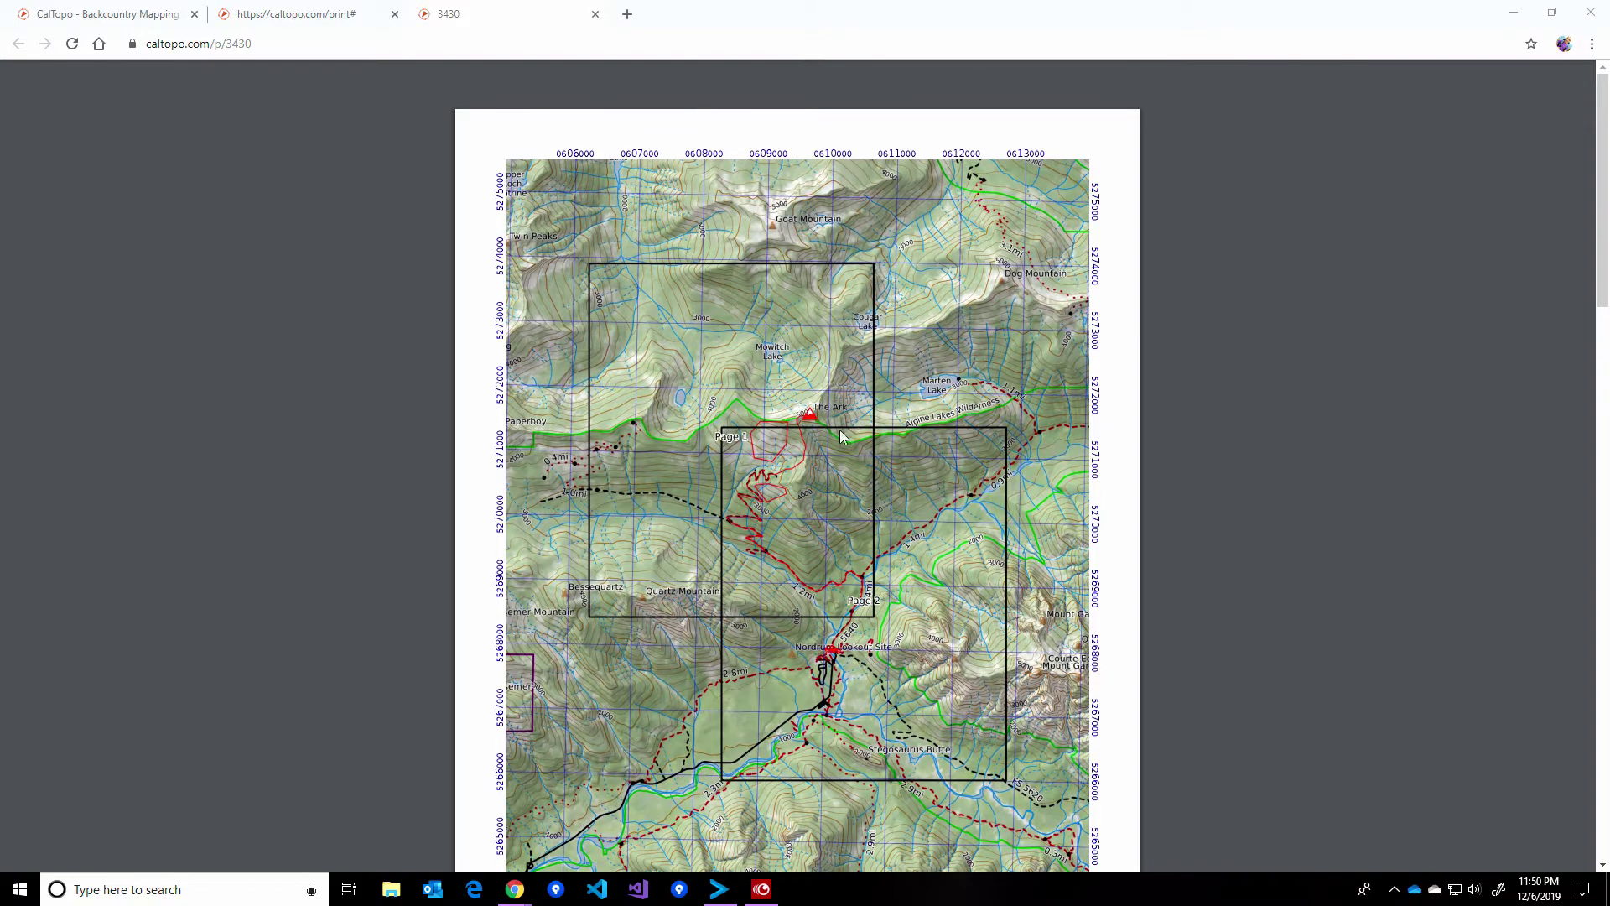
{"action": "left_click", "coordinate": [595, 14]}
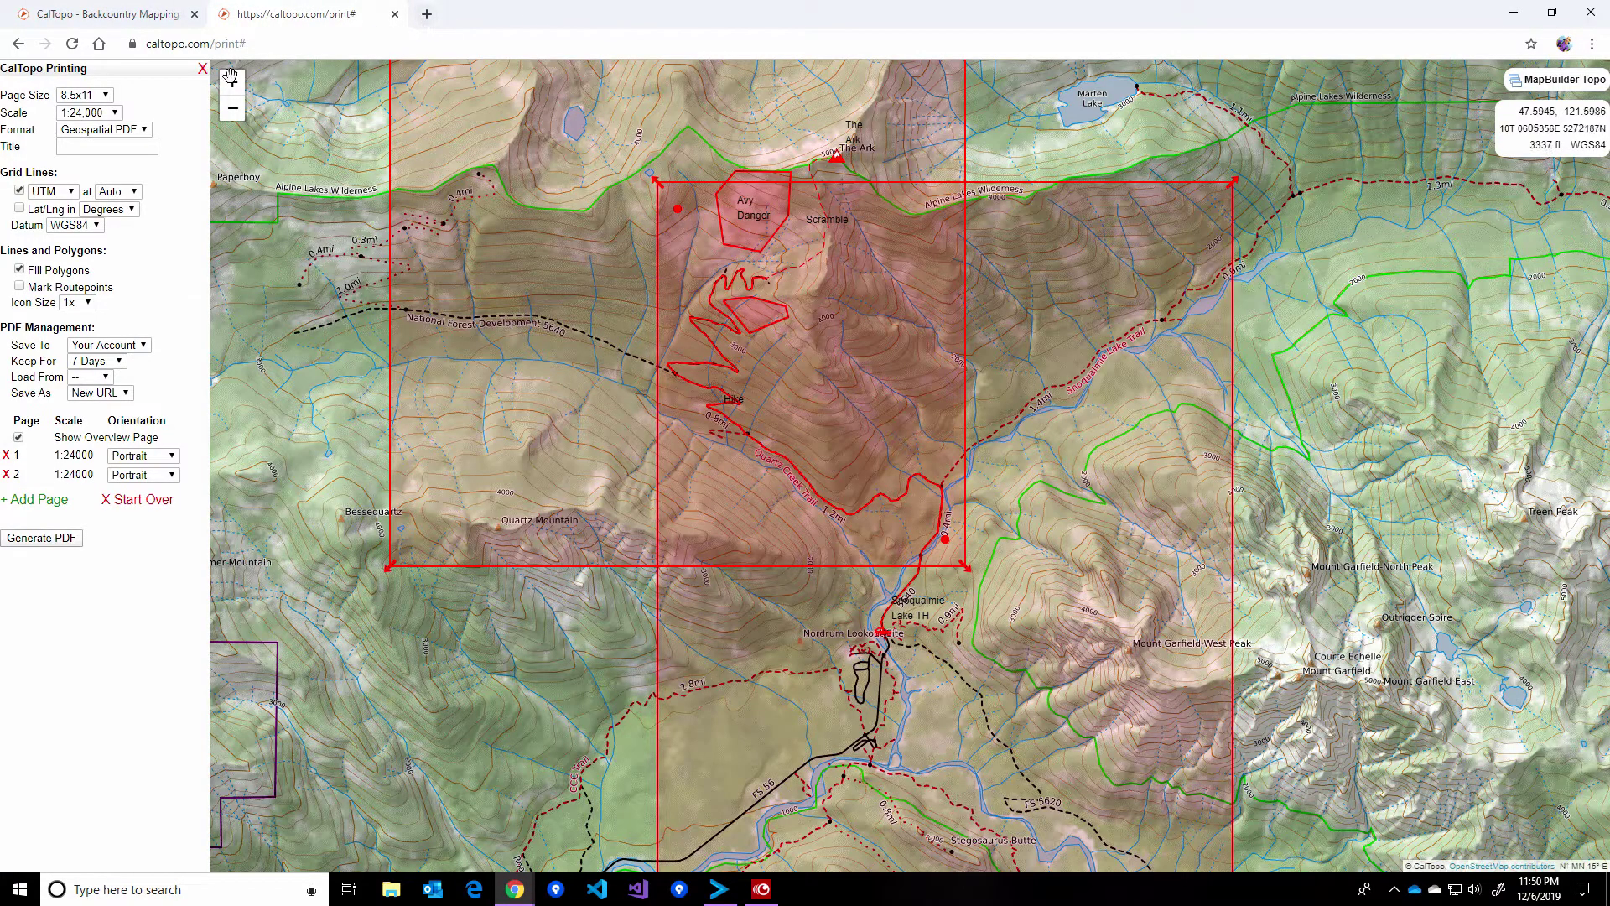
{"action": "left_click", "coordinate": [202, 68]}
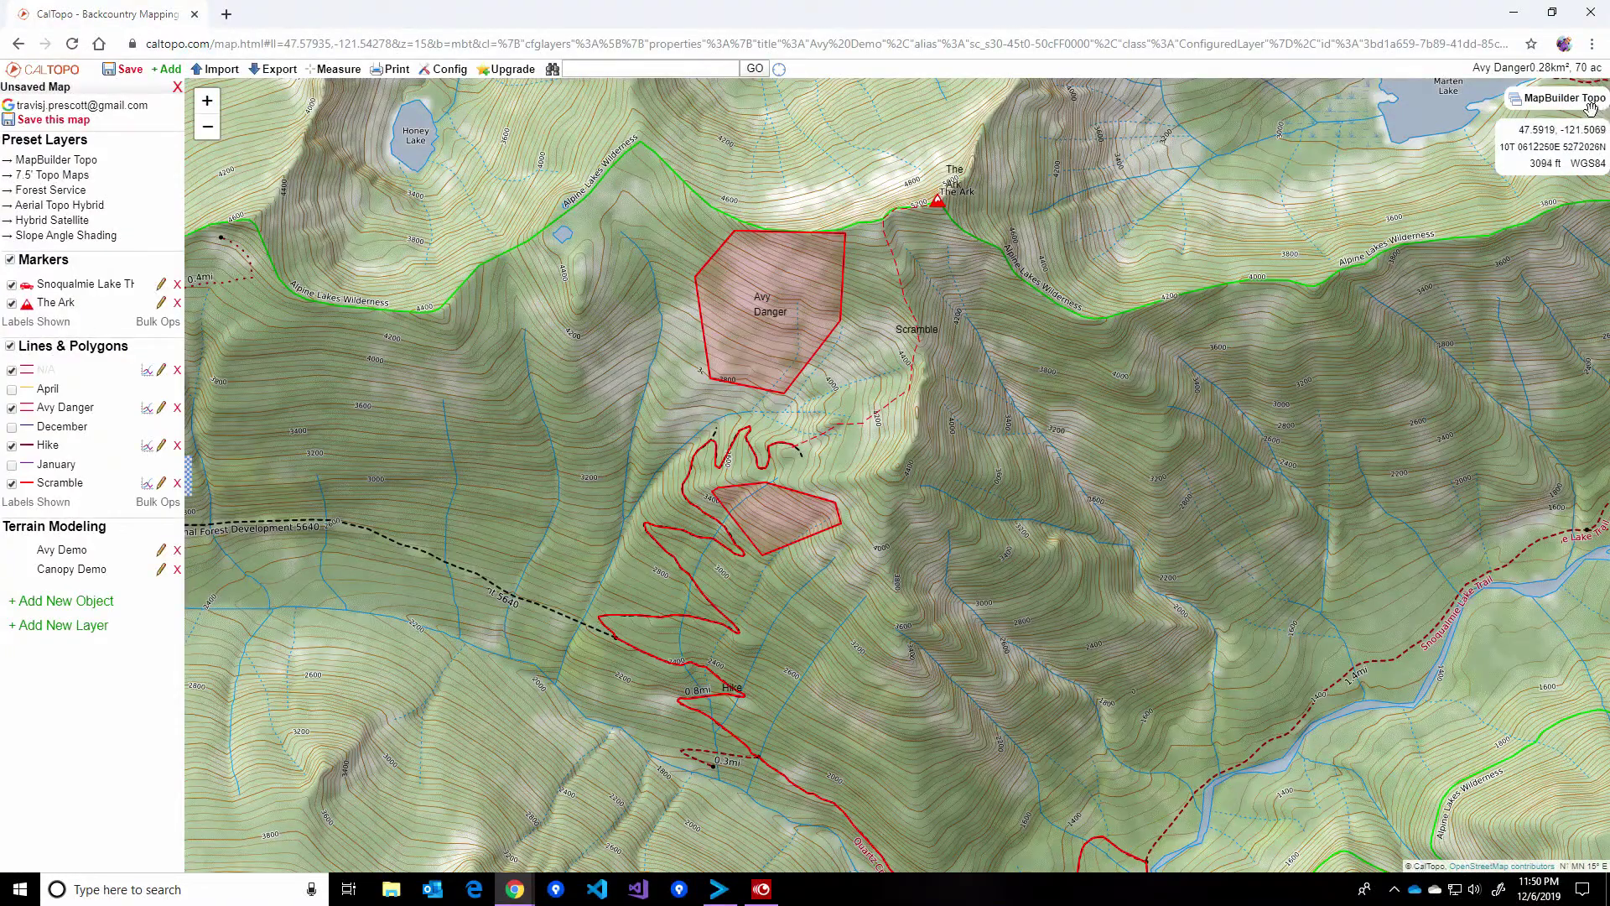
- Switch the base layer to Forest Service 2016 and frame the whole route from Snoqualmie Lake TH to The Ark
{"action": "mouse_move", "coordinate": [1591, 108]}
{"action": "left_click", "coordinate": [1546, 130]}
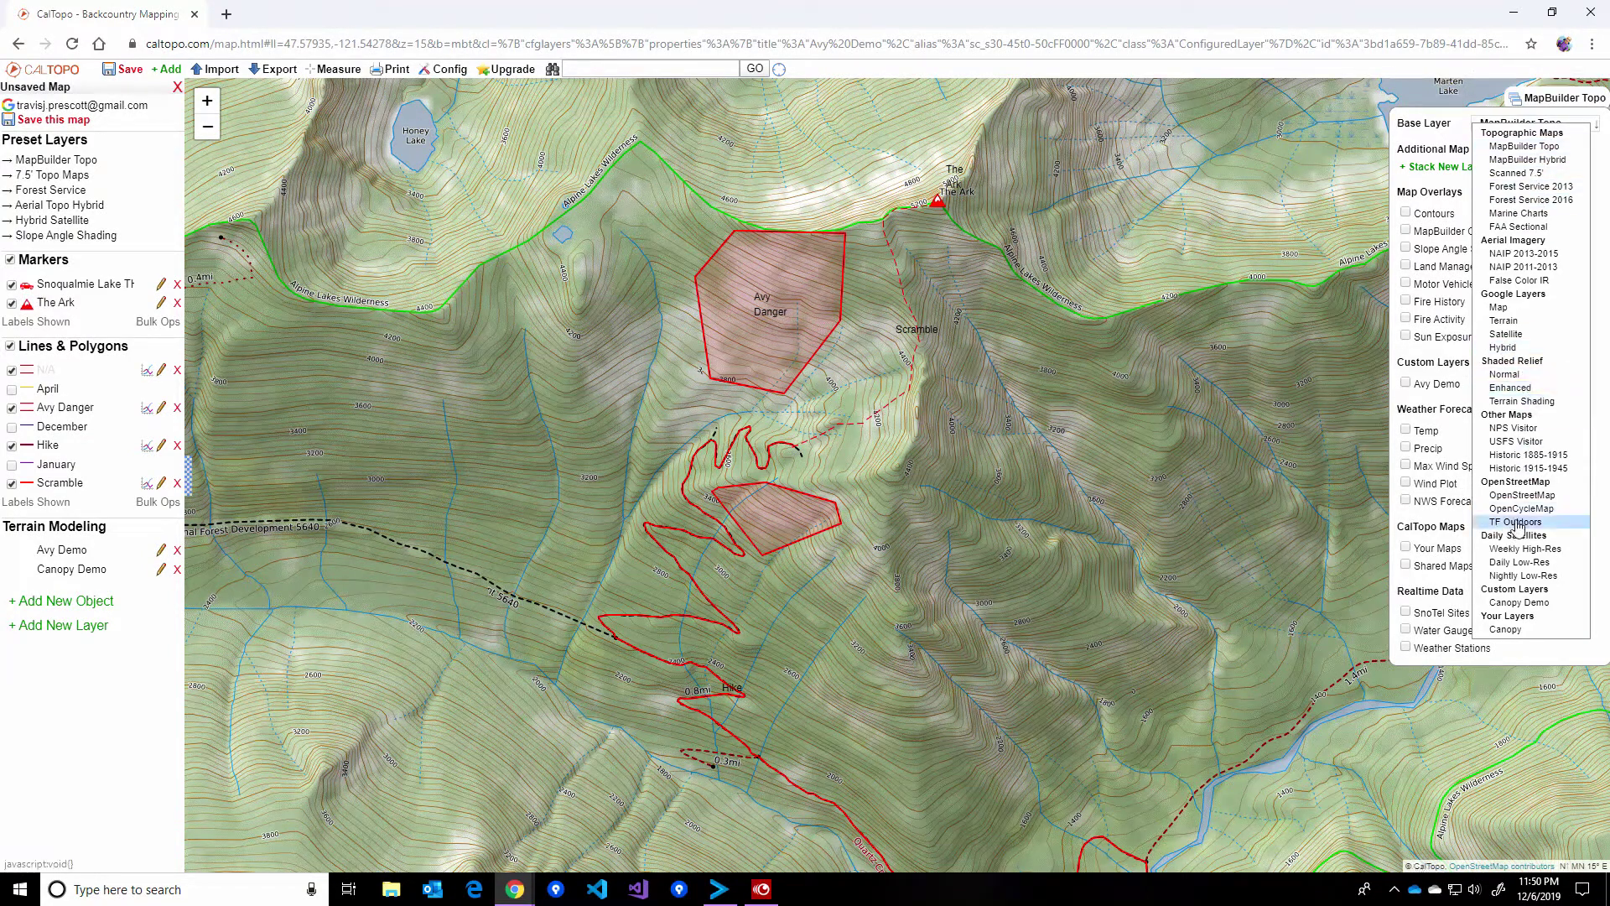
{"action": "left_click", "coordinate": [1544, 201]}
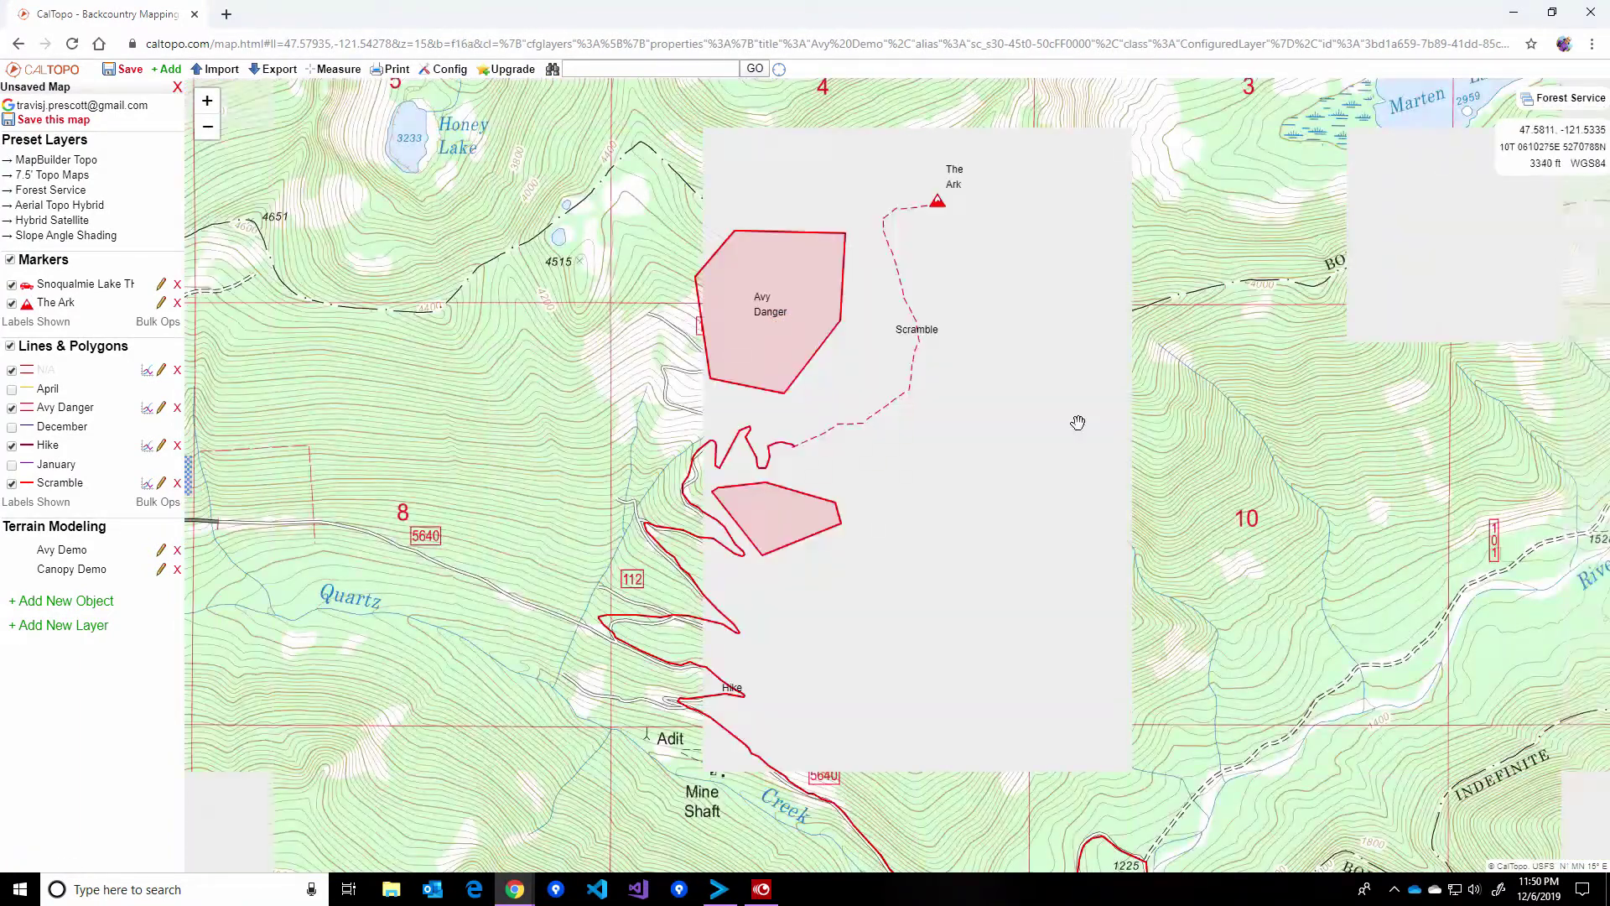
{"action": "scroll", "coordinate": [1059, 483], "scroll_direction": "down", "scroll_amount": 1}
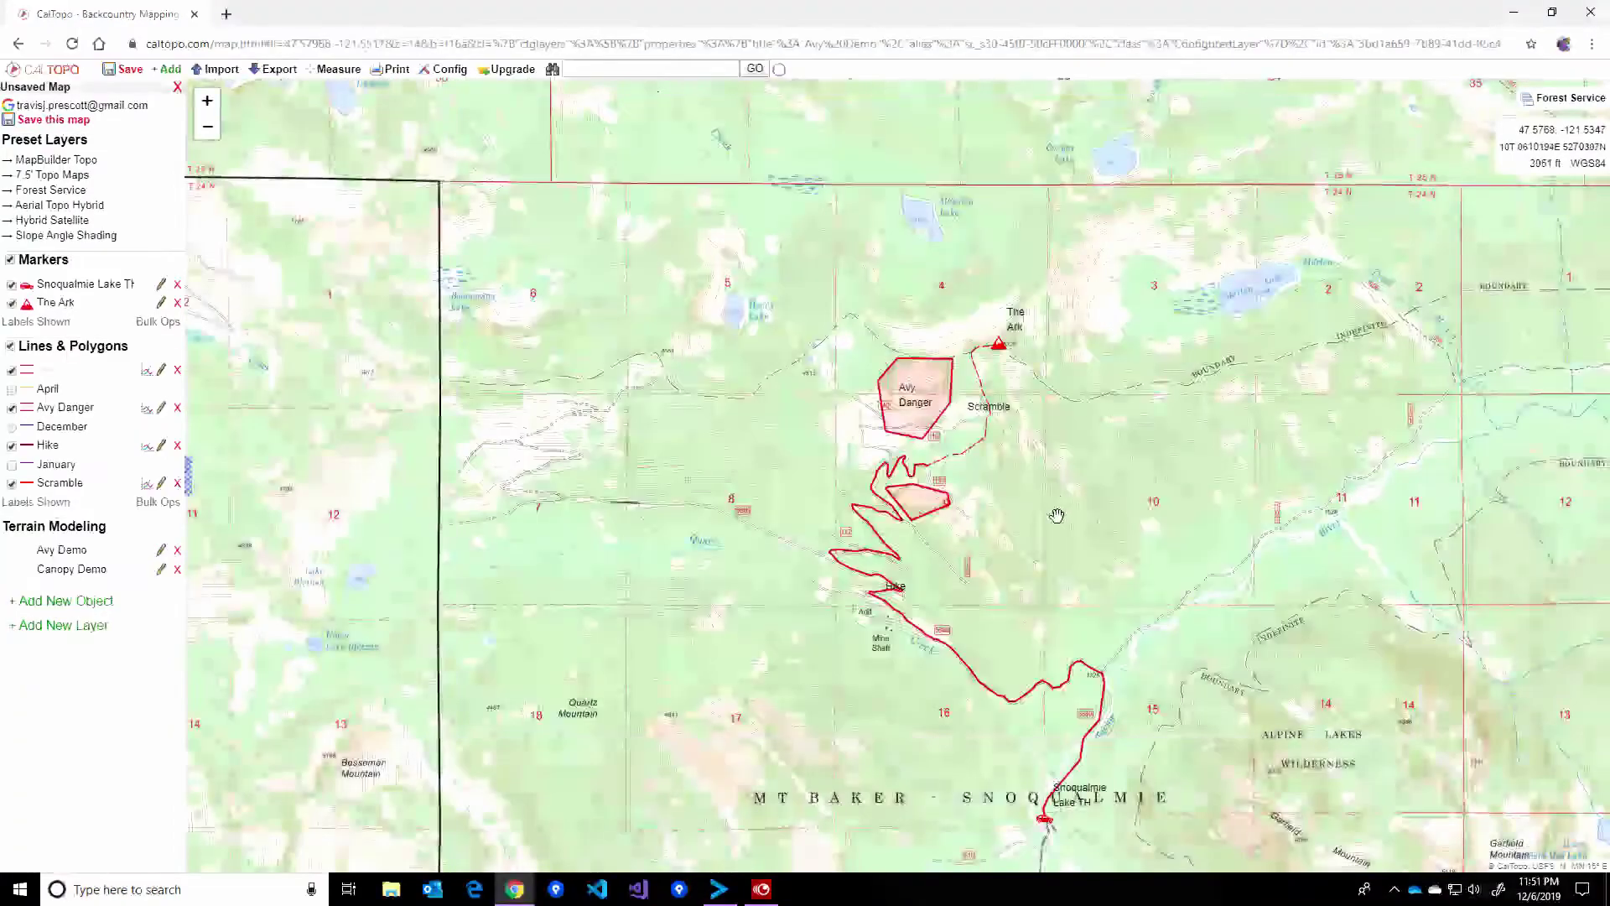
{"action": "left_click_drag", "start_coordinate": [1054, 520], "coordinate": [975, 445]}
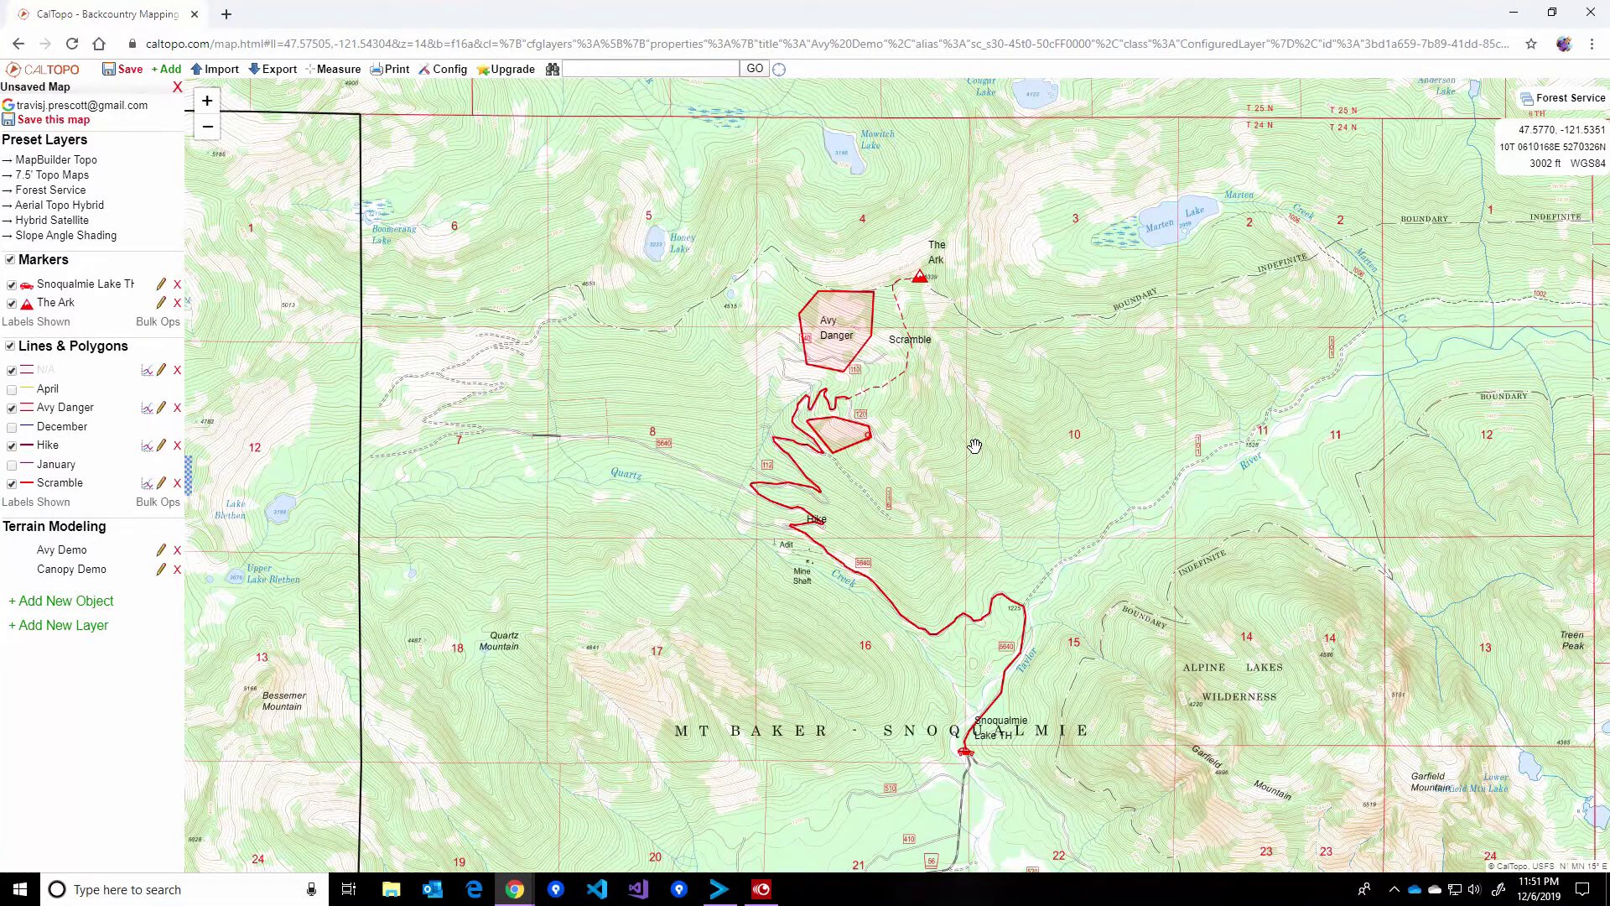
{"action": "scroll", "coordinate": [975, 446], "scroll_direction": "down", "scroll_amount": 1}
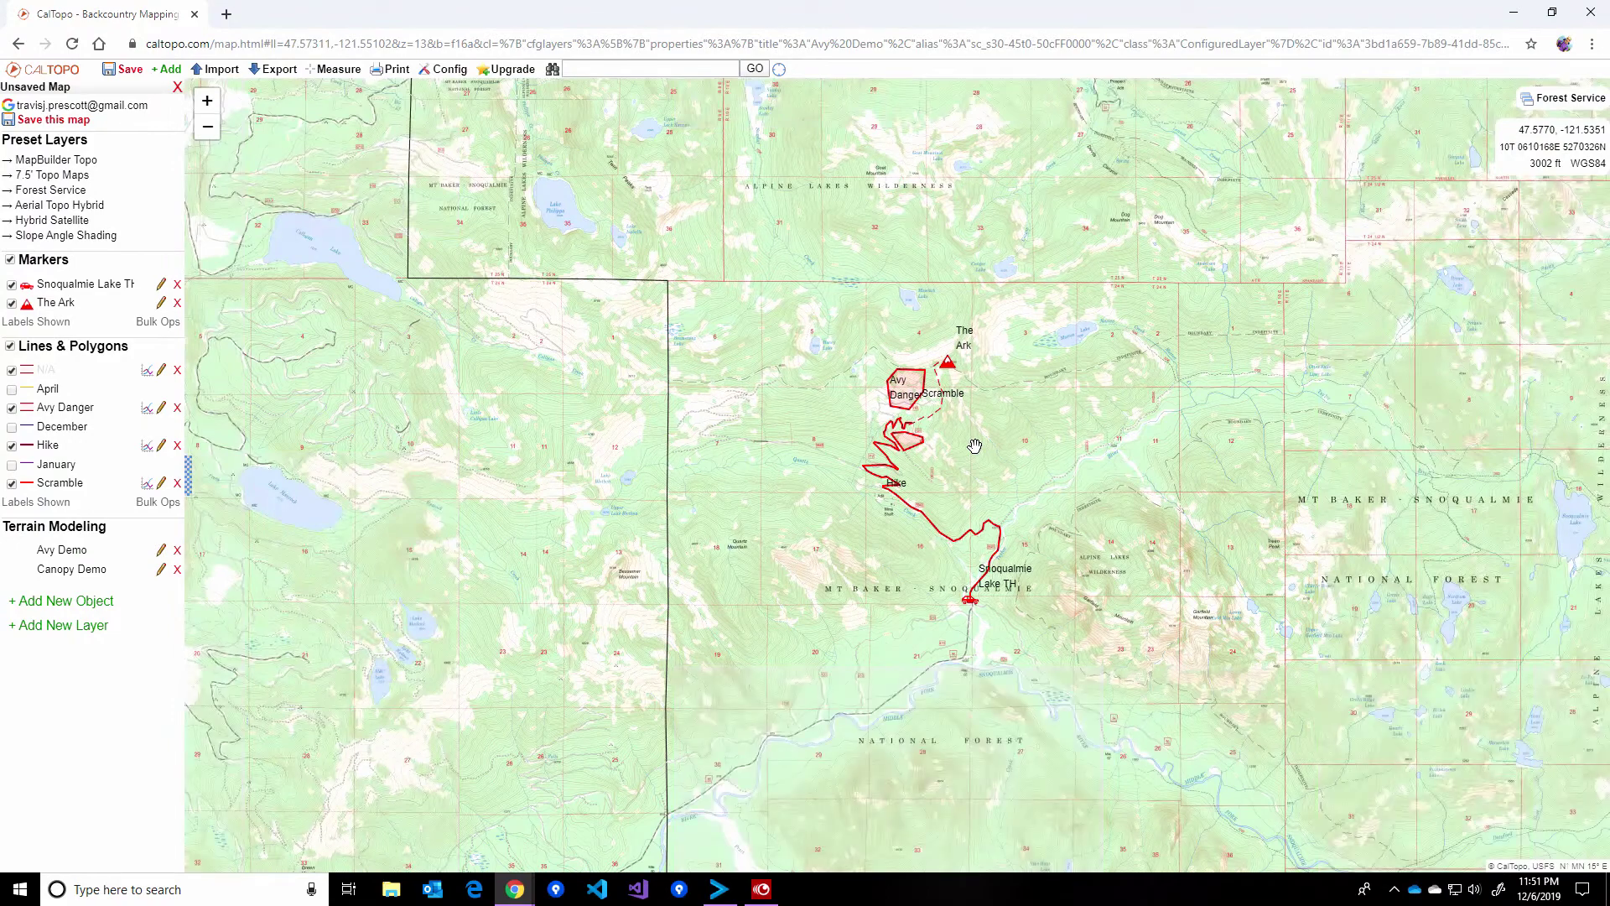
{"action": "scroll", "coordinate": [1024, 447], "scroll_direction": "up", "scroll_amount": 1}
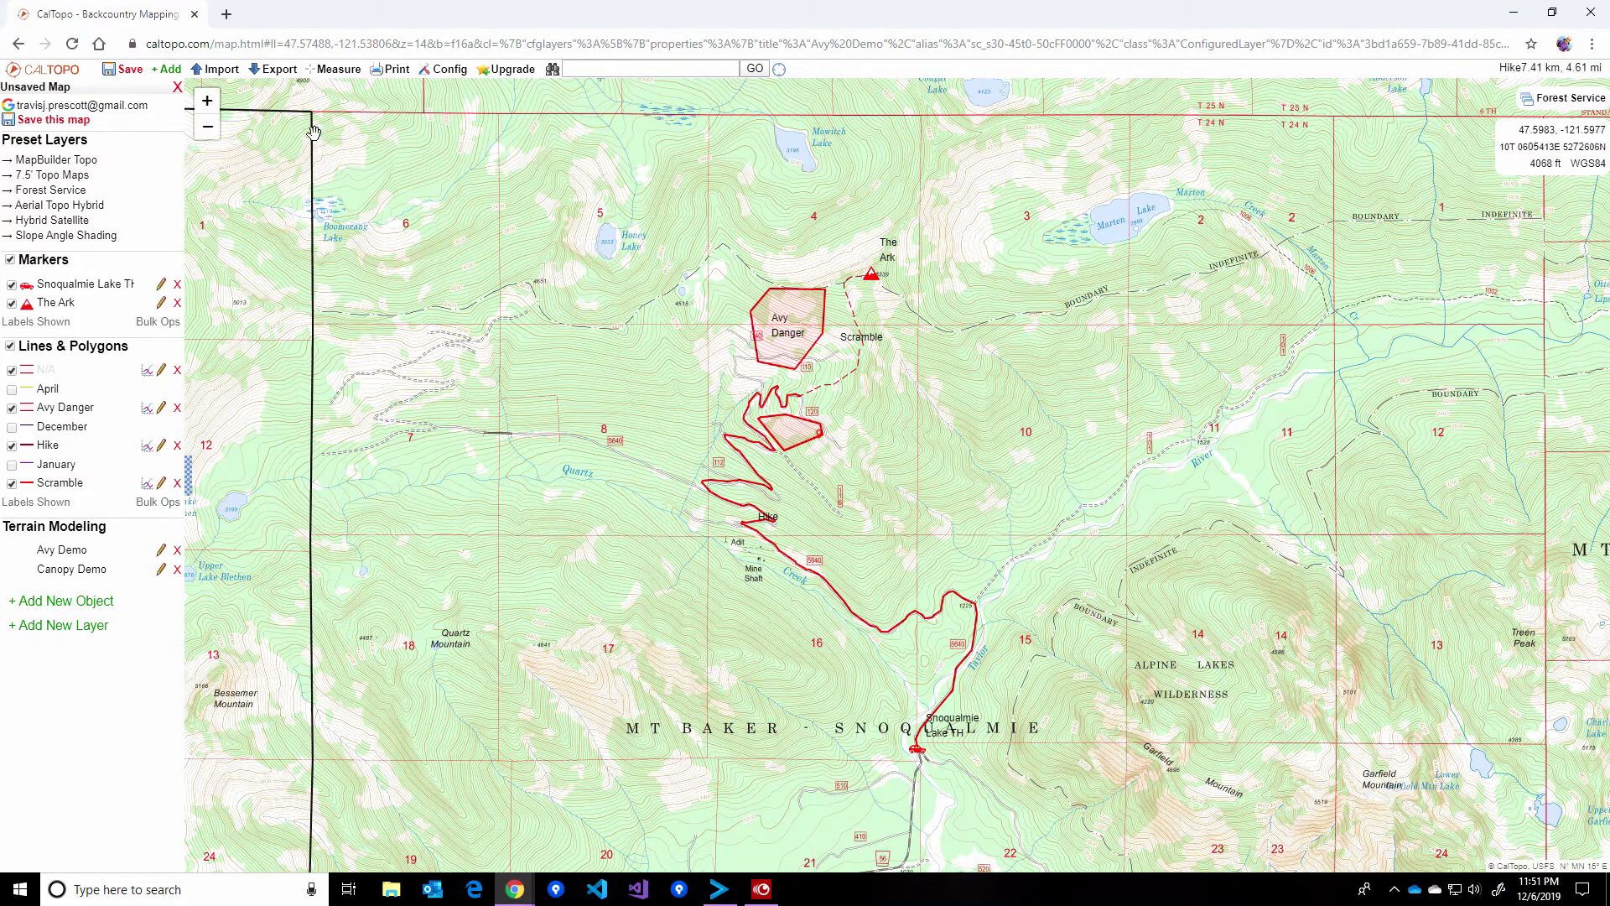
- View the whole route on the Scanned 7.5' base layer for comparison and return to Forest Service 2016
{"action": "left_click", "coordinate": [1544, 124]}
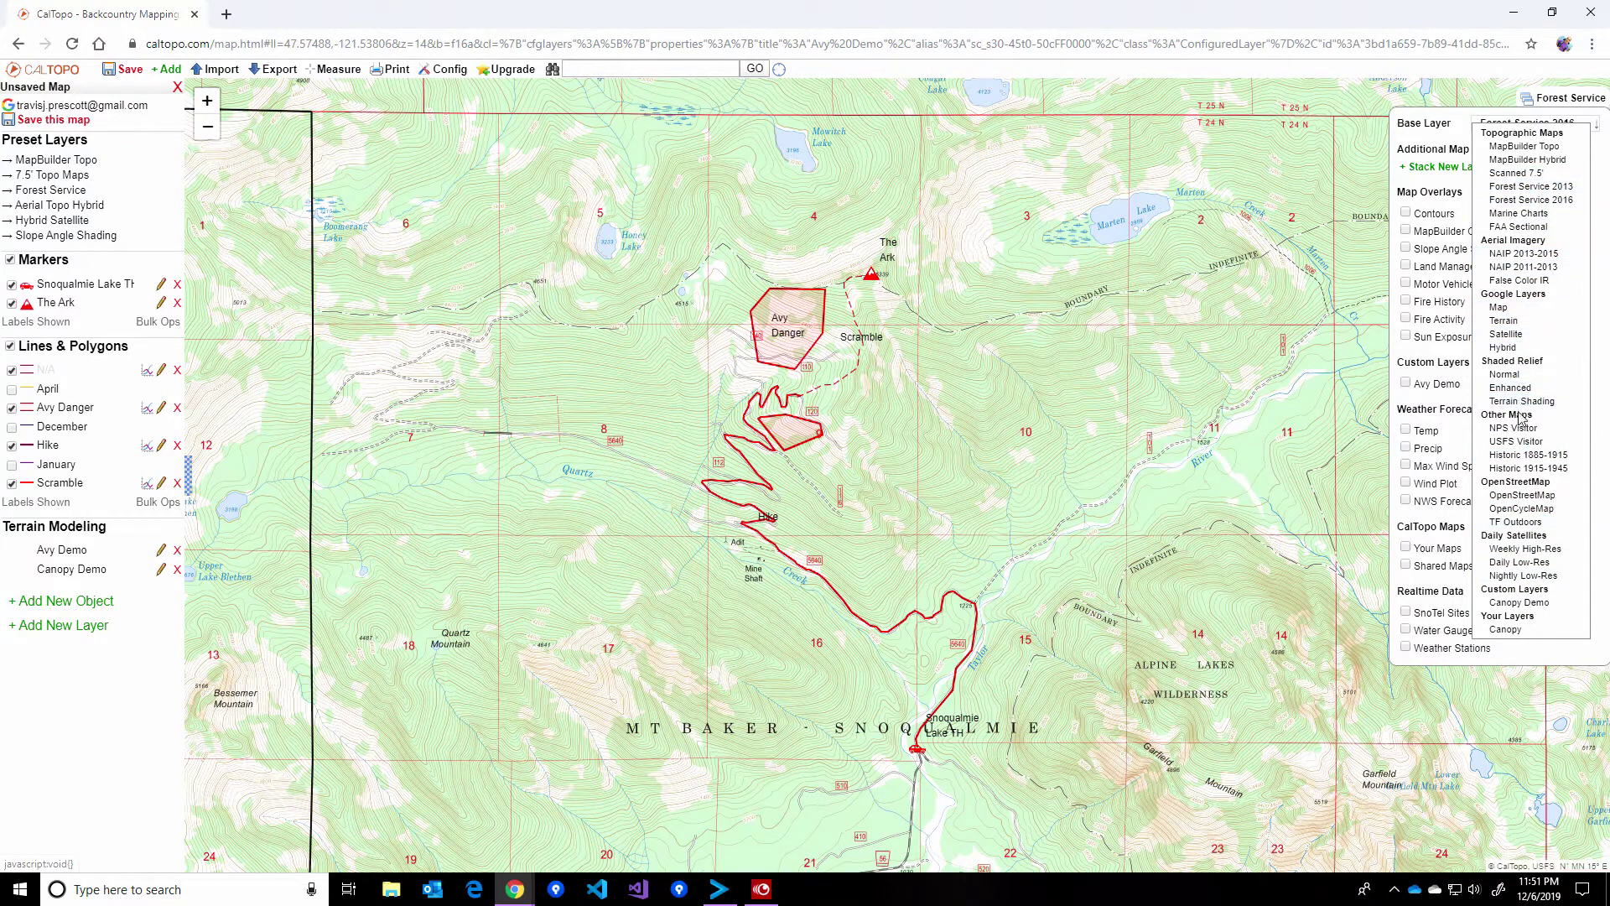
{"action": "scroll", "coordinate": [1521, 564], "scroll_direction": "up", "scroll_amount": 2}
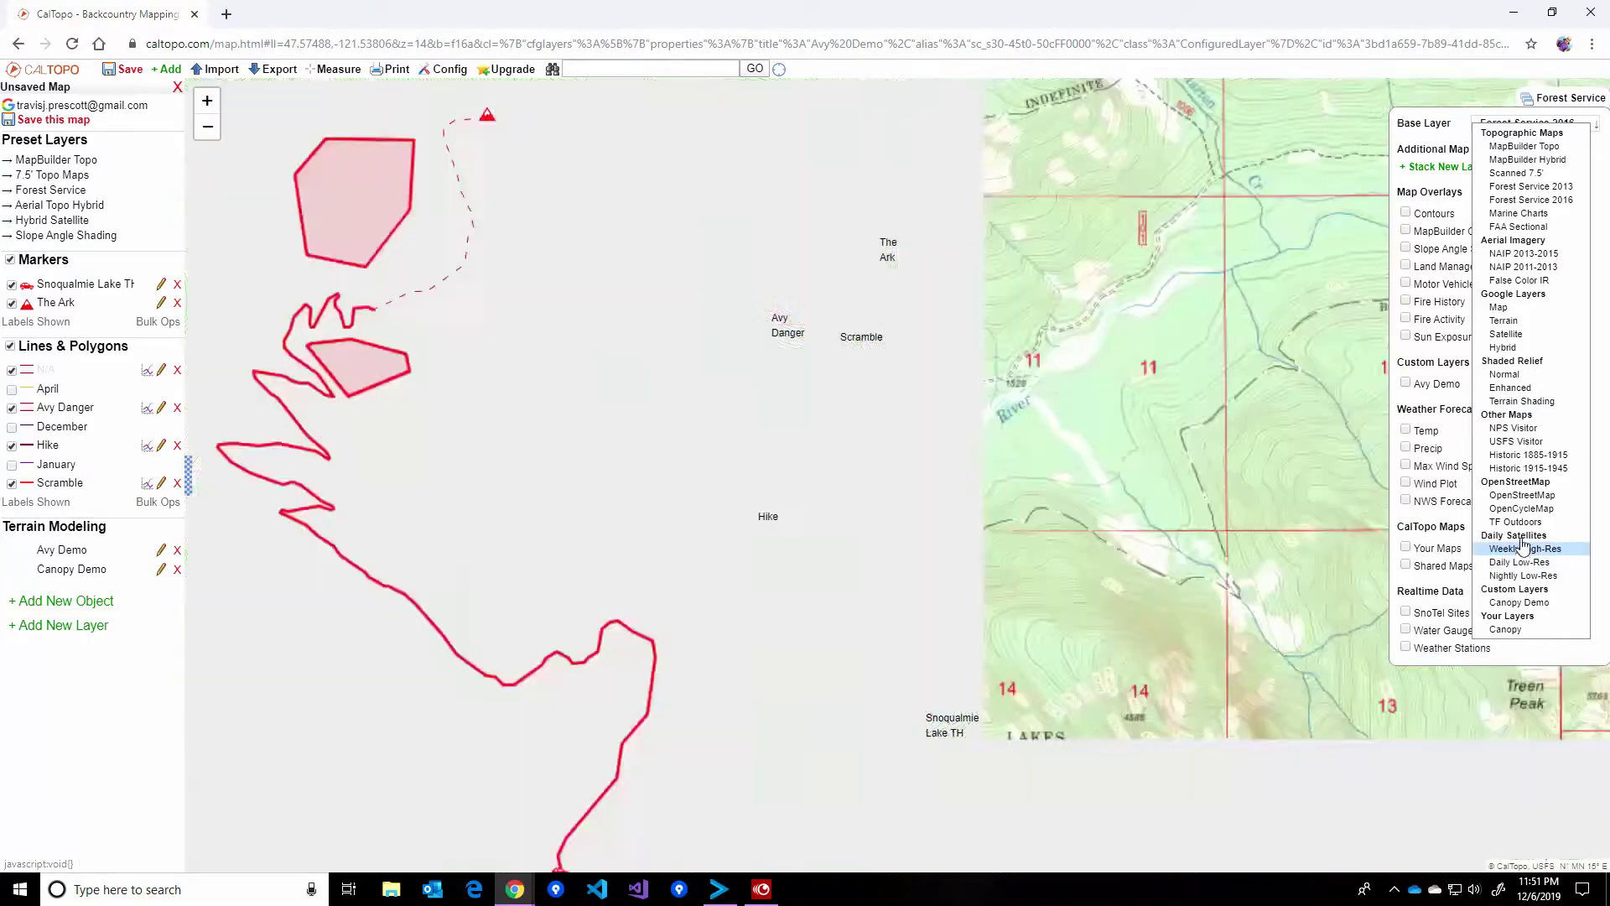
{"action": "scroll", "coordinate": [1523, 374], "scroll_direction": "down", "scroll_amount": 1}
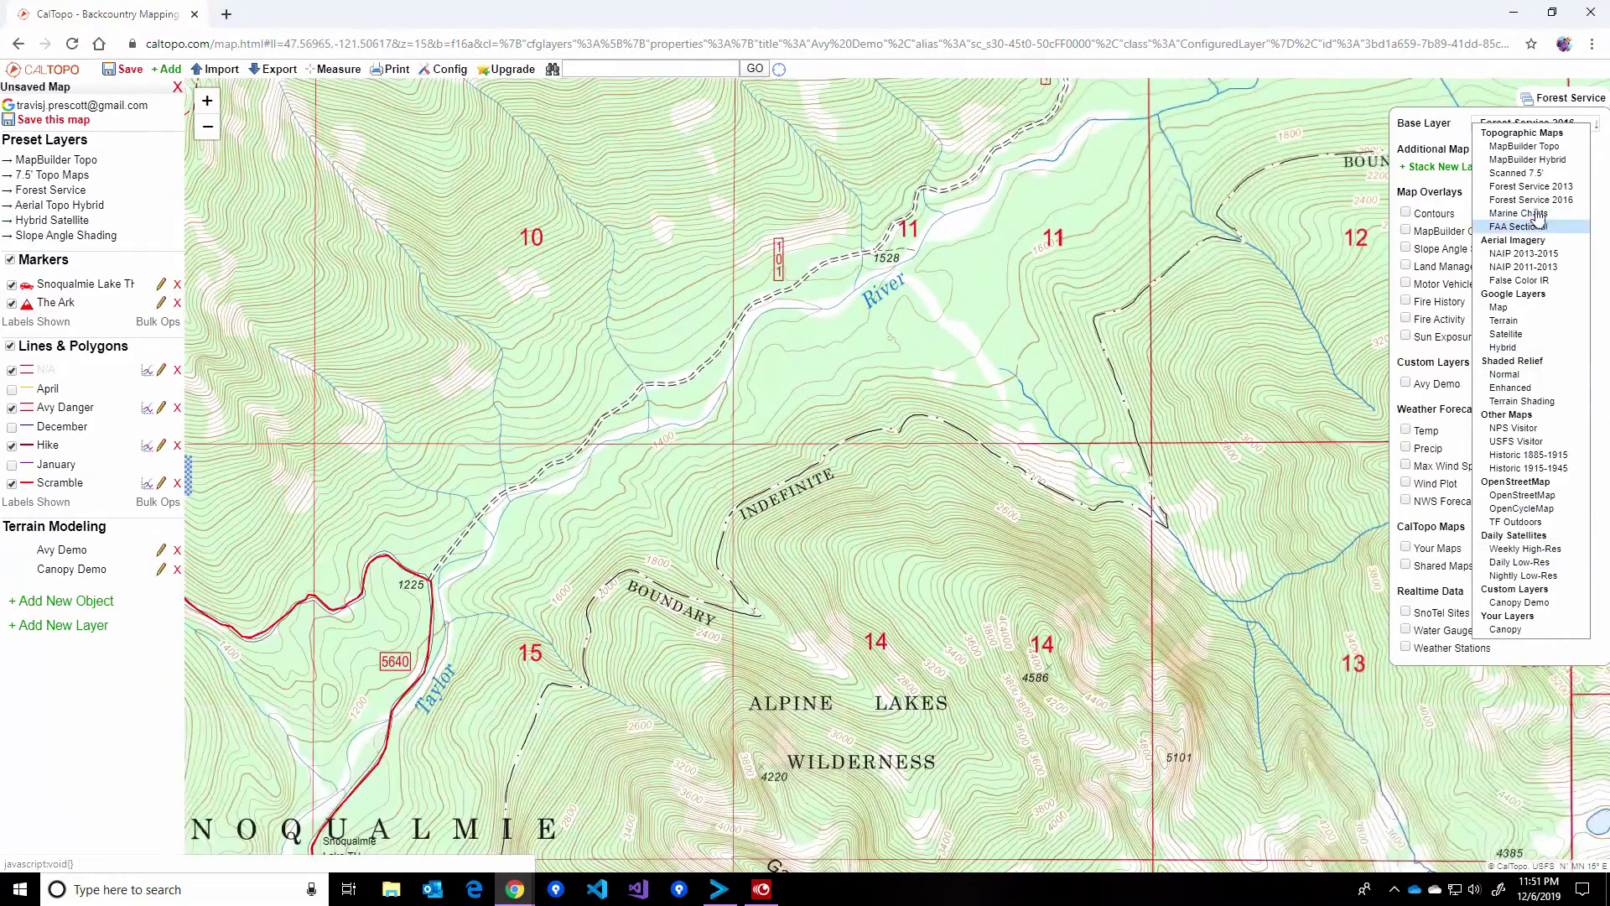
{"action": "left_click", "coordinate": [1522, 173]}
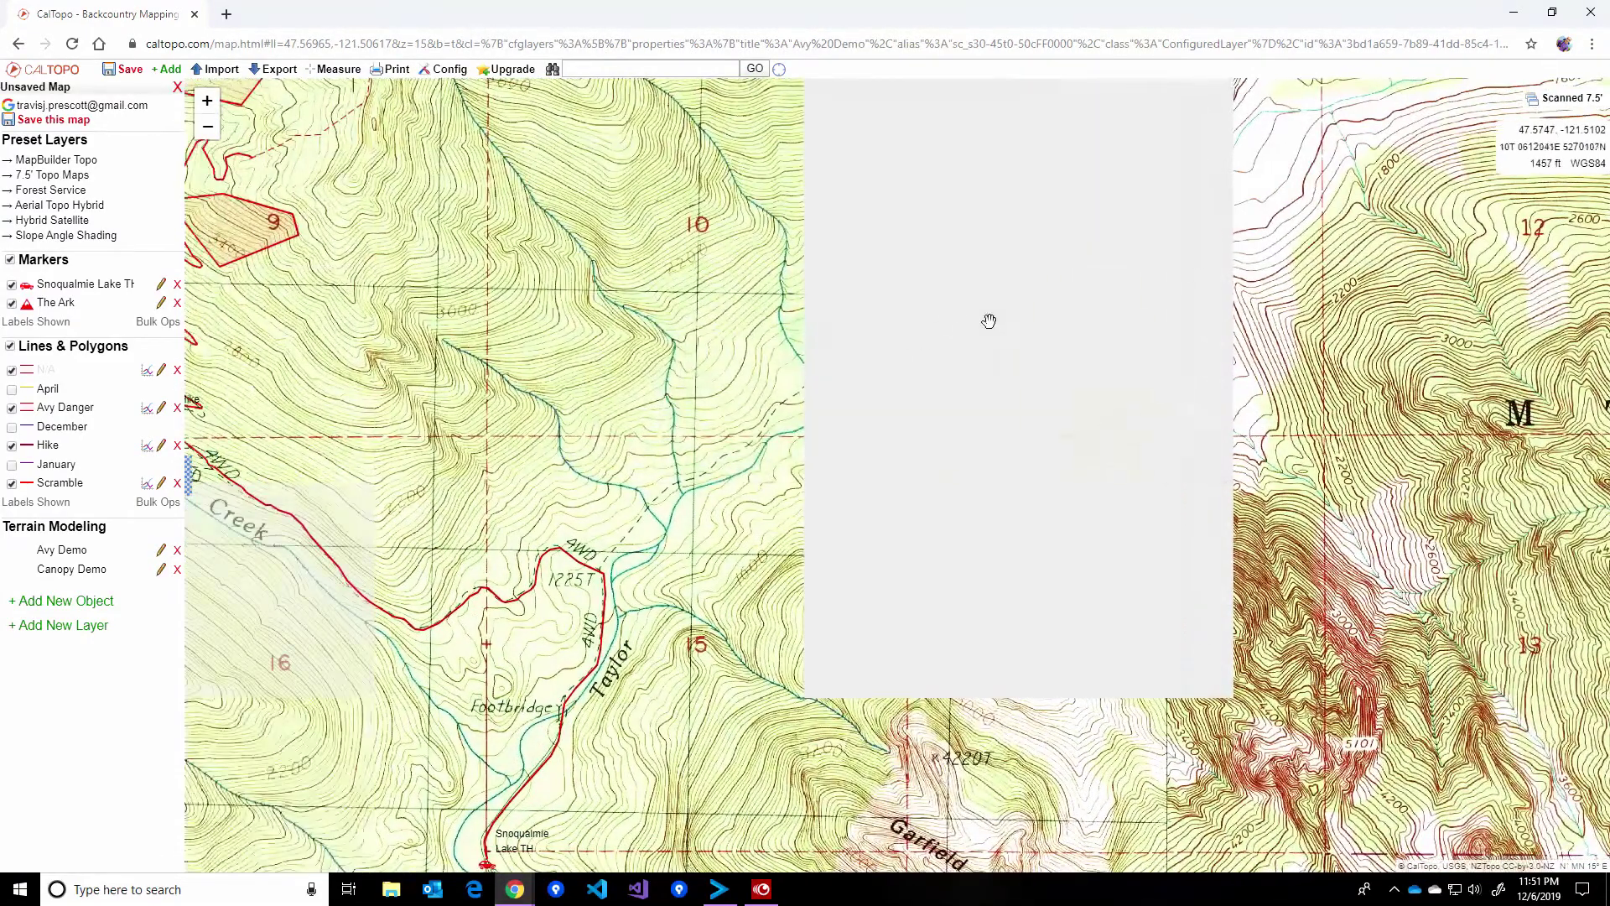
{"action": "scroll", "coordinate": [990, 326], "scroll_direction": "down", "scroll_amount": 1}
{"action": "left_click_drag", "start_coordinate": [992, 482], "coordinate": [1010, 506]}
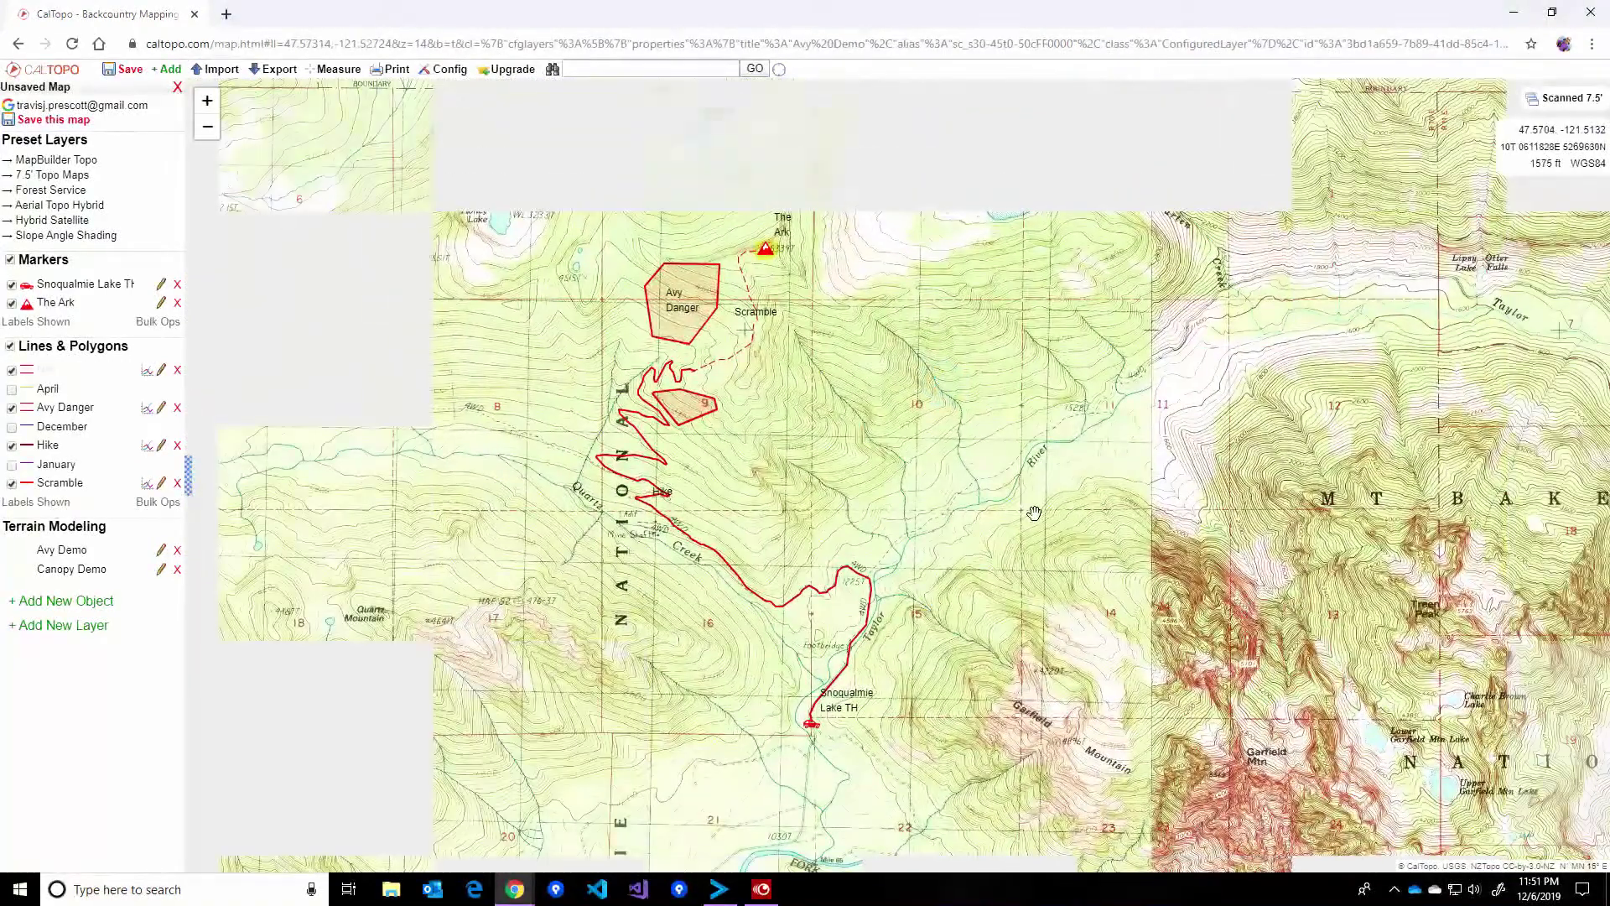
{"action": "mouse_move", "coordinate": [1602, 112]}
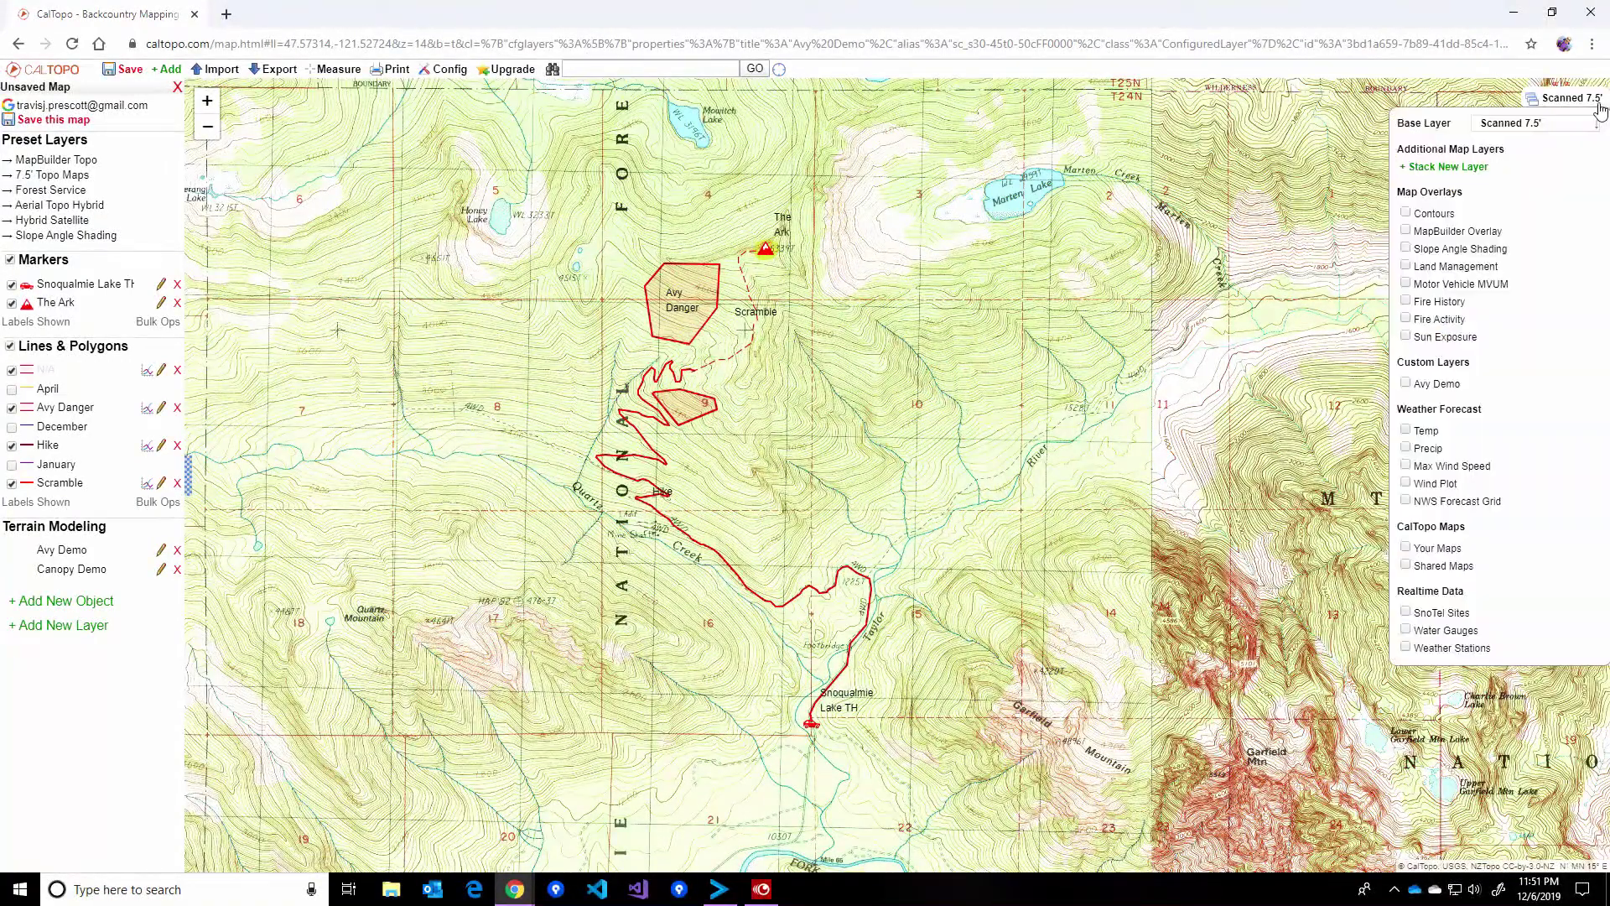
{"action": "left_click", "coordinate": [1562, 124]}
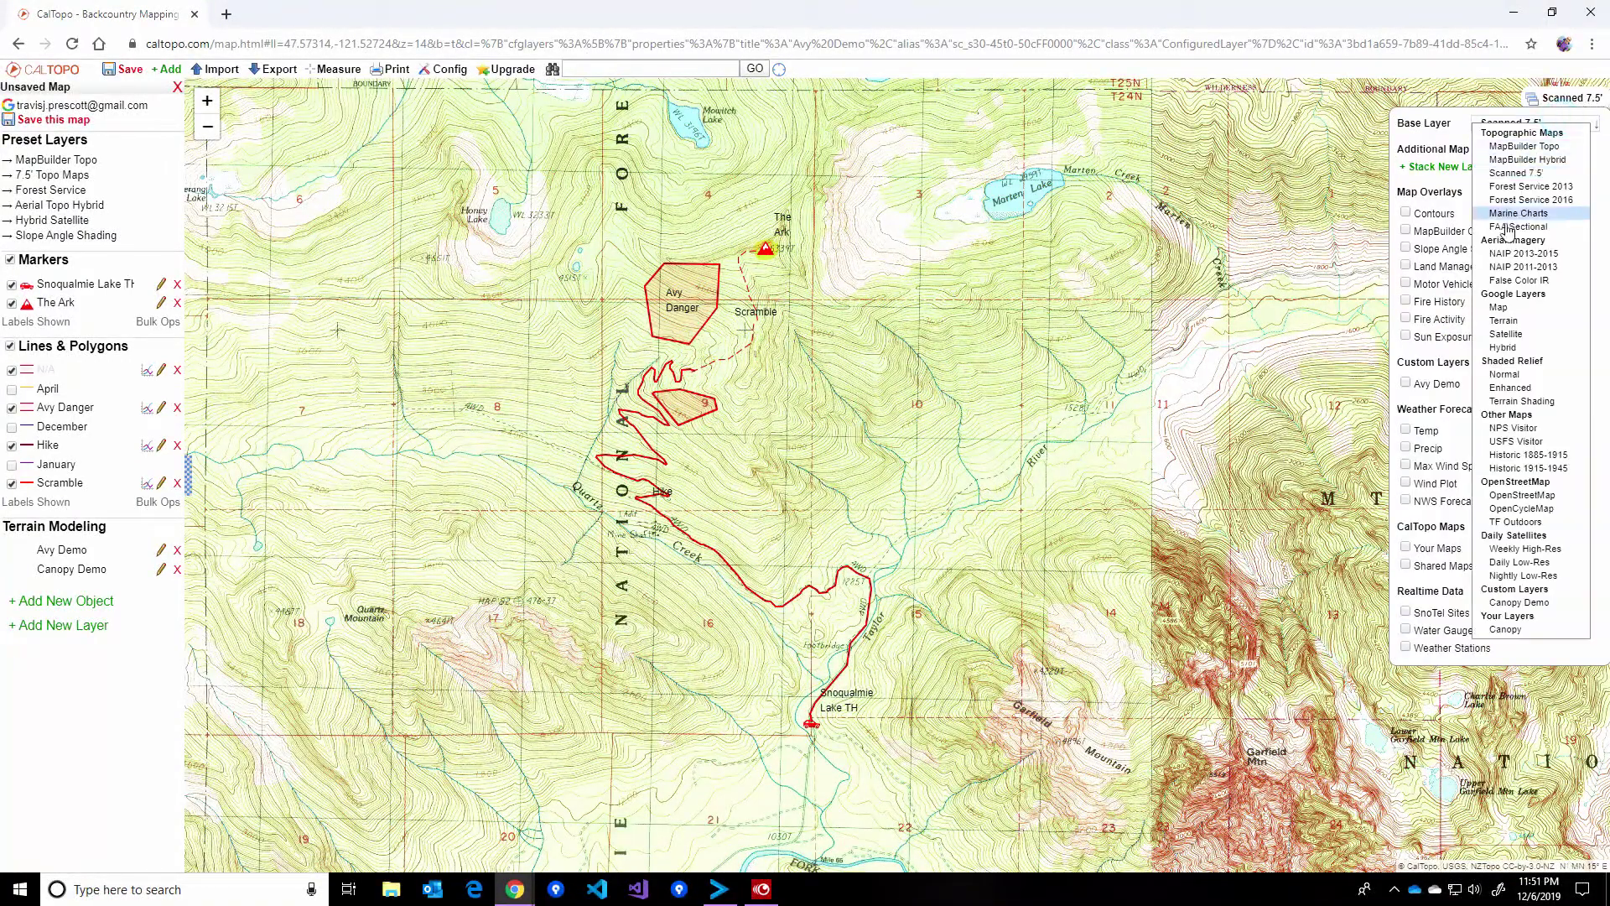
{"action": "left_click", "coordinate": [1543, 200]}
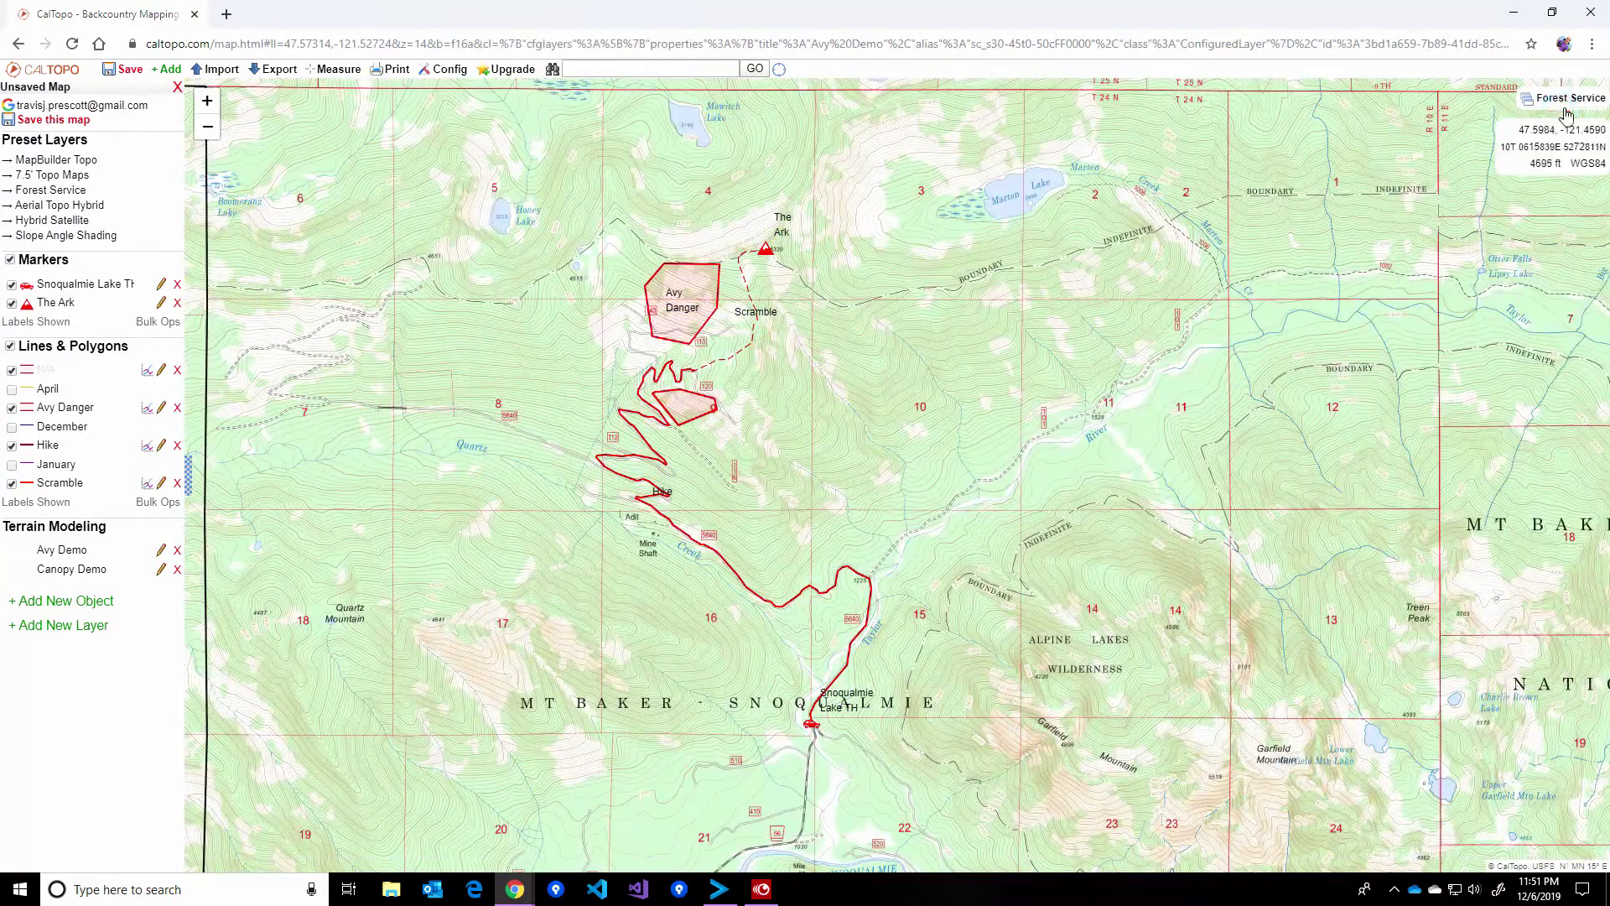
- Compare the route on the Forest Service 2013 base layer and switch back to the 2016 version
{"action": "left_click", "coordinate": [1552, 123]}
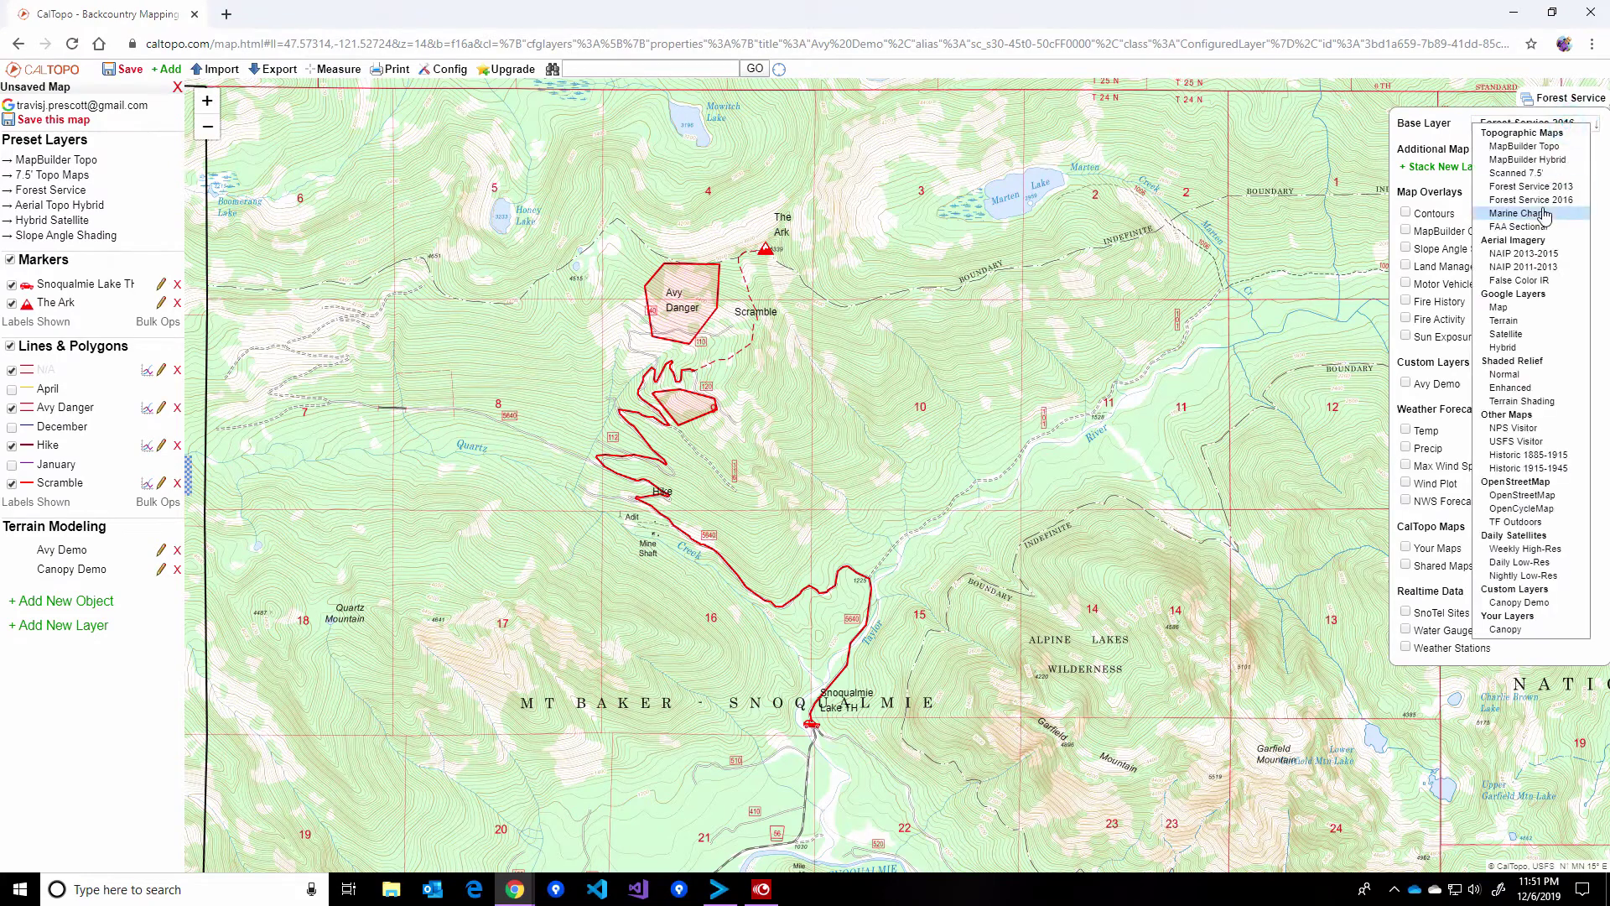
{"action": "left_click", "coordinate": [1552, 186]}
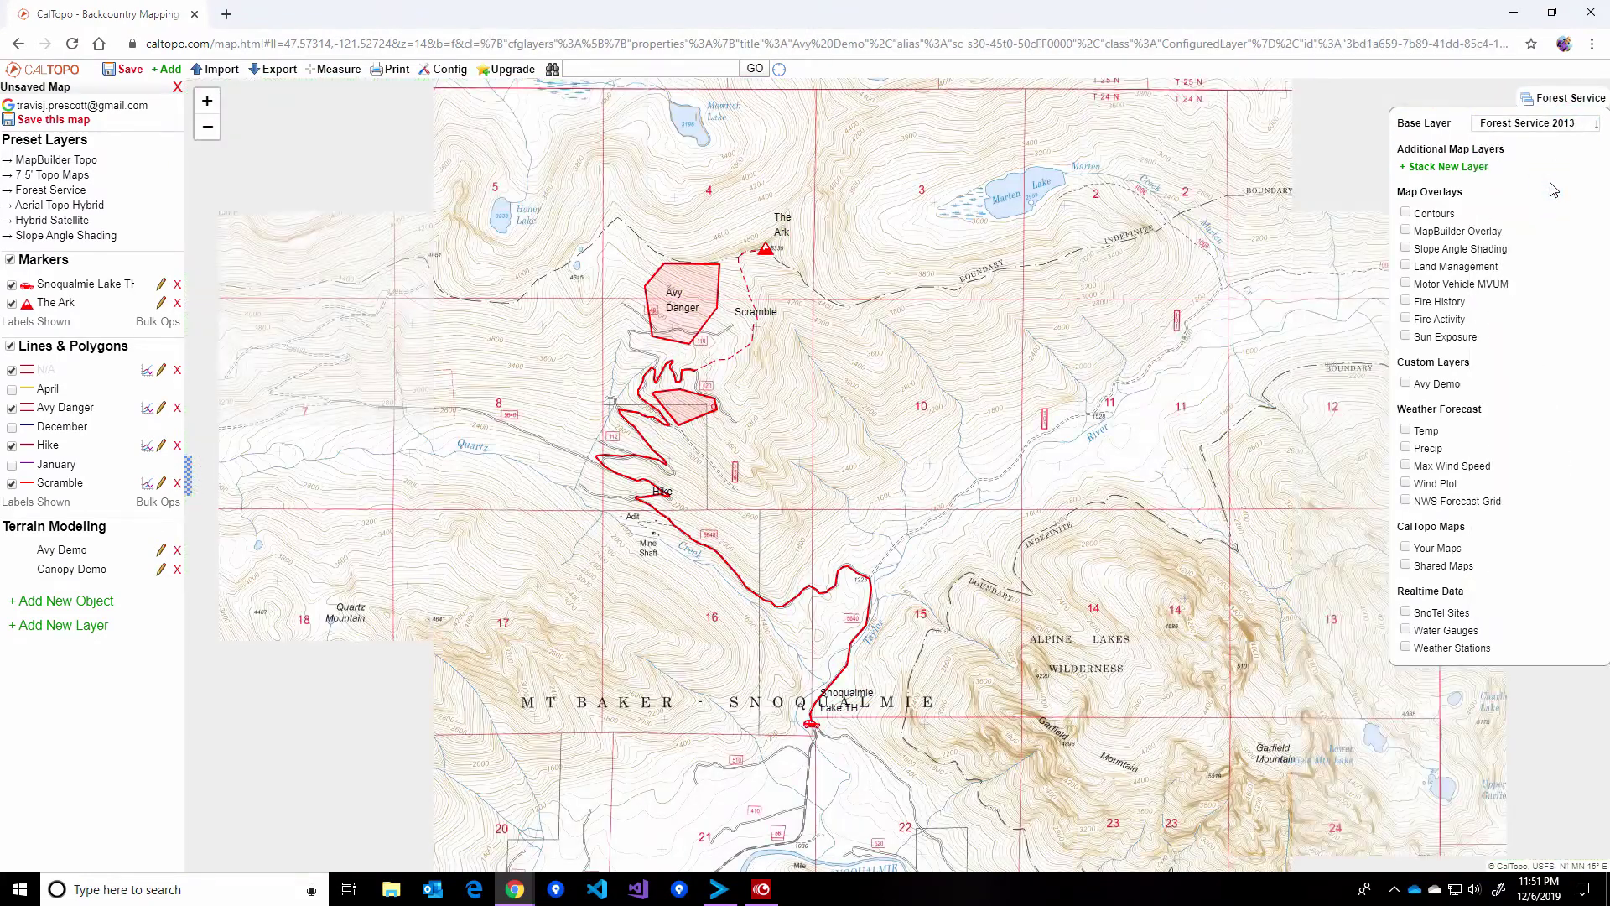
{"action": "left_click", "coordinate": [1552, 124]}
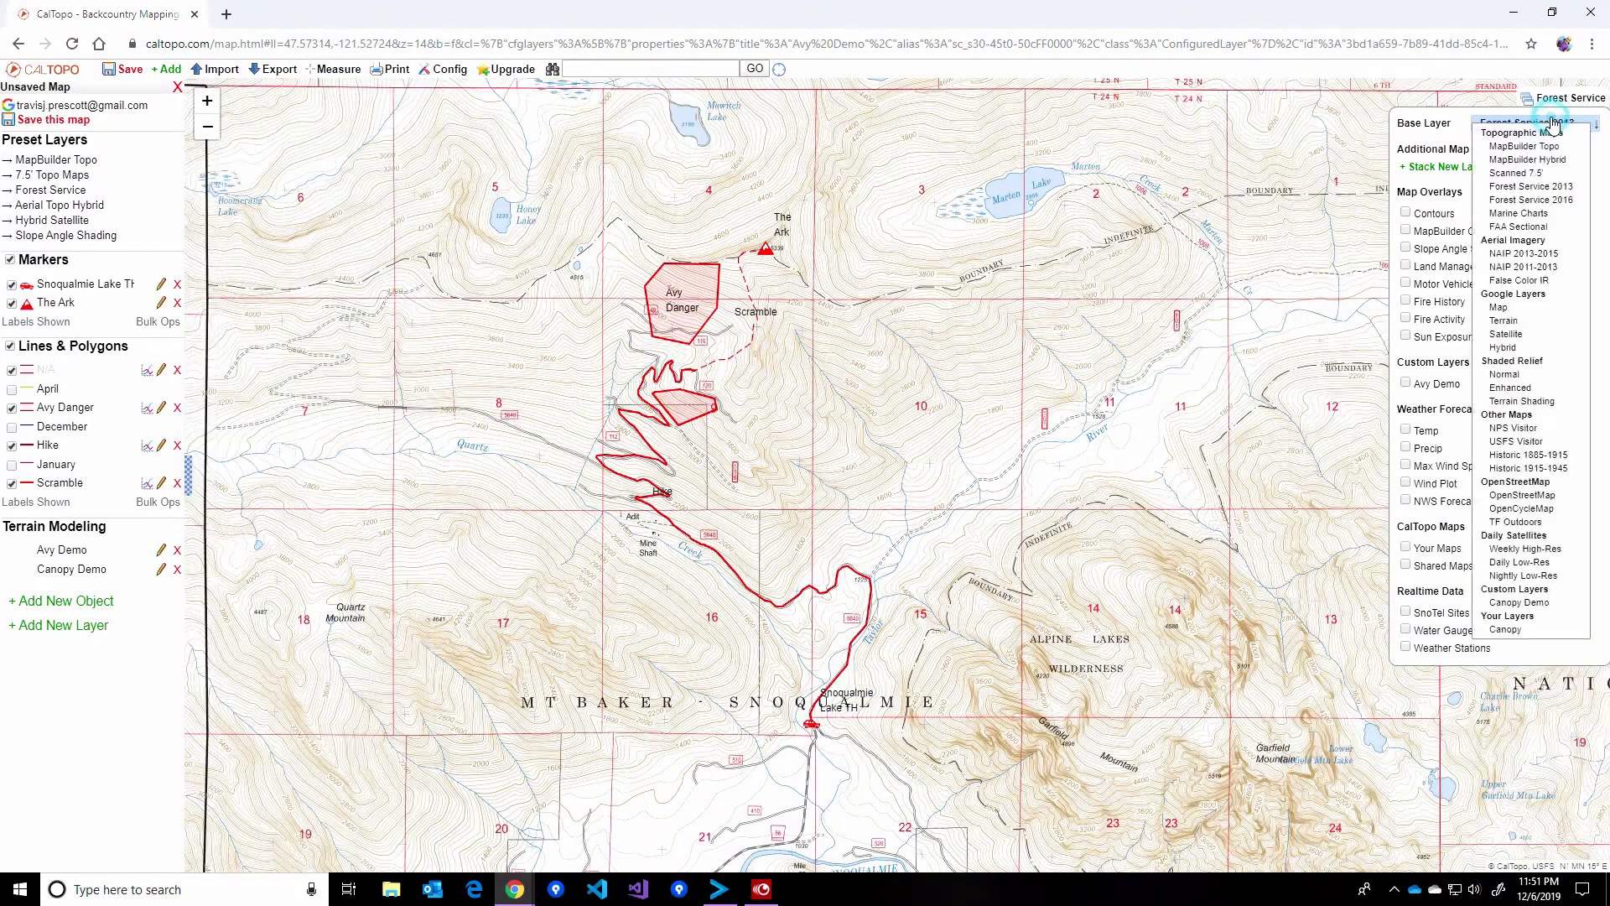
{"action": "left_click", "coordinate": [1551, 200]}
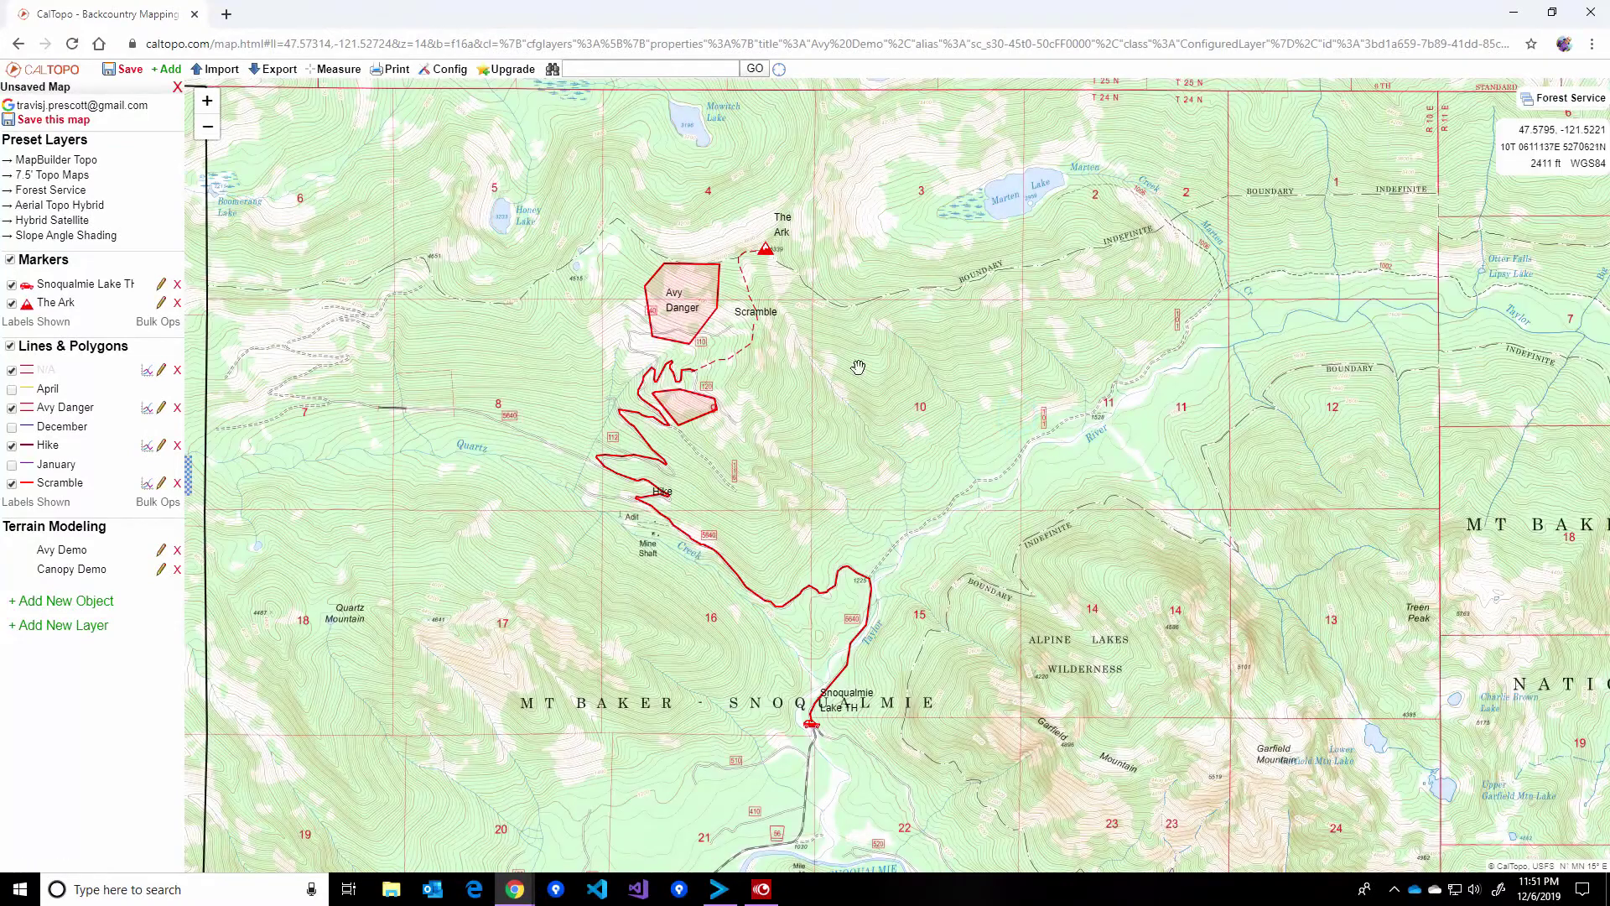
- Open the PDF or JPG print setup for the Forest Service 2016 map
{"action": "mouse_move", "coordinate": [393, 69]}
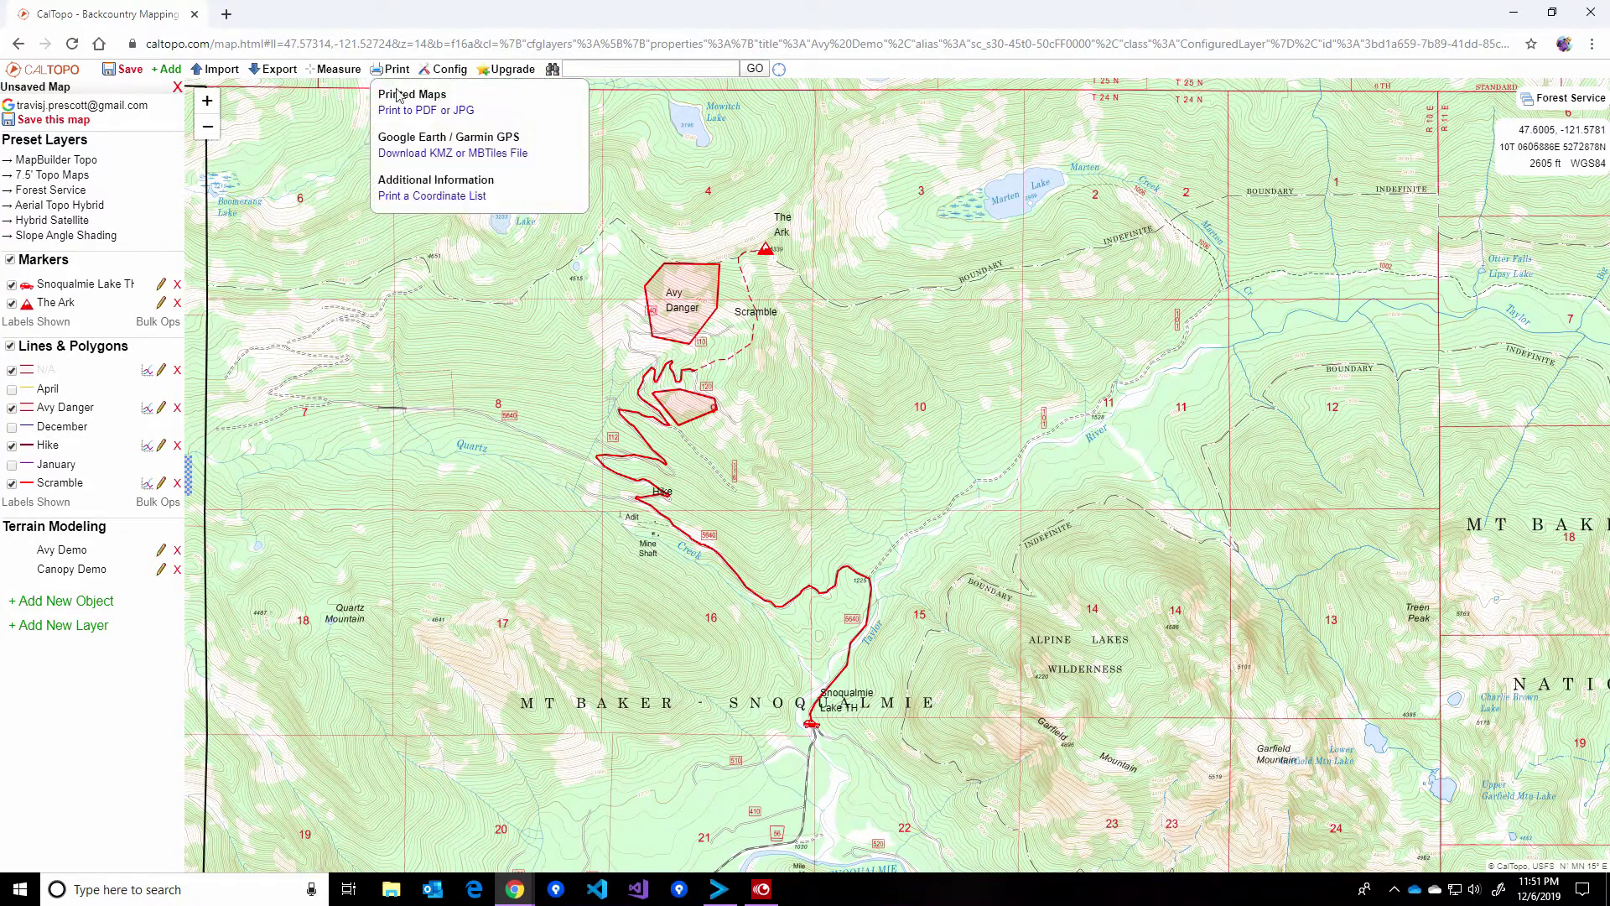
{"action": "left_click", "coordinate": [398, 111]}
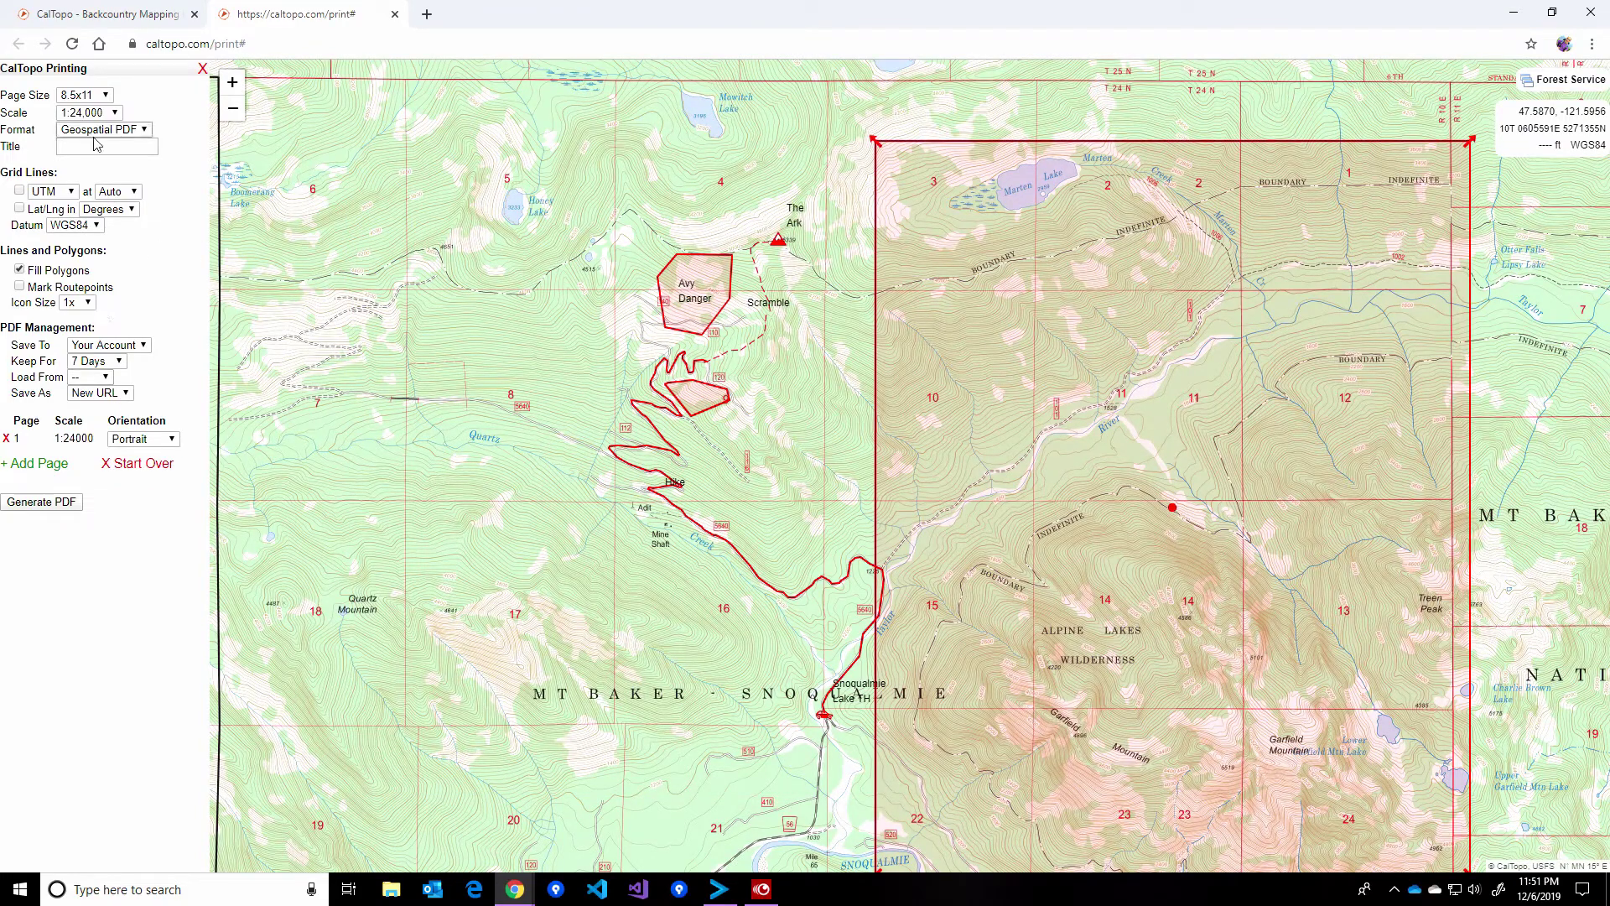
- Enable UTM grid lines, position the print page over the whole Ark route and generate the 1:24,000 geospatial PDF for review
{"action": "left_click", "coordinate": [19, 191]}
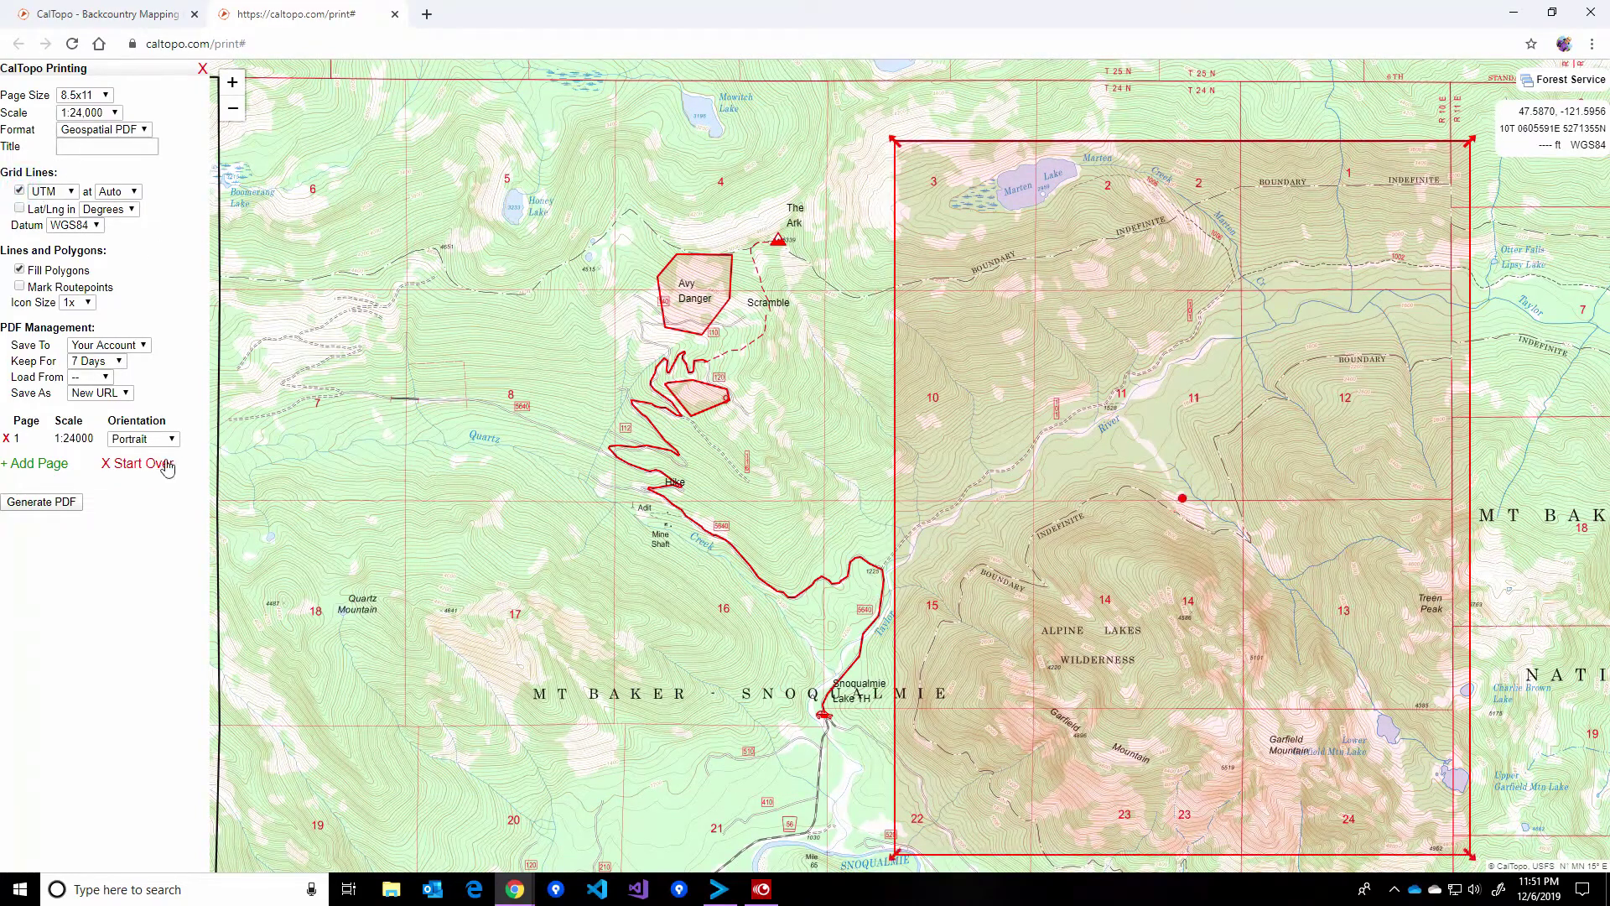
{"action": "left_click_drag", "start_coordinate": [1179, 497], "coordinate": [753, 447]}
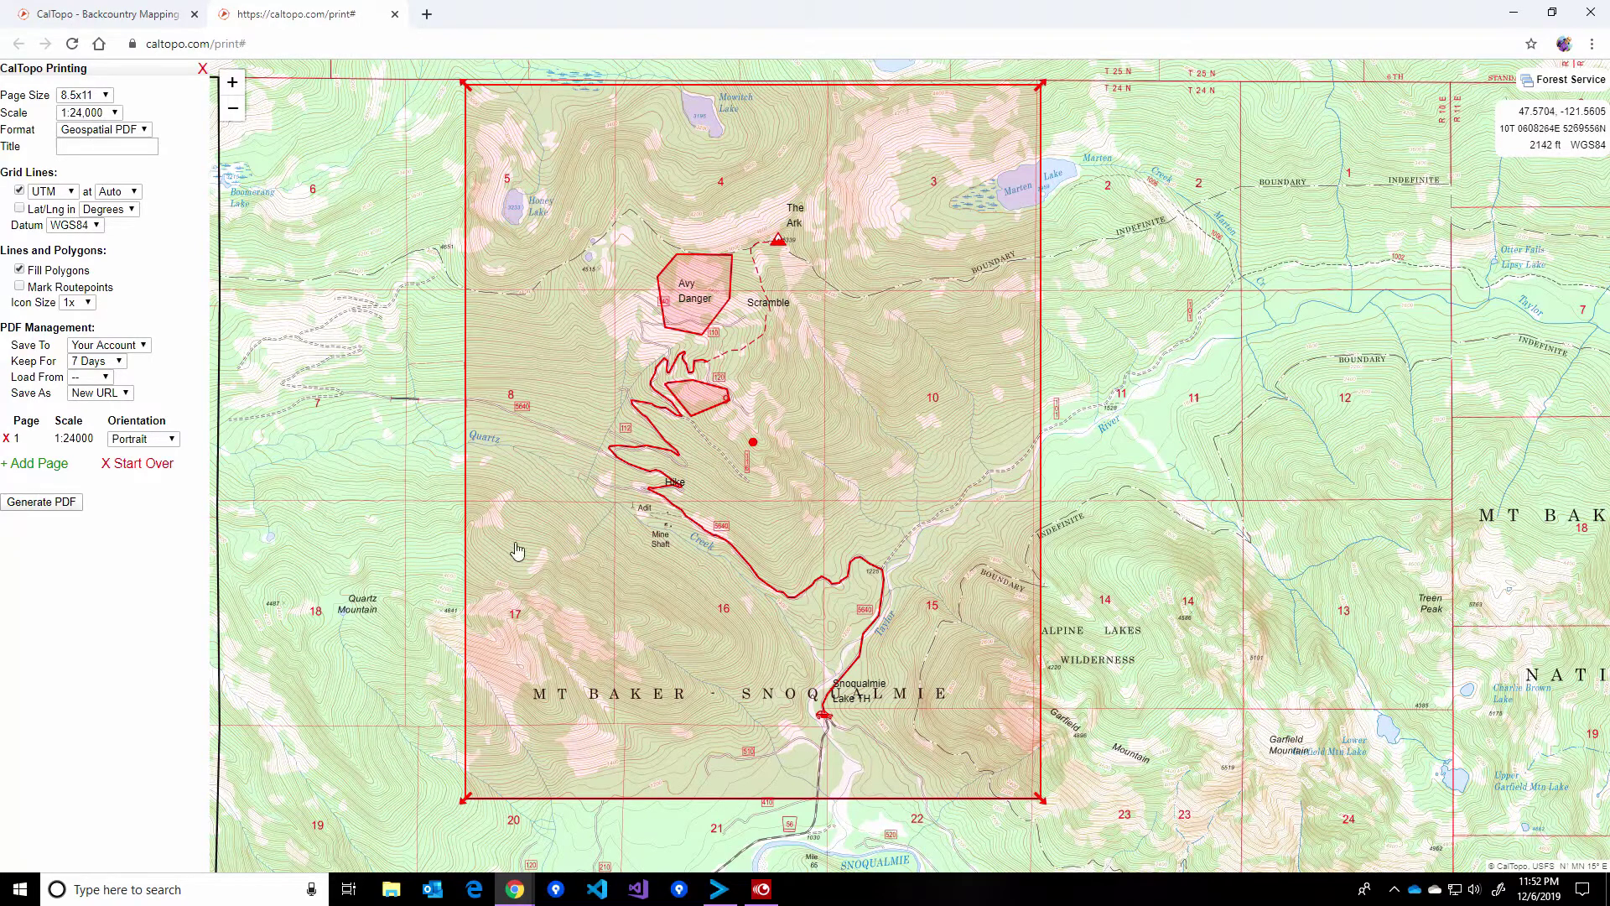
{"action": "left_click", "coordinate": [42, 503]}
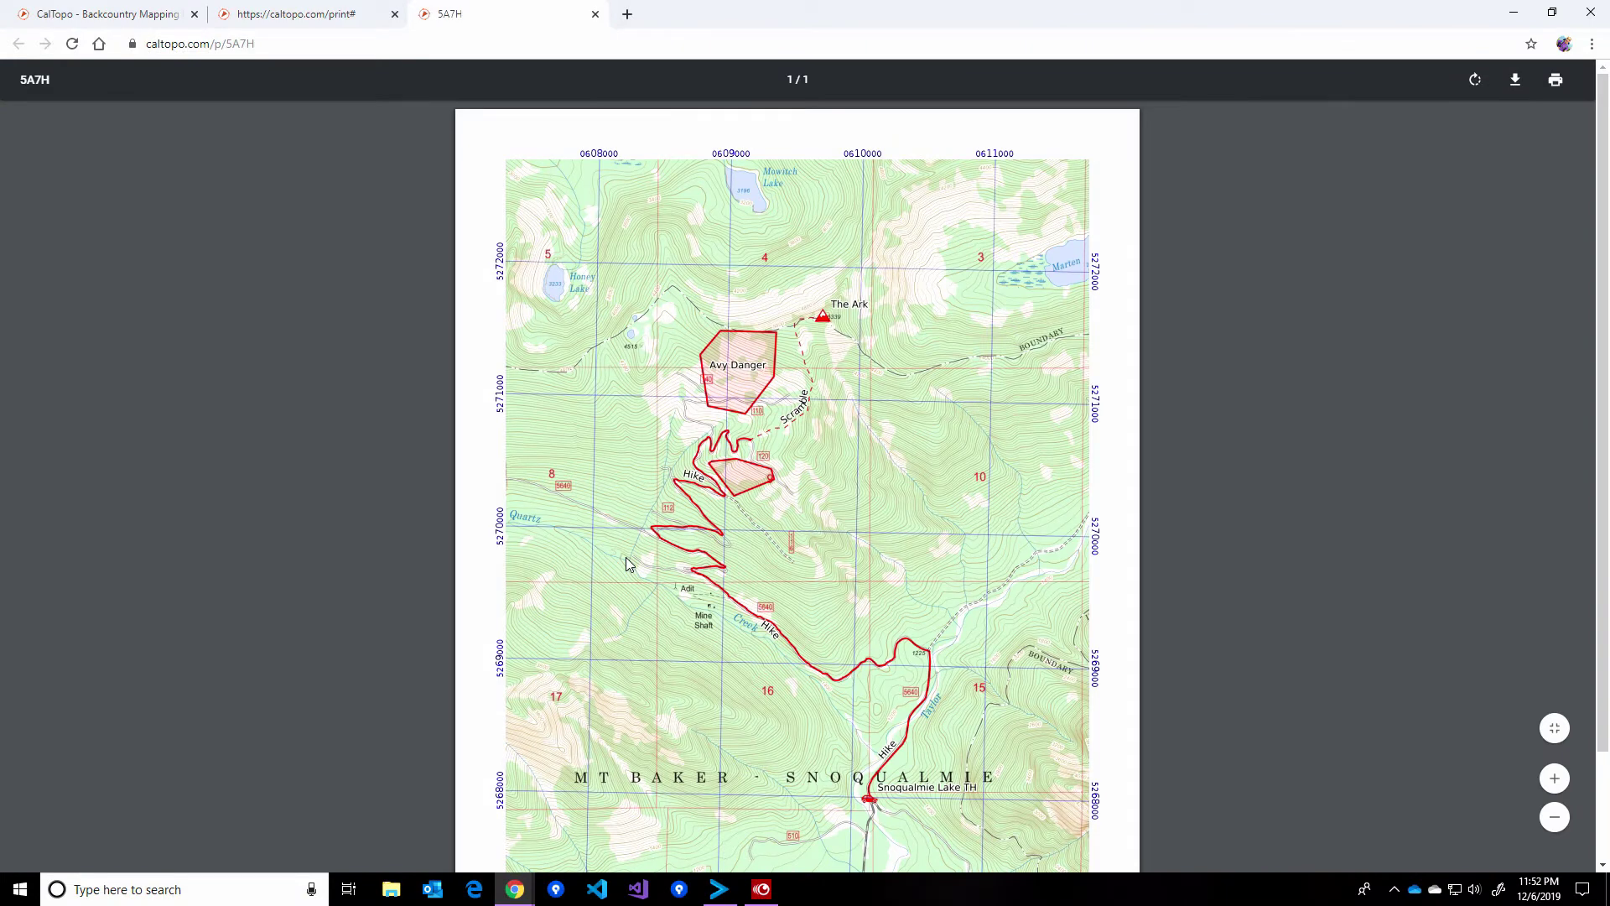
{"action": "scroll", "coordinate": [839, 520], "scroll_direction": "down", "scroll_amount": 1}
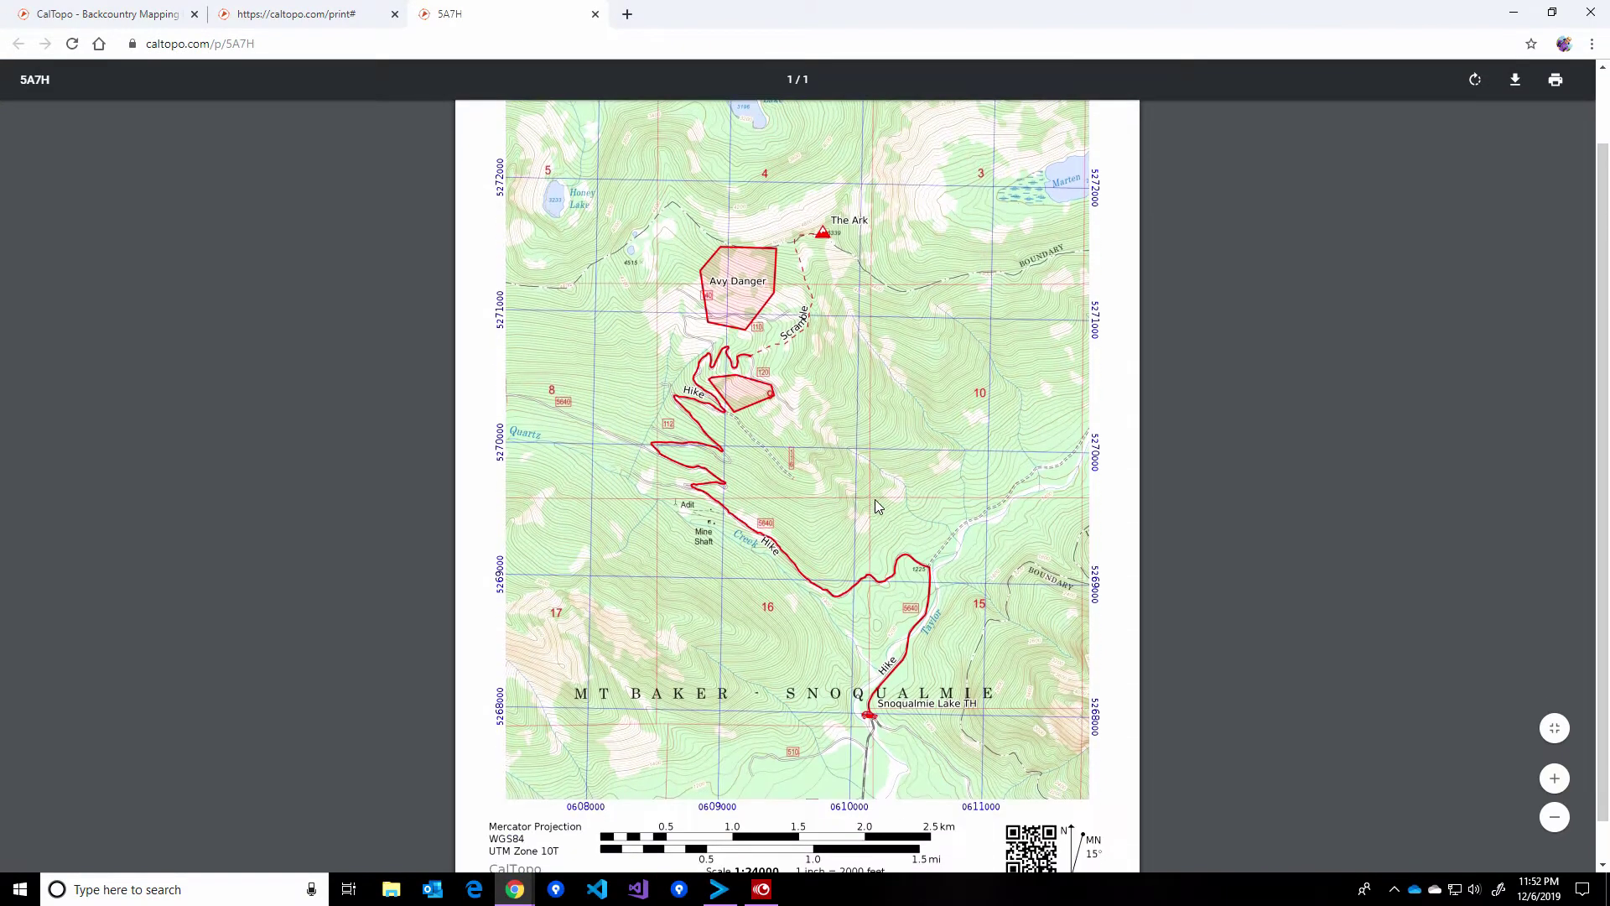
{"action": "scroll", "coordinate": [820, 334], "scroll_direction": "up", "scroll_amount": 1}
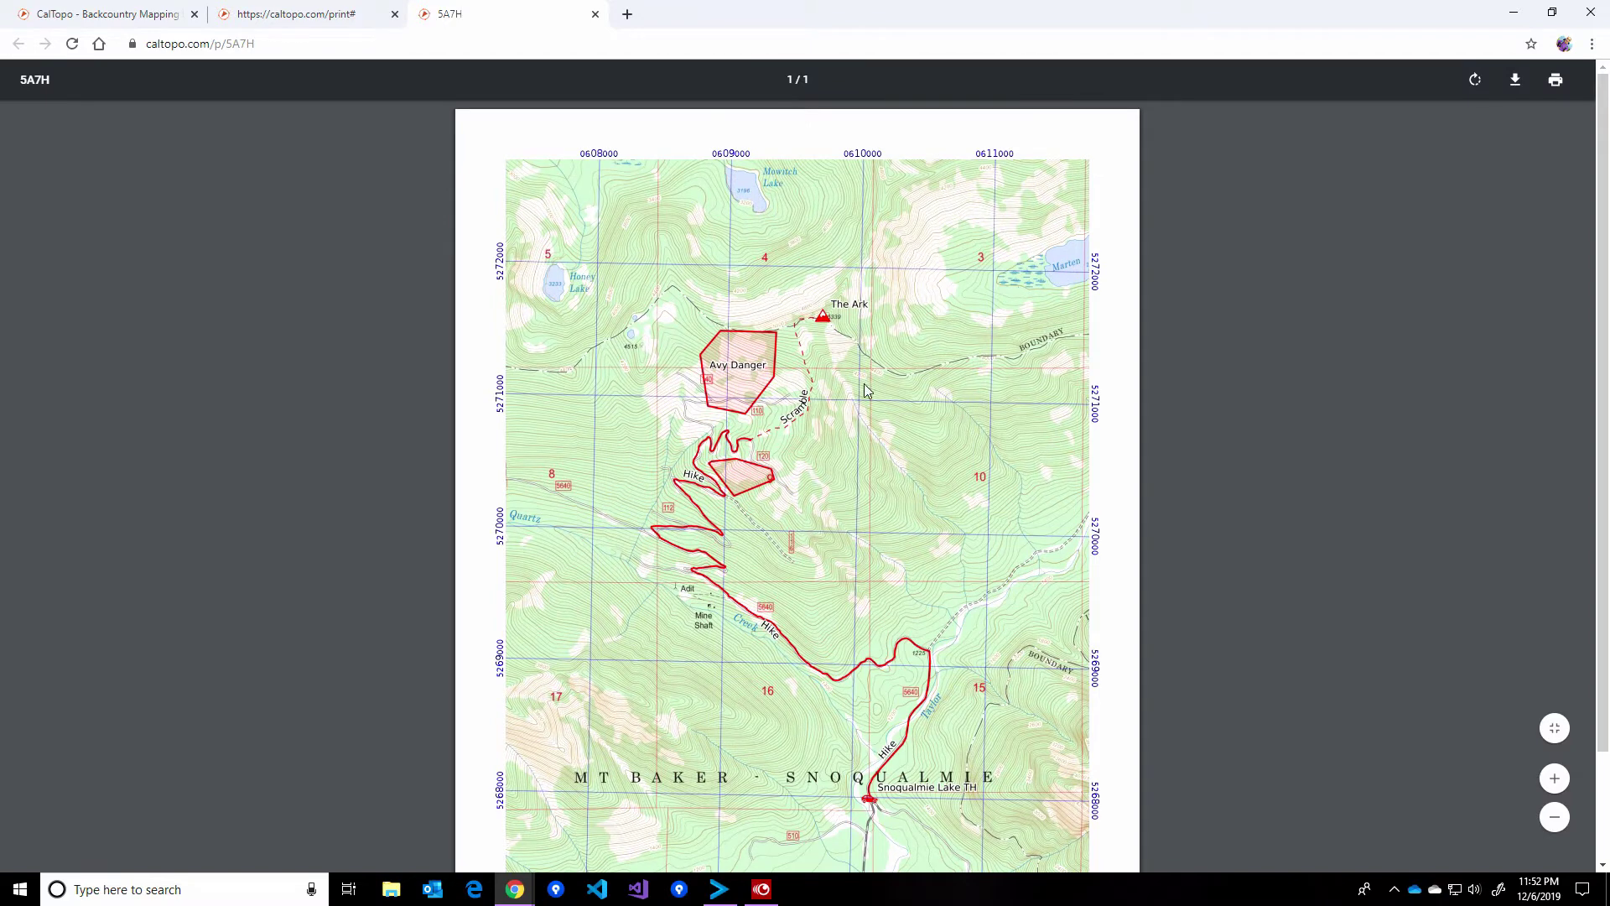
{"action": "scroll", "coordinate": [867, 391], "scroll_direction": "down", "scroll_amount": 2}
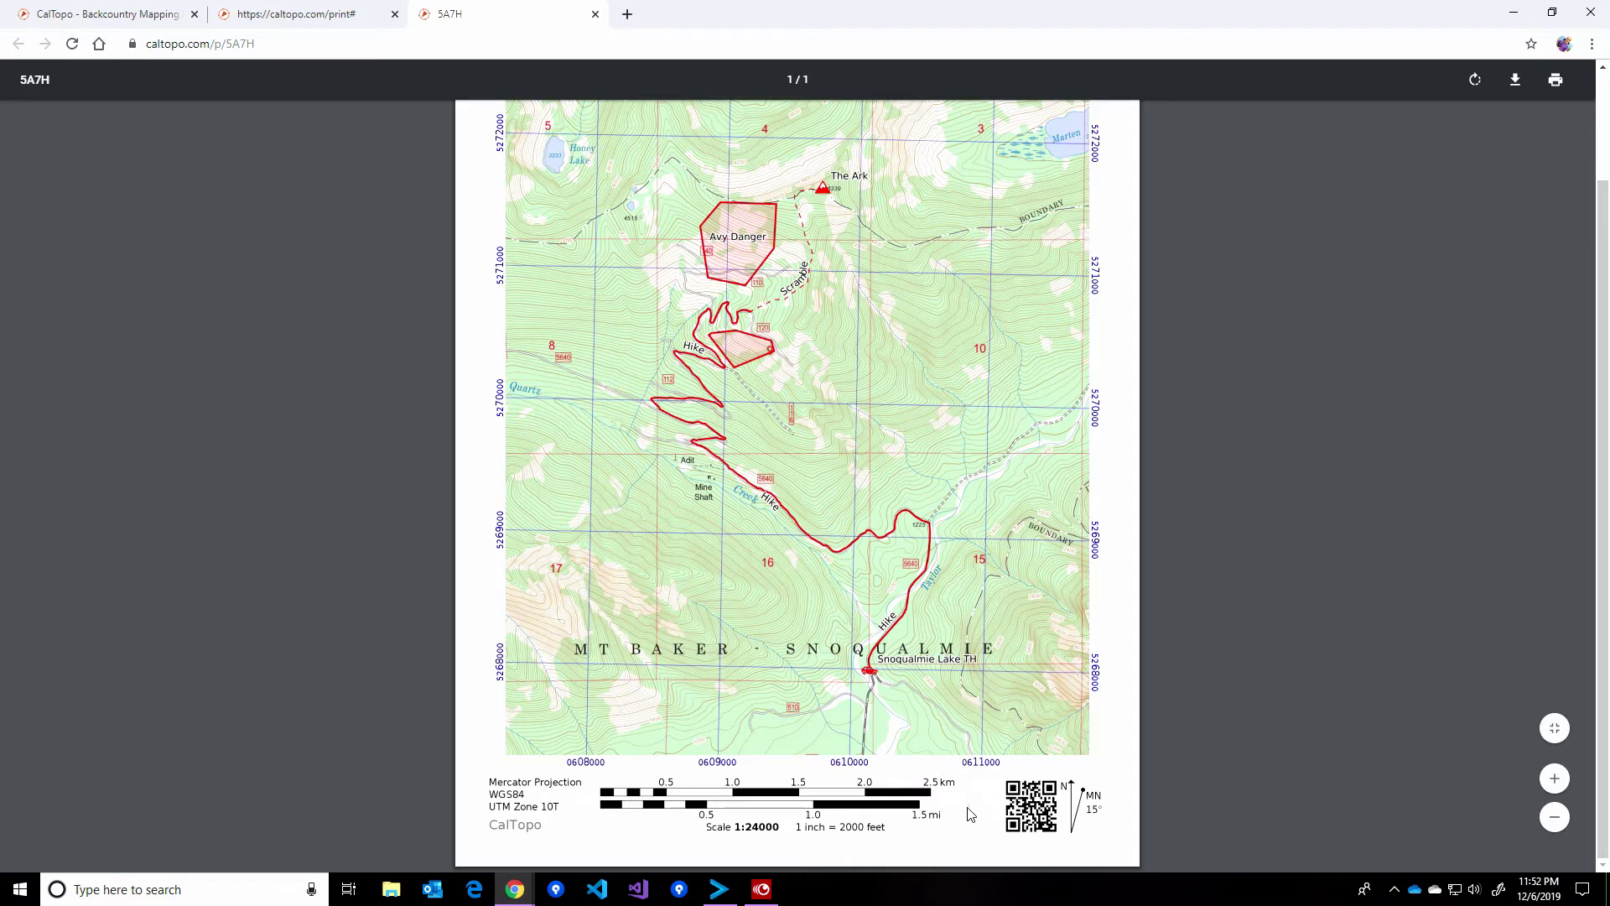
- Open the print setup for the generated PDF map and expand its additional settings
{"action": "left_click", "coordinate": [1556, 91]}
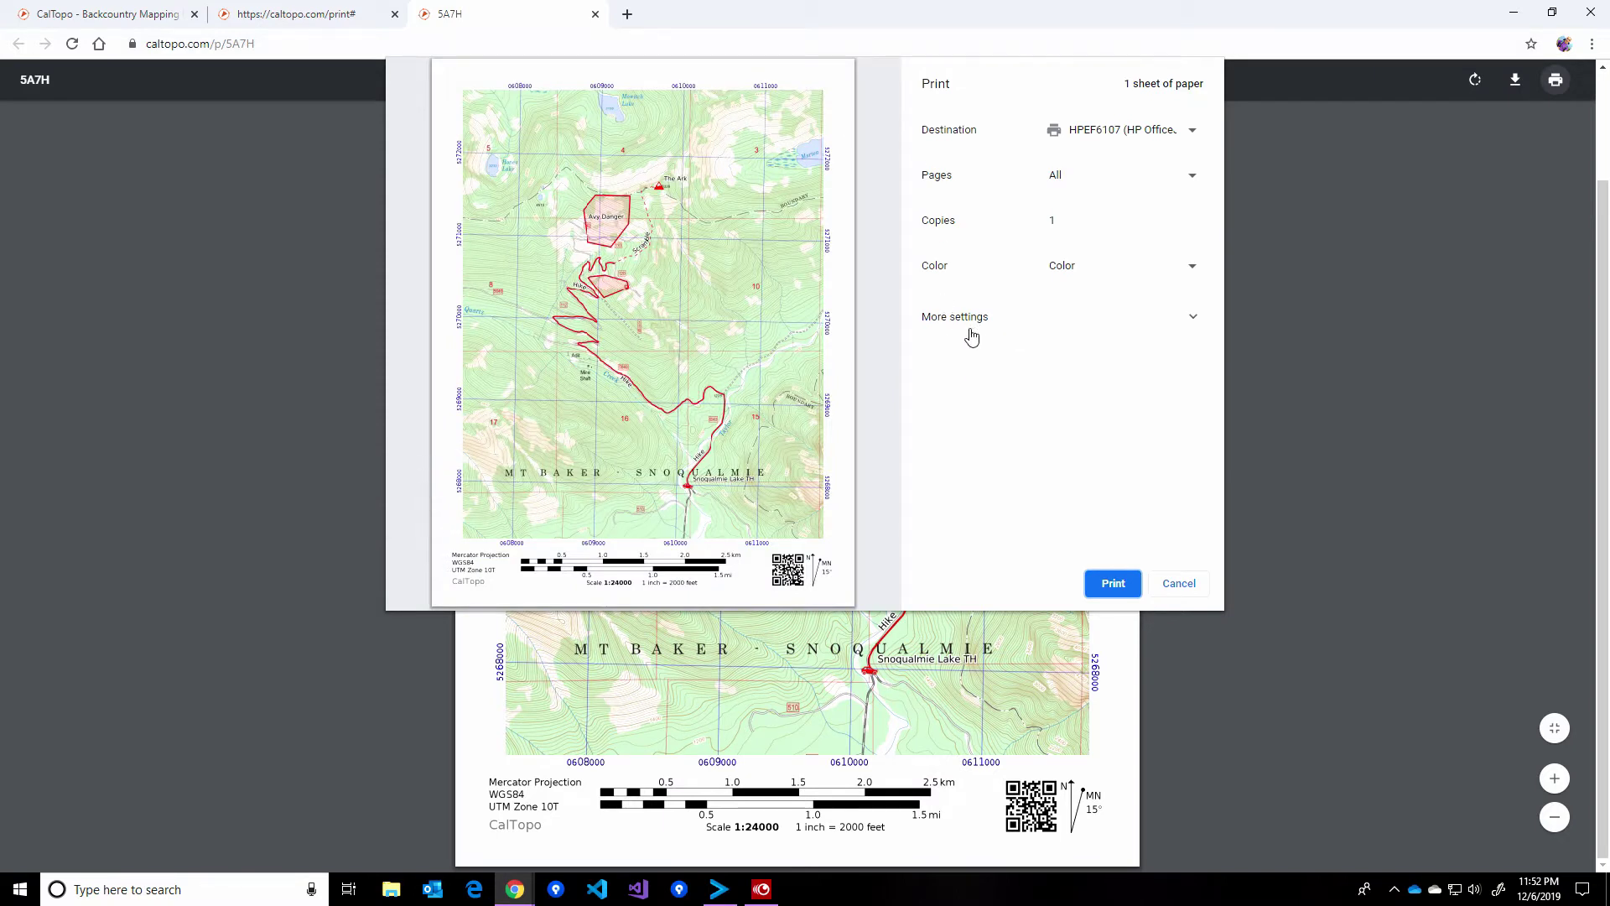
{"action": "left_click", "coordinate": [969, 323]}
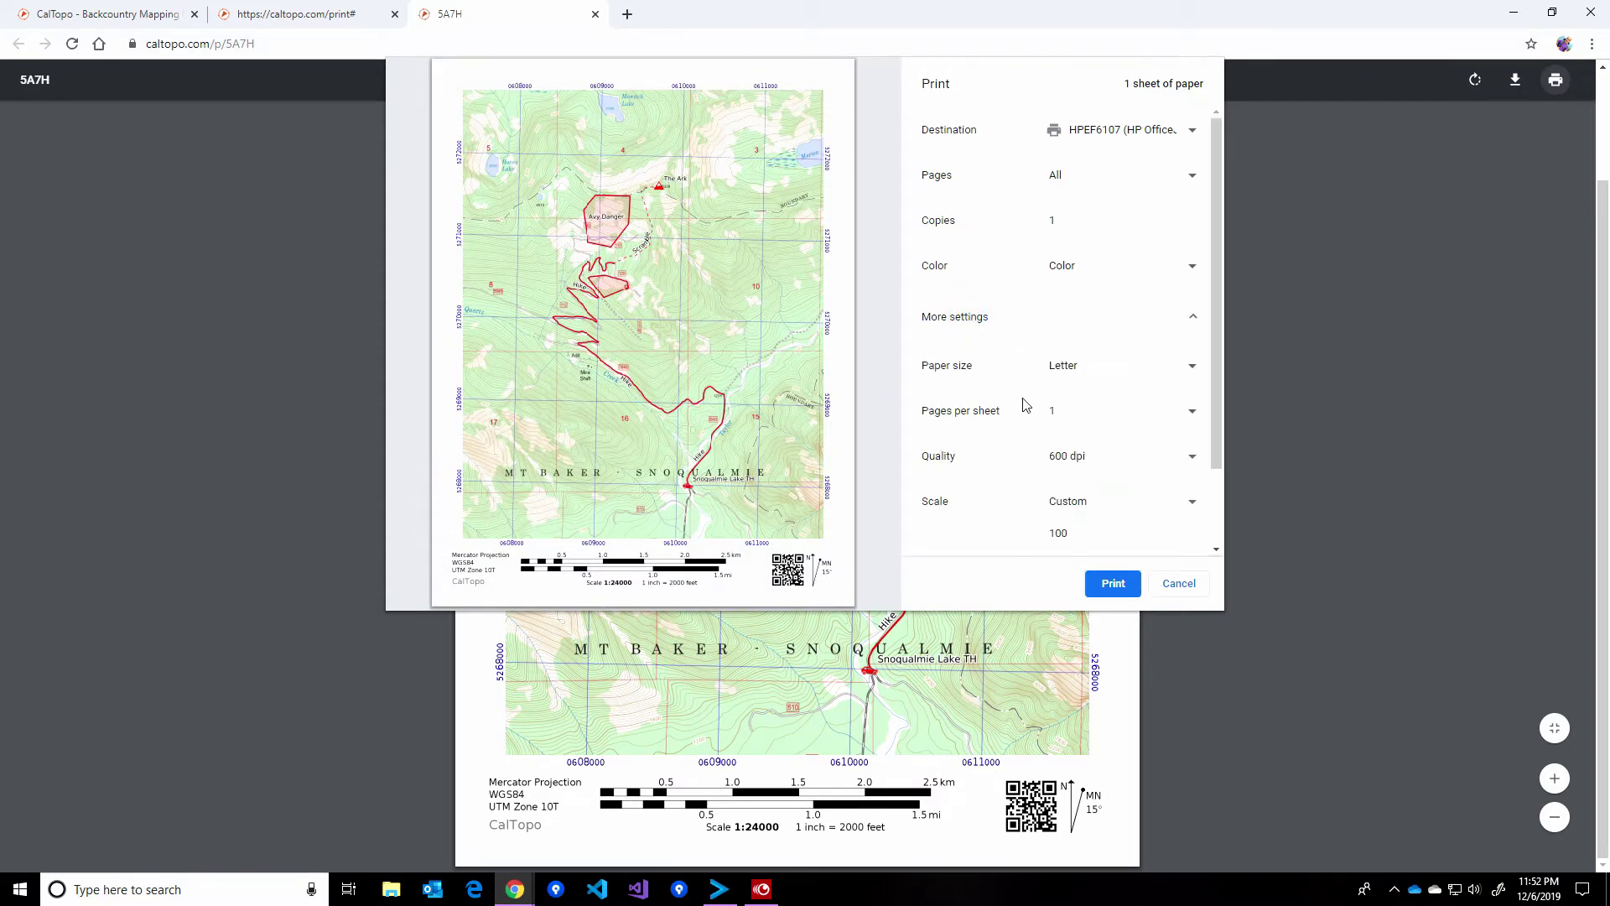
{"action": "scroll", "coordinate": [1023, 404], "scroll_direction": "down", "scroll_amount": 2}
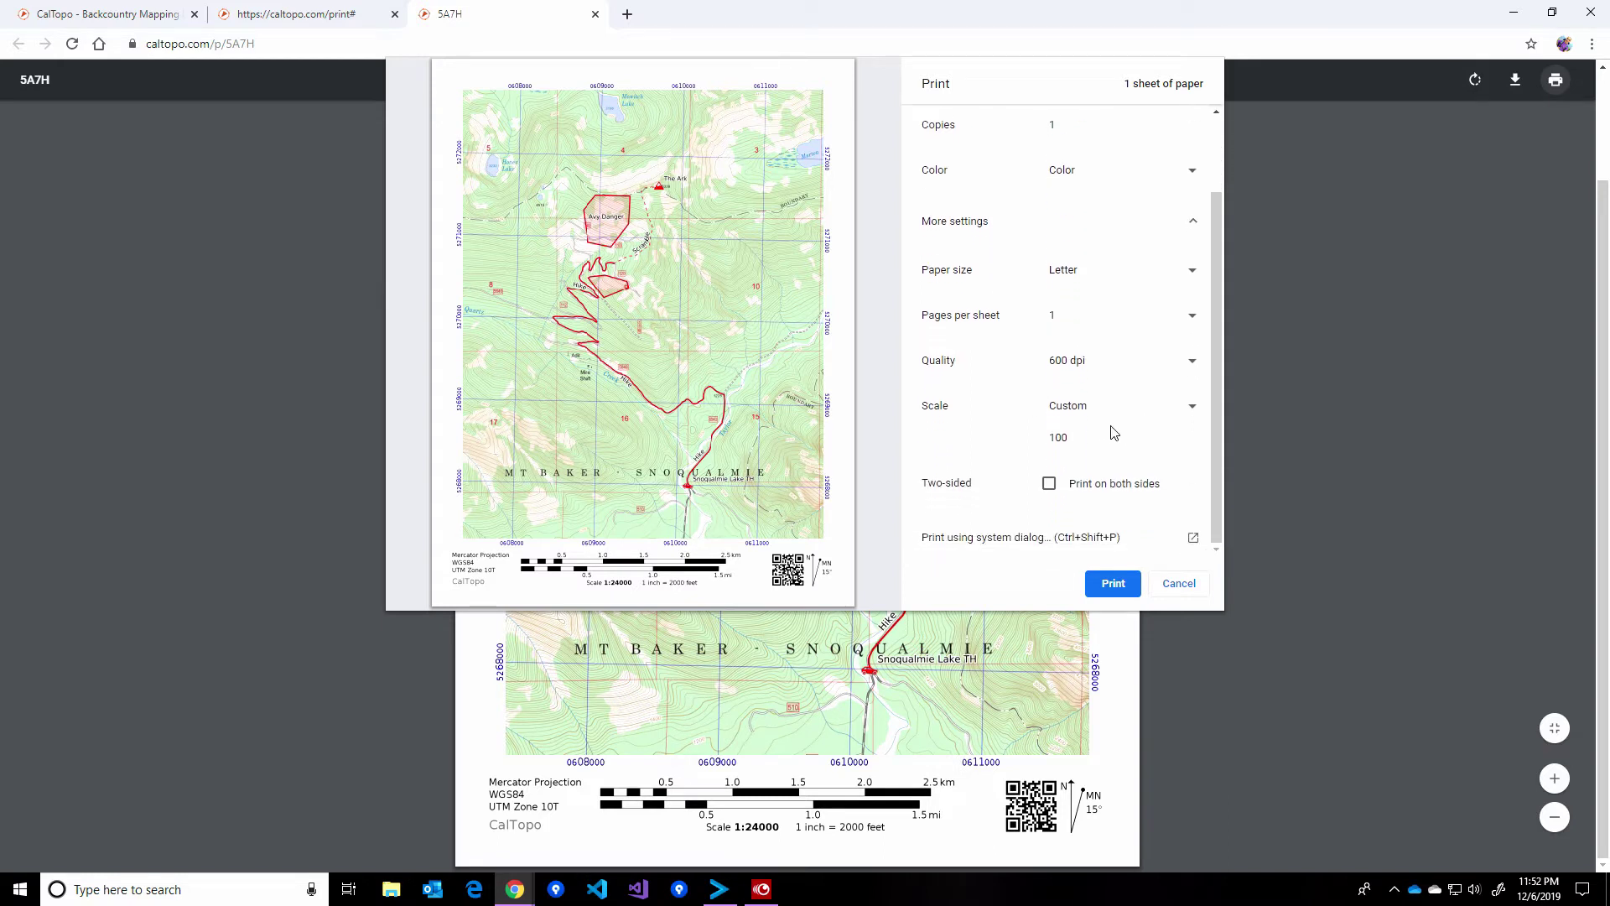
- Try Fit to page scaling for the PDF printout and return the scale to Custom
{"action": "left_click", "coordinate": [1121, 409]}
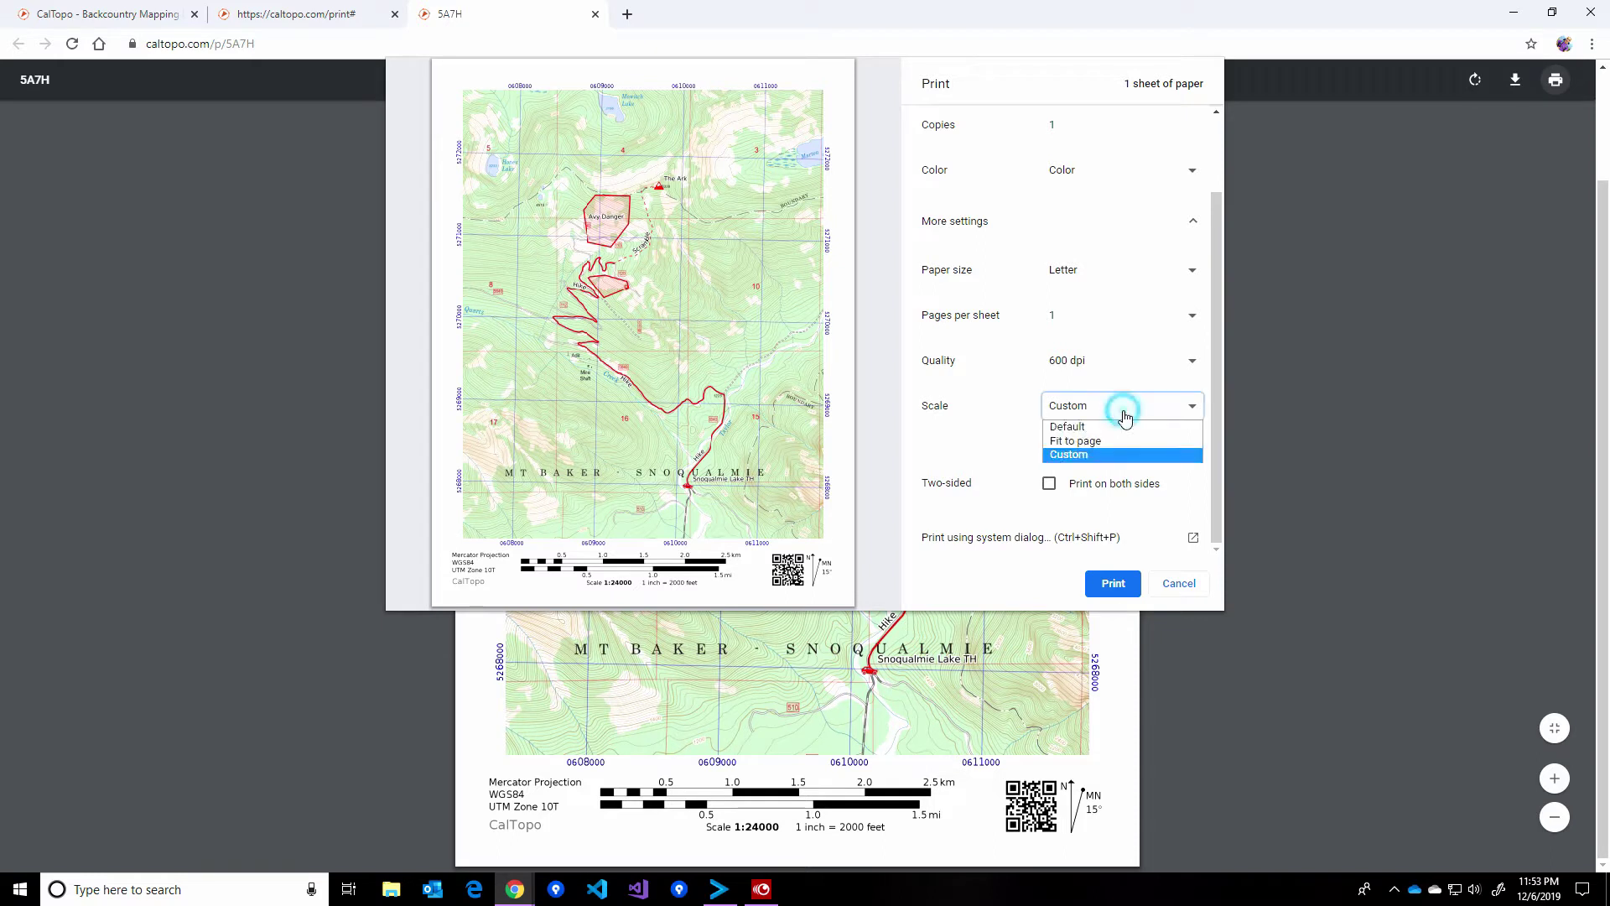
{"action": "left_click", "coordinate": [1102, 444]}
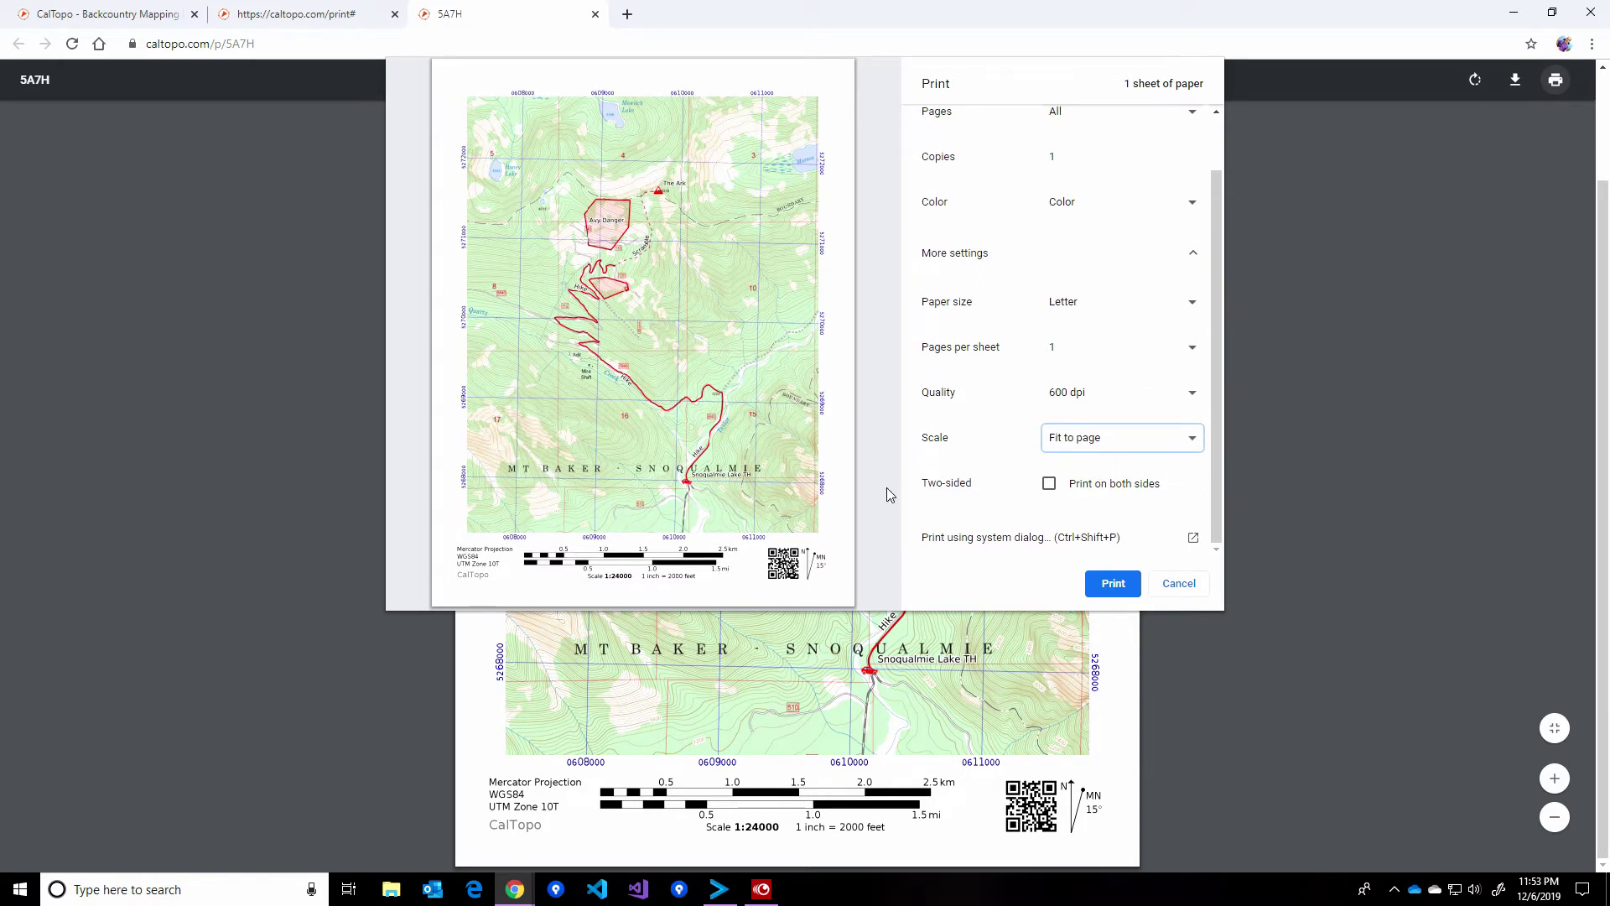
{"action": "left_click", "coordinate": [1091, 439]}
{"action": "left_click", "coordinate": [1110, 486]}
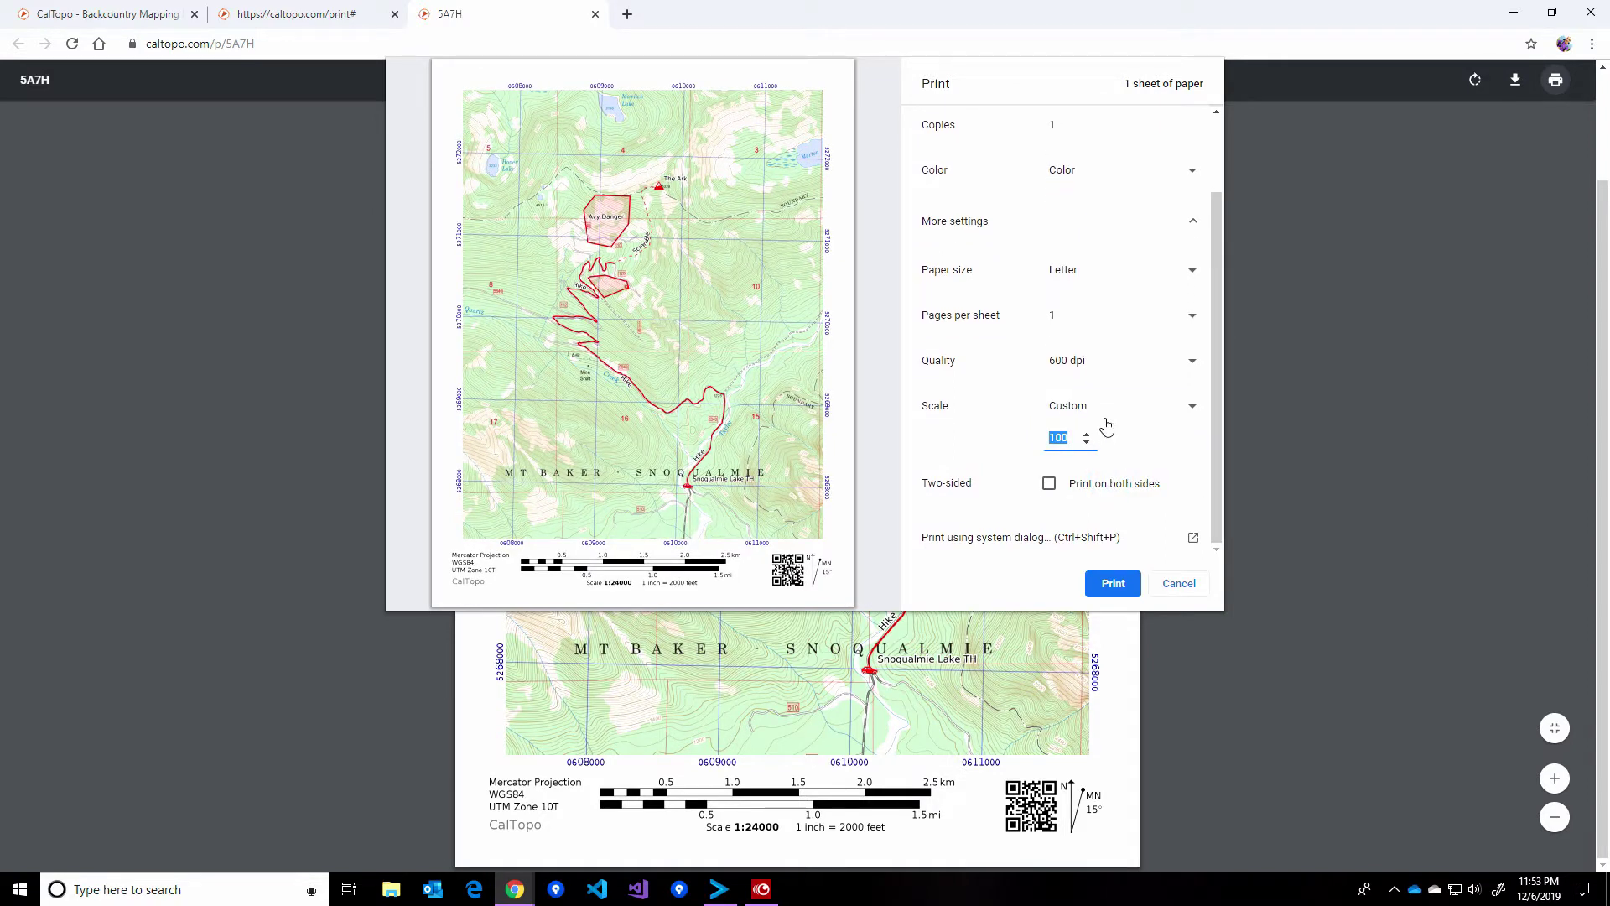
{"action": "left_click", "coordinate": [1106, 407]}
{"action": "left_click", "coordinate": [1104, 438]}
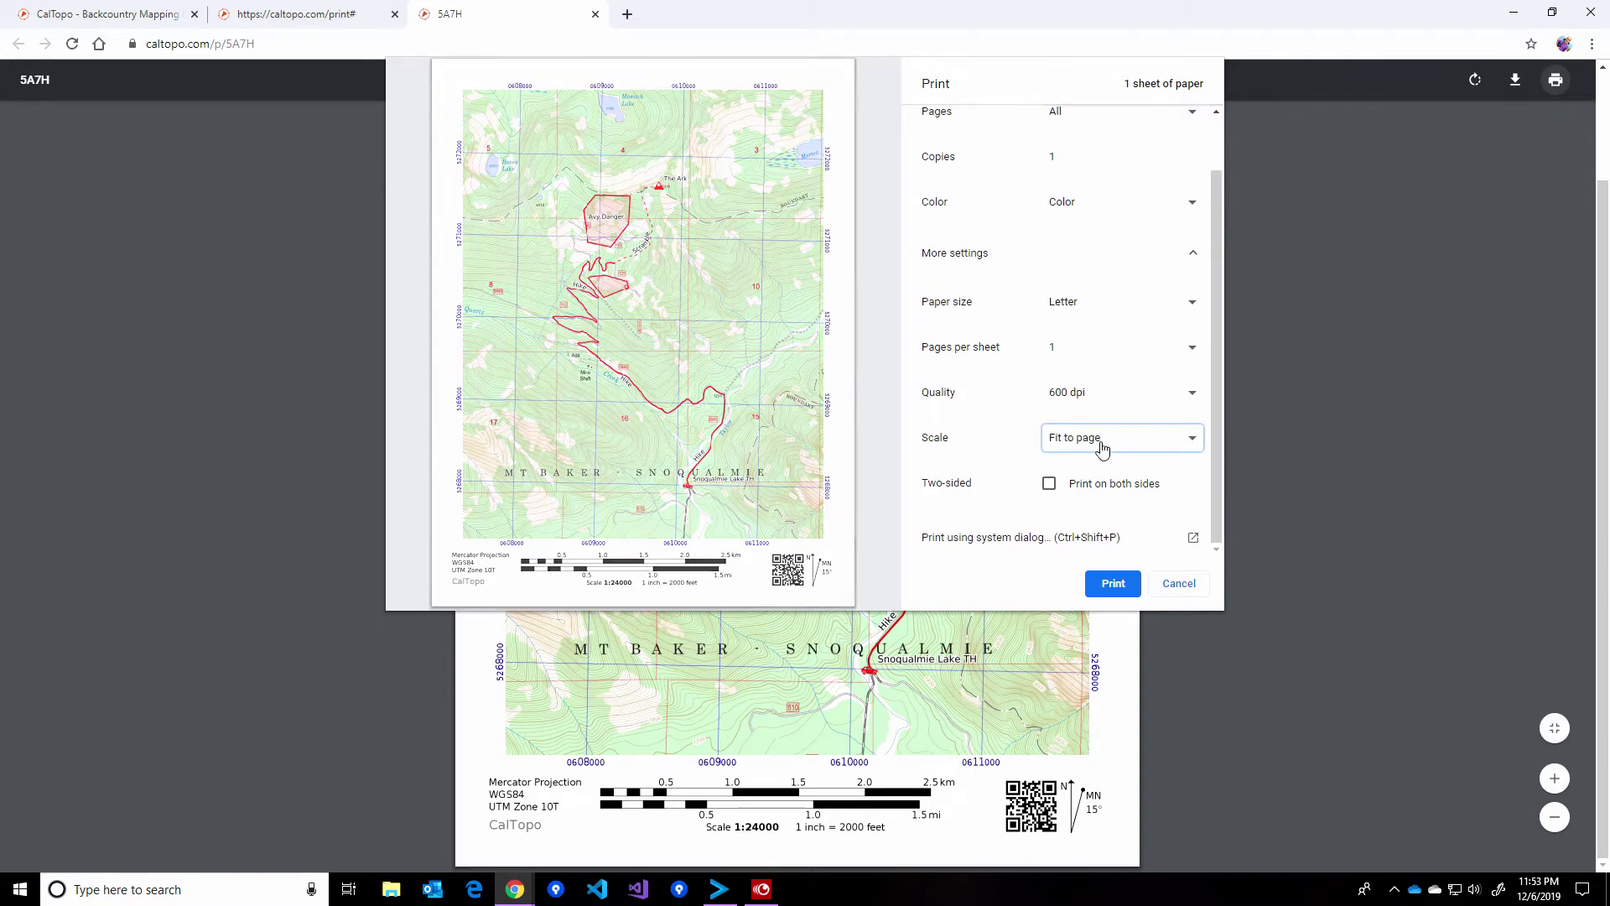
{"action": "left_click", "coordinate": [1090, 438]}
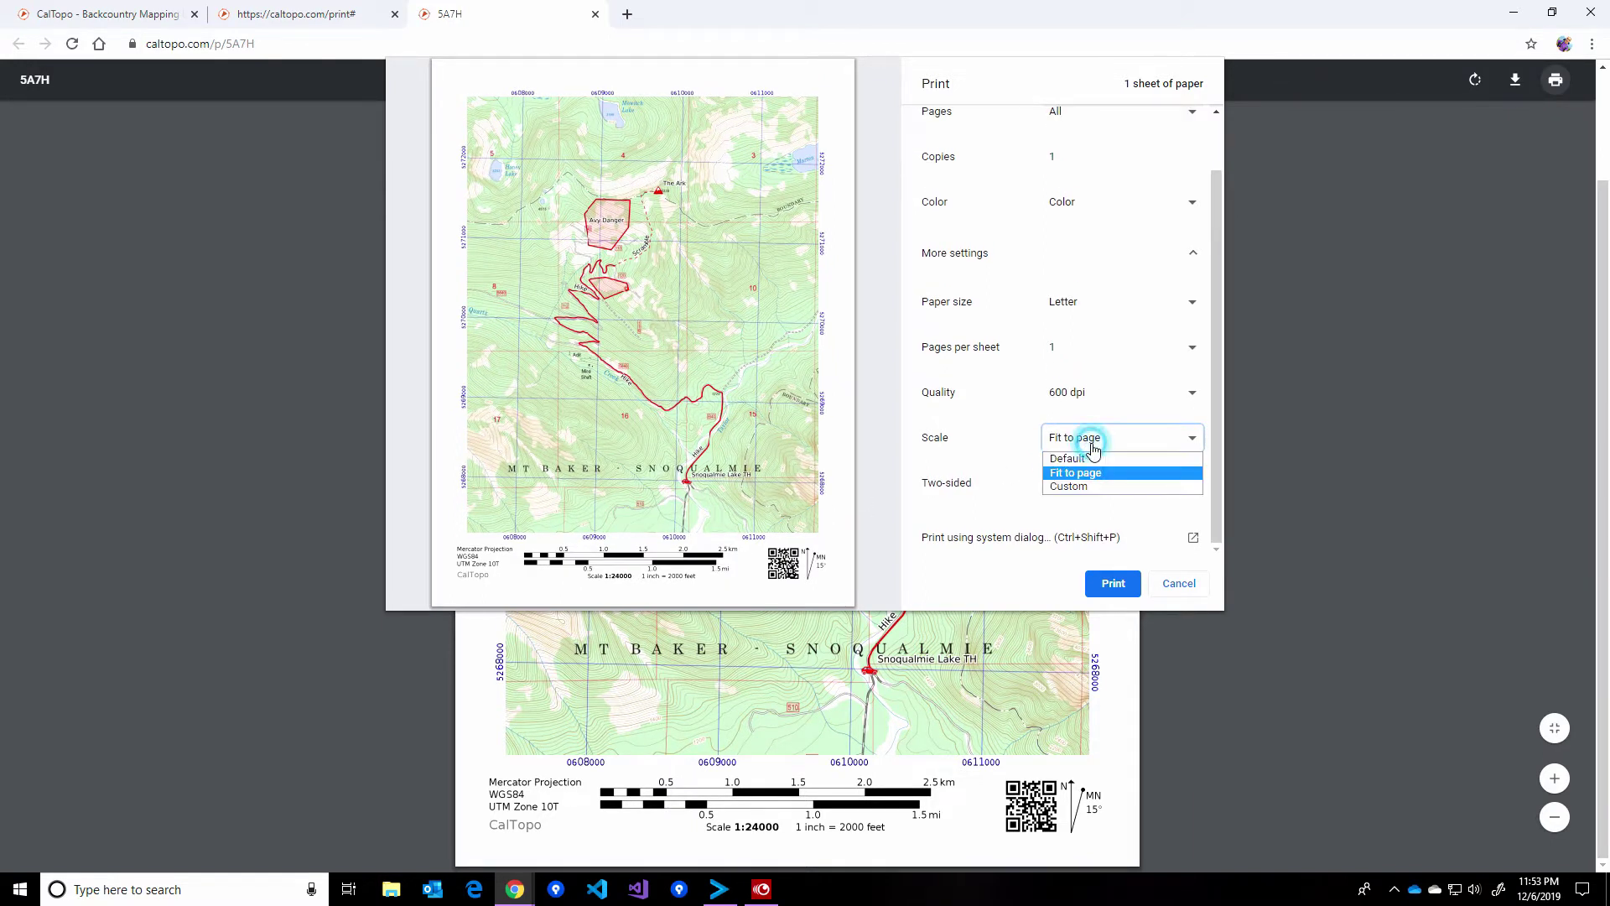
{"action": "left_click", "coordinate": [1103, 485]}
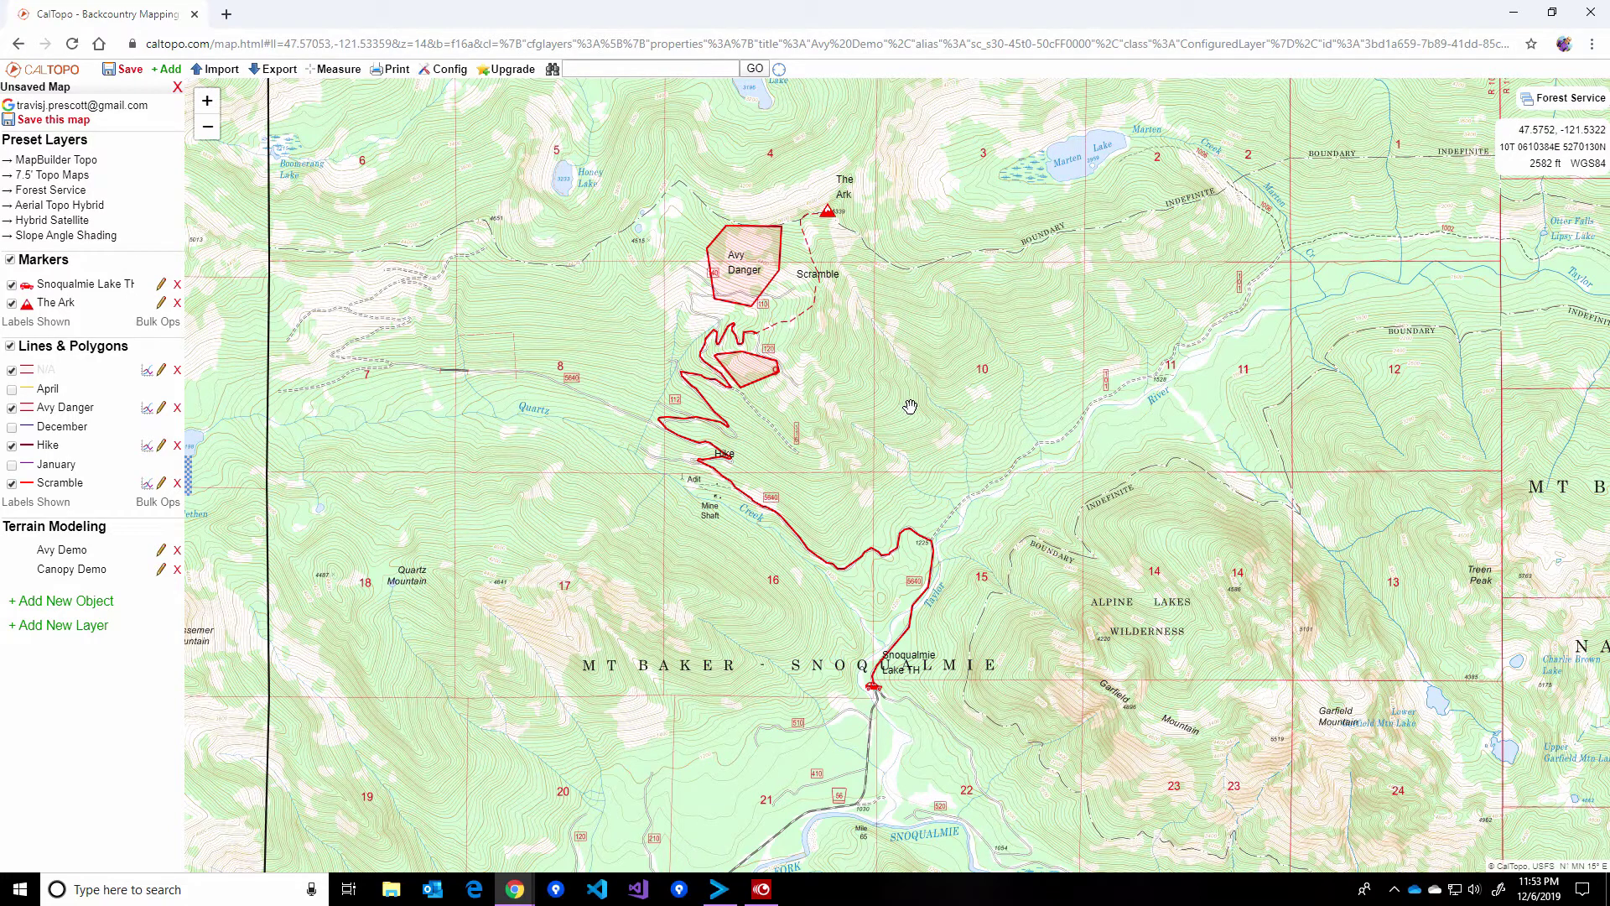
- Join the Scramble line with the Hike line into one continuous route
{"action": "mouse_move", "coordinate": [783, 524]}
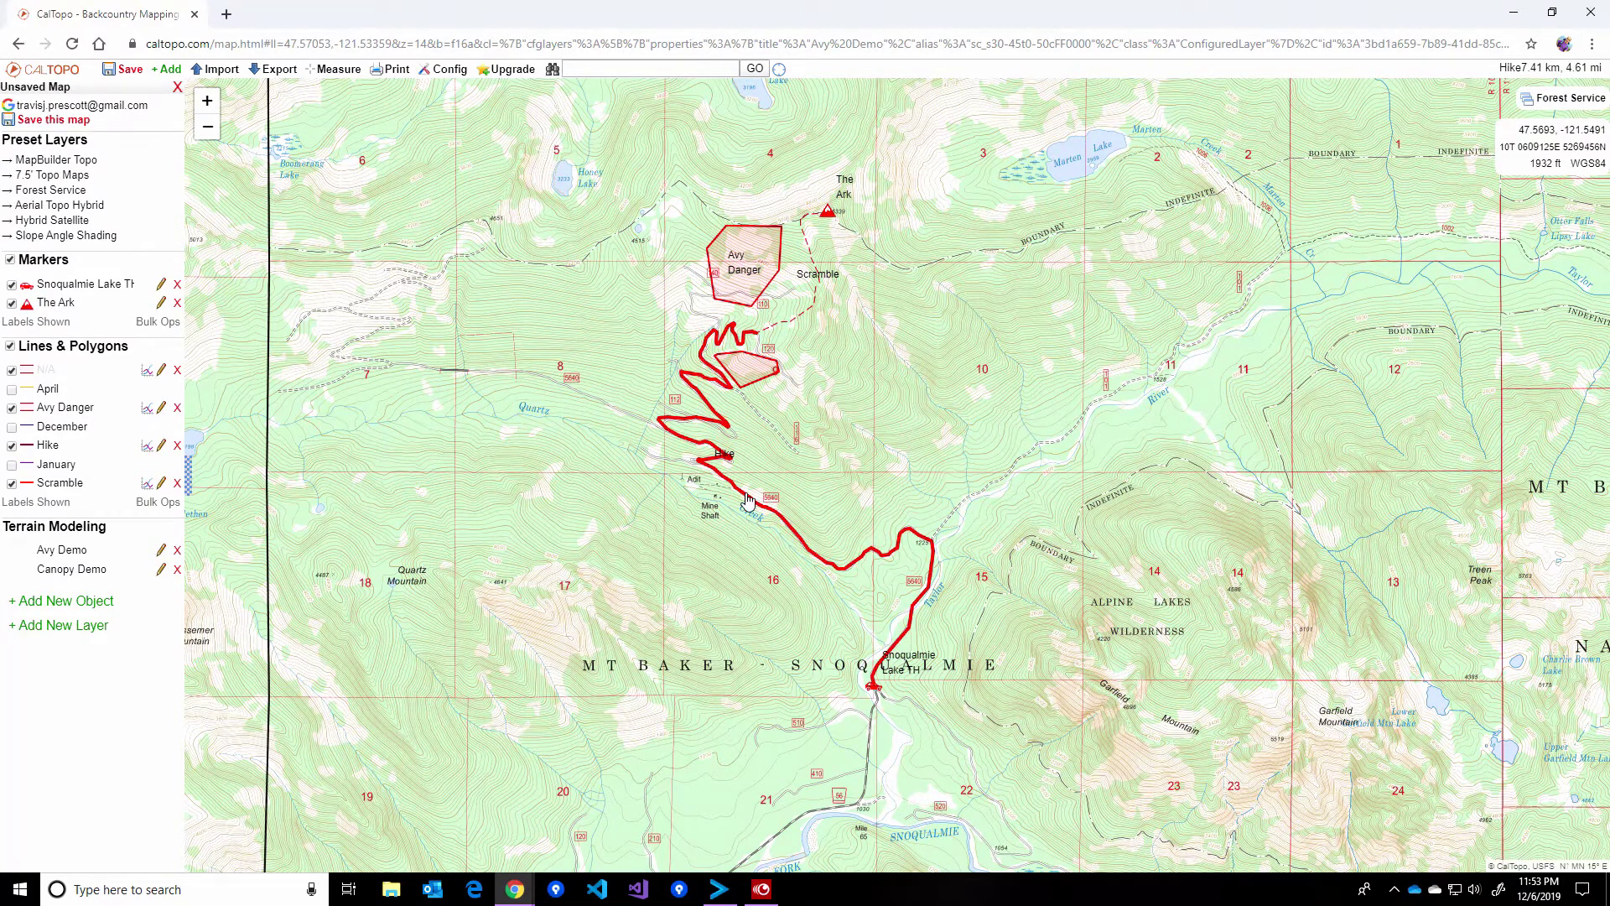
{"action": "scroll", "coordinate": [749, 501], "scroll_direction": "up", "scroll_amount": 3}
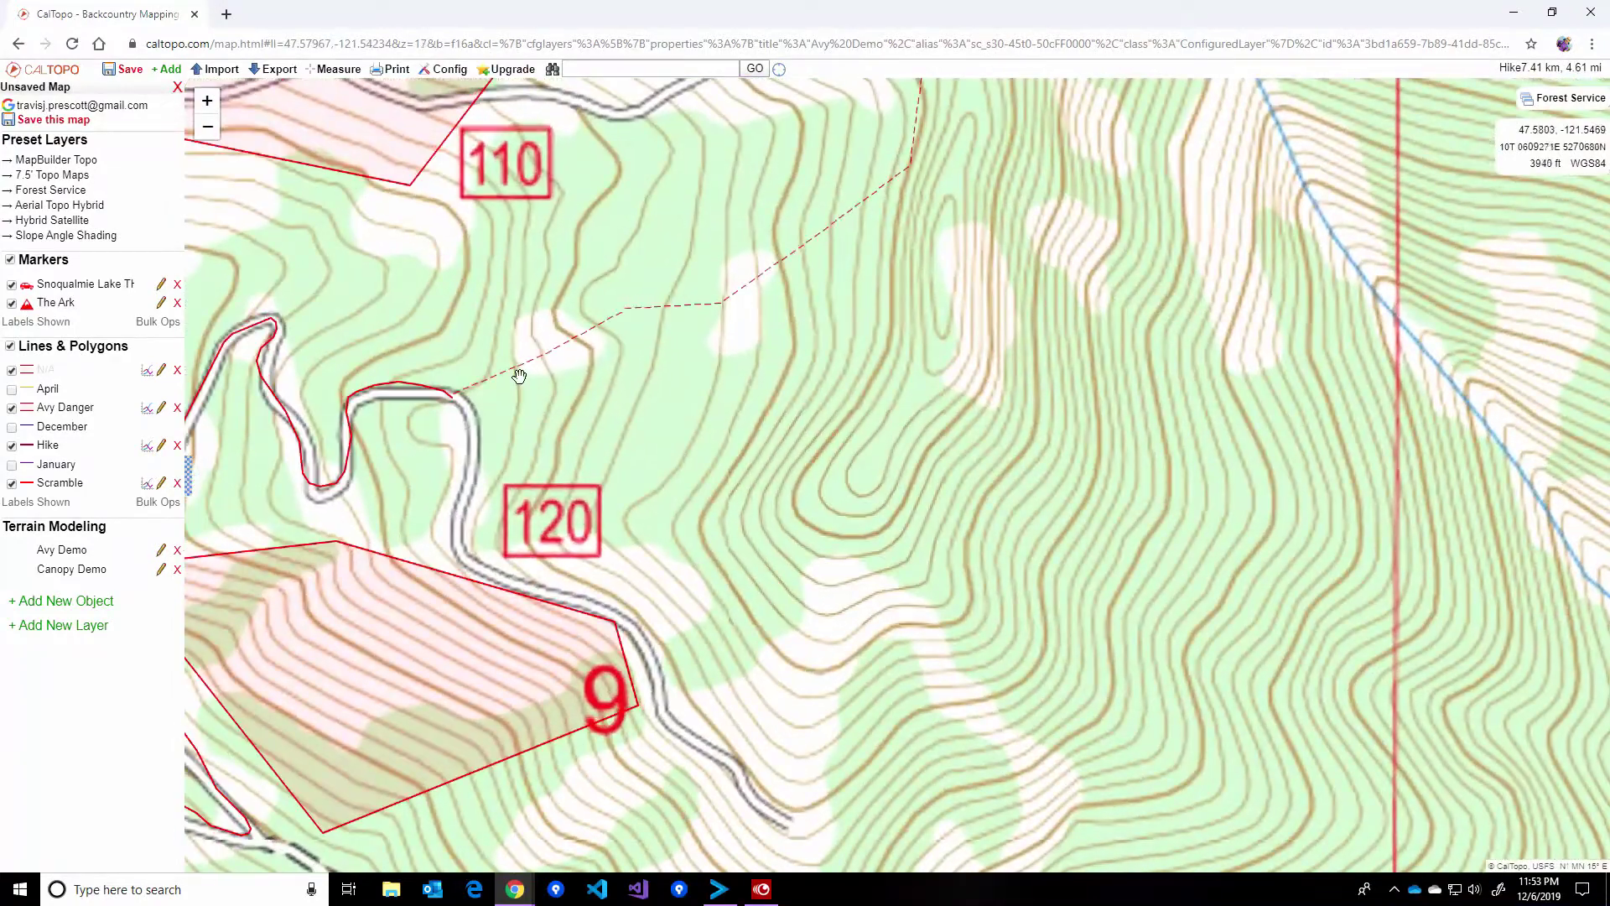
{"action": "left_click", "coordinate": [500, 375]}
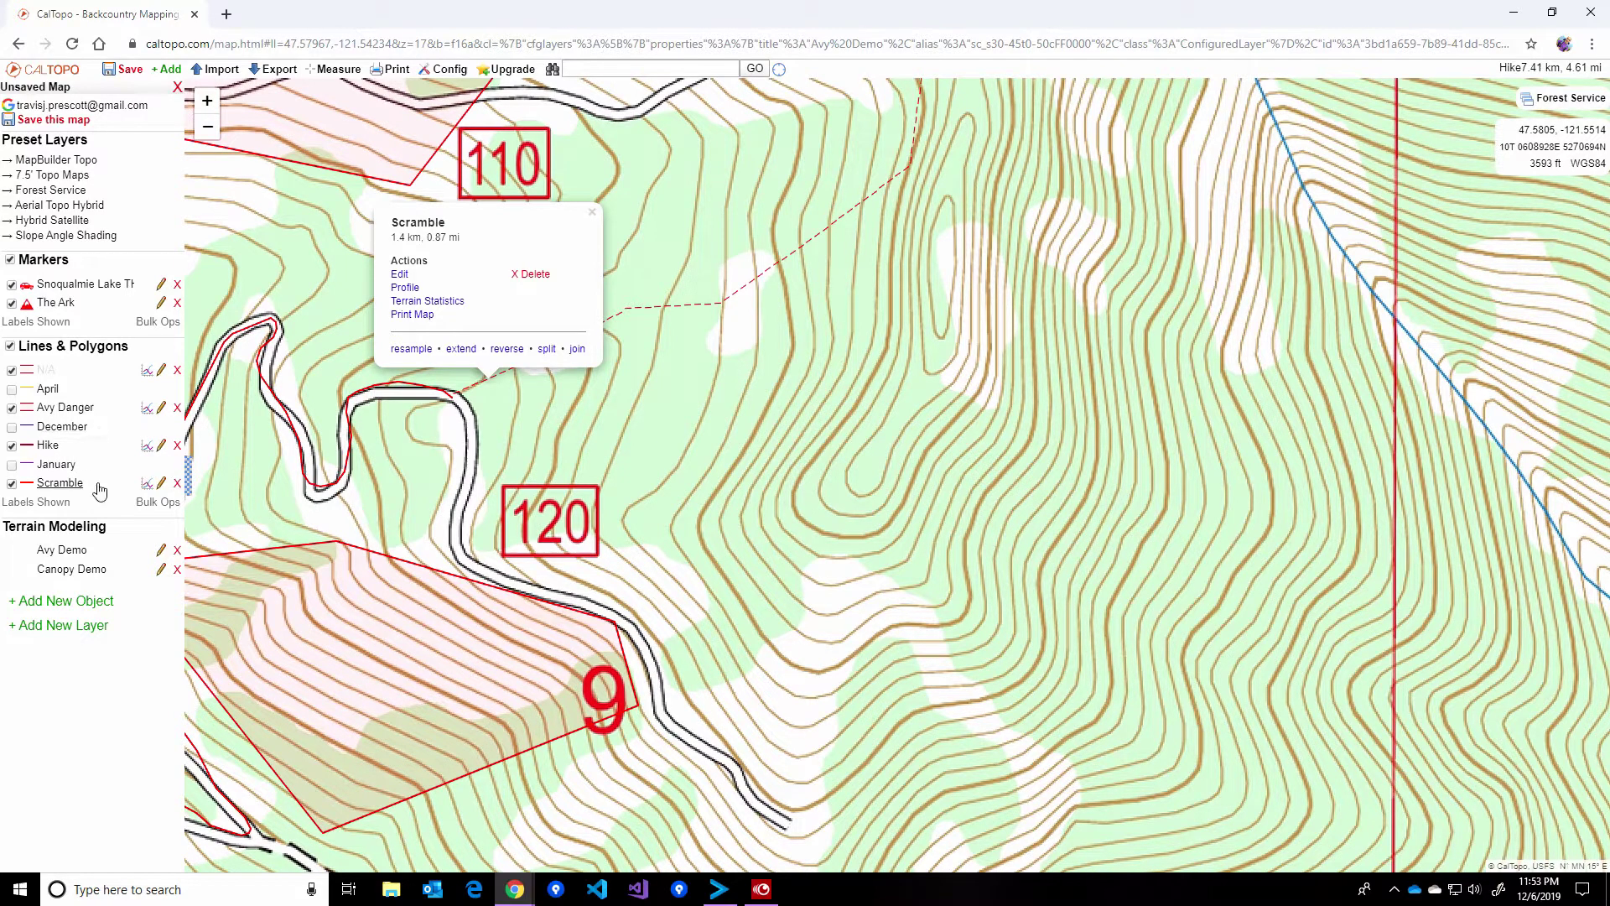
{"action": "left_click", "coordinate": [577, 349]}
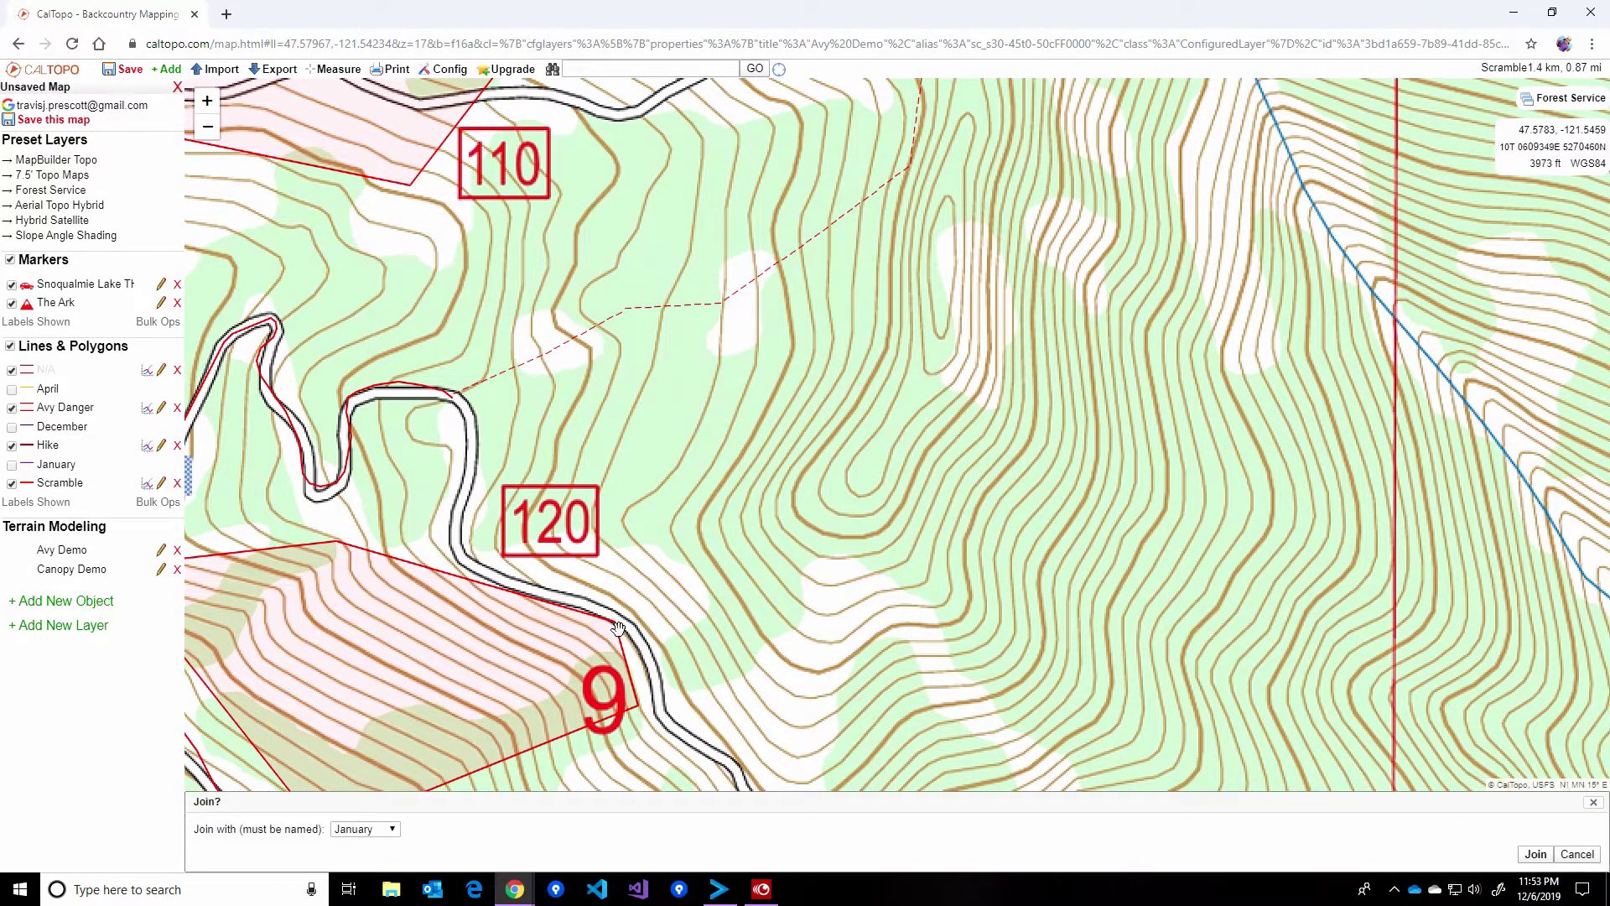
{"action": "left_click", "coordinate": [376, 830]}
{"action": "left_click", "coordinate": [348, 812]}
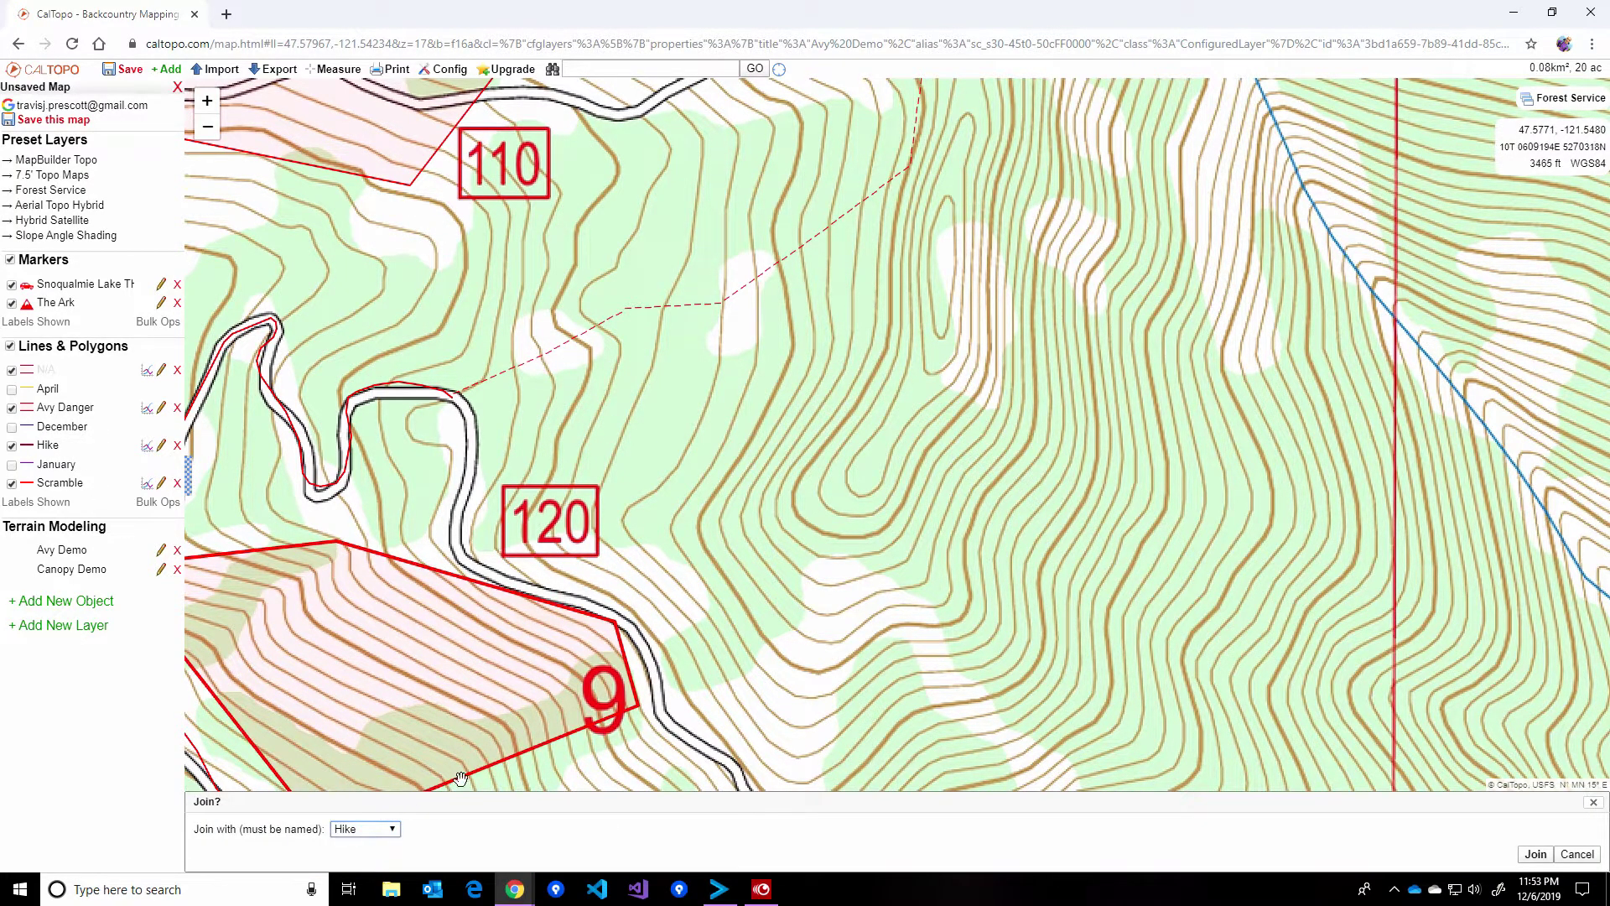
{"action": "left_click", "coordinate": [1534, 854]}
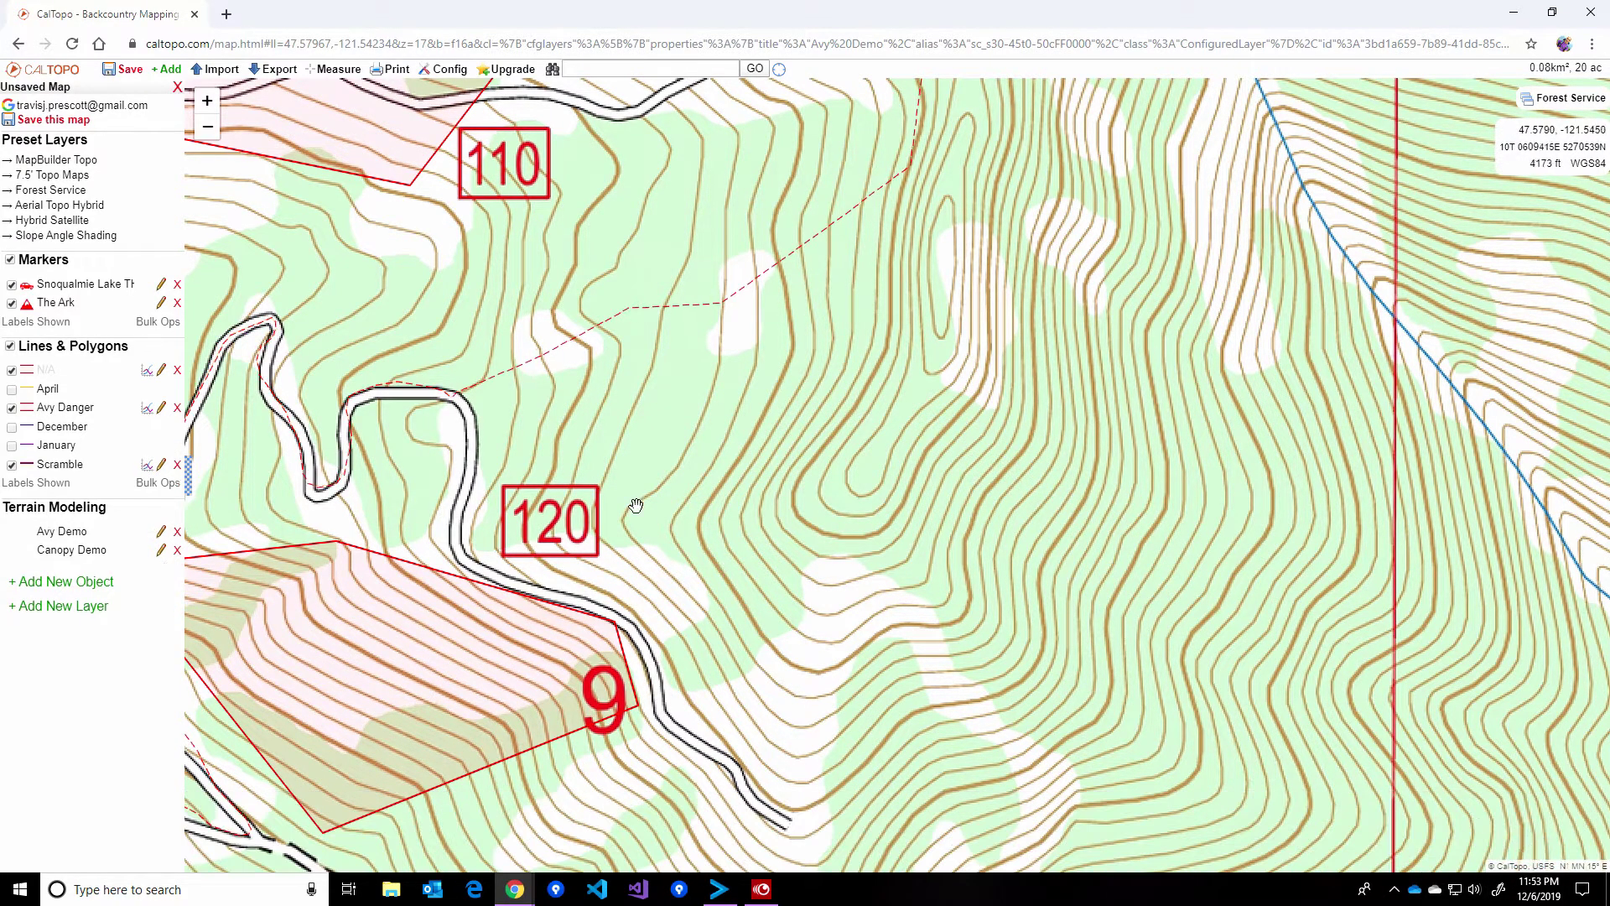
- Change the joined Scramble line's style to a solid line and accept the edit
{"action": "left_click", "coordinate": [442, 395]}
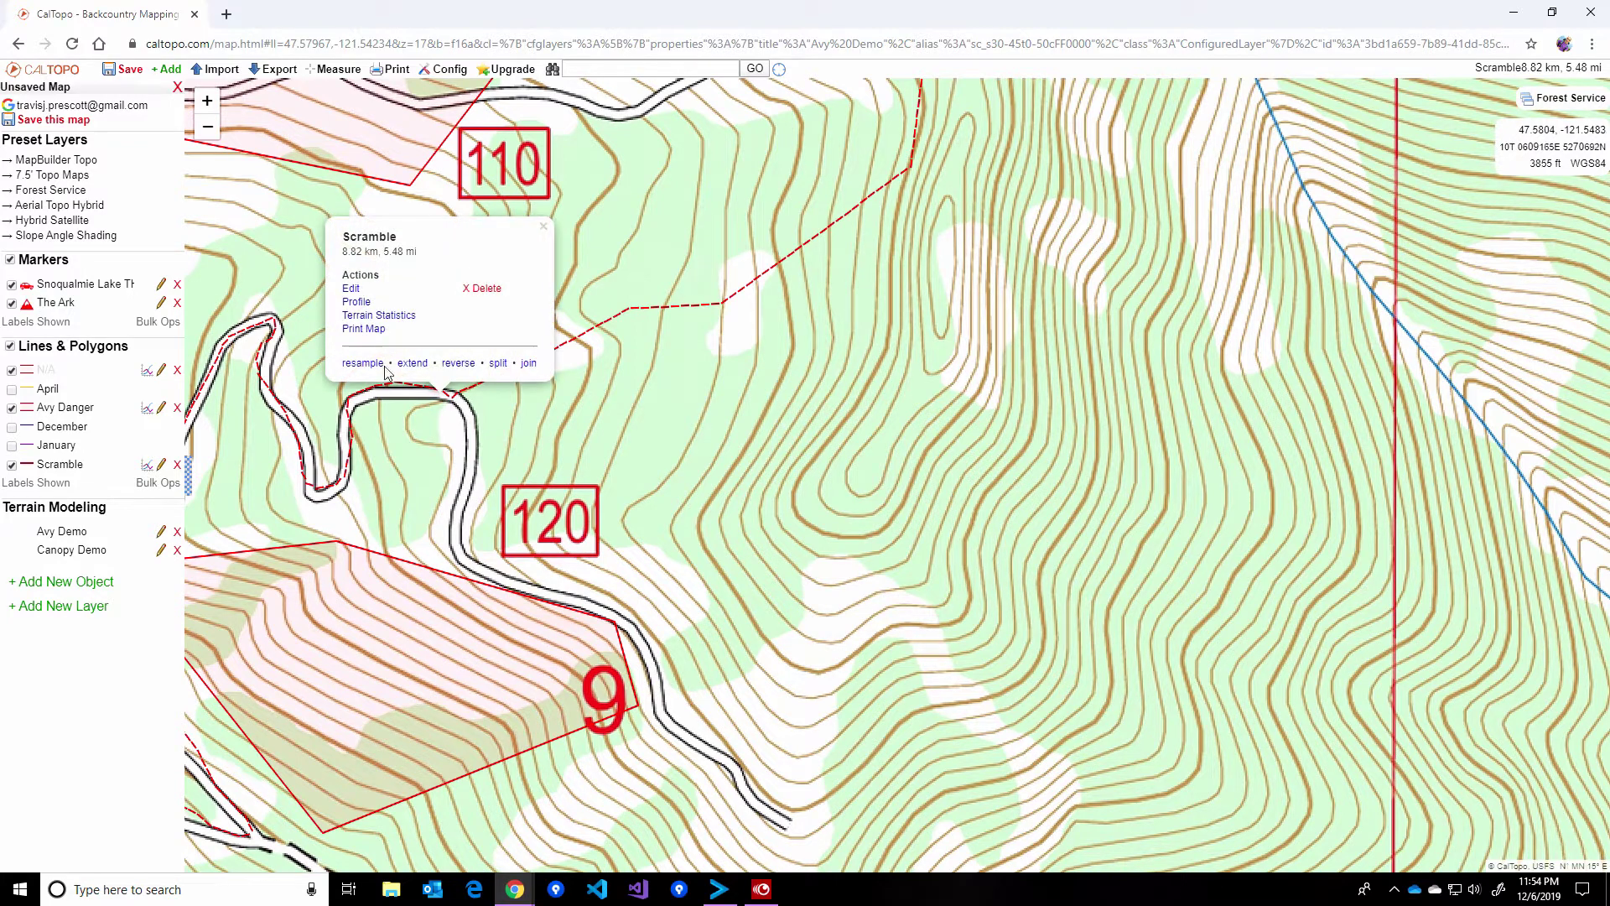
{"action": "left_click", "coordinate": [351, 290]}
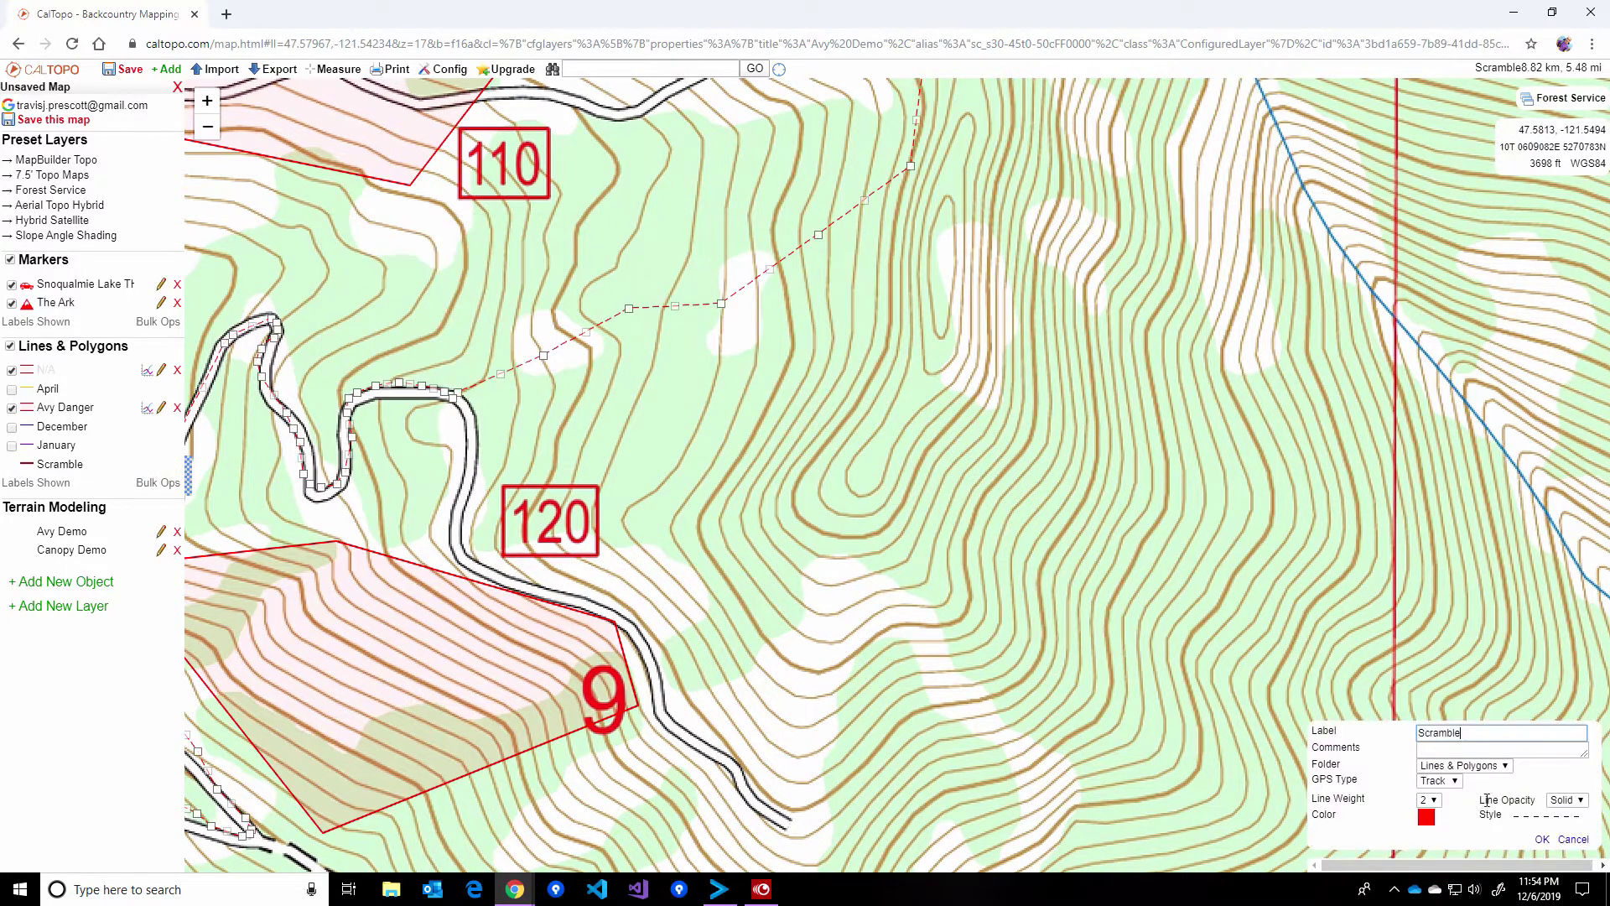
{"action": "left_click", "coordinate": [1546, 818]}
{"action": "left_click", "coordinate": [214, 416]}
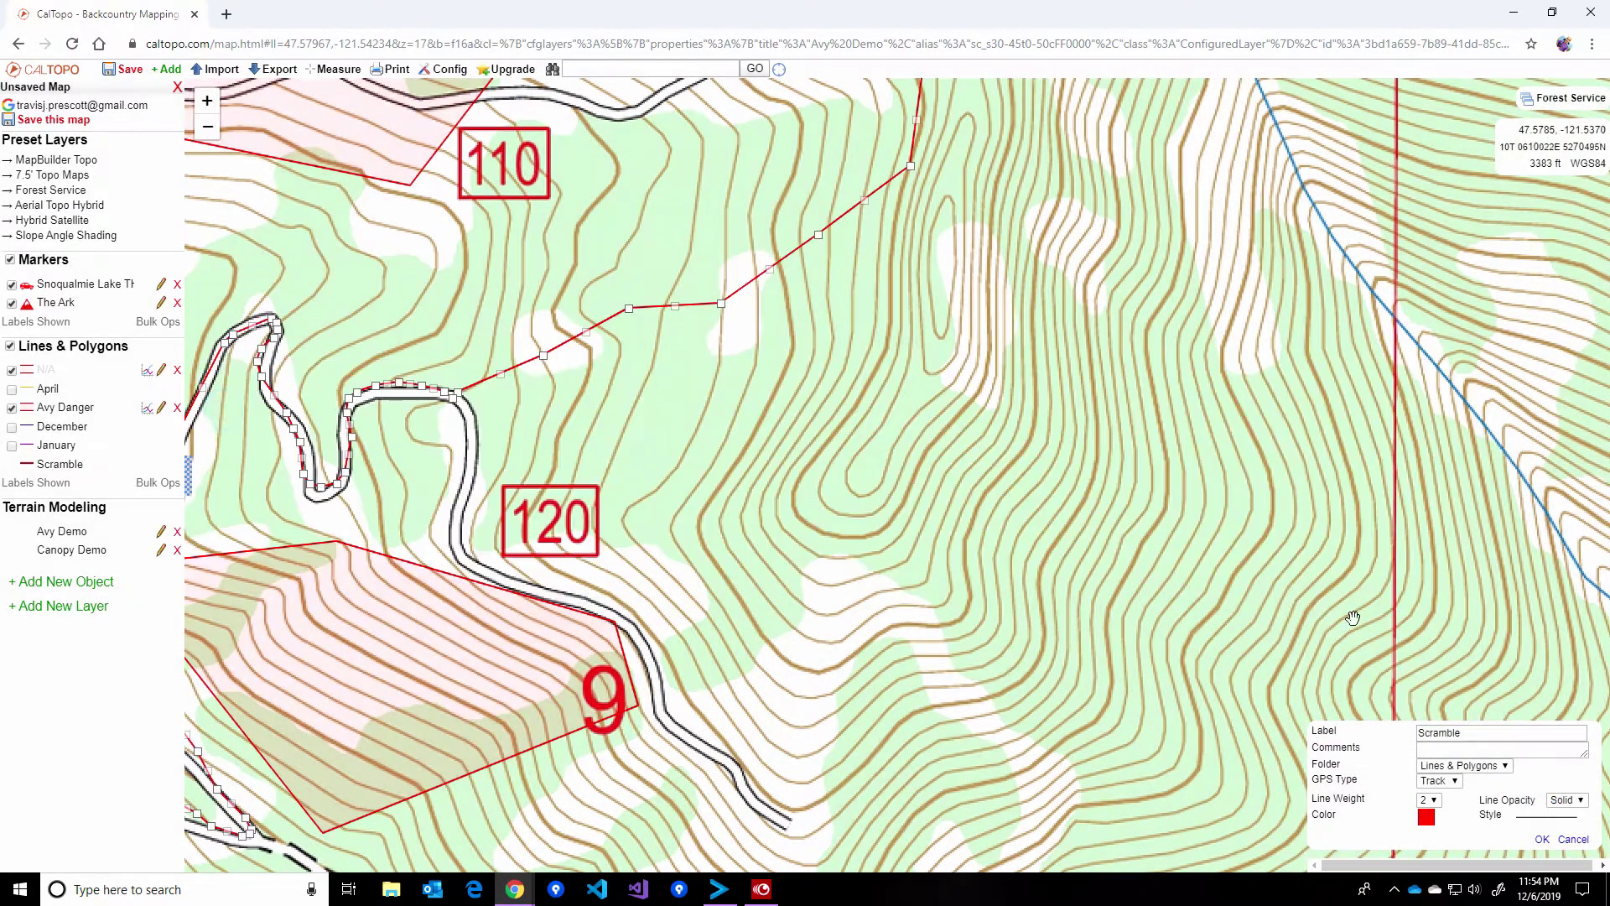
{"action": "left_click", "coordinate": [1543, 839]}
- Examine the terrain statistics of the joined Scramble route, including elevation, slope, aspect, tree cover and land cover, and close them
{"action": "scroll", "coordinate": [842, 482], "scroll_direction": "down", "scroll_amount": 2}
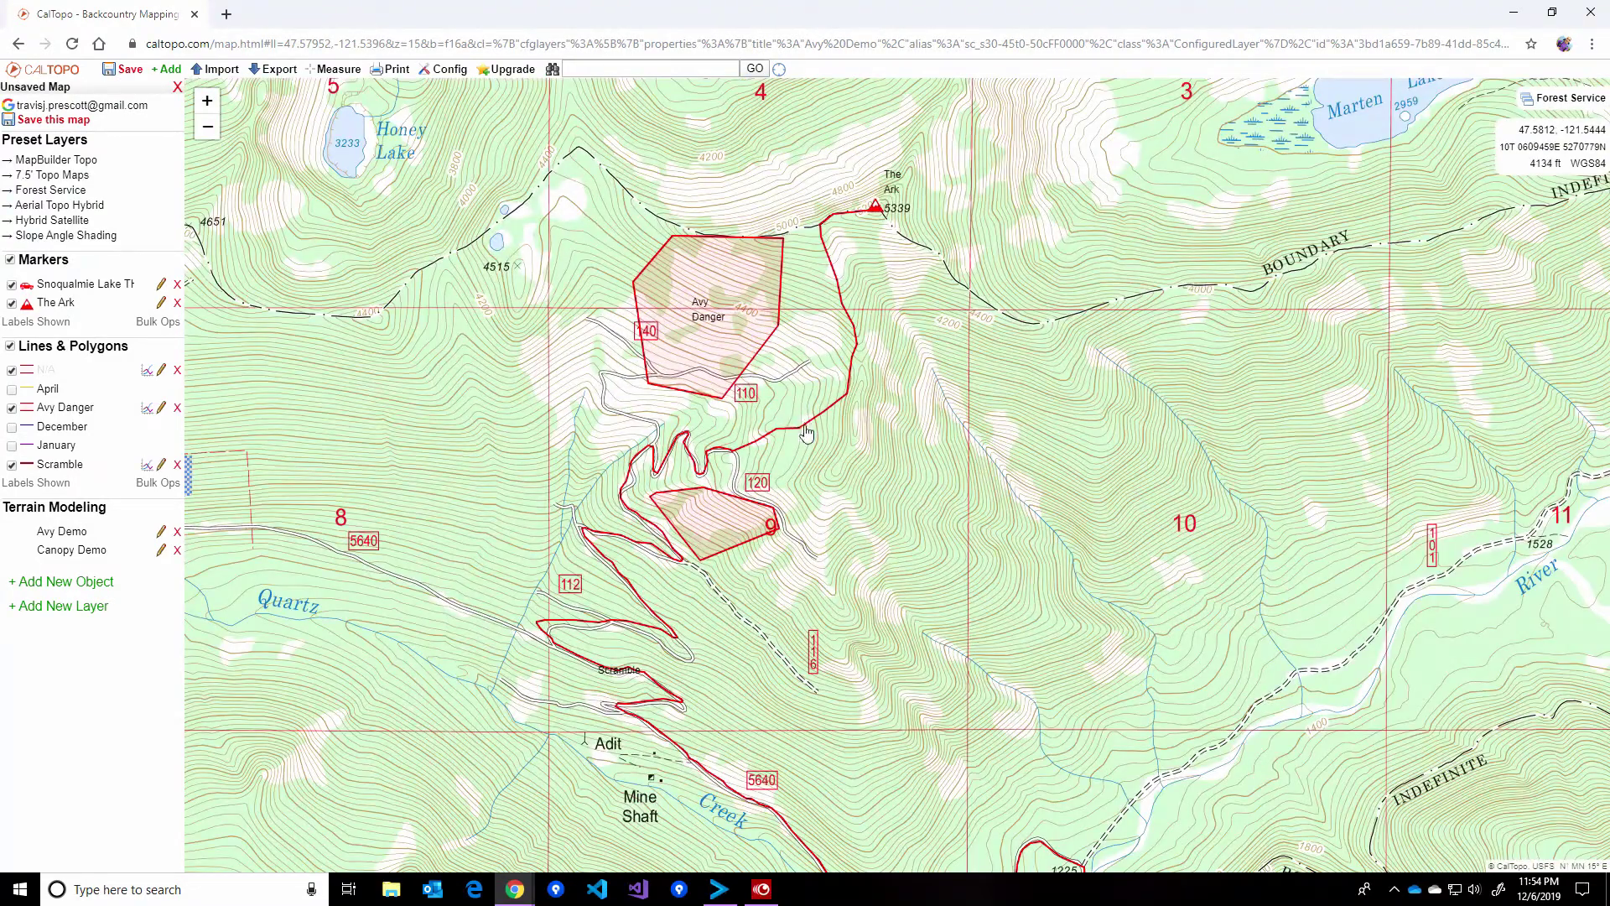
{"action": "left_click", "coordinate": [806, 429]}
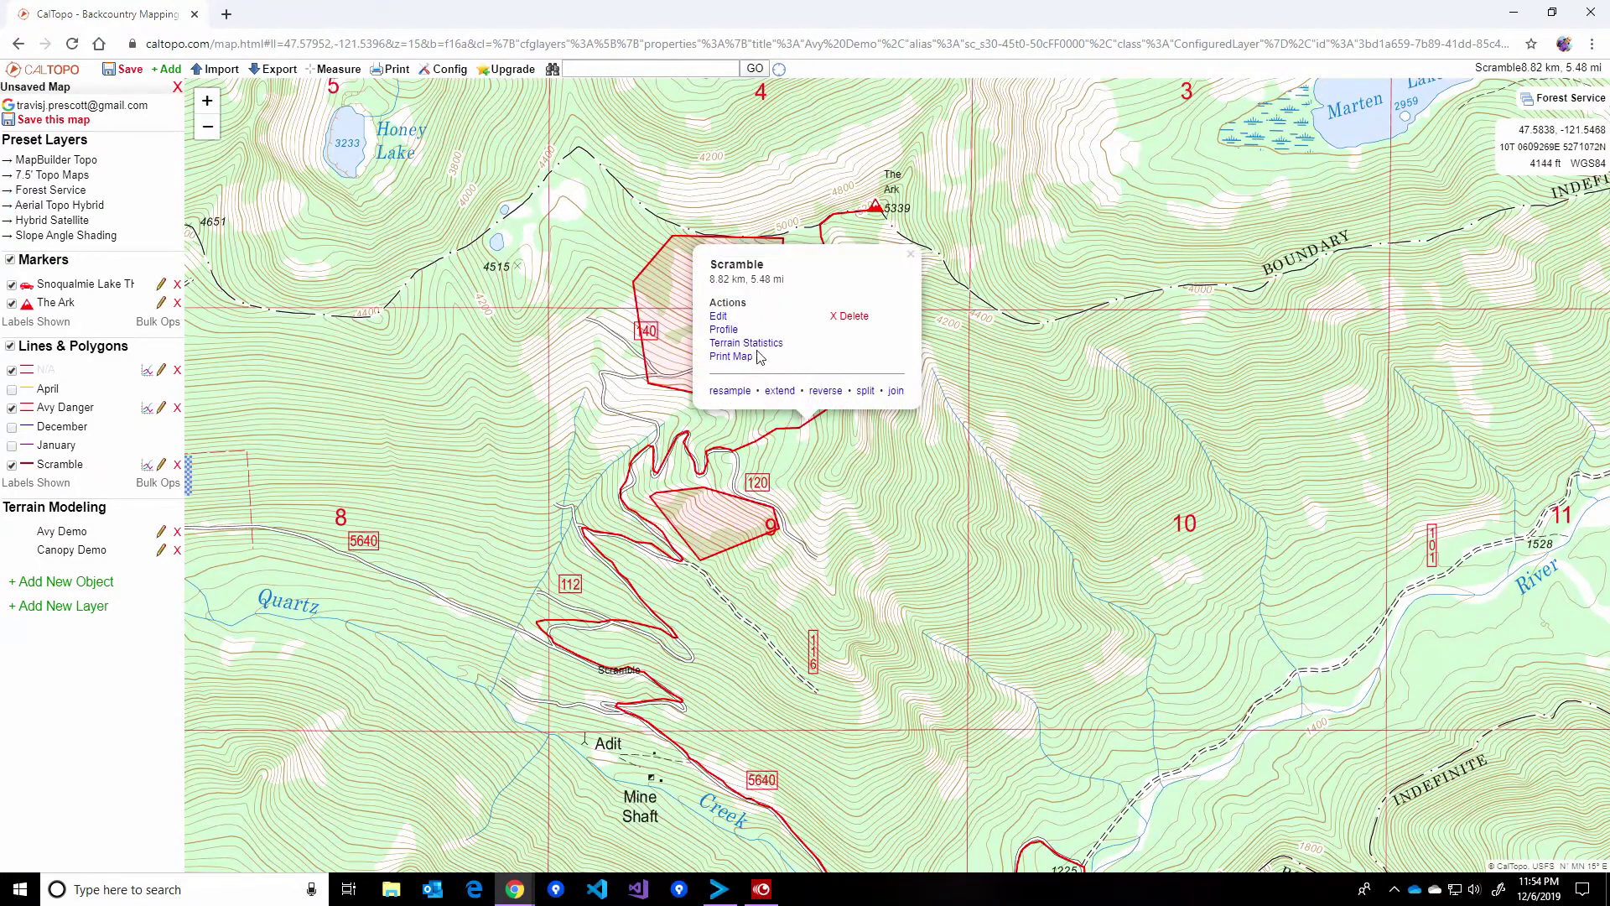
{"action": "left_click", "coordinate": [724, 328]}
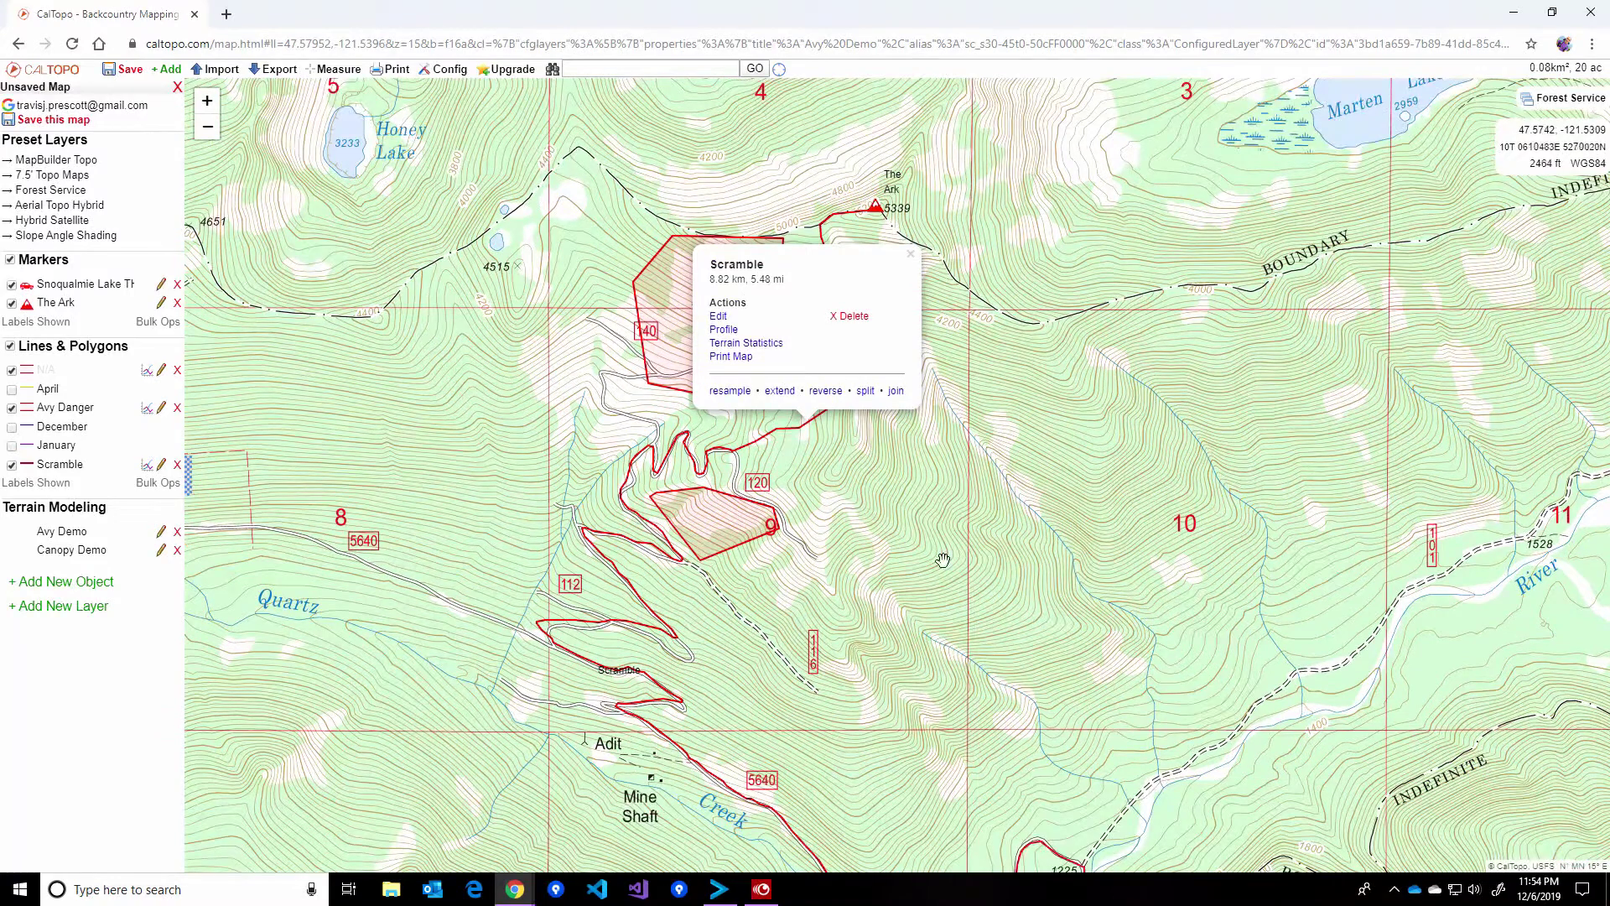
{"action": "left_click", "coordinate": [766, 349]}
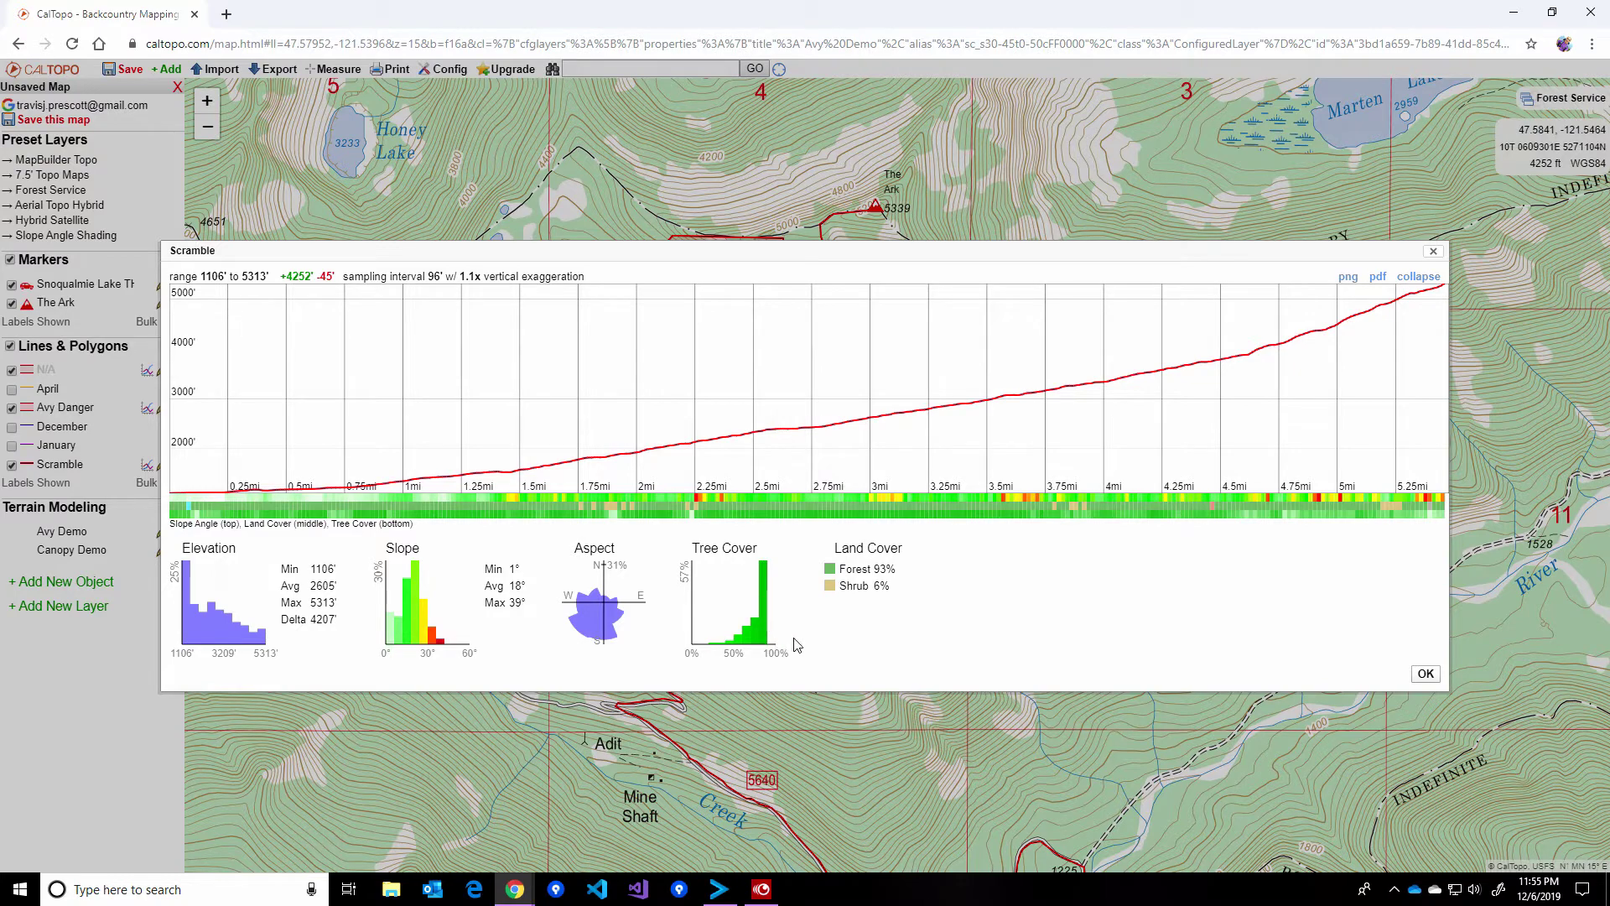
{"action": "triple_click", "coordinate": [895, 569]}
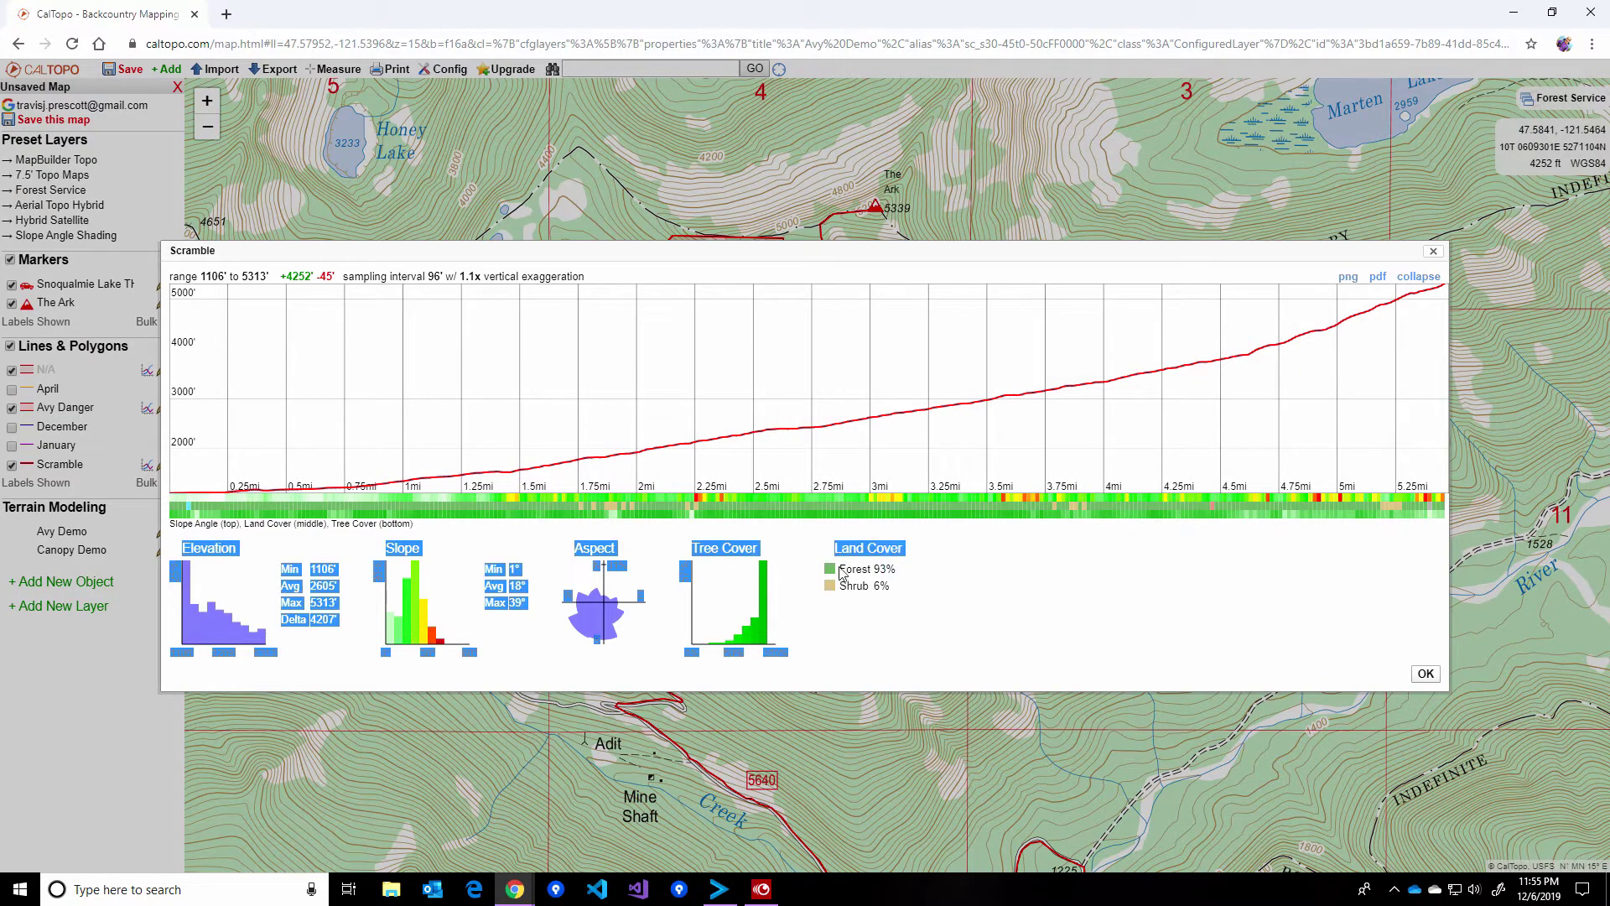
{"action": "left_click", "coordinate": [894, 570]}
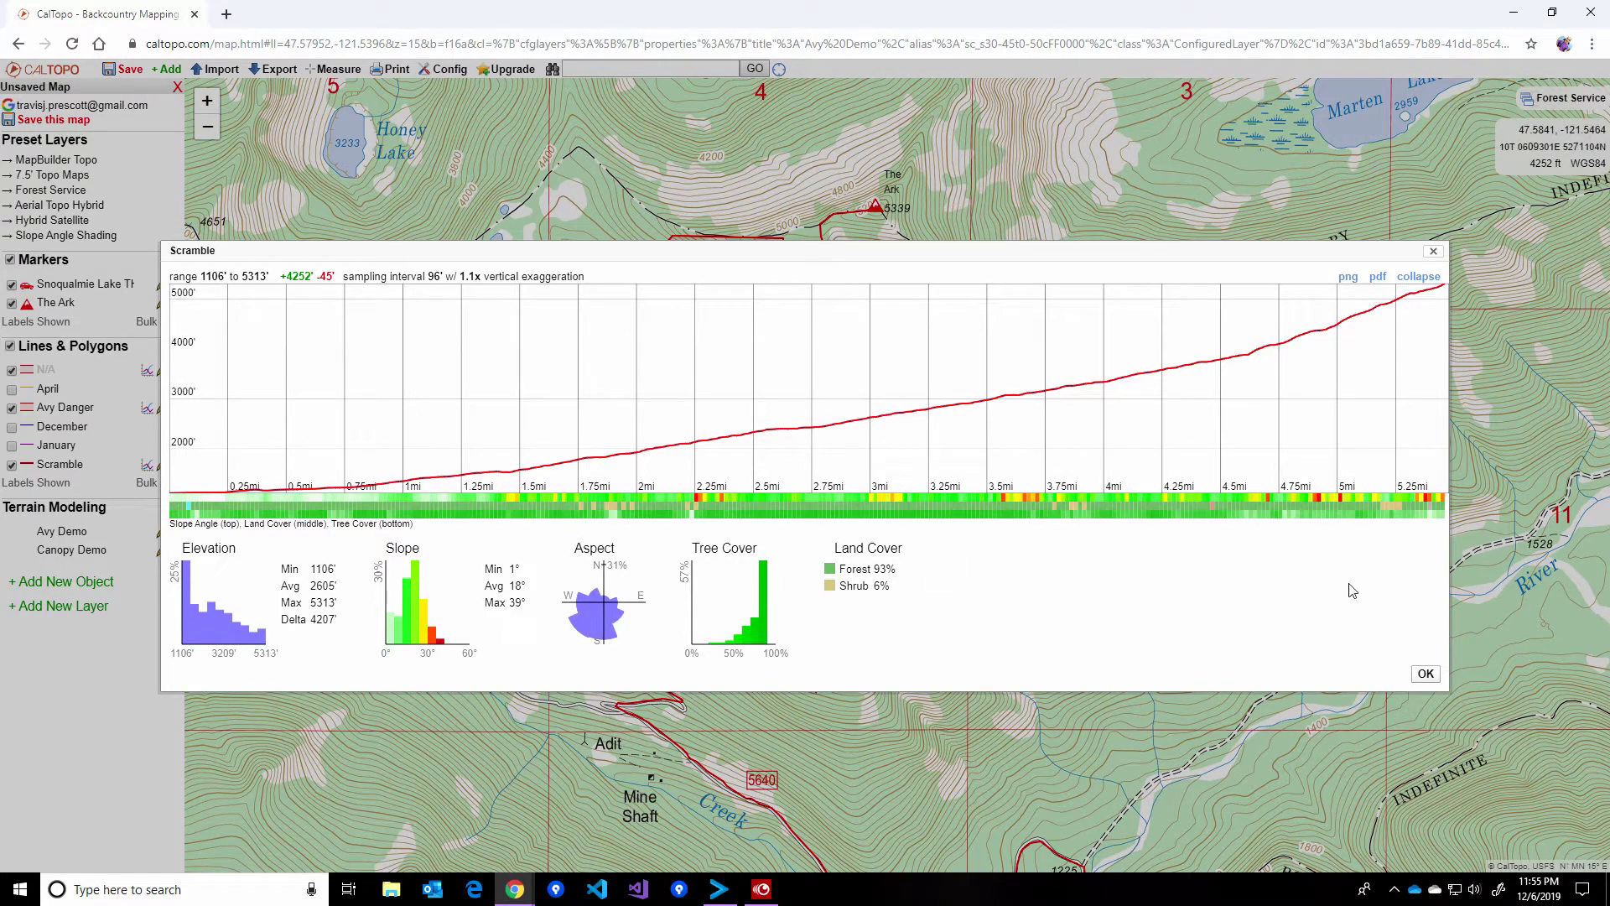
{"action": "left_click", "coordinate": [1426, 673]}
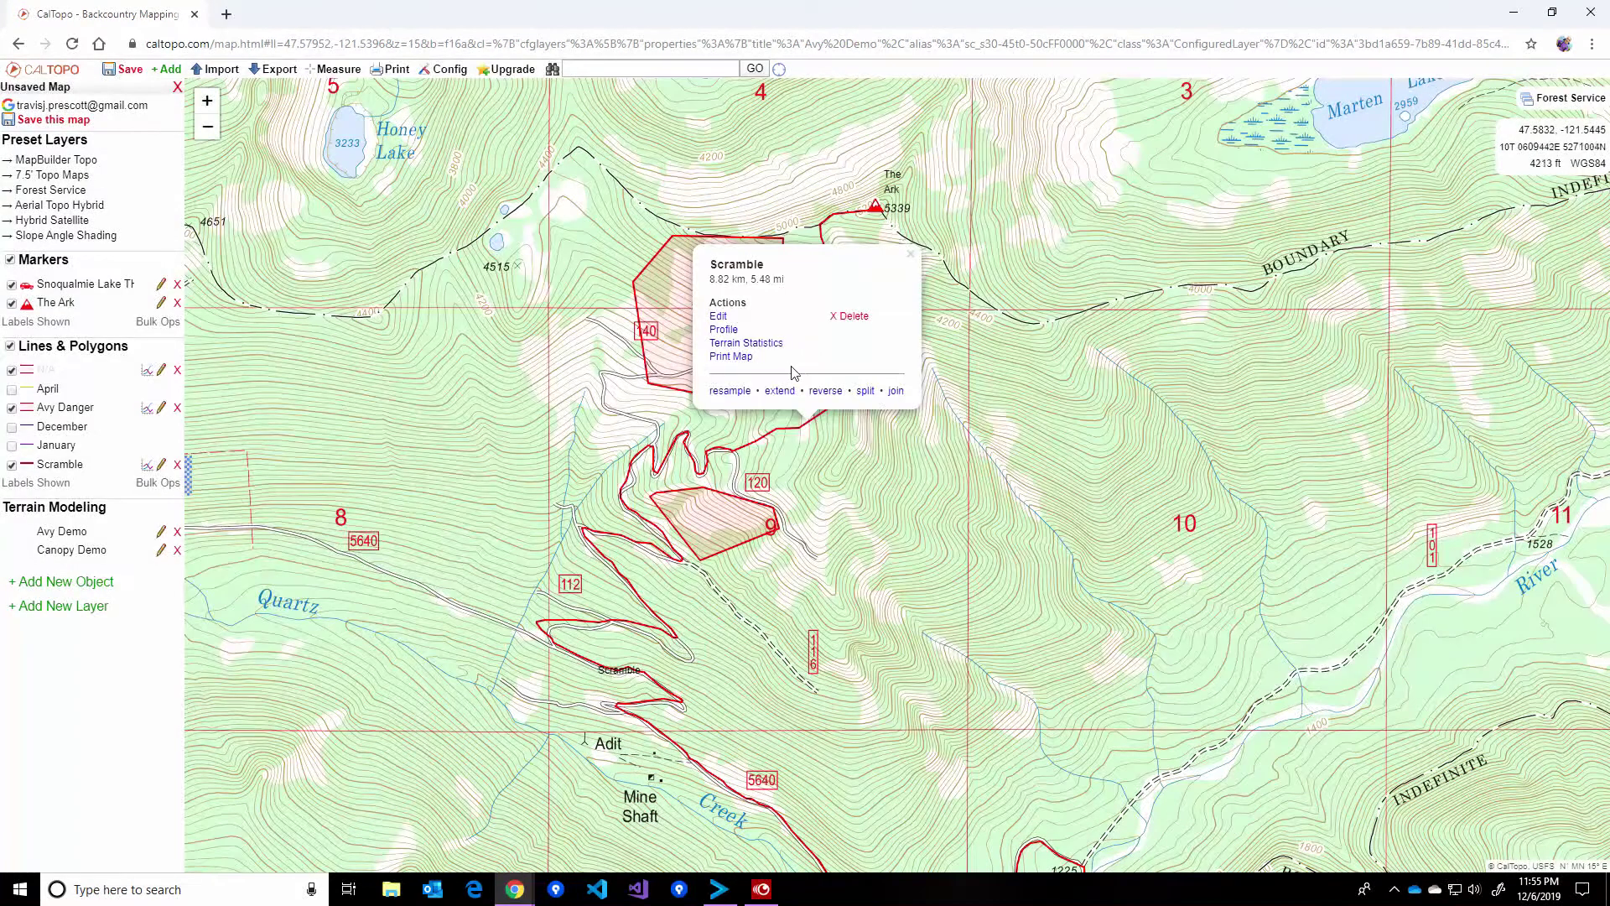
{"action": "left_click", "coordinate": [912, 254]}
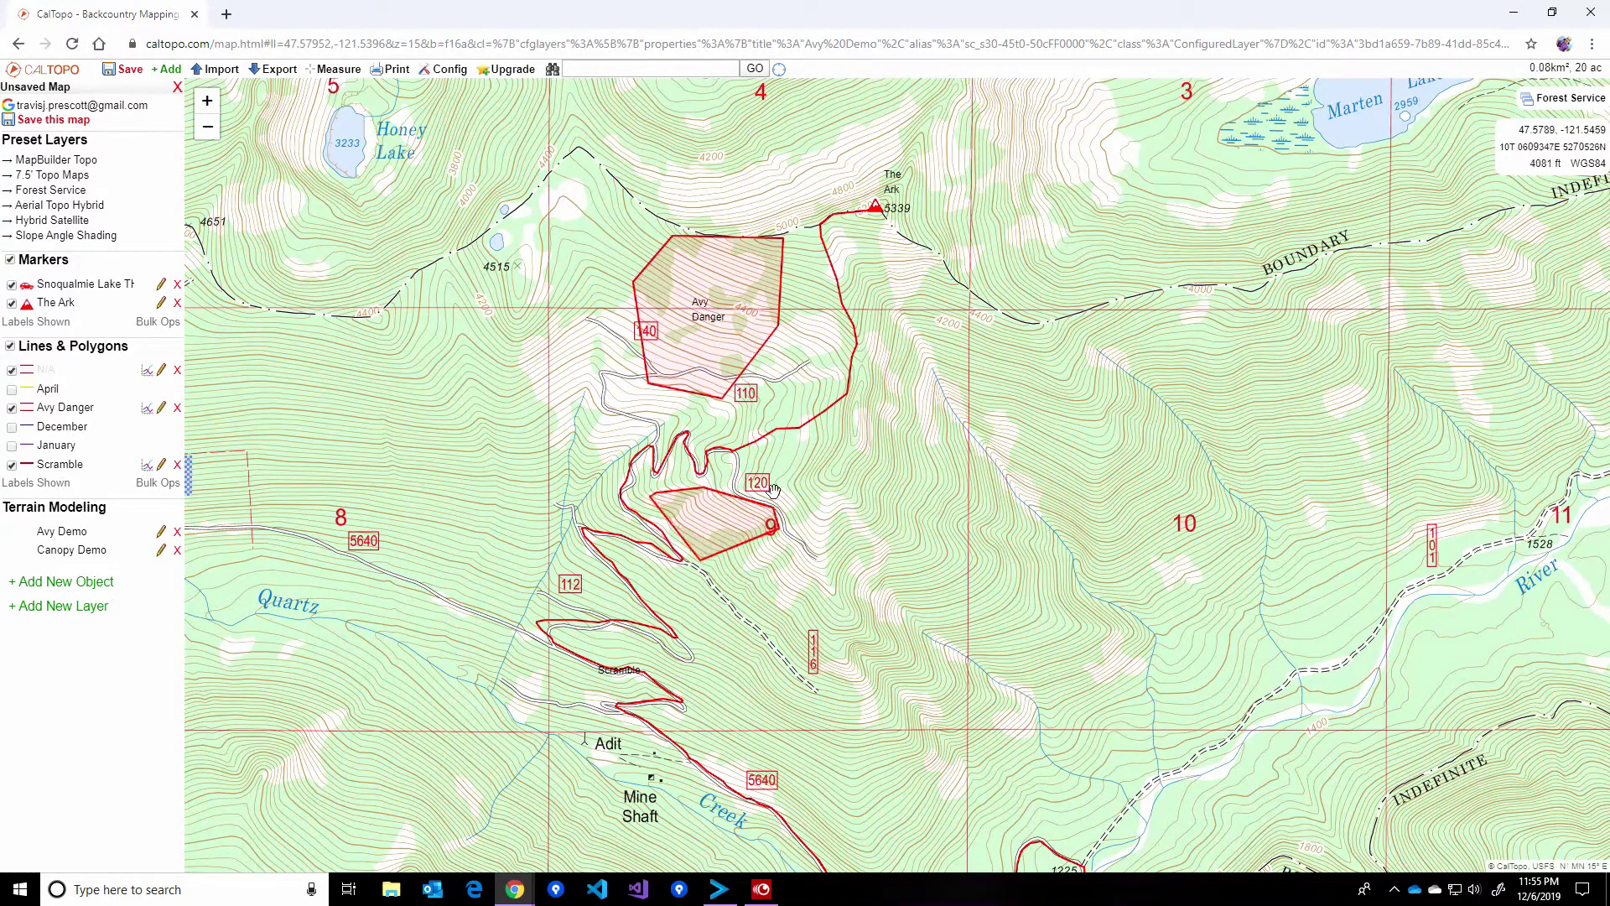
- Reopen the Scramble route's terrain statistics, study the slope angle along the profile, and close the report
{"action": "left_click", "coordinate": [826, 411]}
{"action": "left_click", "coordinate": [776, 331]}
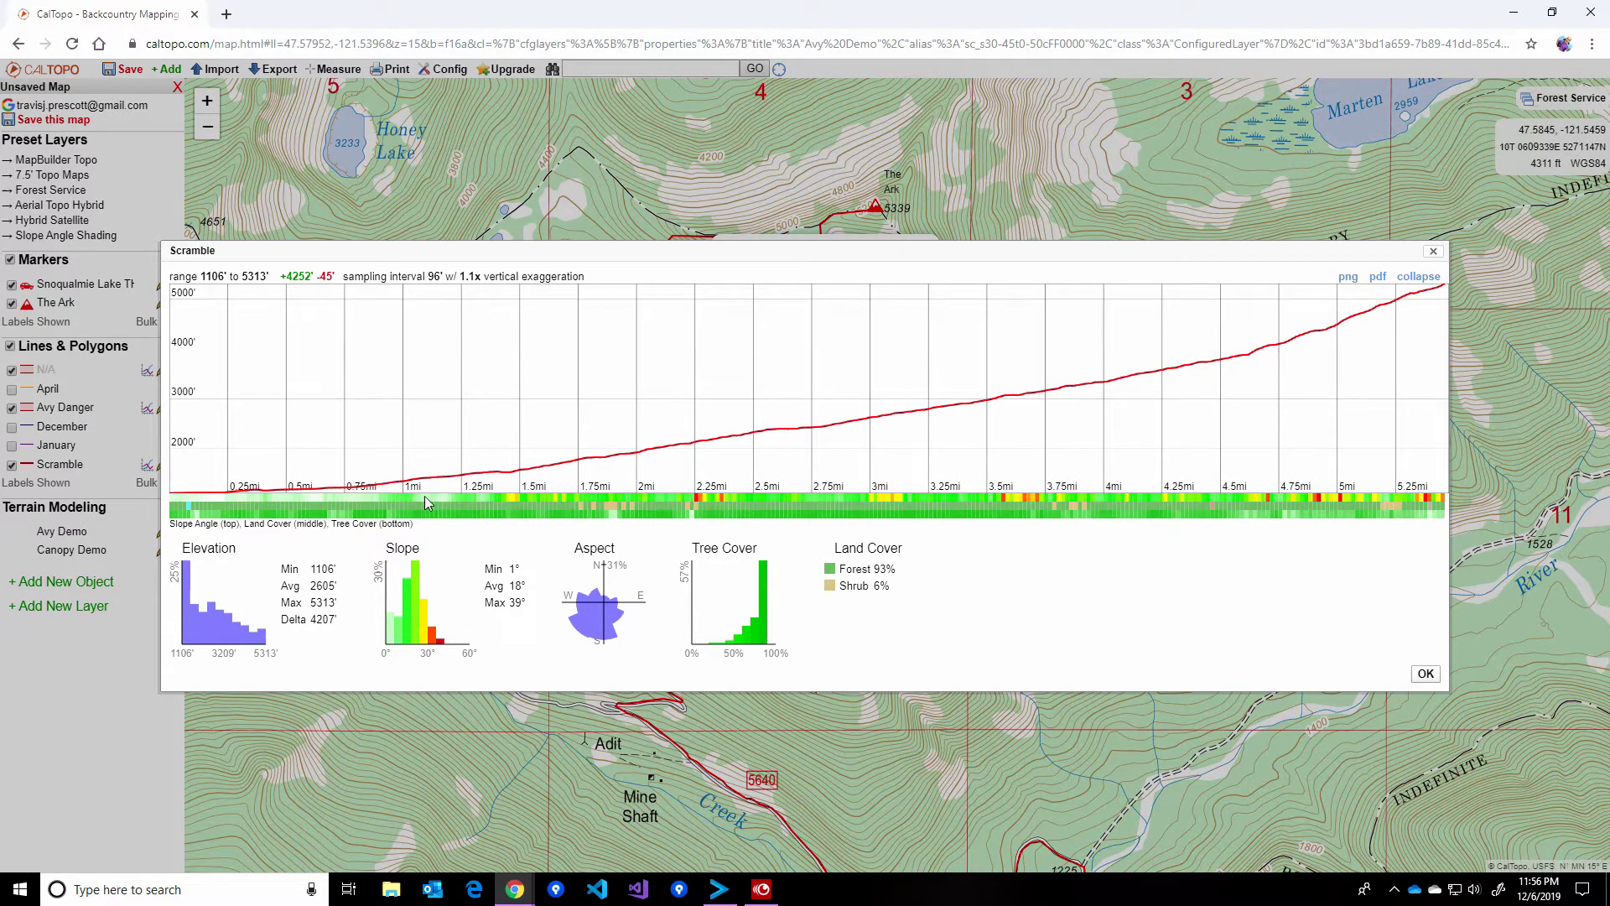
{"action": "left_click", "coordinate": [1426, 674]}
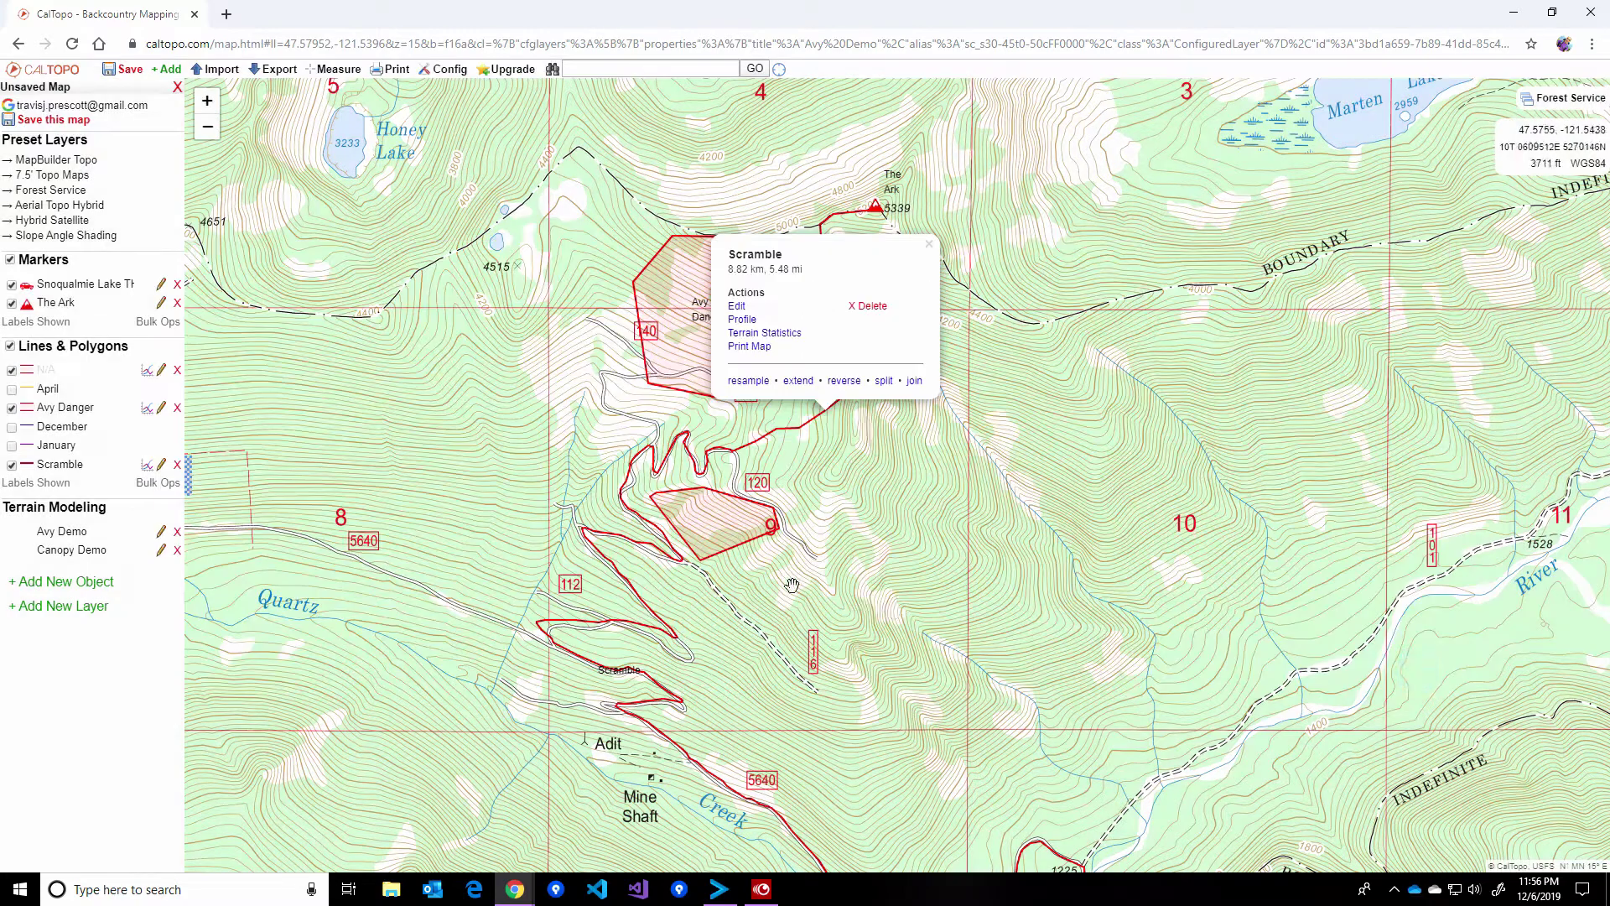
{"action": "left_click", "coordinate": [927, 243]}
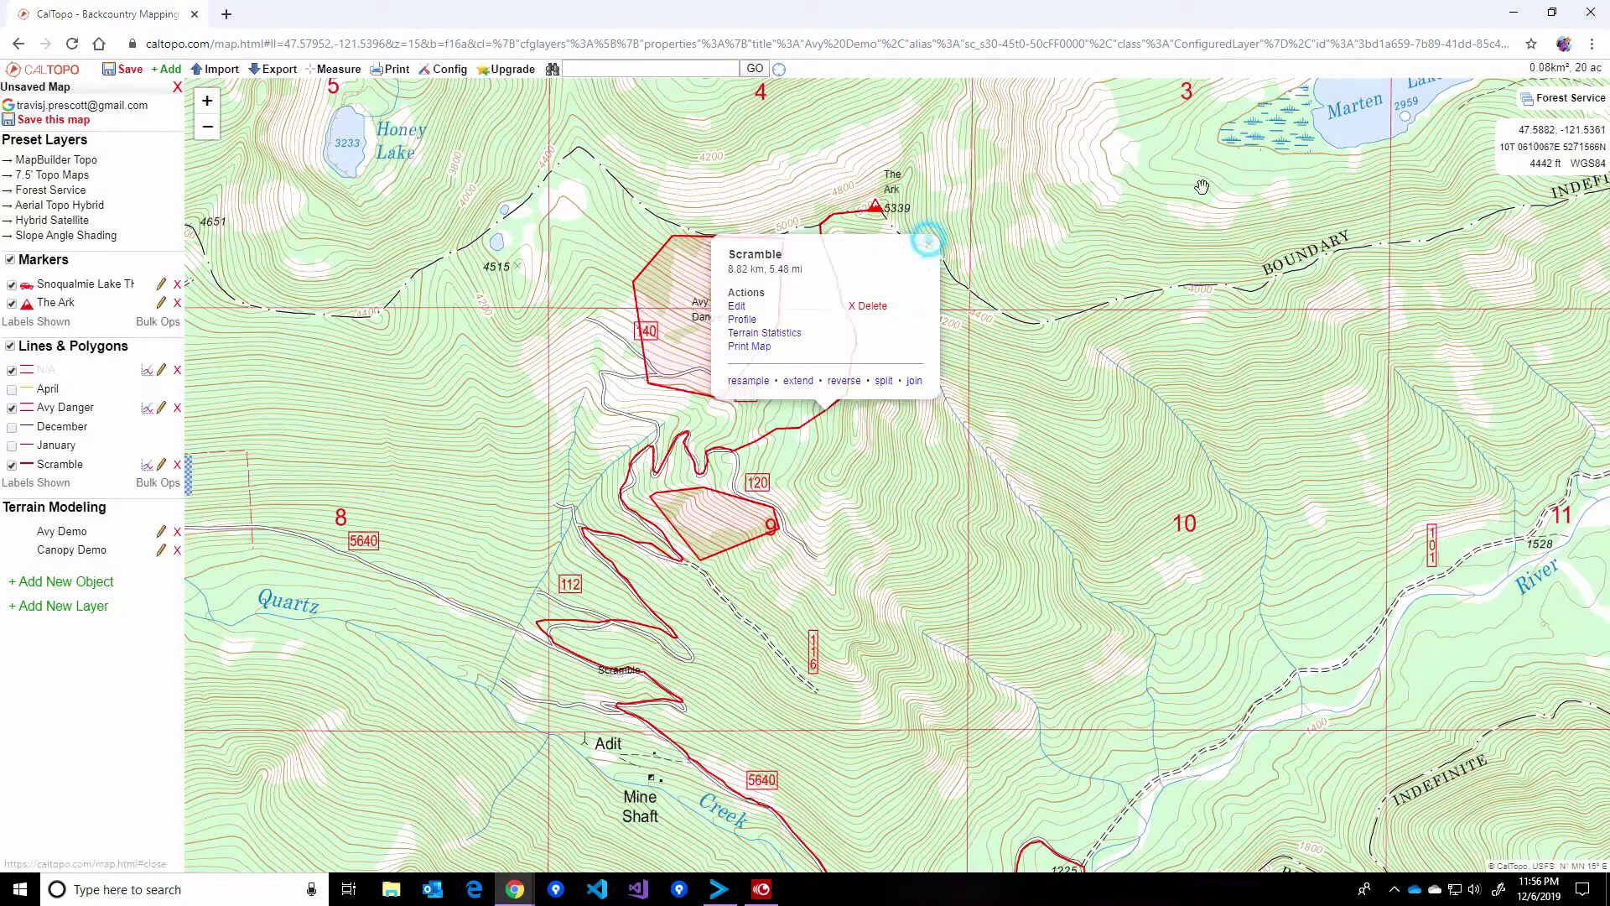
- Show the Avy Demo custom layer to check avalanche-prone slopes around the route, and hide it again
{"action": "mouse_move", "coordinate": [1564, 99]}
{"action": "left_click", "coordinate": [1407, 383]}
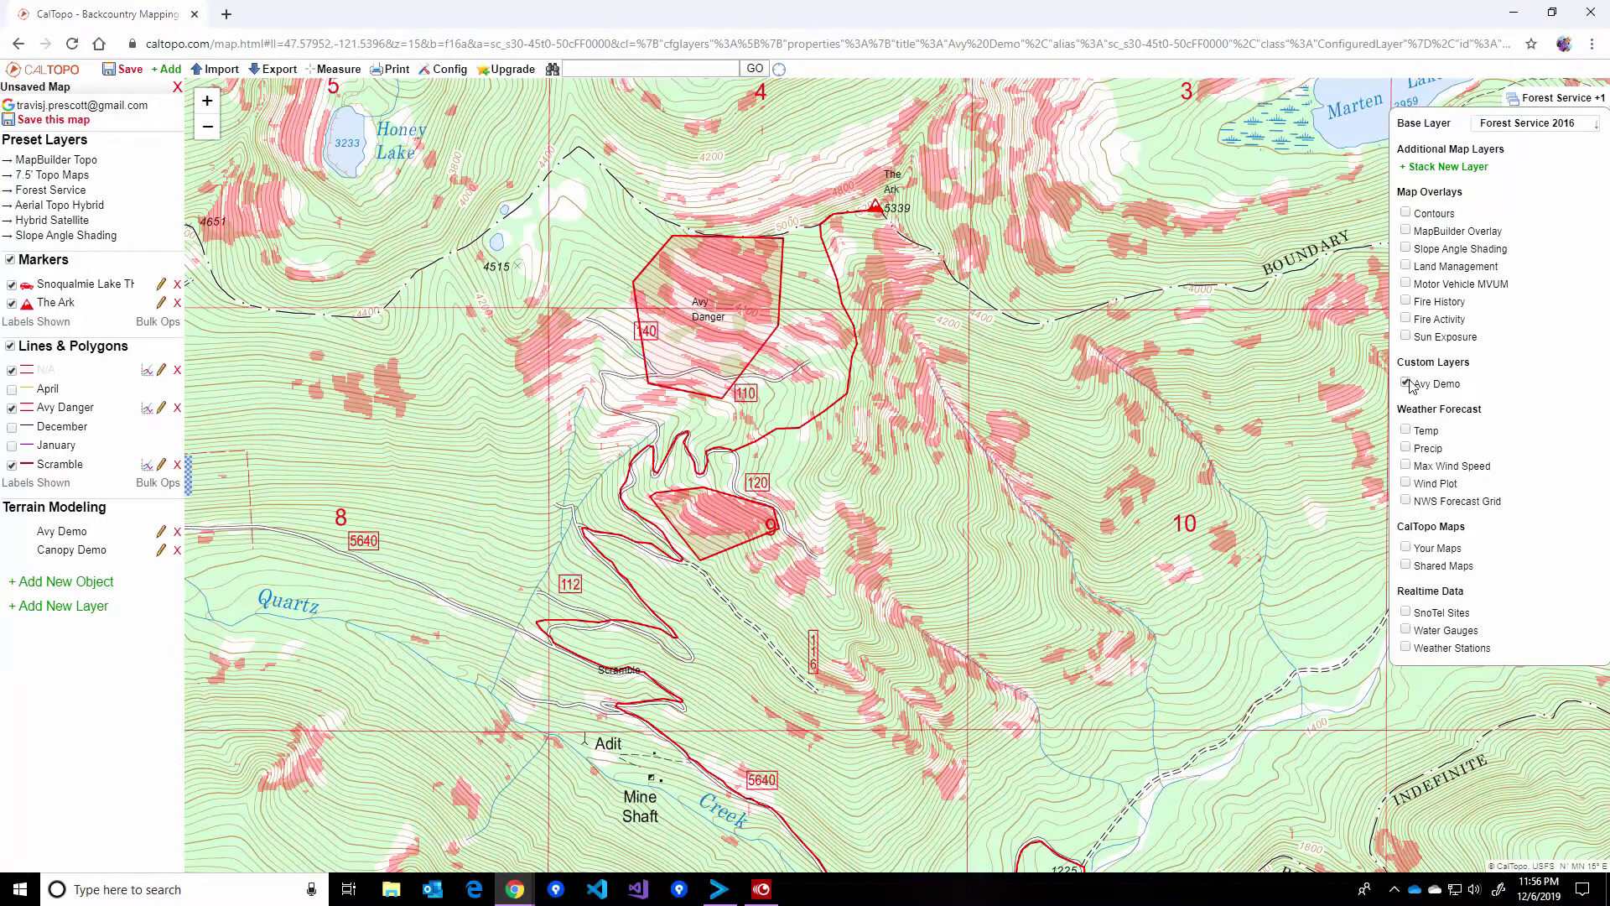
{"action": "left_click", "coordinate": [1407, 383]}
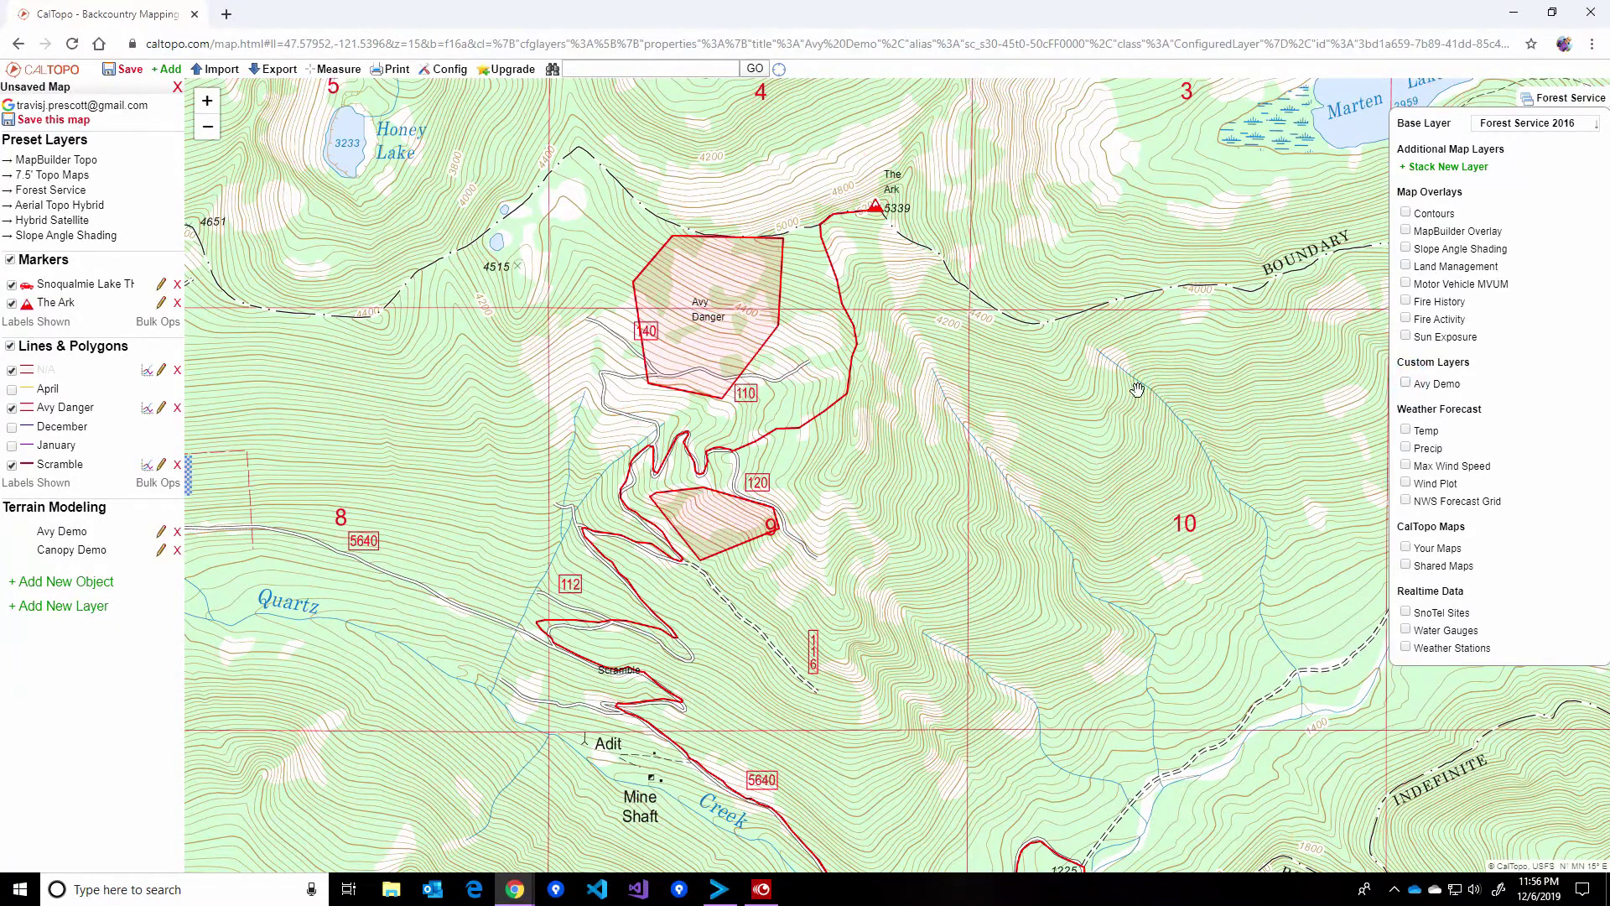